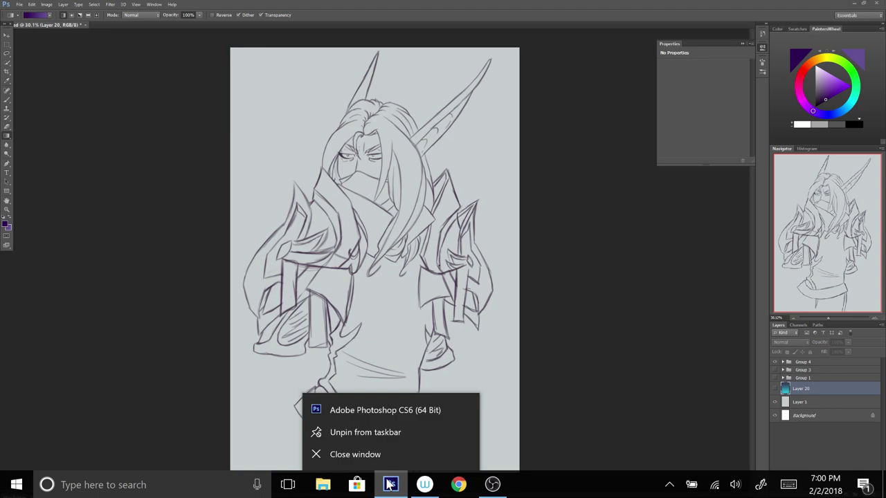
# Show the hidden blue gradient layer and add a new group containing a blank layer above it for brush work.
pyautogui.click(151, 309)
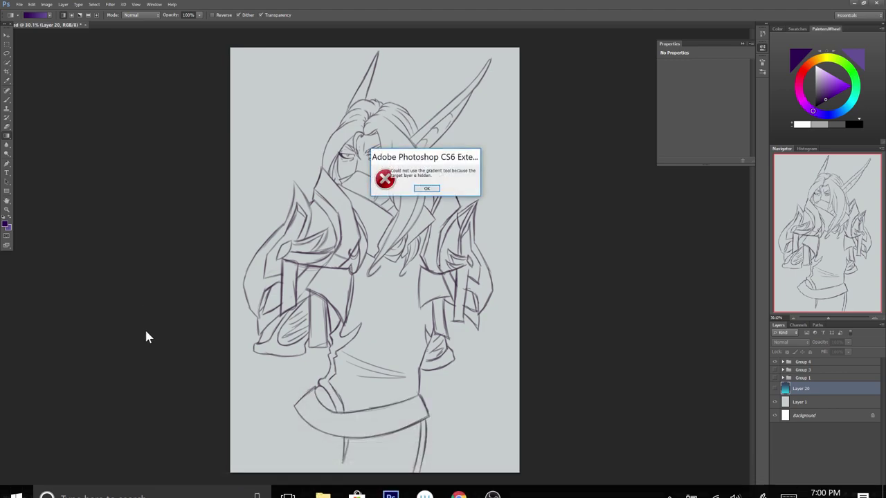
pyautogui.click(425, 189)
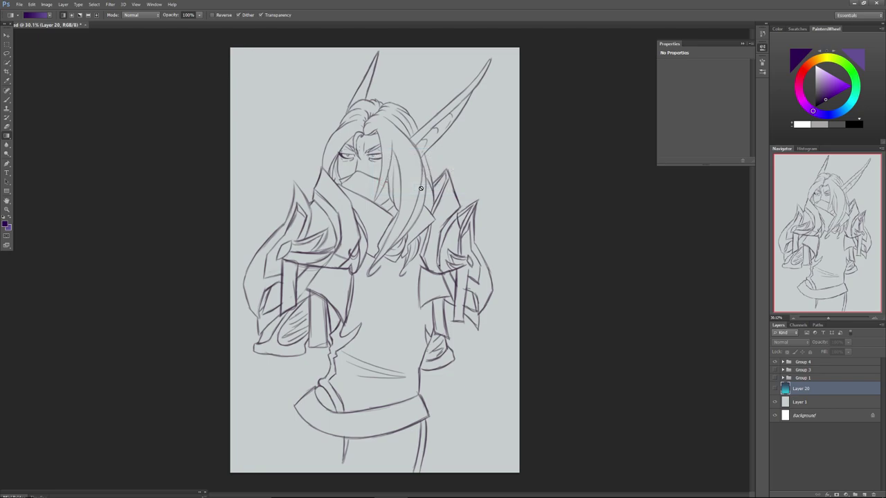
pyautogui.click(8, 99)
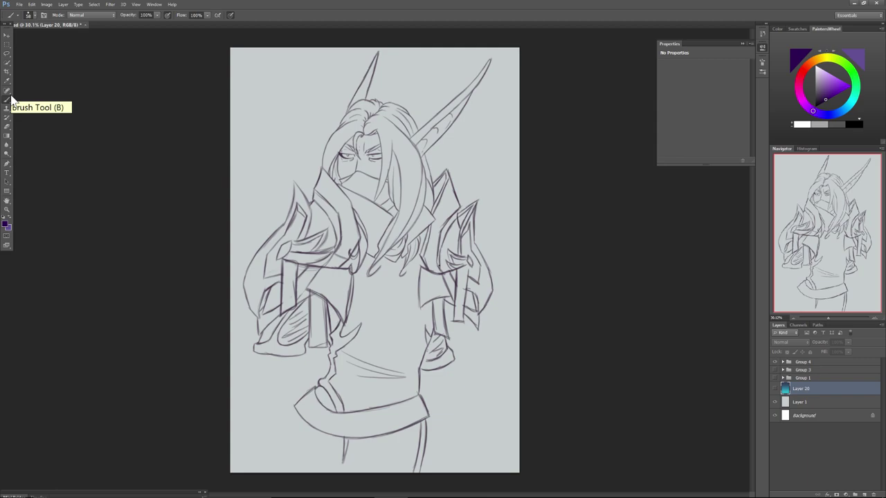
pyautogui.click(775, 389)
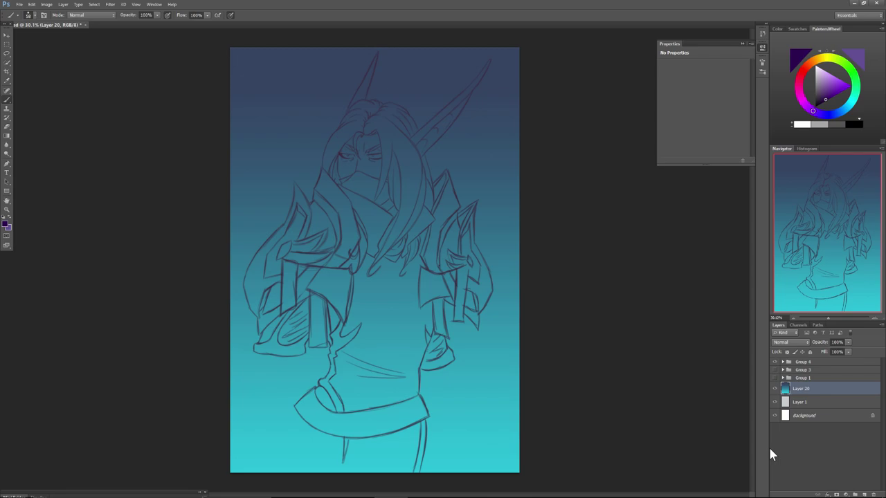
pyautogui.click(855, 494)
pyautogui.click(863, 494)
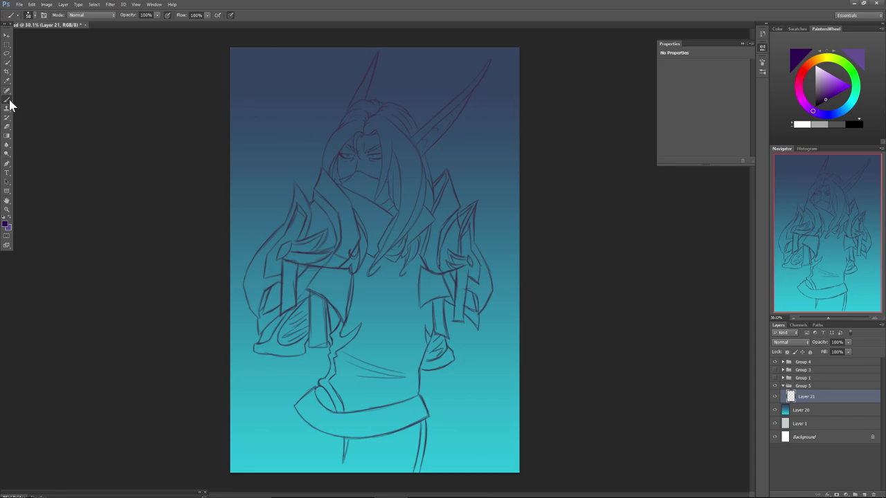
# Enlarge the hard round brush to 139 px and collapse the Properties panel.
pyautogui.rightClick(344, 236)
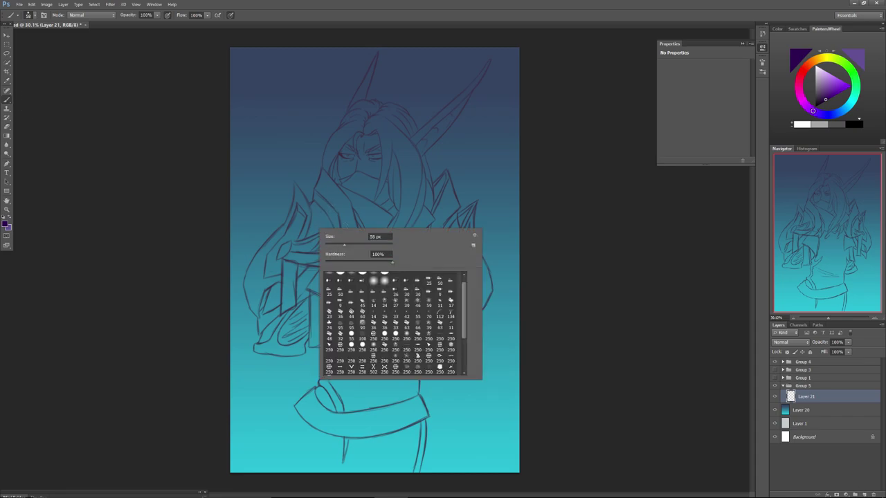
pyautogui.moveTo(343, 245); pyautogui.dragTo(357, 246)
pyautogui.scroll(1, 461, 291)
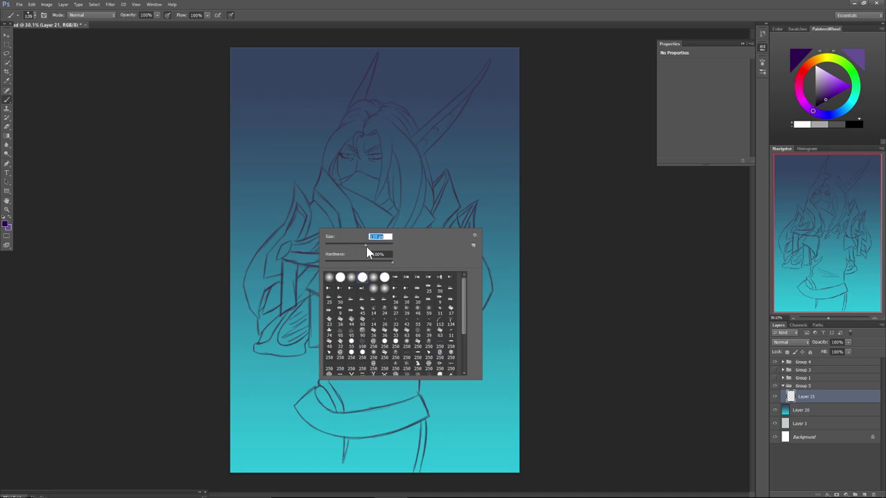
pyautogui.click(167, 15)
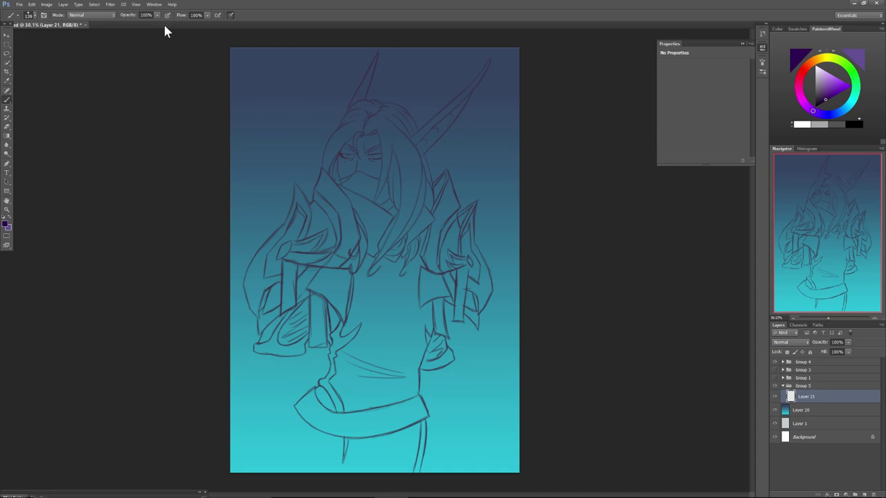
pyautogui.click(741, 44)
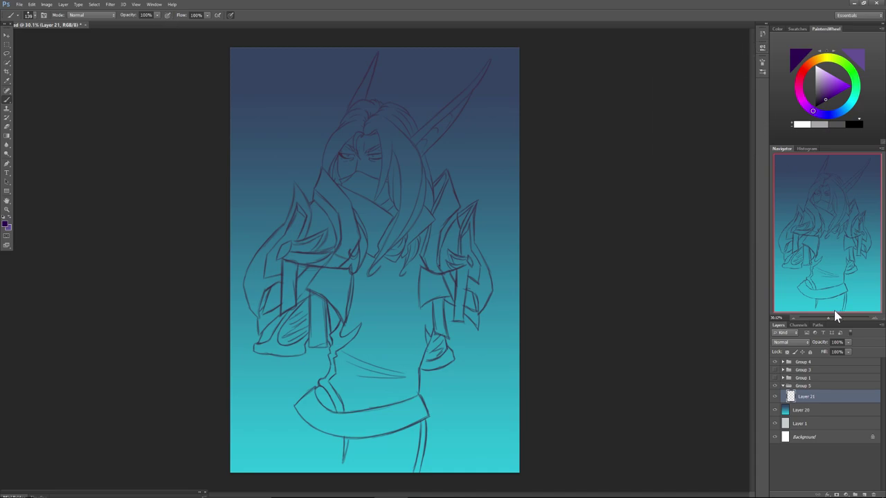
# Paint a cool palette of dark blue, light blue and purple swatches on Layer 21 in the canvas's upper-left corner.
pyautogui.moveTo(828, 317); pyautogui.dragTo(831, 318)
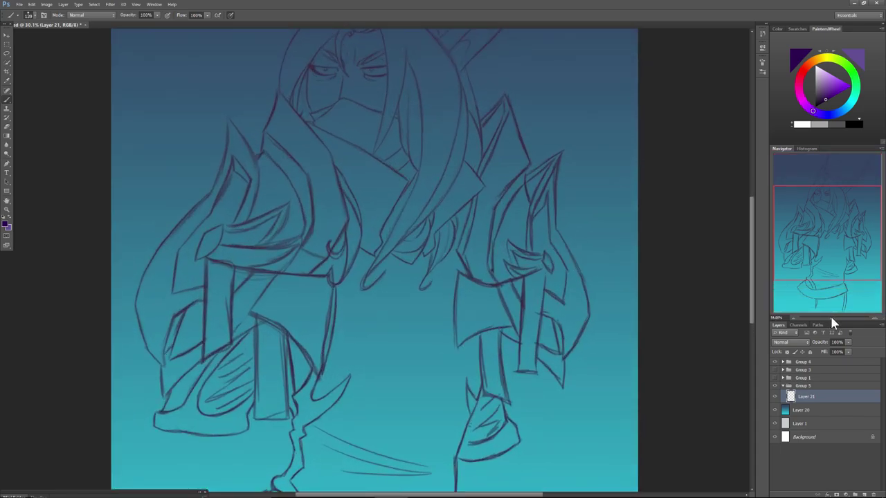
pyautogui.moveTo(835, 243); pyautogui.dragTo(831, 200)
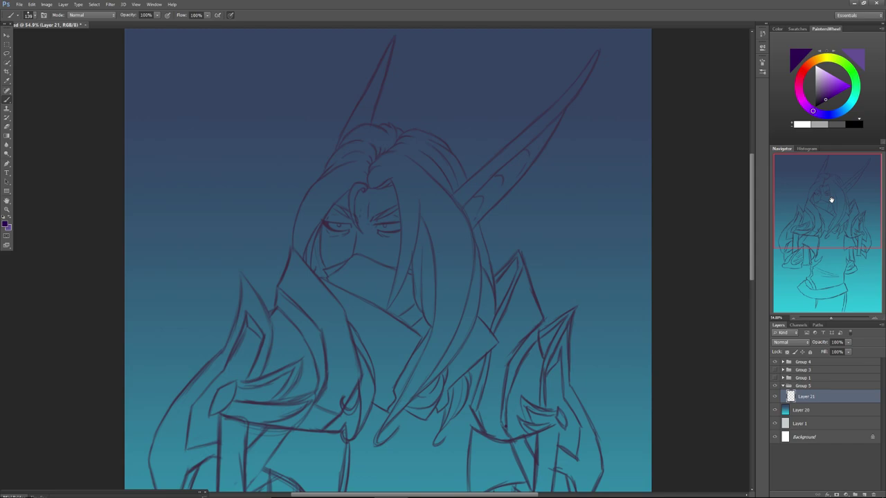
pyautogui.moveTo(813, 112)
pyautogui.mouseDown()
pyautogui.moveTo(830, 113)
pyautogui.moveTo(832, 90)
pyautogui.moveTo(834, 115)
pyautogui.mouseUp()
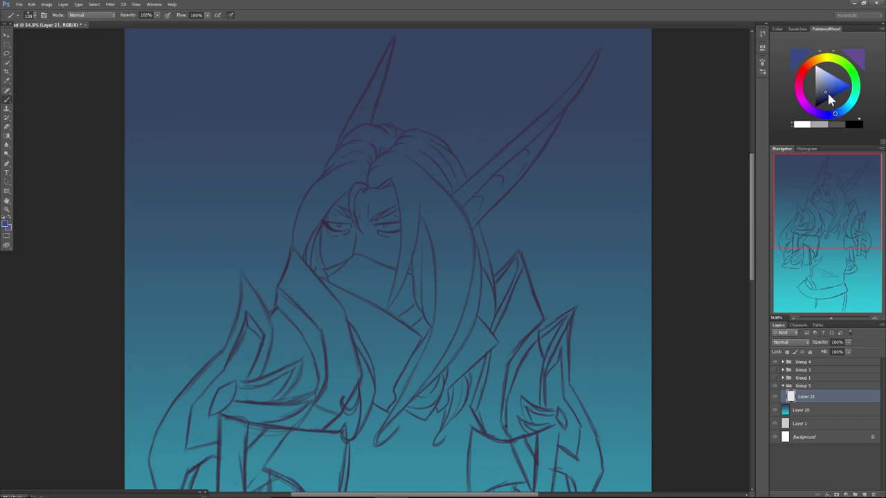
pyautogui.moveTo(826, 91); pyautogui.dragTo(828, 93)
pyautogui.moveTo(222, 87)
pyautogui.mouseDown()
pyautogui.moveTo(221, 78)
pyautogui.moveTo(210, 81)
pyautogui.moveTo(216, 90)
pyautogui.moveTo(207, 84)
pyautogui.moveTo(210, 97)
pyautogui.mouseUp()
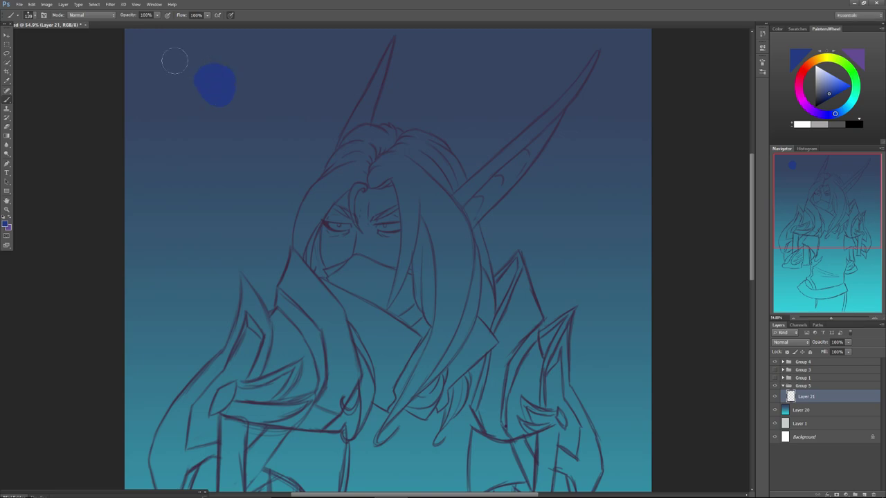
pyautogui.moveTo(227, 84); pyautogui.dragTo(203, 87)
pyautogui.moveTo(831, 94); pyautogui.dragTo(843, 108)
pyautogui.moveTo(237, 65); pyautogui.dragTo(242, 49)
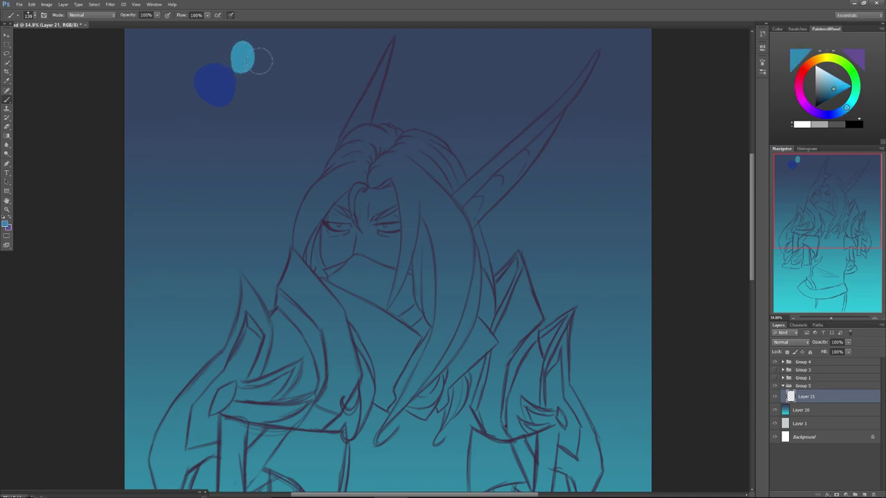
pyautogui.moveTo(846, 111)
pyautogui.mouseDown()
pyautogui.moveTo(820, 118)
pyautogui.moveTo(829, 95)
pyautogui.mouseUp()
pyautogui.moveTo(174, 99)
pyautogui.mouseDown()
pyautogui.moveTo(166, 89)
pyautogui.moveTo(159, 95)
pyautogui.mouseUp()
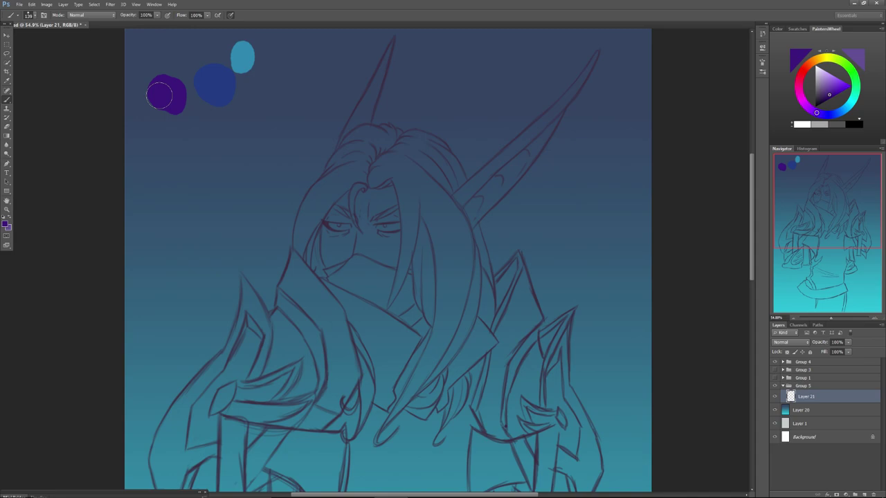
# Paint a warm palette of brown-orange, red and red-orange swatches below the cool swatches on the canvas.
pyautogui.moveTo(816, 183)
pyautogui.mouseDown()
pyautogui.moveTo(814, 201)
pyautogui.moveTo(800, 157)
pyautogui.mouseUp()
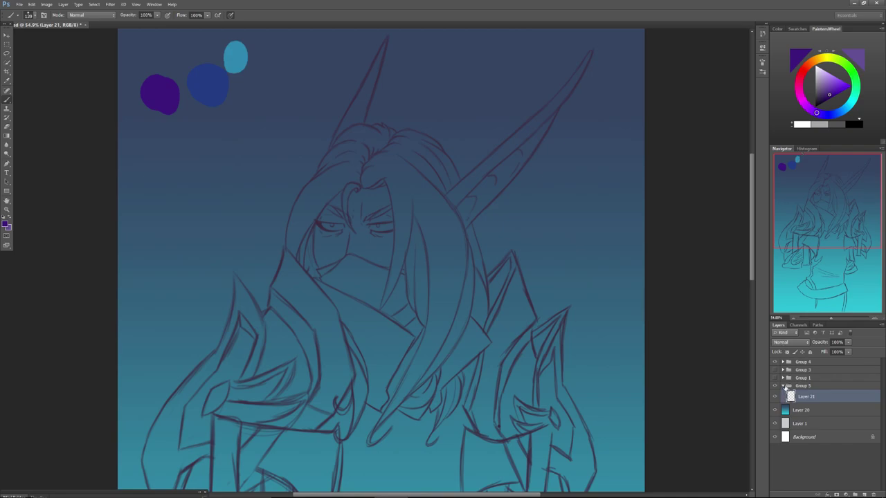
pyautogui.moveTo(802, 92); pyautogui.dragTo(811, 60)
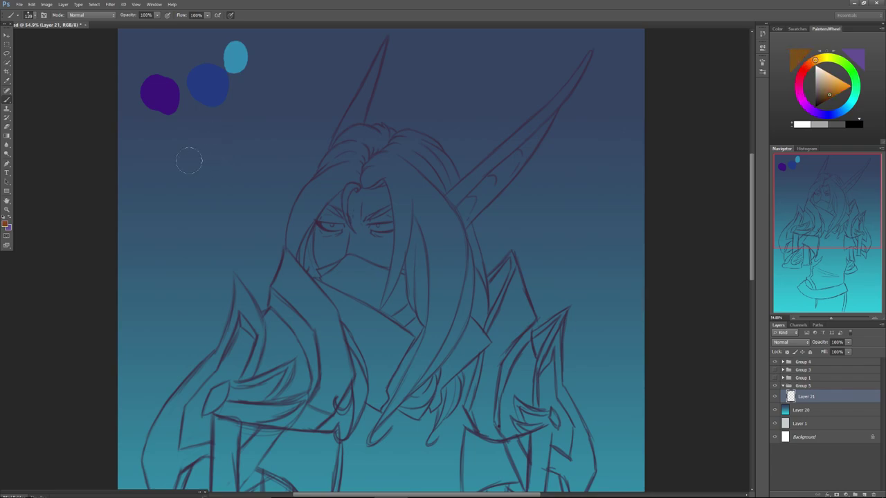
pyautogui.moveTo(204, 162); pyautogui.dragTo(199, 166)
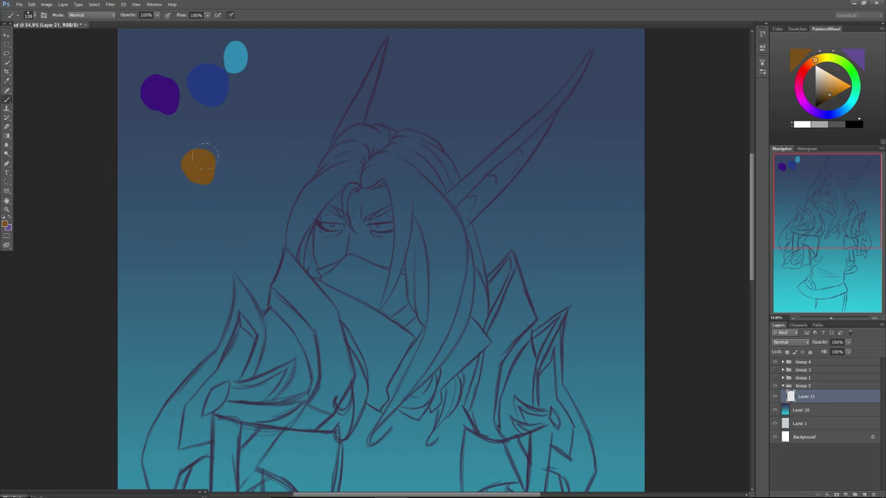
pyautogui.moveTo(813, 62); pyautogui.dragTo(802, 72)
pyautogui.click(835, 92)
pyautogui.moveTo(168, 156)
pyautogui.mouseDown()
pyautogui.moveTo(173, 169)
pyautogui.moveTo(159, 170)
pyautogui.mouseUp()
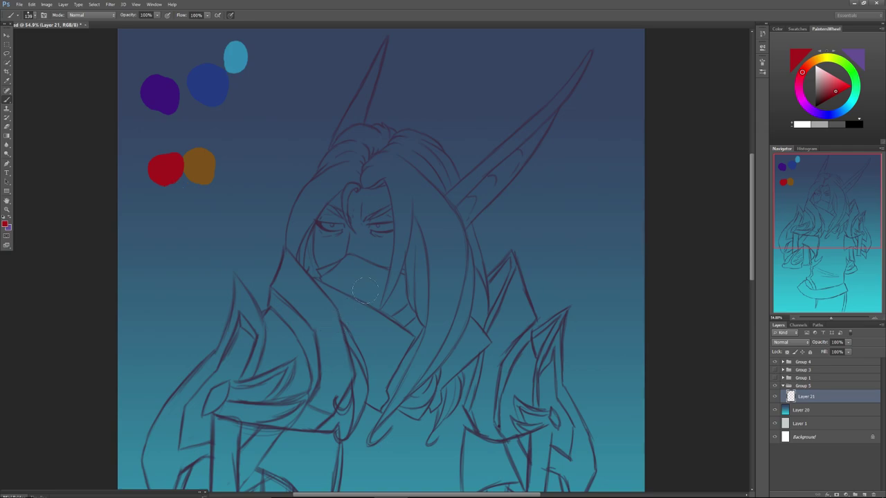
pyautogui.moveTo(803, 72)
pyautogui.mouseDown()
pyautogui.moveTo(807, 65)
pyautogui.moveTo(837, 95)
pyautogui.mouseUp()
pyautogui.moveTo(228, 142)
pyautogui.mouseDown()
pyautogui.moveTo(236, 145)
pyautogui.moveTo(219, 139)
pyautogui.mouseUp()
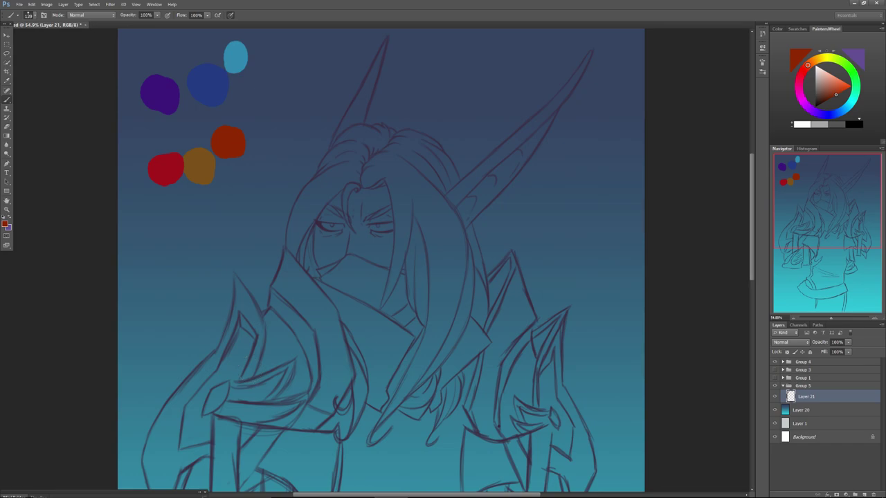
# Switch to OBS to check the live stream, and return to Photoshop.
pyautogui.moveTo(390, 491)
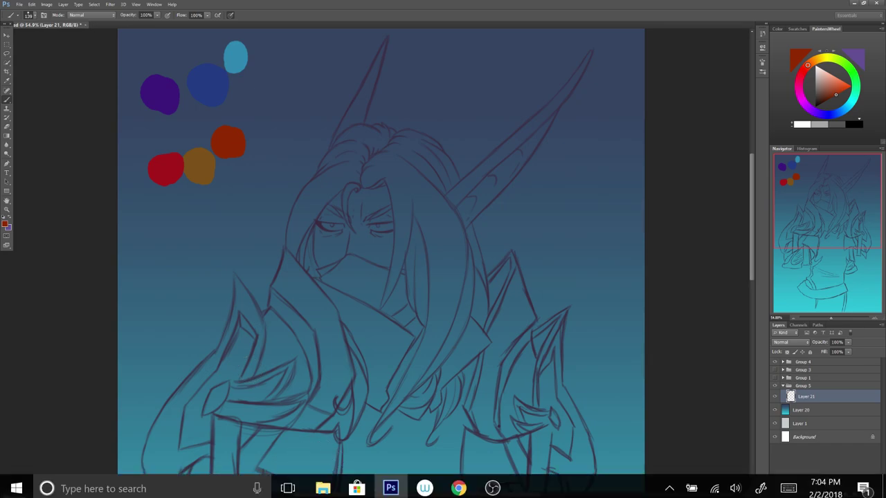
pyautogui.click(491, 485)
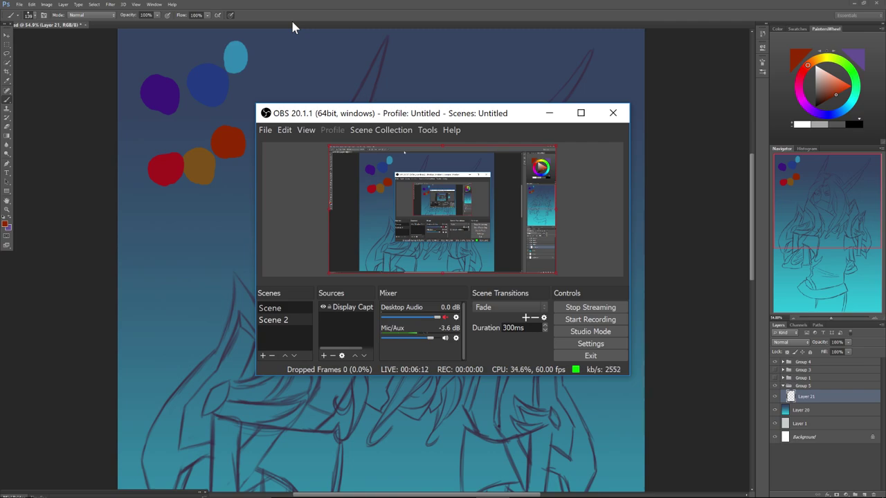
pyautogui.click(252, 10)
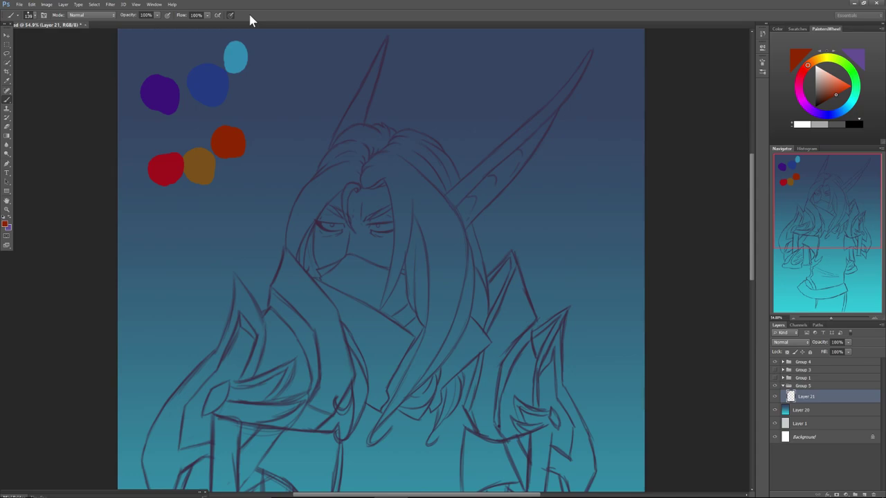
# Add a new layer above the palette layer and fill the character's face with dark blue sampled from the swatch.
pyautogui.click(862, 493)
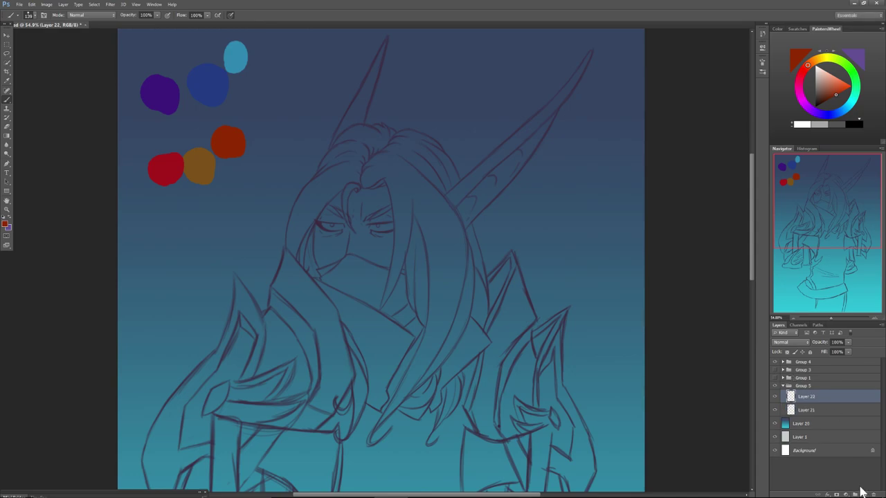
pyautogui.keyDown('alt'); pyautogui.click(207, 85); pyautogui.keyUp('alt')
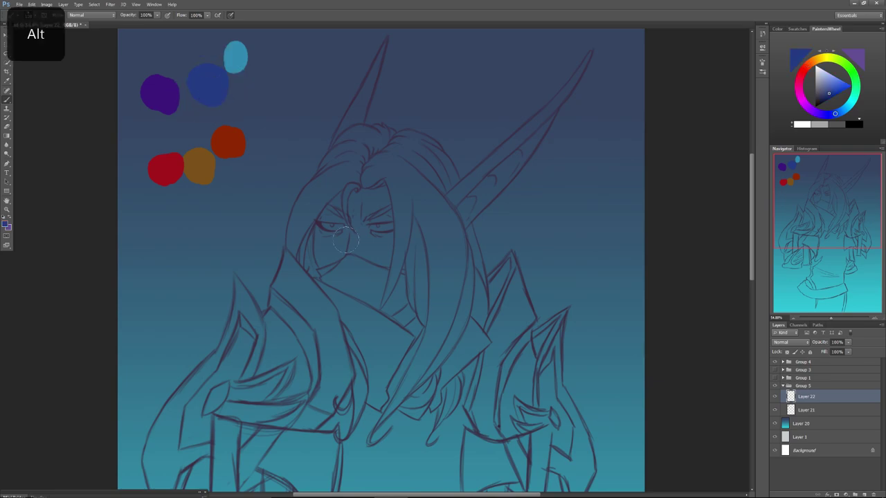
pyautogui.moveTo(377, 181)
pyautogui.mouseDown()
pyautogui.moveTo(393, 263)
pyautogui.moveTo(400, 254)
pyautogui.moveTo(402, 265)
pyautogui.moveTo(393, 248)
pyautogui.moveTo(380, 276)
pyautogui.moveTo(379, 188)
pyautogui.moveTo(384, 267)
pyautogui.moveTo(374, 226)
pyautogui.moveTo(366, 252)
pyautogui.moveTo(358, 195)
pyautogui.moveTo(344, 266)
pyautogui.moveTo(346, 195)
pyautogui.moveTo(325, 240)
pyautogui.moveTo(322, 211)
pyautogui.moveTo(317, 249)
pyautogui.moveTo(332, 275)
pyautogui.moveTo(331, 227)
pyautogui.mouseUp()
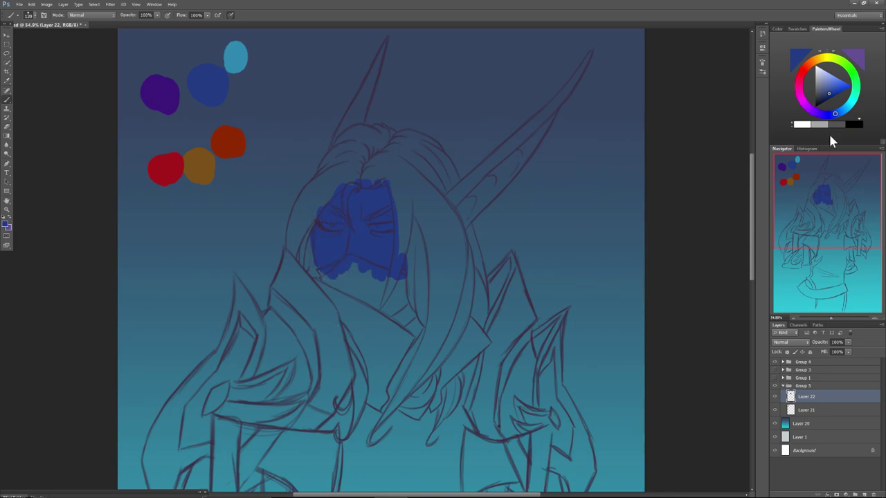
# Fill both long pointed ears with the same dark blue, using an 88 px brush for the narrow parts, and touch up the forehead.
pyautogui.moveTo(829, 316); pyautogui.dragTo(832, 316)
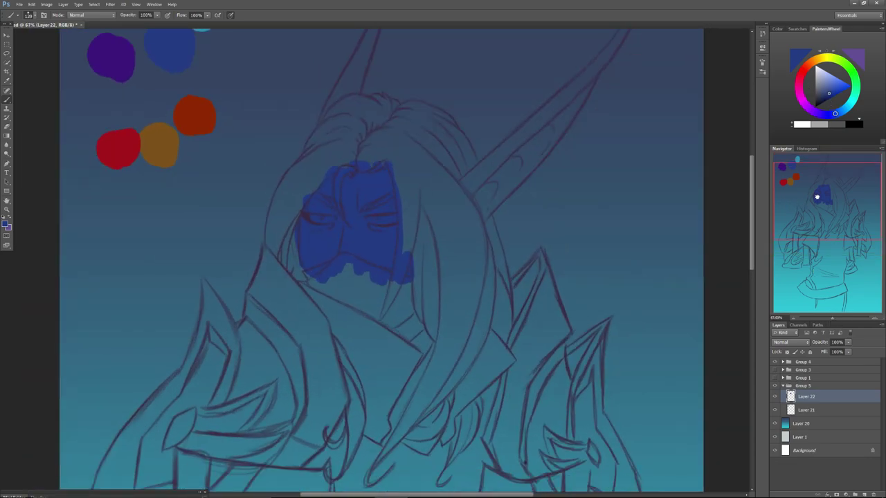
pyautogui.moveTo(817, 198); pyautogui.dragTo(829, 182)
pyautogui.moveTo(425, 273)
pyautogui.mouseDown()
pyautogui.moveTo(542, 129)
pyautogui.moveTo(484, 201)
pyautogui.moveTo(410, 270)
pyautogui.moveTo(451, 237)
pyautogui.moveTo(457, 218)
pyautogui.moveTo(439, 225)
pyautogui.moveTo(466, 202)
pyautogui.moveTo(418, 233)
pyautogui.moveTo(465, 196)
pyautogui.moveTo(417, 230)
pyautogui.moveTo(517, 148)
pyautogui.moveTo(463, 196)
pyautogui.moveTo(554, 105)
pyautogui.moveTo(485, 178)
pyautogui.mouseUp()
pyautogui.rightClick(561, 104)
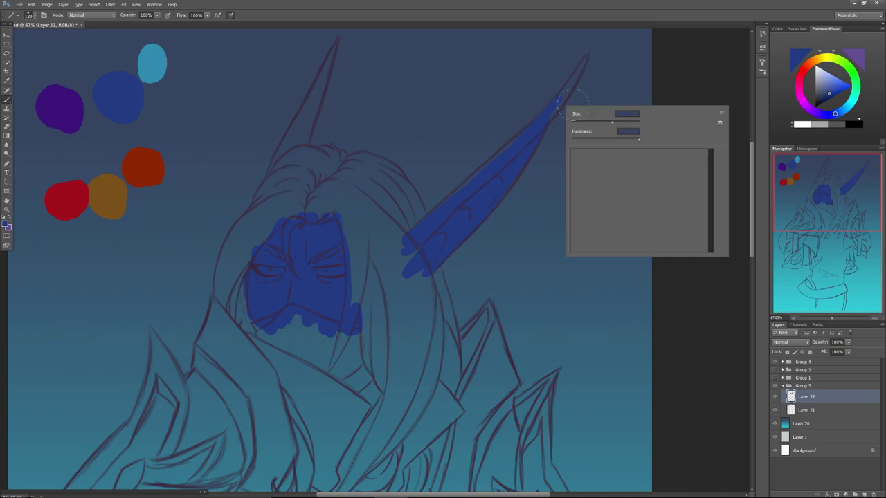
pyautogui.click(596, 122)
pyautogui.moveTo(585, 59); pyautogui.dragTo(544, 122)
pyautogui.moveTo(570, 81); pyautogui.dragTo(540, 123)
pyautogui.moveTo(581, 64)
pyautogui.mouseDown()
pyautogui.moveTo(542, 123)
pyautogui.moveTo(580, 65)
pyautogui.moveTo(544, 117)
pyautogui.mouseUp()
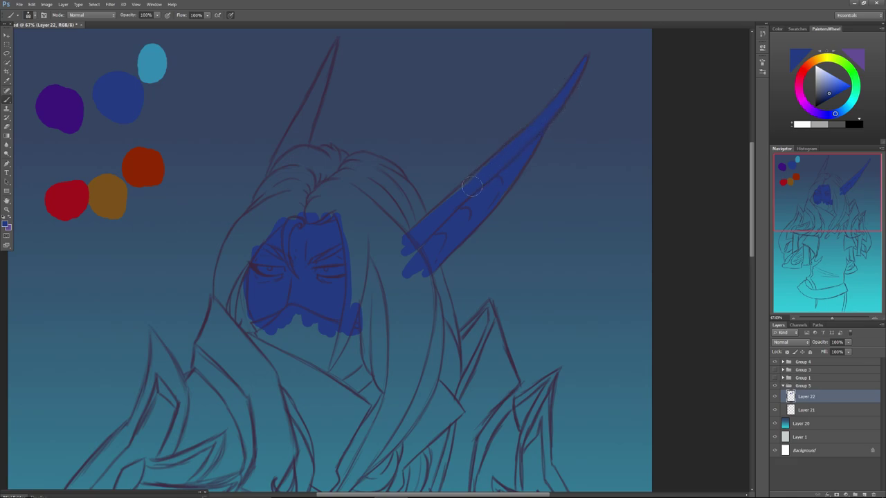
pyautogui.moveTo(490, 167)
pyautogui.mouseDown()
pyautogui.moveTo(469, 200)
pyautogui.moveTo(445, 209)
pyautogui.moveTo(490, 166)
pyautogui.moveTo(434, 233)
pyautogui.mouseUp()
pyautogui.moveTo(301, 143)
pyautogui.mouseDown()
pyautogui.moveTo(335, 43)
pyautogui.moveTo(301, 120)
pyautogui.moveTo(337, 43)
pyautogui.moveTo(274, 176)
pyautogui.moveTo(308, 140)
pyautogui.moveTo(286, 147)
pyautogui.moveTo(271, 181)
pyautogui.moveTo(328, 72)
pyautogui.moveTo(298, 139)
pyautogui.mouseUp()
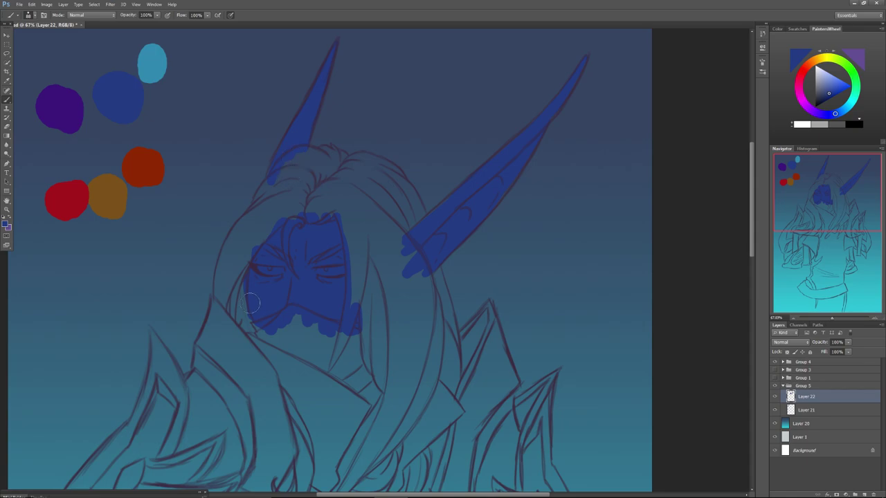
pyautogui.moveTo(302, 224); pyautogui.dragTo(344, 232)
# Lock the transparent pixels of Layer 22 and choose the soft-edged 250 px shading brush preset.
pyautogui.moveTo(818, 194); pyautogui.dragTo(806, 209)
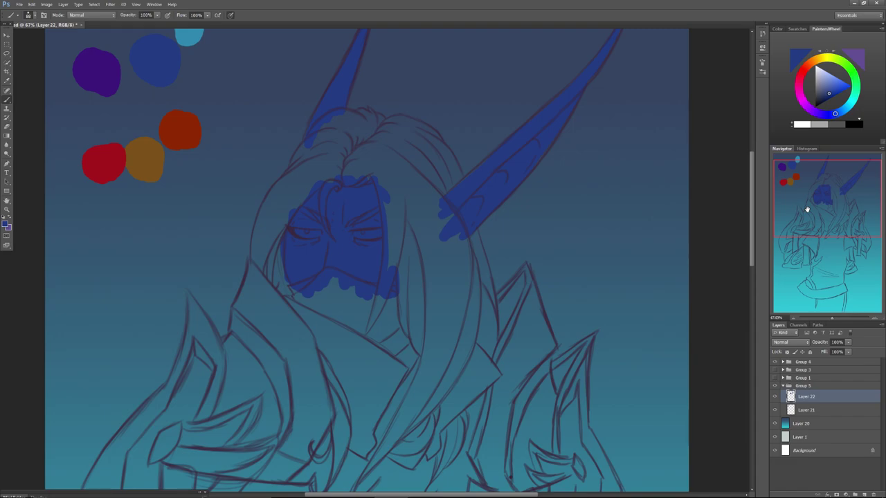
pyautogui.click(786, 351)
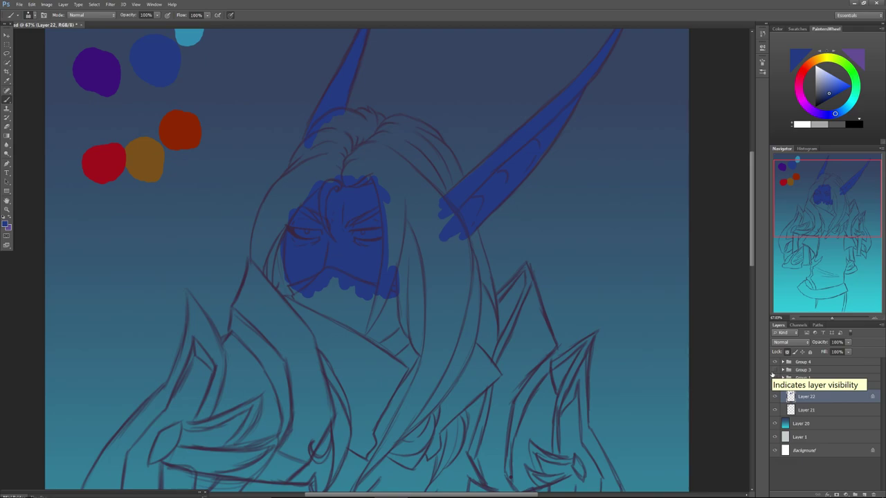
pyautogui.rightClick(329, 292)
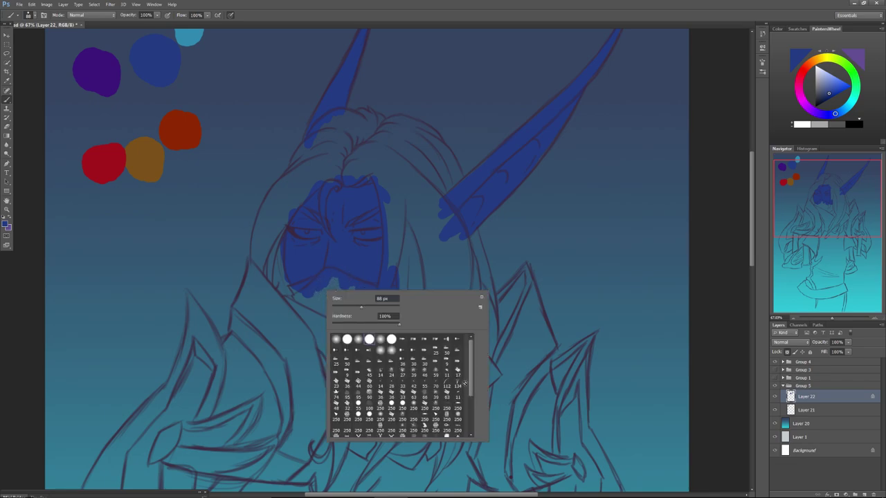
pyautogui.moveTo(469, 381); pyautogui.dragTo(465, 425)
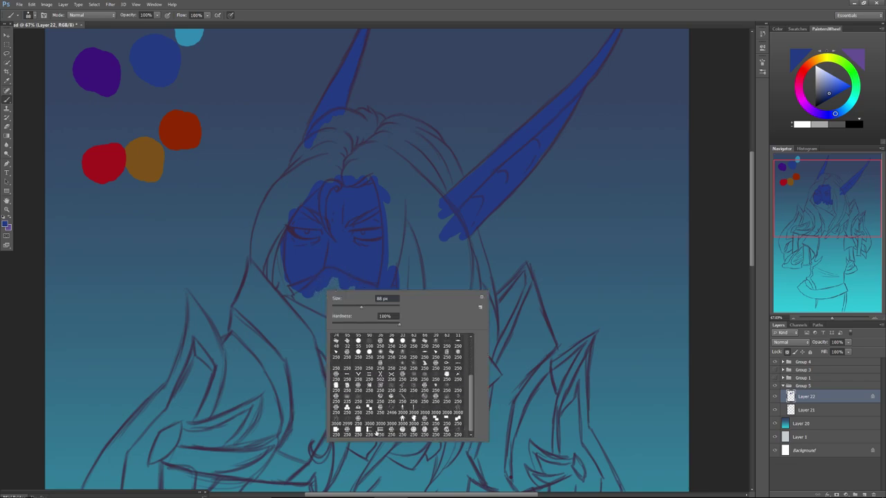
pyautogui.click(444, 378)
pyautogui.moveTo(468, 384); pyautogui.dragTo(470, 344)
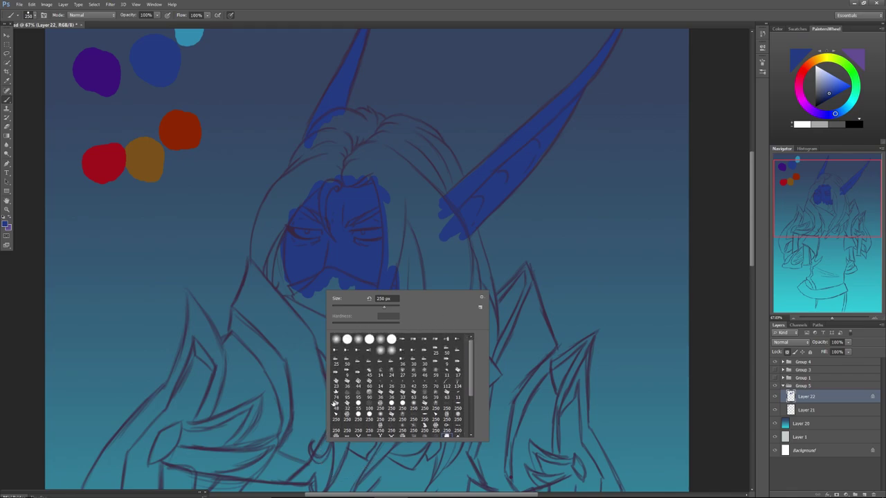
pyautogui.moveTo(470, 371); pyautogui.dragTo(466, 411)
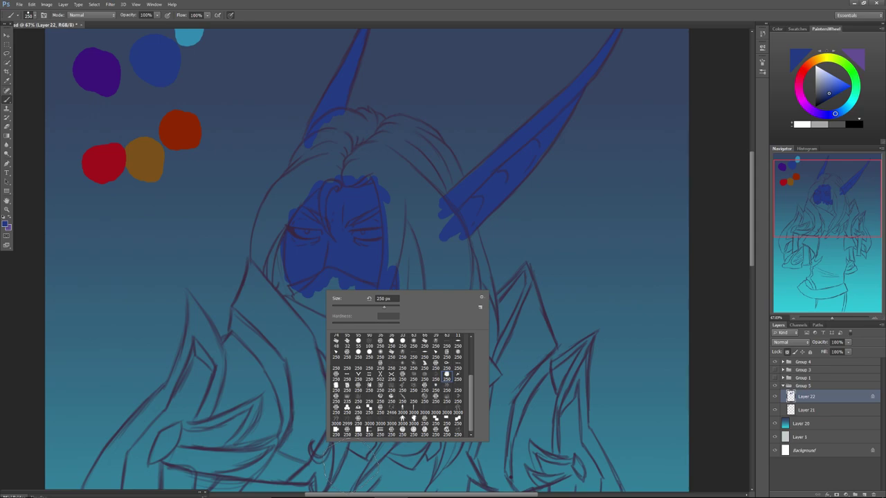
# Review the options for managing brush presets and the chosen brush's Shape Dynamics settings.
pyautogui.click(481, 307)
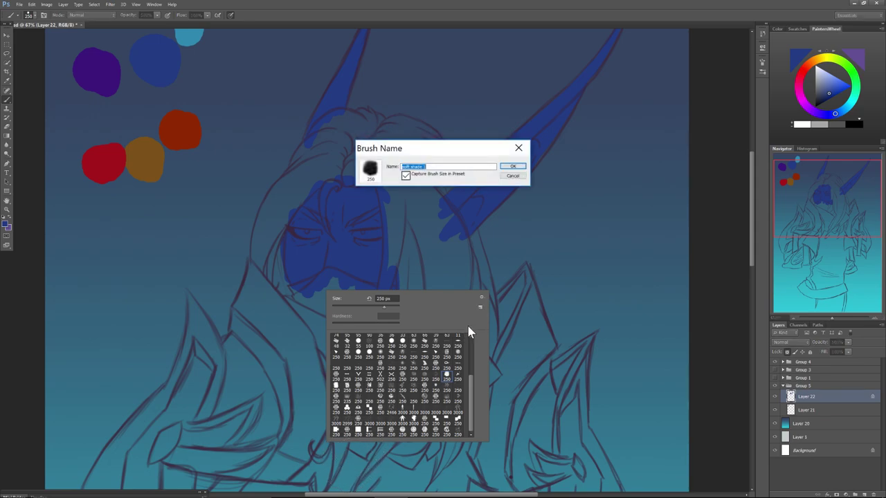
pyautogui.click(512, 176)
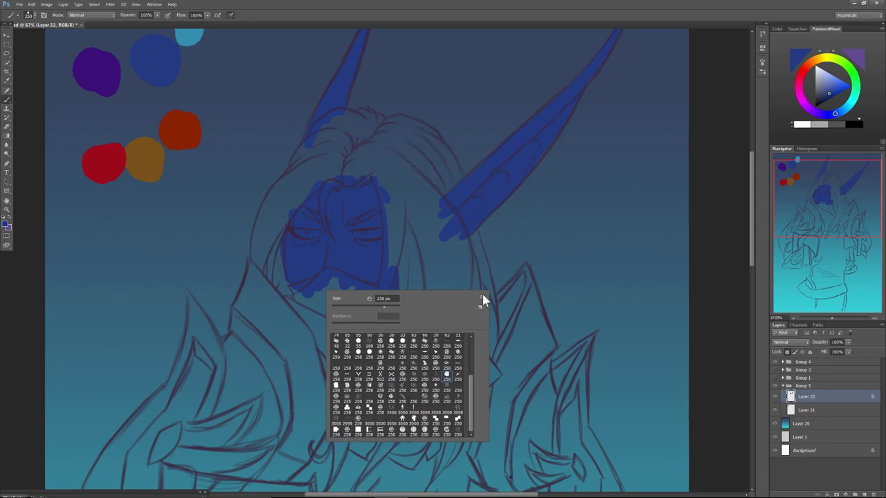
pyautogui.click(481, 298)
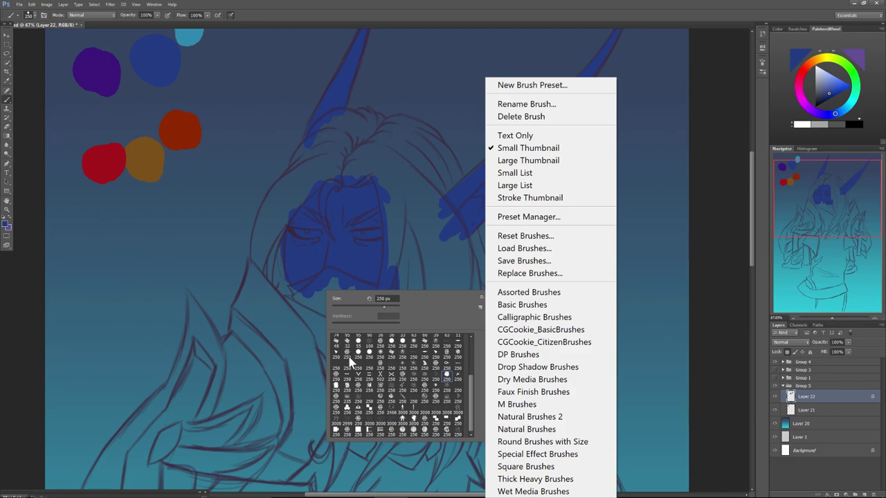
pyautogui.click(409, 309)
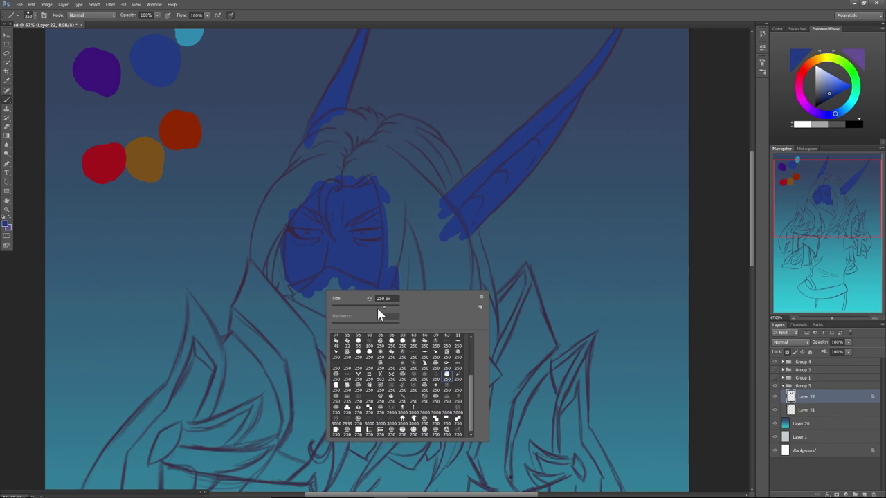
pyautogui.click(760, 63)
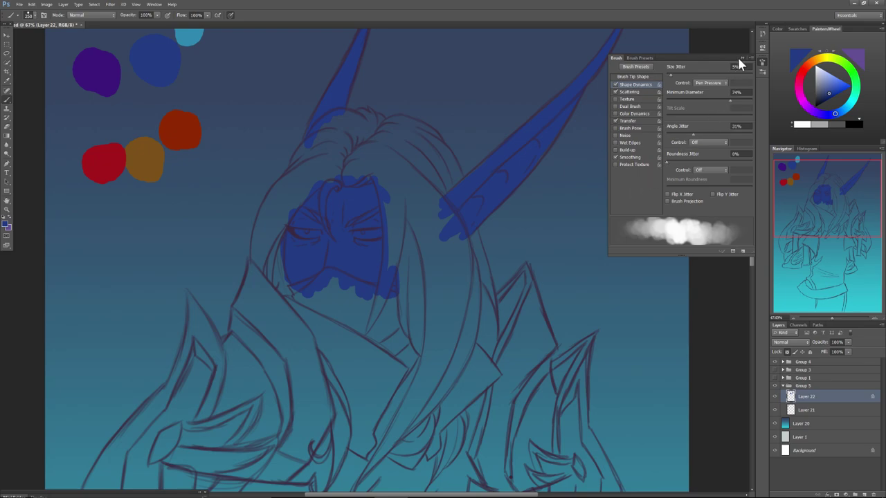
pyautogui.click(740, 58)
# Reduce the brush size and paint highlights sampled from the light blue swatch down the nose and along the upper edges of both ears.
pyautogui.rightClick(367, 253)
pyautogui.moveTo(382, 256); pyautogui.dragTo(378, 257)
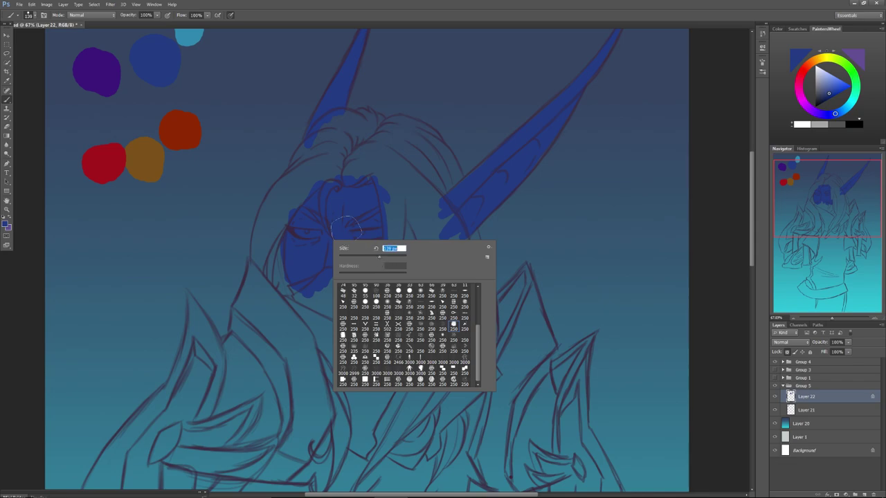
pyautogui.keyDown('alt'); pyautogui.click(188, 36); pyautogui.keyUp('alt')
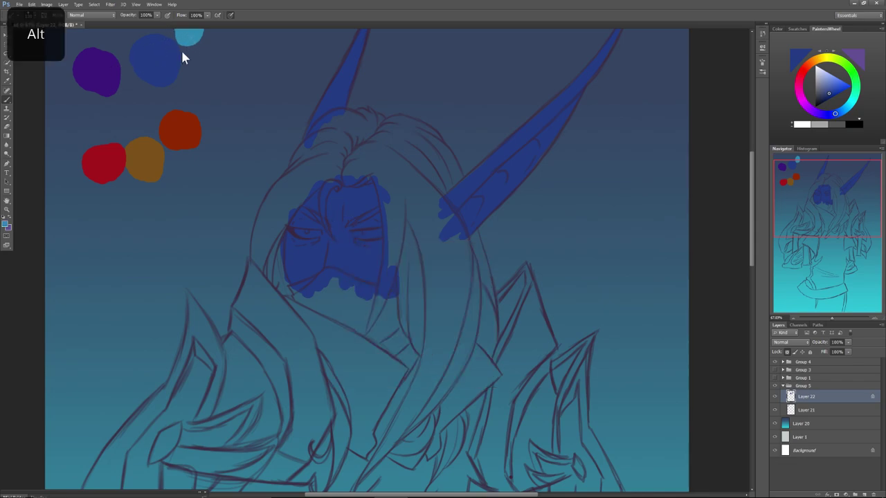
pyautogui.moveTo(826, 182); pyautogui.dragTo(824, 167)
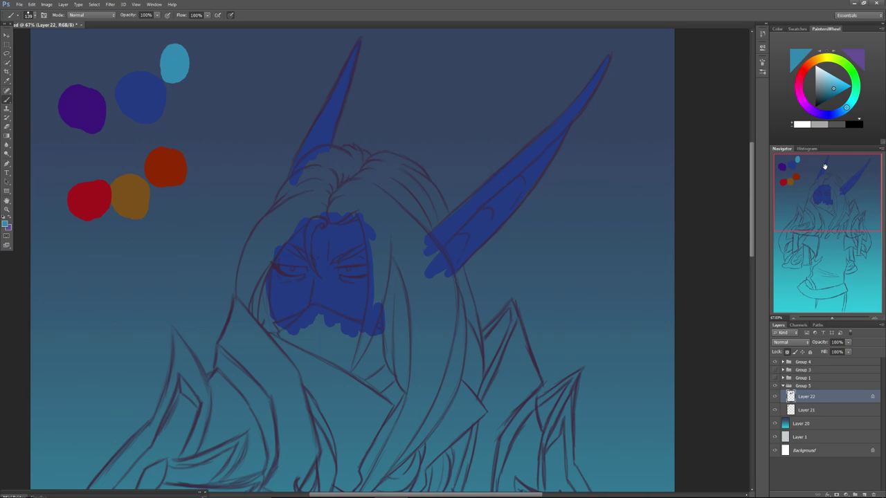
pyautogui.rightClick(318, 298)
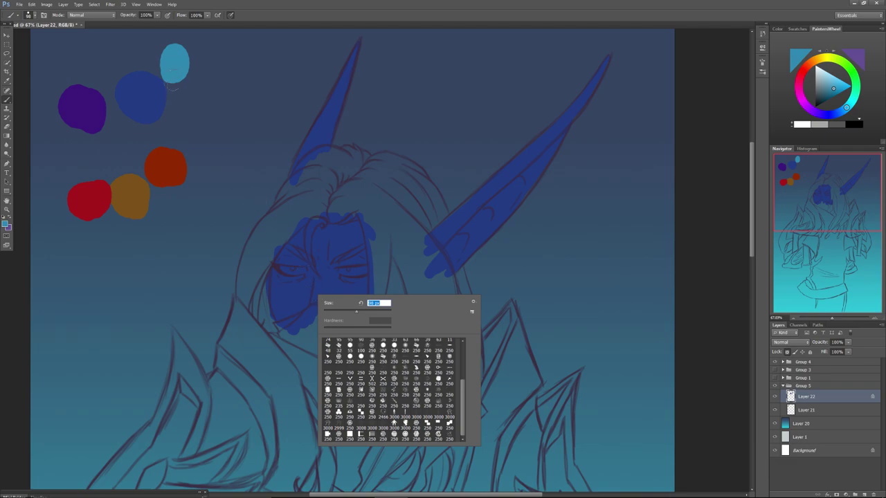
pyautogui.click(166, 16)
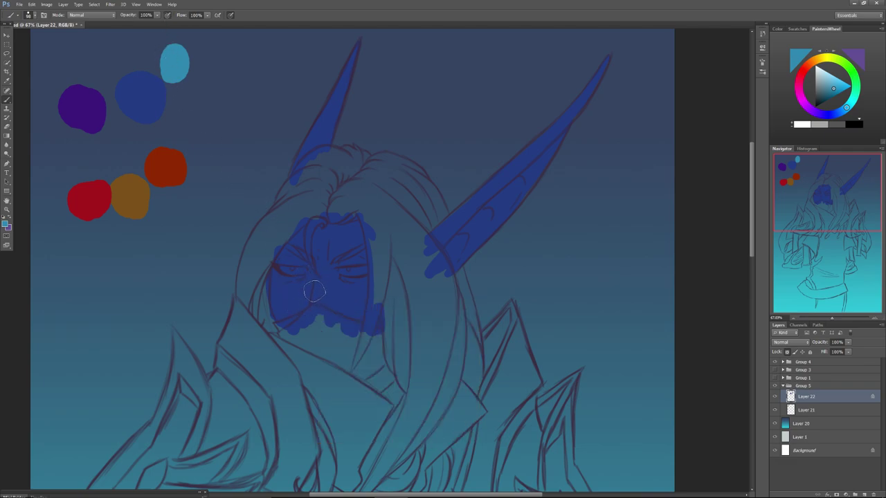
pyautogui.moveTo(318, 283)
pyautogui.mouseDown()
pyautogui.moveTo(309, 317)
pyautogui.moveTo(318, 274)
pyautogui.moveTo(312, 316)
pyautogui.moveTo(317, 285)
pyautogui.mouseUp()
pyautogui.moveTo(357, 46); pyautogui.dragTo(309, 128)
pyautogui.moveTo(299, 158); pyautogui.dragTo(346, 73)
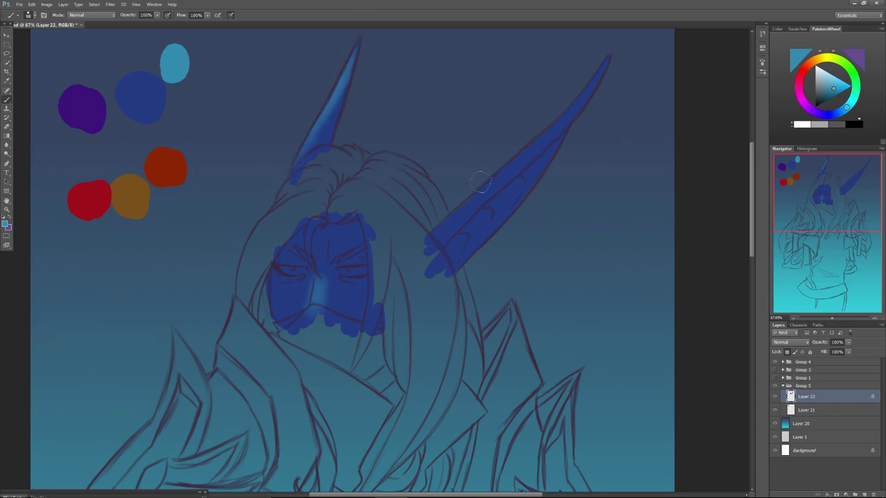
pyautogui.moveTo(458, 207)
pyautogui.mouseDown()
pyautogui.moveTo(477, 197)
pyautogui.moveTo(605, 62)
pyautogui.mouseUp()
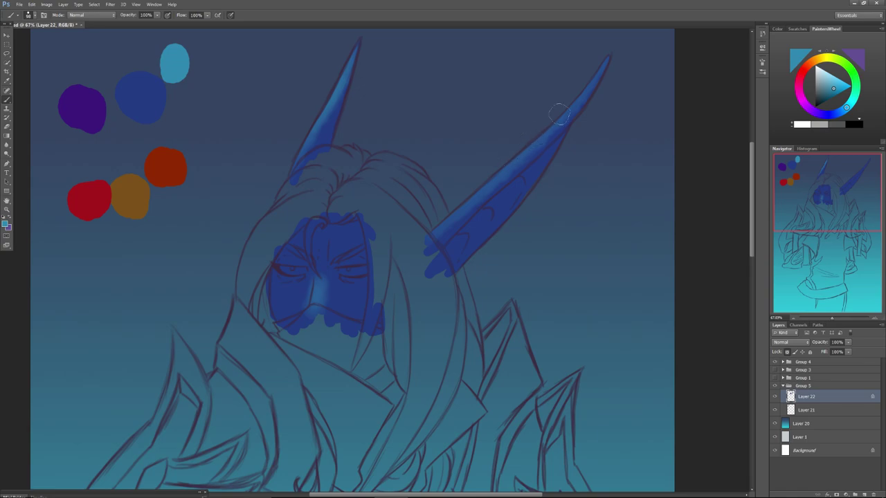
# Blend the highlights on the long ear and the nose using mid blues sampled from those areas.
pyautogui.keyDown('alt'); pyautogui.click(550, 129); pyautogui.keyUp('alt')
pyautogui.keyDown('alt'); pyautogui.click(316, 293); pyautogui.keyUp('alt')
pyautogui.moveTo(319, 271); pyautogui.dragTo(319, 310)
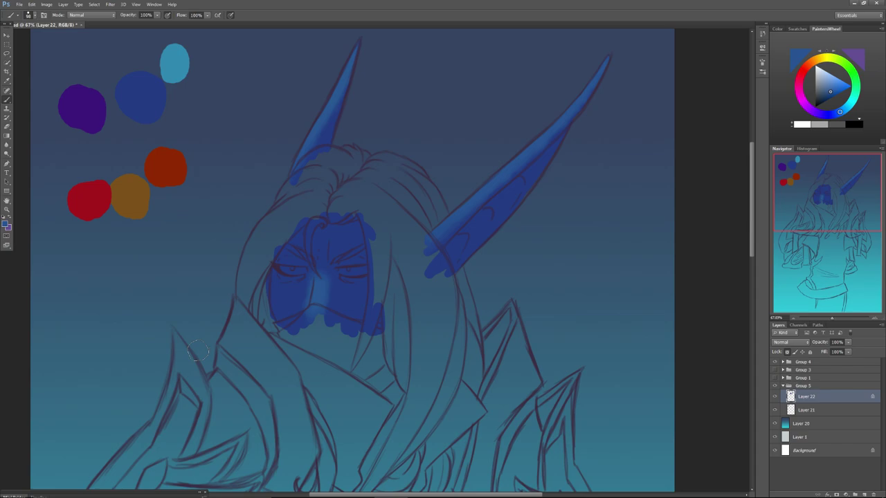
# Shade the eye sockets, cheeks and lower edges of the ears with purple sampled from the swatch.
pyautogui.keyDown('alt'); pyautogui.click(84, 111); pyautogui.keyUp('alt')
pyautogui.moveTo(302, 264)
pyautogui.mouseDown()
pyautogui.moveTo(270, 262)
pyautogui.moveTo(301, 261)
pyautogui.moveTo(270, 267)
pyautogui.moveTo(300, 279)
pyautogui.moveTo(297, 268)
pyautogui.moveTo(272, 277)
pyautogui.moveTo(277, 256)
pyautogui.moveTo(330, 273)
pyautogui.moveTo(369, 252)
pyautogui.moveTo(328, 270)
pyautogui.moveTo(360, 274)
pyautogui.moveTo(366, 263)
pyautogui.moveTo(348, 274)
pyautogui.moveTo(364, 255)
pyautogui.moveTo(365, 264)
pyautogui.moveTo(341, 274)
pyautogui.moveTo(278, 252)
pyautogui.moveTo(271, 274)
pyautogui.moveTo(293, 299)
pyautogui.moveTo(296, 317)
pyautogui.moveTo(286, 317)
pyautogui.moveTo(353, 335)
pyautogui.moveTo(337, 289)
pyautogui.moveTo(338, 277)
pyautogui.moveTo(368, 264)
pyautogui.moveTo(355, 251)
pyautogui.moveTo(344, 282)
pyautogui.moveTo(336, 270)
pyautogui.moveTo(367, 269)
pyautogui.moveTo(276, 274)
pyautogui.moveTo(305, 267)
pyautogui.moveTo(279, 282)
pyautogui.moveTo(294, 269)
pyautogui.moveTo(280, 277)
pyautogui.moveTo(273, 265)
pyautogui.moveTo(298, 271)
pyautogui.moveTo(293, 283)
pyautogui.moveTo(276, 268)
pyautogui.moveTo(270, 307)
pyautogui.mouseUp()
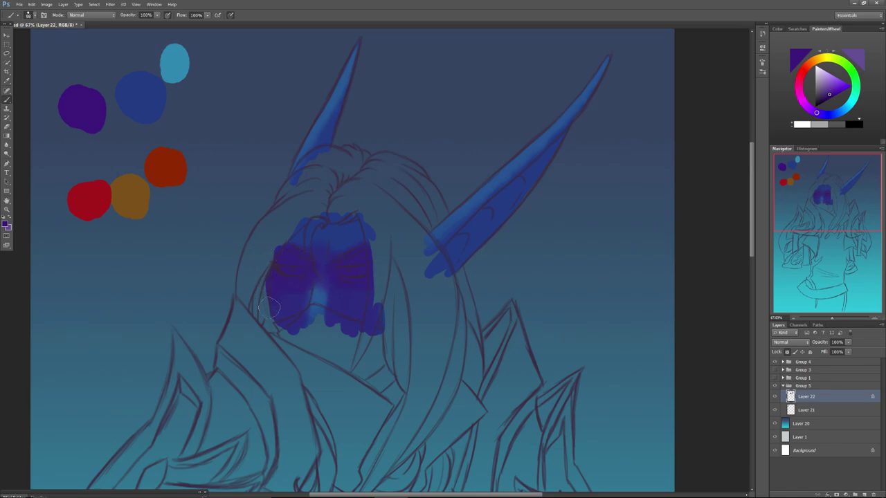
pyautogui.moveTo(506, 212)
pyautogui.mouseDown()
pyautogui.moveTo(562, 143)
pyautogui.moveTo(448, 249)
pyautogui.moveTo(521, 190)
pyautogui.moveTo(451, 266)
pyautogui.moveTo(543, 154)
pyautogui.moveTo(452, 256)
pyautogui.moveTo(490, 214)
pyautogui.moveTo(464, 248)
pyautogui.mouseUp()
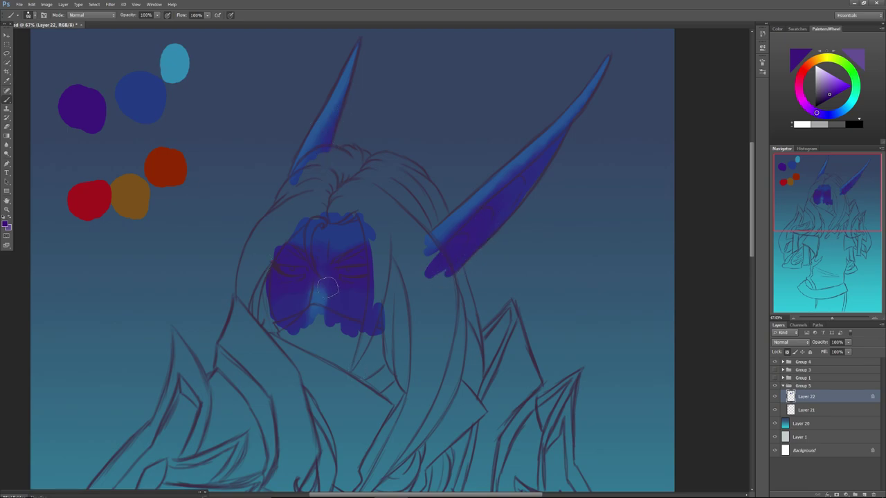
# Reduce the brush to 53 px and soften the forehead shading with blue sampled between the brows.
pyautogui.keyDown('alt'); pyautogui.click(326, 251); pyautogui.keyUp('alt')
pyautogui.rightClick(333, 265)
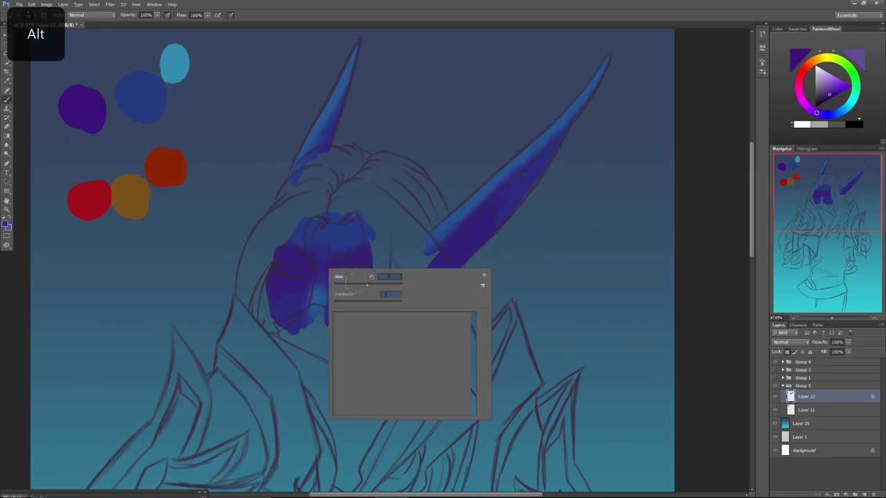
pyautogui.moveTo(359, 286); pyautogui.dragTo(346, 276)
pyautogui.click(331, 250)
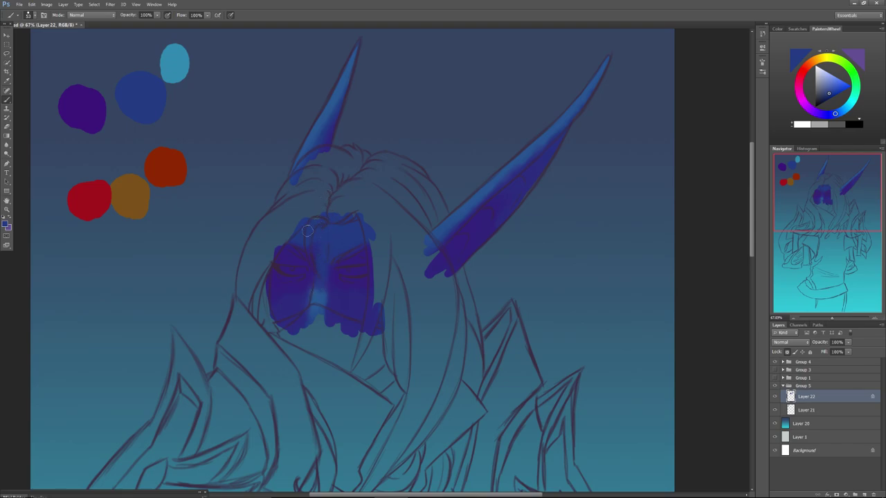
# Blend the nose highlight into the cheek shadows using colors sampled from the face and the light blue swatch.
pyautogui.press('alt')
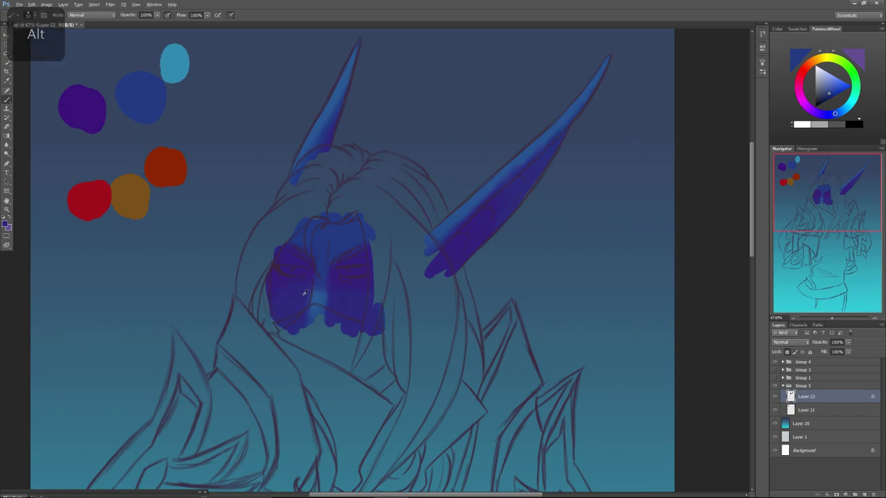
pyautogui.keyDown('alt'); pyautogui.click(308, 296); pyautogui.keyUp('alt')
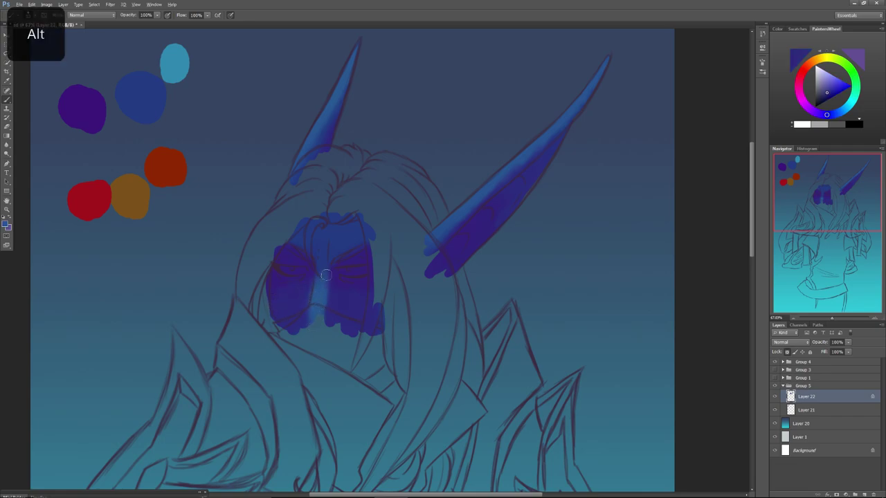
pyautogui.keyDown('alt'); pyautogui.click(302, 307); pyautogui.keyUp('alt')
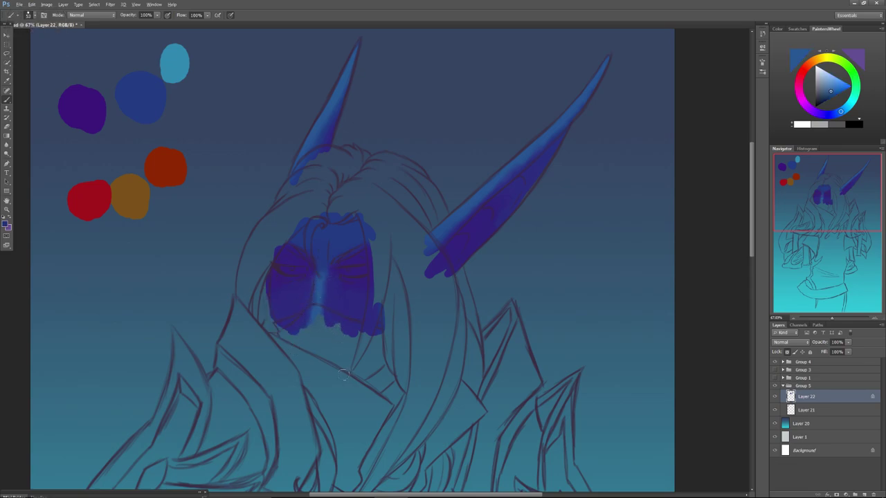
pyautogui.keyDown('alt'); pyautogui.click(338, 240); pyautogui.keyUp('alt')
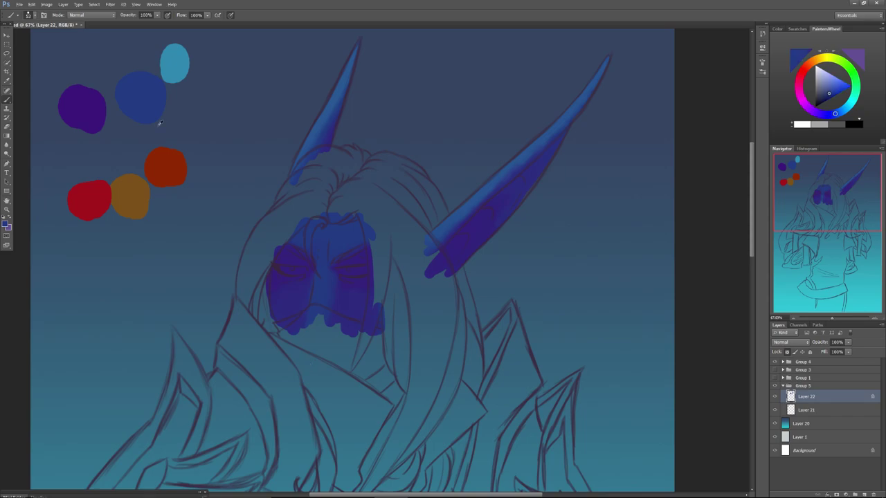
pyautogui.keyDown('alt'); pyautogui.click(174, 65); pyautogui.keyUp('alt')
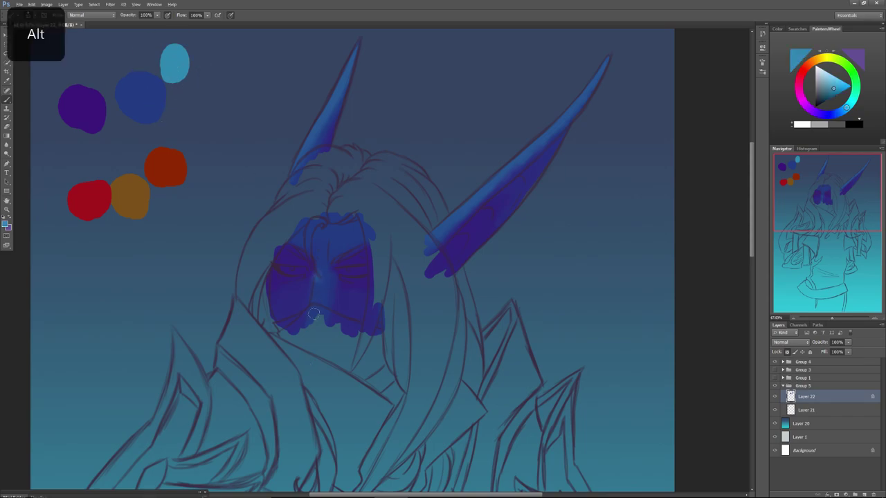
pyautogui.keyDown('alt'); pyautogui.click(319, 283); pyautogui.keyUp('alt')
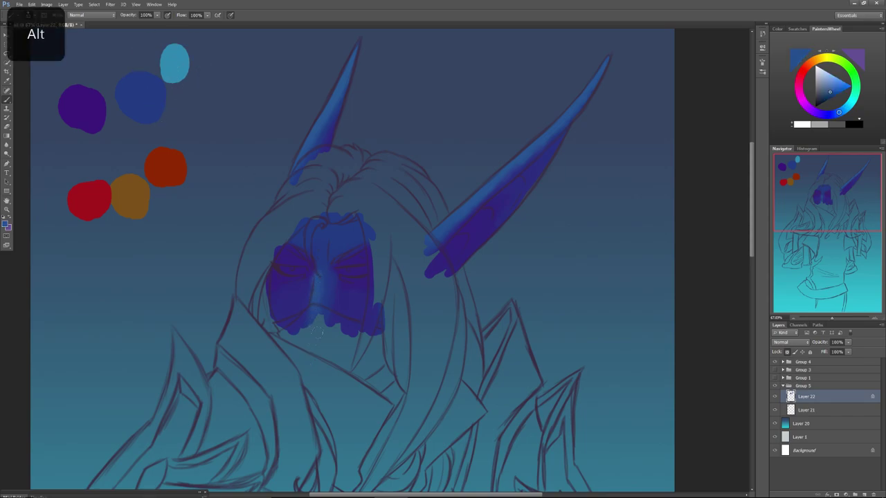
# Lower the brush's Angle Jitter to 25% in its Shape Dynamics settings.
pyautogui.click(762, 61)
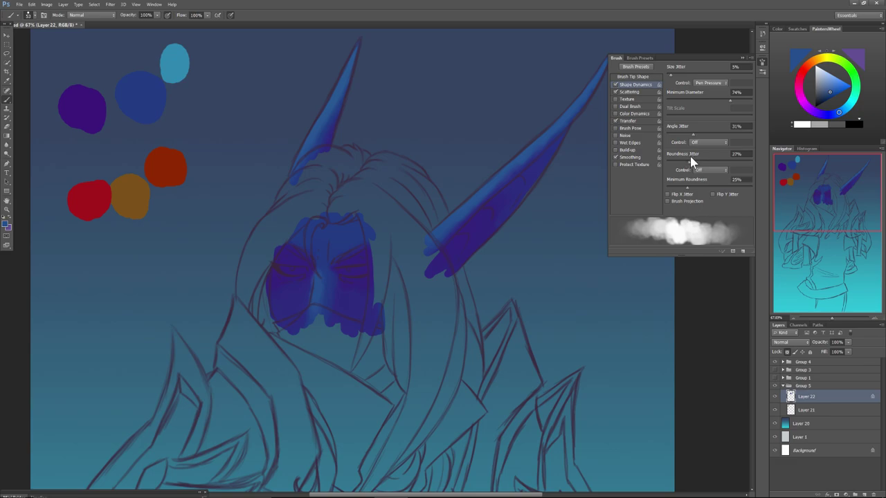
pyautogui.moveTo(694, 133)
pyautogui.mouseDown()
pyautogui.moveTo(711, 129)
pyautogui.moveTo(665, 145)
pyautogui.moveTo(689, 139)
pyautogui.mouseUp()
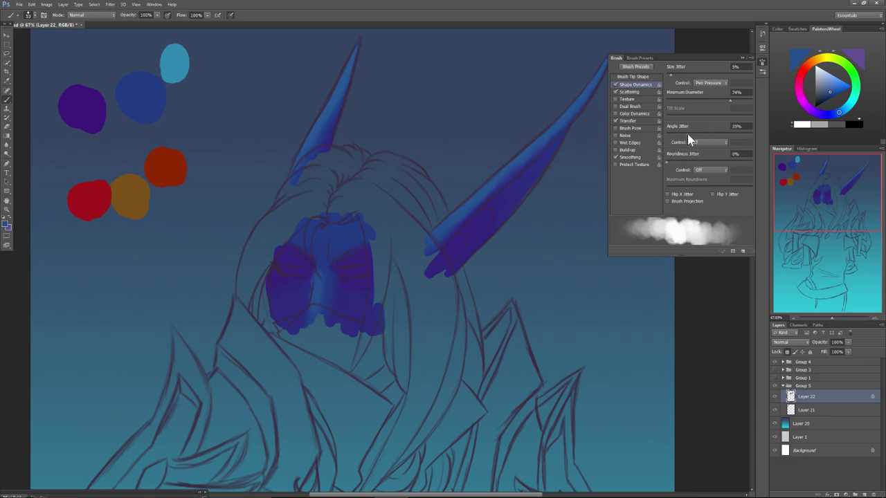
pyautogui.click(741, 58)
# Switch to a soft 72 px brush with 0% hardness and lighten the forehead and brow with blue sampled from the nose.
pyautogui.rightClick(354, 297)
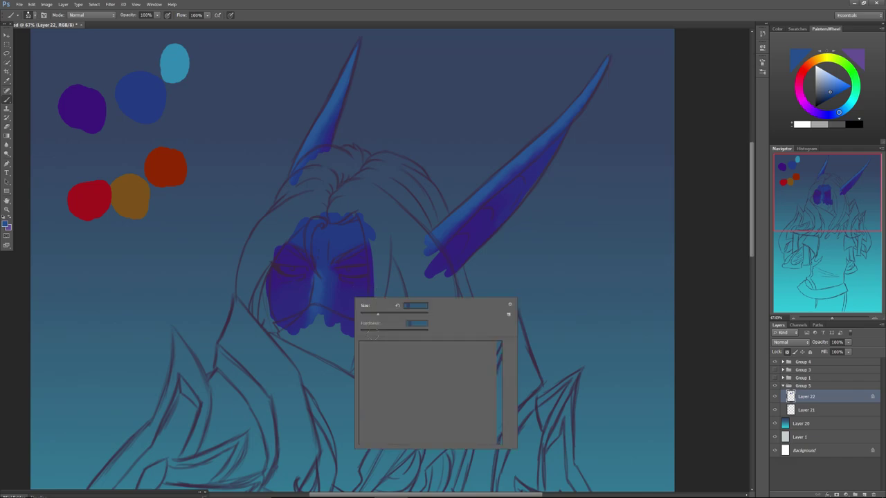
pyautogui.click(386, 314)
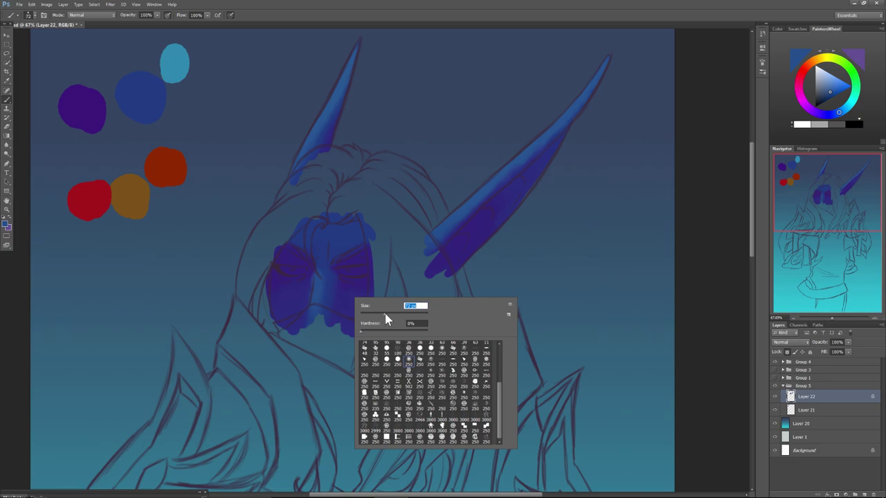
pyautogui.keyDown('alt'); pyautogui.click(319, 293); pyautogui.keyUp('alt')
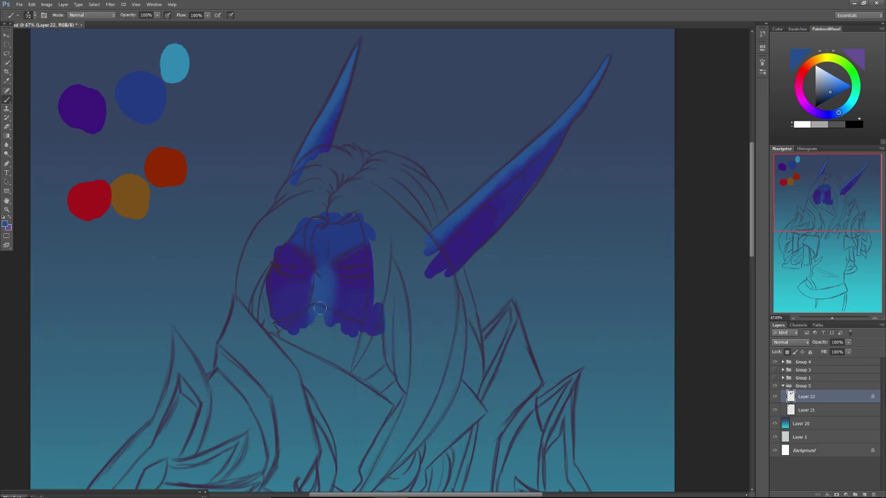
pyautogui.moveTo(338, 249)
pyautogui.mouseDown()
pyautogui.moveTo(356, 230)
pyautogui.moveTo(335, 258)
pyautogui.moveTo(353, 230)
pyautogui.moveTo(342, 253)
pyautogui.moveTo(292, 234)
pyautogui.moveTo(328, 228)
pyautogui.mouseUp()
pyautogui.press('alt')
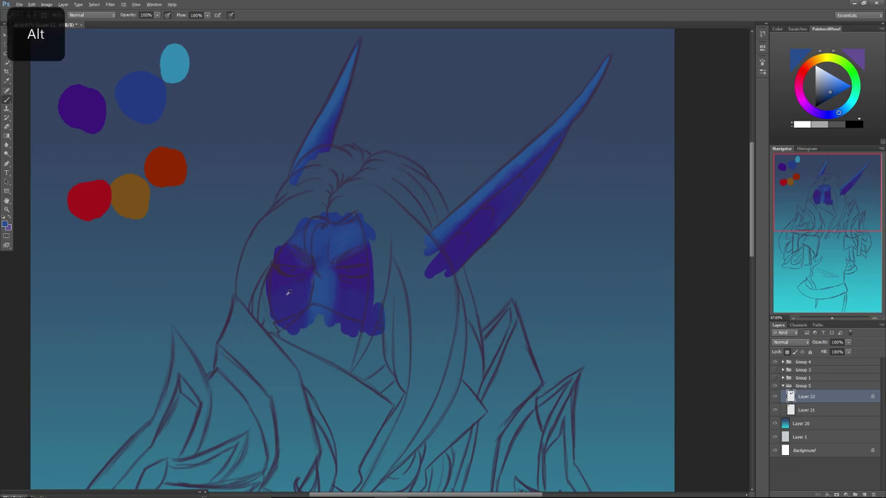
# Lighten both cheeks with blue sampled from the lower cheek, and sample a lighter blue from the larger horn.
pyautogui.keyDown('alt'); pyautogui.click(284, 312); pyautogui.keyUp('alt')
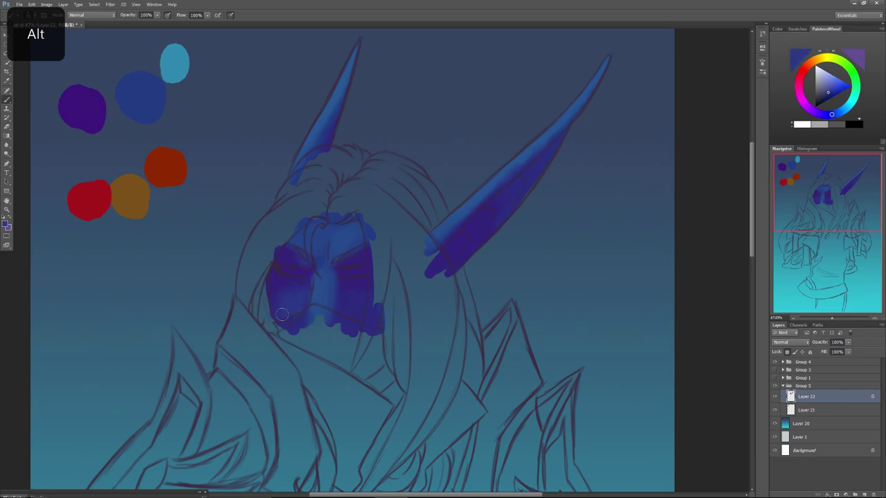
pyautogui.moveTo(272, 296)
pyautogui.mouseDown()
pyautogui.moveTo(283, 318)
pyautogui.moveTo(306, 284)
pyautogui.moveTo(302, 303)
pyautogui.moveTo(282, 292)
pyautogui.moveTo(279, 309)
pyautogui.moveTo(301, 321)
pyautogui.mouseUp()
pyautogui.moveTo(344, 292)
pyautogui.mouseDown()
pyautogui.moveTo(347, 318)
pyautogui.moveTo(351, 295)
pyautogui.mouseUp()
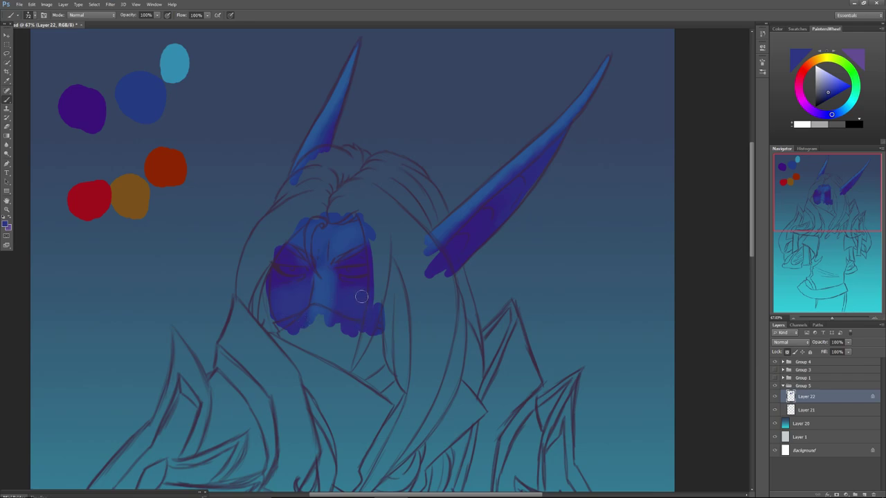
pyautogui.keyDown('alt'); pyautogui.click(513, 166); pyautogui.keyUp('alt')
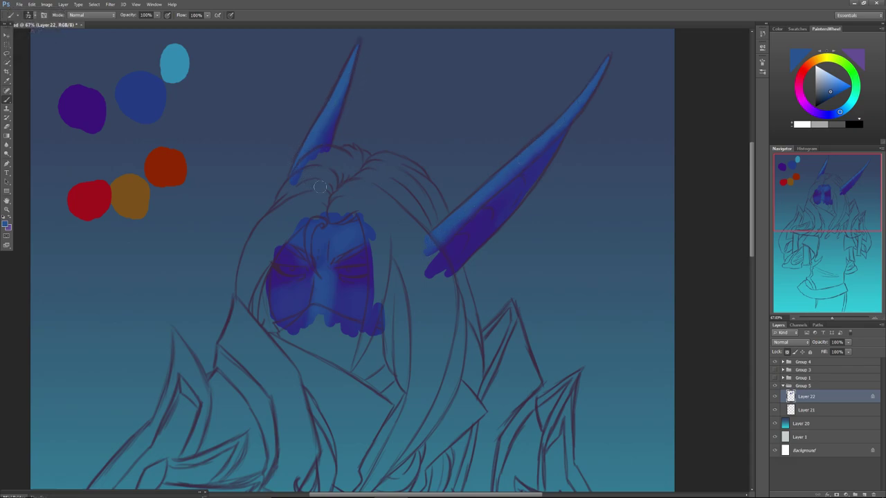
# Lower the opacity of the gradient background on Layer 20 and make Layer 22 active again.
pyautogui.click(807, 424)
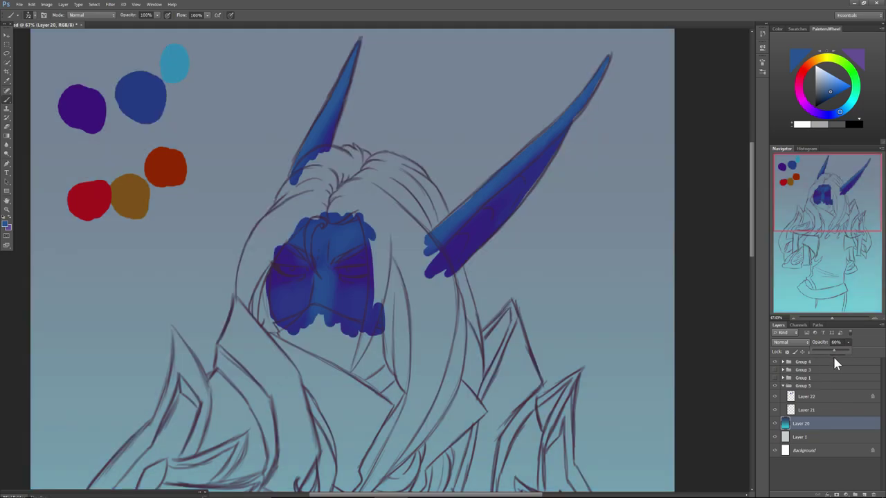
pyautogui.moveTo(832, 355); pyautogui.dragTo(829, 355)
pyautogui.click(799, 399)
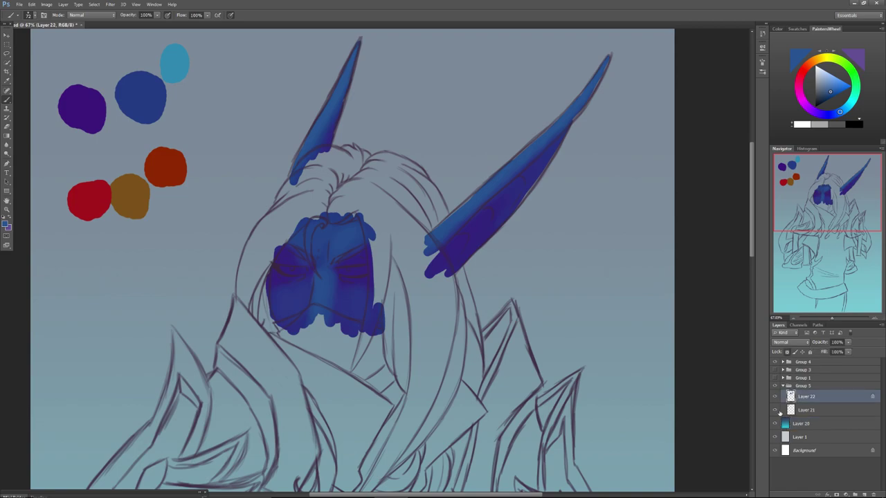
# Reduce the brush to 27 px and refine the shading along the horns with blues sampled from them.
pyautogui.keyDown('alt'); pyautogui.click(451, 222); pyautogui.keyUp('alt')
pyautogui.rightClick(481, 199)
pyautogui.moveTo(512, 222); pyautogui.dragTo(503, 220)
pyautogui.click(451, 217)
pyautogui.keyDown('alt'); pyautogui.click(534, 174); pyautogui.keyUp('alt')
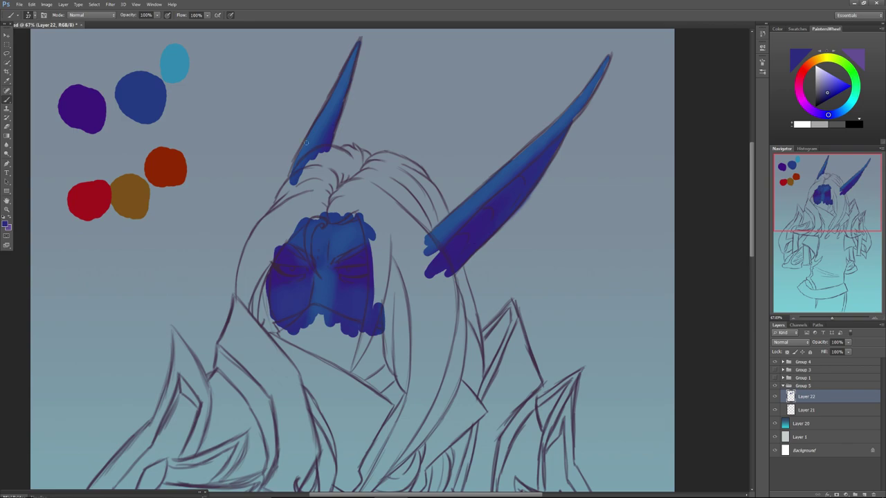
pyautogui.moveTo(290, 178); pyautogui.dragTo(303, 147)
pyautogui.keyDown('alt'); pyautogui.click(332, 100); pyautogui.keyUp('alt')
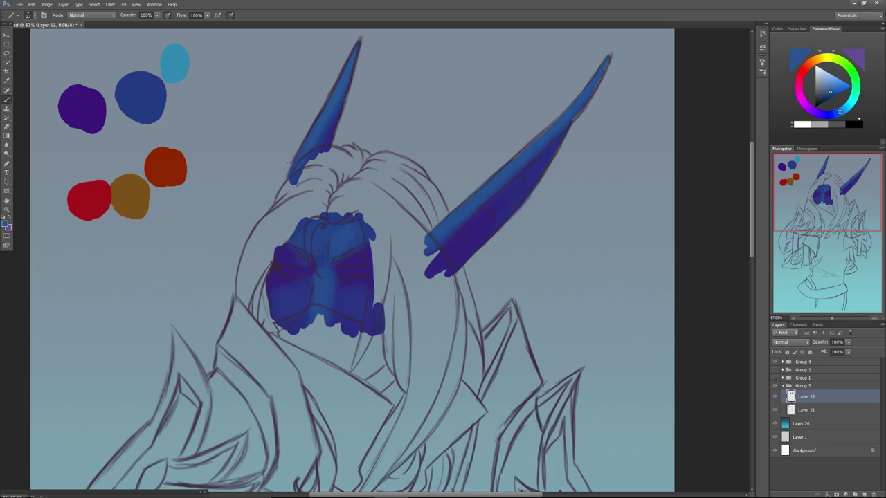
# Deepen the shadow sides of both horns with the purple swatch color using a soft 85 px brush.
pyautogui.keyDown('alt'); pyautogui.click(97, 115); pyautogui.keyUp('alt')
pyautogui.rightClick(330, 135)
pyautogui.click(356, 141)
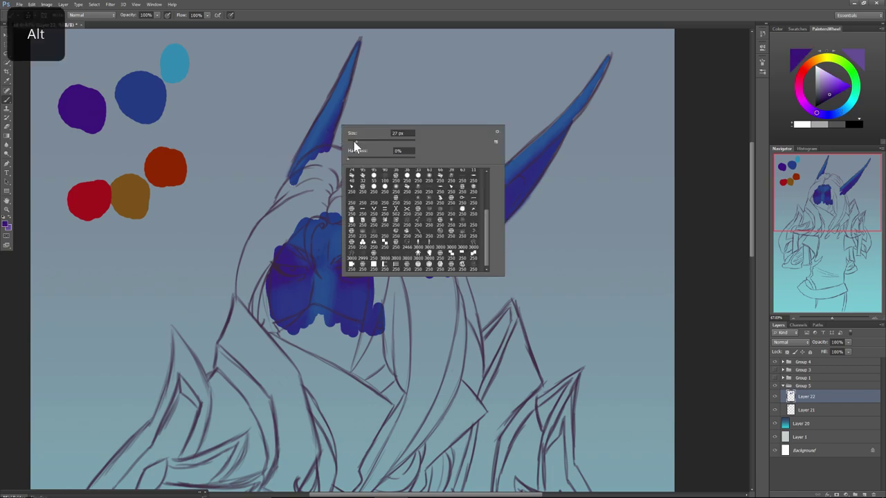
pyautogui.keyDown('alt'); pyautogui.click(328, 140); pyautogui.keyUp('alt')
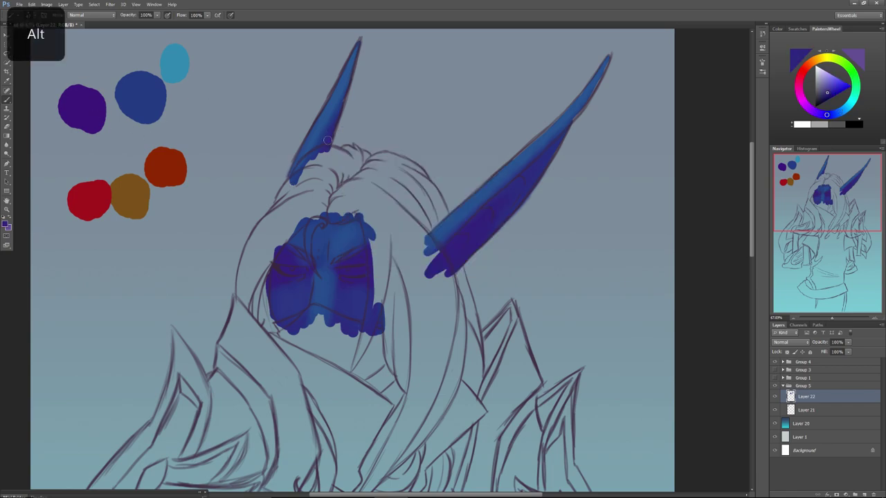
pyautogui.keyDown('alt'); pyautogui.click(105, 113); pyautogui.keyUp('alt')
pyautogui.rightClick(329, 136)
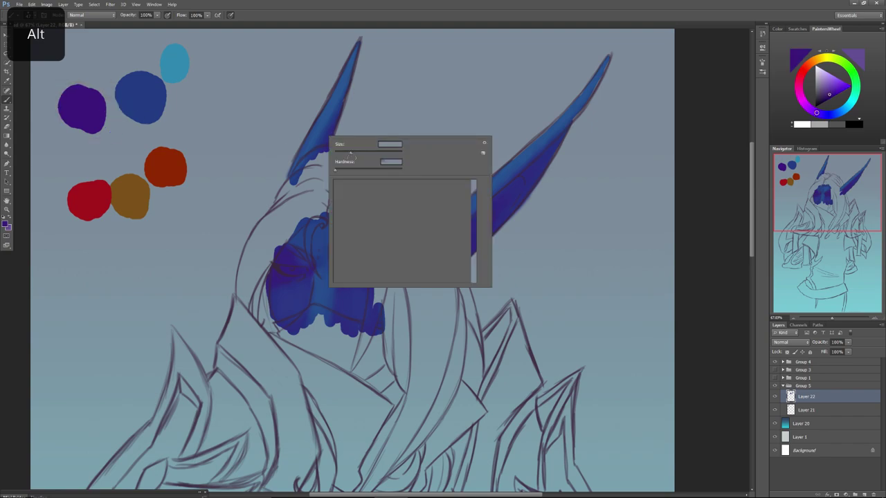
pyautogui.click(787, 353)
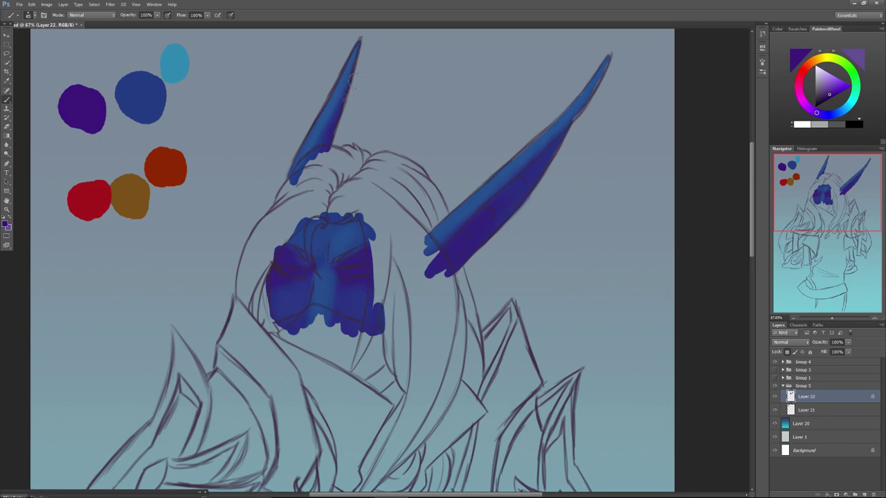
pyautogui.moveTo(333, 124); pyautogui.dragTo(357, 75)
pyautogui.moveTo(547, 154)
pyautogui.mouseDown()
pyautogui.moveTo(498, 208)
pyautogui.moveTo(459, 232)
pyautogui.moveTo(439, 272)
pyautogui.mouseUp()
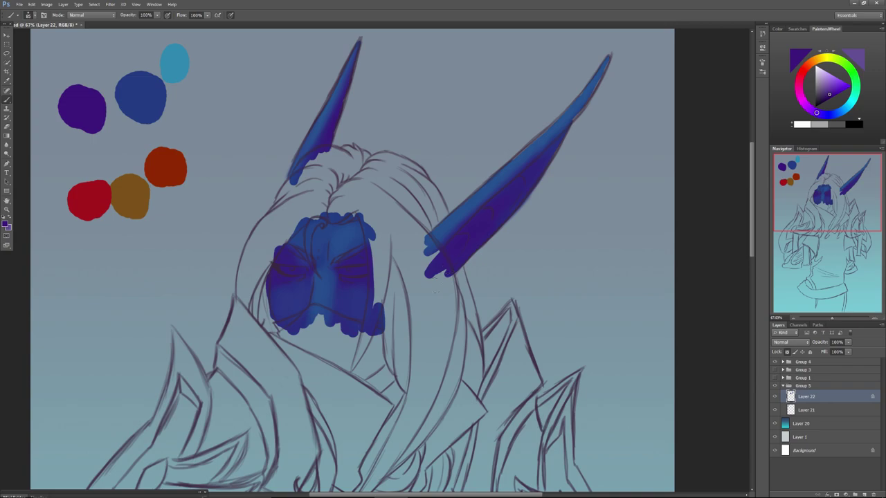
# Blend the forehead, nose and cheek shading with blues sampled from the face.
pyautogui.keyDown('alt'); pyautogui.click(338, 244); pyautogui.keyUp('alt')
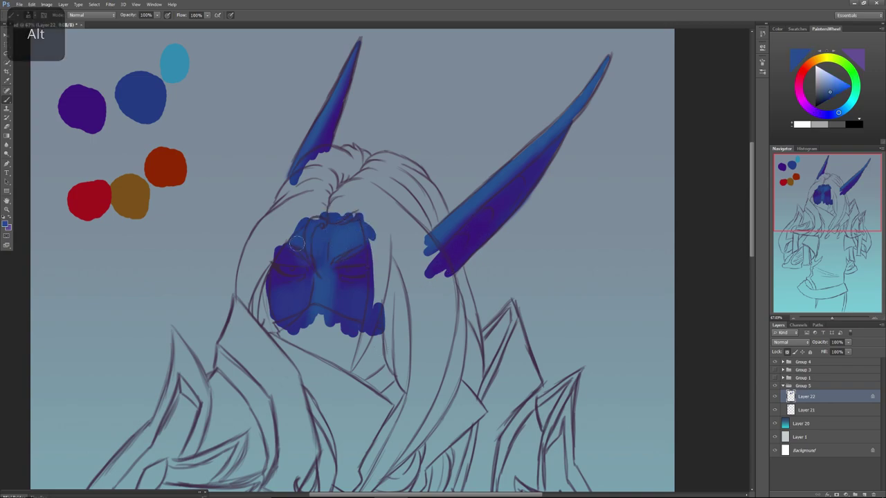
pyautogui.keyDown('alt'); pyautogui.click(325, 272); pyautogui.keyUp('alt')
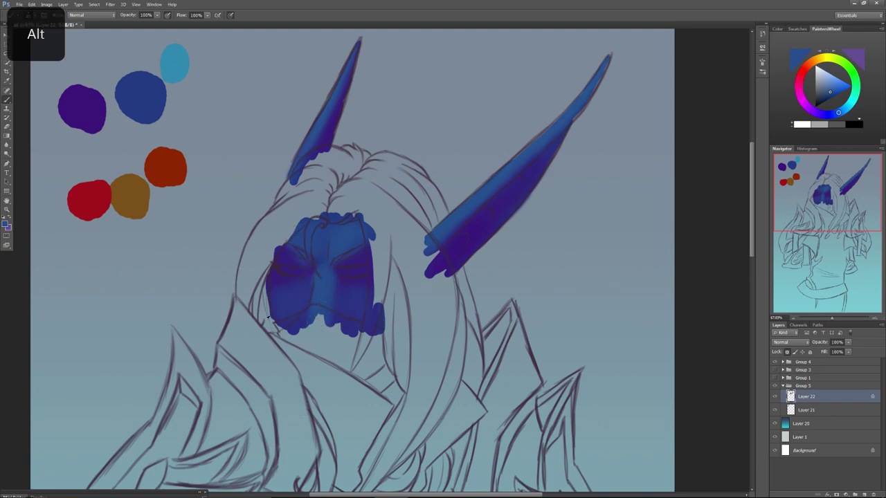
pyautogui.keyDown('alt'); pyautogui.click(304, 291); pyautogui.keyUp('alt')
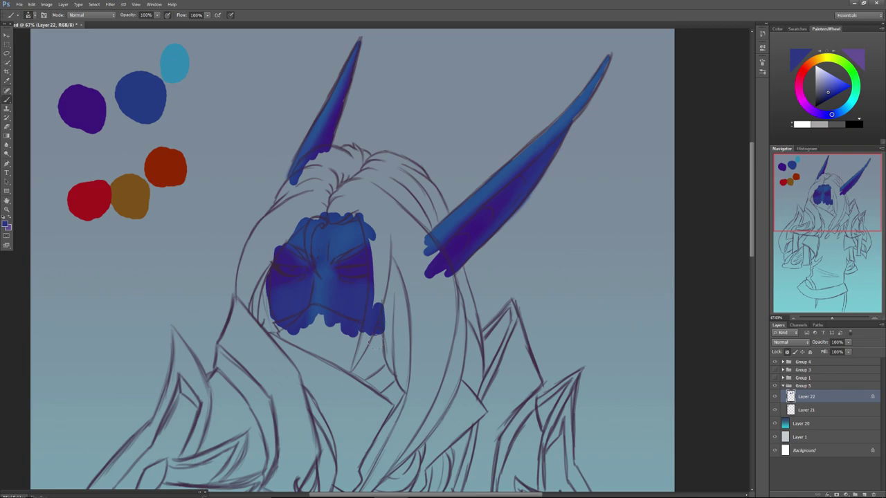
# Add a new layer above Layer 22 and paint a violet glow over both eyes with a 64 px brush.
pyautogui.click(863, 493)
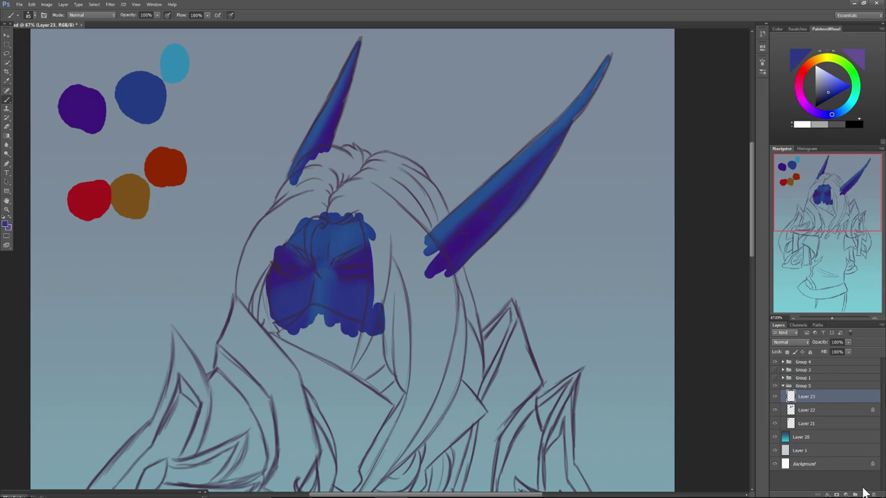
pyautogui.click(795, 28)
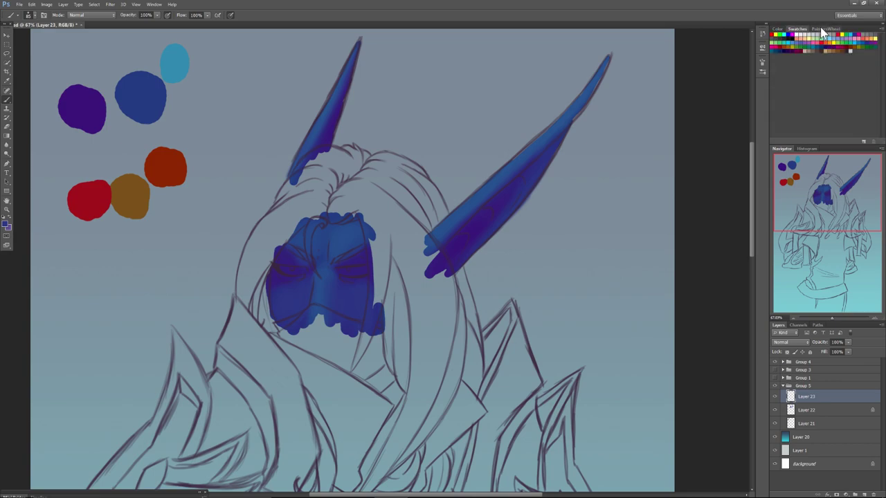
pyautogui.click(822, 29)
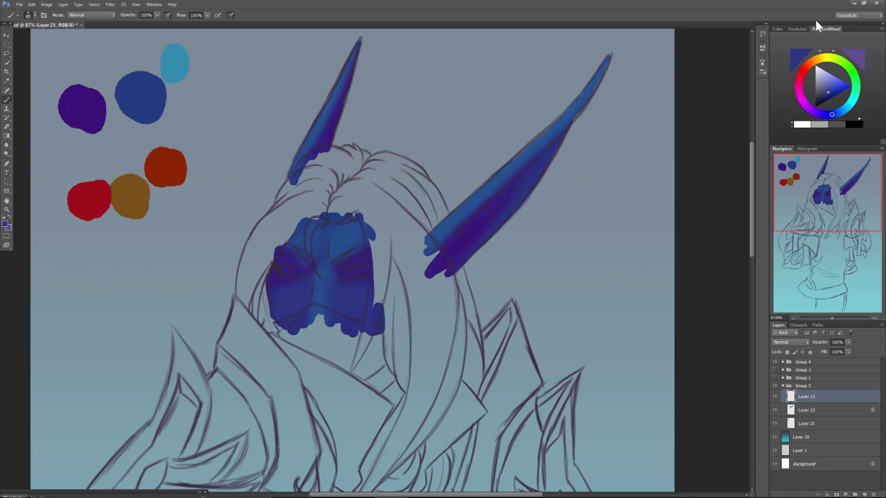
pyautogui.moveTo(830, 115)
pyautogui.mouseDown()
pyautogui.moveTo(818, 113)
pyautogui.moveTo(833, 81)
pyautogui.mouseUp()
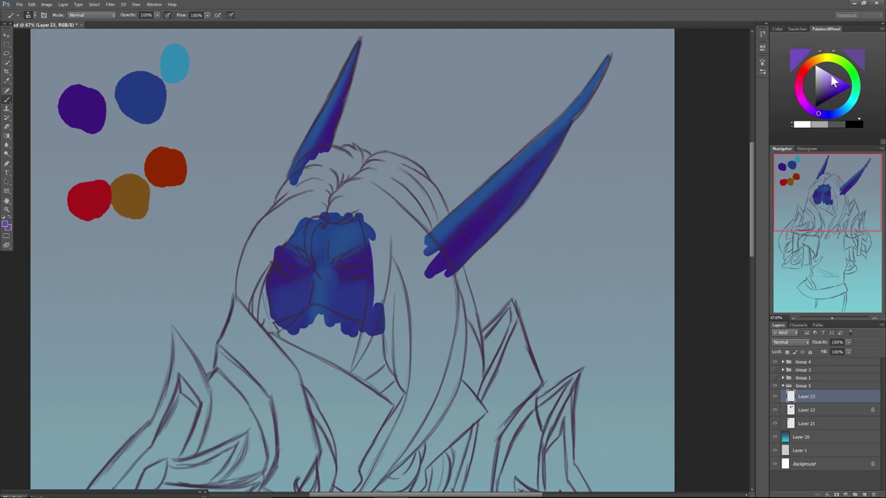
pyautogui.rightClick(289, 272)
pyautogui.moveTo(323, 289)
pyautogui.mouseDown()
pyautogui.moveTo(283, 269)
pyautogui.moveTo(280, 267)
pyautogui.mouseUp()
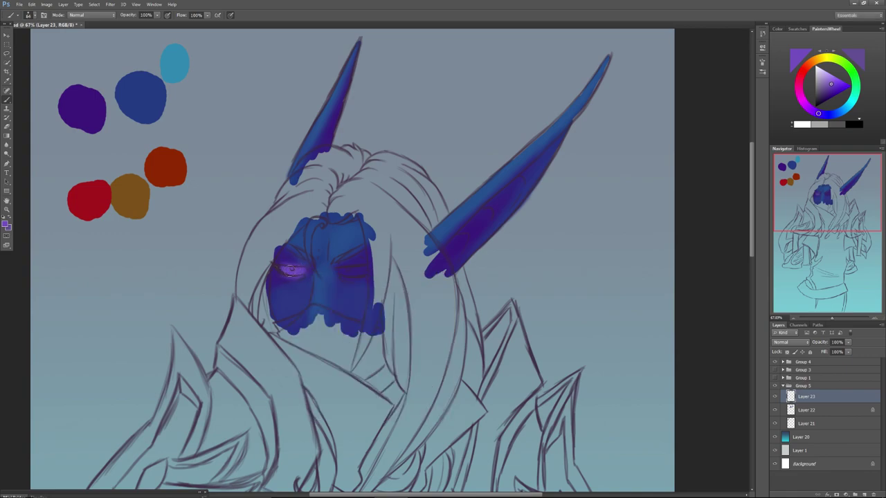
pyautogui.moveTo(346, 270)
pyautogui.mouseDown()
pyautogui.moveTo(366, 270)
pyautogui.moveTo(340, 270)
pyautogui.mouseUp()
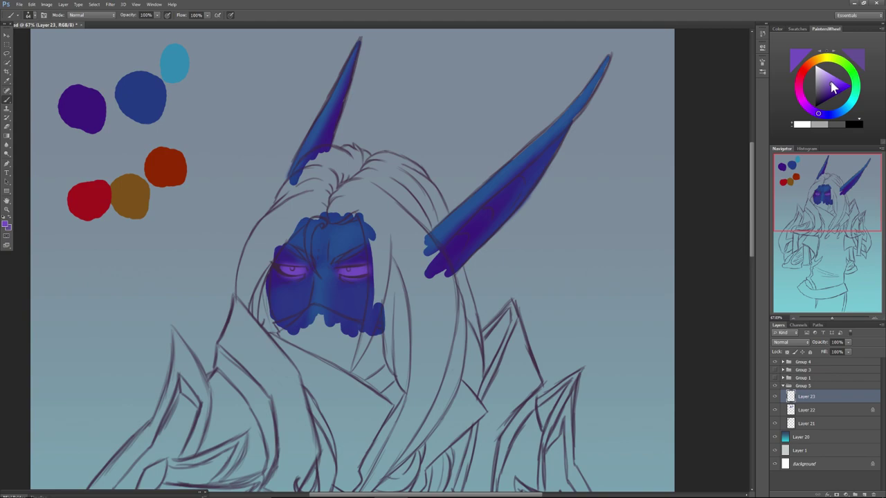
# Brighten the centers of both eyes with a lighter pinkish violet and a 37 px brush.
pyautogui.moveTo(819, 112)
pyautogui.mouseDown()
pyautogui.moveTo(811, 110)
pyautogui.moveTo(830, 84)
pyautogui.mouseUp()
pyautogui.rightClick(293, 291)
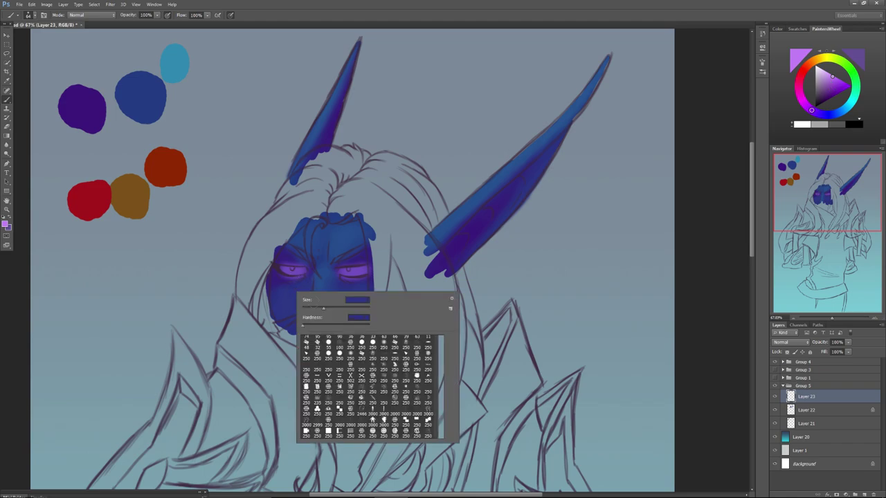
pyautogui.moveTo(284, 270)
pyautogui.mouseDown()
pyautogui.moveTo(295, 270)
pyautogui.moveTo(286, 270)
pyautogui.mouseUp()
pyautogui.moveTo(348, 271); pyautogui.dragTo(359, 272)
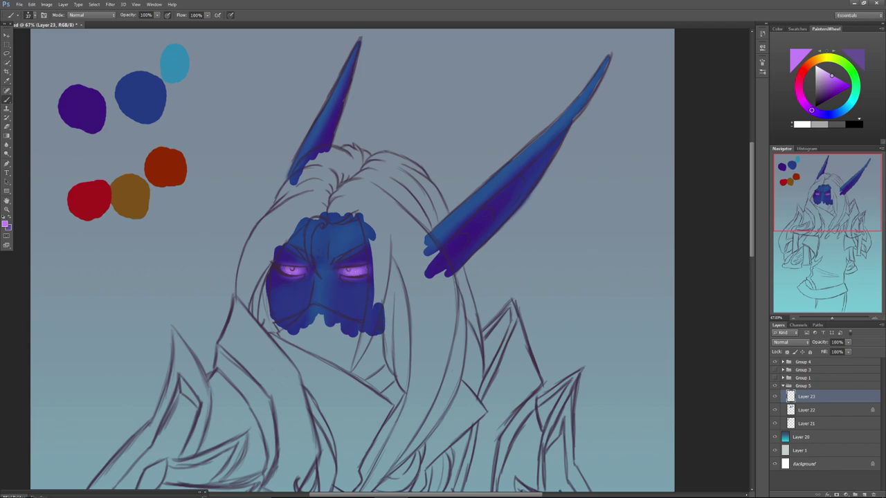
# Tighten the glow around both eyes with dark purples sampled from the surrounding skin.
pyautogui.keyDown('alt'); pyautogui.click(284, 258); pyautogui.keyUp('alt')
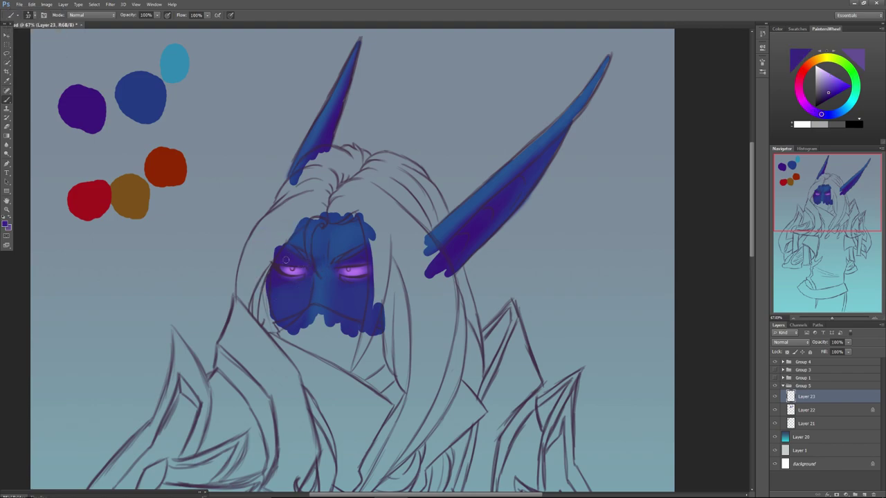
pyautogui.press('alt')
pyautogui.keyDown('alt'); pyautogui.click(346, 282); pyautogui.keyUp('alt')
pyautogui.keyDown('alt'); pyautogui.click(275, 281); pyautogui.keyUp('alt')
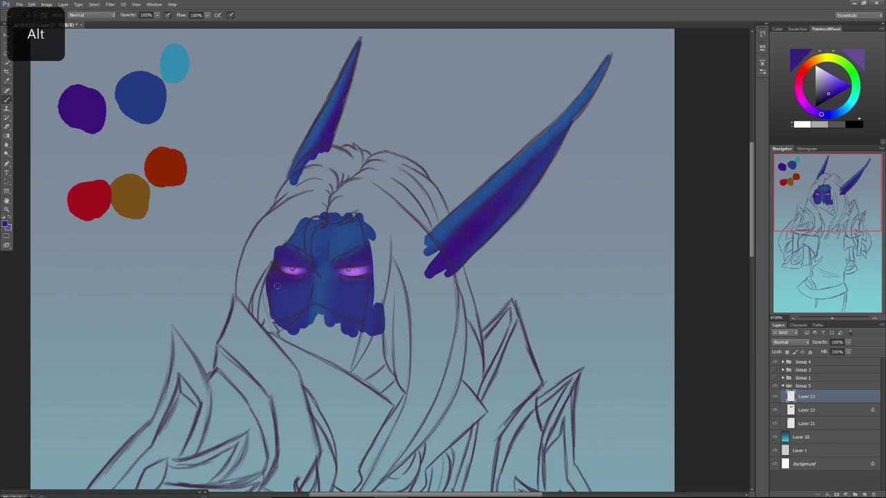
# Enlarge the brush to 54 px and shade the far cheek and side of the face with purple sampled from the larger horn.
pyautogui.rightClick(296, 298)
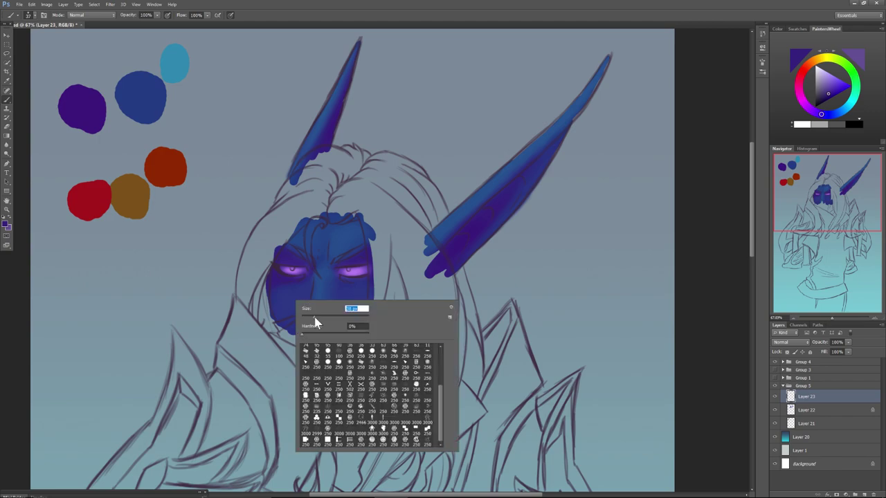
pyautogui.keyDown('alt'); pyautogui.click(457, 250); pyautogui.keyUp('alt')
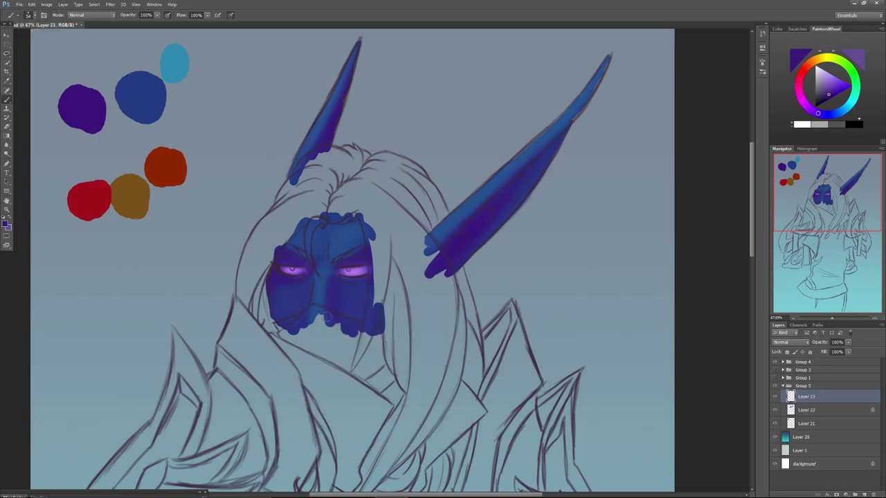
pyautogui.moveTo(341, 283)
pyautogui.mouseDown()
pyautogui.moveTo(371, 283)
pyautogui.moveTo(349, 284)
pyautogui.moveTo(364, 285)
pyautogui.moveTo(374, 301)
pyautogui.mouseUp()
pyautogui.moveTo(377, 332)
pyautogui.mouseDown()
pyautogui.moveTo(382, 298)
pyautogui.moveTo(380, 356)
pyautogui.mouseUp()
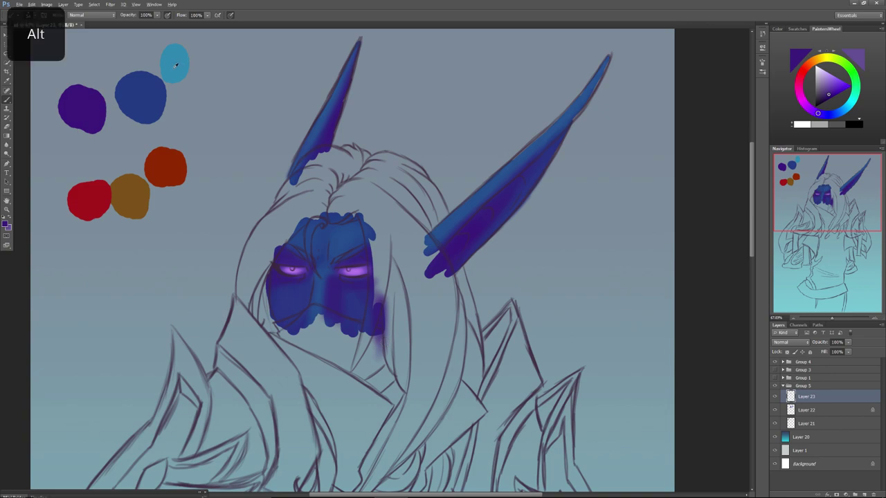
# Highlight the forehead and the lit edges of both horns on Layer 22 with the light blue swatch and a 77 px brush.
pyautogui.keyDown('alt'); pyautogui.click(167, 72); pyautogui.keyUp('alt')
pyautogui.click(801, 408)
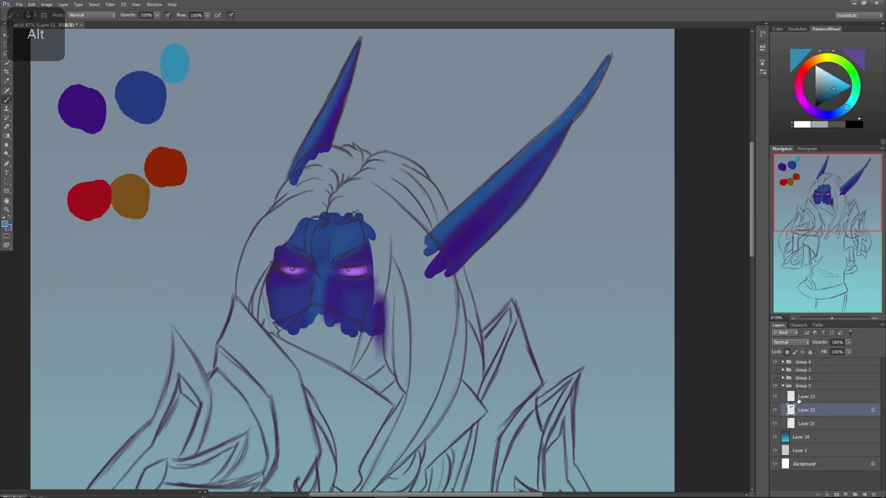
pyautogui.rightClick(317, 246)
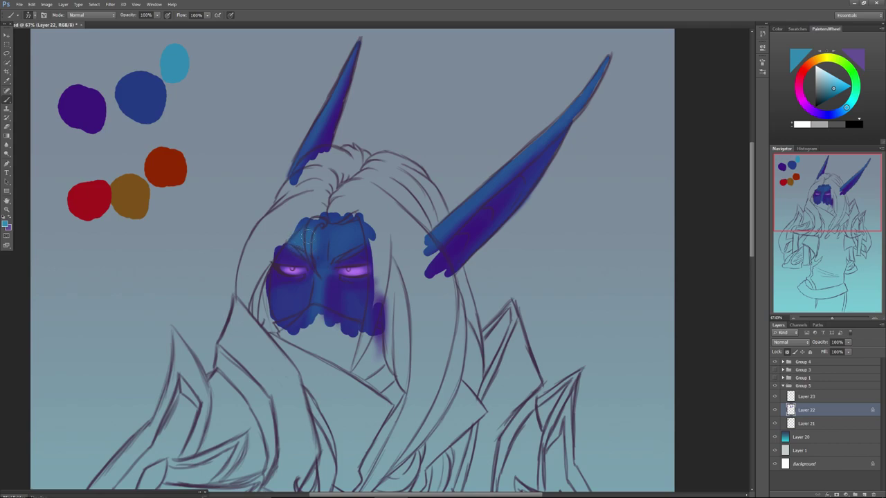
pyautogui.moveTo(338, 234)
pyautogui.mouseDown()
pyautogui.moveTo(351, 239)
pyautogui.moveTo(359, 227)
pyautogui.mouseUp()
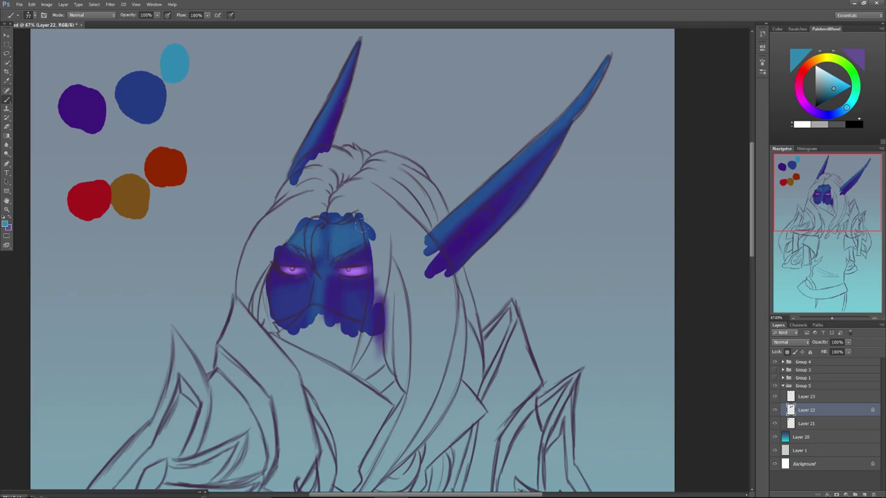
pyautogui.moveTo(332, 103); pyautogui.dragTo(298, 163)
pyautogui.moveTo(431, 238); pyautogui.dragTo(469, 204)
pyautogui.moveTo(528, 140); pyautogui.dragTo(573, 101)
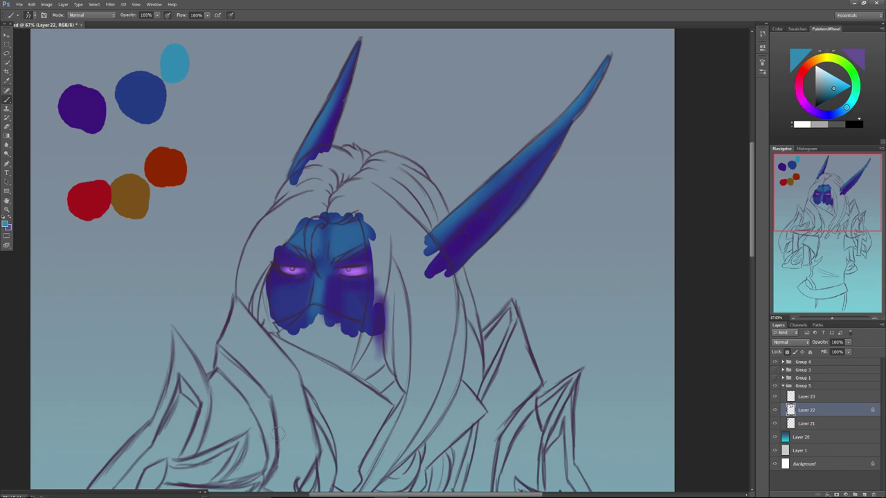
# Shade the cheek beside the nose with a smaller brush and dark blue sampled from the cheek.
pyautogui.keyDown('alt'); pyautogui.click(298, 296); pyautogui.keyUp('alt')
pyautogui.rightClick(308, 298)
pyautogui.click(330, 314)
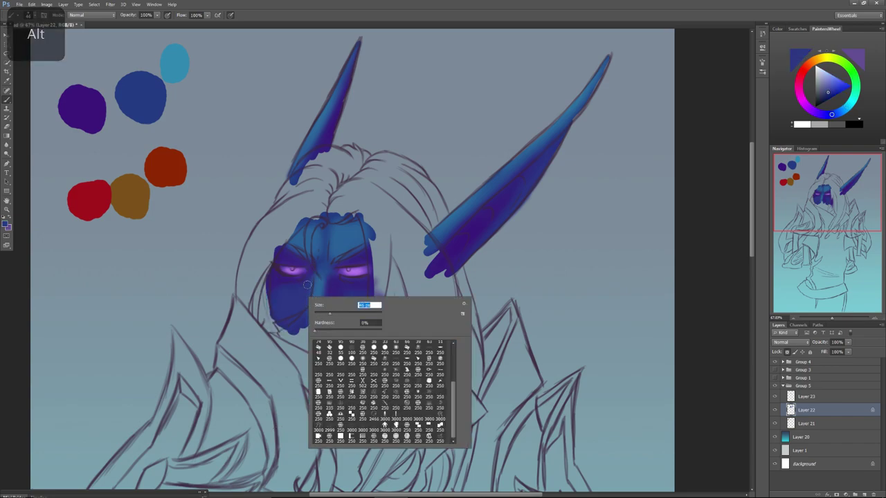
pyautogui.click(308, 308)
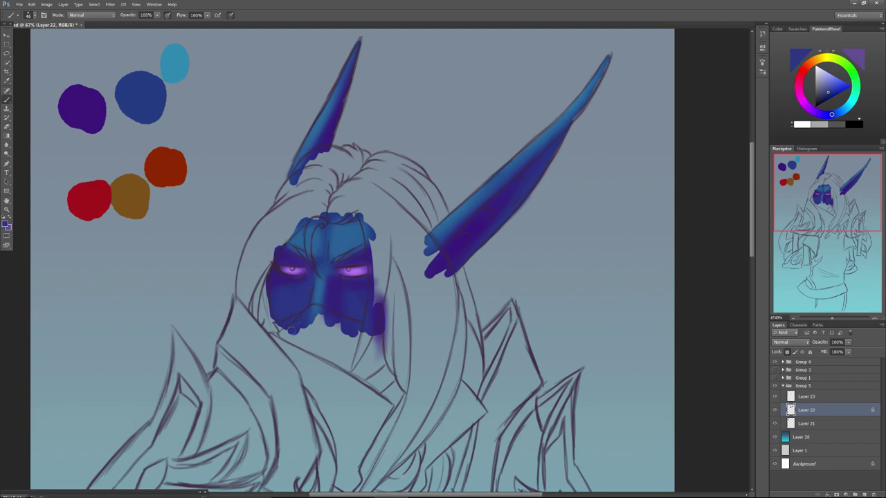
# Lighten the same cheek using a larger brush and blue sampled from the nose bridge, and make Layer 23 active.
pyautogui.keyDown('alt'); pyautogui.click(320, 266); pyautogui.keyUp('alt')
pyautogui.rightClick(296, 304)
pyautogui.click(328, 318)
pyautogui.click(290, 308)
pyautogui.click(801, 400)
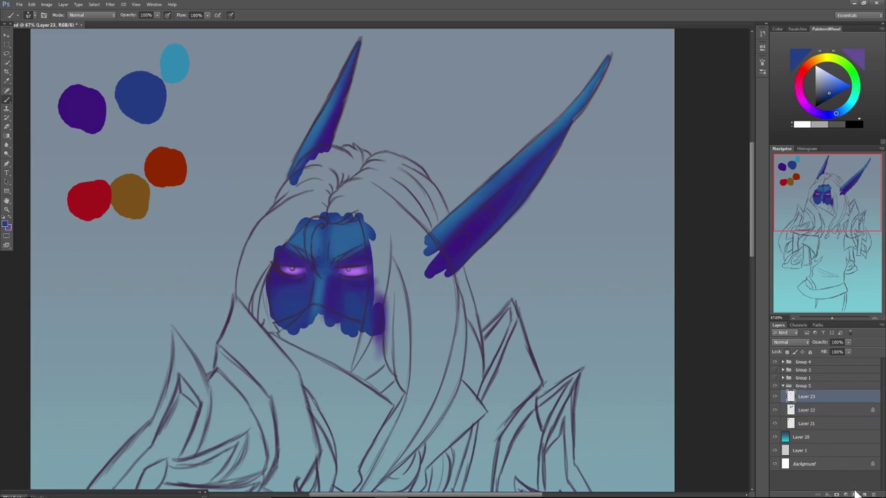
# Add a new layer and block in the scarf over the lower face and its hanging end in muted maroon with a hard round brush.
pyautogui.click(862, 494)
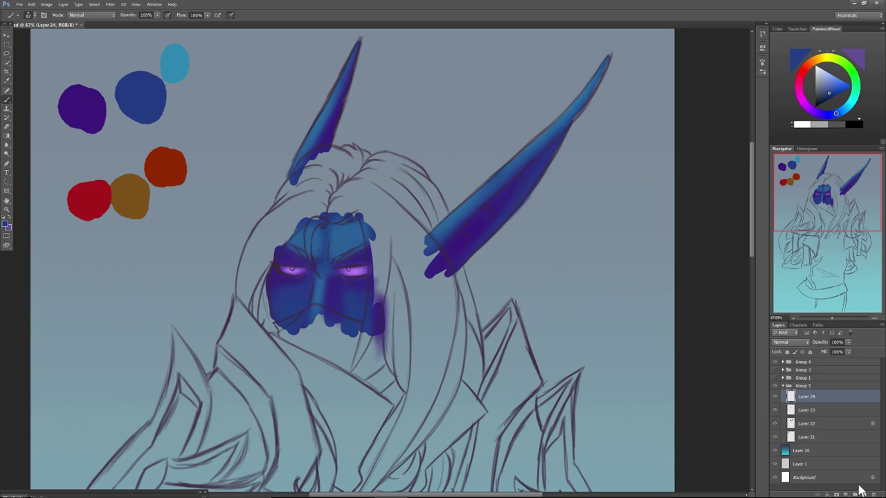
pyautogui.moveTo(826, 194); pyautogui.dragTo(817, 210)
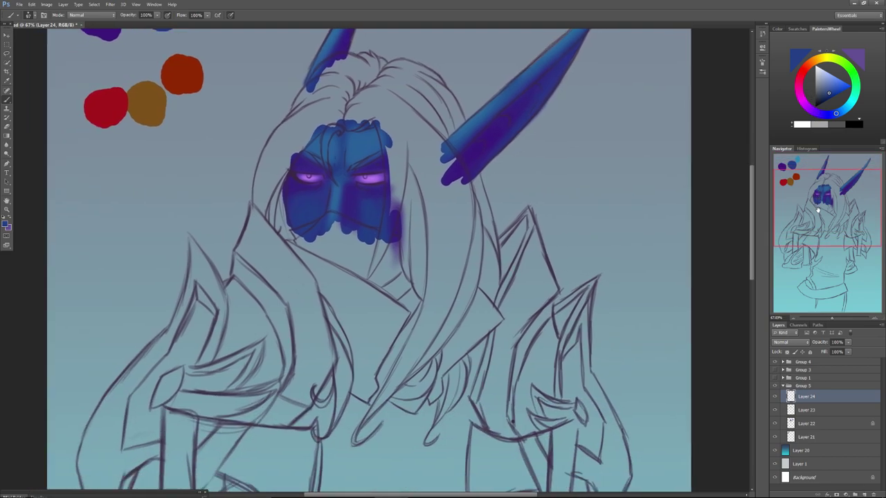
pyautogui.click(799, 88)
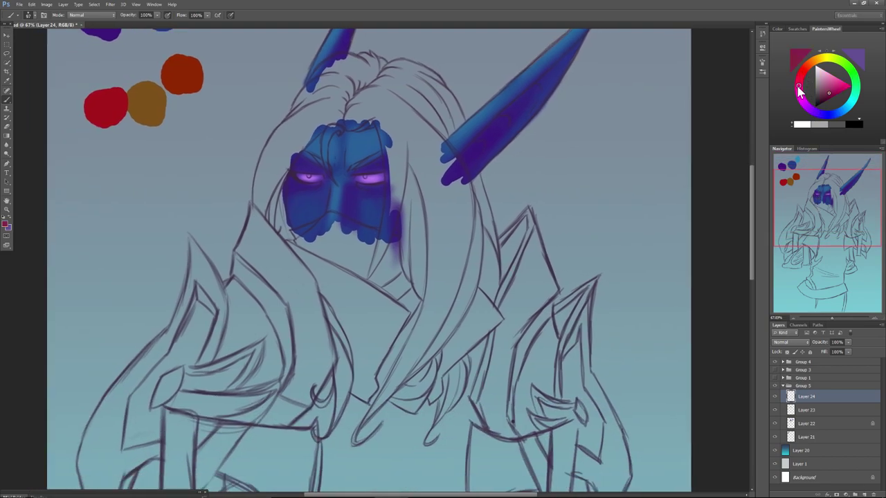
pyautogui.moveTo(829, 92); pyautogui.dragTo(820, 81)
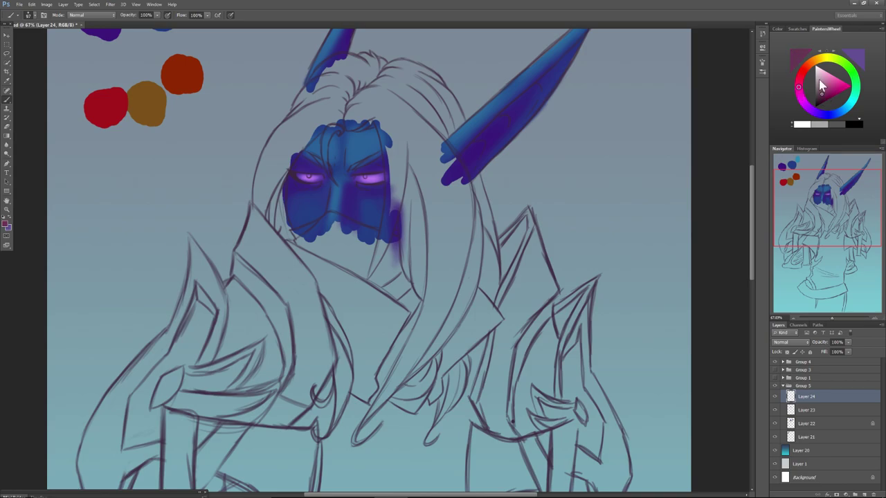
pyautogui.rightClick(363, 267)
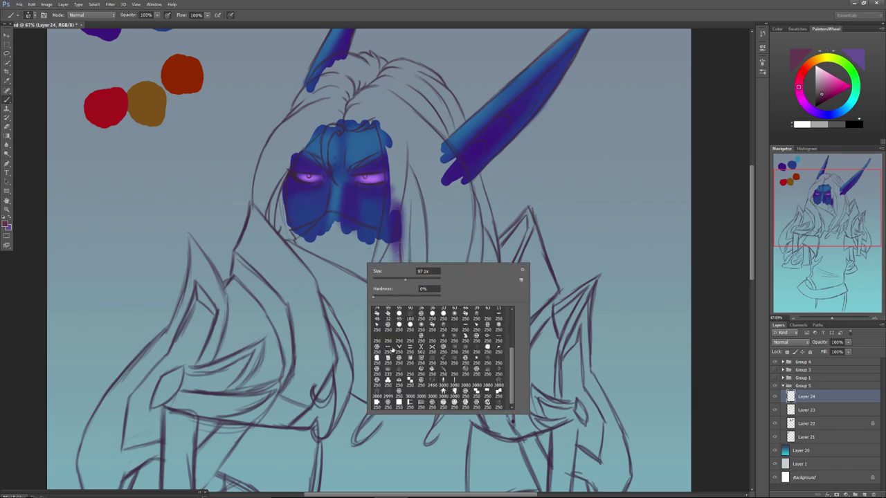
pyautogui.scroll(10, 509, 330)
pyautogui.click(387, 311)
pyautogui.click(165, 14)
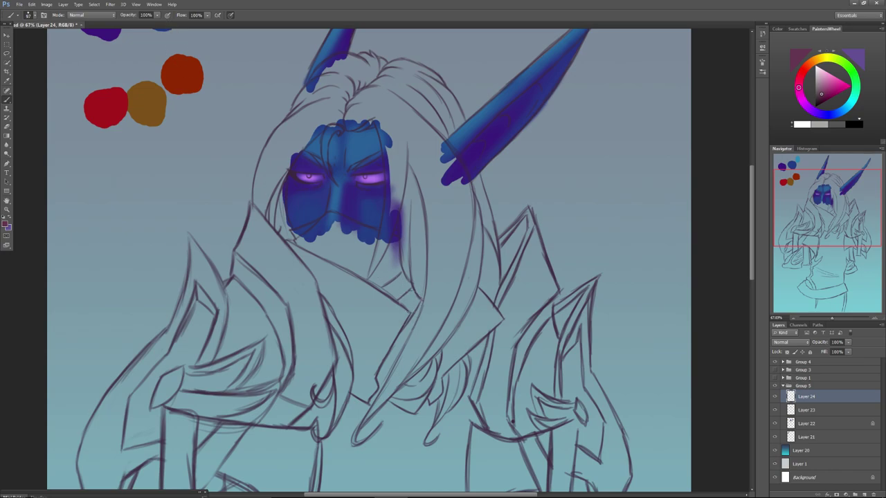
pyautogui.moveTo(413, 315)
pyautogui.mouseDown()
pyautogui.moveTo(376, 385)
pyautogui.moveTo(381, 378)
pyautogui.moveTo(398, 403)
pyautogui.moveTo(426, 371)
pyautogui.mouseUp()
pyautogui.moveTo(407, 408)
pyautogui.mouseDown()
pyautogui.moveTo(434, 363)
pyautogui.moveTo(409, 398)
pyautogui.moveTo(398, 374)
pyautogui.mouseUp()
pyautogui.moveTo(415, 304); pyautogui.dragTo(386, 368)
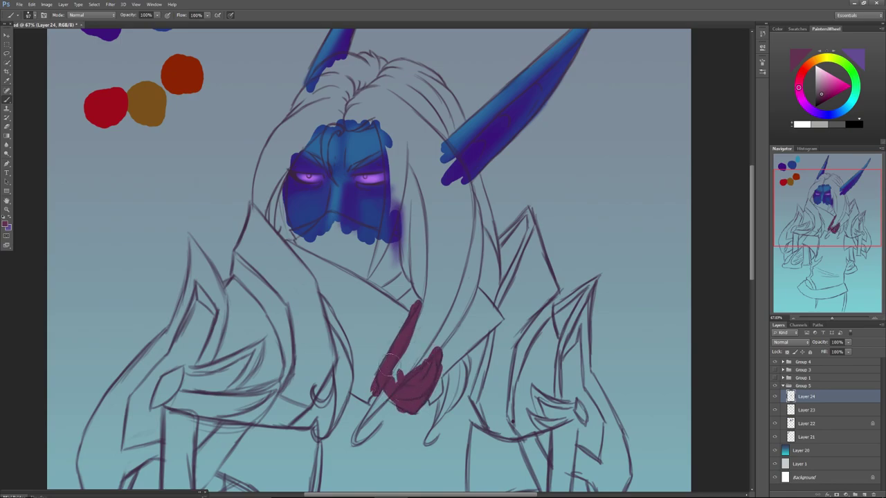
pyautogui.moveTo(415, 305)
pyautogui.mouseDown()
pyautogui.moveTo(389, 312)
pyautogui.moveTo(377, 313)
pyautogui.moveTo(405, 248)
pyautogui.moveTo(377, 293)
pyautogui.moveTo(388, 256)
pyautogui.moveTo(380, 265)
pyautogui.moveTo(353, 259)
pyautogui.moveTo(363, 277)
pyautogui.moveTo(336, 269)
pyautogui.moveTo(367, 271)
pyautogui.moveTo(365, 244)
pyautogui.moveTo(393, 247)
pyautogui.mouseUp()
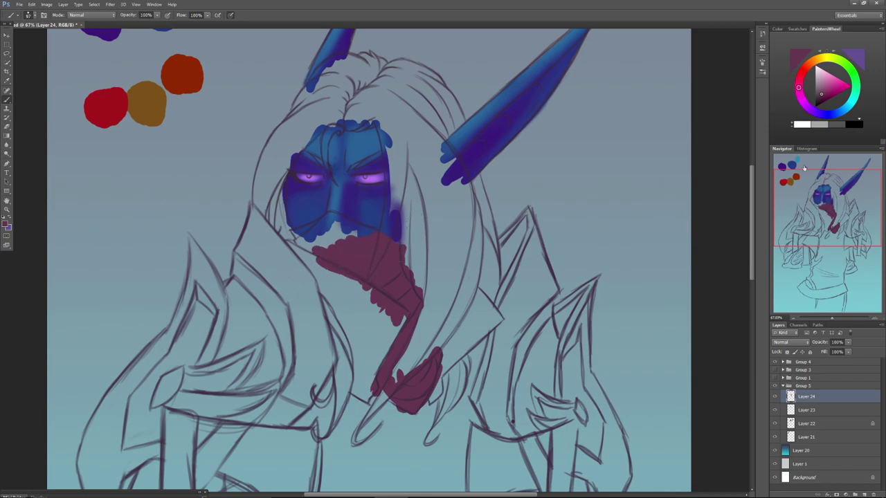
# Reduce the hard brush to 46 px and extend the maroon scarf to its sketched upper edge across the nose and cheeks.
pyautogui.moveTo(833, 321); pyautogui.dragTo(835, 316)
pyautogui.moveTo(276, 225)
pyautogui.mouseDown()
pyautogui.moveTo(272, 245)
pyautogui.moveTo(264, 227)
pyautogui.moveTo(259, 248)
pyautogui.moveTo(260, 229)
pyautogui.moveTo(244, 230)
pyautogui.moveTo(257, 220)
pyautogui.moveTo(288, 228)
pyautogui.moveTo(297, 219)
pyautogui.moveTo(390, 245)
pyautogui.moveTo(388, 232)
pyautogui.moveTo(343, 209)
pyautogui.moveTo(367, 221)
pyautogui.moveTo(325, 209)
pyautogui.moveTo(294, 234)
pyautogui.mouseUp()
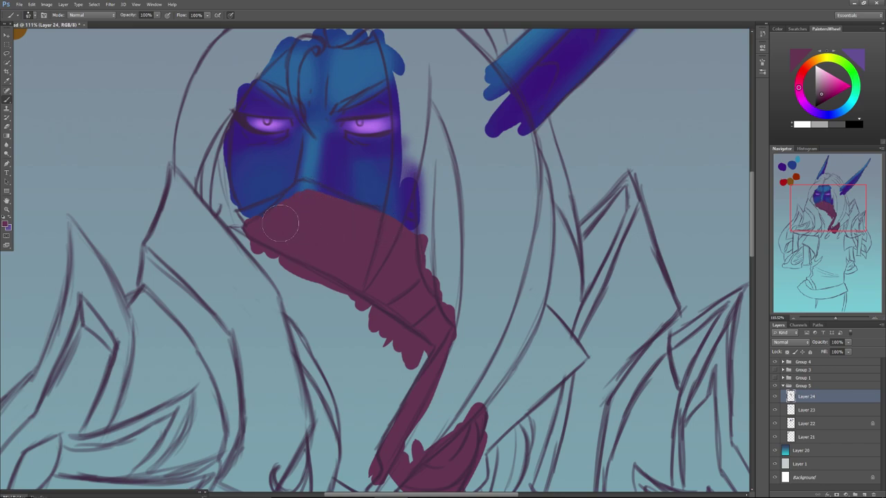
pyautogui.rightClick(311, 235)
pyautogui.click(311, 231)
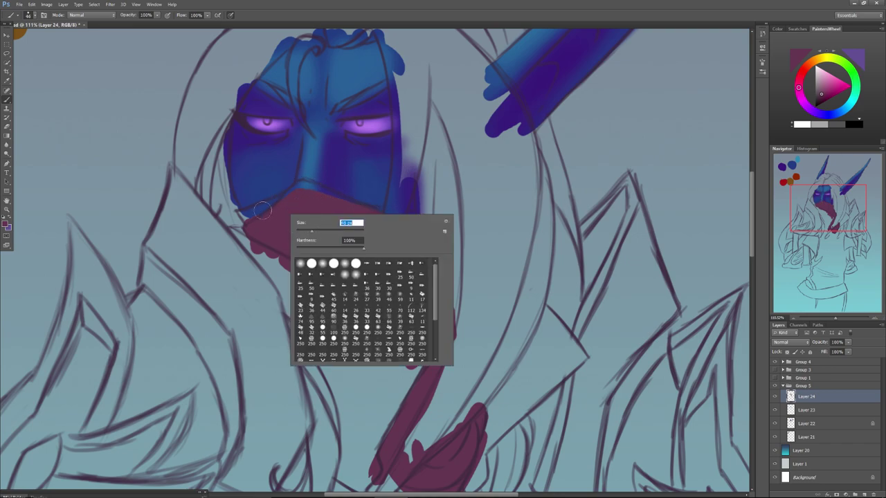
pyautogui.moveTo(277, 201)
pyautogui.mouseDown()
pyautogui.moveTo(240, 214)
pyautogui.moveTo(252, 225)
pyautogui.moveTo(273, 209)
pyautogui.mouseUp()
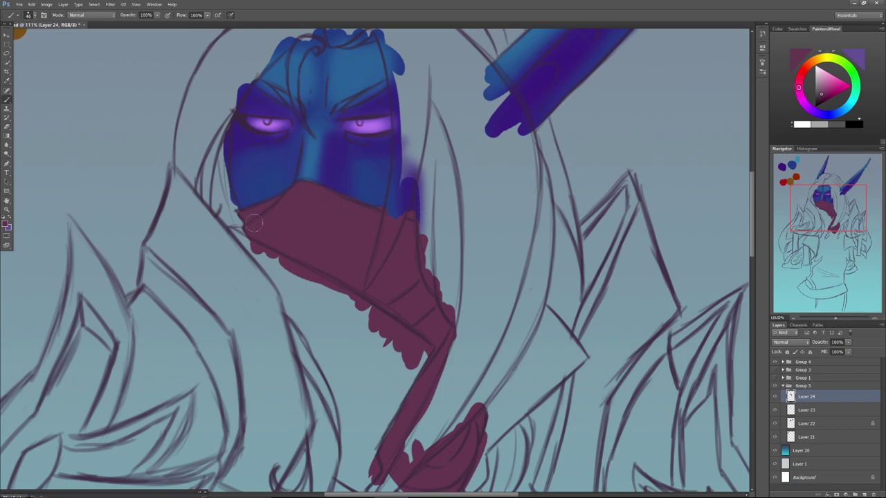
pyautogui.scroll(-5, 256, 232)
pyautogui.moveTo(428, 307); pyautogui.dragTo(420, 307)
pyautogui.moveTo(480, 329); pyautogui.dragTo(480, 323)
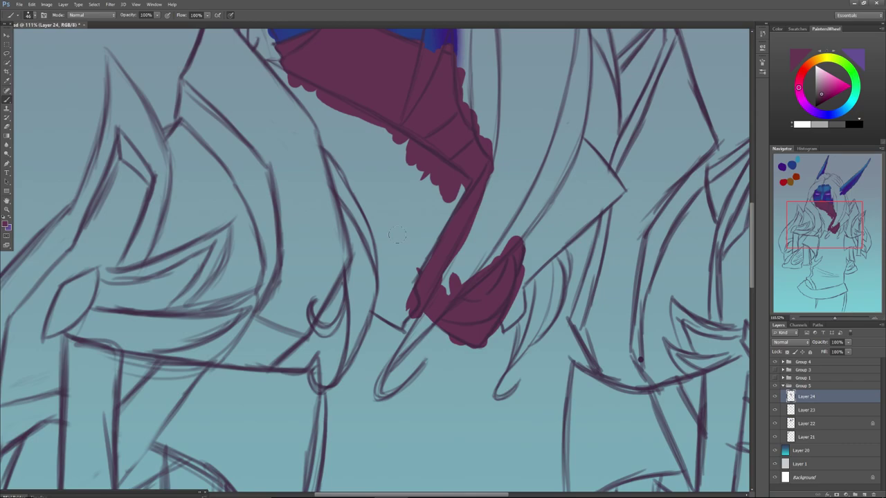
# Lock the transparent pixels of Layer 24 and choose a darker, more saturated maroon as the paint color.
pyautogui.moveTo(807, 217); pyautogui.dragTo(811, 209)
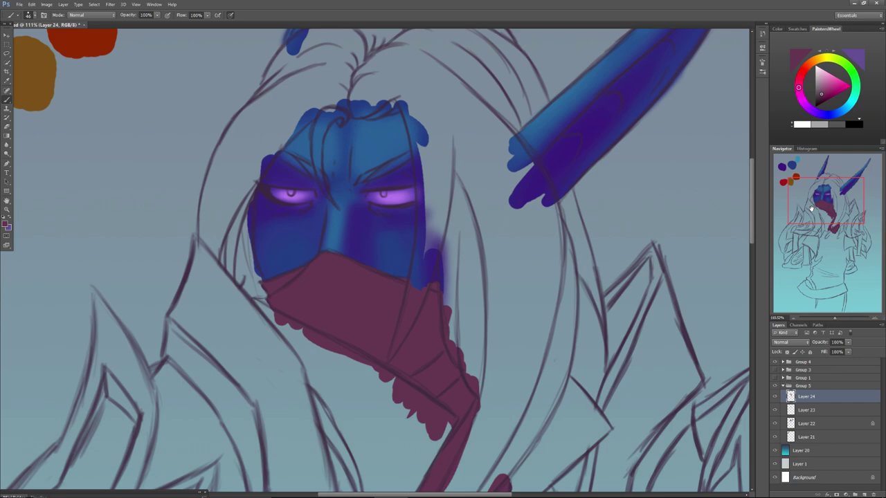
pyautogui.click(786, 352)
pyautogui.press('alt')
pyautogui.moveTo(822, 94); pyautogui.dragTo(823, 97)
pyautogui.click(824, 99)
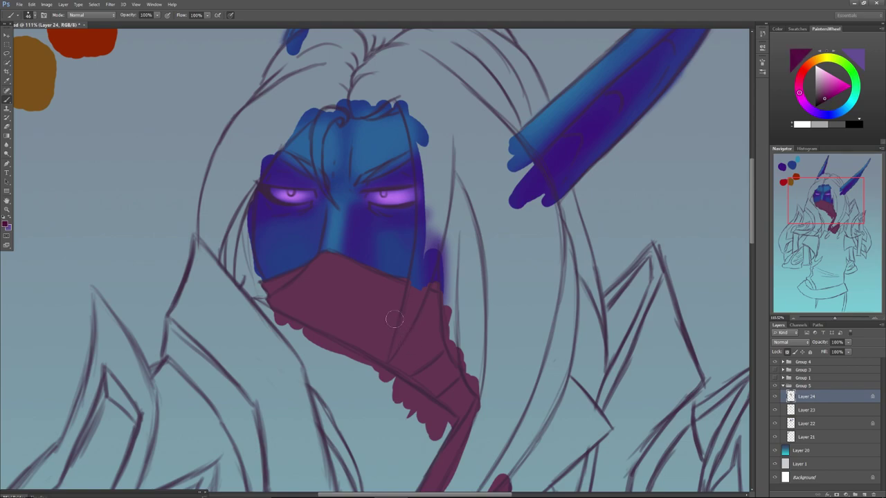
# Switch to a different 250 px brush preset without a hardness setting and reduce its size to 60 px.
pyautogui.rightClick(320, 323)
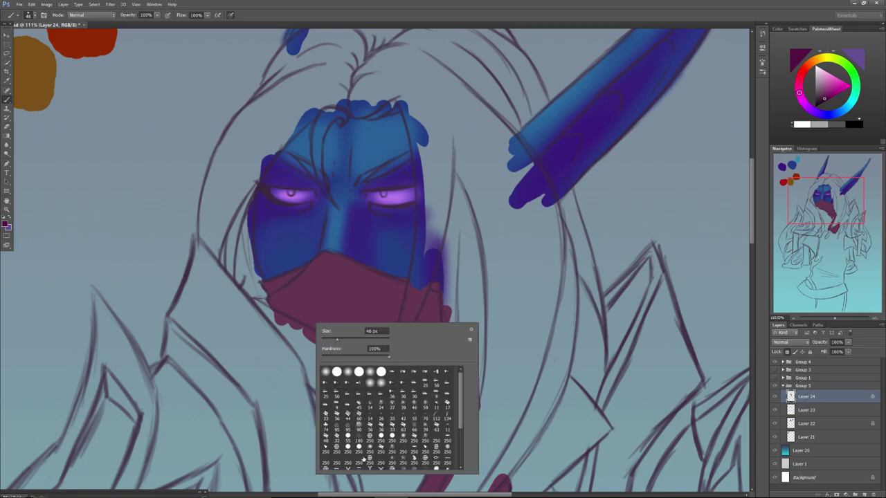
pyautogui.click(446, 451)
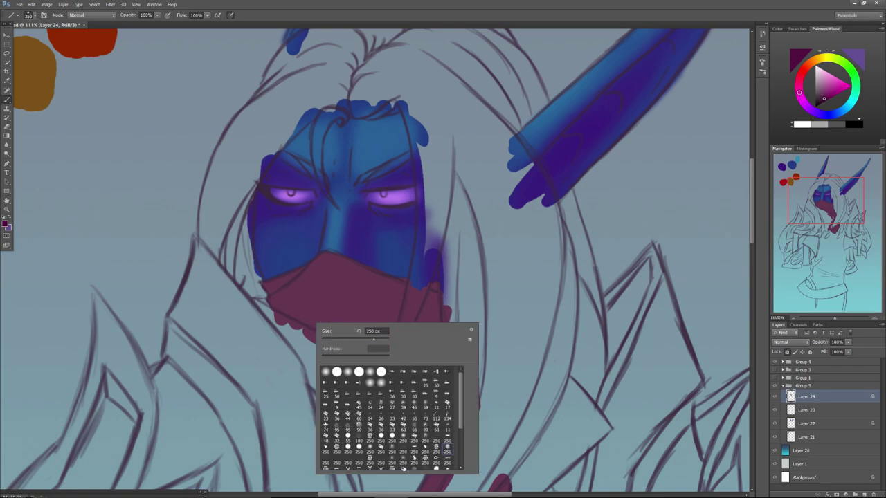
pyautogui.moveTo(459, 406); pyautogui.dragTo(457, 451)
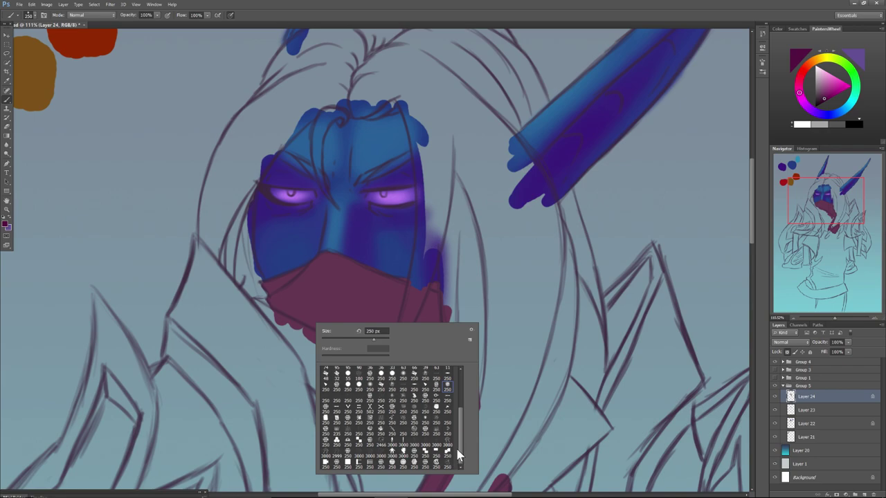
pyautogui.click(438, 412)
pyautogui.click(349, 340)
pyautogui.click(342, 340)
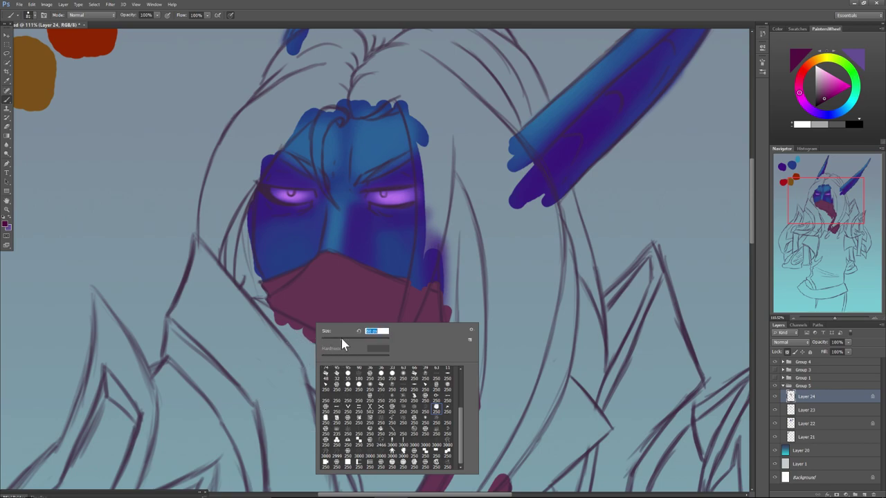
pyautogui.click(299, 350)
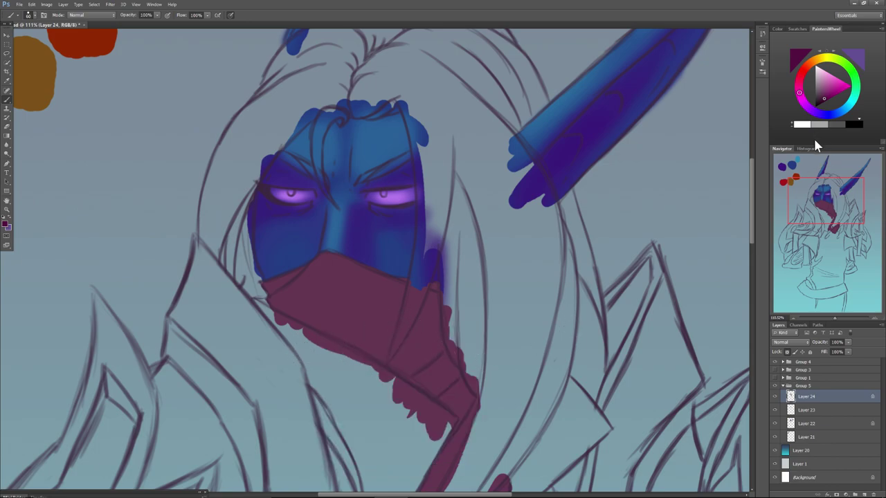
pyautogui.moveTo(835, 319); pyautogui.dragTo(832, 319)
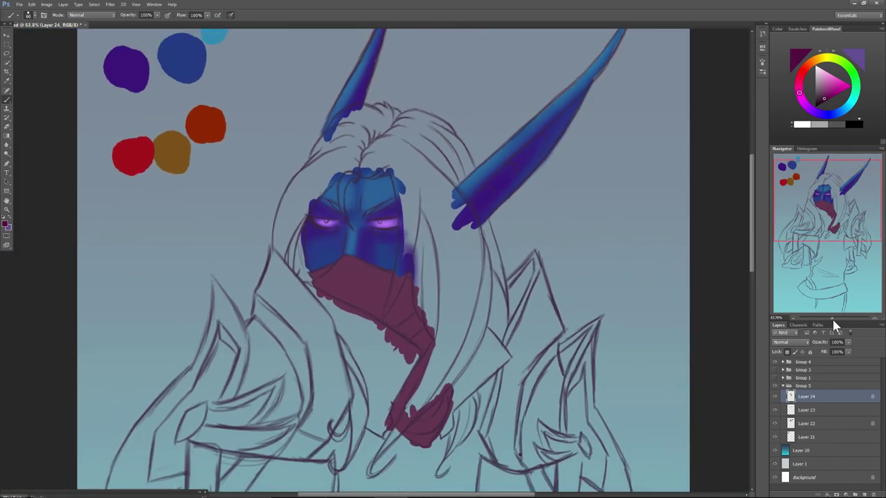
# Shade the scarf's side folds, hanging end and the area under the nose with dark maroon, undoing the first overall pass.
pyautogui.moveTo(443, 404)
pyautogui.mouseDown()
pyautogui.moveTo(425, 387)
pyautogui.moveTo(437, 341)
pyautogui.moveTo(382, 343)
pyautogui.moveTo(409, 283)
pyautogui.moveTo(369, 318)
pyautogui.moveTo(359, 312)
pyautogui.moveTo(375, 272)
pyautogui.moveTo(331, 297)
pyautogui.moveTo(319, 293)
pyautogui.moveTo(326, 267)
pyautogui.mouseUp()
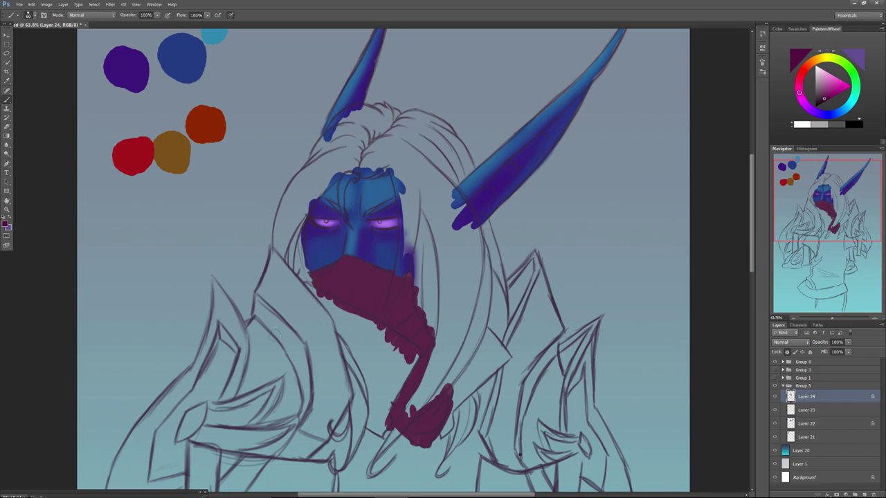
pyautogui.hotkey('ctrl', 'z')
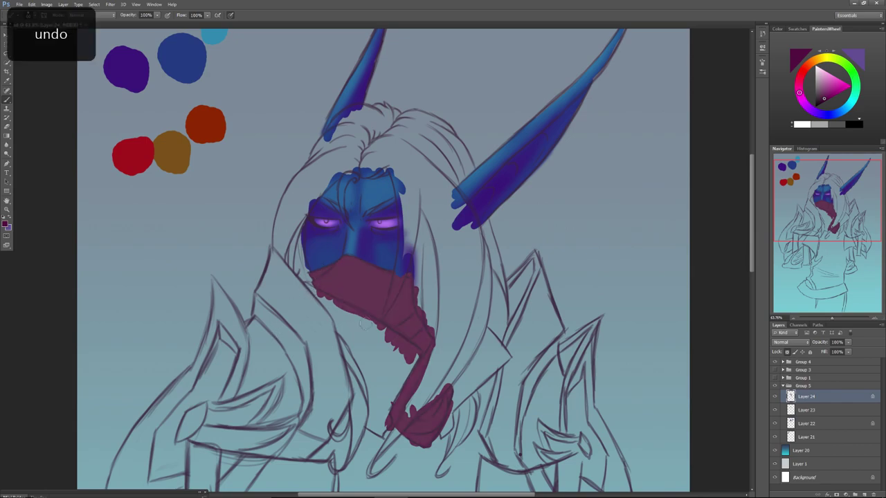
pyautogui.moveTo(402, 316)
pyautogui.mouseDown()
pyautogui.moveTo(410, 323)
pyautogui.moveTo(414, 300)
pyautogui.mouseUp()
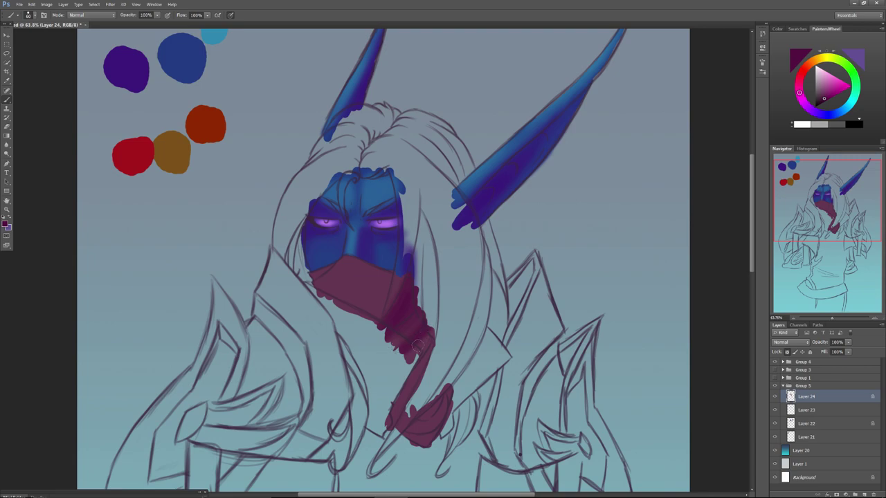
pyautogui.moveTo(432, 424)
pyautogui.mouseDown()
pyautogui.moveTo(403, 429)
pyautogui.moveTo(448, 396)
pyautogui.mouseUp()
pyautogui.moveTo(399, 428)
pyautogui.mouseDown()
pyautogui.moveTo(445, 419)
pyautogui.moveTo(437, 433)
pyautogui.moveTo(404, 437)
pyautogui.moveTo(434, 406)
pyautogui.mouseUp()
pyautogui.moveTo(337, 269)
pyautogui.mouseDown()
pyautogui.moveTo(315, 282)
pyautogui.moveTo(341, 254)
pyautogui.mouseUp()
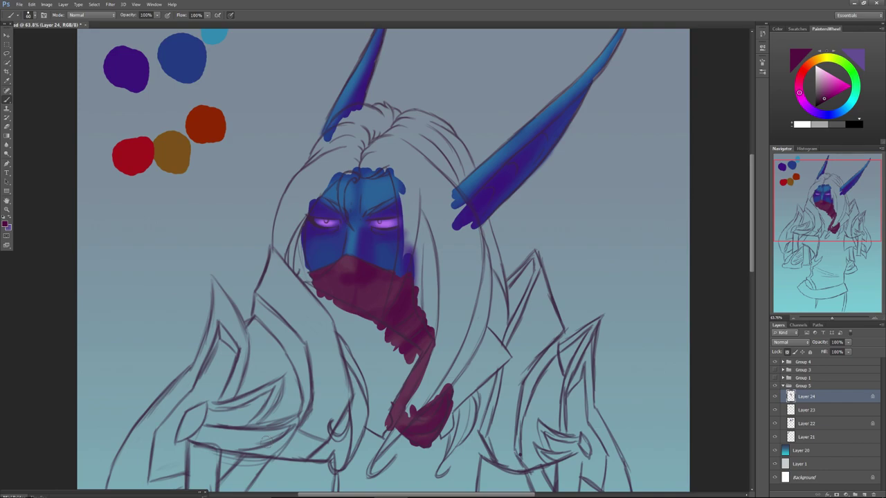
# Highlight the scarf's upper edge and folds with a lighter crimson and smaller brush, undoing the last two strokes.
pyautogui.keyDown('alt'); pyautogui.click(347, 265); pyautogui.keyUp('alt')
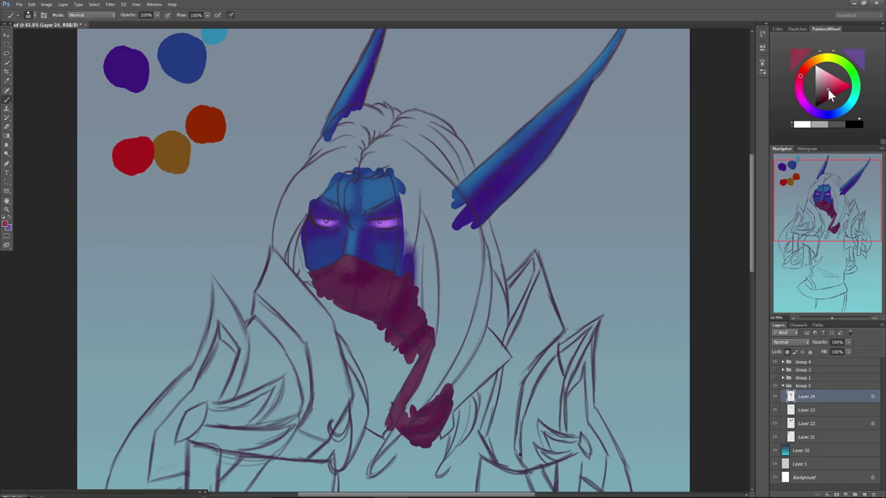
pyautogui.rightClick(320, 268)
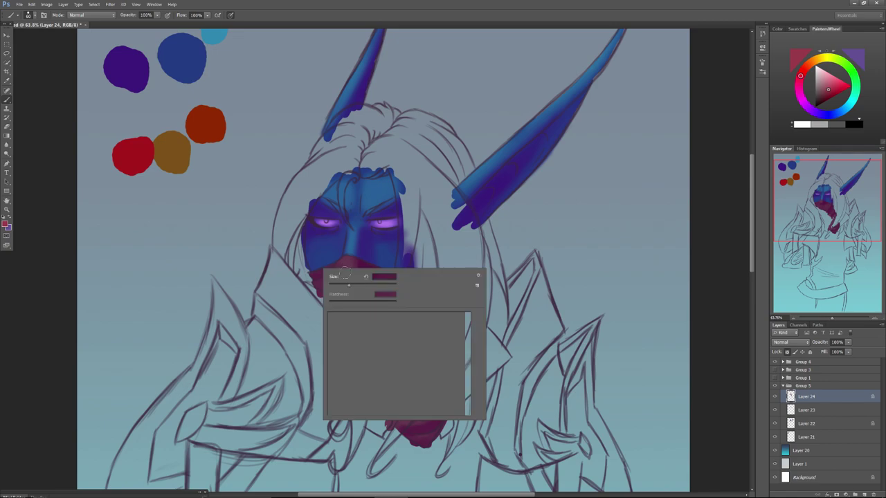
pyautogui.moveTo(312, 274)
pyautogui.mouseDown()
pyautogui.moveTo(328, 268)
pyautogui.moveTo(318, 276)
pyautogui.mouseUp()
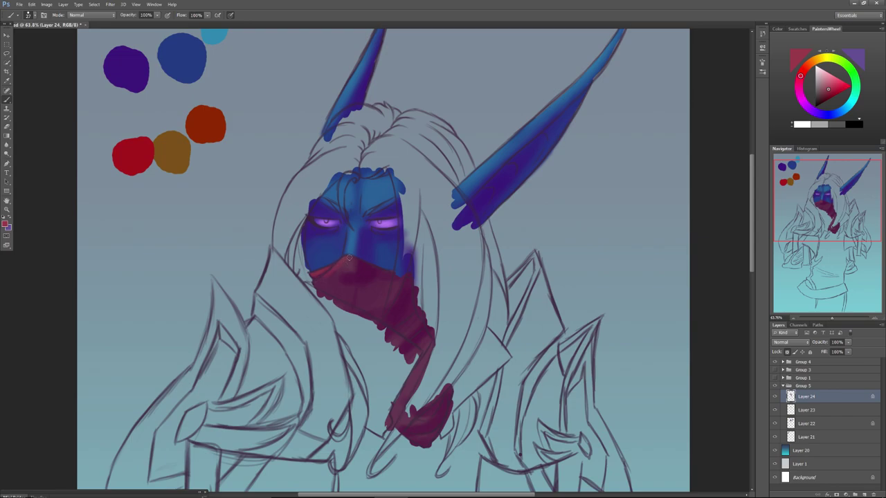
pyautogui.rightClick(341, 275)
pyautogui.click(366, 292)
pyautogui.moveTo(345, 261)
pyautogui.mouseDown()
pyautogui.moveTo(336, 270)
pyautogui.moveTo(355, 264)
pyautogui.moveTo(319, 290)
pyautogui.mouseUp()
pyautogui.moveTo(409, 323); pyautogui.dragTo(387, 328)
pyautogui.hotkey('ctrl', 'alt', 'z')
pyautogui.hotkey('ctrl', 'alt', 'z')
# Sample maroon from the scarf, shift it to a lighter, pinker rose and repaint the highlight along the upper edge.
pyautogui.keyDown('alt'); pyautogui.click(338, 272); pyautogui.keyUp('alt')
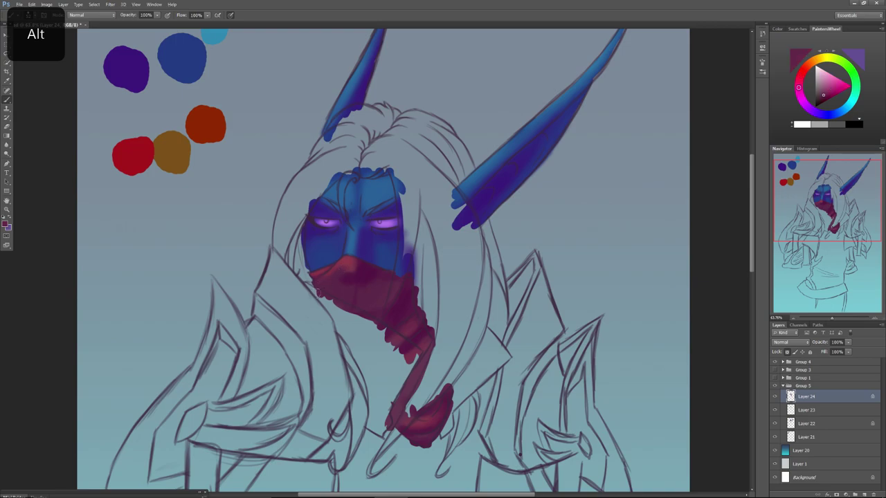
pyautogui.keyDown('alt'); pyautogui.click(335, 276); pyautogui.keyUp('alt')
pyautogui.click(799, 83)
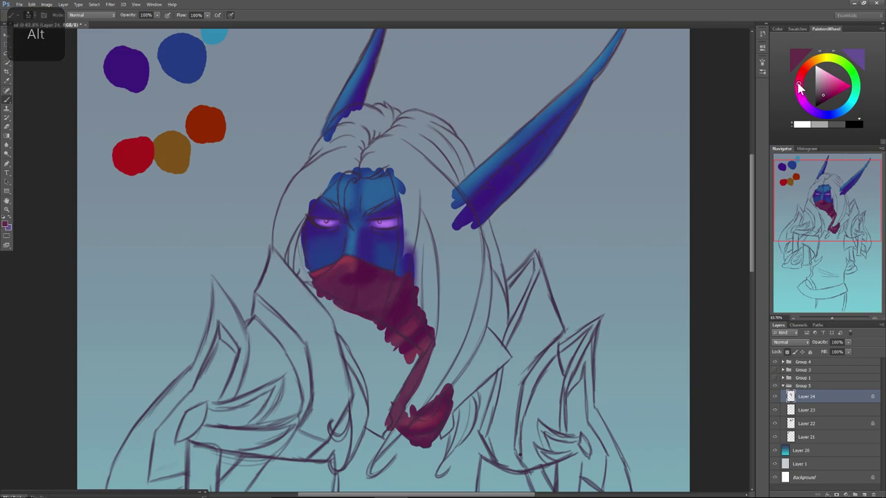
pyautogui.click(824, 88)
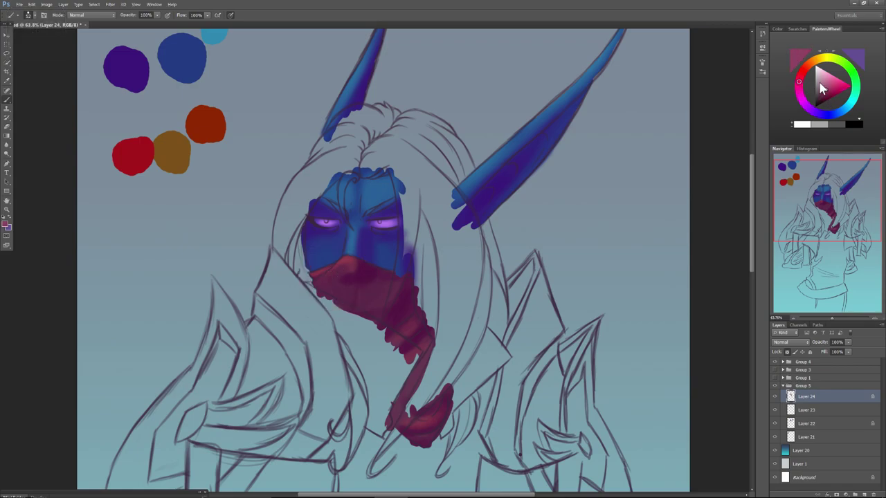
# Blend the scarf's rose highlights into the shadows around the nose and lower folds using maroon and rose tones sampled from the scarf.
pyautogui.keyDown('alt'); pyautogui.click(336, 273); pyautogui.keyUp('alt')
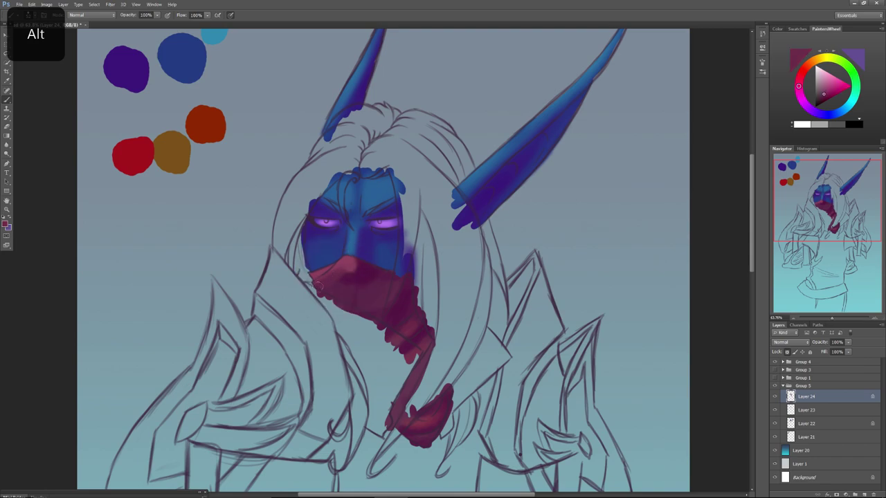
pyautogui.press('alt')
pyautogui.keyDown('alt'); pyautogui.click(360, 281); pyautogui.keyUp('alt')
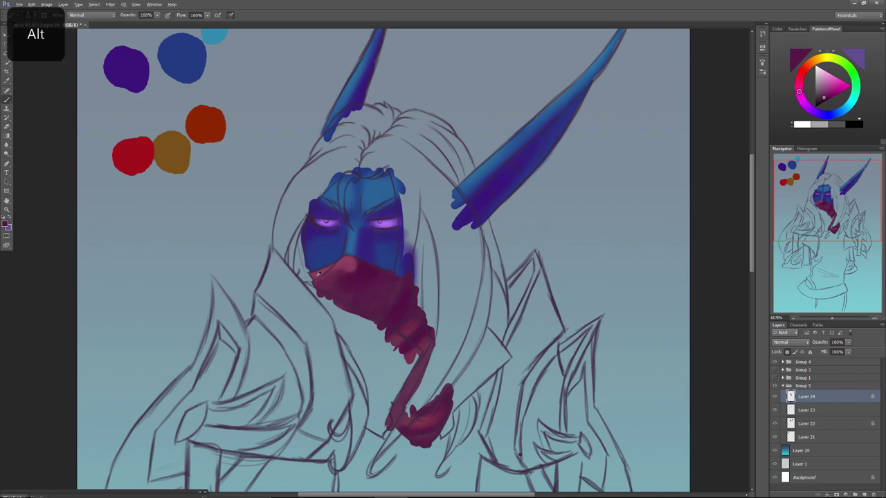
pyautogui.keyDown('alt'); pyautogui.click(344, 265); pyautogui.keyUp('alt')
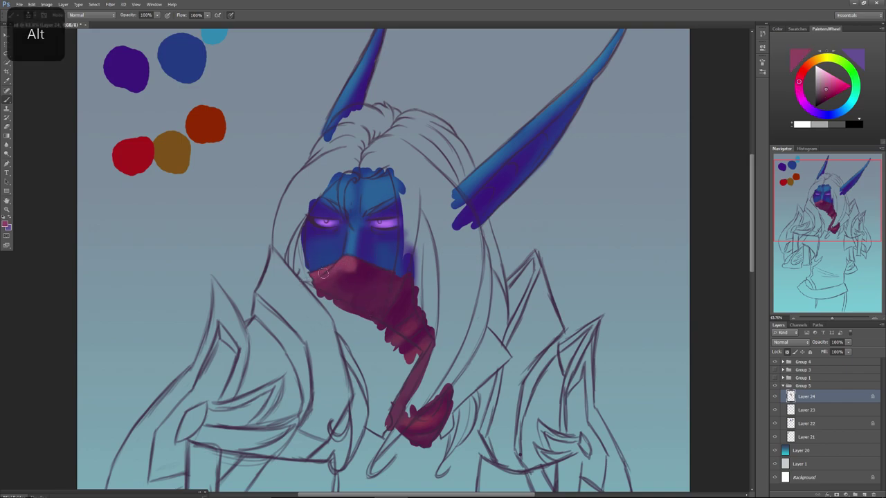
pyautogui.keyDown('alt'); pyautogui.click(368, 269); pyautogui.keyUp('alt')
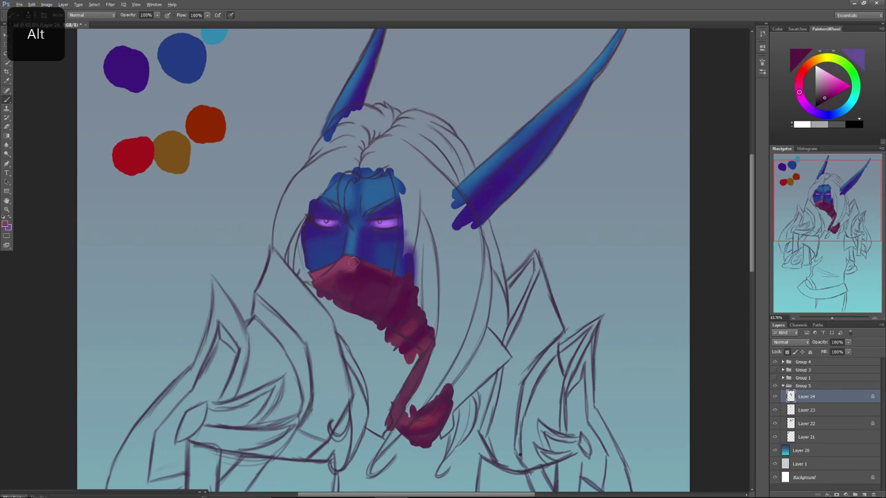
pyautogui.keyDown('alt'); pyautogui.click(355, 260); pyautogui.keyUp('alt')
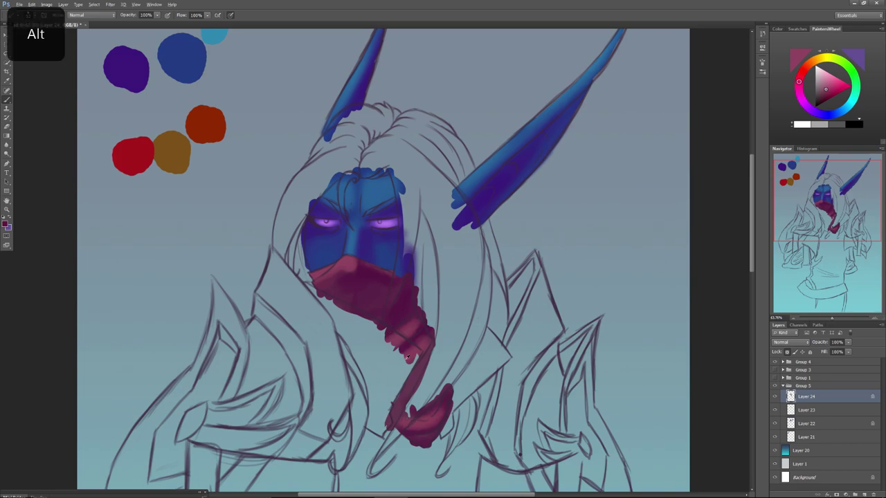
# Soften the scarf's remaining shading with maroon sampled from its hanging end.
pyautogui.keyDown('alt'); pyautogui.click(424, 419); pyautogui.keyUp('alt')
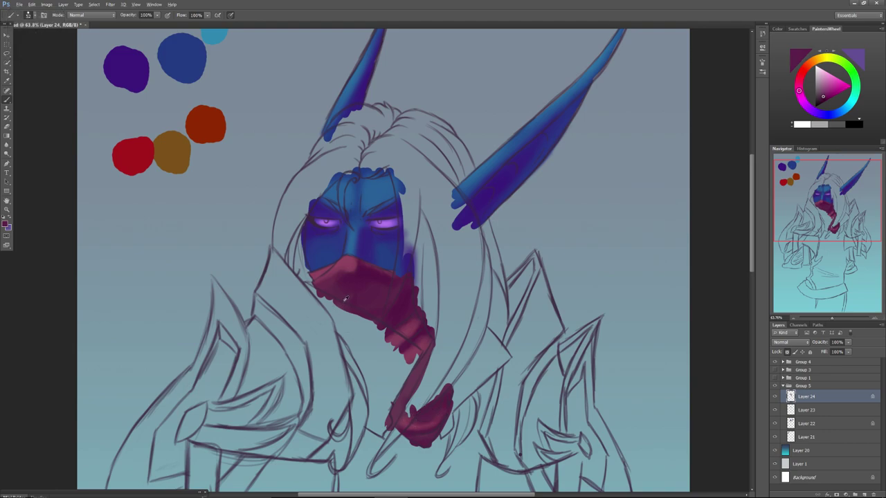
pyautogui.press('alt')
pyautogui.press('alt')
# Add an Exposure adjustment clipped to Group 5, set its exposure to +1.43 and compare the colors with and without it.
pyautogui.click(783, 385)
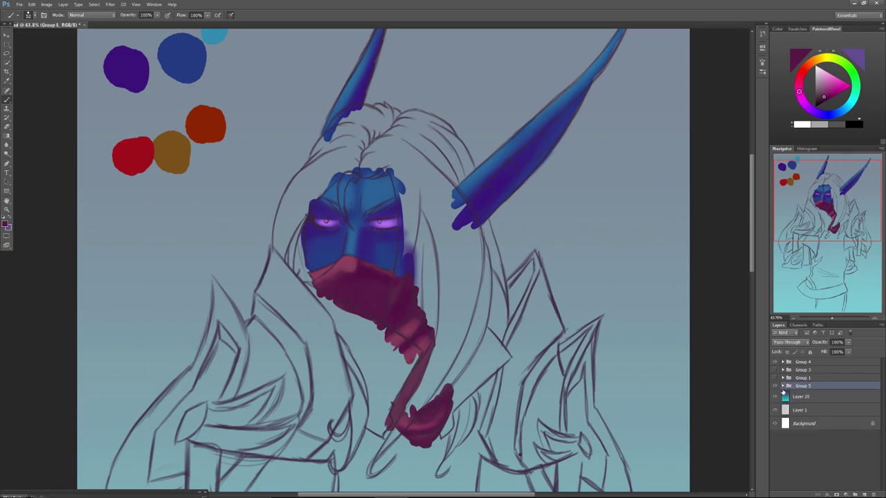
pyautogui.click(846, 494)
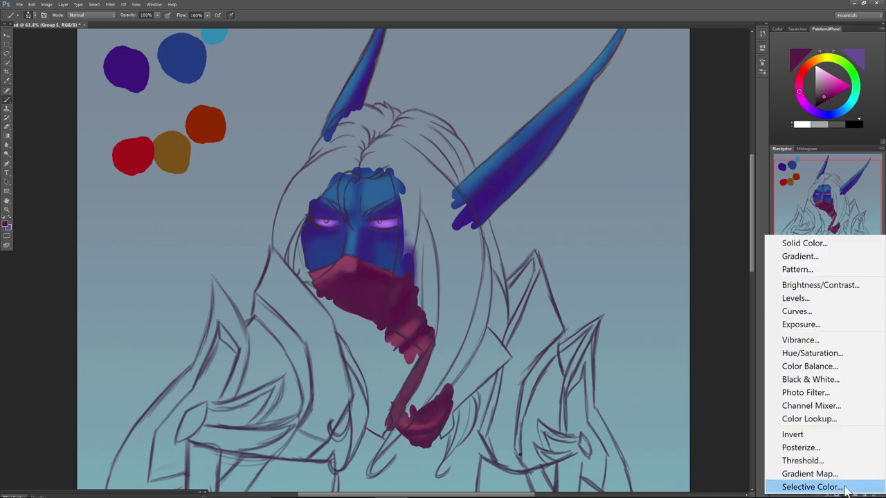
pyautogui.click(789, 325)
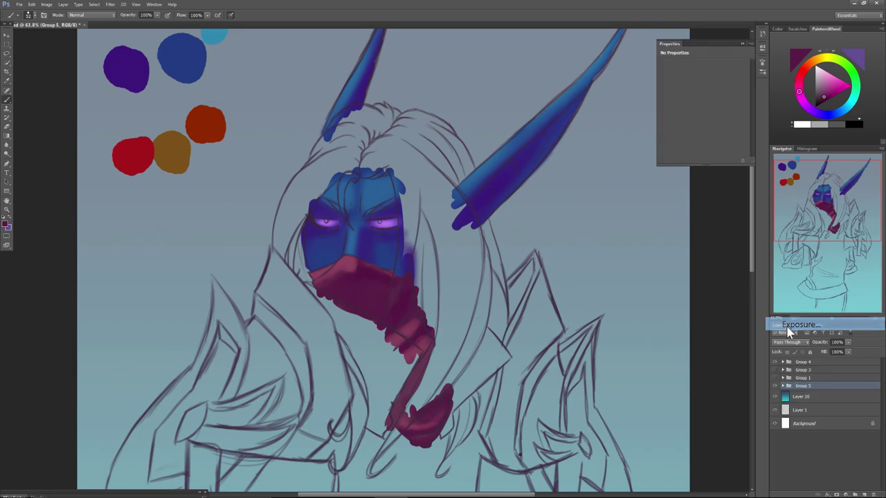
pyautogui.keyDown('alt'); pyautogui.click(815, 393); pyautogui.keyUp('alt')
pyautogui.moveTo(703, 83); pyautogui.dragTo(712, 83)
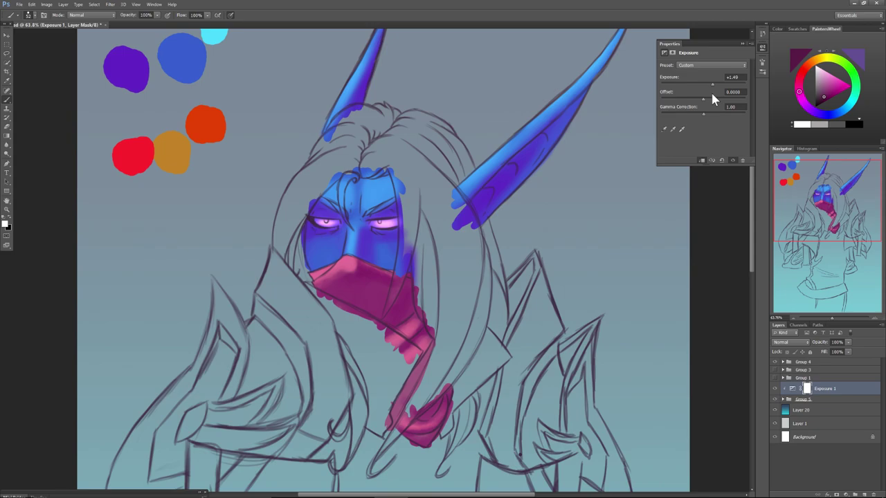
pyautogui.moveTo(711, 81); pyautogui.dragTo(709, 85)
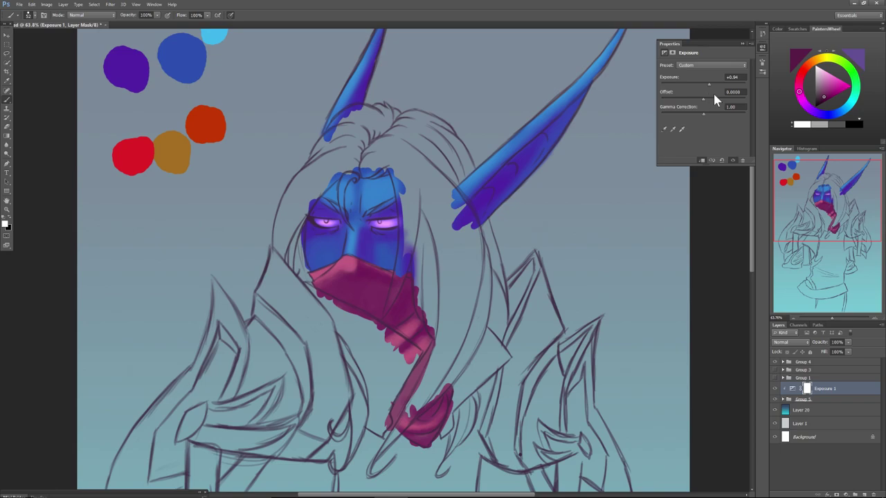
pyautogui.moveTo(710, 83); pyautogui.dragTo(712, 84)
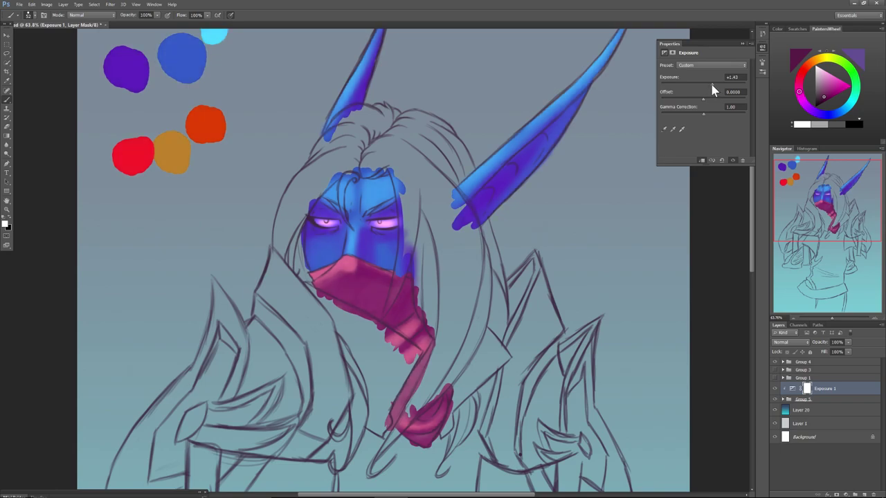
pyautogui.click(773, 389)
pyautogui.click(774, 392)
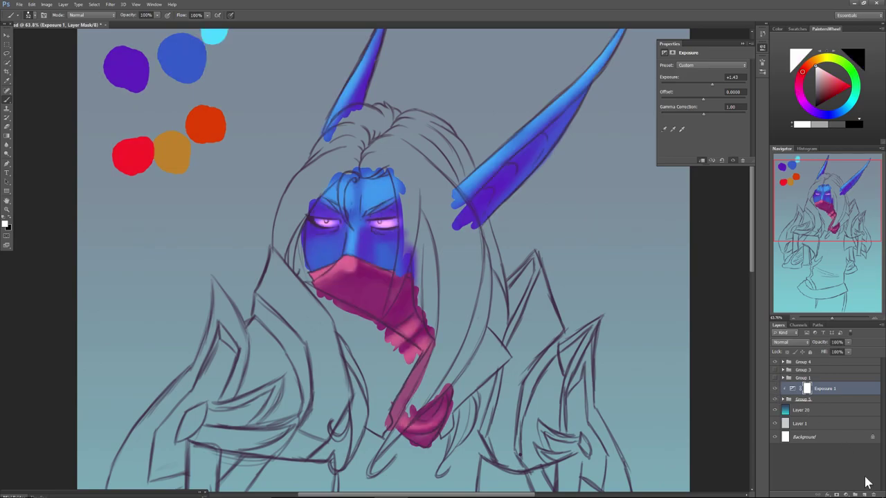
# Create a new layer group above the exposure adjustment with an empty layer inside it.
pyautogui.click(854, 495)
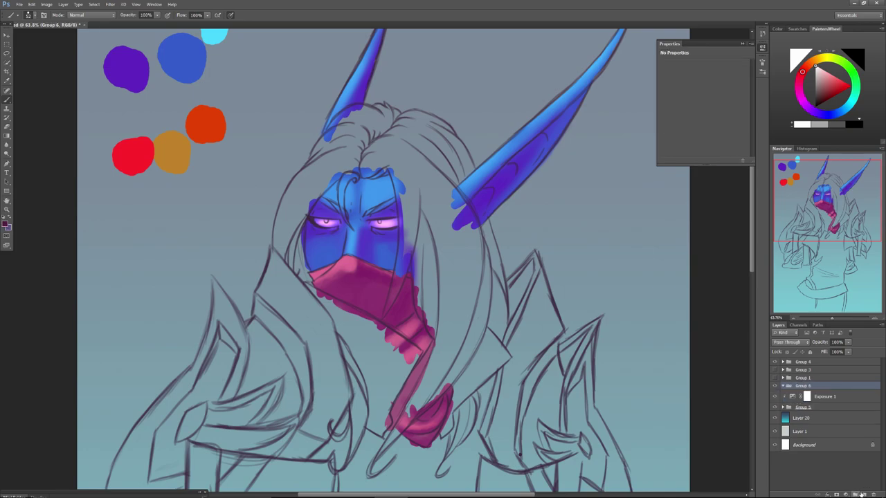
pyautogui.click(863, 496)
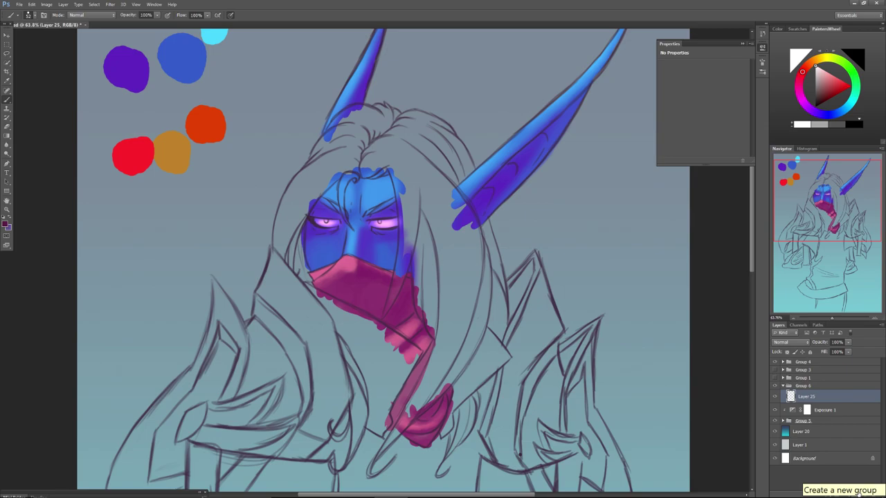
pyautogui.click(740, 44)
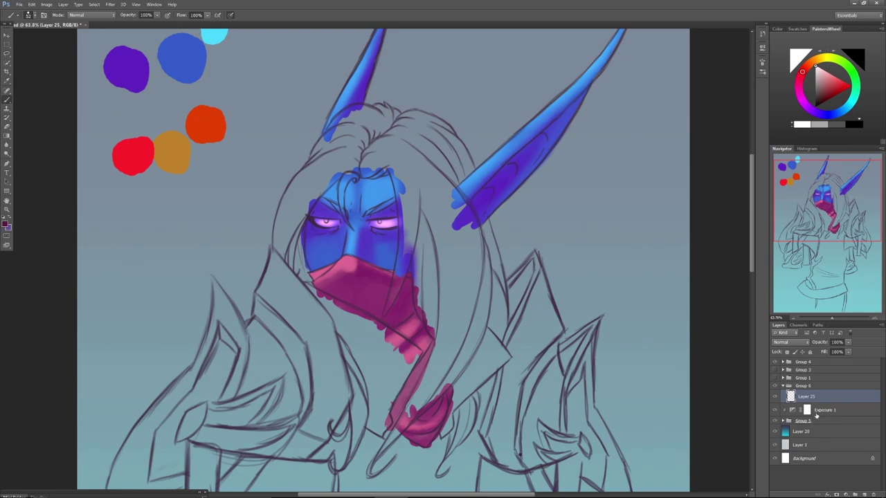
# Switch to the hard round brush at 52 px with 100% hardness and choose a dark navy color.
pyautogui.rightClick(386, 281)
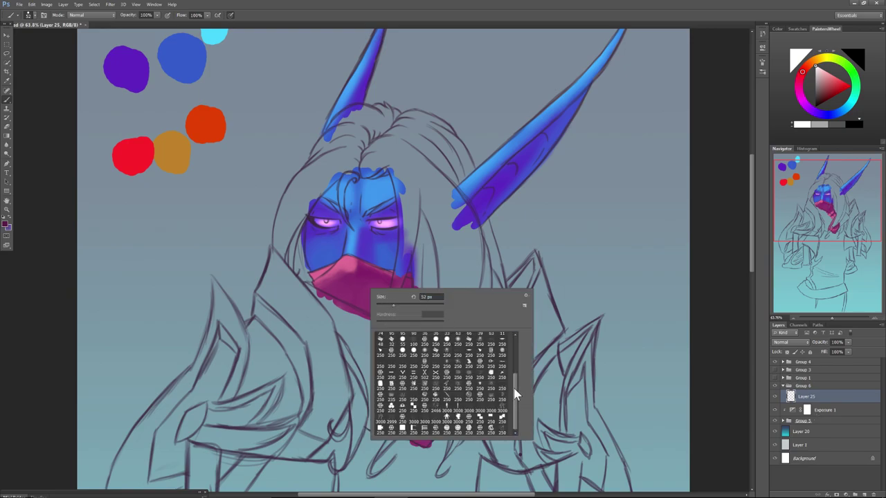
pyautogui.moveTo(512, 387); pyautogui.dragTo(512, 336)
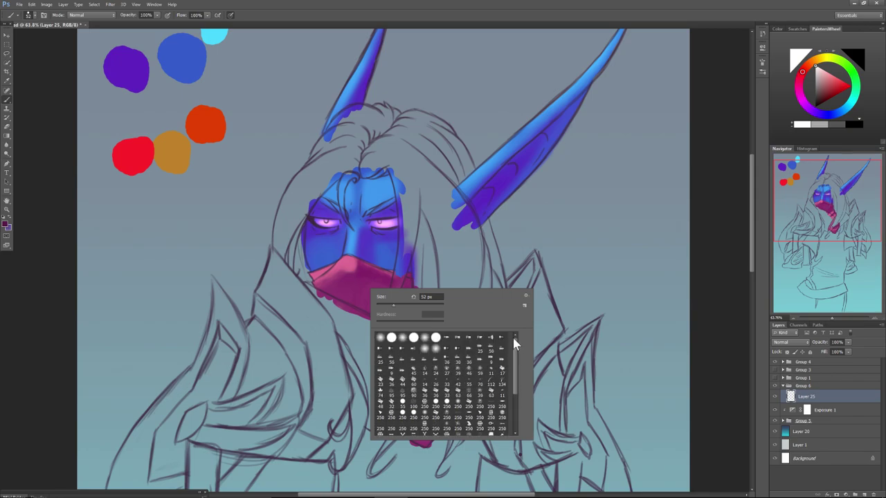
pyautogui.click(413, 338)
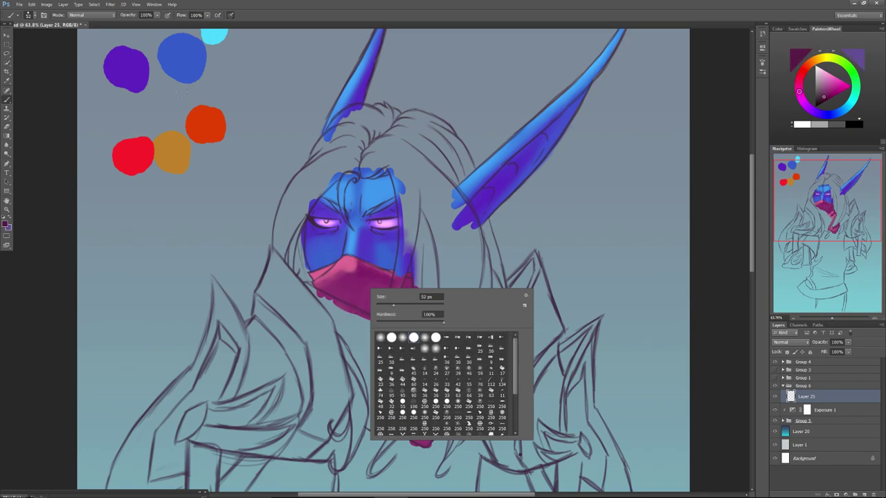
pyautogui.click(250, 19)
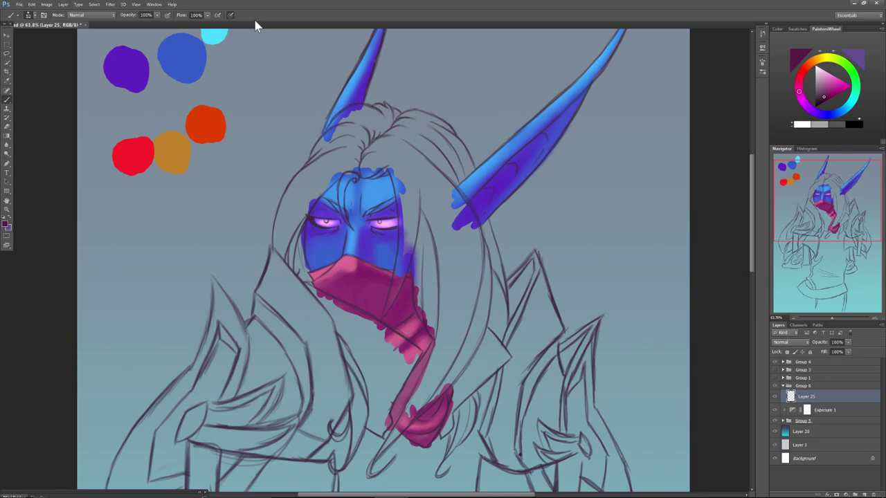
pyautogui.click(822, 97)
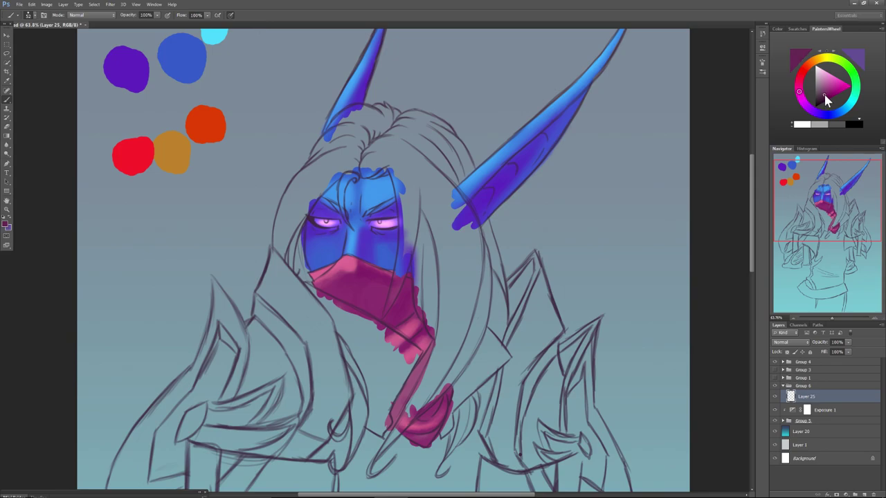
pyautogui.click(820, 99)
pyautogui.moveTo(820, 99)
pyautogui.mouseDown()
pyautogui.moveTo(799, 85)
pyautogui.moveTo(819, 116)
pyautogui.mouseUp()
pyautogui.moveTo(814, 113); pyautogui.dragTo(842, 112)
# Paint the inner edge of the front hair strand from the forehead down over the scarf, undoing the last stroke.
pyautogui.moveTo(403, 265); pyautogui.dragTo(381, 318)
pyautogui.moveTo(403, 256)
pyautogui.mouseDown()
pyautogui.moveTo(382, 317)
pyautogui.moveTo(388, 303)
pyautogui.mouseUp()
pyautogui.moveTo(407, 230)
pyautogui.mouseDown()
pyautogui.moveTo(391, 294)
pyautogui.moveTo(397, 266)
pyautogui.mouseUp()
pyautogui.moveTo(406, 211); pyautogui.dragTo(394, 276)
pyautogui.moveTo(406, 242)
pyautogui.mouseDown()
pyautogui.moveTo(406, 212)
pyautogui.moveTo(400, 238)
pyautogui.mouseUp()
pyautogui.moveTo(401, 182); pyautogui.dragTo(402, 209)
pyautogui.moveTo(388, 163)
pyautogui.mouseDown()
pyautogui.moveTo(401, 201)
pyautogui.moveTo(394, 177)
pyautogui.moveTo(388, 309)
pyautogui.moveTo(409, 247)
pyautogui.mouseUp()
pyautogui.hotkey('ctrl', 'z')
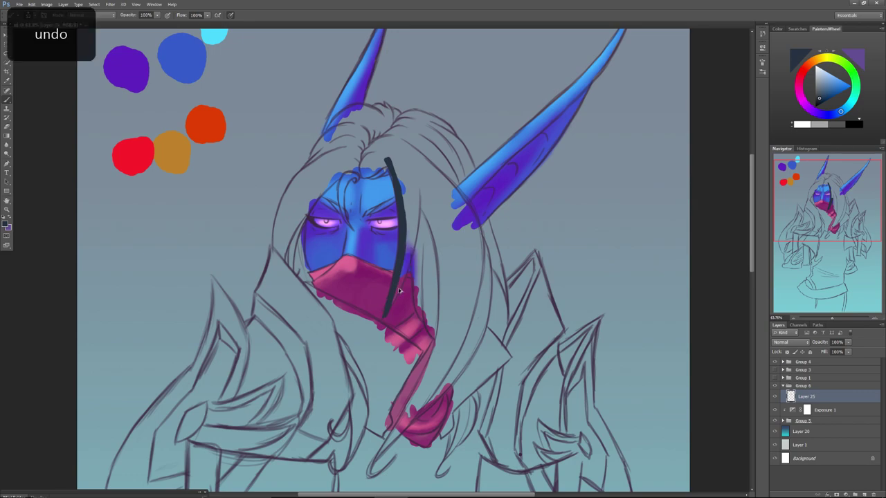
# Fill the front hair strand with dark navy, widening it toward the forehead and keeping its lower tip pointed.
pyautogui.moveTo(388, 309); pyautogui.dragTo(407, 258)
pyautogui.moveTo(385, 317); pyautogui.dragTo(408, 263)
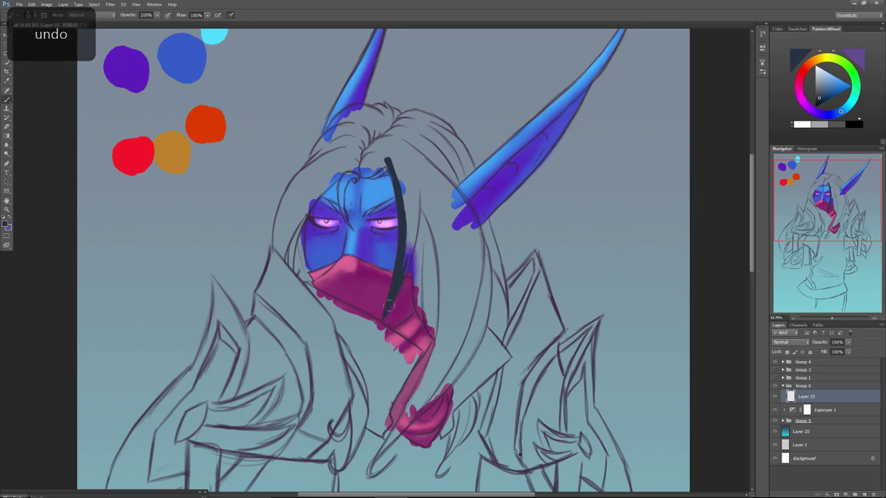
pyautogui.moveTo(389, 304); pyautogui.dragTo(418, 203)
pyautogui.moveTo(404, 261); pyautogui.dragTo(417, 191)
pyautogui.moveTo(409, 246); pyautogui.dragTo(418, 176)
pyautogui.moveTo(413, 211)
pyautogui.mouseDown()
pyautogui.moveTo(405, 184)
pyautogui.moveTo(406, 245)
pyautogui.moveTo(392, 159)
pyautogui.mouseUp()
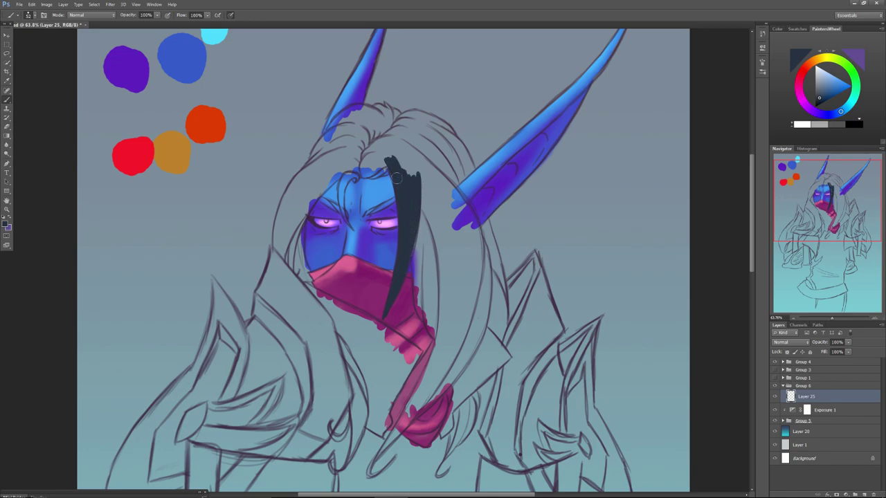
# Block in the neighboring hair strand in dark navy, from beside the eye down to the scarf's folds.
pyautogui.moveTo(416, 242)
pyautogui.mouseDown()
pyautogui.moveTo(420, 311)
pyautogui.moveTo(419, 286)
pyautogui.mouseUp()
pyautogui.moveTo(420, 317)
pyautogui.mouseDown()
pyautogui.moveTo(417, 231)
pyautogui.moveTo(419, 294)
pyautogui.mouseUp()
pyautogui.moveTo(416, 258)
pyautogui.mouseDown()
pyautogui.moveTo(417, 301)
pyautogui.moveTo(414, 258)
pyautogui.moveTo(417, 311)
pyautogui.moveTo(416, 295)
pyautogui.moveTo(435, 335)
pyautogui.moveTo(432, 232)
pyautogui.mouseUp()
pyautogui.moveTo(423, 214)
pyautogui.mouseDown()
pyautogui.moveTo(425, 294)
pyautogui.moveTo(424, 246)
pyautogui.mouseUp()
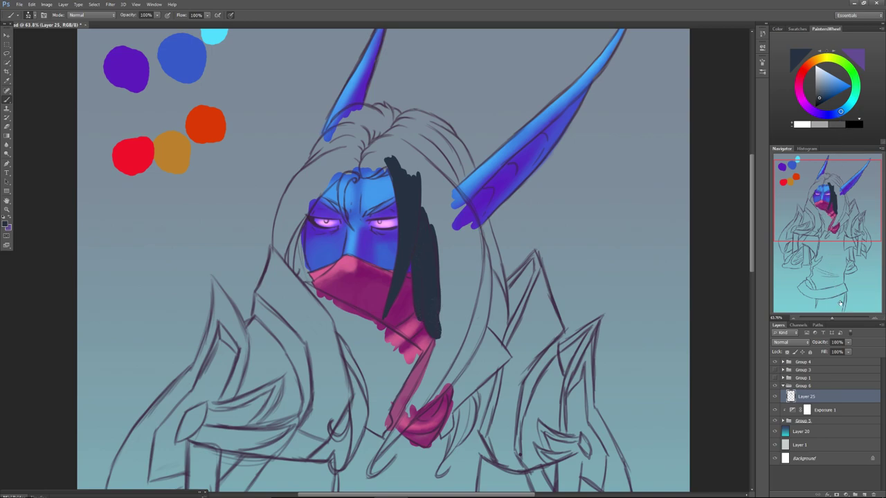
# Enlarge the brush and paint the inner edge of the long hair lock along the scarf's hanging strip.
pyautogui.moveTo(833, 322); pyautogui.dragTo(835, 321)
pyautogui.moveTo(831, 216); pyautogui.dragTo(833, 223)
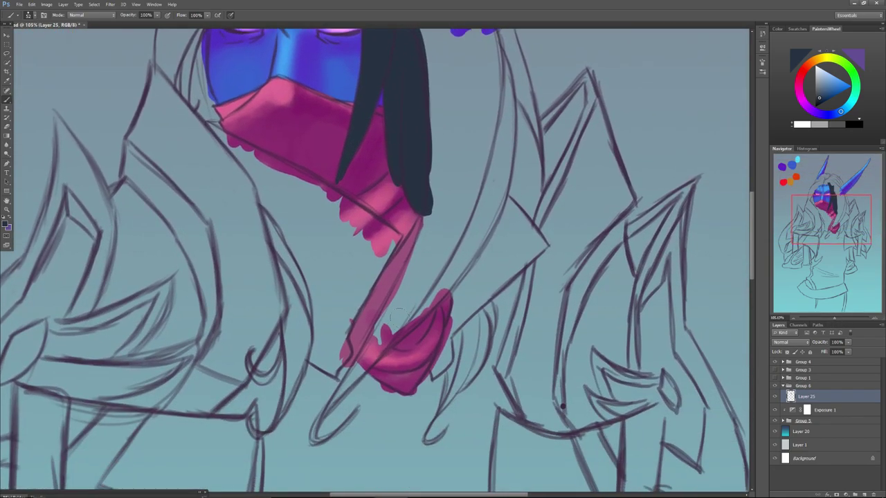
pyautogui.moveTo(353, 371); pyautogui.dragTo(411, 278)
pyautogui.moveTo(366, 350); pyautogui.dragTo(412, 267)
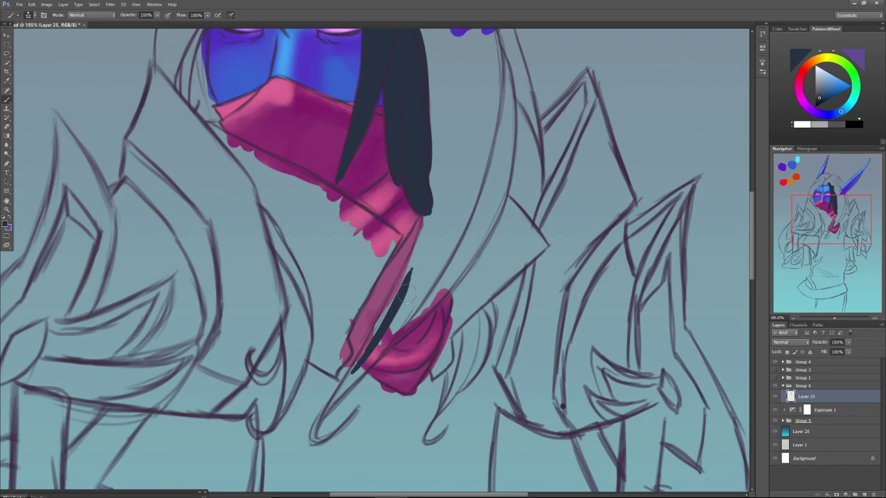
pyautogui.rightClick(420, 286)
pyautogui.moveTo(442, 193); pyautogui.dragTo(411, 281)
pyautogui.moveTo(436, 186); pyautogui.dragTo(416, 262)
pyautogui.moveTo(424, 213); pyautogui.dragTo(405, 280)
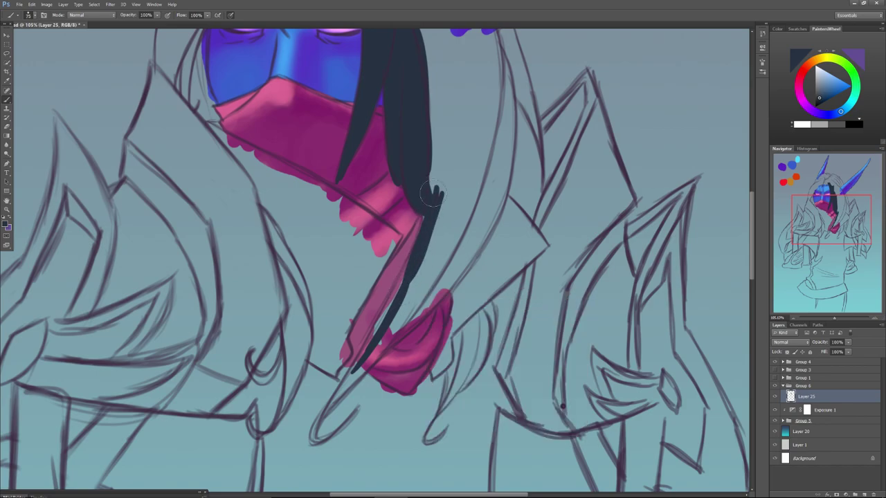
pyautogui.moveTo(420, 235); pyautogui.dragTo(431, 188)
pyautogui.moveTo(430, 141); pyautogui.dragTo(429, 201)
# Thicken the long hair lock and extend it past the scarf's lower end into a narrow tip.
pyautogui.moveTo(434, 112); pyautogui.dragTo(431, 195)
pyautogui.moveTo(434, 94)
pyautogui.mouseDown()
pyautogui.moveTo(434, 236)
pyautogui.moveTo(412, 273)
pyautogui.mouseUp()
pyautogui.moveTo(356, 367); pyautogui.dragTo(408, 275)
pyautogui.moveTo(365, 350); pyautogui.dragTo(410, 263)
pyautogui.moveTo(426, 222)
pyautogui.mouseDown()
pyautogui.moveTo(359, 367)
pyautogui.moveTo(406, 277)
pyautogui.mouseUp()
pyautogui.moveTo(353, 361)
pyautogui.mouseDown()
pyautogui.moveTo(372, 340)
pyautogui.moveTo(325, 409)
pyautogui.moveTo(385, 332)
pyautogui.mouseUp()
pyautogui.moveTo(323, 411); pyautogui.dragTo(399, 316)
pyautogui.moveTo(374, 354)
pyautogui.mouseDown()
pyautogui.moveTo(400, 315)
pyautogui.moveTo(361, 369)
pyautogui.moveTo(434, 259)
pyautogui.moveTo(373, 349)
pyautogui.mouseUp()
# Fill the body of the long hair lock with dark navy out to its outer sketch line.
pyautogui.moveTo(438, 260)
pyautogui.mouseDown()
pyautogui.moveTo(399, 323)
pyautogui.moveTo(466, 198)
pyautogui.moveTo(444, 211)
pyautogui.moveTo(436, 254)
pyautogui.moveTo(460, 159)
pyautogui.mouseUp()
pyautogui.moveTo(461, 158)
pyautogui.mouseDown()
pyautogui.moveTo(453, 229)
pyautogui.moveTo(478, 169)
pyautogui.mouseUp()
pyautogui.moveTo(383, 344)
pyautogui.mouseDown()
pyautogui.moveTo(448, 277)
pyautogui.moveTo(443, 283)
pyautogui.mouseUp()
pyautogui.moveTo(402, 325); pyautogui.dragTo(470, 246)
pyautogui.moveTo(415, 311)
pyautogui.mouseDown()
pyautogui.moveTo(489, 198)
pyautogui.moveTo(437, 288)
pyautogui.moveTo(480, 220)
pyautogui.moveTo(410, 311)
pyautogui.moveTo(481, 178)
pyautogui.moveTo(445, 251)
pyautogui.moveTo(476, 195)
pyautogui.moveTo(455, 266)
pyautogui.moveTo(485, 204)
pyautogui.mouseUp()
pyautogui.moveTo(458, 263); pyautogui.dragTo(509, 138)
pyautogui.moveTo(492, 188); pyautogui.dragTo(511, 117)
pyautogui.moveTo(491, 166)
pyautogui.mouseDown()
pyautogui.moveTo(494, 96)
pyautogui.moveTo(475, 78)
pyautogui.mouseUp()
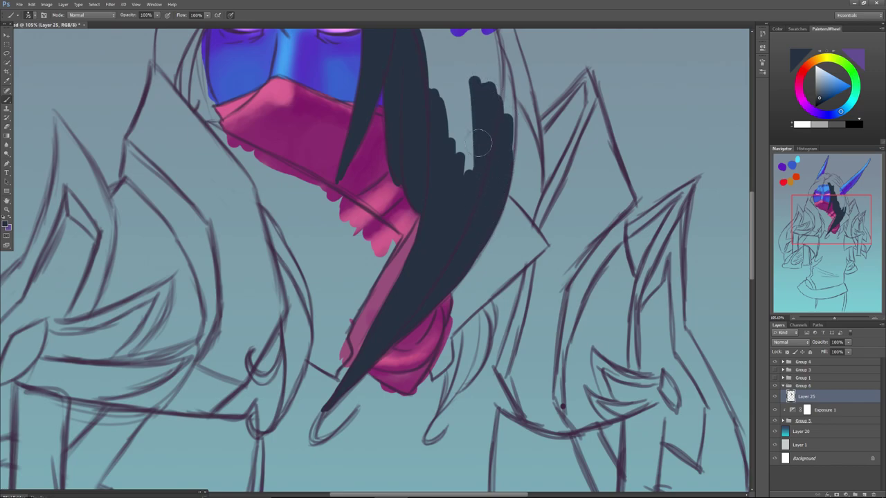
pyautogui.moveTo(478, 122); pyautogui.dragTo(453, 62)
pyautogui.moveTo(470, 159); pyautogui.dragTo(430, 69)
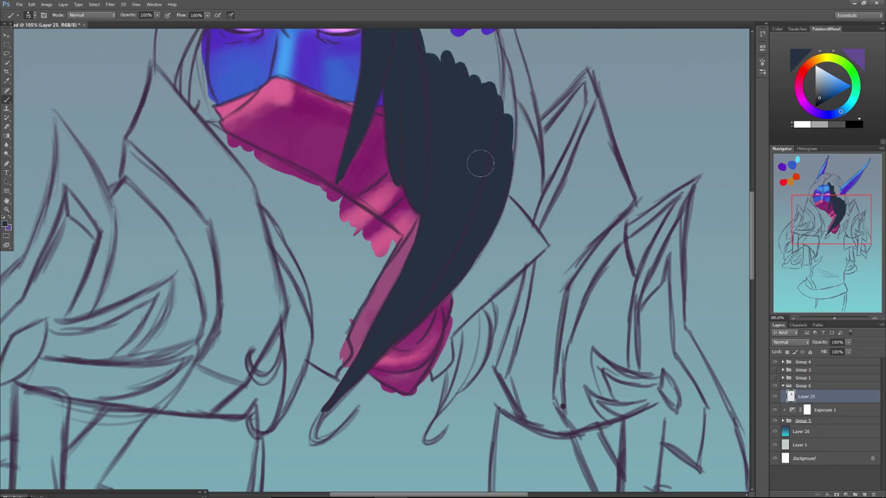
# Extend the dark navy fill up the outer side of the long hair lock toward the horn.
pyautogui.moveTo(504, 171); pyautogui.dragTo(510, 99)
pyautogui.moveTo(505, 154); pyautogui.dragTo(507, 81)
pyautogui.moveTo(506, 124); pyautogui.dragTo(504, 62)
pyautogui.moveTo(507, 101)
pyautogui.mouseDown()
pyautogui.moveTo(499, 54)
pyautogui.moveTo(486, 45)
pyautogui.mouseUp()
pyautogui.moveTo(487, 86)
pyautogui.mouseDown()
pyautogui.moveTo(473, 49)
pyautogui.moveTo(425, 39)
pyautogui.mouseUp()
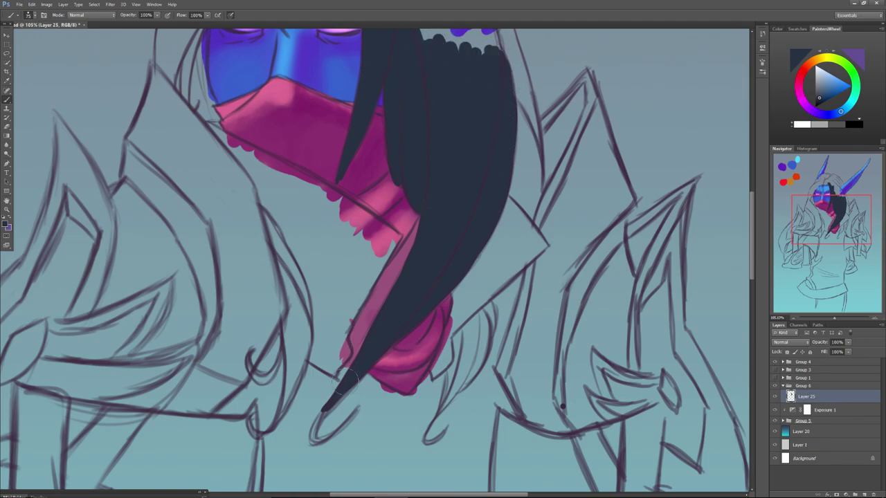
# Reduce the brush to 24 px and paint the curled tip at the end of the long lock.
pyautogui.rightClick(333, 349)
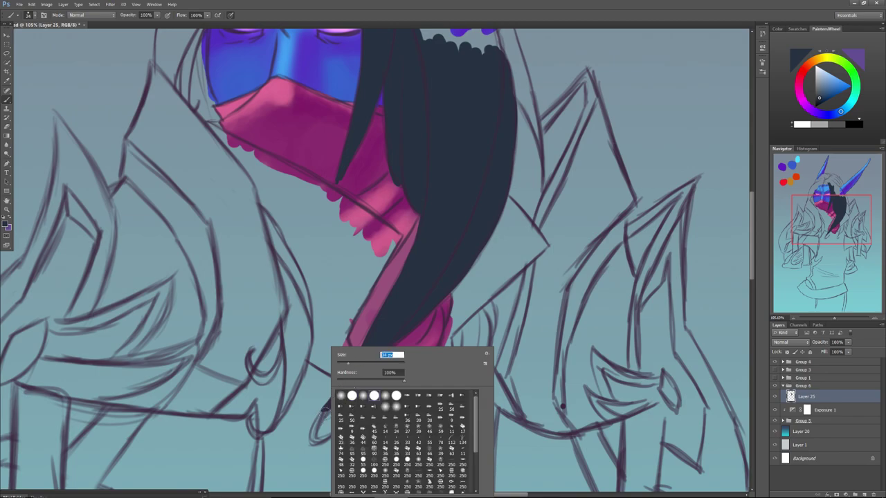
pyautogui.moveTo(325, 413); pyautogui.dragTo(319, 423)
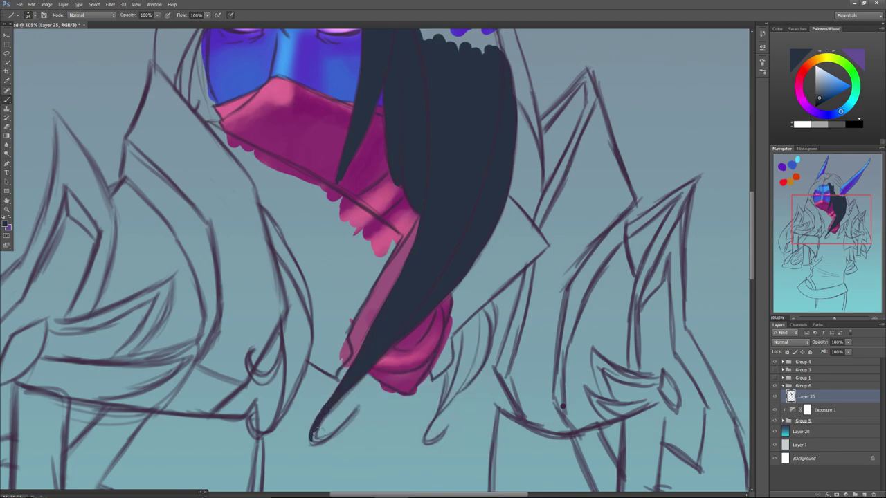
pyautogui.moveTo(356, 410); pyautogui.dragTo(312, 435)
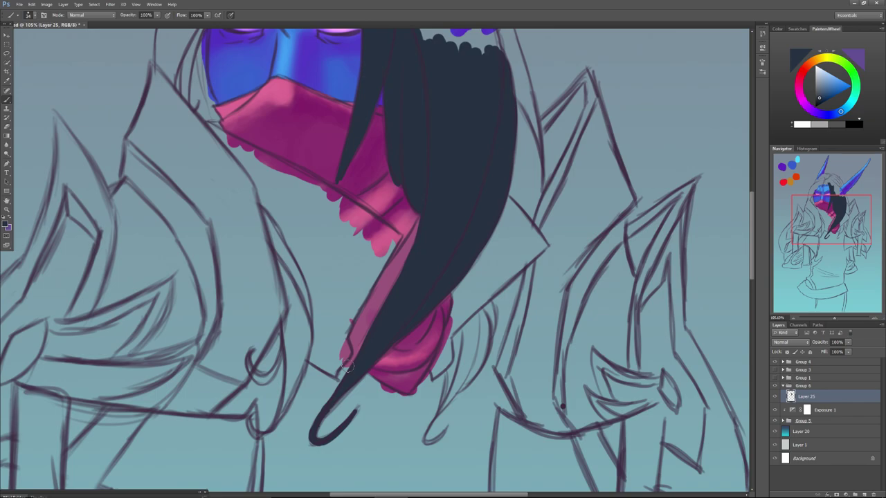
# Enlarge the brush and fill the side hair with dark navy up to the base of the large horn.
pyautogui.moveTo(823, 217); pyautogui.dragTo(827, 194)
pyautogui.moveTo(484, 244); pyautogui.dragTo(457, 185)
pyautogui.rightClick(468, 212)
pyautogui.moveTo(482, 225); pyautogui.dragTo(489, 225)
pyautogui.moveTo(417, 235)
pyautogui.mouseDown()
pyautogui.moveTo(382, 170)
pyautogui.moveTo(390, 195)
pyautogui.moveTo(405, 200)
pyautogui.moveTo(390, 164)
pyautogui.mouseUp()
pyautogui.moveTo(469, 256); pyautogui.dragTo(404, 159)
pyautogui.moveTo(477, 248)
pyautogui.mouseDown()
pyautogui.moveTo(406, 139)
pyautogui.moveTo(480, 249)
pyautogui.moveTo(411, 143)
pyautogui.moveTo(478, 245)
pyautogui.moveTo(432, 159)
pyautogui.mouseUp()
pyautogui.moveTo(477, 245)
pyautogui.mouseDown()
pyautogui.moveTo(431, 156)
pyautogui.moveTo(463, 206)
pyautogui.moveTo(452, 181)
pyautogui.moveTo(432, 165)
pyautogui.mouseUp()
# Fill the upper hair between the horn base and the forehead with dark navy toward the crown.
pyautogui.moveTo(461, 206)
pyautogui.mouseDown()
pyautogui.moveTo(450, 180)
pyautogui.moveTo(403, 129)
pyautogui.moveTo(352, 100)
pyautogui.mouseUp()
pyautogui.moveTo(403, 161); pyautogui.dragTo(333, 93)
pyautogui.moveTo(408, 126); pyautogui.dragTo(349, 82)
pyautogui.moveTo(426, 139); pyautogui.dragTo(359, 81)
pyautogui.moveTo(432, 144); pyautogui.dragTo(380, 97)
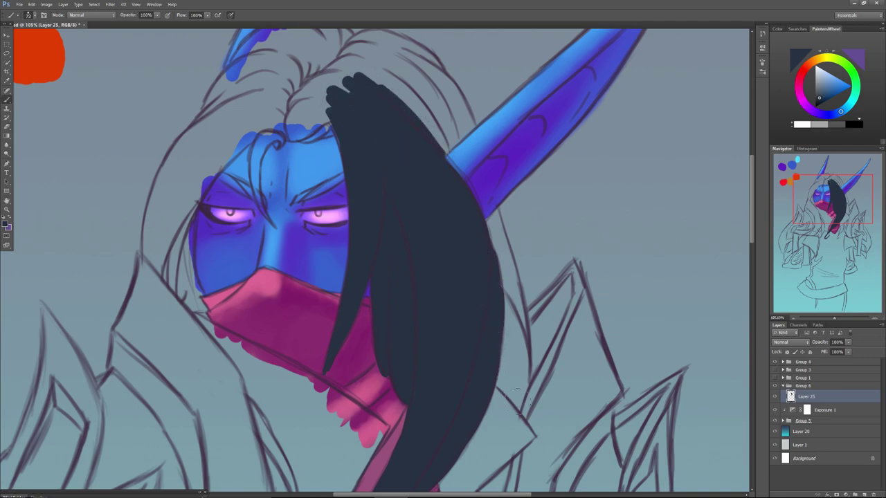
# Block in the back hair section below the large horn, redoing its upper end beneath the horn base.
pyautogui.moveTo(528, 330)
pyautogui.mouseDown()
pyautogui.moveTo(515, 411)
pyautogui.moveTo(512, 304)
pyautogui.moveTo(492, 352)
pyautogui.moveTo(497, 297)
pyautogui.moveTo(506, 298)
pyautogui.moveTo(502, 243)
pyautogui.mouseUp()
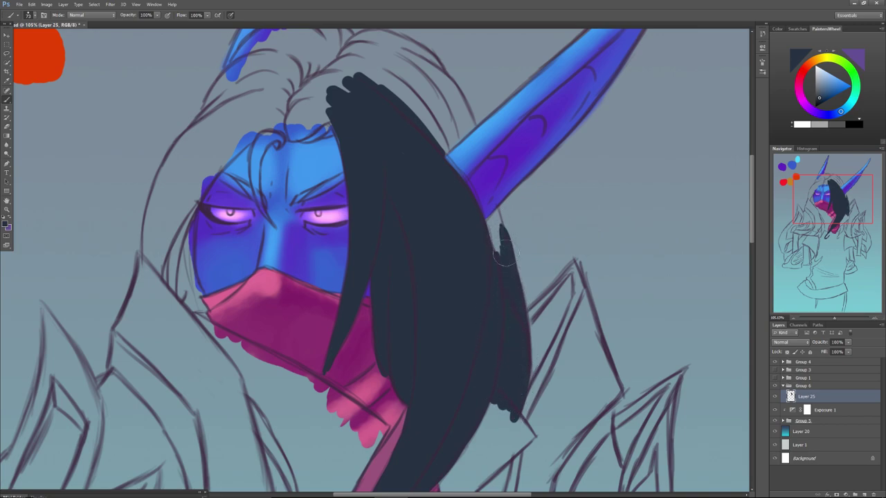
pyautogui.hotkey('ctrl', 'z')
pyautogui.moveTo(508, 274)
pyautogui.mouseDown()
pyautogui.moveTo(495, 220)
pyautogui.moveTo(493, 245)
pyautogui.moveTo(485, 229)
pyautogui.moveTo(489, 218)
pyautogui.moveTo(498, 227)
pyautogui.mouseUp()
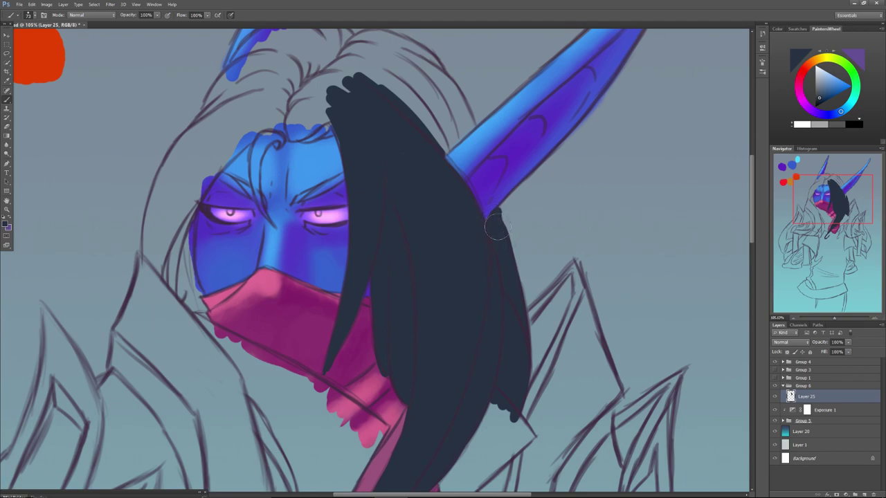
# Reduce the brush to 45 px and undo the dab at the top of the back hair beneath the large horn.
pyautogui.press(']')
pyautogui.press(']')
pyautogui.press(']')
pyautogui.press(']')
pyautogui.press(']')
pyautogui.press(']')
pyautogui.press(']')
pyautogui.press(']')
pyautogui.press(']')
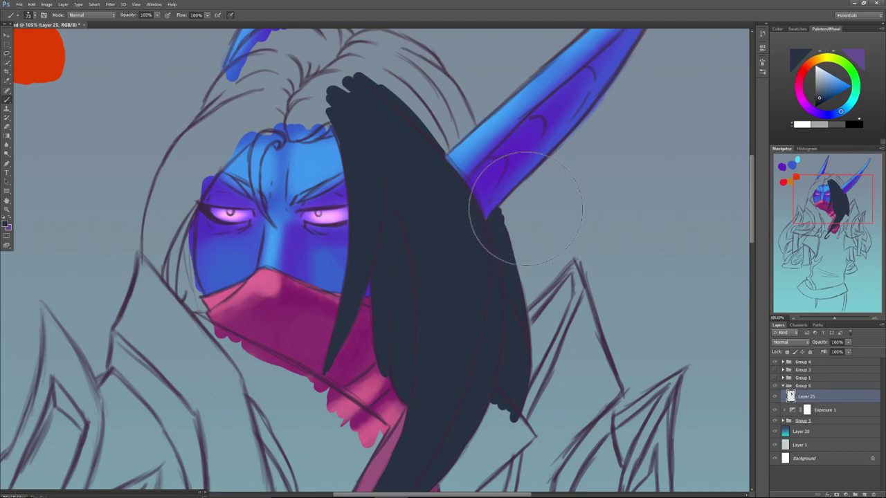
pyautogui.press('[')
pyautogui.press('[')
pyautogui.press('[')
pyautogui.press('[')
pyautogui.press('[')
pyautogui.press('[')
pyautogui.press('[')
pyautogui.press('[')
pyautogui.press('[')
pyautogui.press('[')
pyautogui.press('[')
pyautogui.press('[')
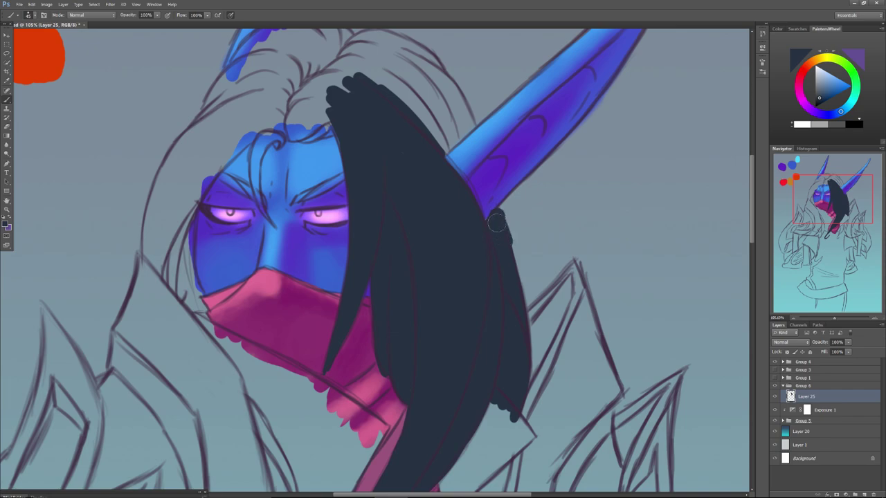
pyautogui.hotkey('ctrl', 'z')
# Block in the hair framing the far side of the face with dark navy, continuing along the hairline above the forehead.
pyautogui.moveTo(196, 303); pyautogui.dragTo(194, 207)
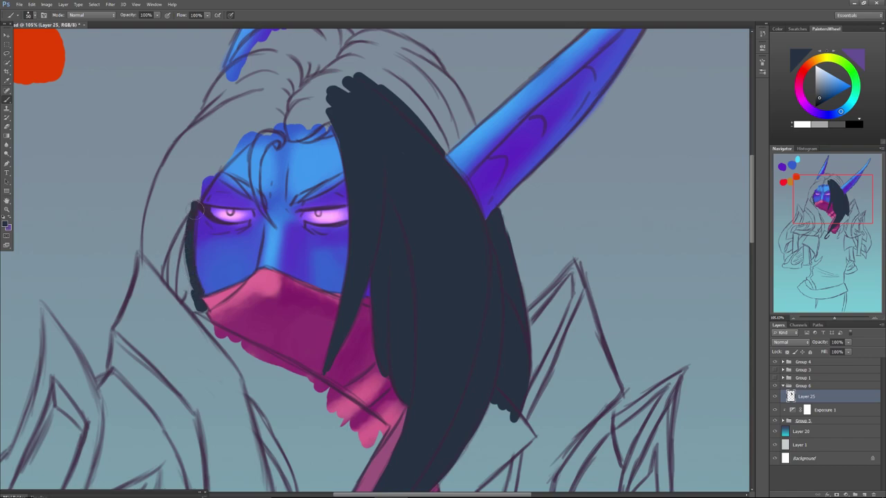
pyautogui.moveTo(189, 251)
pyautogui.mouseDown()
pyautogui.moveTo(188, 229)
pyautogui.moveTo(193, 307)
pyautogui.mouseUp()
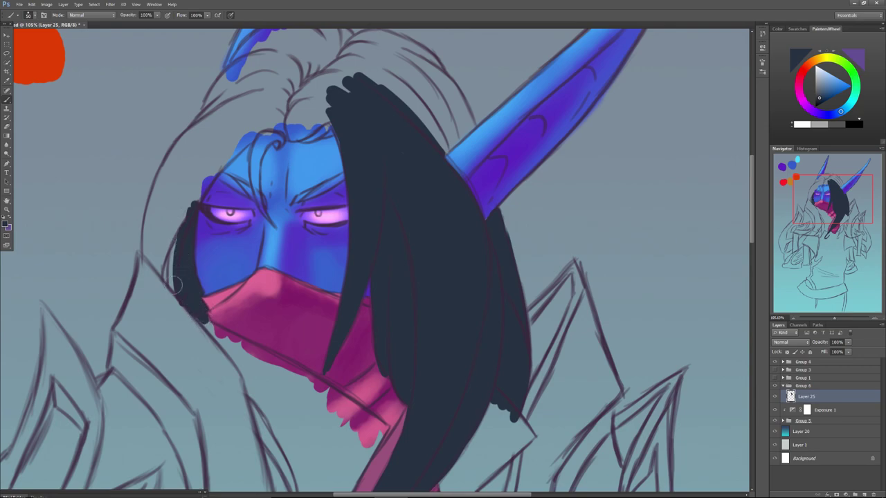
pyautogui.moveTo(177, 298); pyautogui.dragTo(177, 237)
pyautogui.moveTo(180, 201)
pyautogui.mouseDown()
pyautogui.moveTo(168, 298)
pyautogui.moveTo(156, 222)
pyautogui.moveTo(147, 280)
pyautogui.moveTo(151, 208)
pyautogui.moveTo(181, 197)
pyautogui.moveTo(175, 235)
pyautogui.moveTo(213, 173)
pyautogui.moveTo(179, 182)
pyautogui.moveTo(147, 260)
pyautogui.mouseUp()
pyautogui.moveTo(169, 153)
pyautogui.mouseDown()
pyautogui.moveTo(148, 221)
pyautogui.moveTo(188, 144)
pyautogui.moveTo(211, 139)
pyautogui.moveTo(189, 194)
pyautogui.moveTo(259, 123)
pyautogui.moveTo(212, 172)
pyautogui.moveTo(273, 116)
pyautogui.moveTo(308, 137)
pyautogui.moveTo(333, 114)
pyautogui.mouseUp()
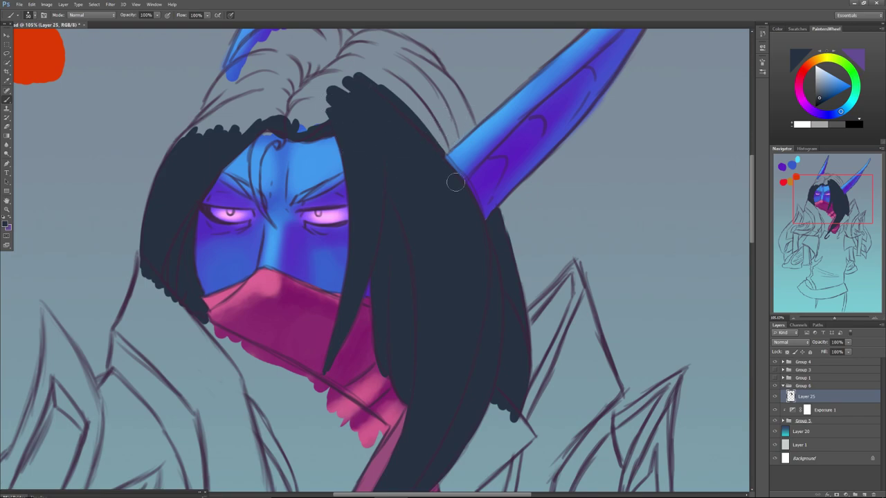
# Fill the hair from the large horn's base over the back of the head to the crown parting with dark navy.
pyautogui.moveTo(427, 138)
pyautogui.mouseDown()
pyautogui.moveTo(434, 149)
pyautogui.moveTo(463, 133)
pyautogui.moveTo(439, 152)
pyautogui.mouseUp()
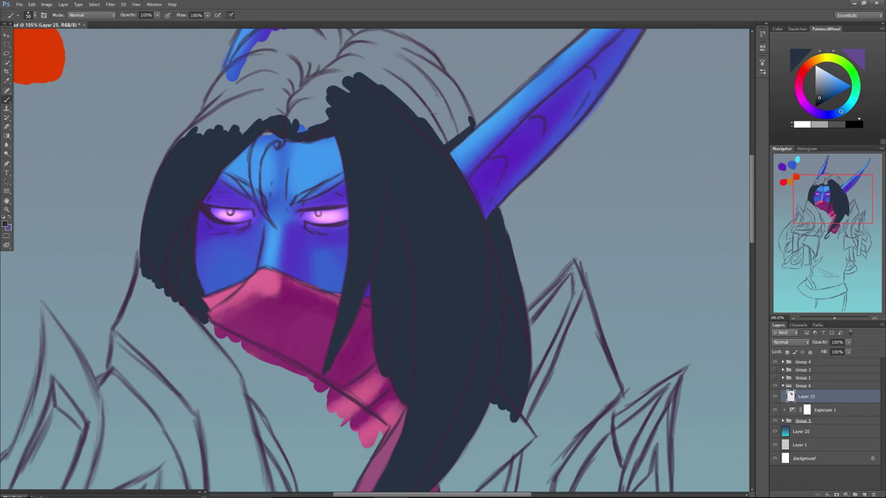
pyautogui.moveTo(470, 125)
pyautogui.mouseDown()
pyautogui.moveTo(438, 73)
pyautogui.moveTo(395, 43)
pyautogui.moveTo(469, 126)
pyautogui.moveTo(442, 142)
pyautogui.moveTo(443, 101)
pyautogui.moveTo(429, 104)
pyautogui.moveTo(434, 117)
pyautogui.mouseUp()
pyautogui.moveTo(445, 83)
pyautogui.mouseDown()
pyautogui.moveTo(415, 80)
pyautogui.moveTo(415, 70)
pyautogui.moveTo(389, 95)
pyautogui.moveTo(374, 55)
pyautogui.moveTo(405, 65)
pyautogui.mouseUp()
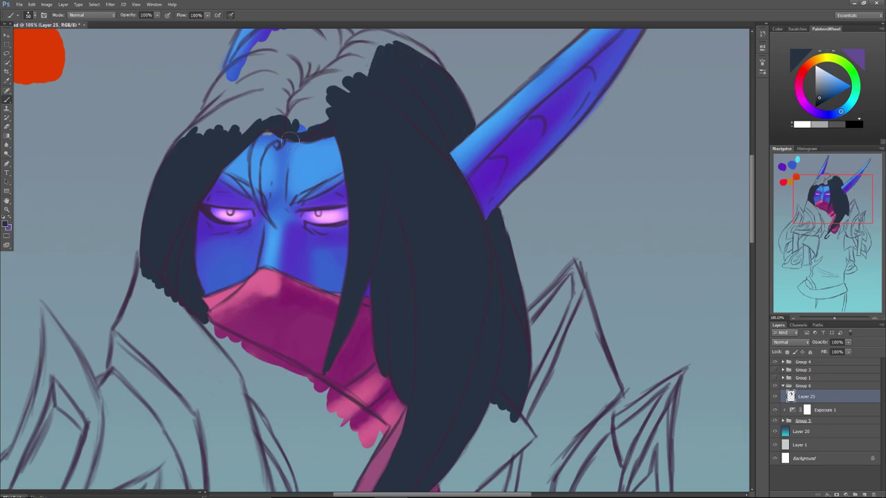
pyautogui.moveTo(333, 119)
pyautogui.mouseDown()
pyautogui.moveTo(256, 130)
pyautogui.moveTo(304, 137)
pyautogui.moveTo(287, 89)
pyautogui.moveTo(322, 69)
pyautogui.moveTo(338, 96)
pyautogui.moveTo(330, 67)
pyautogui.moveTo(352, 79)
pyautogui.moveTo(361, 57)
pyautogui.moveTo(383, 55)
pyautogui.mouseUp()
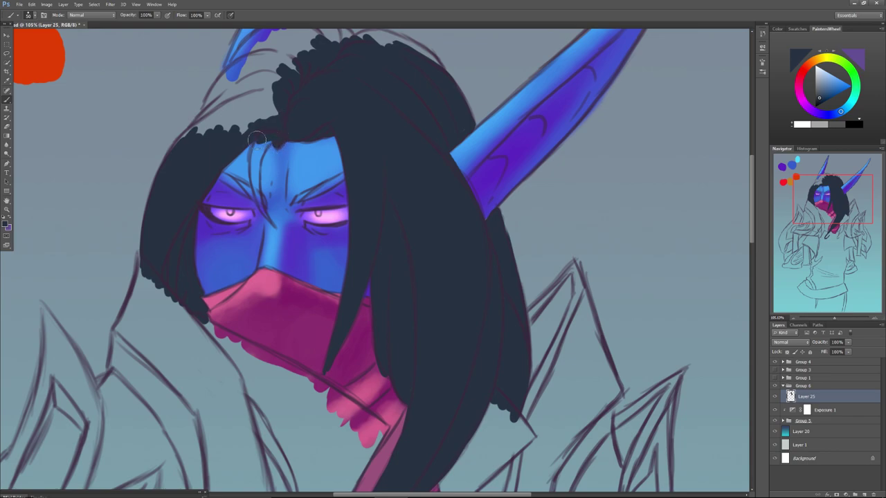
# Paint the loose strand over the forehead in dark navy, redoing its tapered tip, and fill in both eyebrows.
pyautogui.moveTo(257, 136); pyautogui.dragTo(253, 198)
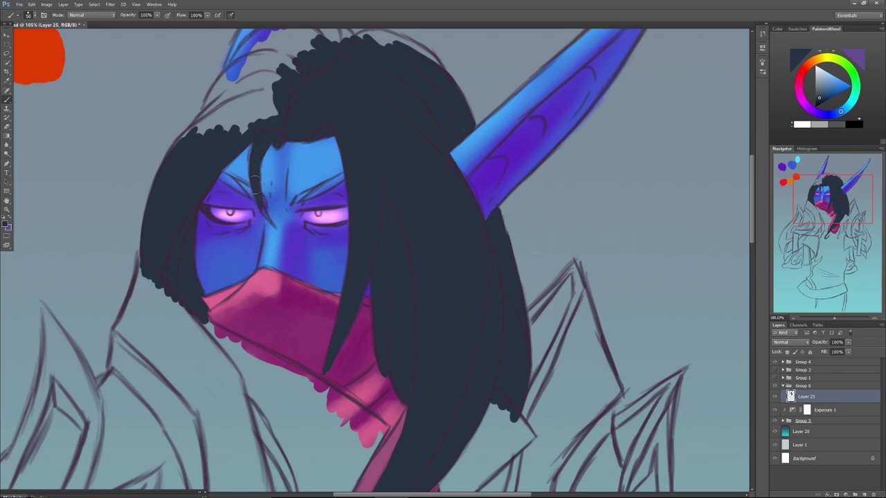
pyautogui.moveTo(255, 197); pyautogui.dragTo(276, 231)
pyautogui.hotkey('ctrl', 'z')
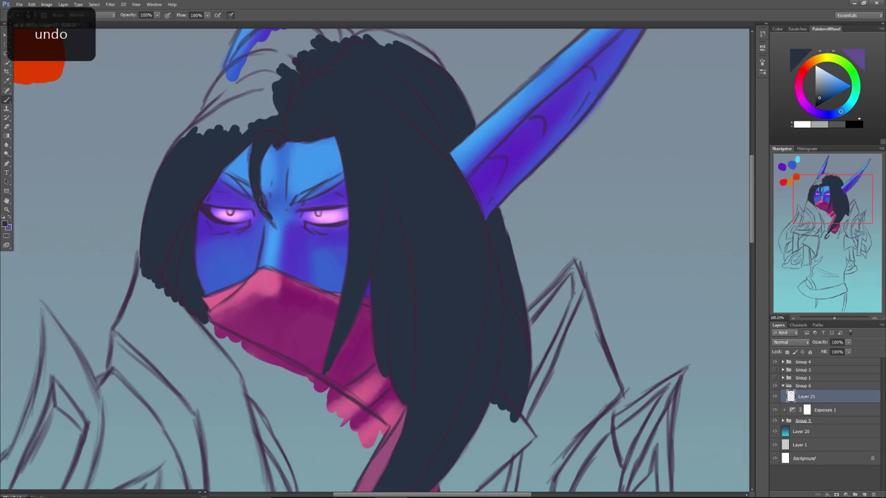
pyautogui.moveTo(259, 202); pyautogui.dragTo(283, 240)
pyautogui.hotkey('ctrl', 'z')
pyautogui.moveTo(260, 200)
pyautogui.mouseDown()
pyautogui.moveTo(280, 230)
pyautogui.moveTo(343, 178)
pyautogui.moveTo(332, 182)
pyautogui.mouseUp()
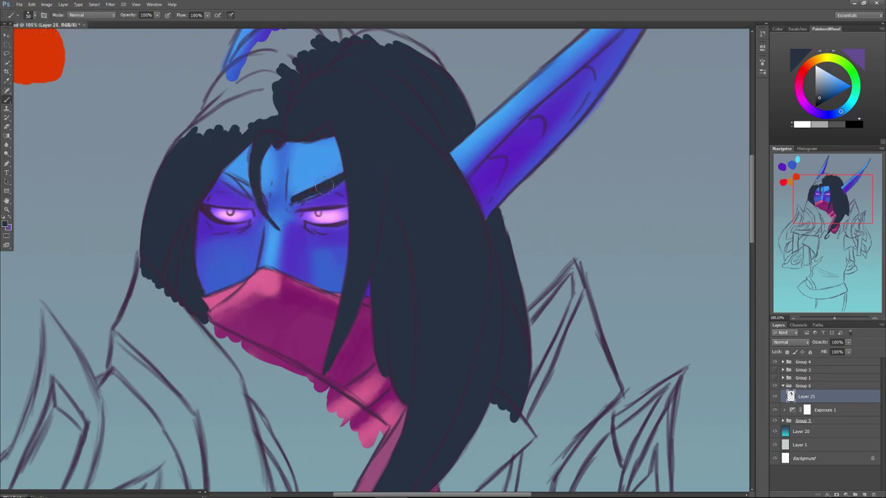
pyautogui.moveTo(223, 179)
pyautogui.mouseDown()
pyautogui.moveTo(253, 194)
pyautogui.moveTo(222, 174)
pyautogui.mouseUp()
# Fill the remaining gap on the crown with dark navy up to the outline at the small horn's base.
pyautogui.moveTo(172, 159)
pyautogui.mouseDown()
pyautogui.moveTo(227, 102)
pyautogui.moveTo(186, 134)
pyautogui.moveTo(229, 100)
pyautogui.mouseUp()
pyautogui.moveTo(195, 131)
pyautogui.mouseDown()
pyautogui.moveTo(227, 95)
pyautogui.moveTo(207, 108)
pyautogui.moveTo(249, 86)
pyautogui.mouseUp()
pyautogui.moveTo(269, 89)
pyautogui.mouseDown()
pyautogui.moveTo(252, 124)
pyautogui.moveTo(272, 108)
pyautogui.moveTo(252, 101)
pyautogui.moveTo(246, 69)
pyautogui.mouseUp()
pyautogui.moveTo(201, 117)
pyautogui.mouseDown()
pyautogui.moveTo(244, 61)
pyautogui.moveTo(231, 85)
pyautogui.moveTo(270, 51)
pyautogui.moveTo(301, 49)
pyautogui.moveTo(295, 91)
pyautogui.mouseUp()
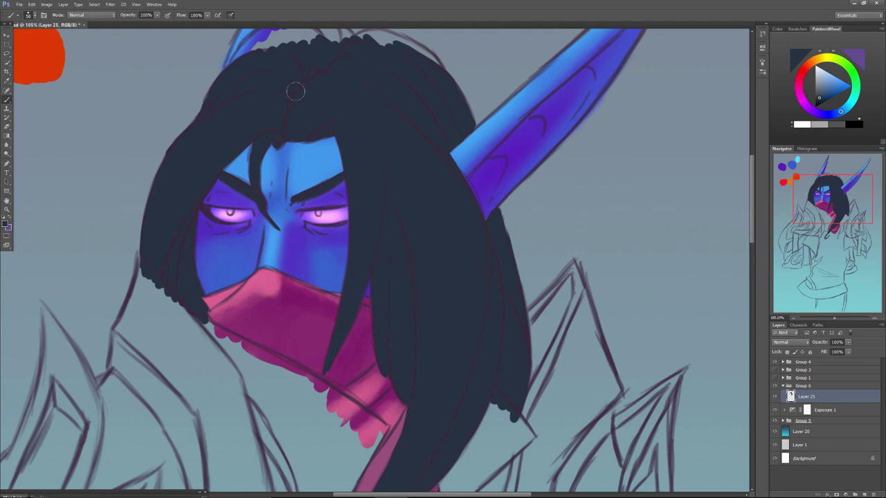
pyautogui.moveTo(405, 86)
pyautogui.mouseDown()
pyautogui.moveTo(453, 238)
pyautogui.moveTo(467, 258)
pyautogui.moveTo(495, 246)
pyautogui.moveTo(474, 227)
pyautogui.moveTo(497, 244)
pyautogui.moveTo(465, 218)
pyautogui.moveTo(415, 222)
pyautogui.moveTo(420, 211)
pyautogui.moveTo(451, 217)
pyautogui.moveTo(454, 230)
pyautogui.moveTo(402, 214)
pyautogui.moveTo(401, 203)
pyautogui.moveTo(393, 219)
pyautogui.moveTo(381, 198)
pyautogui.moveTo(374, 206)
pyautogui.moveTo(406, 208)
pyautogui.moveTo(384, 212)
pyautogui.mouseUp()
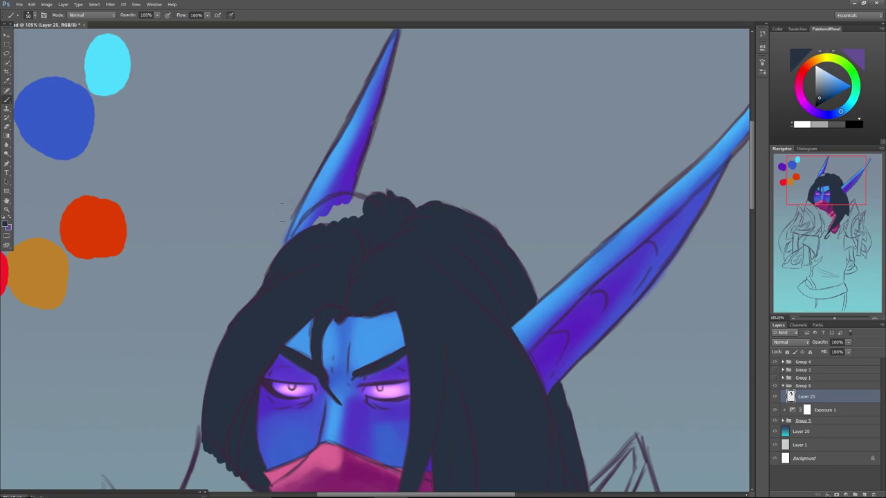
pyautogui.moveTo(293, 242)
pyautogui.mouseDown()
pyautogui.moveTo(345, 193)
pyautogui.moveTo(367, 205)
pyautogui.moveTo(325, 216)
pyautogui.moveTo(359, 215)
pyautogui.moveTo(326, 218)
pyautogui.moveTo(304, 235)
pyautogui.moveTo(336, 205)
pyautogui.moveTo(362, 202)
pyautogui.mouseUp()
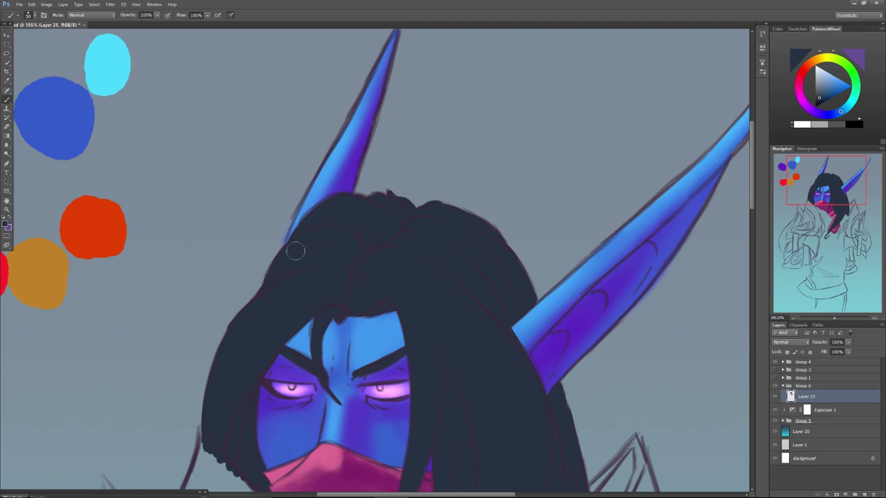
# Paint the short leaf-shaped lock beside the scarf's lower end in dark navy, including its curled tip.
pyautogui.moveTo(805, 191); pyautogui.dragTo(809, 208)
pyautogui.moveTo(835, 319)
pyautogui.mouseDown()
pyautogui.moveTo(827, 322)
pyautogui.moveTo(835, 325)
pyautogui.mouseUp()
pyautogui.moveTo(500, 220)
pyautogui.mouseDown()
pyautogui.moveTo(469, 270)
pyautogui.moveTo(486, 241)
pyautogui.mouseUp()
pyautogui.hotkey('ctrl', 'z')
pyautogui.moveTo(466, 279); pyautogui.dragTo(491, 219)
pyautogui.moveTo(469, 273); pyautogui.dragTo(506, 203)
pyautogui.moveTo(495, 245)
pyautogui.mouseDown()
pyautogui.moveTo(505, 192)
pyautogui.moveTo(505, 213)
pyautogui.moveTo(503, 192)
pyautogui.moveTo(478, 217)
pyautogui.moveTo(479, 250)
pyautogui.moveTo(486, 240)
pyautogui.moveTo(480, 256)
pyautogui.moveTo(494, 235)
pyautogui.moveTo(483, 259)
pyautogui.moveTo(492, 241)
pyautogui.moveTo(470, 267)
pyautogui.moveTo(473, 250)
pyautogui.moveTo(463, 273)
pyautogui.moveTo(472, 234)
pyautogui.moveTo(466, 268)
pyautogui.mouseUp()
pyautogui.moveTo(474, 230)
pyautogui.mouseDown()
pyautogui.moveTo(477, 266)
pyautogui.moveTo(466, 294)
pyautogui.mouseUp()
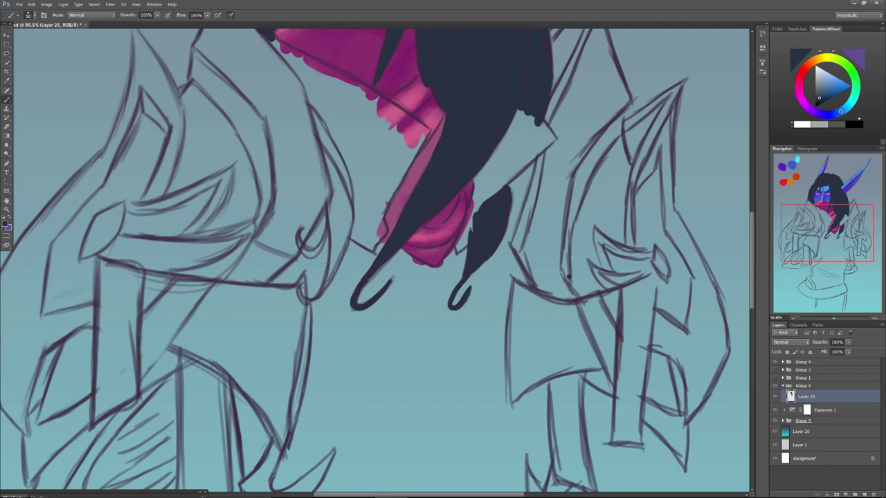
# Block in the separate long lock hanging over the chest with dark navy, from its pointed top to the hooked tip and small side curl.
pyautogui.moveTo(300, 295)
pyautogui.mouseDown()
pyautogui.moveTo(323, 276)
pyautogui.moveTo(314, 295)
pyautogui.moveTo(327, 271)
pyautogui.moveTo(316, 289)
pyautogui.moveTo(334, 204)
pyautogui.mouseUp()
pyautogui.moveTo(325, 278); pyautogui.dragTo(329, 196)
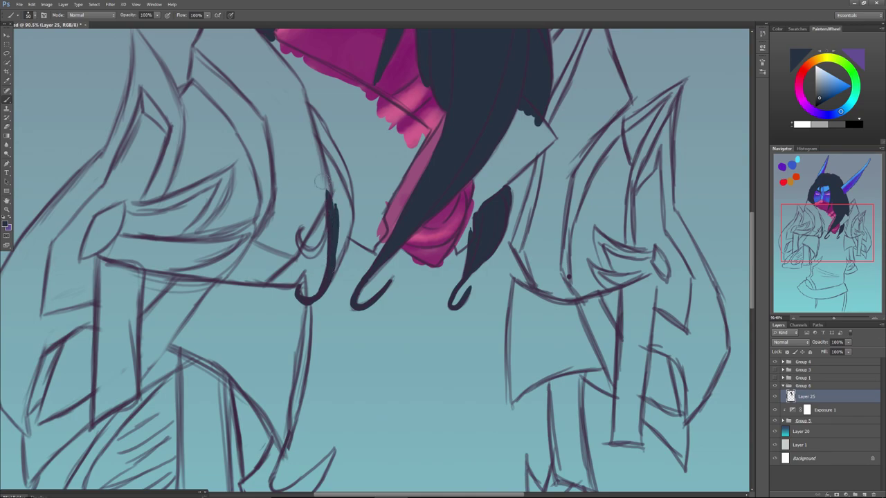
pyautogui.moveTo(329, 166); pyautogui.dragTo(331, 265)
pyautogui.moveTo(340, 224); pyautogui.dragTo(335, 270)
pyautogui.moveTo(348, 205); pyautogui.dragTo(339, 261)
pyautogui.moveTo(345, 189)
pyautogui.mouseDown()
pyautogui.moveTo(346, 236)
pyautogui.moveTo(345, 227)
pyautogui.mouseUp()
pyautogui.moveTo(335, 165)
pyautogui.mouseDown()
pyautogui.moveTo(339, 223)
pyautogui.moveTo(336, 183)
pyautogui.mouseUp()
pyautogui.moveTo(319, 130); pyautogui.dragTo(335, 185)
pyautogui.moveTo(331, 152); pyautogui.dragTo(349, 196)
pyautogui.moveTo(324, 129)
pyautogui.mouseDown()
pyautogui.moveTo(344, 178)
pyautogui.moveTo(312, 108)
pyautogui.moveTo(323, 149)
pyautogui.mouseUp()
pyautogui.moveTo(299, 100)
pyautogui.mouseDown()
pyautogui.moveTo(319, 141)
pyautogui.moveTo(315, 112)
pyautogui.moveTo(293, 88)
pyautogui.mouseUp()
pyautogui.hotkey('ctrl', 'z')
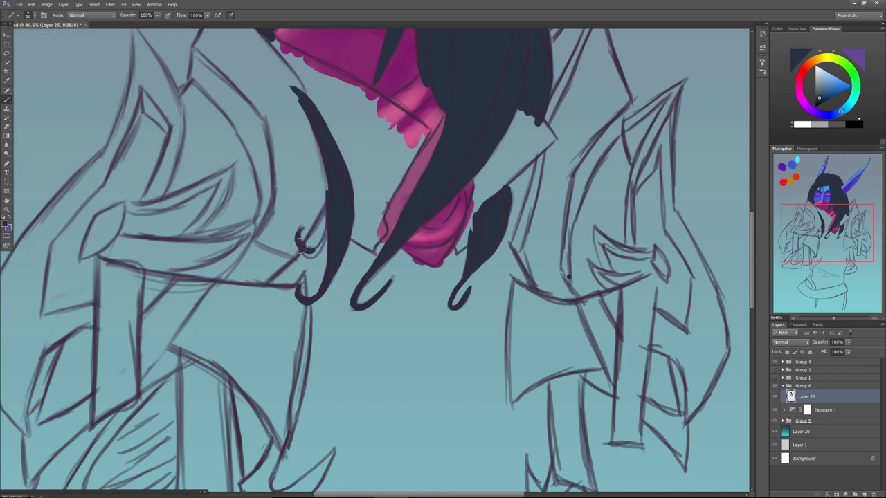
pyautogui.moveTo(306, 250)
pyautogui.mouseDown()
pyautogui.moveTo(323, 239)
pyautogui.moveTo(315, 255)
pyautogui.mouseUp()
# Lock the hair layer's transparent pixels and choose a soft round brush at 145 px with 0% hardness.
pyautogui.moveTo(815, 220); pyautogui.dragTo(814, 211)
pyautogui.moveTo(833, 318); pyautogui.dragTo(833, 323)
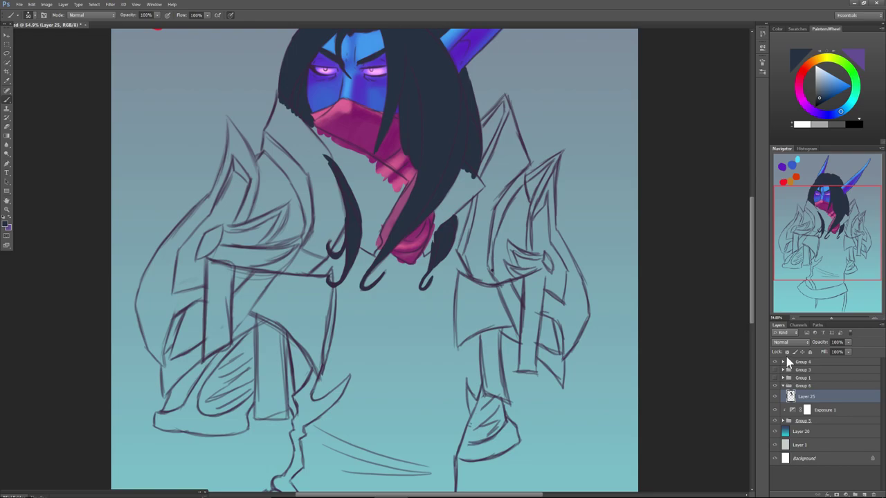
pyautogui.moveTo(817, 216); pyautogui.dragTo(816, 188)
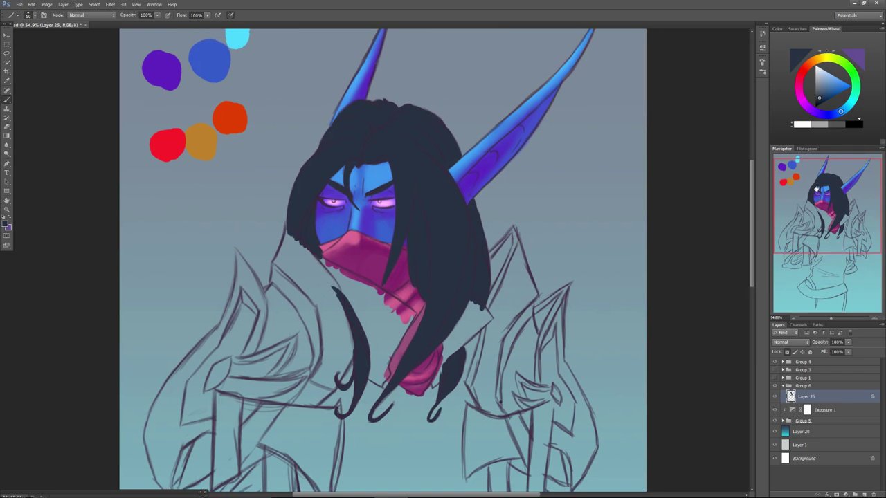
pyautogui.rightClick(401, 291)
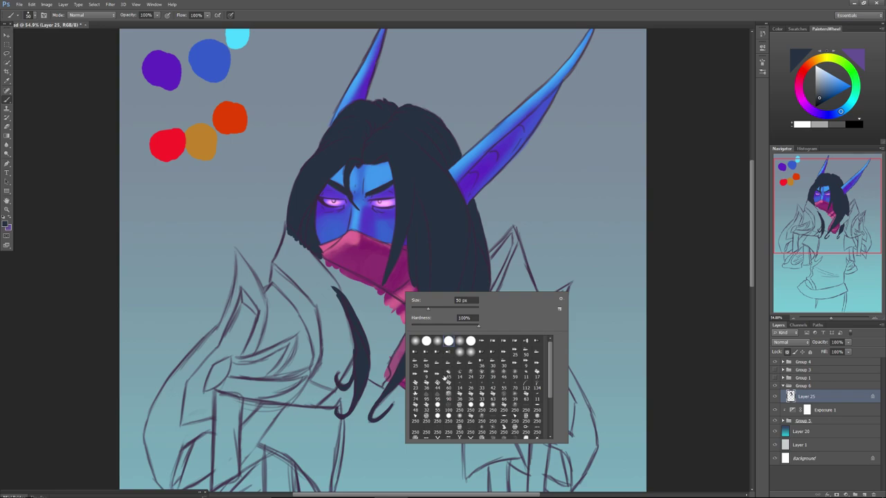
pyautogui.click(459, 420)
pyautogui.press('Return')
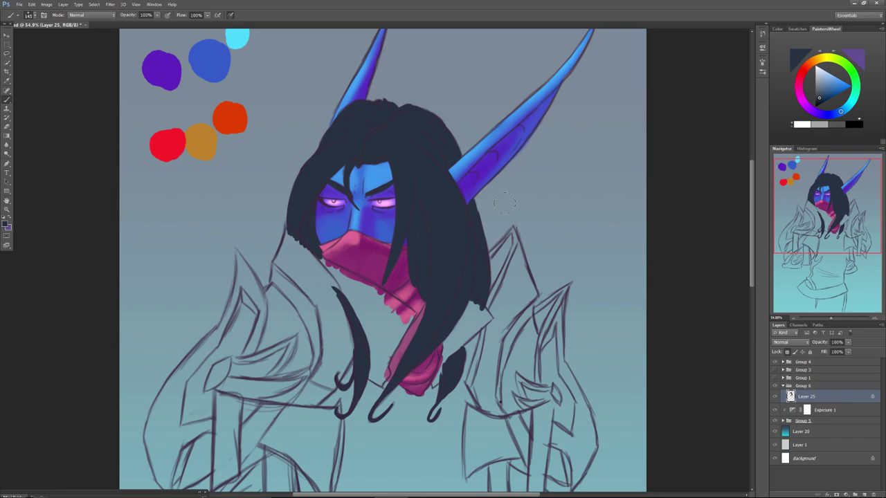
# Shade the hair with a dark purple, reducing the brush to 68 px for the shadows between strands and on the short lock.
pyautogui.moveTo(840, 112)
pyautogui.mouseDown()
pyautogui.moveTo(821, 116)
pyautogui.moveTo(822, 104)
pyautogui.mouseUp()
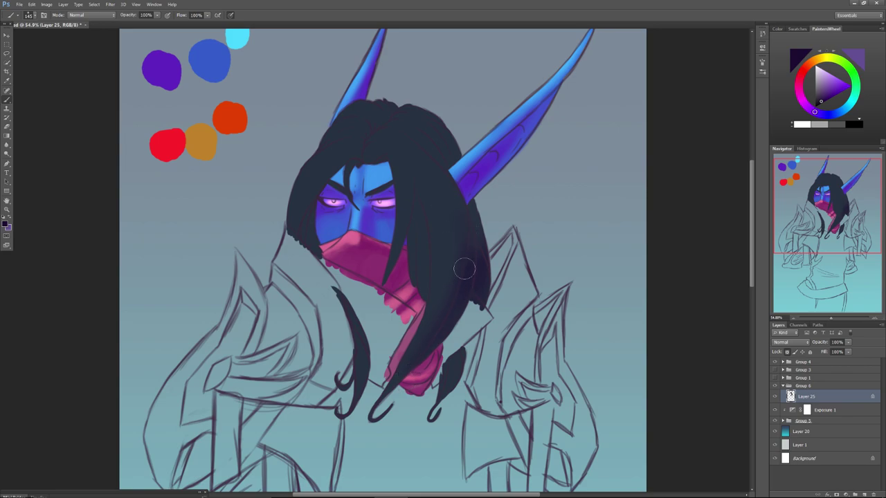
pyautogui.moveTo(420, 118); pyautogui.dragTo(410, 125)
pyautogui.rightClick(436, 219)
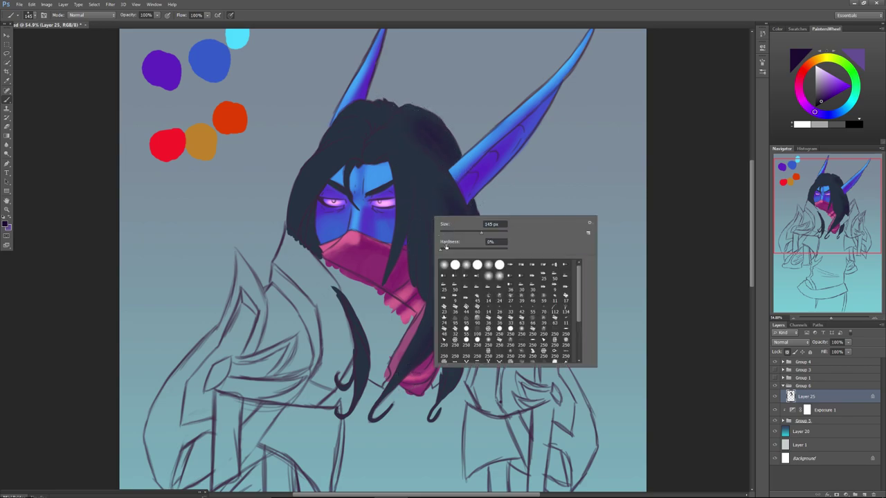
pyautogui.moveTo(474, 234); pyautogui.dragTo(461, 232)
pyautogui.click(412, 168)
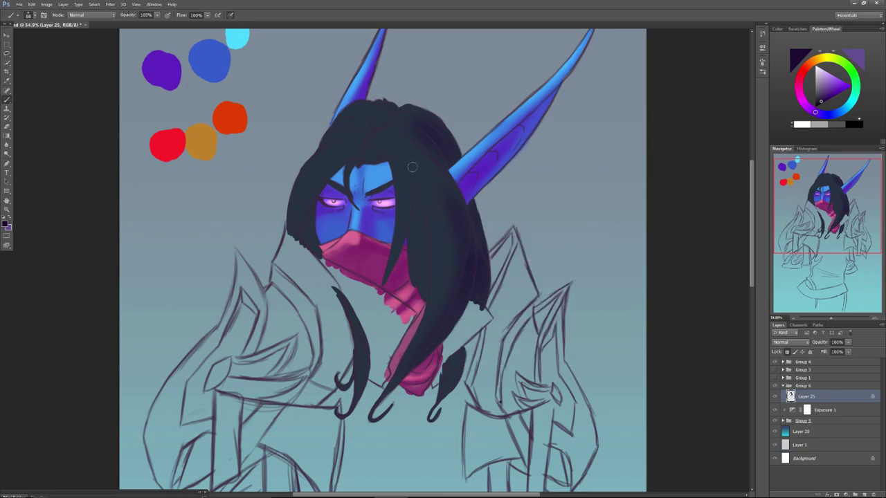
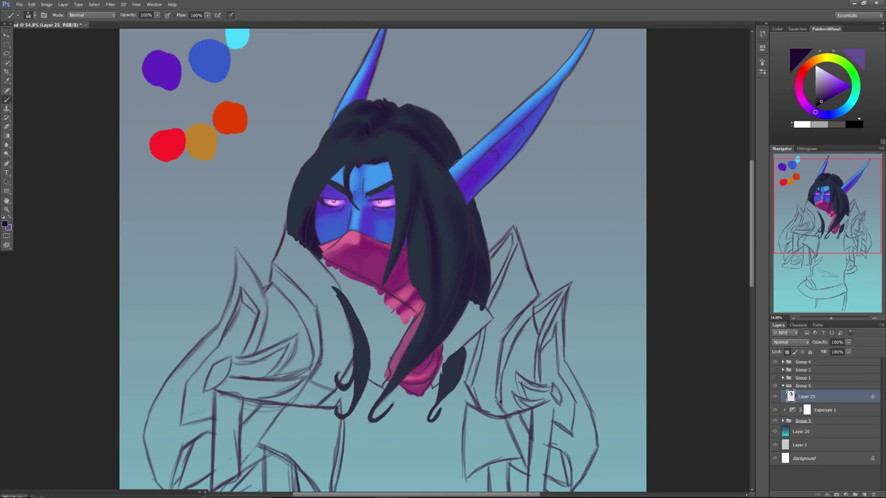
pyautogui.moveTo(447, 375); pyautogui.dragTo(443, 390)
# Blend the shadows of the long side hair using navy and purple tones sampled from the hair, with the brush at 62 px.
pyautogui.rightClick(447, 232)
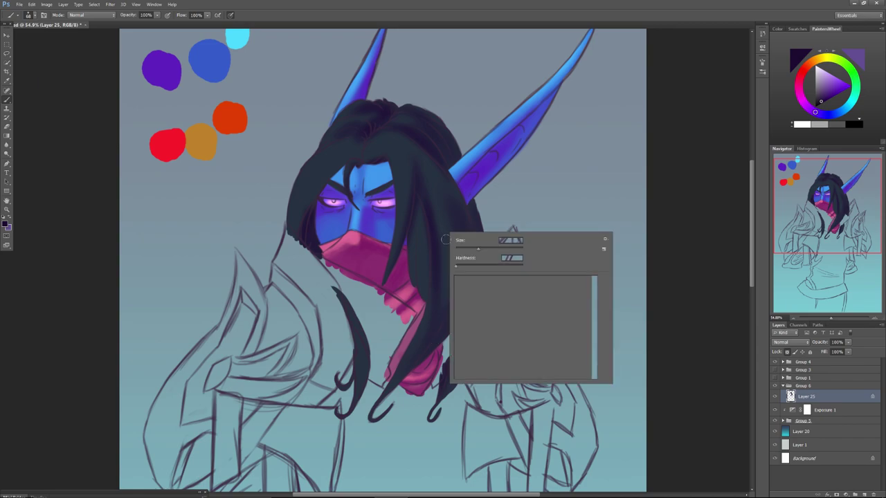
pyautogui.keyDown('alt'); pyautogui.click(436, 186); pyautogui.keyUp('alt')
pyautogui.keyDown('alt'); pyautogui.click(438, 188); pyautogui.keyUp('alt')
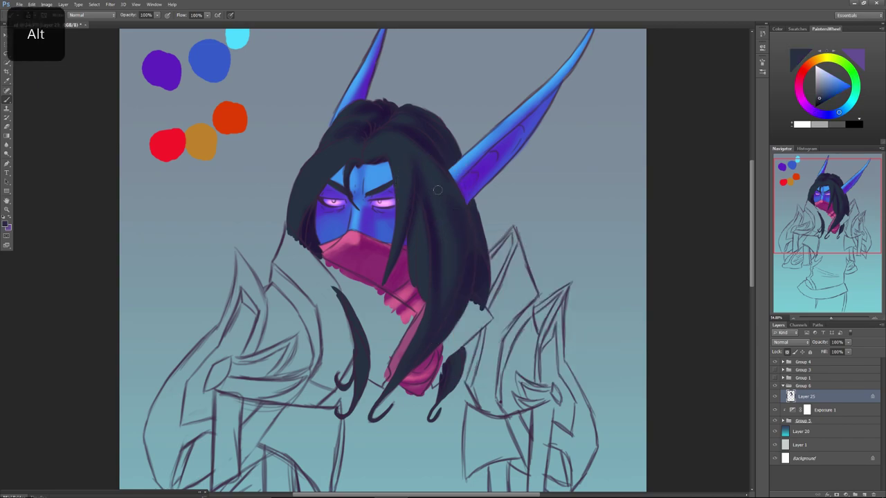
pyautogui.keyDown('alt'); pyautogui.click(440, 241); pyautogui.keyUp('alt')
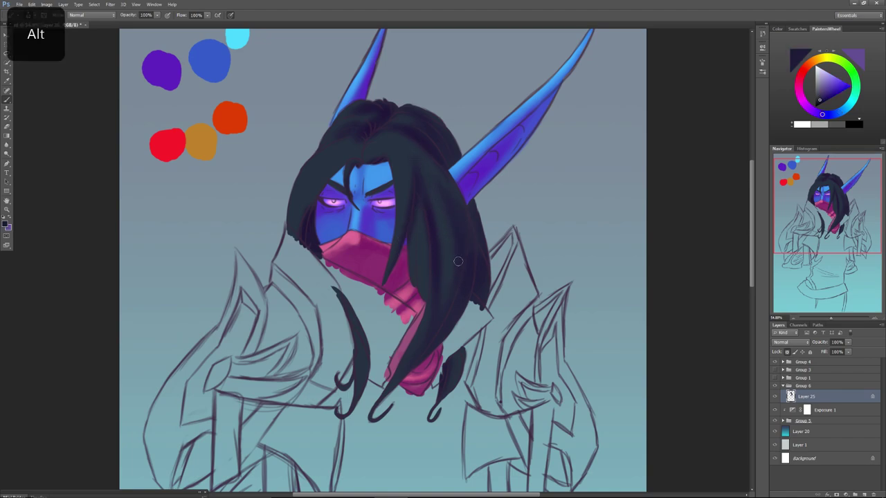
pyautogui.keyDown('alt'); pyautogui.click(447, 230); pyautogui.keyUp('alt')
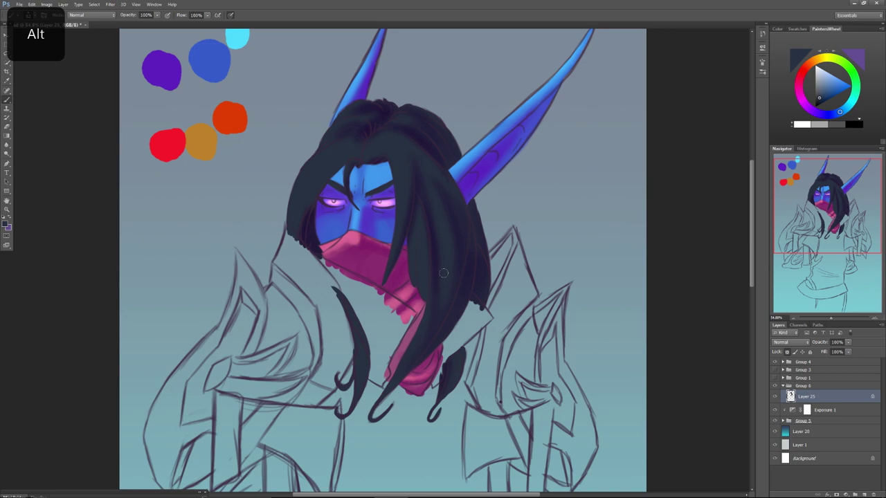
pyautogui.keyDown('alt'); pyautogui.click(438, 312); pyautogui.keyUp('alt')
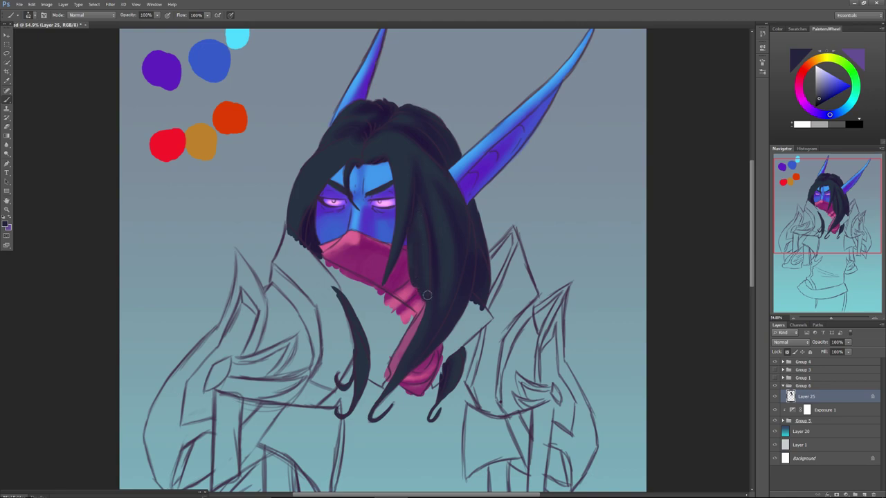
pyautogui.press('alt')
pyautogui.keyDown('alt'); pyautogui.click(428, 229); pyautogui.keyUp('alt')
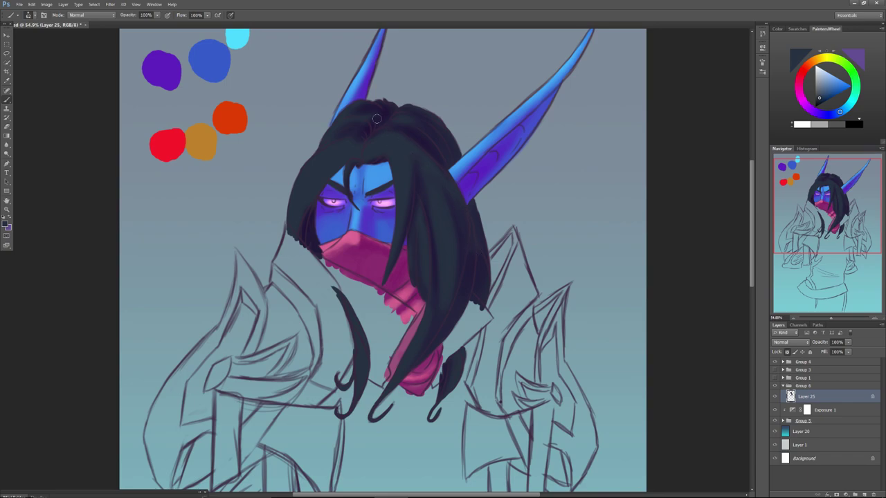
# Refine the shading around the crown parting and down the inner side hair with sampled hair tones.
pyautogui.keyDown('alt'); pyautogui.click(394, 141); pyautogui.keyUp('alt')
pyautogui.press('alt')
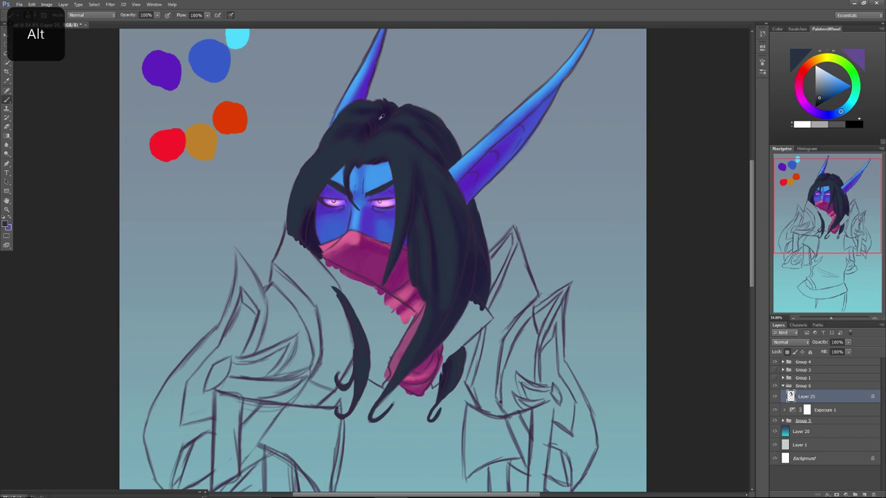
pyautogui.keyDown('alt'); pyautogui.click(387, 115); pyautogui.keyUp('alt')
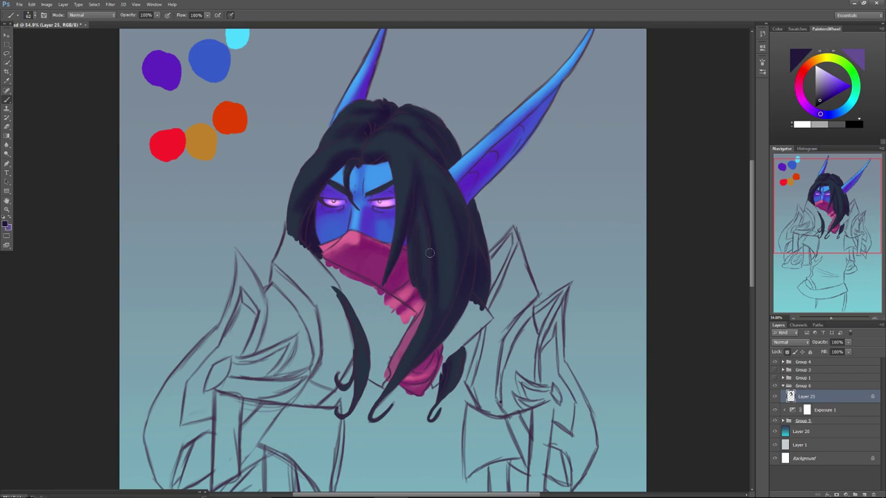
pyautogui.moveTo(422, 288); pyautogui.dragTo(417, 284)
# Shade the long chest lock and the hair framing the far side of the face with sampled hair tones.
pyautogui.keyDown('alt'); pyautogui.click(359, 371); pyautogui.keyUp('alt')
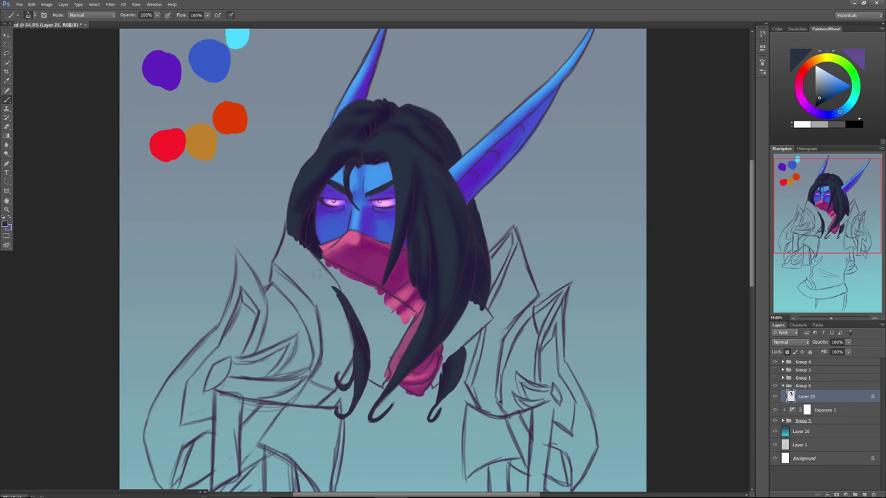
pyautogui.keyDown('alt'); pyautogui.click(297, 193); pyautogui.keyUp('alt')
pyautogui.keyDown('alt'); pyautogui.click(319, 165); pyautogui.keyUp('alt')
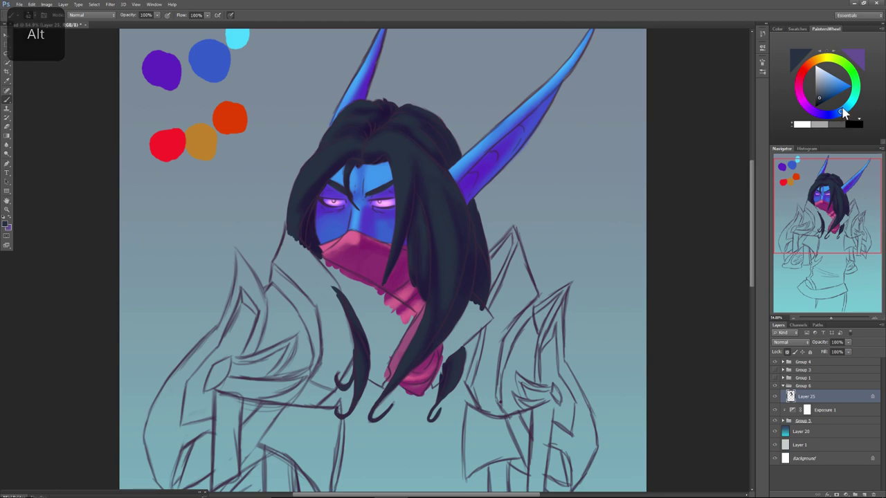
# Pick a muted teal and paint highlights on the crown and front hair, reducing the brush size for the hair's outer edge.
pyautogui.moveTo(842, 111)
pyautogui.mouseDown()
pyautogui.moveTo(850, 106)
pyautogui.moveTo(819, 93)
pyautogui.moveTo(825, 87)
pyautogui.moveTo(850, 103)
pyautogui.moveTo(828, 86)
pyautogui.mouseUp()
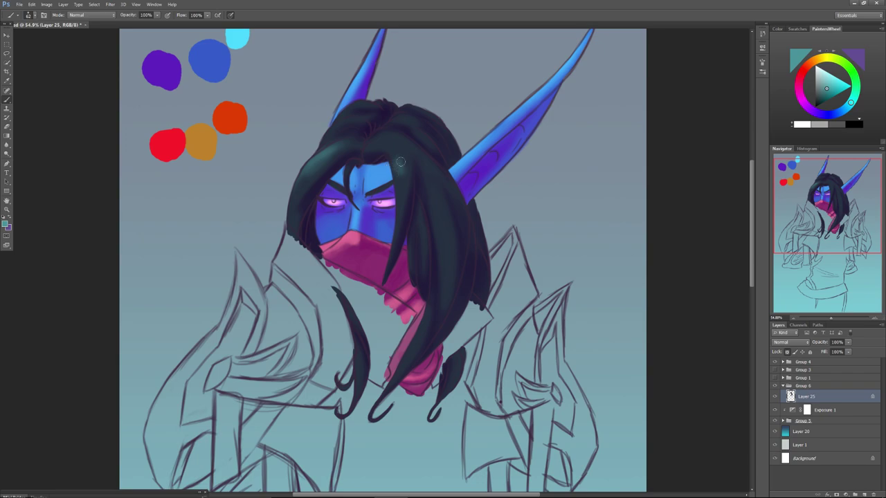
pyautogui.moveTo(425, 169)
pyautogui.mouseDown()
pyautogui.moveTo(444, 217)
pyautogui.moveTo(425, 170)
pyautogui.moveTo(440, 271)
pyautogui.moveTo(398, 159)
pyautogui.moveTo(445, 182)
pyautogui.moveTo(459, 199)
pyautogui.moveTo(441, 173)
pyautogui.mouseUp()
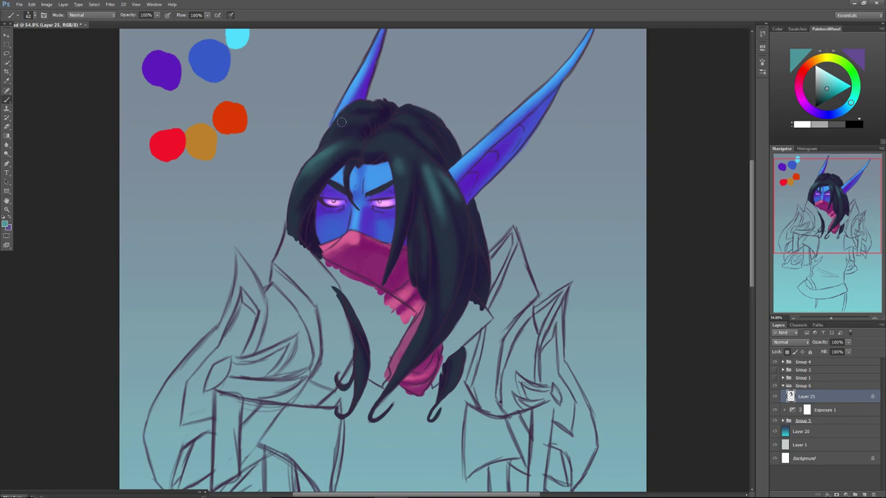
pyautogui.rightClick(287, 197)
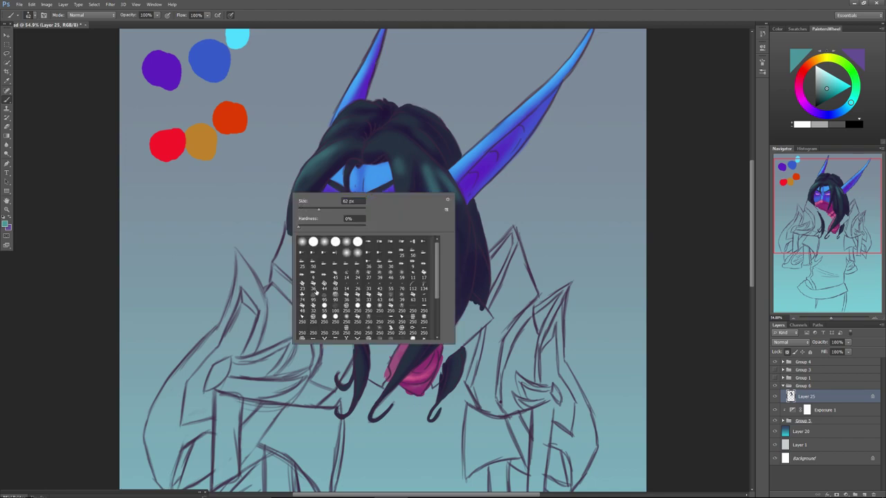
pyautogui.click(304, 210)
pyautogui.click(306, 209)
pyautogui.click(292, 195)
pyautogui.moveTo(290, 199); pyautogui.dragTo(288, 232)
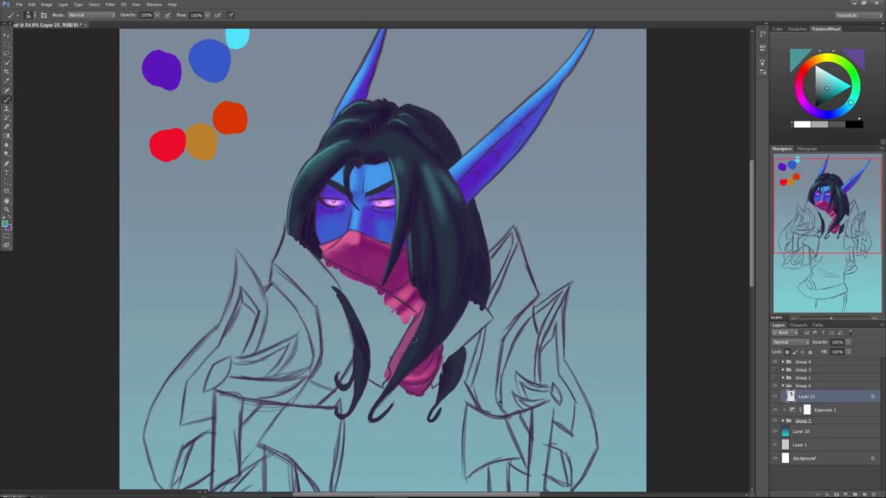
# Paint thin teal highlights along the long side lock, down to its tip, and on the small curled chest lock.
pyautogui.moveTo(416, 332)
pyautogui.mouseDown()
pyautogui.moveTo(387, 387)
pyautogui.moveTo(428, 301)
pyautogui.mouseUp()
pyautogui.moveTo(409, 353)
pyautogui.mouseDown()
pyautogui.moveTo(422, 321)
pyautogui.moveTo(435, 253)
pyautogui.mouseUp()
pyautogui.moveTo(423, 326); pyautogui.dragTo(429, 237)
pyautogui.moveTo(430, 297); pyautogui.dragTo(432, 233)
pyautogui.moveTo(433, 281); pyautogui.dragTo(417, 186)
pyautogui.moveTo(435, 249); pyautogui.dragTo(416, 187)
pyautogui.moveTo(417, 336); pyautogui.dragTo(389, 382)
pyautogui.moveTo(355, 356)
pyautogui.mouseDown()
pyautogui.moveTo(354, 388)
pyautogui.moveTo(336, 414)
pyautogui.moveTo(357, 367)
pyautogui.mouseUp()
pyautogui.moveTo(356, 401); pyautogui.dragTo(358, 349)
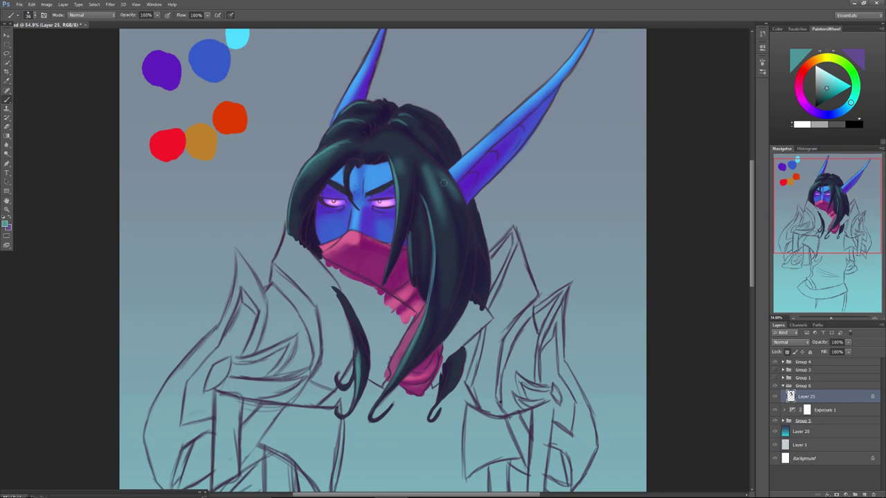
pyautogui.moveTo(447, 258); pyautogui.dragTo(439, 197)
# Move the hair's Layer 25 into Group 5 and add a new layer at the top of Group 6.
pyautogui.click(782, 421)
pyautogui.moveTo(808, 396); pyautogui.dragTo(801, 429)
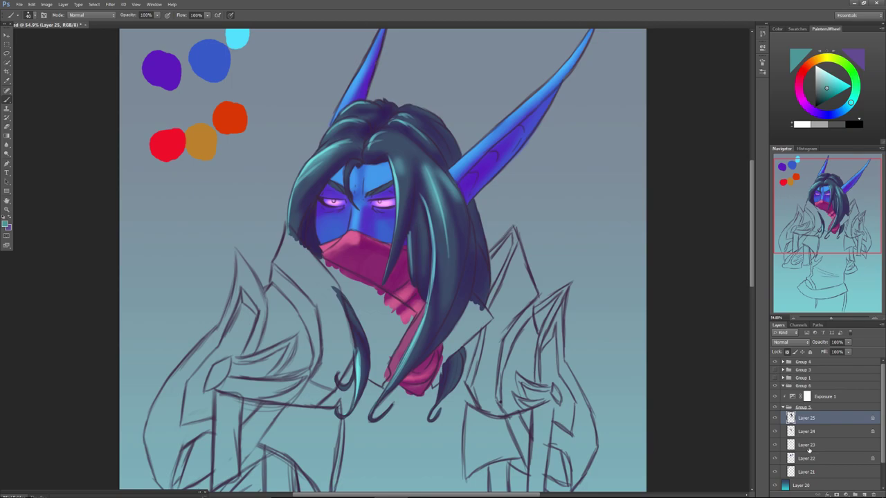
pyautogui.click(794, 388)
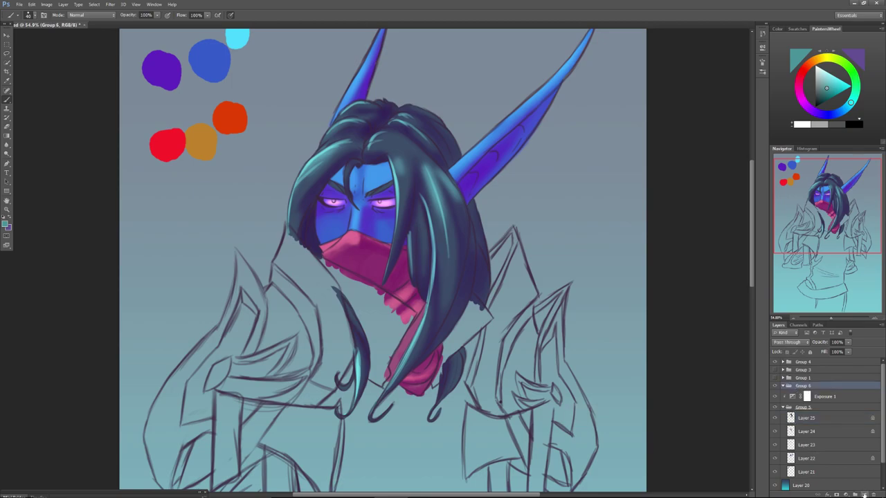
pyautogui.click(863, 494)
# Set the hard brush to 54 px and mix a muted light purple as the base color for the torso.
pyautogui.scroll(-3, 380, 263)
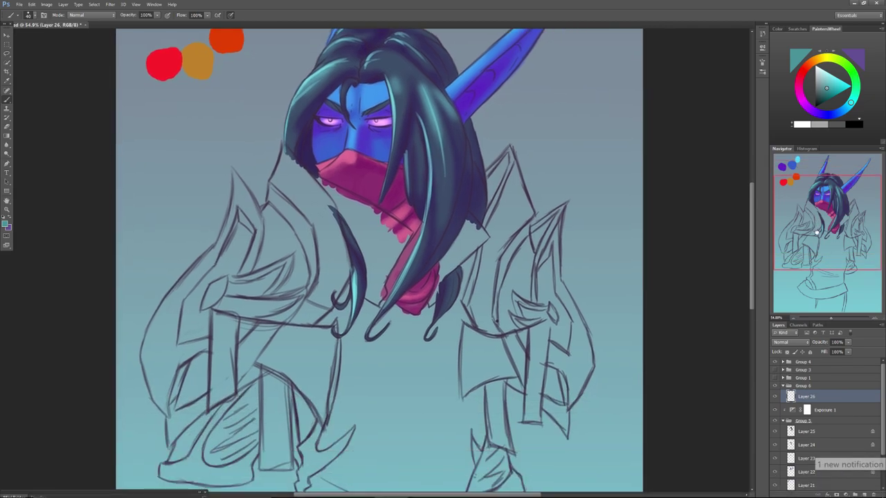
pyautogui.rightClick(293, 283)
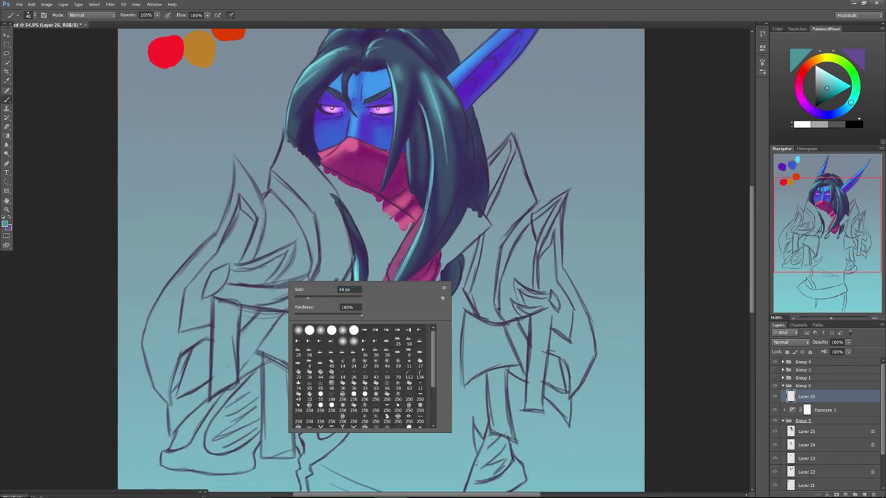
pyautogui.moveTo(307, 298); pyautogui.dragTo(312, 299)
pyautogui.click(292, 272)
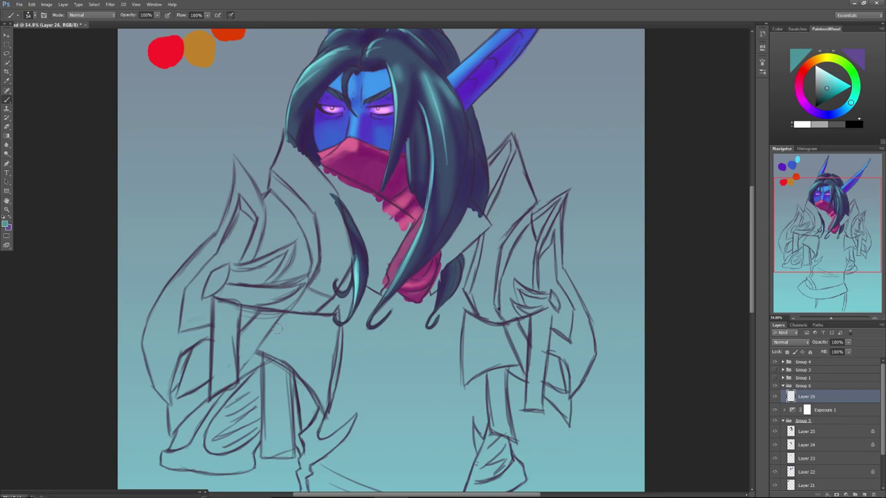
pyautogui.click(808, 108)
pyautogui.moveTo(827, 88); pyautogui.dragTo(821, 90)
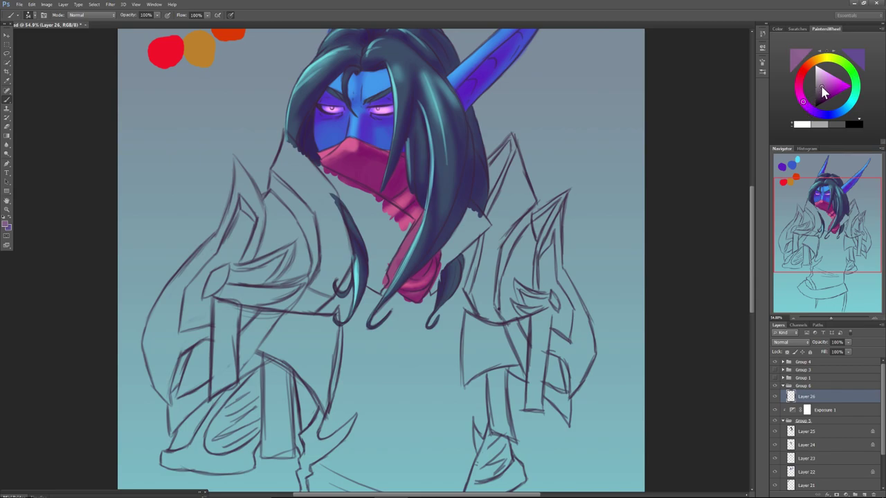
pyautogui.moveTo(512, 297); pyautogui.dragTo(491, 237)
pyautogui.moveTo(804, 105); pyautogui.dragTo(812, 112)
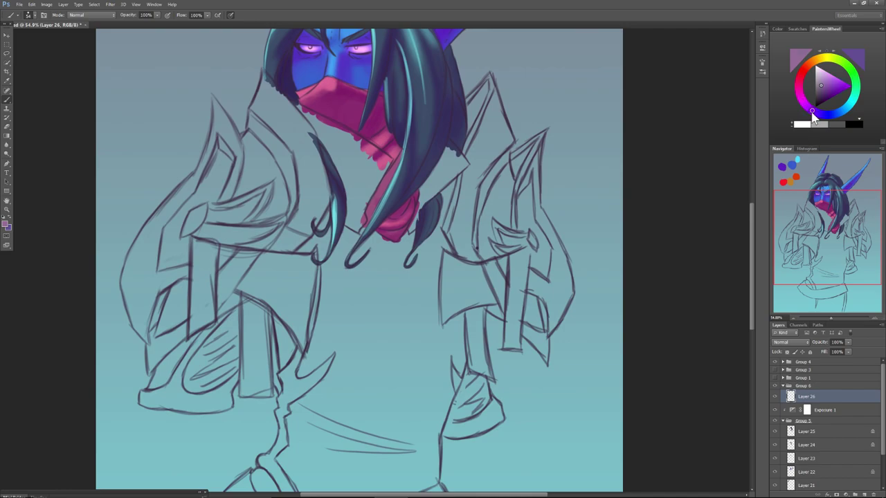
pyautogui.click(821, 85)
# Move Layer 26 out of Group 6 so it sits below Group 5 and directly above Layer 20.
pyautogui.moveTo(884, 426); pyautogui.dragTo(884, 457)
pyautogui.moveTo(883, 457); pyautogui.dragTo(884, 445)
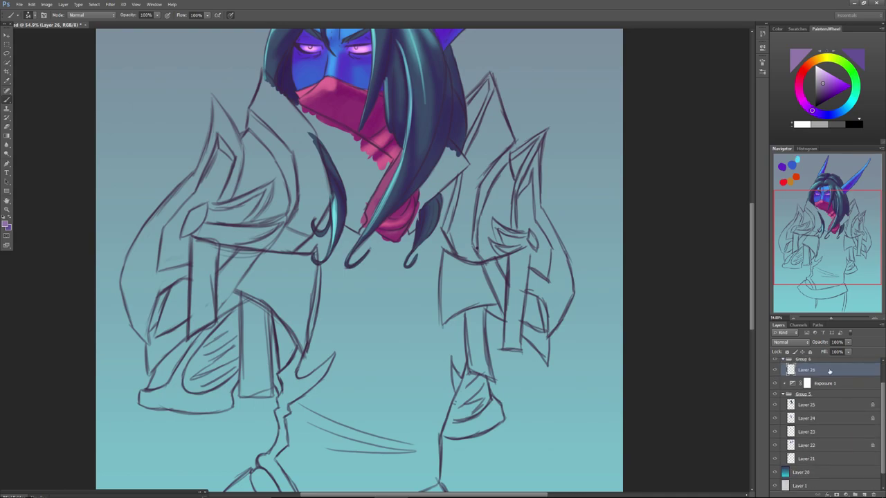
pyautogui.moveTo(806, 371); pyautogui.dragTo(793, 462)
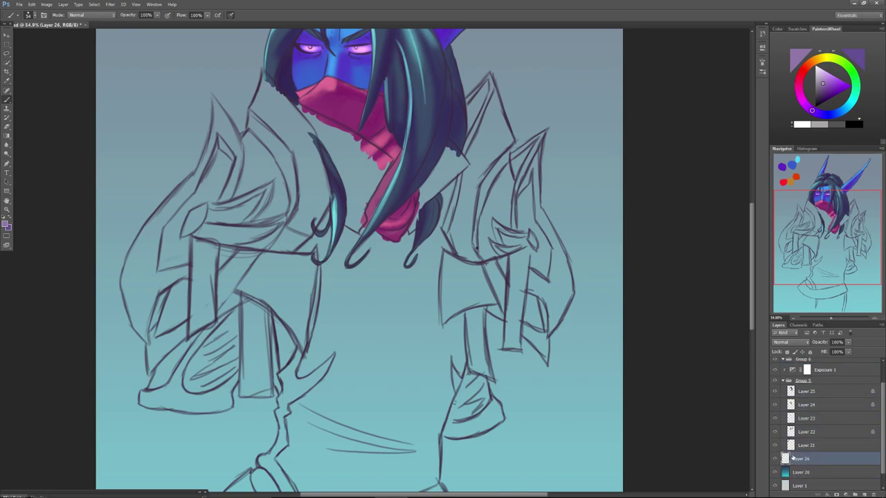
# Enlarge the brush to 145 px and block in the torso from the neckline to the belt with the muted purple.
pyautogui.moveTo(814, 238); pyautogui.dragTo(810, 260)
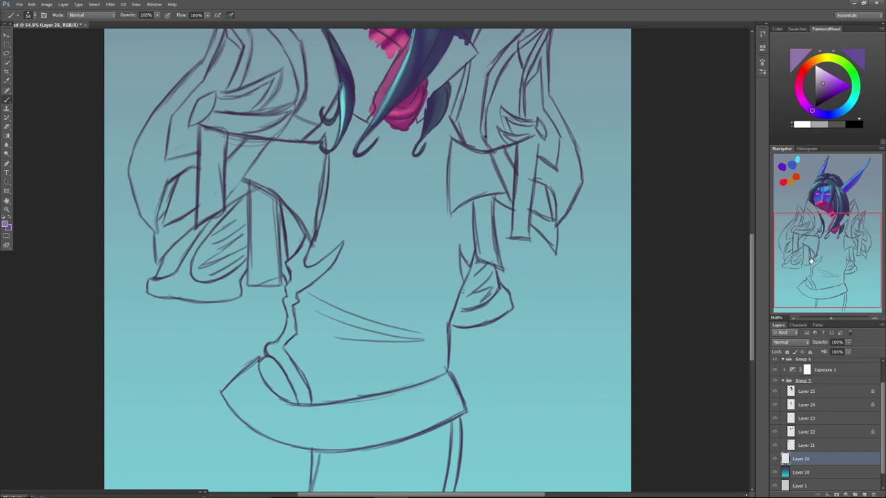
pyautogui.rightClick(325, 193)
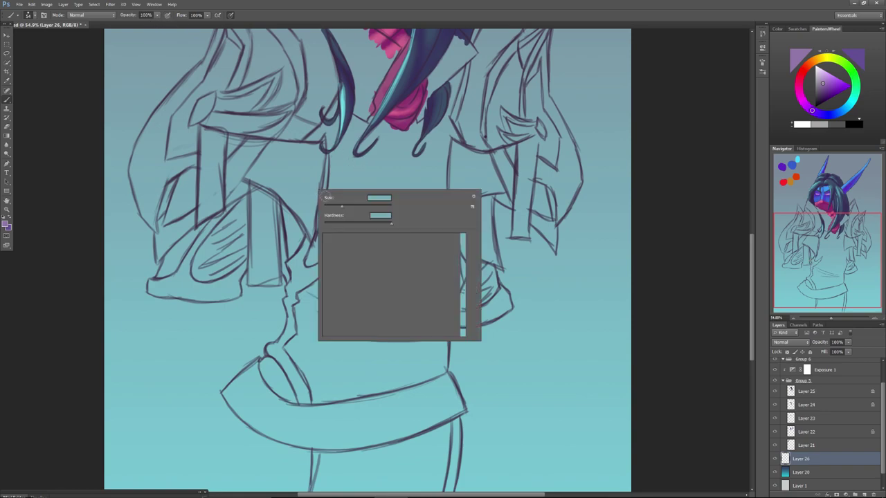
pyautogui.moveTo(325, 128)
pyautogui.mouseDown()
pyautogui.moveTo(309, 144)
pyautogui.moveTo(324, 127)
pyautogui.moveTo(345, 144)
pyautogui.moveTo(358, 123)
pyautogui.moveTo(405, 135)
pyautogui.moveTo(410, 147)
pyautogui.moveTo(416, 124)
pyautogui.moveTo(420, 135)
pyautogui.moveTo(434, 124)
pyautogui.moveTo(453, 141)
pyautogui.moveTo(430, 115)
pyautogui.mouseUp()
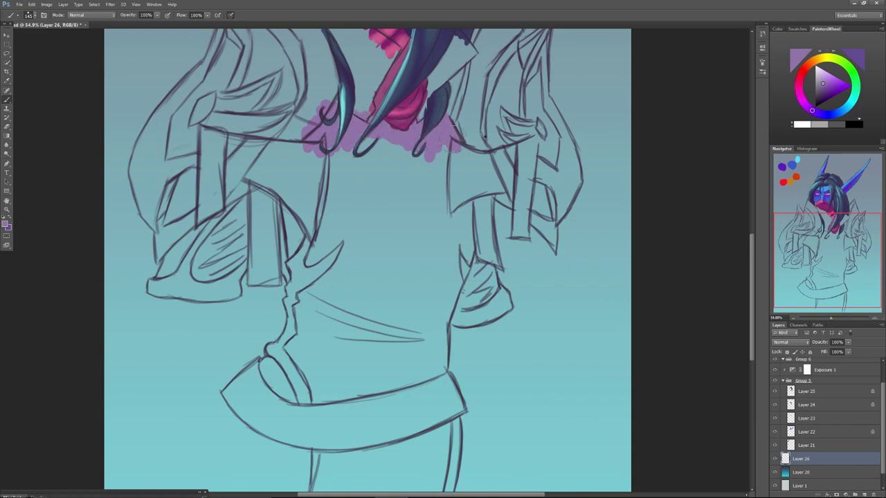
pyautogui.moveTo(408, 149)
pyautogui.mouseDown()
pyautogui.moveTo(370, 156)
pyautogui.moveTo(423, 155)
pyautogui.moveTo(453, 173)
pyautogui.moveTo(451, 241)
pyautogui.mouseUp()
pyautogui.moveTo(441, 317)
pyautogui.mouseDown()
pyautogui.moveTo(471, 228)
pyautogui.moveTo(442, 297)
pyautogui.moveTo(426, 166)
pyautogui.moveTo(390, 141)
pyautogui.moveTo(363, 235)
pyautogui.moveTo(342, 155)
pyautogui.moveTo(329, 239)
pyautogui.mouseUp()
pyautogui.moveTo(434, 245)
pyautogui.mouseDown()
pyautogui.moveTo(424, 269)
pyautogui.moveTo(401, 279)
pyautogui.moveTo(358, 258)
pyautogui.moveTo(339, 241)
pyautogui.moveTo(329, 174)
pyautogui.moveTo(315, 245)
pyautogui.moveTo(336, 323)
pyautogui.moveTo(368, 314)
pyautogui.moveTo(404, 253)
pyautogui.moveTo(417, 361)
pyautogui.moveTo(441, 385)
pyautogui.moveTo(443, 337)
pyautogui.moveTo(433, 395)
pyautogui.moveTo(425, 401)
pyautogui.moveTo(394, 337)
pyautogui.moveTo(351, 425)
pyautogui.moveTo(336, 328)
pyautogui.moveTo(311, 361)
pyautogui.moveTo(306, 356)
pyautogui.moveTo(311, 293)
pyautogui.moveTo(298, 363)
pyautogui.moveTo(308, 380)
pyautogui.moveTo(292, 362)
pyautogui.moveTo(285, 380)
pyautogui.moveTo(295, 346)
pyautogui.moveTo(287, 367)
pyautogui.moveTo(287, 349)
pyautogui.moveTo(283, 361)
pyautogui.moveTo(269, 349)
pyautogui.moveTo(298, 320)
pyautogui.moveTo(275, 345)
pyautogui.moveTo(295, 320)
pyautogui.moveTo(276, 337)
pyautogui.moveTo(289, 318)
pyautogui.moveTo(282, 294)
pyautogui.moveTo(306, 244)
pyautogui.mouseUp()
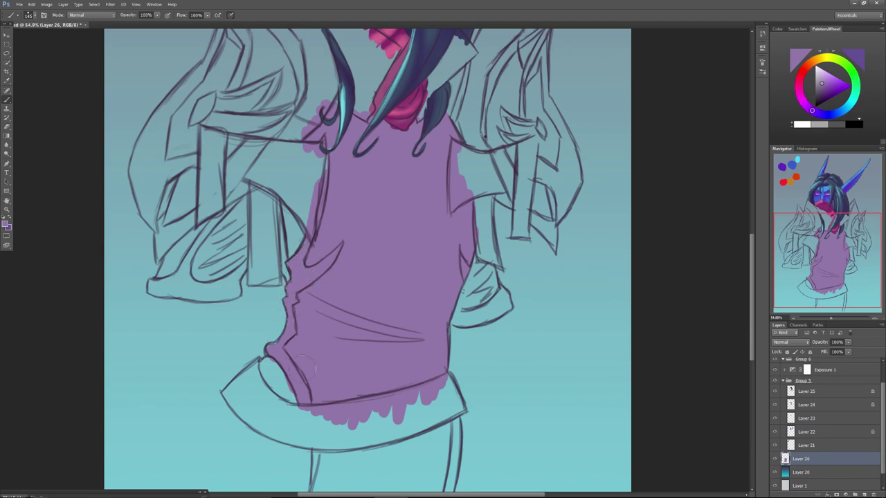
# Block in the area below the belt with the same muted purple, down to the canvas edge.
pyautogui.moveTo(825, 252); pyautogui.dragTo(820, 279)
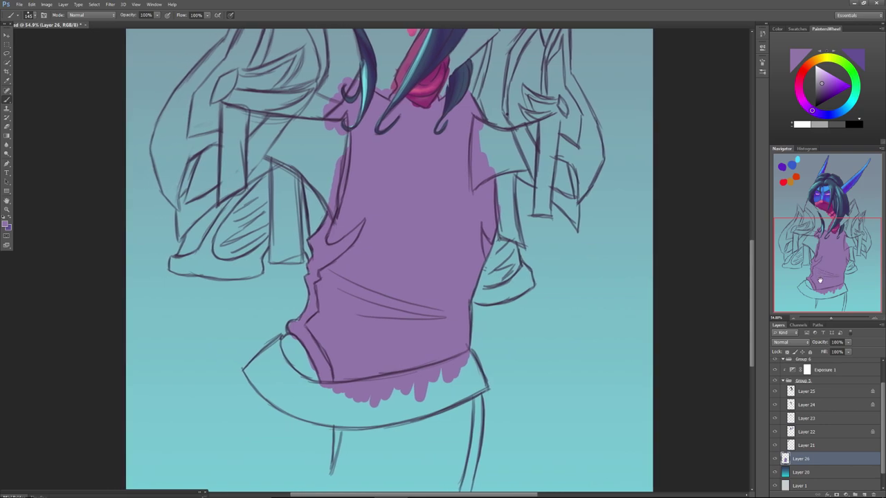
pyautogui.moveTo(339, 413); pyautogui.dragTo(335, 465)
pyautogui.moveTo(338, 424); pyautogui.dragTo(330, 483)
pyautogui.moveTo(339, 443); pyautogui.dragTo(333, 491)
pyautogui.moveTo(346, 408)
pyautogui.mouseDown()
pyautogui.moveTo(349, 492)
pyautogui.moveTo(363, 491)
pyautogui.mouseUp()
pyautogui.moveTo(384, 405)
pyautogui.mouseDown()
pyautogui.moveTo(381, 492)
pyautogui.moveTo(398, 485)
pyautogui.moveTo(426, 408)
pyautogui.moveTo(446, 484)
pyautogui.moveTo(464, 401)
pyautogui.moveTo(462, 431)
pyautogui.moveTo(479, 477)
pyautogui.moveTo(480, 415)
pyautogui.moveTo(469, 443)
pyautogui.mouseUp()
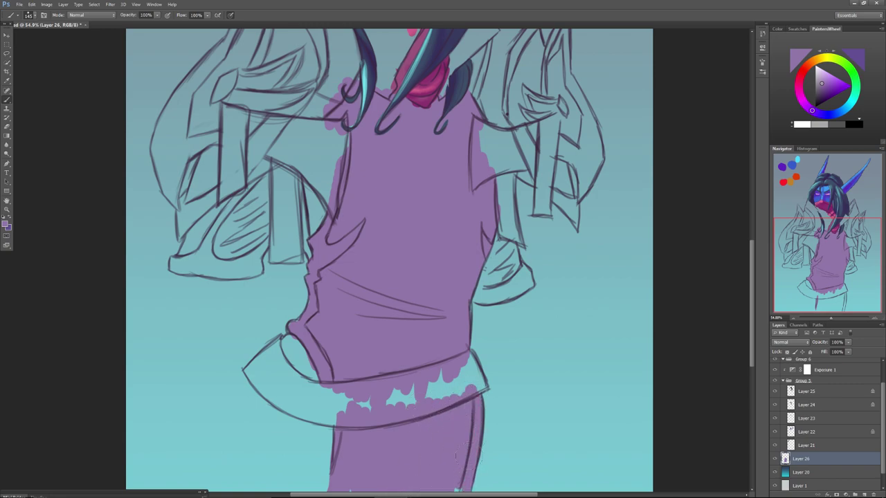
pyautogui.moveTo(424, 484)
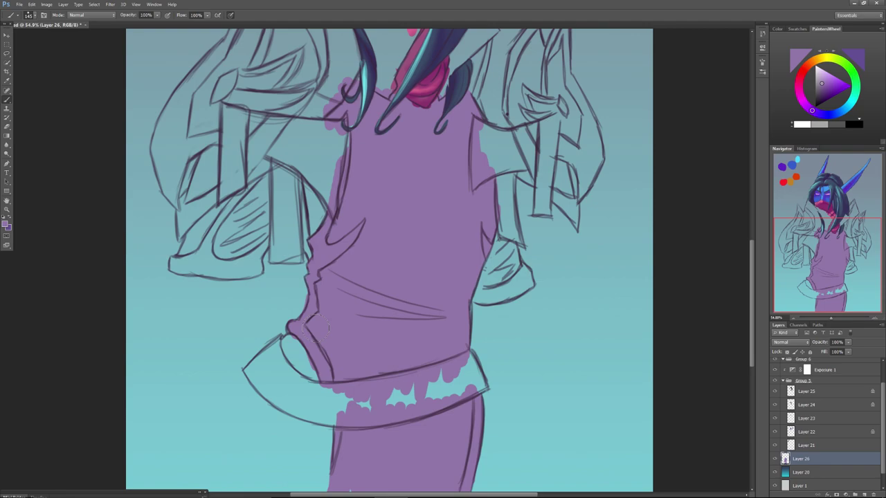
# Lock the transparent pixels of Layer 26 and refill the torso with a deeper purple using the Paint Bucket.
pyautogui.moveTo(799, 258); pyautogui.dragTo(806, 275)
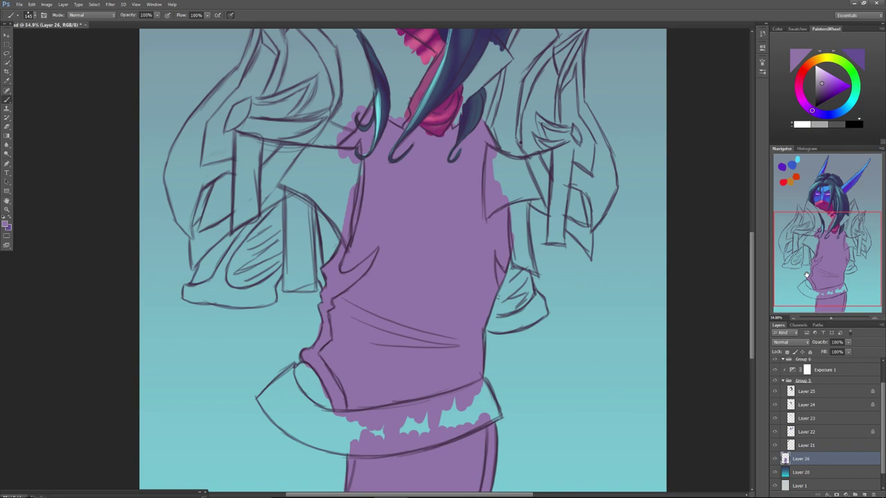
pyautogui.click(787, 353)
pyautogui.moveTo(822, 83); pyautogui.dragTo(826, 88)
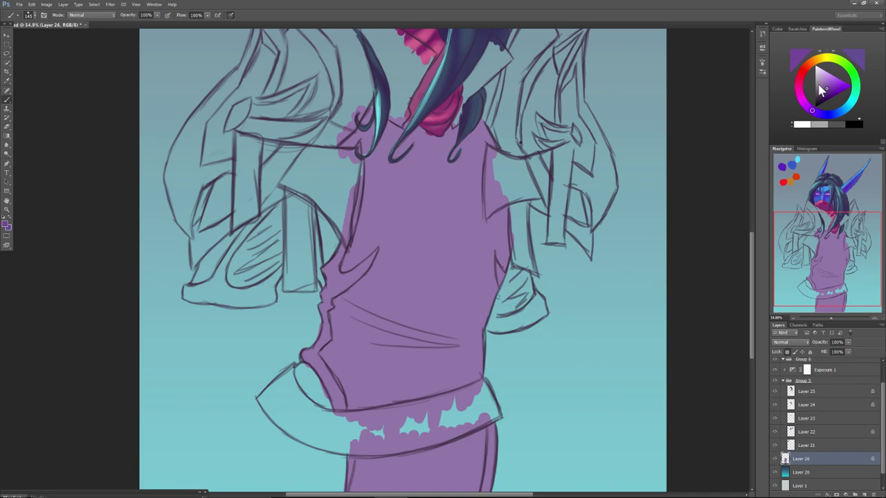
pyautogui.click(9, 136)
pyautogui.click(23, 141)
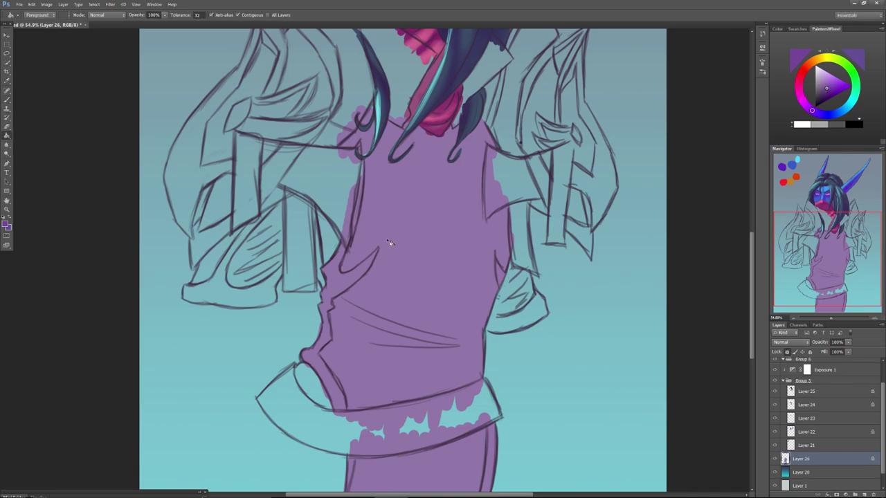
pyautogui.click(373, 267)
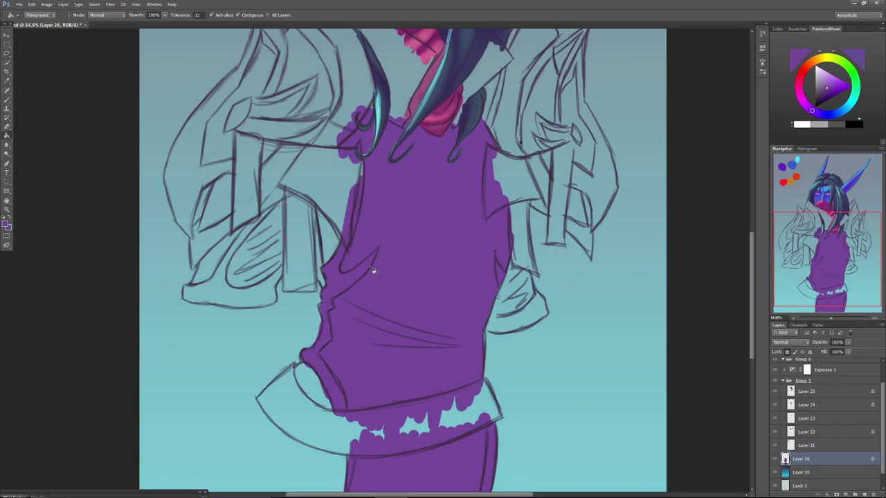
# Refill the torso with trial magenta-purple shades, finishing with a slightly less saturated one.
pyautogui.click(834, 87)
pyautogui.click(806, 105)
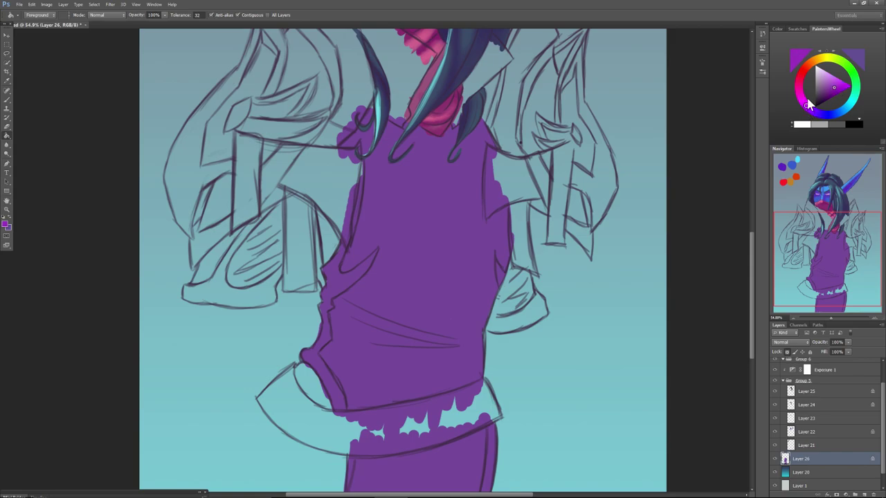
pyautogui.click(399, 200)
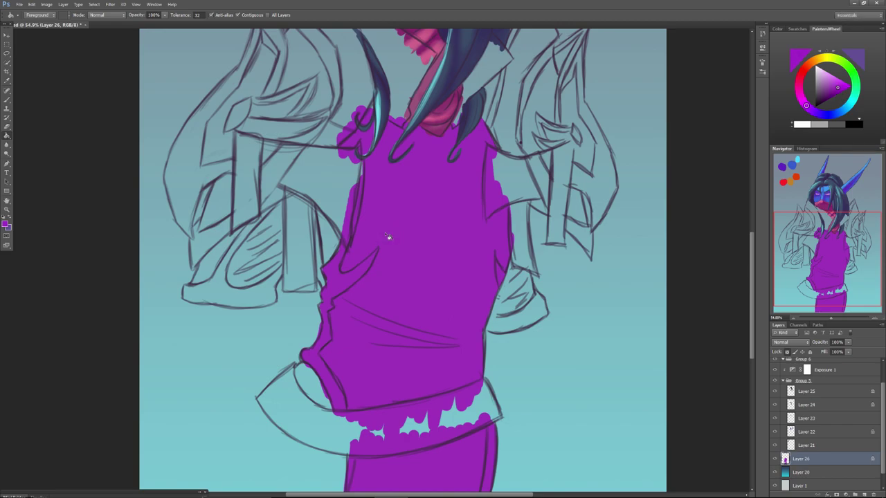
pyautogui.click(800, 91)
pyautogui.moveTo(802, 96)
pyautogui.mouseDown()
pyautogui.moveTo(807, 114)
pyautogui.moveTo(807, 105)
pyautogui.mouseUp()
pyautogui.moveTo(836, 88); pyautogui.dragTo(836, 90)
pyautogui.click(450, 231)
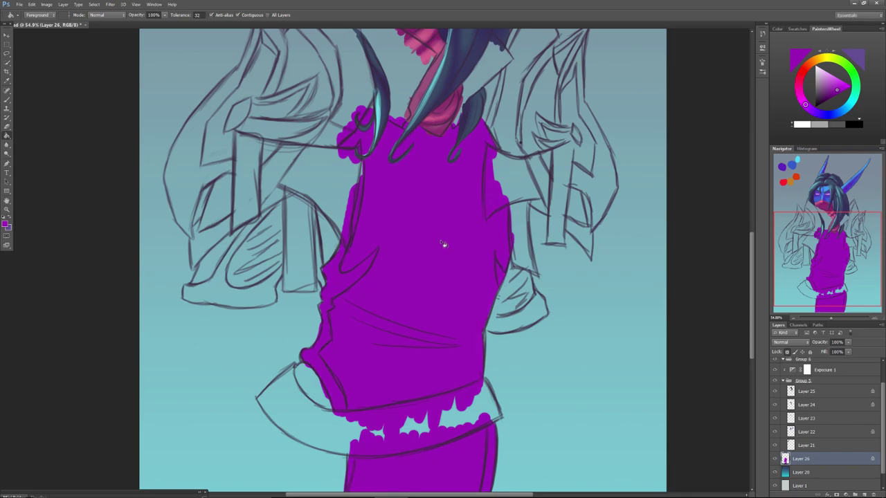
pyautogui.click(834, 91)
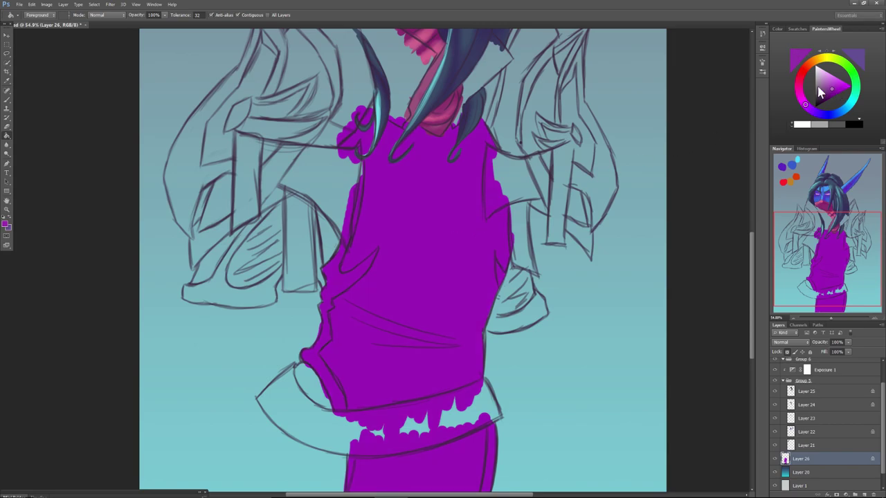
pyautogui.click(418, 277)
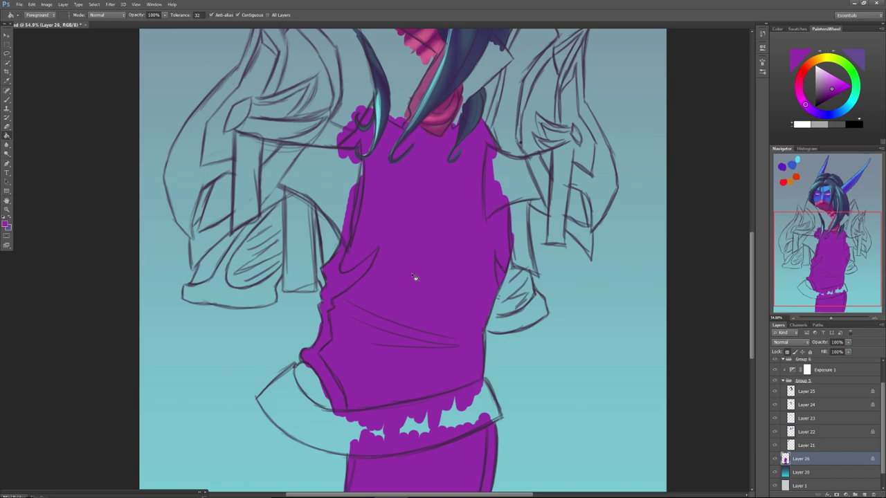
# Lighten the chest and upper torso with a brighter magenta using a soft 250 px brush.
pyautogui.click(7, 100)
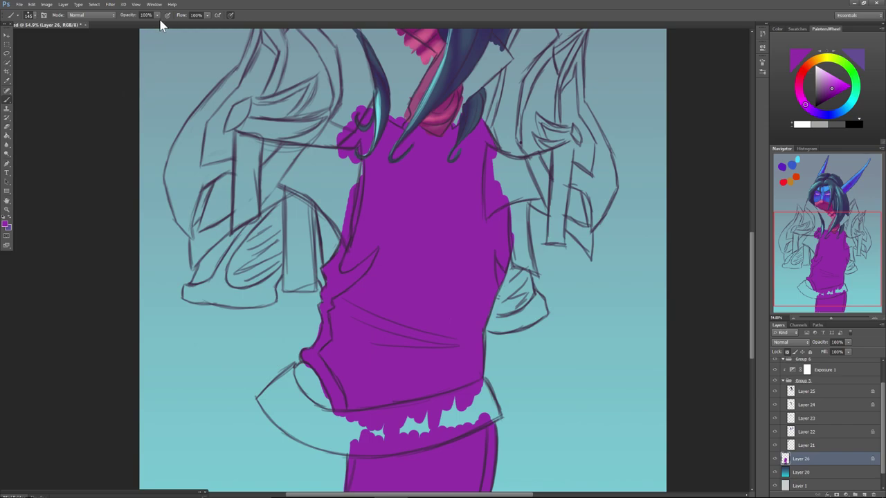
pyautogui.rightClick(323, 278)
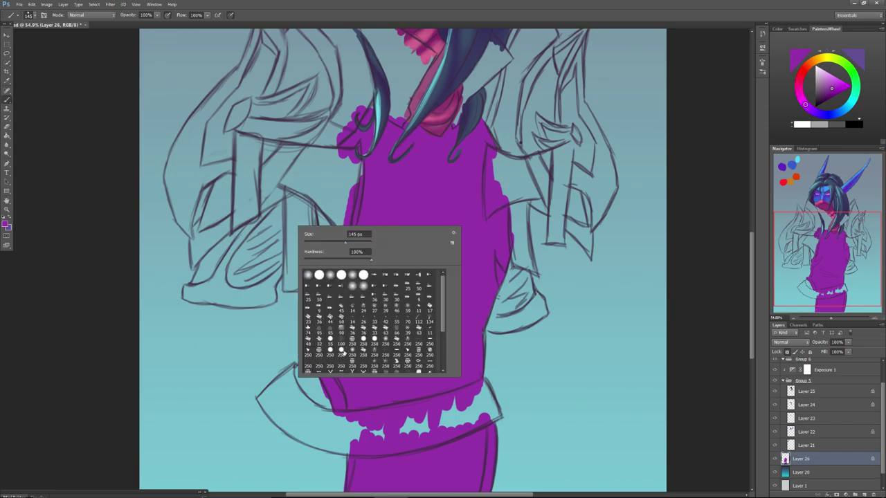
pyautogui.doubleClick(352, 355)
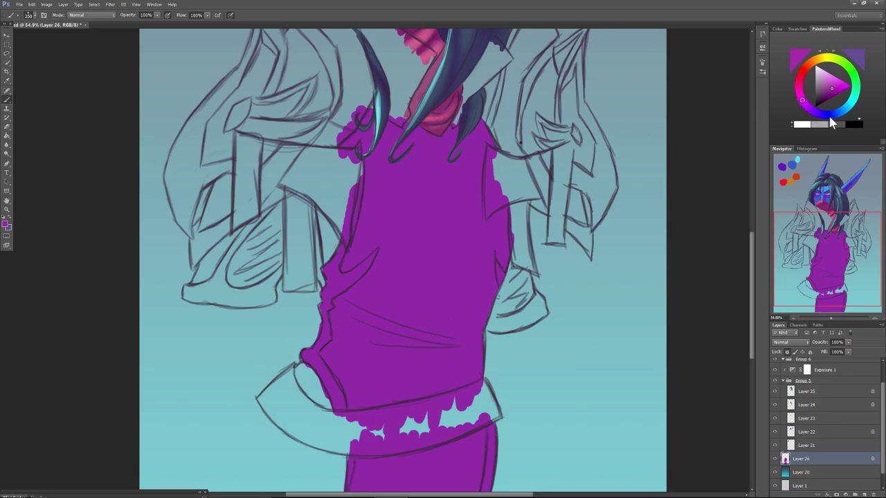
pyautogui.click(834, 84)
pyautogui.moveTo(477, 154)
pyautogui.mouseDown()
pyautogui.moveTo(441, 178)
pyautogui.moveTo(432, 159)
pyautogui.moveTo(398, 153)
pyautogui.mouseUp()
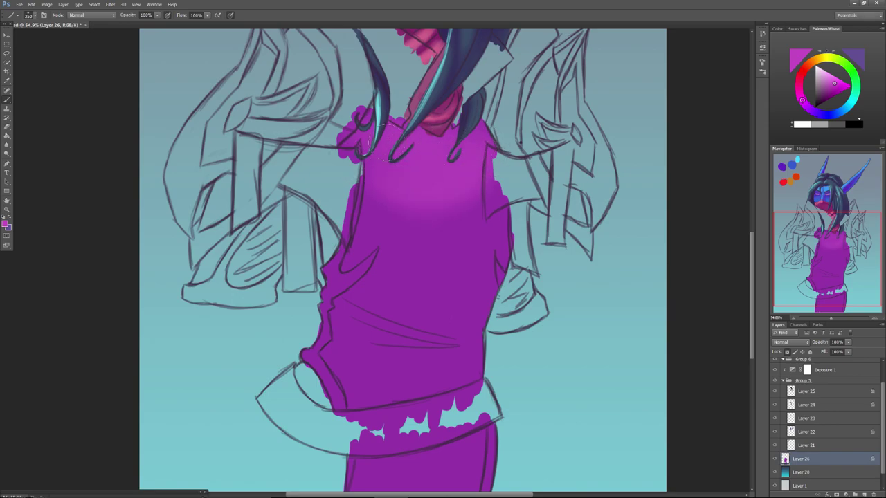
pyautogui.moveTo(391, 202)
pyautogui.mouseDown()
pyautogui.moveTo(434, 214)
pyautogui.moveTo(366, 230)
pyautogui.moveTo(472, 220)
pyautogui.moveTo(361, 236)
pyautogui.mouseUp()
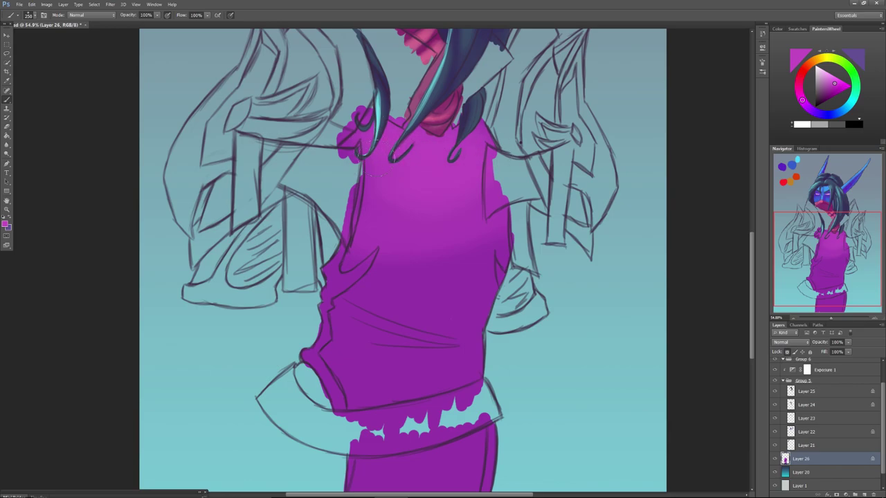
# Extend the bright magenta down to the midriff and darken the torso's hem above the belt with a deep violet.
pyautogui.moveTo(455, 241)
pyautogui.mouseDown()
pyautogui.moveTo(428, 253)
pyautogui.moveTo(372, 245)
pyautogui.moveTo(336, 263)
pyautogui.moveTo(484, 235)
pyautogui.moveTo(320, 257)
pyautogui.mouseUp()
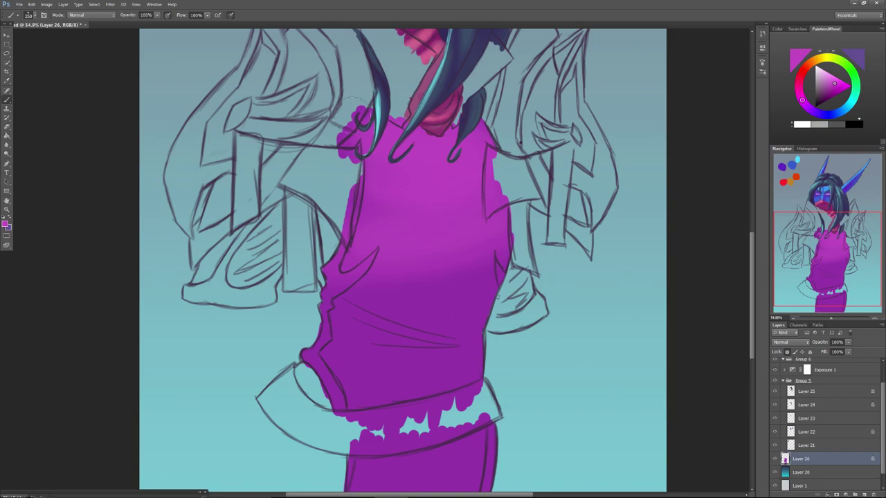
pyautogui.keyDown('alt'); pyautogui.click(440, 310); pyautogui.keyUp('alt')
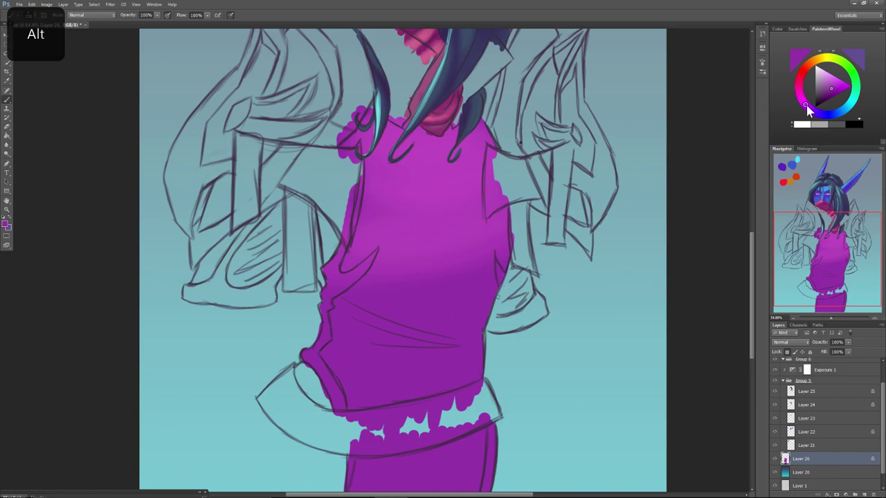
pyautogui.moveTo(805, 105); pyautogui.dragTo(811, 111)
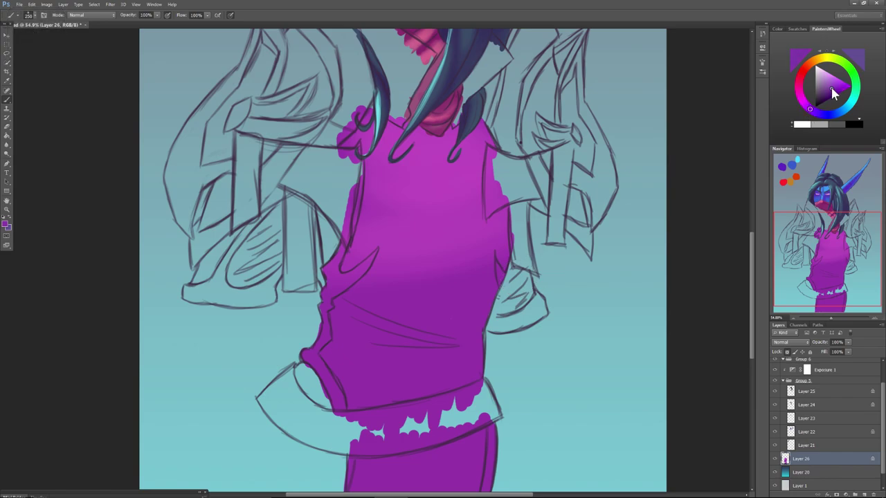
pyautogui.click(828, 92)
pyautogui.click(829, 94)
pyautogui.moveTo(480, 376)
pyautogui.mouseDown()
pyautogui.moveTo(421, 401)
pyautogui.moveTo(462, 380)
pyautogui.moveTo(337, 408)
pyautogui.moveTo(470, 380)
pyautogui.moveTo(323, 412)
pyautogui.mouseUp()
# Paint soft dark violet fold shadows across the waist and shade the garment below the belt with a 156 px brush.
pyautogui.rightClick(379, 339)
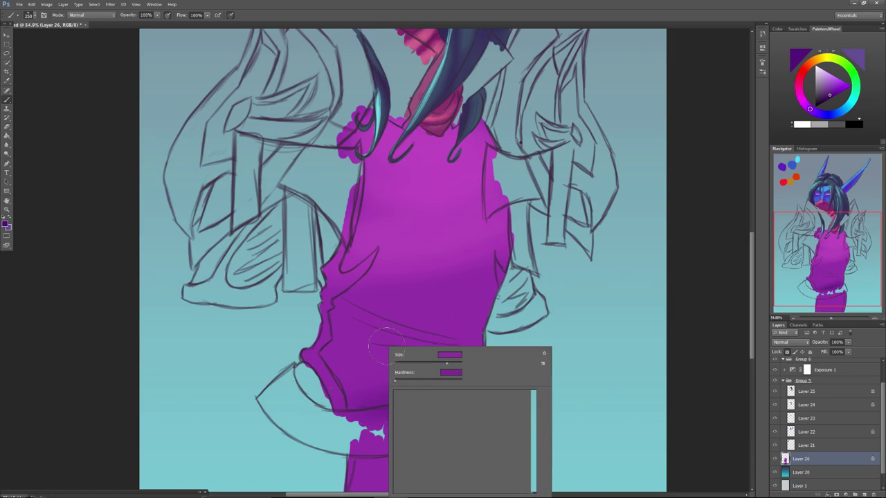
pyautogui.moveTo(344, 319)
pyautogui.mouseDown()
pyautogui.moveTo(461, 352)
pyautogui.moveTo(354, 332)
pyautogui.moveTo(432, 349)
pyautogui.mouseUp()
pyautogui.moveTo(342, 323)
pyautogui.mouseDown()
pyautogui.moveTo(448, 343)
pyautogui.moveTo(338, 315)
pyautogui.moveTo(353, 339)
pyautogui.moveTo(326, 320)
pyautogui.moveTo(430, 342)
pyautogui.moveTo(419, 348)
pyautogui.moveTo(505, 329)
pyautogui.moveTo(357, 343)
pyautogui.moveTo(494, 363)
pyautogui.mouseUp()
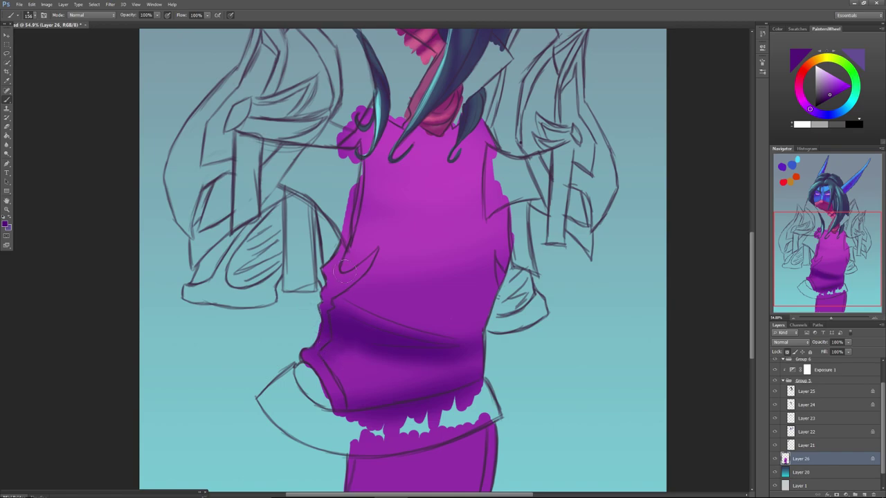
pyautogui.moveTo(485, 286)
pyautogui.mouseDown()
pyautogui.moveTo(346, 303)
pyautogui.moveTo(478, 287)
pyautogui.moveTo(335, 289)
pyautogui.moveTo(421, 301)
pyautogui.moveTo(345, 296)
pyautogui.moveTo(456, 298)
pyautogui.moveTo(314, 293)
pyautogui.moveTo(467, 296)
pyautogui.moveTo(362, 295)
pyautogui.moveTo(476, 283)
pyautogui.moveTo(344, 304)
pyautogui.moveTo(506, 267)
pyautogui.moveTo(419, 306)
pyautogui.mouseUp()
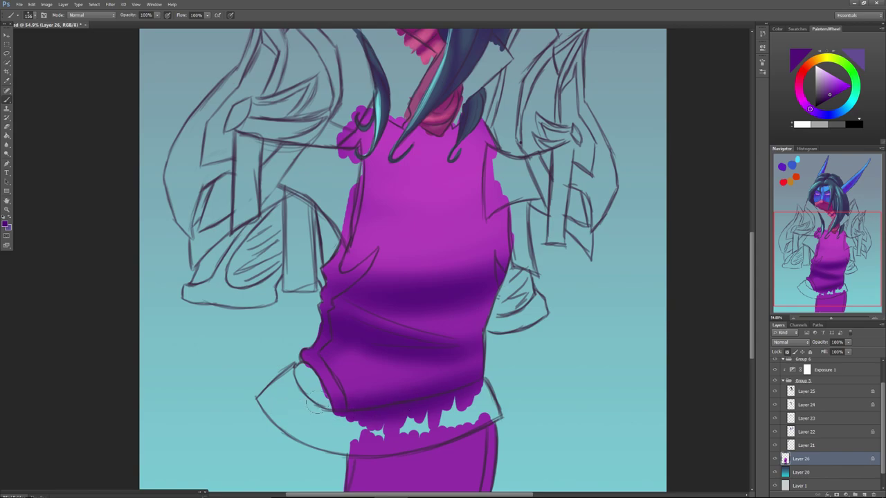
pyautogui.moveTo(809, 253); pyautogui.dragTo(801, 260)
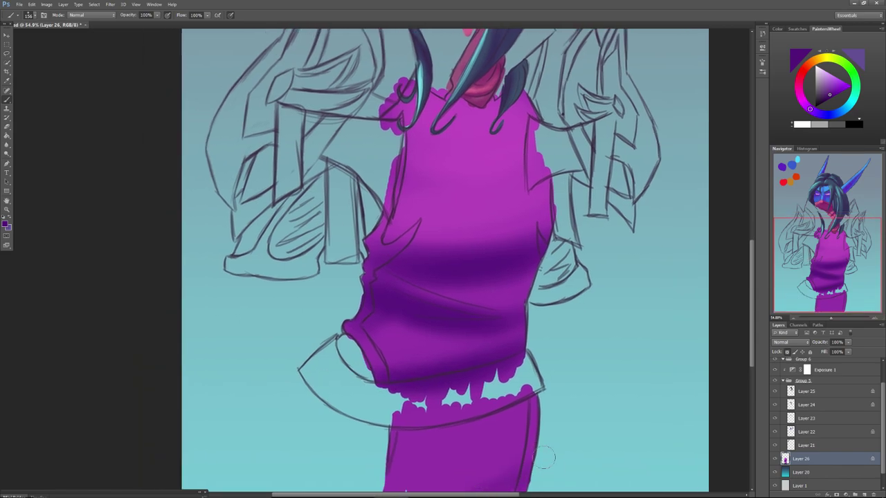
pyautogui.moveTo(423, 487)
pyautogui.mouseDown()
pyautogui.moveTo(352, 486)
pyautogui.moveTo(512, 462)
pyautogui.moveTo(447, 472)
pyautogui.moveTo(431, 492)
pyautogui.moveTo(464, 493)
pyautogui.moveTo(558, 458)
pyautogui.moveTo(539, 447)
pyautogui.moveTo(520, 459)
pyautogui.moveTo(248, 473)
pyautogui.mouseUp()
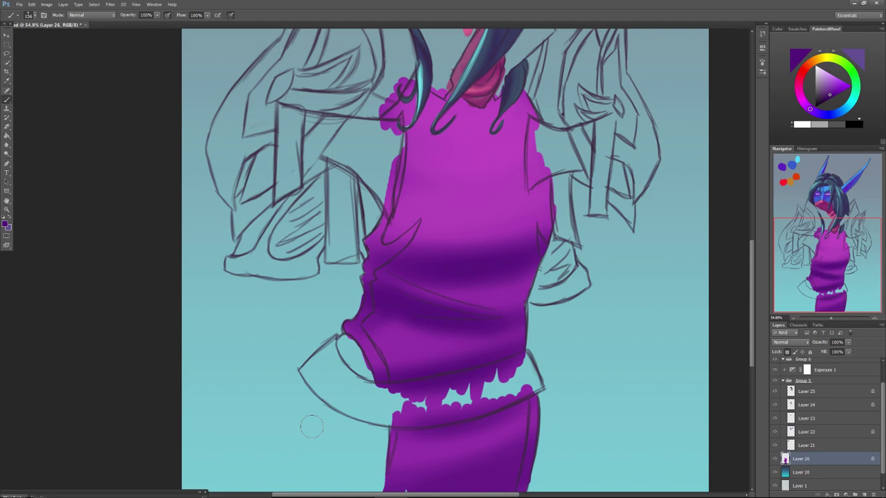
# Switch to a 250 px textured brush preset, resize it to 96 px and sample the mid purple between the waist folds.
pyautogui.rightClick(522, 266)
pyautogui.moveTo(522, 265); pyautogui.dragTo(510, 263)
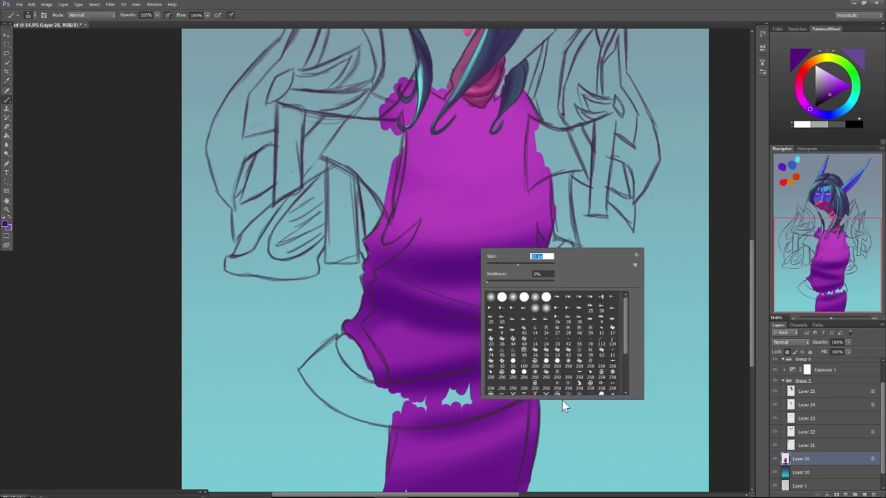
pyautogui.scroll(-2, 622, 353)
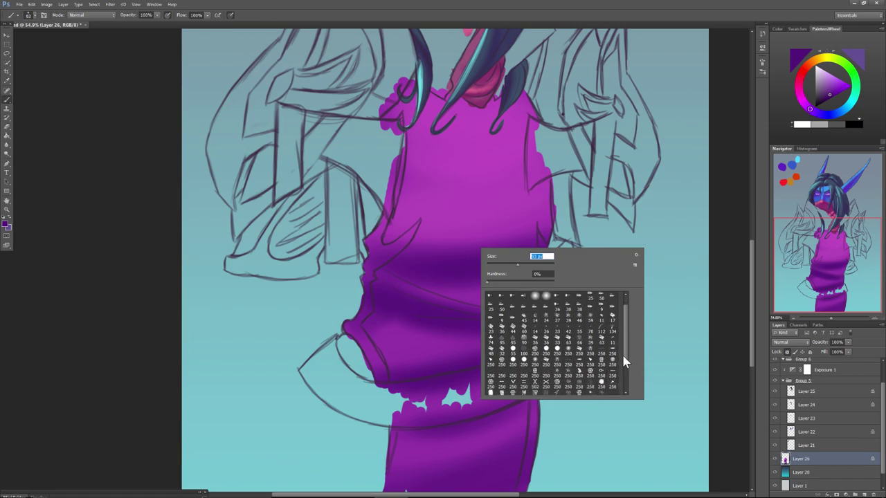
pyautogui.click(581, 366)
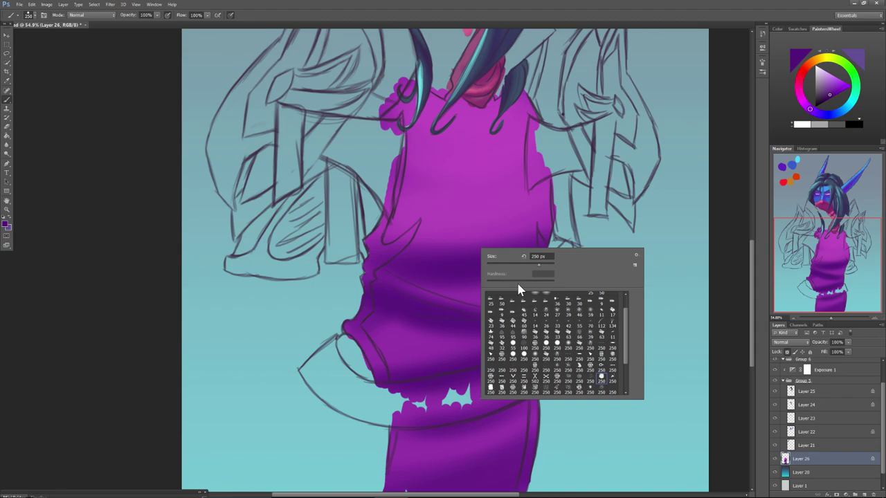
pyautogui.moveTo(520, 268); pyautogui.dragTo(519, 267)
pyautogui.click(474, 212)
pyautogui.keyDown('alt'); pyautogui.click(484, 289); pyautogui.keyUp('alt')
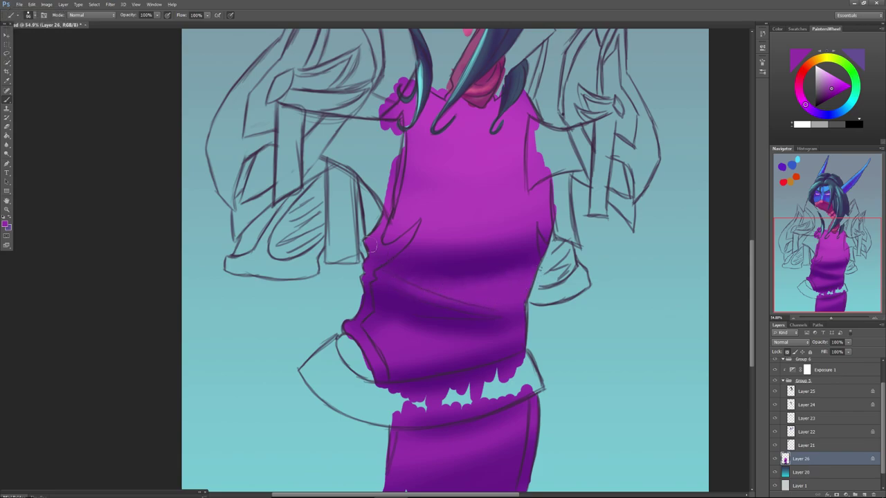
# Raise the brush's scattering count to 6.
pyautogui.click(760, 71)
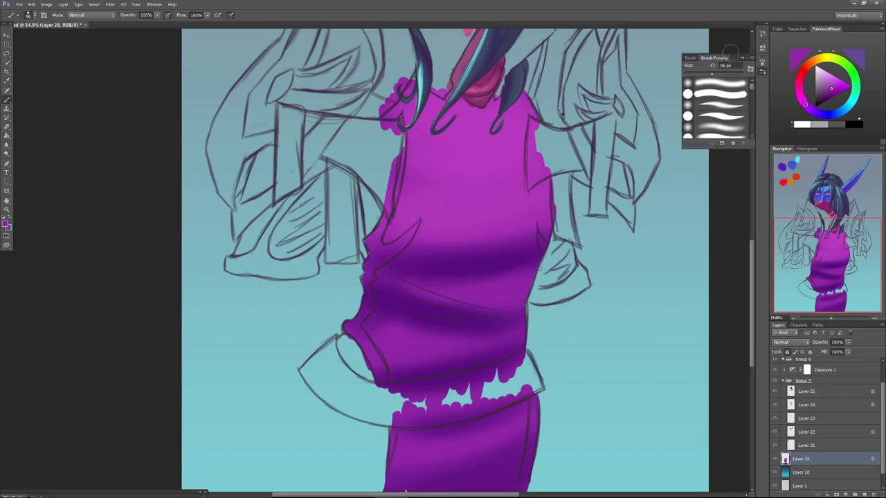
pyautogui.moveTo(751, 83); pyautogui.dragTo(752, 133)
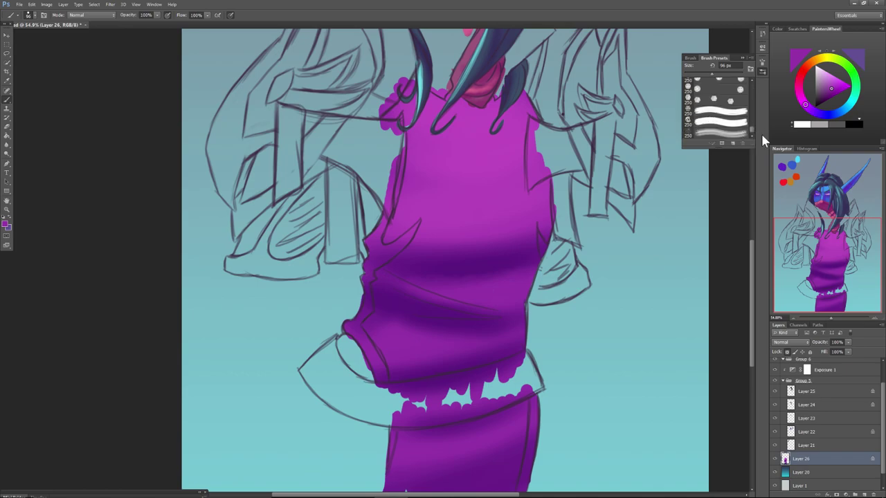
pyautogui.click(761, 48)
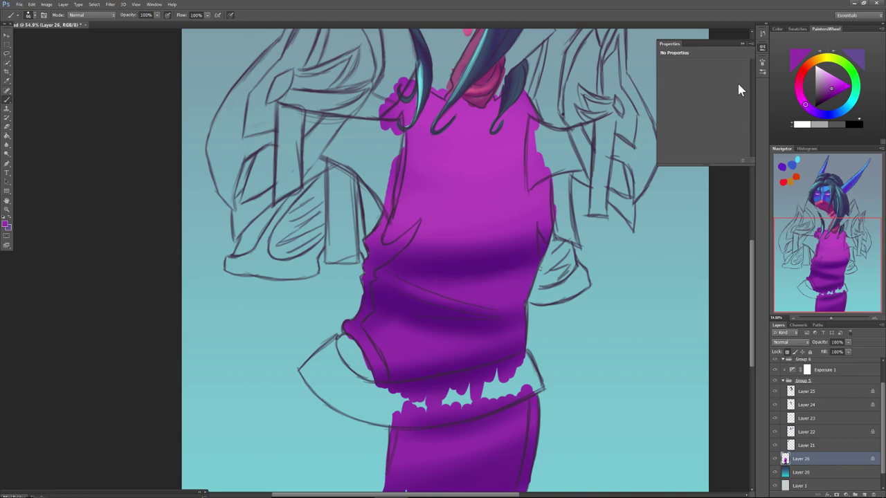
pyautogui.click(761, 63)
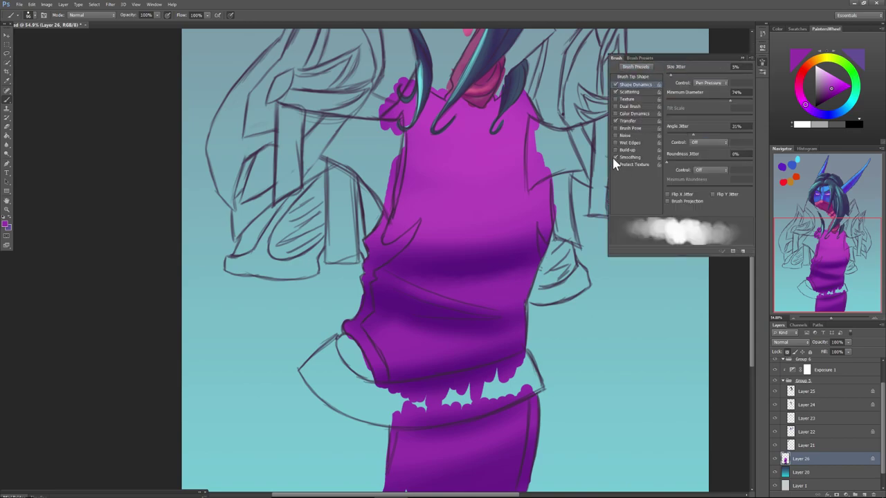
pyautogui.click(628, 92)
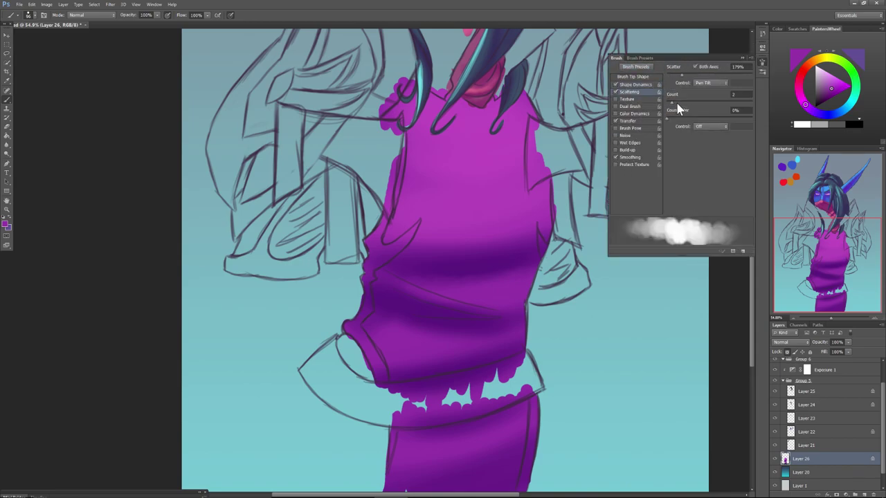
pyautogui.moveTo(696, 103); pyautogui.dragTo(692, 103)
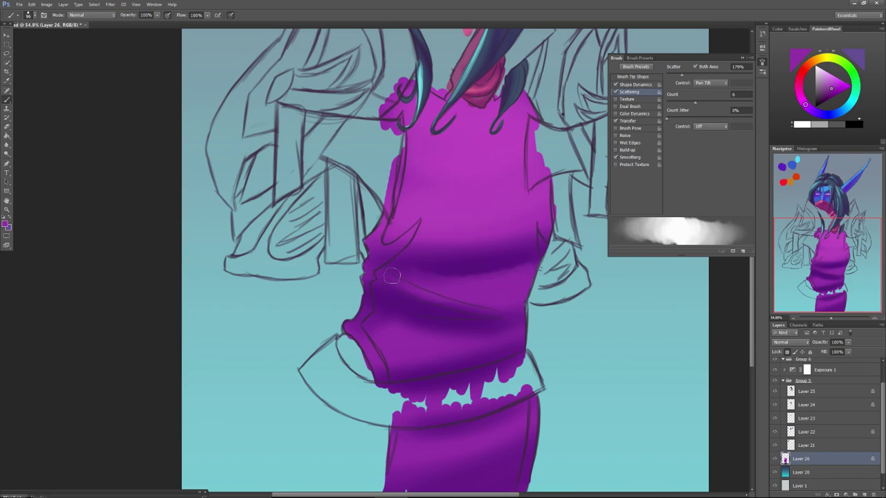
# Blend the edges of the upper waist fold into the magenta torso using violet and magenta tones sampled around it.
pyautogui.keyDown('alt'); pyautogui.click(472, 272); pyautogui.keyUp('alt')
pyautogui.keyDown('alt'); pyautogui.click(462, 277); pyautogui.keyUp('alt')
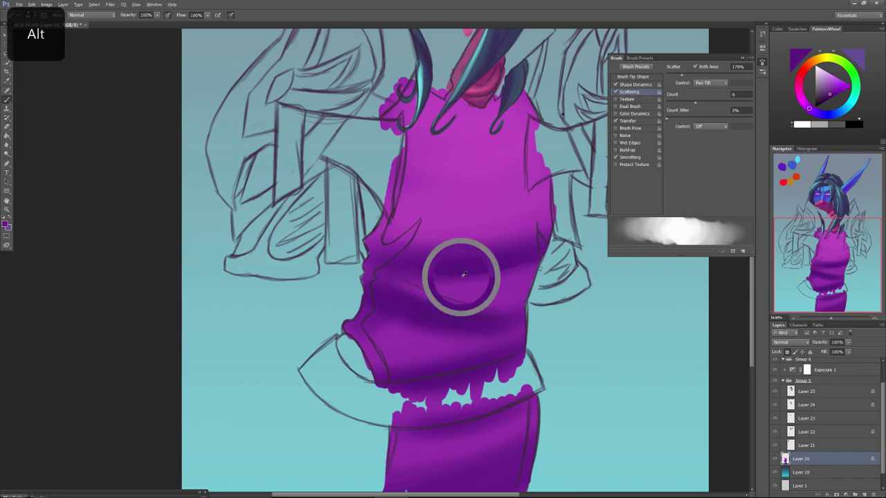
pyautogui.keyDown('alt'); pyautogui.click(439, 270); pyautogui.keyUp('alt')
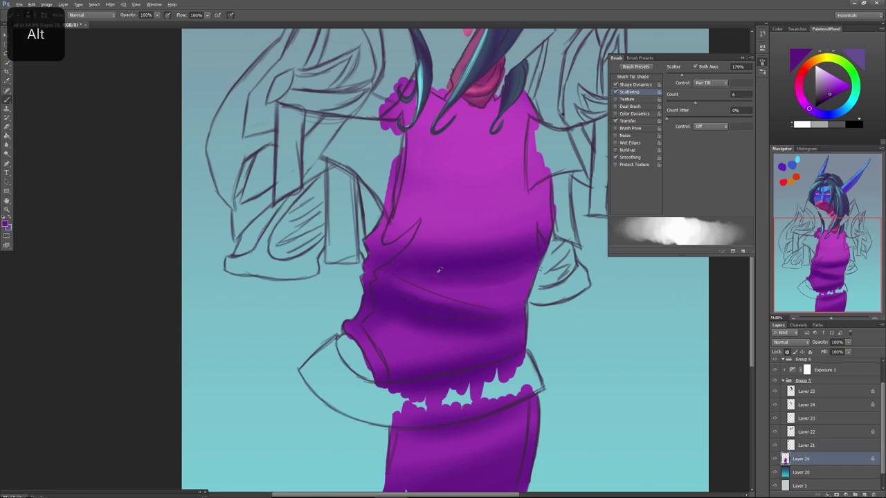
pyautogui.moveTo(462, 267)
pyautogui.mouseDown()
pyautogui.moveTo(524, 264)
pyautogui.moveTo(386, 260)
pyautogui.moveTo(527, 258)
pyautogui.moveTo(421, 262)
pyautogui.moveTo(375, 248)
pyautogui.moveTo(481, 246)
pyautogui.mouseUp()
pyautogui.keyDown('alt'); pyautogui.click(459, 248); pyautogui.keyUp('alt')
pyautogui.keyDown('alt'); pyautogui.click(482, 246); pyautogui.keyUp('alt')
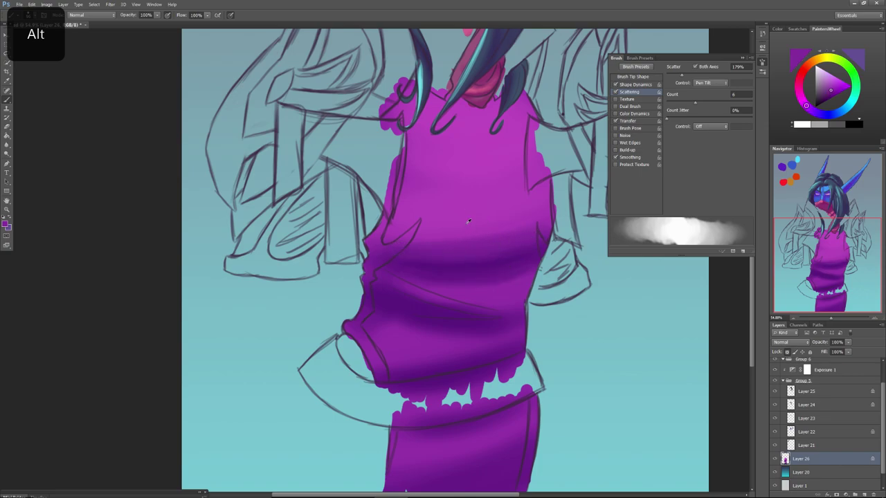
pyautogui.keyDown('alt'); pyautogui.click(487, 240); pyautogui.keyUp('alt')
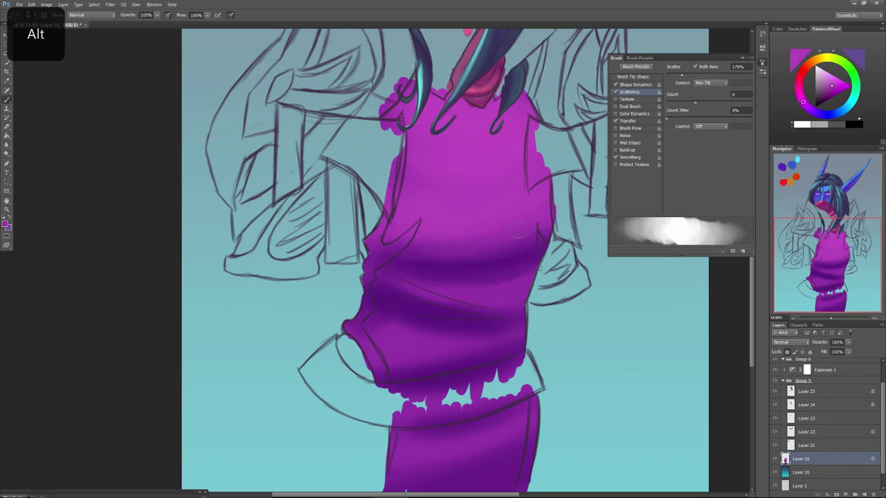
pyautogui.keyDown('alt'); pyautogui.click(477, 216); pyautogui.keyUp('alt')
pyautogui.keyDown('alt'); pyautogui.click(500, 258); pyautogui.keyUp('alt')
pyautogui.keyDown('alt'); pyautogui.click(505, 258); pyautogui.keyUp('alt')
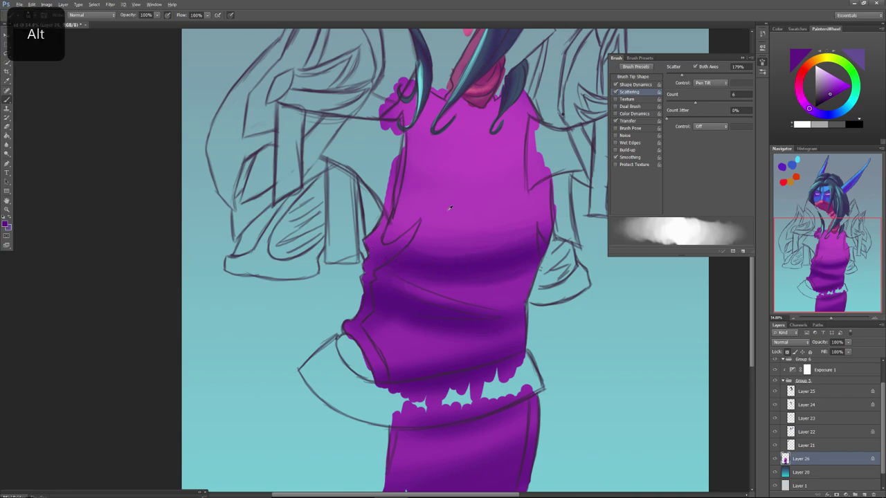
# Sharpen the upper edge of the lower waist fold along its diagonal sketch line with a smaller brush, alternating sampled mid purple and dark violet.
pyautogui.keyDown('alt'); pyautogui.click(419, 351); pyautogui.keyUp('alt')
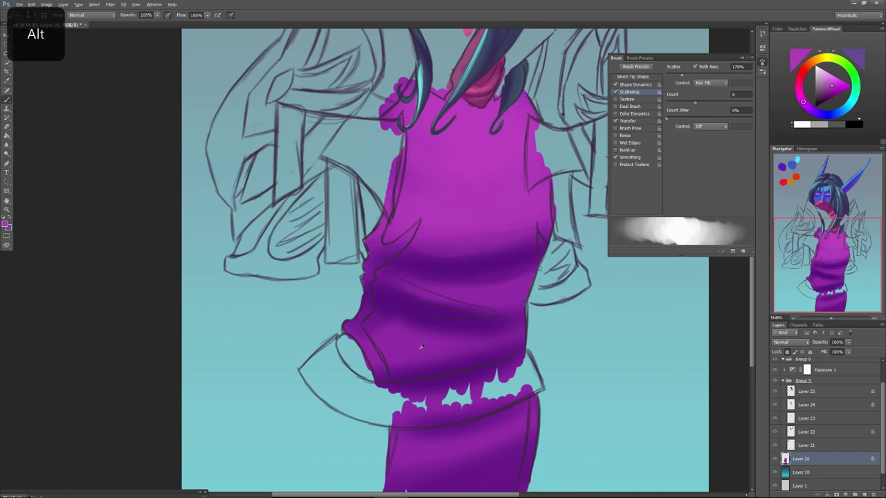
pyautogui.rightClick(411, 303)
pyautogui.click(445, 316)
pyautogui.click(386, 274)
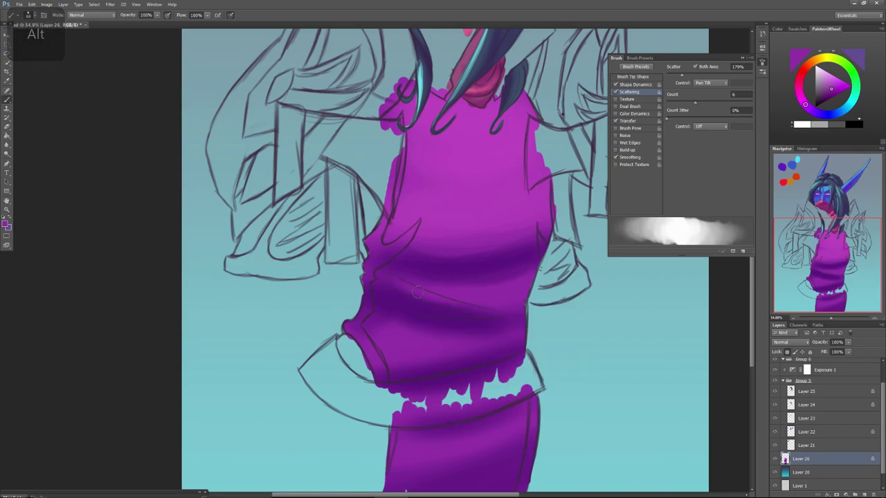
pyautogui.moveTo(429, 299); pyautogui.dragTo(455, 306)
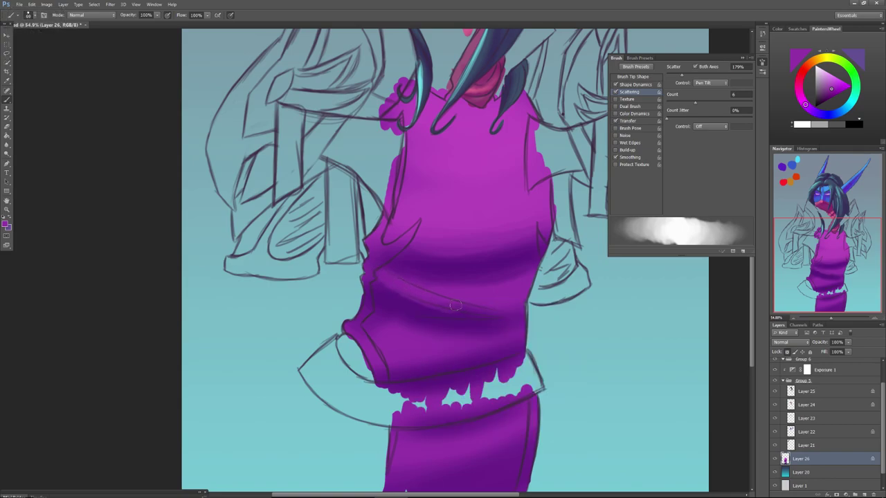
pyautogui.keyDown('alt'); pyautogui.click(389, 292); pyautogui.keyUp('alt')
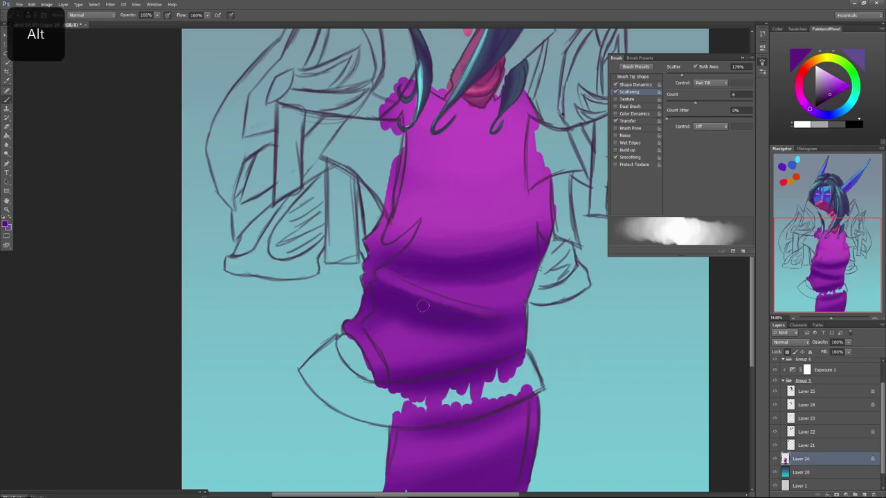
pyautogui.keyDown('alt'); pyautogui.click(476, 308); pyautogui.keyUp('alt')
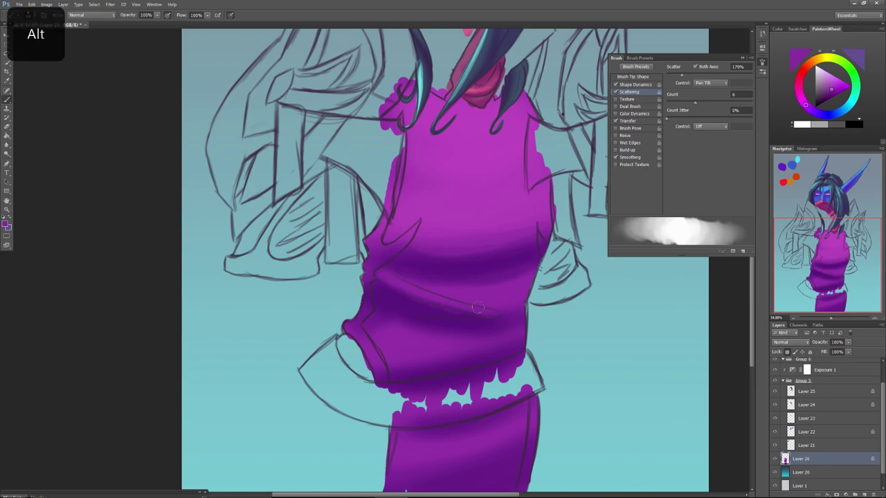
pyautogui.keyDown('alt'); pyautogui.click(401, 302); pyautogui.keyUp('alt')
pyautogui.moveTo(397, 291); pyautogui.dragTo(430, 310)
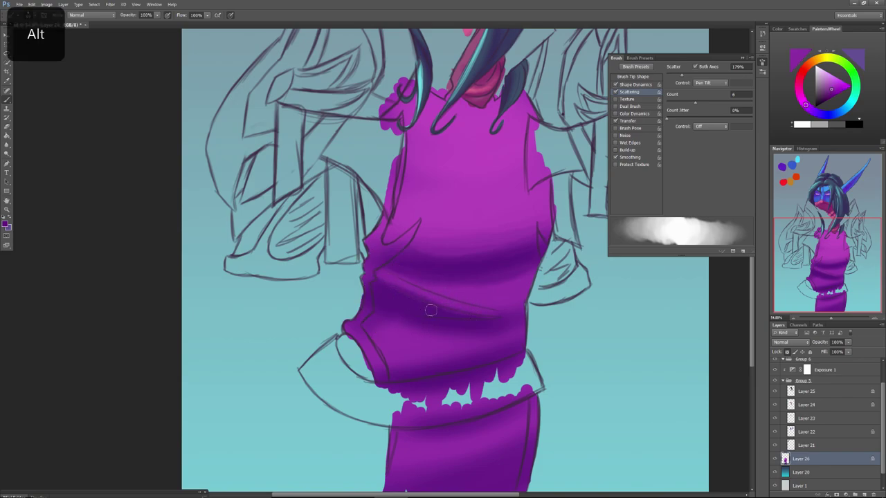
pyautogui.keyDown('alt'); pyautogui.click(400, 279); pyautogui.keyUp('alt')
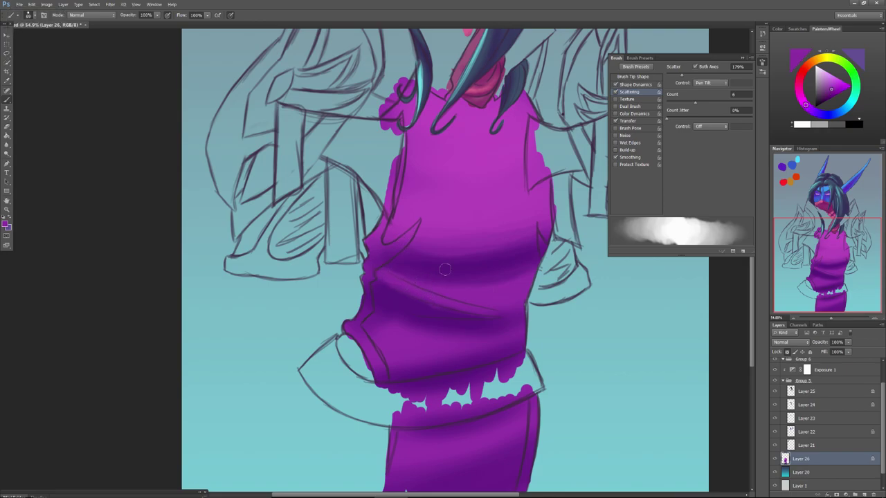
# Set the brush's scattering count to 4 with 6% count jitter and reduce the brush size to 44 px.
pyautogui.moveTo(685, 103); pyautogui.dragTo(672, 120)
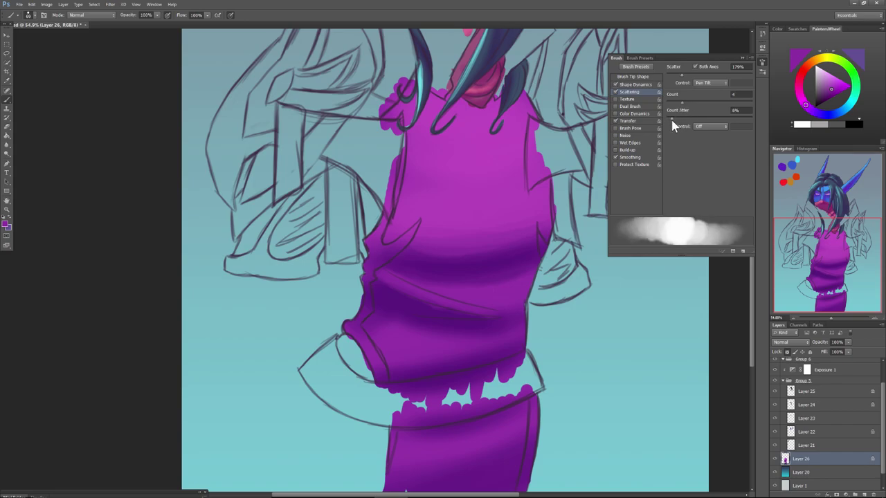
pyautogui.rightClick(387, 275)
pyautogui.moveTo(426, 305); pyautogui.dragTo(422, 305)
# Refine the lower waist fold into a tapering dark crease, painting a lighter purple ridge beneath it with sampled tones.
pyautogui.moveTo(381, 281); pyautogui.dragTo(409, 291)
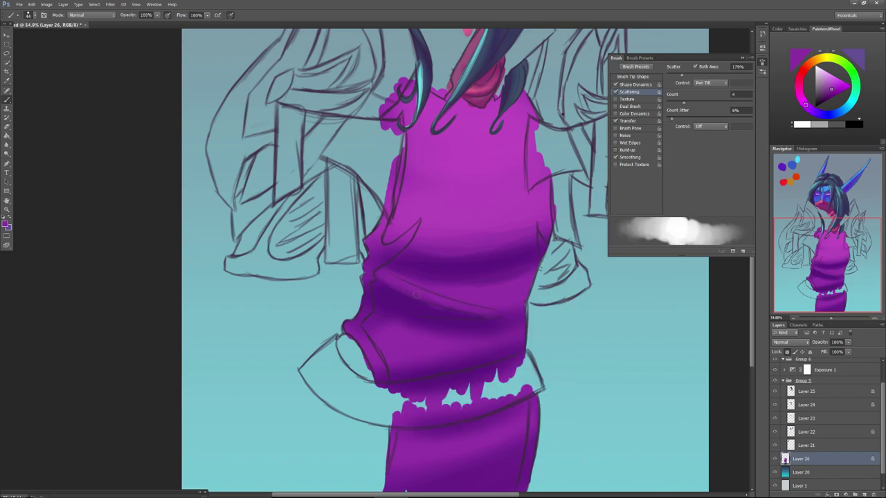
pyautogui.keyDown('alt'); pyautogui.click(408, 300); pyautogui.keyUp('alt')
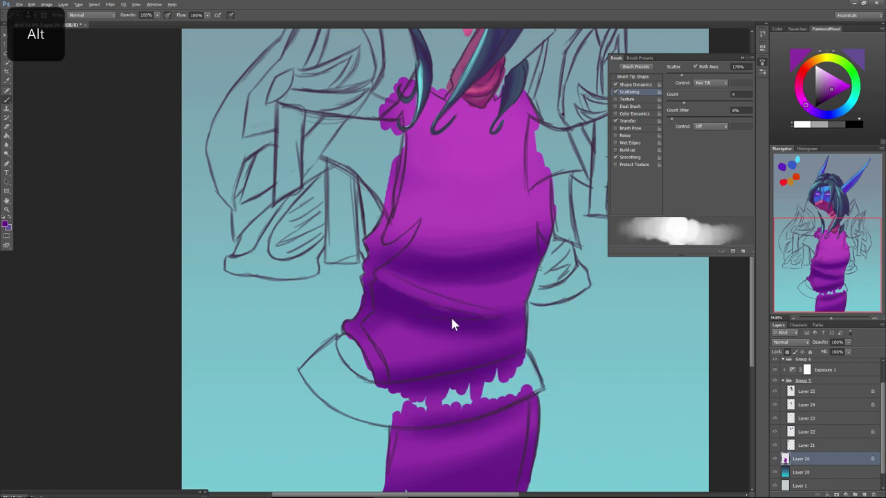
pyautogui.keyDown('alt'); pyautogui.click(417, 291); pyautogui.keyUp('alt')
pyautogui.moveTo(416, 317); pyautogui.dragTo(499, 322)
pyautogui.moveTo(445, 323); pyautogui.dragTo(505, 318)
pyautogui.moveTo(392, 311); pyautogui.dragTo(518, 313)
pyautogui.keyDown('alt'); pyautogui.click(435, 313); pyautogui.keyUp('alt')
pyautogui.keyDown('alt'); pyautogui.click(487, 332); pyautogui.keyUp('alt')
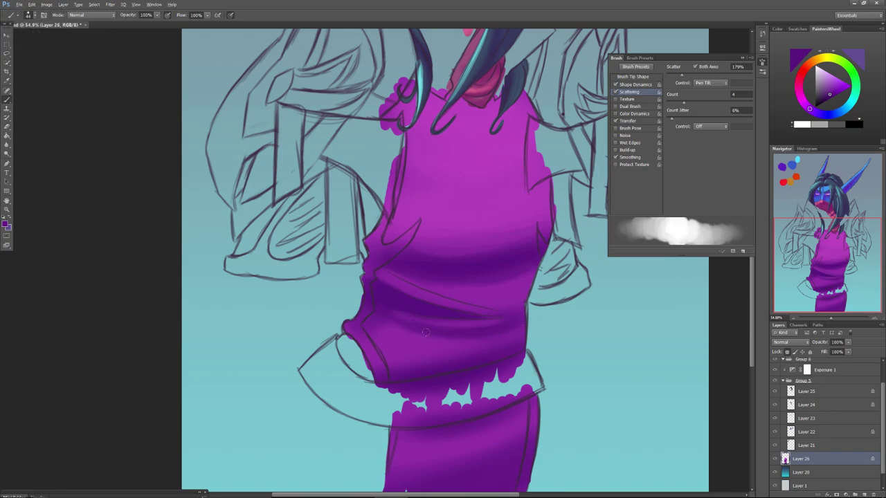
pyautogui.keyDown('alt'); pyautogui.click(464, 327); pyautogui.keyUp('alt')
pyautogui.keyDown('alt'); pyautogui.click(469, 322); pyautogui.keyUp('alt')
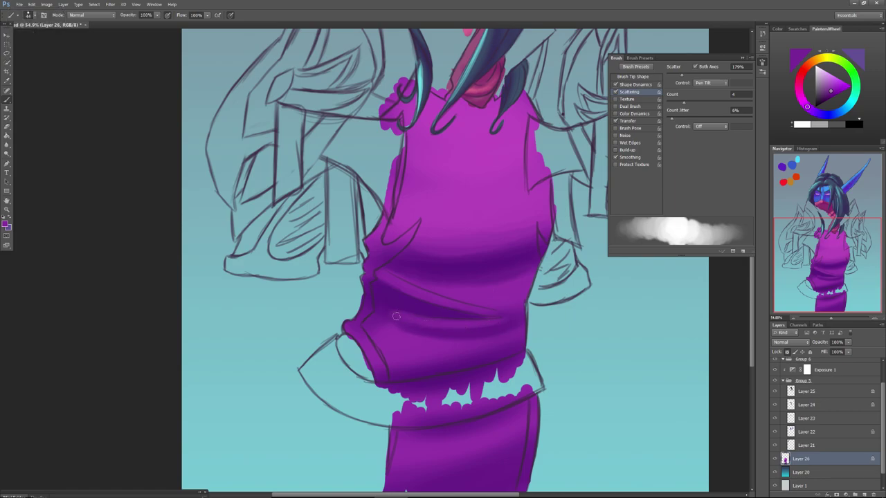
# Soften and widen the dark upper waist fold across the torso with a larger brush, using purple tones sampled around it.
pyautogui.press('alt')
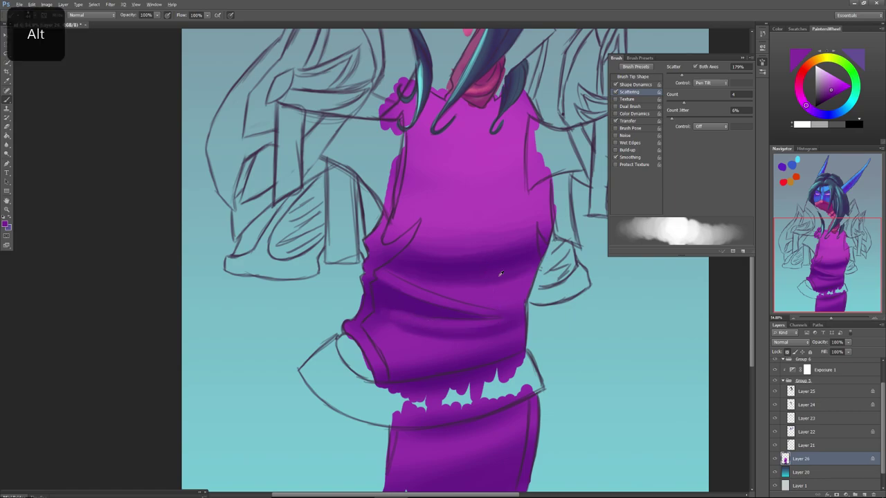
pyautogui.rightClick(503, 274)
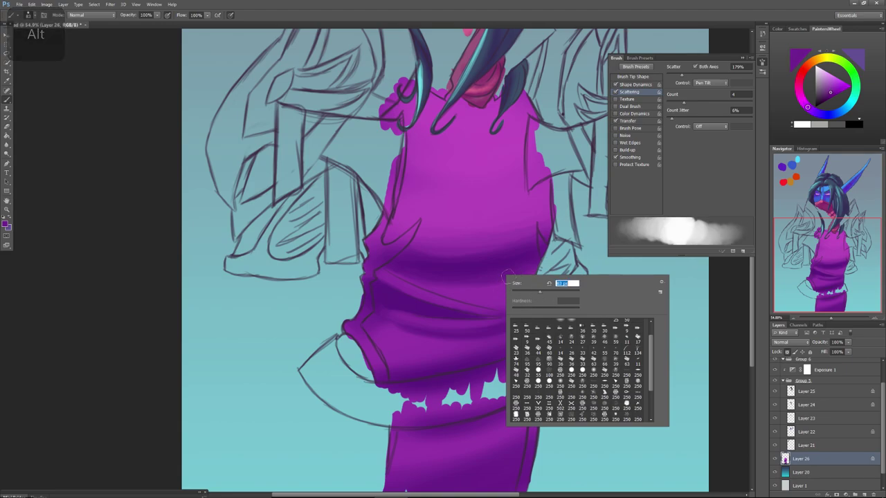
pyautogui.click(520, 270)
pyautogui.press('alt')
pyautogui.keyDown('alt'); pyautogui.click(476, 269); pyautogui.keyUp('alt')
pyautogui.keyDown('alt'); pyautogui.click(430, 268); pyautogui.keyUp('alt')
pyautogui.moveTo(492, 271)
pyautogui.mouseDown()
pyautogui.moveTo(420, 272)
pyautogui.moveTo(531, 260)
pyautogui.mouseUp()
pyautogui.moveTo(393, 261)
pyautogui.mouseDown()
pyautogui.moveTo(503, 250)
pyautogui.moveTo(545, 226)
pyautogui.moveTo(418, 227)
pyautogui.mouseUp()
pyautogui.keyDown('alt'); pyautogui.click(460, 256); pyautogui.keyUp('alt')
pyautogui.keyDown('alt'); pyautogui.click(476, 261); pyautogui.keyUp('alt')
pyautogui.keyDown('alt'); pyautogui.click(514, 232); pyautogui.keyUp('alt')
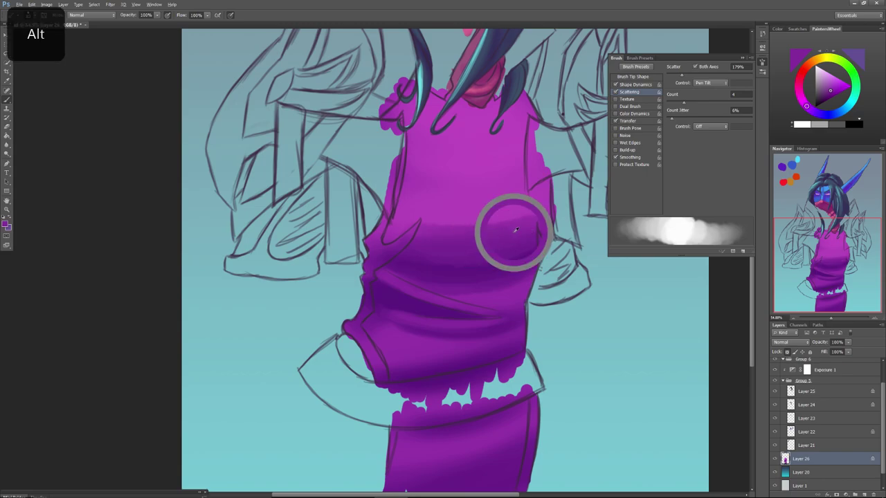
pyautogui.keyDown('alt'); pyautogui.click(512, 267); pyautogui.keyUp('alt')
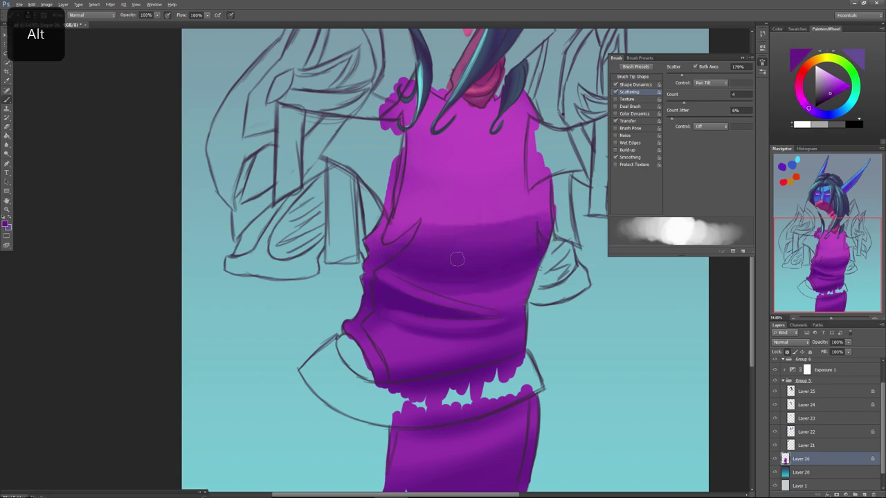
# Blend the magenta chest into the upper waist fold with sampled mid purples and deepen the fold's lower band in dark violet.
pyautogui.keyDown('alt'); pyautogui.click(459, 188); pyautogui.keyUp('alt')
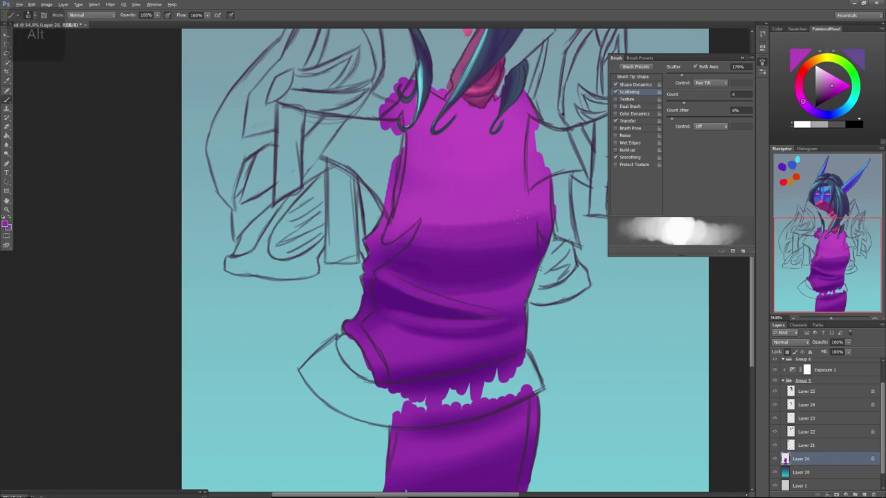
pyautogui.keyDown('alt'); pyautogui.click(476, 240); pyautogui.keyUp('alt')
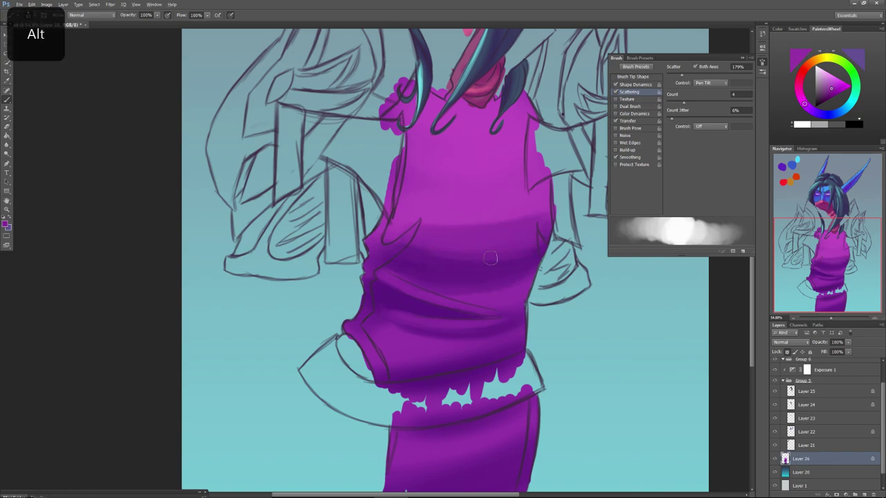
pyautogui.keyDown('alt'); pyautogui.click(520, 256); pyautogui.keyUp('alt')
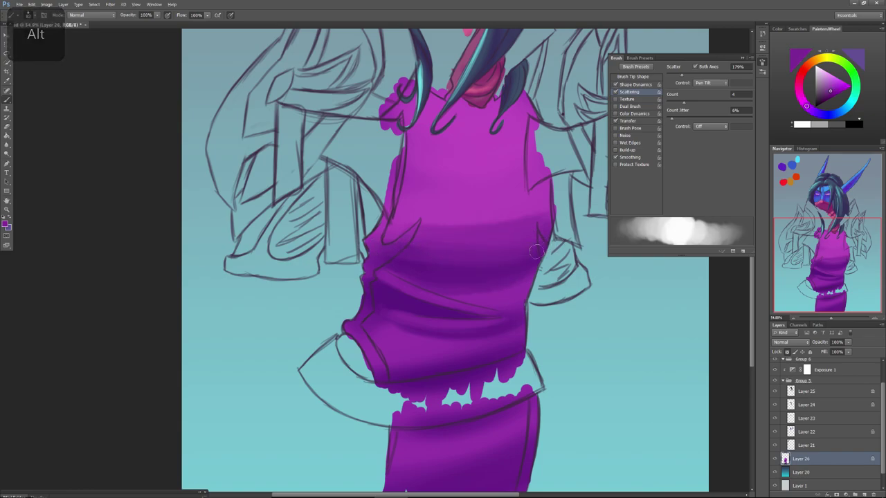
pyautogui.keyDown('alt'); pyautogui.click(423, 273); pyautogui.keyUp('alt')
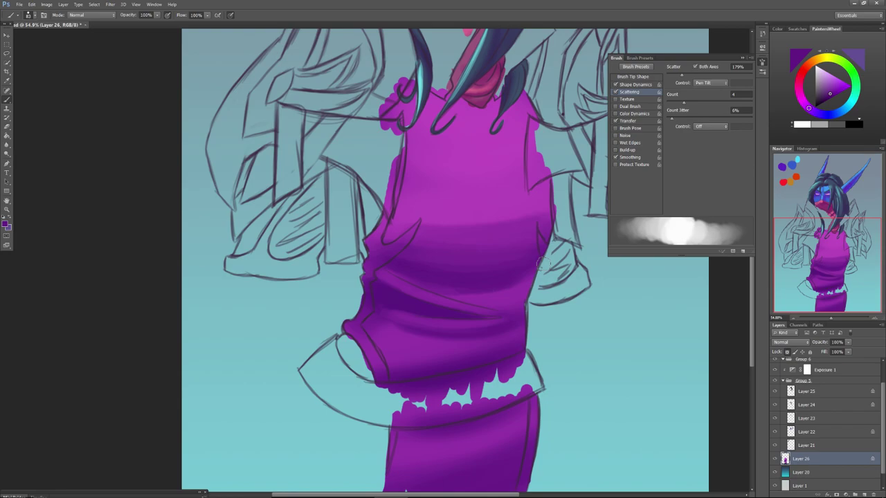
pyautogui.keyDown('alt'); pyautogui.click(412, 358); pyautogui.keyUp('alt')
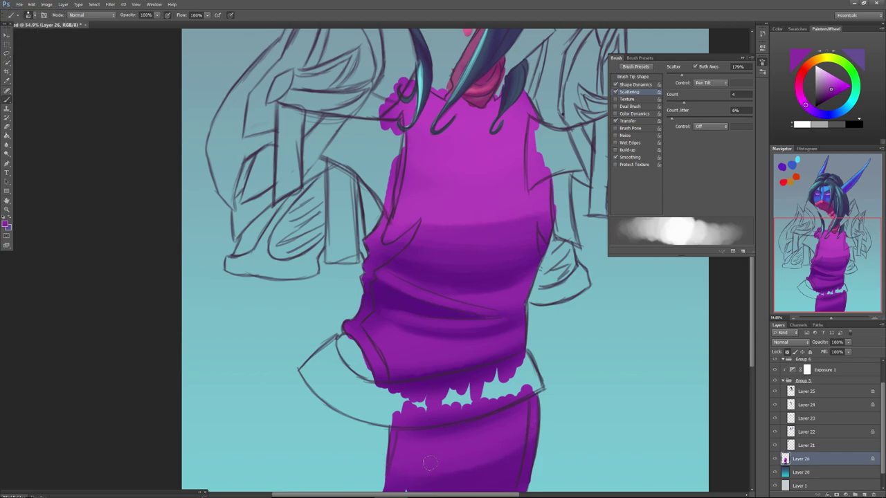
# Switch to a hard round brush preset without scattering and reduce its size to 46 px.
pyautogui.moveTo(798, 286); pyautogui.dragTo(791, 296)
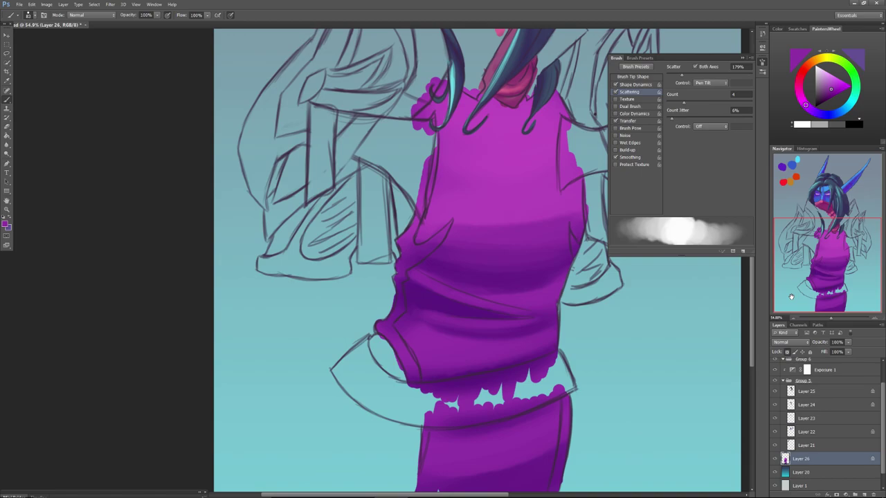
pyautogui.rightClick(385, 231)
pyautogui.scroll(5, 526, 301)
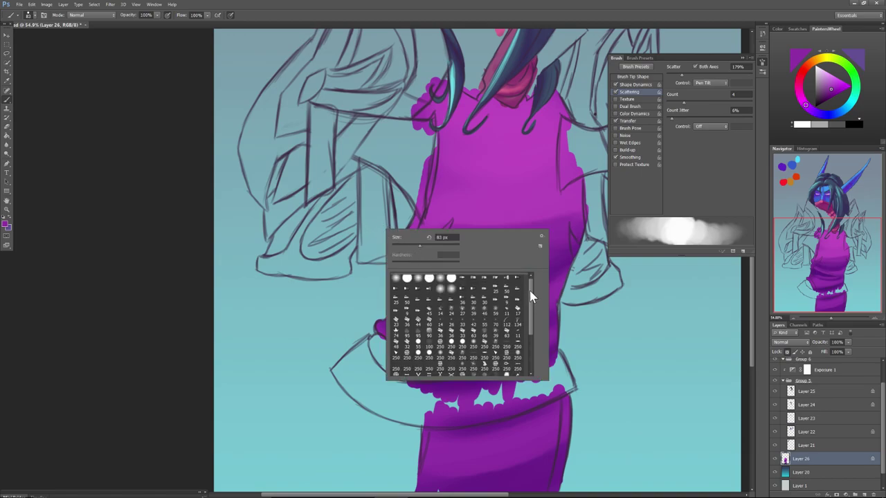
pyautogui.click(416, 277)
pyautogui.moveTo(418, 246); pyautogui.dragTo(406, 241)
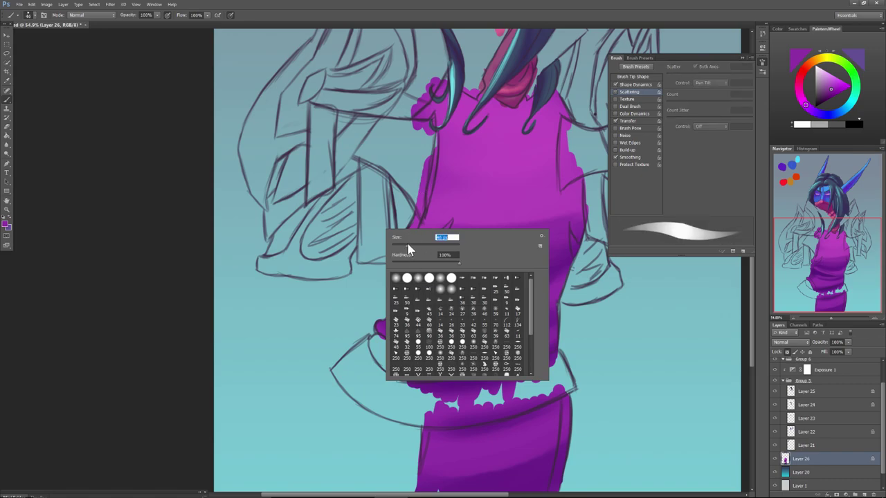
# Choose a pale cyan paint color, test it on the left waist spike, and turn off pressure-controlled opacity for the brush.
pyautogui.click(811, 110)
pyautogui.click(852, 103)
pyautogui.click(851, 104)
pyautogui.click(825, 83)
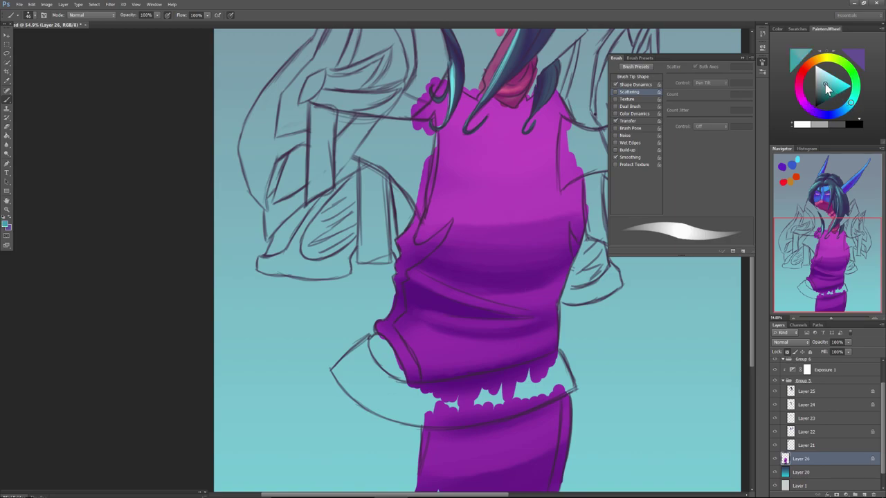
pyautogui.moveTo(824, 83); pyautogui.dragTo(823, 77)
pyautogui.moveTo(449, 225); pyautogui.dragTo(419, 254)
pyautogui.click(168, 15)
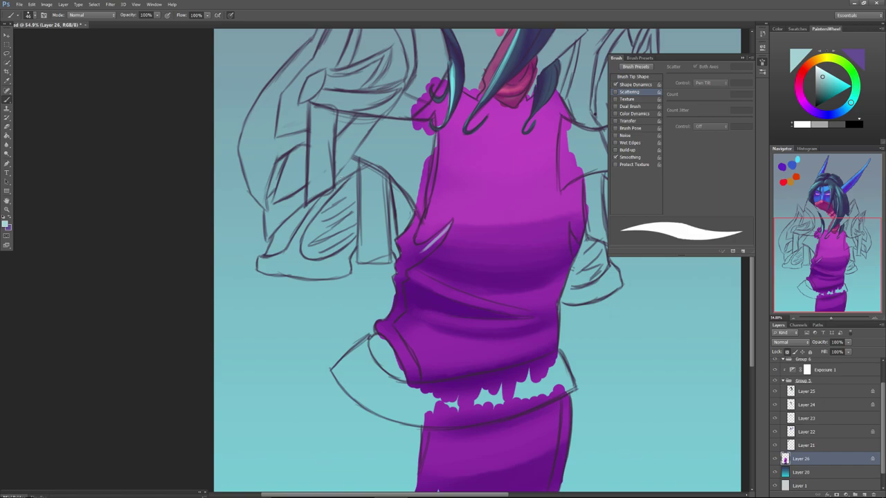
pyautogui.moveTo(450, 223)
pyautogui.mouseDown()
pyautogui.moveTo(423, 252)
pyautogui.moveTo(449, 221)
pyautogui.moveTo(438, 245)
pyautogui.moveTo(404, 263)
pyautogui.mouseUp()
pyautogui.moveTo(439, 238)
pyautogui.mouseDown()
pyautogui.moveTo(404, 267)
pyautogui.moveTo(435, 247)
pyautogui.moveTo(409, 246)
pyautogui.mouseUp()
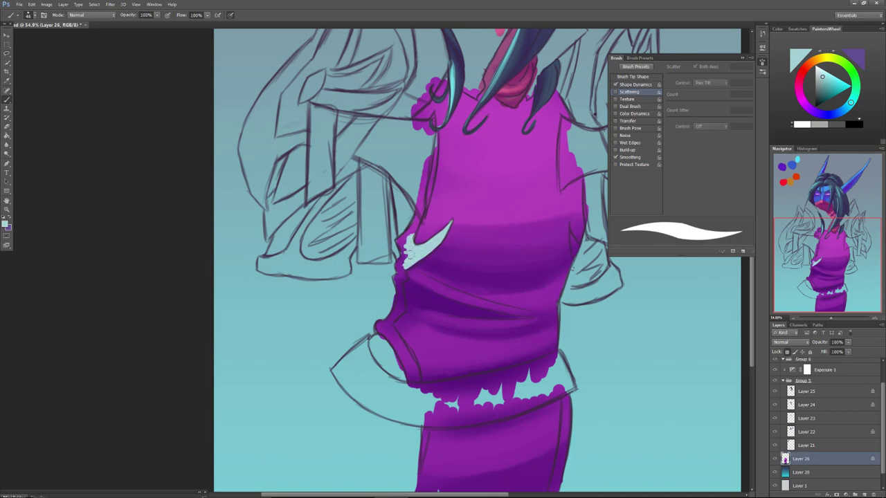
pyautogui.hotkey('ctrl', 'alt', 'z')
pyautogui.hotkey('ctrl', 'alt', 'z')
pyautogui.hotkey('ctrl', 'alt', 'z')
pyautogui.hotkey('ctrl', 'alt', 'z')
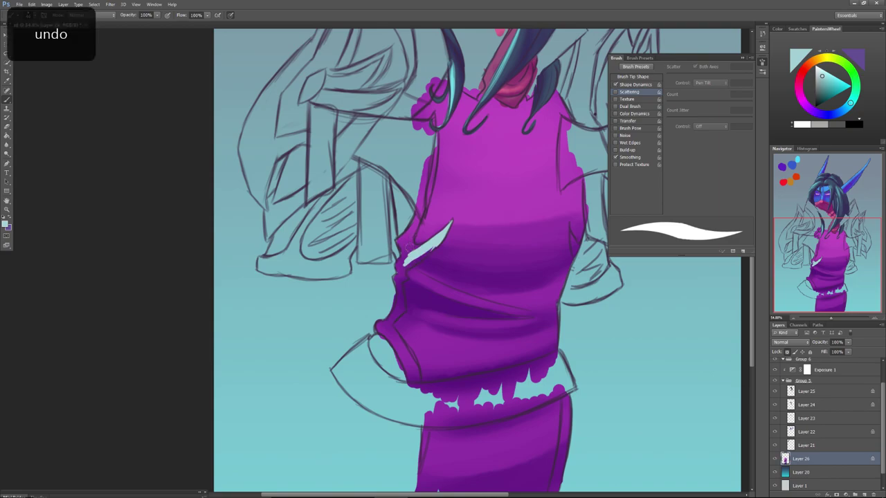
pyautogui.hotkey('ctrl', 'alt', 'z')
pyautogui.hotkey('ctrl', 'alt', 'z')
pyautogui.hotkey('ctrl', 'alt', 'z')
pyautogui.hotkey('ctrl', 'alt', 'z')
# Add a new layer above the torso layer and fill the pointed trim at the torso's left waist with pale cyan.
pyautogui.click(863, 494)
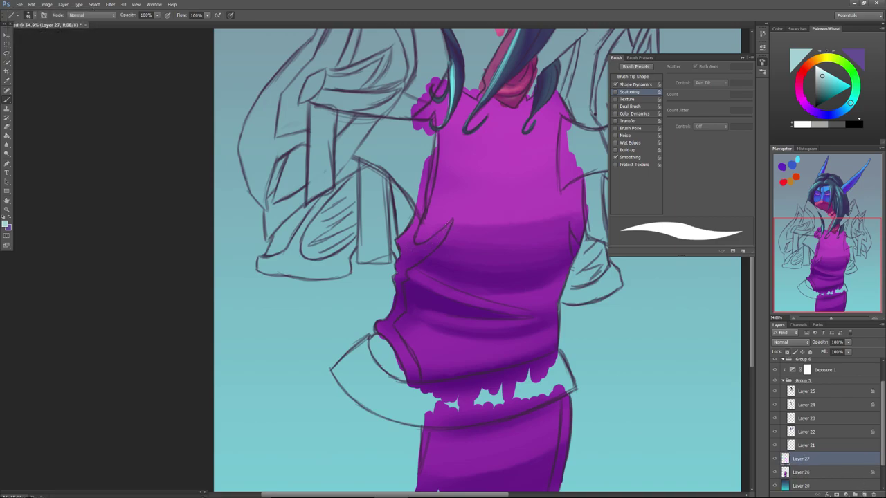
pyautogui.moveTo(451, 224); pyautogui.dragTo(427, 255)
pyautogui.moveTo(448, 225); pyautogui.dragTo(406, 268)
pyautogui.moveTo(443, 240)
pyautogui.mouseDown()
pyautogui.moveTo(418, 254)
pyautogui.moveTo(430, 243)
pyautogui.moveTo(413, 251)
pyautogui.moveTo(399, 240)
pyautogui.moveTo(403, 254)
pyautogui.moveTo(412, 253)
pyautogui.moveTo(418, 211)
pyautogui.moveTo(404, 237)
pyautogui.moveTo(421, 214)
pyautogui.mouseUp()
pyautogui.moveTo(412, 248); pyautogui.dragTo(413, 245)
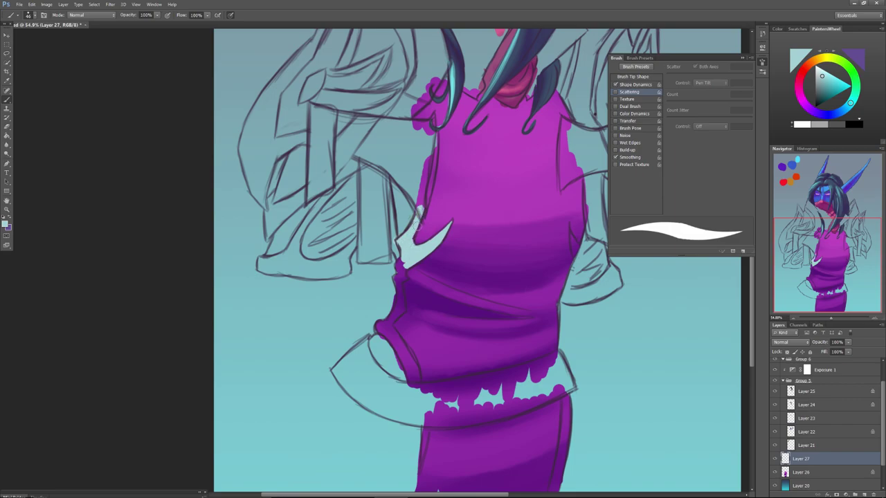
# Extend the pale cyan trim along the torso's left edge, up to the shoulder and down to the hip.
pyautogui.moveTo(421, 208); pyautogui.dragTo(433, 138)
pyautogui.moveTo(431, 181); pyautogui.dragTo(431, 119)
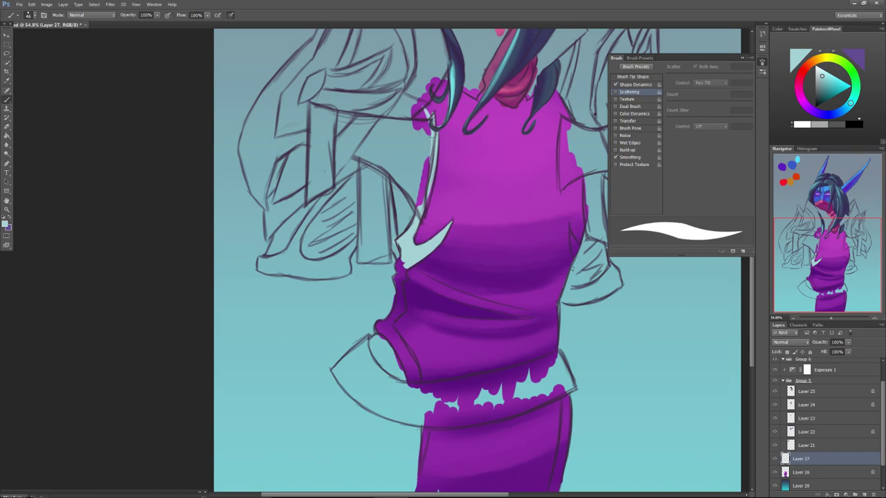
pyautogui.moveTo(430, 135)
pyautogui.mouseDown()
pyautogui.moveTo(419, 111)
pyautogui.moveTo(426, 121)
pyautogui.mouseUp()
pyautogui.moveTo(399, 260)
pyautogui.mouseDown()
pyautogui.moveTo(405, 308)
pyautogui.moveTo(389, 323)
pyautogui.moveTo(403, 309)
pyautogui.mouseUp()
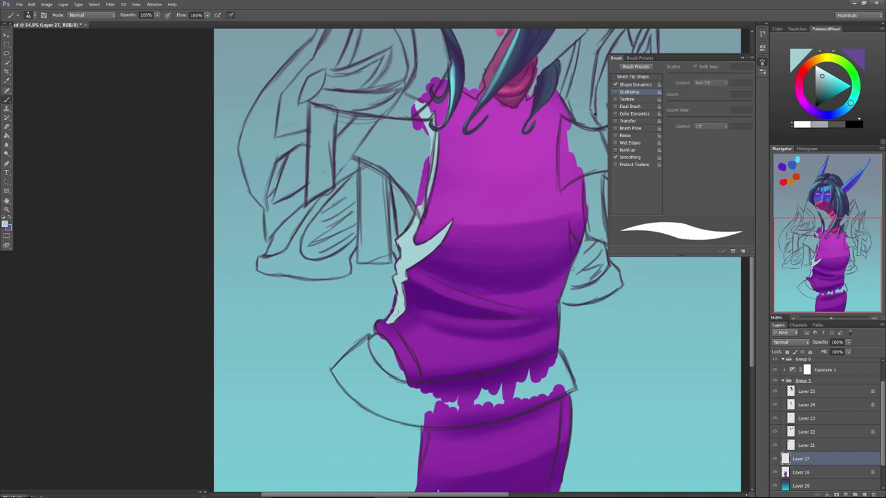
# Enlarge the brush to 61 px and paint the pale cyan band curving down the left hip to the torso's lower edge.
pyautogui.rightClick(404, 346)
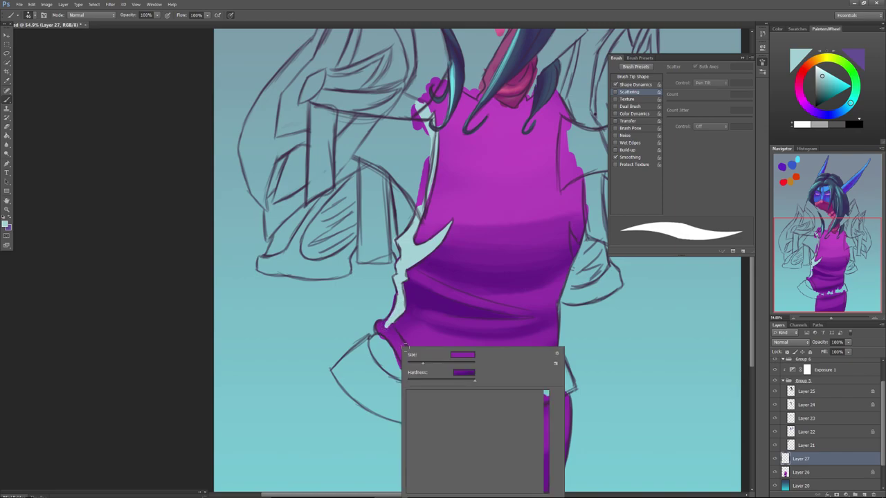
pyautogui.moveTo(423, 364); pyautogui.dragTo(428, 364)
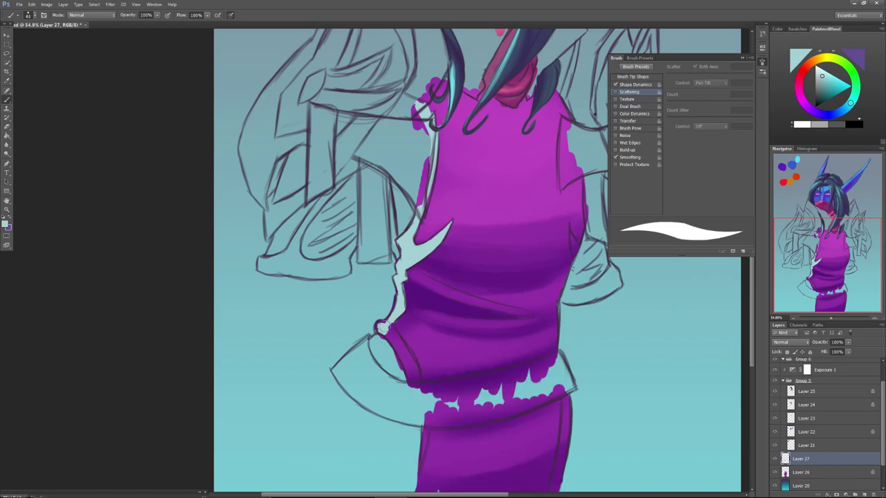
pyautogui.moveTo(382, 326)
pyautogui.mouseDown()
pyautogui.moveTo(402, 348)
pyautogui.moveTo(382, 326)
pyautogui.moveTo(417, 390)
pyautogui.mouseUp()
pyautogui.moveTo(398, 349); pyautogui.dragTo(418, 384)
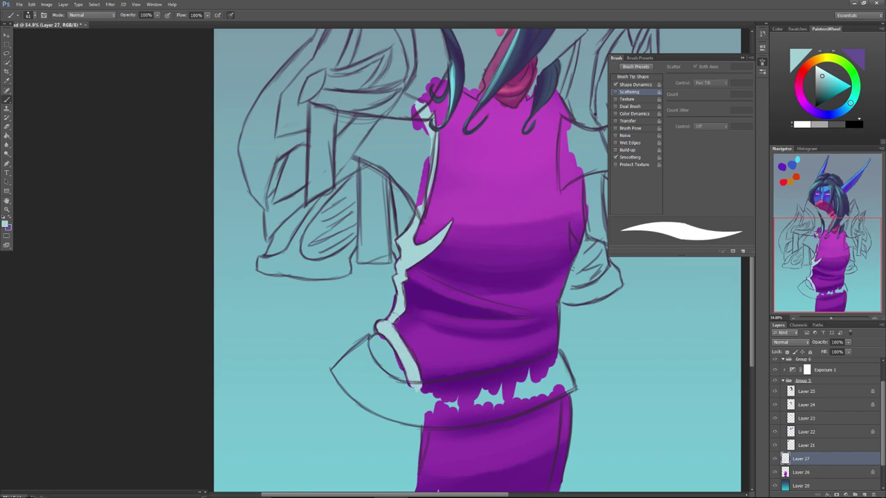
# Paint the small pale cyan spike at the right waist and pale cyan strips along both edges of the lower purple garment.
pyautogui.moveTo(813, 252); pyautogui.dragTo(814, 271)
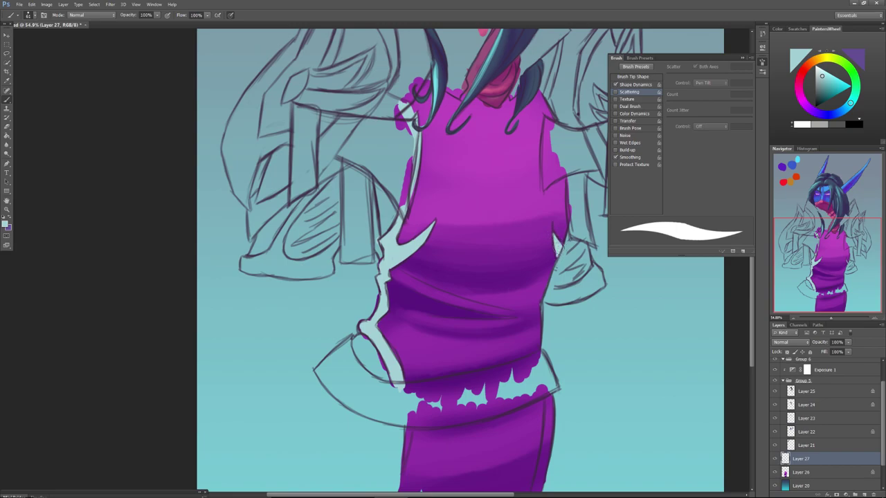
pyautogui.hotkey('ctrl', 'z')
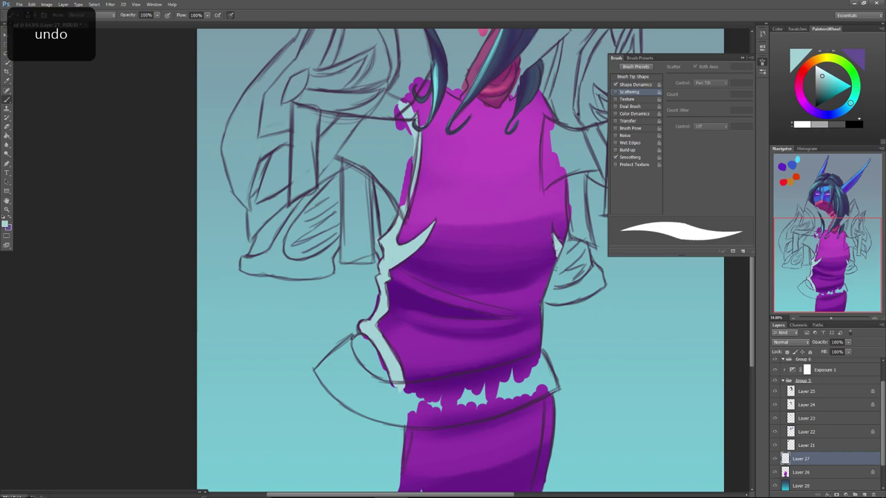
pyautogui.moveTo(408, 436)
pyautogui.mouseDown()
pyautogui.moveTo(399, 488)
pyautogui.moveTo(407, 446)
pyautogui.mouseUp()
pyautogui.moveTo(832, 318); pyautogui.dragTo(820, 322)
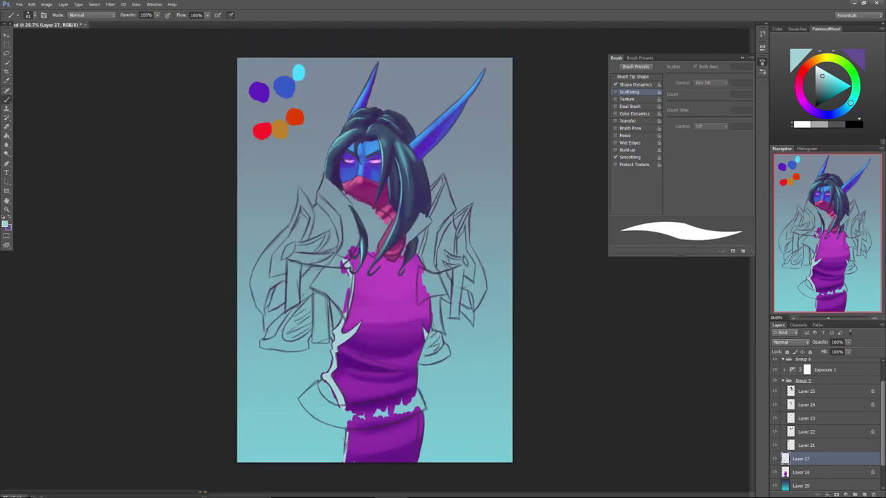
pyautogui.moveTo(348, 436); pyautogui.dragTo(347, 456)
pyautogui.moveTo(422, 419)
pyautogui.mouseDown()
pyautogui.moveTo(416, 462)
pyautogui.moveTo(417, 452)
pyautogui.mouseUp()
pyautogui.moveTo(422, 416); pyautogui.dragTo(413, 469)
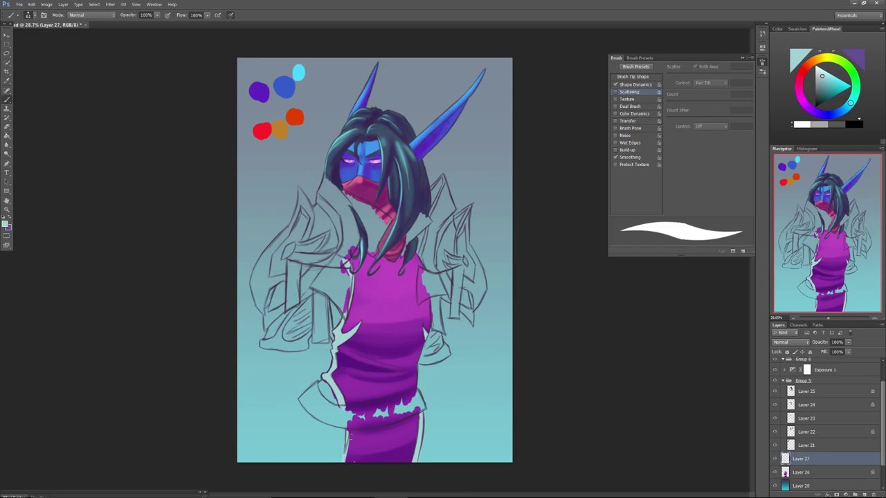
# Raise the opacity of the background gradient on Layer 20 to 100%.
pyautogui.click(814, 487)
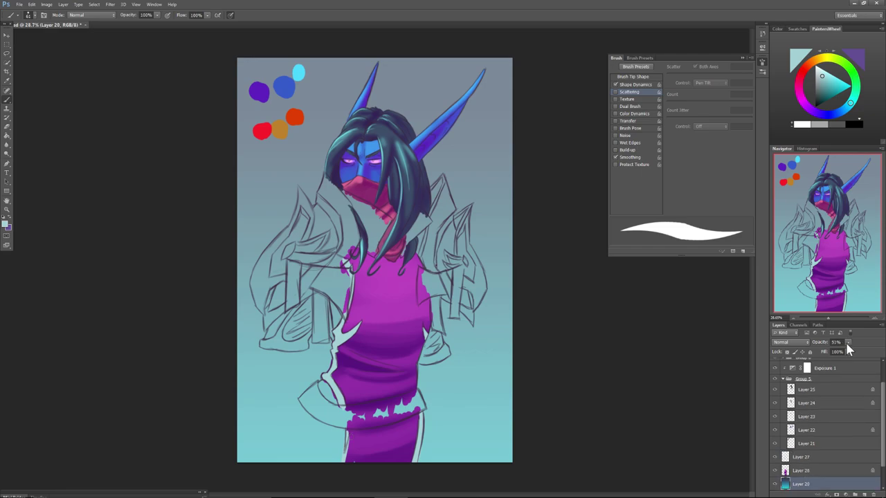
pyautogui.moveTo(848, 351); pyautogui.dragTo(854, 348)
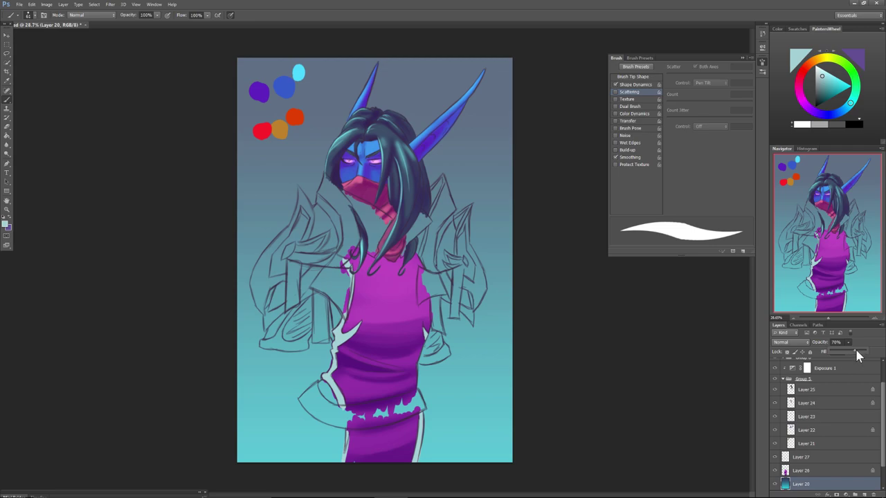
pyautogui.moveTo(856, 350); pyautogui.dragTo(874, 352)
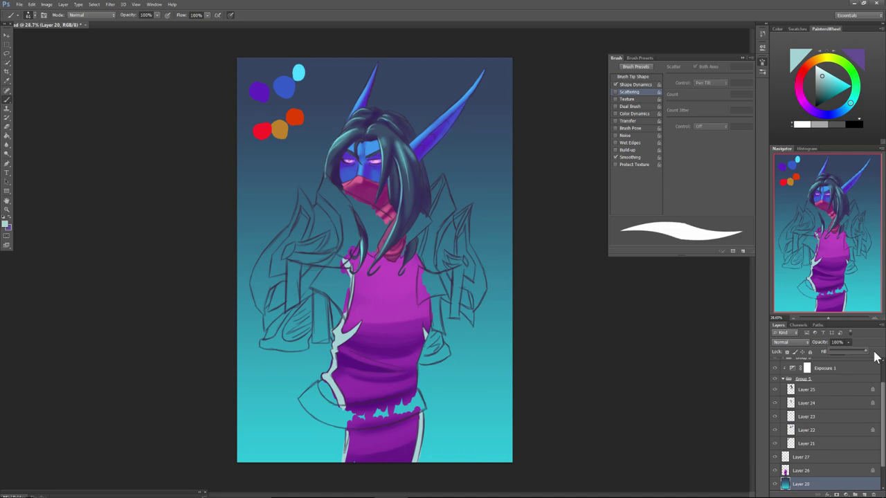
# Add a new layer at the top of Group 6, collapse the brush settings, and sample the red palette swatch near the head.
pyautogui.scroll(2, 802, 415)
pyautogui.click(798, 386)
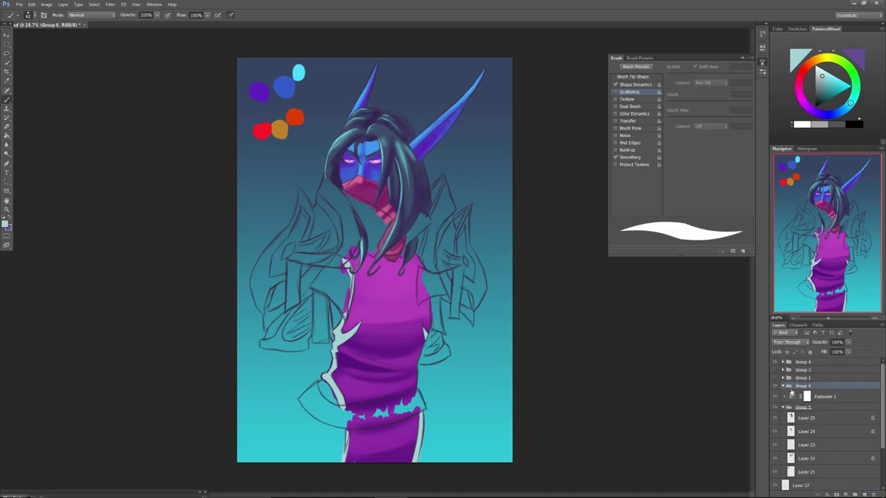
pyautogui.click(865, 495)
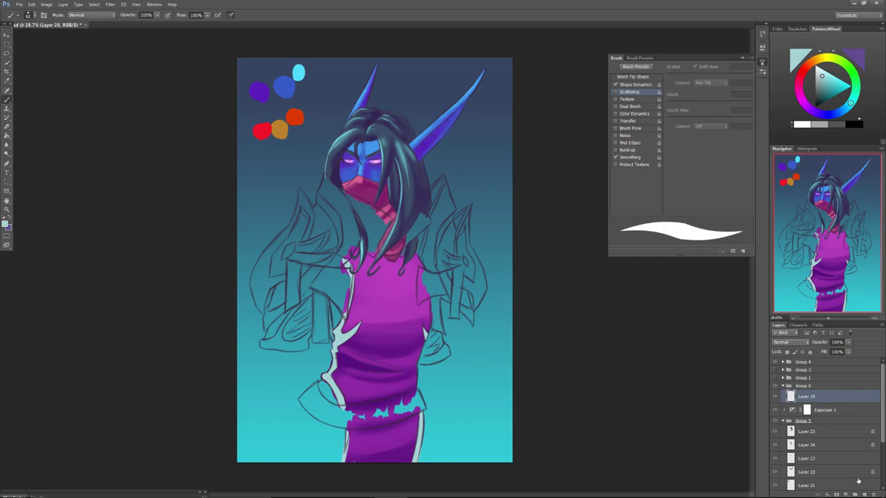
pyautogui.click(742, 58)
pyautogui.moveTo(827, 316); pyautogui.dragTo(831, 318)
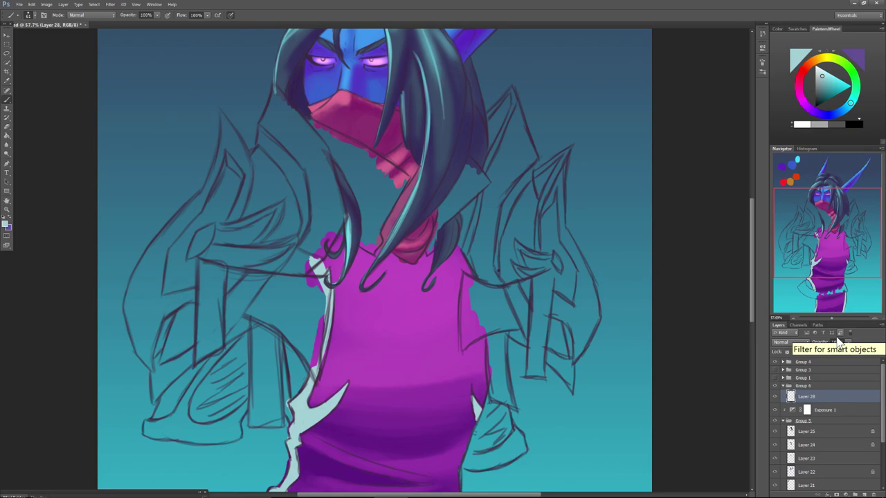
pyautogui.moveTo(817, 217); pyautogui.dragTo(807, 180)
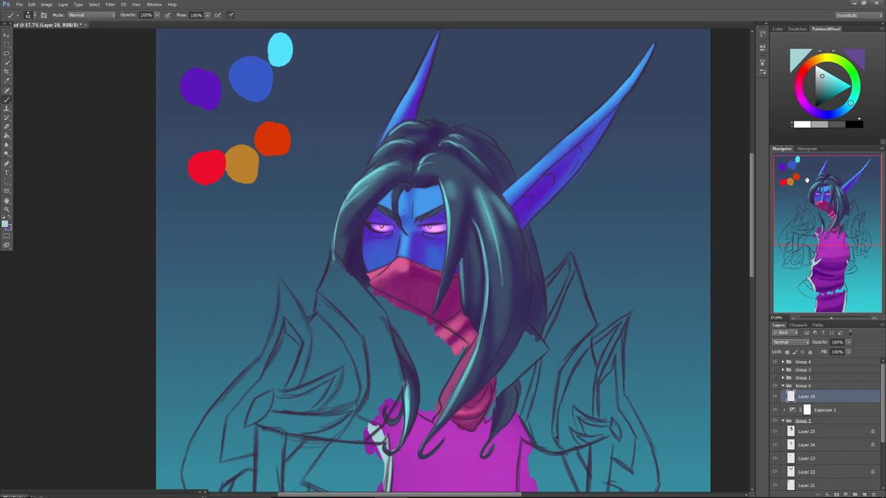
pyautogui.keyDown('alt'); pyautogui.click(206, 166); pyautogui.keyUp('alt')
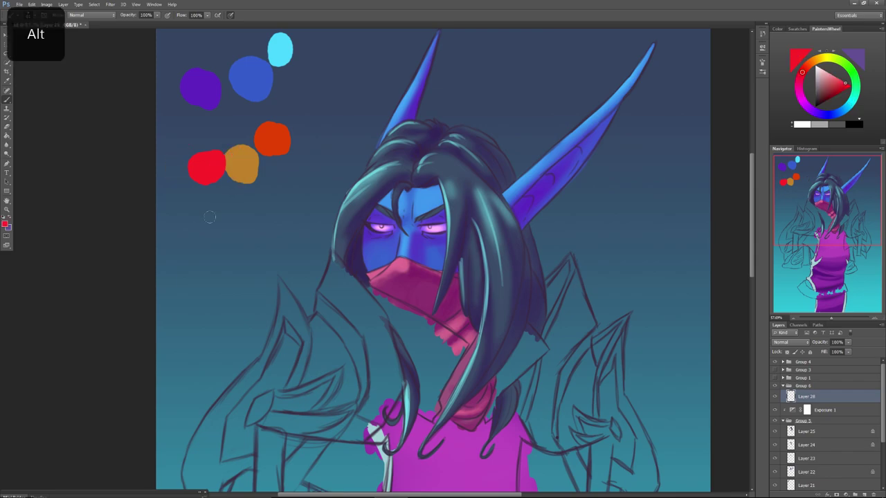
# Mix a dark, muted maroon and block in the upper and lower inner panels of the left shoulder armor on Layer 28.
pyautogui.click(800, 79)
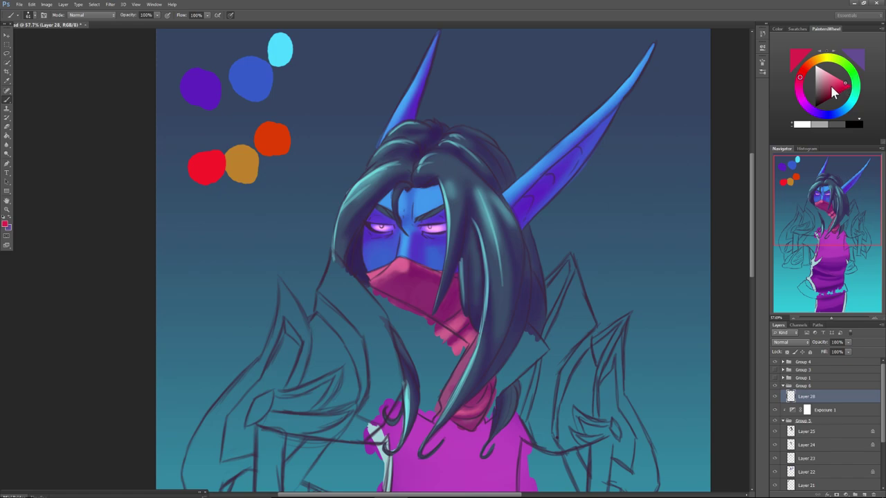
pyautogui.moveTo(833, 92)
pyautogui.mouseDown()
pyautogui.moveTo(825, 100)
pyautogui.moveTo(822, 93)
pyautogui.mouseUp()
pyautogui.rightClick(312, 358)
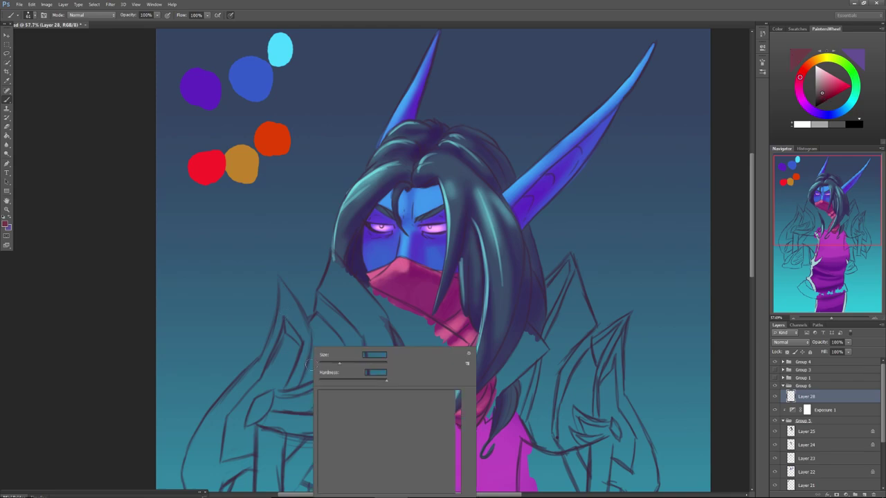
pyautogui.moveTo(800, 199); pyautogui.dragTo(796, 214)
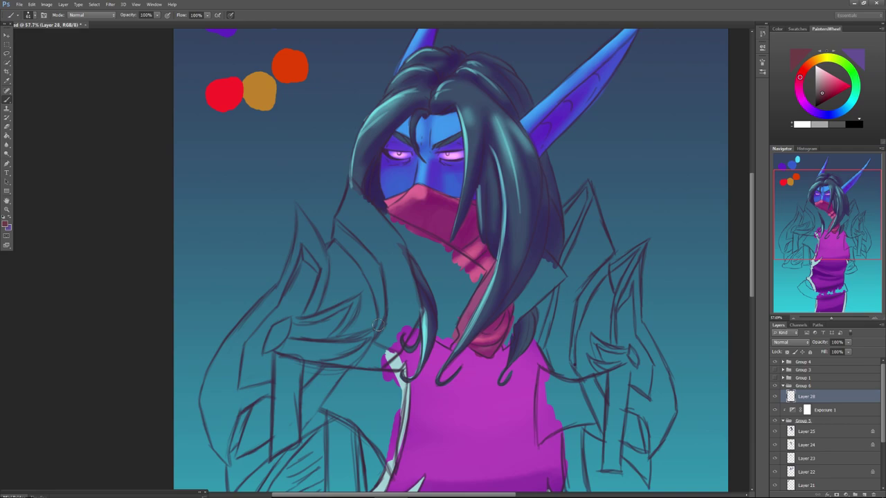
pyautogui.moveTo(337, 339)
pyautogui.mouseDown()
pyautogui.moveTo(366, 311)
pyautogui.moveTo(358, 332)
pyautogui.moveTo(369, 328)
pyautogui.moveTo(368, 307)
pyautogui.moveTo(376, 326)
pyautogui.mouseUp()
pyautogui.moveTo(360, 277)
pyautogui.mouseDown()
pyautogui.moveTo(345, 309)
pyautogui.moveTo(344, 270)
pyautogui.moveTo(323, 292)
pyautogui.moveTo(342, 245)
pyautogui.moveTo(321, 261)
pyautogui.moveTo(335, 244)
pyautogui.moveTo(314, 314)
pyautogui.mouseUp()
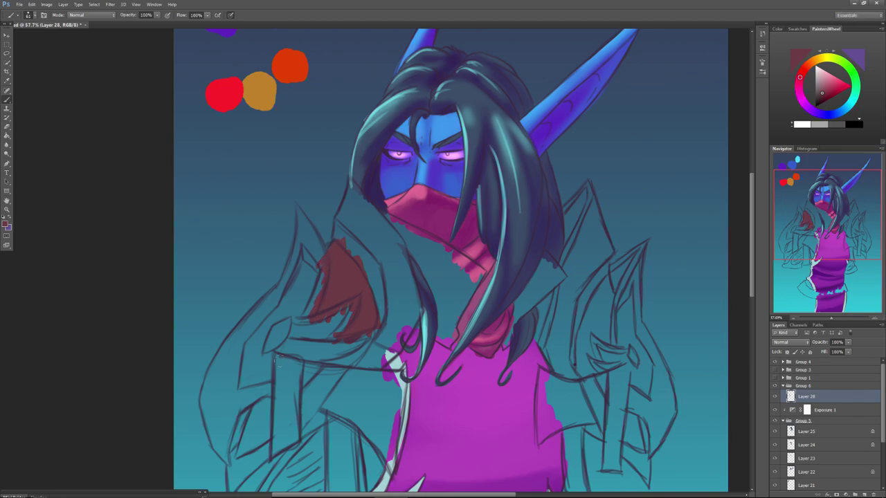
pyautogui.moveTo(254, 412)
pyautogui.mouseDown()
pyautogui.moveTo(240, 447)
pyautogui.moveTo(257, 404)
pyautogui.moveTo(237, 453)
pyautogui.moveTo(260, 425)
pyautogui.moveTo(250, 452)
pyautogui.moveTo(275, 424)
pyautogui.moveTo(296, 428)
pyautogui.moveTo(339, 369)
pyautogui.moveTo(300, 425)
pyautogui.moveTo(345, 367)
pyautogui.moveTo(306, 419)
pyautogui.moveTo(299, 422)
pyautogui.moveTo(299, 410)
pyautogui.moveTo(321, 367)
pyautogui.moveTo(302, 388)
pyautogui.moveTo(306, 364)
pyautogui.moveTo(284, 400)
pyautogui.mouseUp()
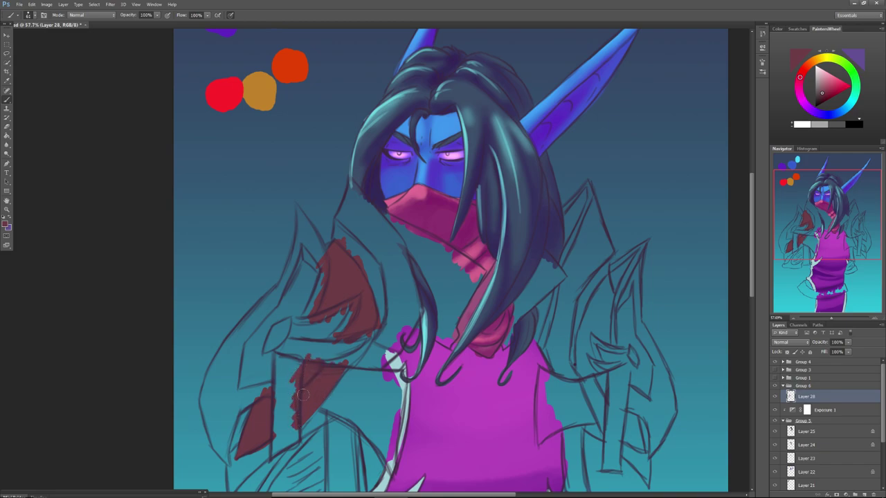
pyautogui.moveTo(331, 385); pyautogui.dragTo(346, 364)
# Block in the inner panels of the right shoulder armor with the same dark maroon, from the upper plate down to the lower pieces.
pyautogui.moveTo(605, 265)
pyautogui.mouseDown()
pyautogui.moveTo(584, 287)
pyautogui.moveTo(573, 354)
pyautogui.moveTo(582, 334)
pyautogui.moveTo(604, 347)
pyautogui.moveTo(588, 318)
pyautogui.moveTo(578, 327)
pyautogui.moveTo(585, 297)
pyautogui.moveTo(575, 372)
pyautogui.moveTo(583, 309)
pyautogui.moveTo(610, 285)
pyautogui.moveTo(616, 320)
pyautogui.moveTo(593, 293)
pyautogui.moveTo(602, 346)
pyautogui.mouseUp()
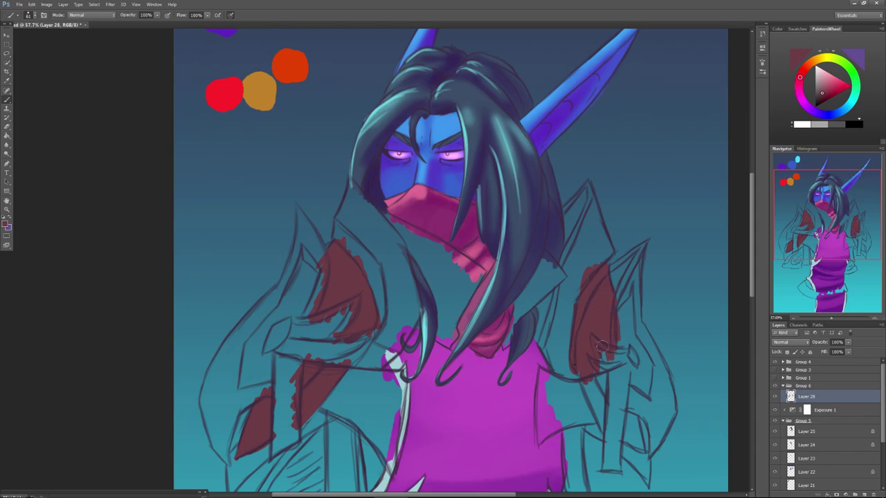
pyautogui.moveTo(819, 218); pyautogui.dragTo(816, 234)
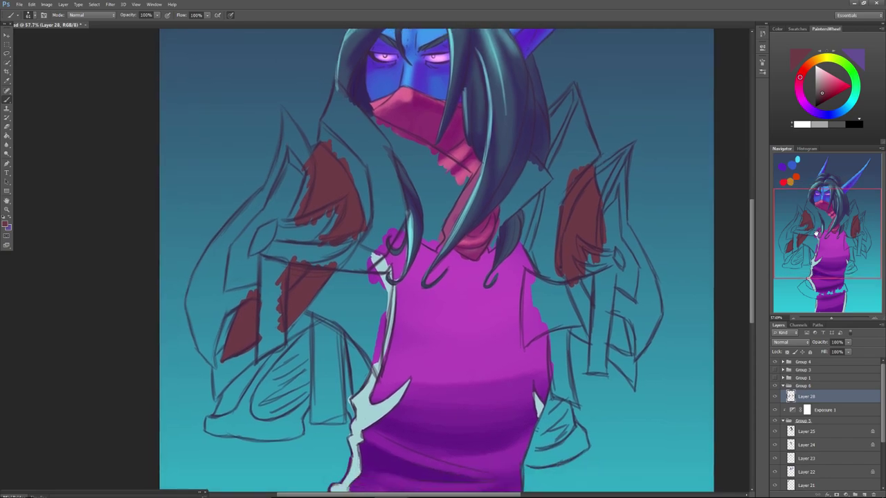
pyautogui.moveTo(574, 286)
pyautogui.mouseDown()
pyautogui.moveTo(566, 284)
pyautogui.moveTo(589, 332)
pyautogui.moveTo(581, 283)
pyautogui.moveTo(597, 322)
pyautogui.moveTo(575, 298)
pyautogui.mouseUp()
pyautogui.moveTo(609, 338)
pyautogui.mouseDown()
pyautogui.moveTo(625, 356)
pyautogui.moveTo(617, 313)
pyautogui.moveTo(622, 352)
pyautogui.moveTo(606, 310)
pyautogui.moveTo(634, 262)
pyautogui.moveTo(625, 292)
pyautogui.moveTo(602, 232)
pyautogui.moveTo(617, 208)
pyautogui.moveTo(623, 236)
pyautogui.moveTo(613, 190)
pyautogui.moveTo(601, 205)
pyautogui.mouseUp()
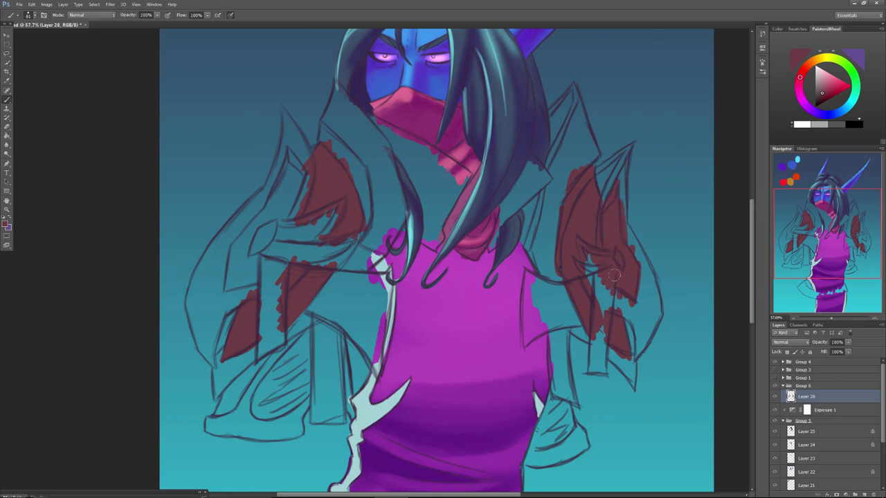
# Block in the remaining plates of both shoulder pauldrons with flat dark red on Layer 28.
pyautogui.moveTo(597, 257)
pyautogui.mouseDown()
pyautogui.moveTo(593, 280)
pyautogui.moveTo(573, 288)
pyautogui.mouseUp()
pyautogui.moveTo(272, 231)
pyautogui.mouseDown()
pyautogui.moveTo(302, 169)
pyautogui.moveTo(288, 201)
pyautogui.moveTo(303, 181)
pyautogui.moveTo(266, 229)
pyautogui.moveTo(254, 226)
pyautogui.moveTo(237, 247)
pyautogui.moveTo(280, 208)
pyautogui.moveTo(247, 264)
pyautogui.moveTo(227, 270)
pyautogui.moveTo(248, 227)
pyautogui.moveTo(230, 254)
pyautogui.moveTo(262, 250)
pyautogui.moveTo(247, 286)
pyautogui.moveTo(259, 271)
pyautogui.moveTo(236, 267)
pyautogui.moveTo(257, 268)
pyautogui.moveTo(232, 290)
pyautogui.mouseUp()
pyautogui.moveTo(336, 216)
pyautogui.mouseDown()
pyautogui.moveTo(305, 244)
pyautogui.moveTo(319, 229)
pyautogui.moveTo(297, 233)
pyautogui.moveTo(322, 218)
pyautogui.moveTo(315, 251)
pyautogui.moveTo(345, 247)
pyautogui.moveTo(253, 242)
pyautogui.moveTo(314, 222)
pyautogui.moveTo(325, 231)
pyautogui.moveTo(319, 240)
pyautogui.moveTo(351, 249)
pyautogui.moveTo(256, 256)
pyautogui.moveTo(244, 268)
pyautogui.moveTo(240, 252)
pyautogui.moveTo(251, 286)
pyautogui.mouseUp()
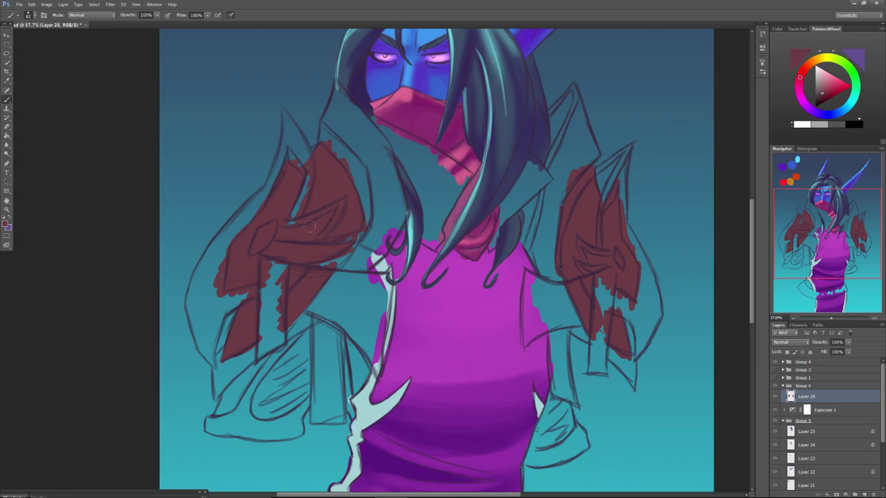
pyautogui.moveTo(290, 162); pyautogui.dragTo(296, 222)
pyautogui.moveTo(258, 340); pyautogui.dragTo(323, 296)
pyautogui.moveTo(294, 315); pyautogui.dragTo(201, 350)
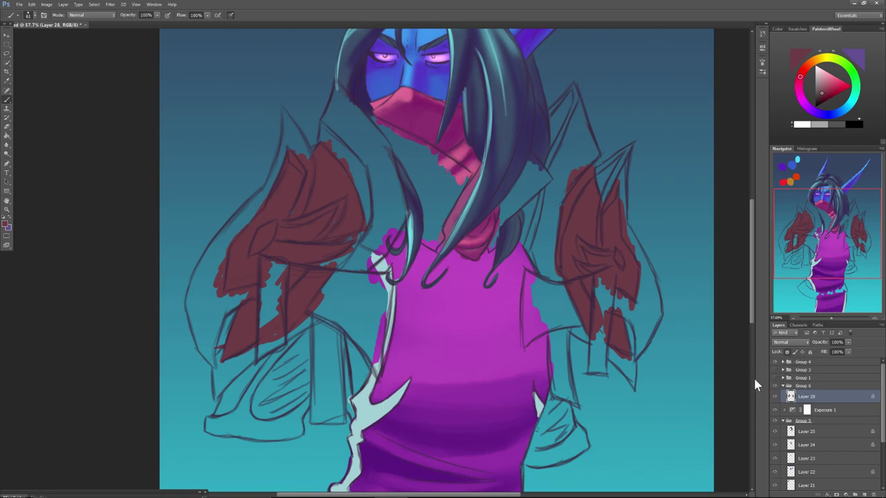
# Refill the red shapes of both pauldrons with a darker, browner red using the Paint Bucket.
pyautogui.click(7, 136)
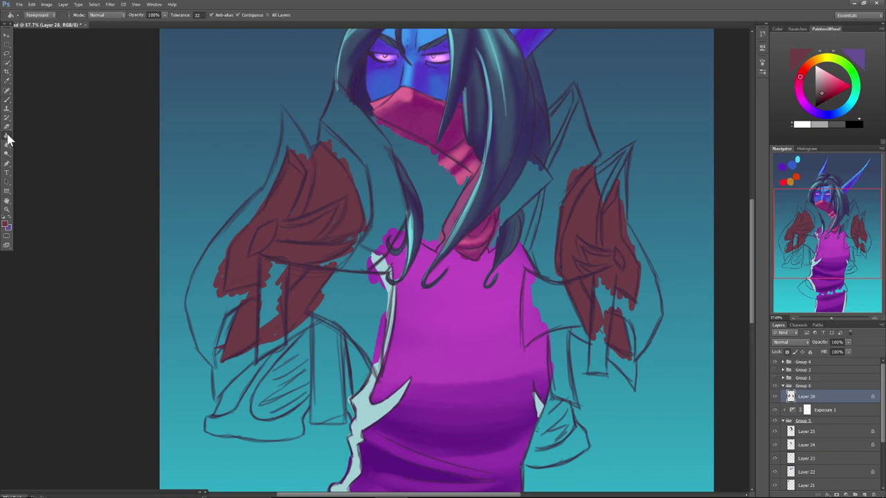
pyautogui.moveTo(822, 91); pyautogui.dragTo(819, 93)
pyautogui.click(284, 204)
pyautogui.click(586, 220)
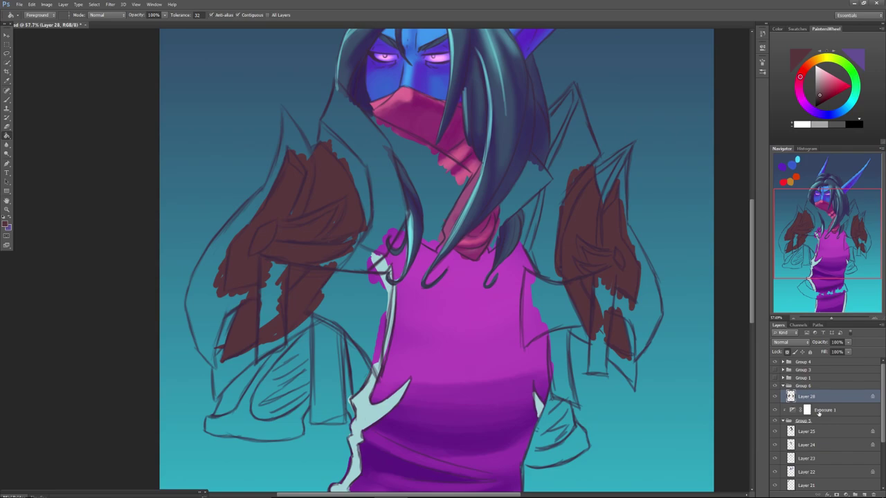
# Add a new layer above the dark red base and choose a dark orange-brown as the Brush color.
pyautogui.click(862, 492)
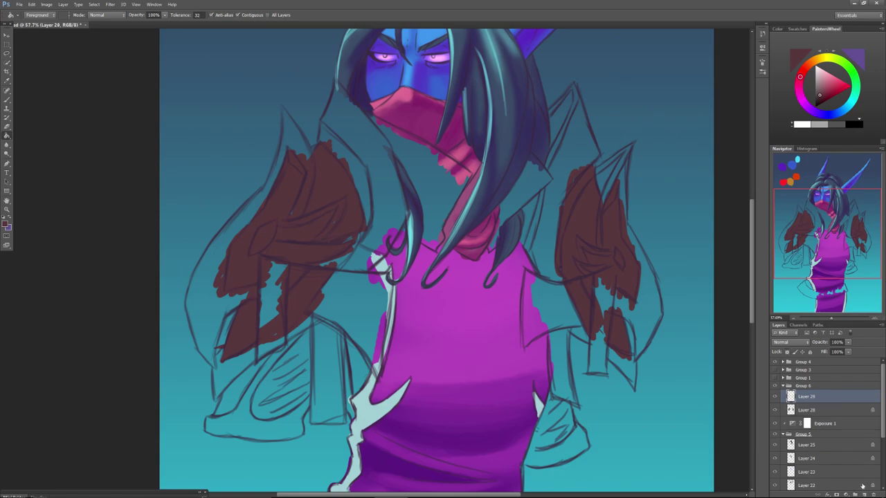
pyautogui.click(11, 98)
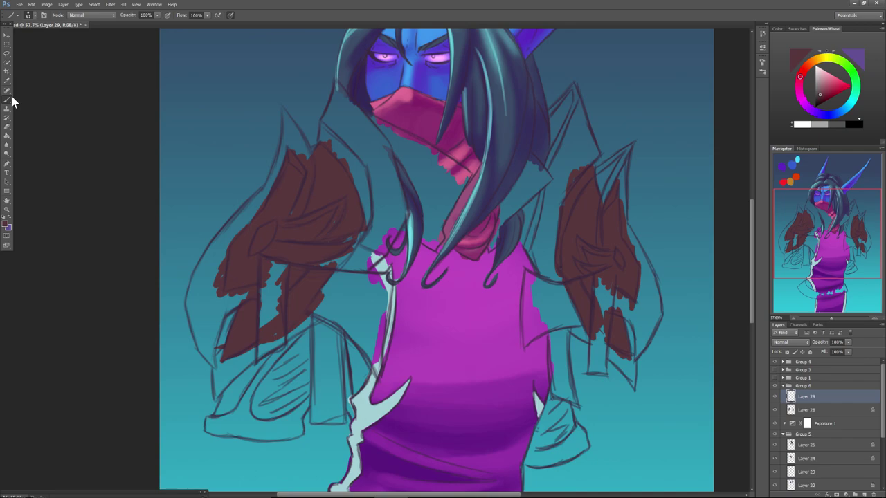
pyautogui.moveTo(800, 72); pyautogui.dragTo(810, 62)
pyautogui.click(821, 93)
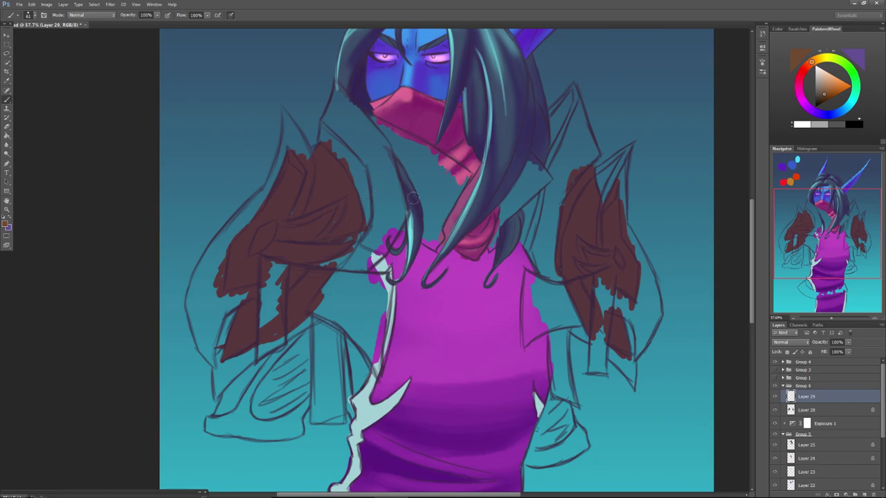
# Paint brown along the left pauldron's inner collar plate, from the tip beside the hair down to the chest.
pyautogui.moveTo(819, 203); pyautogui.dragTo(816, 181)
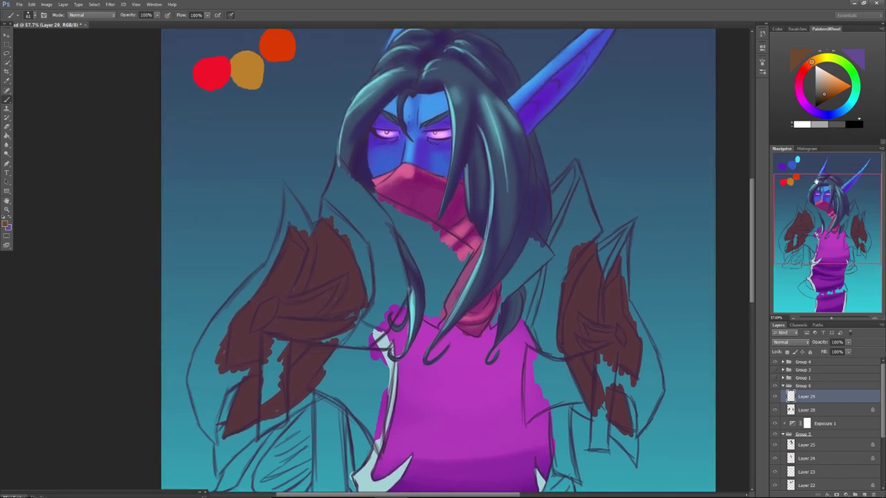
pyautogui.moveTo(371, 291)
pyautogui.mouseDown()
pyautogui.moveTo(356, 235)
pyautogui.moveTo(372, 290)
pyautogui.moveTo(341, 222)
pyautogui.moveTo(366, 274)
pyautogui.moveTo(334, 227)
pyautogui.moveTo(364, 264)
pyautogui.moveTo(350, 230)
pyautogui.moveTo(375, 287)
pyautogui.mouseUp()
pyautogui.moveTo(349, 228); pyautogui.dragTo(346, 238)
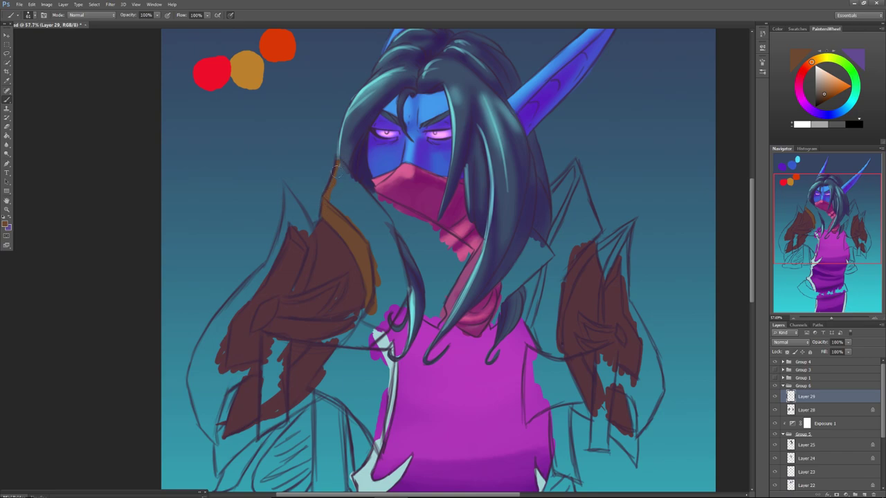
pyautogui.moveTo(337, 166); pyautogui.dragTo(331, 198)
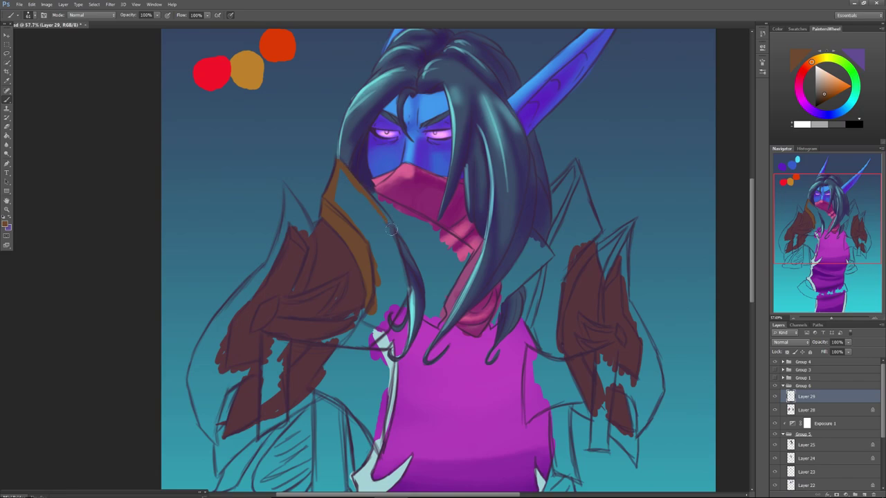
pyautogui.moveTo(389, 328)
pyautogui.mouseDown()
pyautogui.moveTo(369, 342)
pyautogui.moveTo(387, 326)
pyautogui.moveTo(376, 334)
pyautogui.moveTo(381, 302)
pyautogui.moveTo(349, 342)
pyautogui.moveTo(373, 294)
pyautogui.moveTo(365, 309)
pyautogui.mouseUp()
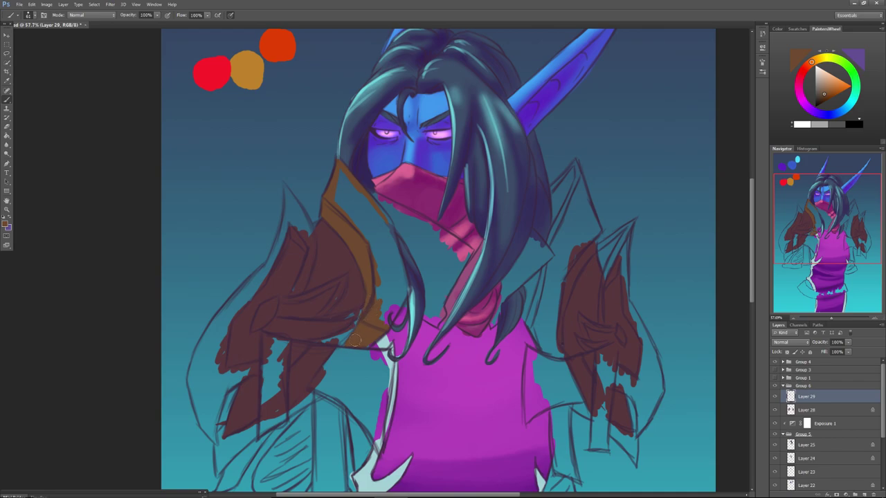
pyautogui.moveTo(379, 306)
pyautogui.mouseDown()
pyautogui.moveTo(384, 319)
pyautogui.moveTo(377, 285)
pyautogui.mouseUp()
# Fill the interior of the left pauldron's collar plate with solid brown up to its pointed tip.
pyautogui.moveTo(831, 318); pyautogui.dragTo(834, 317)
pyautogui.moveTo(827, 231); pyautogui.dragTo(826, 245)
pyautogui.moveTo(377, 204)
pyautogui.mouseDown()
pyautogui.moveTo(382, 244)
pyautogui.moveTo(395, 216)
pyautogui.moveTo(397, 248)
pyautogui.moveTo(414, 203)
pyautogui.moveTo(394, 249)
pyautogui.moveTo(421, 189)
pyautogui.moveTo(406, 225)
pyautogui.moveTo(405, 205)
pyautogui.moveTo(390, 225)
pyautogui.moveTo(382, 192)
pyautogui.moveTo(398, 202)
pyautogui.moveTo(389, 202)
pyautogui.moveTo(392, 219)
pyautogui.moveTo(363, 147)
pyautogui.mouseUp()
pyautogui.moveTo(384, 189)
pyautogui.mouseDown()
pyautogui.moveTo(330, 78)
pyautogui.moveTo(387, 187)
pyautogui.moveTo(369, 130)
pyautogui.moveTo(398, 194)
pyautogui.moveTo(406, 178)
pyautogui.moveTo(390, 142)
pyautogui.moveTo(417, 194)
pyautogui.moveTo(402, 150)
pyautogui.moveTo(417, 197)
pyautogui.moveTo(389, 91)
pyautogui.moveTo(404, 143)
pyautogui.moveTo(335, 68)
pyautogui.moveTo(347, 103)
pyautogui.moveTo(315, 76)
pyautogui.moveTo(295, 84)
pyautogui.moveTo(286, 76)
pyautogui.moveTo(306, 109)
pyautogui.mouseUp()
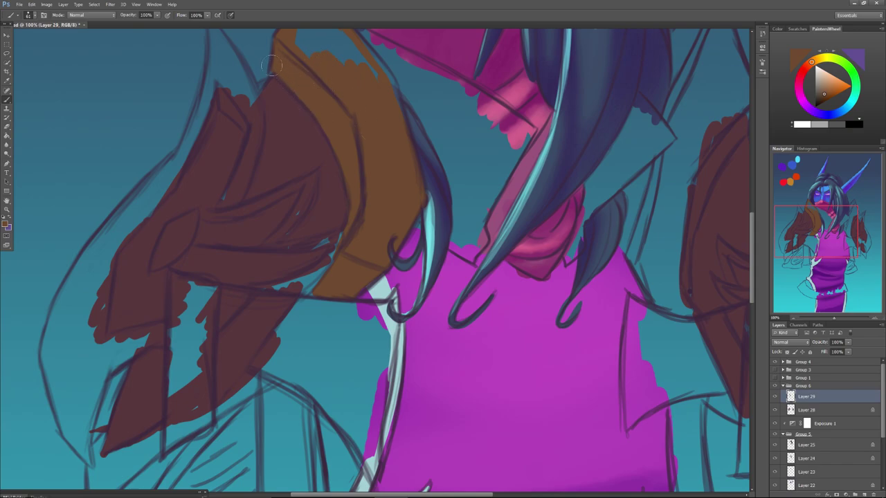
pyautogui.moveTo(268, 71); pyautogui.dragTo(274, 74)
pyautogui.press('[')
pyautogui.press('[')
pyautogui.press('[')
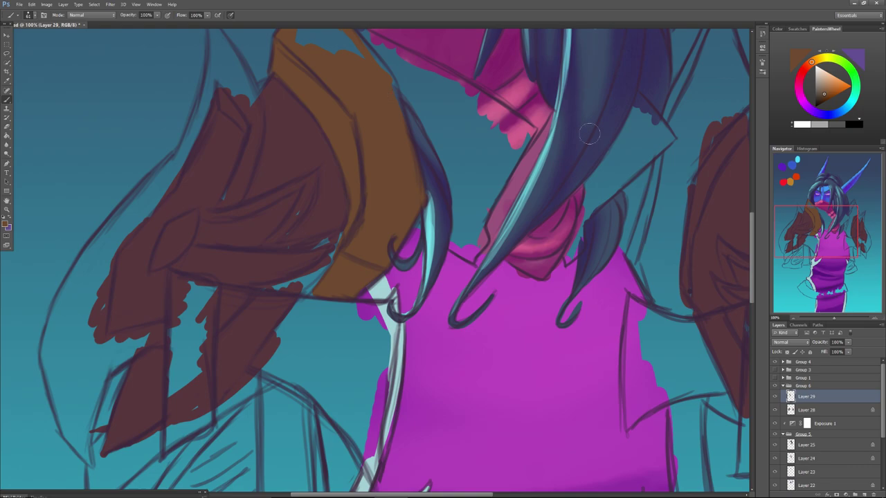
pyautogui.scroll(4, 572, 127)
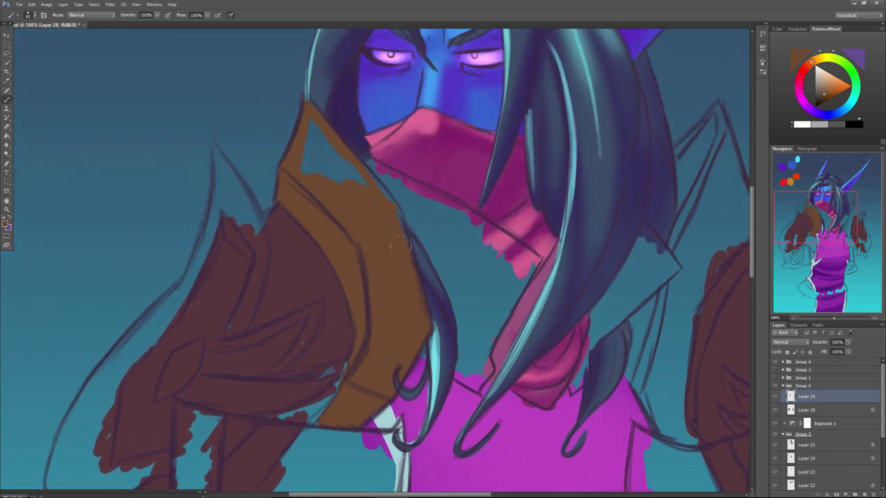
pyautogui.moveTo(378, 193)
pyautogui.mouseDown()
pyautogui.moveTo(309, 113)
pyautogui.moveTo(317, 132)
pyautogui.mouseUp()
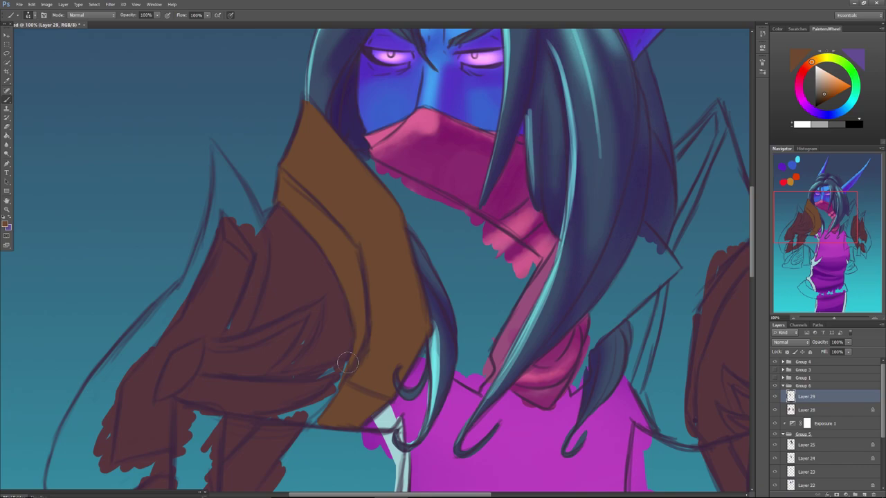
# Paint the left pauldron's outer spike brown and continue the trim down along the shoulder's outer edge.
pyautogui.moveTo(798, 216); pyautogui.dragTo(794, 227)
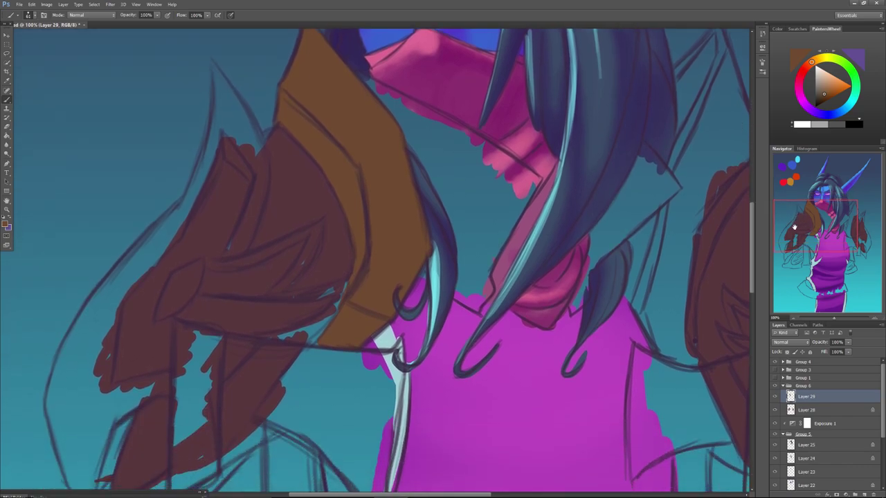
pyautogui.moveTo(253, 206); pyautogui.dragTo(231, 247)
pyautogui.moveTo(258, 187)
pyautogui.mouseDown()
pyautogui.moveTo(232, 252)
pyautogui.moveTo(253, 216)
pyautogui.moveTo(248, 243)
pyautogui.moveTo(265, 191)
pyautogui.moveTo(235, 149)
pyautogui.moveTo(267, 188)
pyautogui.moveTo(229, 132)
pyautogui.moveTo(263, 163)
pyautogui.moveTo(245, 121)
pyautogui.moveTo(264, 159)
pyautogui.mouseUp()
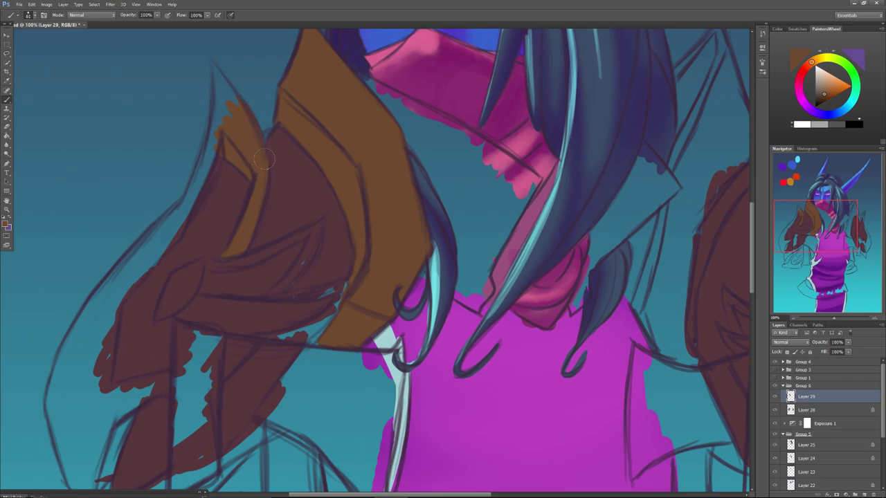
pyautogui.moveTo(213, 63)
pyautogui.mouseDown()
pyautogui.moveTo(228, 149)
pyautogui.moveTo(214, 74)
pyautogui.moveTo(208, 157)
pyautogui.mouseUp()
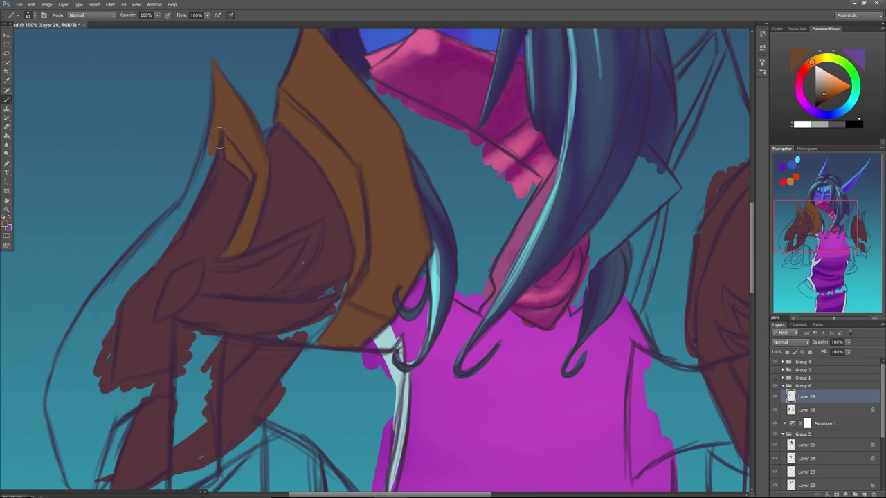
pyautogui.moveTo(216, 114); pyautogui.dragTo(181, 220)
pyautogui.moveTo(218, 136)
pyautogui.mouseDown()
pyautogui.moveTo(180, 224)
pyautogui.moveTo(223, 130)
pyautogui.moveTo(178, 226)
pyautogui.moveTo(194, 199)
pyautogui.moveTo(135, 277)
pyautogui.moveTo(164, 248)
pyautogui.moveTo(137, 279)
pyautogui.moveTo(165, 232)
pyautogui.moveTo(135, 264)
pyautogui.moveTo(178, 235)
pyautogui.mouseUp()
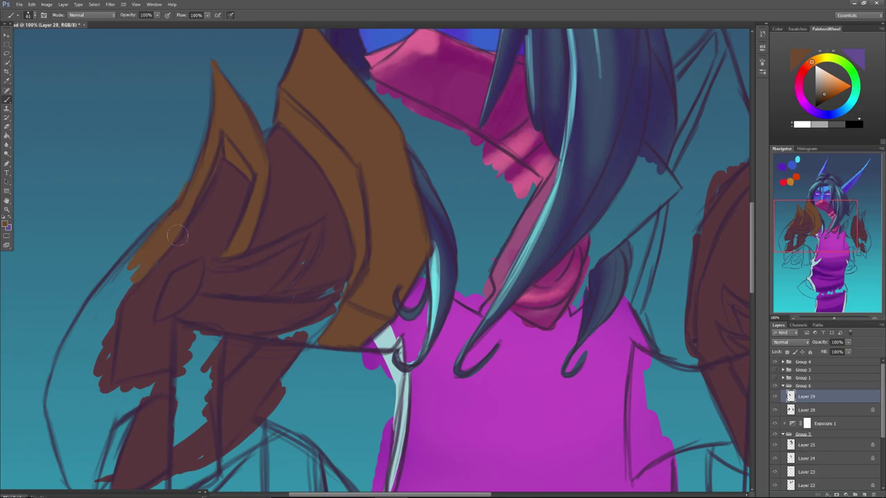
pyautogui.hotkey('ctrl', 'z')
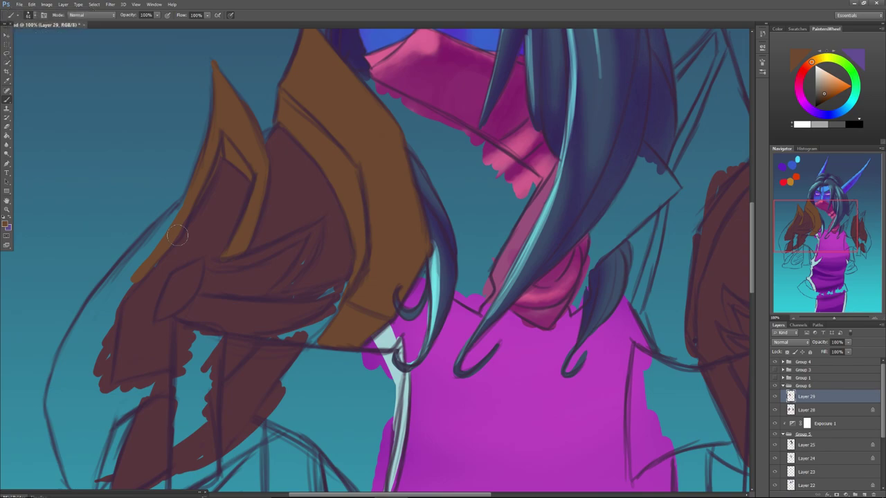
pyautogui.moveTo(178, 202)
pyautogui.mouseDown()
pyautogui.moveTo(134, 257)
pyautogui.moveTo(162, 233)
pyautogui.moveTo(131, 279)
pyautogui.moveTo(158, 253)
pyautogui.moveTo(135, 281)
pyautogui.moveTo(155, 262)
pyautogui.moveTo(157, 255)
pyautogui.moveTo(139, 257)
pyautogui.moveTo(144, 244)
pyautogui.moveTo(115, 273)
pyautogui.moveTo(147, 248)
pyautogui.moveTo(105, 298)
pyautogui.mouseUp()
# Paint a thin brown trim around the upper pointed leaf ornament in the middle of the left pauldron.
pyautogui.moveTo(208, 265); pyautogui.dragTo(315, 227)
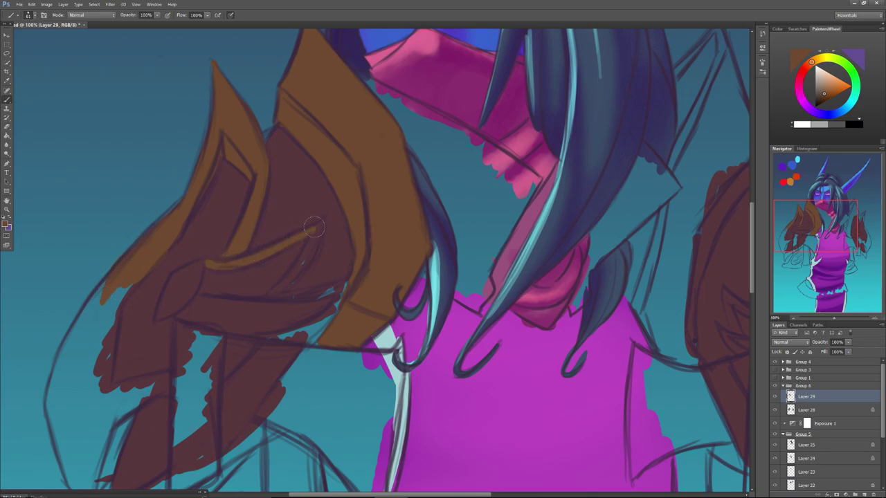
pyautogui.moveTo(269, 295); pyautogui.dragTo(314, 233)
pyautogui.moveTo(295, 278)
pyautogui.mouseDown()
pyautogui.moveTo(318, 227)
pyautogui.moveTo(292, 279)
pyautogui.mouseUp()
pyautogui.moveTo(323, 228); pyautogui.dragTo(287, 288)
pyautogui.moveTo(312, 243); pyautogui.dragTo(287, 288)
pyautogui.moveTo(322, 222); pyautogui.dragTo(319, 229)
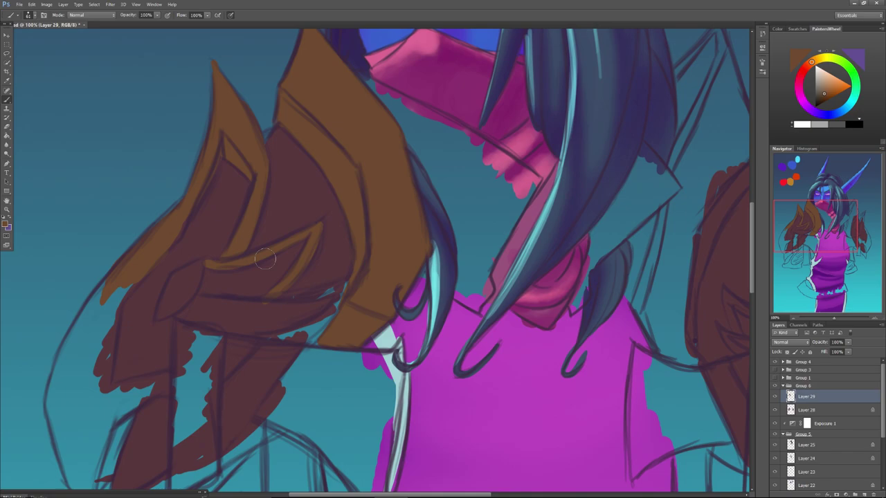
# Add brown trim along the lower ornament line and the bottom rim of the left pauldron's main plate.
pyautogui.moveTo(272, 296)
pyautogui.mouseDown()
pyautogui.moveTo(333, 285)
pyautogui.moveTo(312, 295)
pyautogui.moveTo(247, 295)
pyautogui.mouseUp()
pyautogui.moveTo(306, 294); pyautogui.dragTo(203, 290)
pyautogui.moveTo(341, 287)
pyautogui.mouseDown()
pyautogui.moveTo(280, 341)
pyautogui.moveTo(341, 299)
pyautogui.moveTo(286, 341)
pyautogui.moveTo(340, 316)
pyautogui.moveTo(311, 339)
pyautogui.moveTo(272, 340)
pyautogui.moveTo(305, 330)
pyautogui.moveTo(250, 336)
pyautogui.mouseUp()
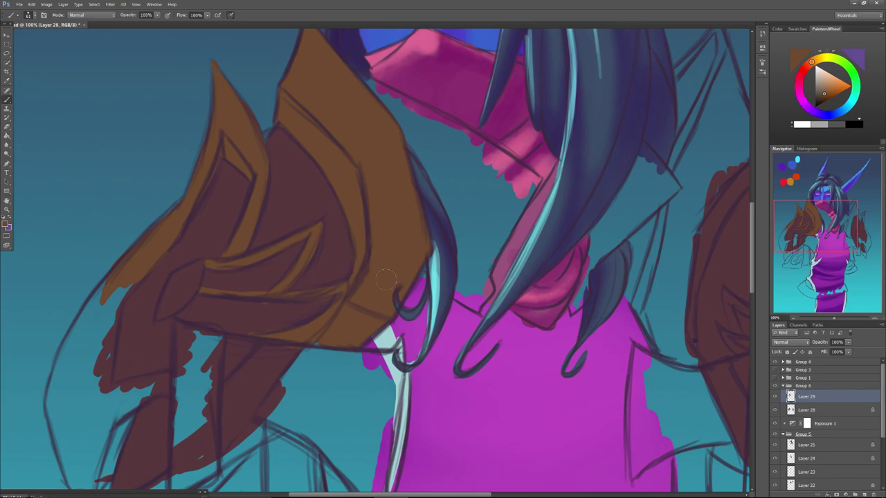
# Paint brown trim on the hanging plates below the left pauldron, including the crossband and the narrow strip descending from it.
pyautogui.moveTo(790, 224); pyautogui.dragTo(774, 242)
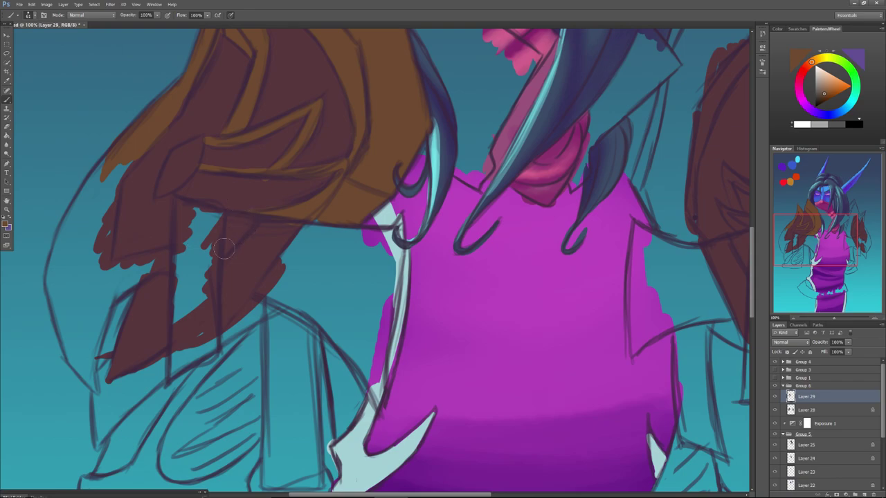
pyautogui.moveTo(252, 220)
pyautogui.mouseDown()
pyautogui.moveTo(227, 247)
pyautogui.moveTo(232, 223)
pyautogui.moveTo(211, 240)
pyautogui.moveTo(216, 230)
pyautogui.mouseUp()
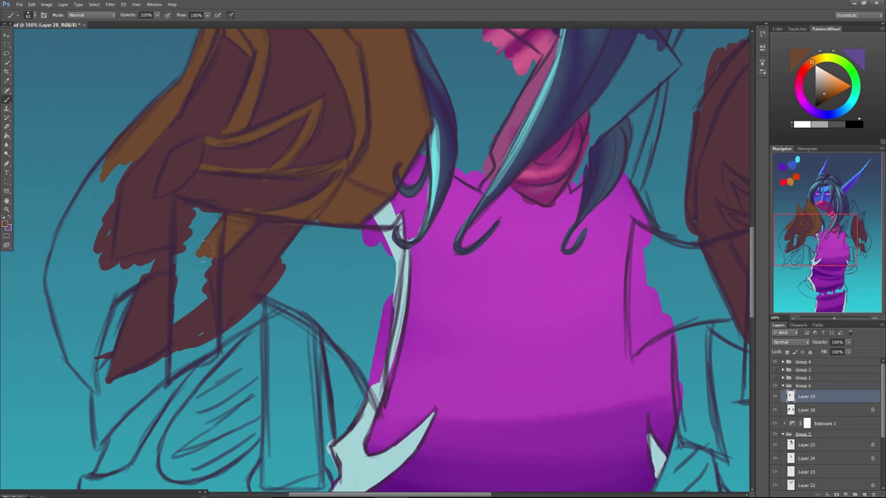
pyautogui.moveTo(167, 270)
pyautogui.mouseDown()
pyautogui.moveTo(152, 261)
pyautogui.moveTo(116, 287)
pyautogui.moveTo(131, 285)
pyautogui.moveTo(128, 260)
pyautogui.moveTo(143, 259)
pyautogui.moveTo(116, 271)
pyautogui.moveTo(101, 296)
pyautogui.moveTo(143, 279)
pyautogui.moveTo(169, 253)
pyautogui.moveTo(99, 272)
pyautogui.mouseUp()
pyautogui.hotkey('ctrl', 'z')
pyautogui.moveTo(104, 273)
pyautogui.mouseDown()
pyautogui.moveTo(95, 300)
pyautogui.moveTo(115, 294)
pyautogui.mouseUp()
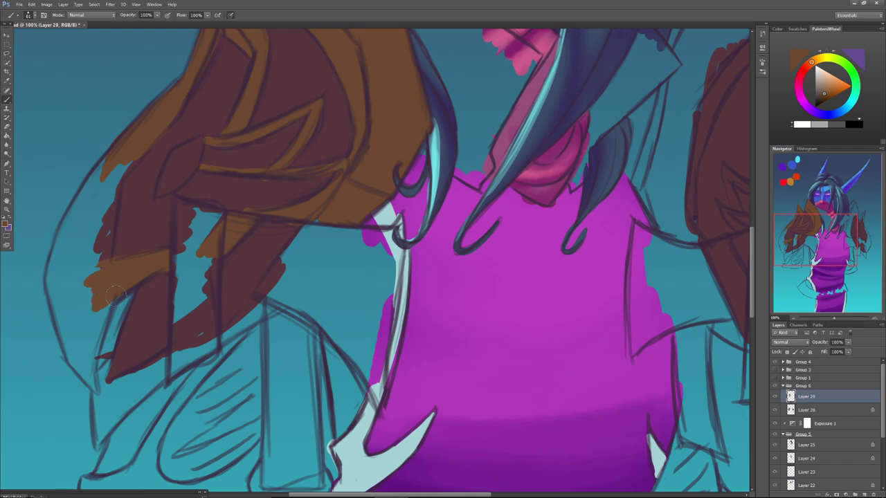
pyautogui.moveTo(90, 353); pyautogui.dragTo(104, 287)
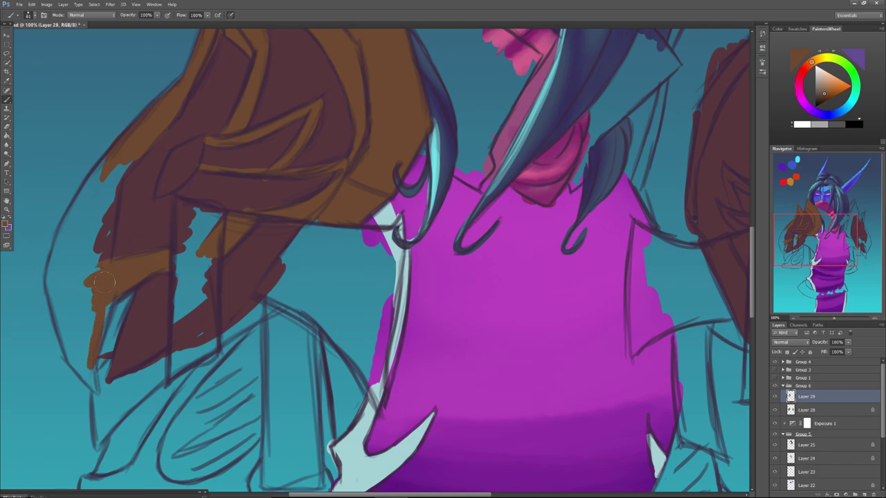
pyautogui.moveTo(100, 344); pyautogui.dragTo(112, 291)
# Touch up the lower hanging plate on Layer 28 with the sampled dark red and lock the layer's transparent pixels.
pyautogui.moveTo(130, 349); pyautogui.dragTo(409, 298)
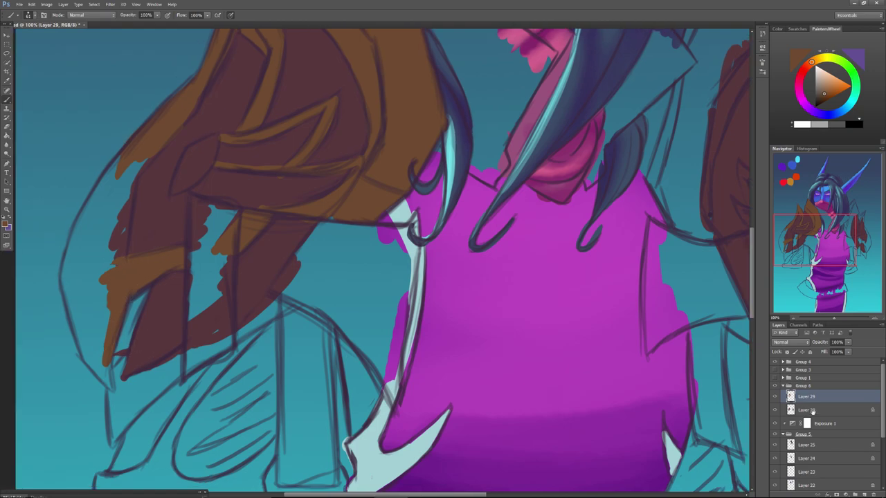
pyautogui.click(812, 411)
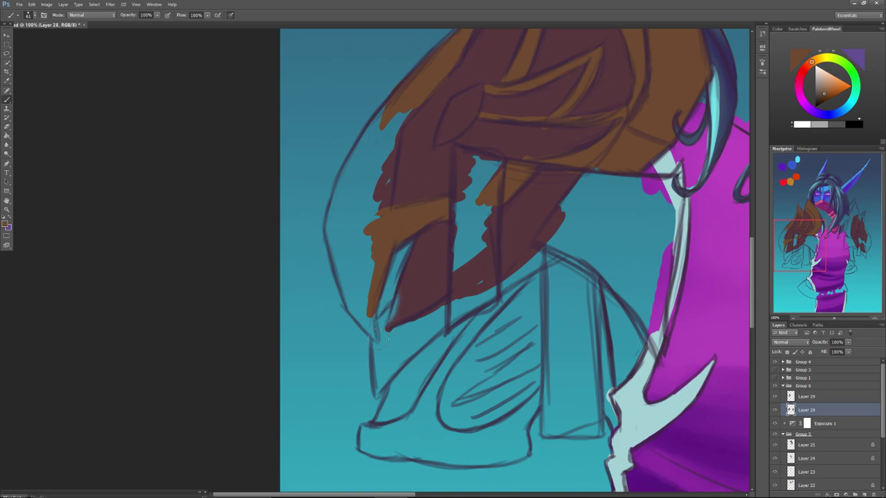
pyautogui.keyDown('alt'); pyautogui.click(426, 287); pyautogui.keyUp('alt')
pyautogui.moveTo(395, 321); pyautogui.dragTo(407, 285)
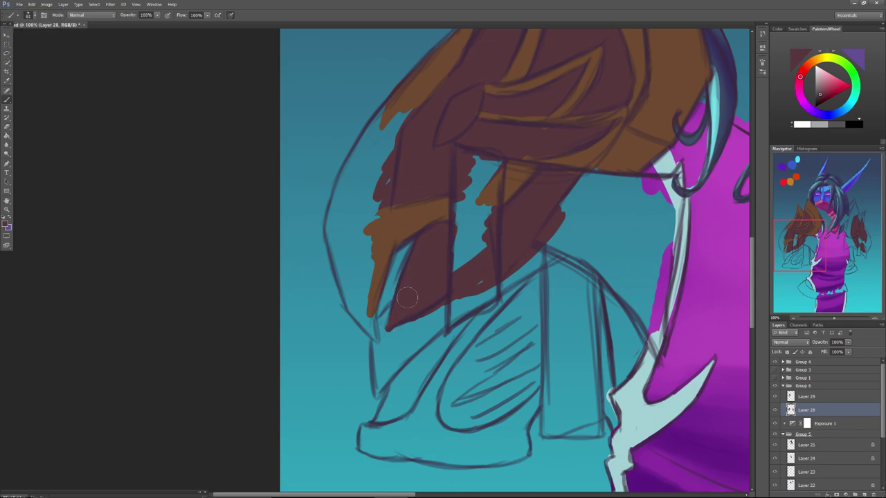
pyautogui.click(788, 353)
# Fill the left pauldron's large curved outer plate on Layer 29 with the sampled brown, out to the sketch lines.
pyautogui.click(803, 397)
pyautogui.keyDown('alt'); pyautogui.click(380, 233); pyautogui.keyUp('alt')
pyautogui.moveTo(380, 233); pyautogui.dragTo(369, 305)
pyautogui.moveTo(377, 344)
pyautogui.mouseDown()
pyautogui.moveTo(358, 290)
pyautogui.moveTo(377, 344)
pyautogui.moveTo(344, 291)
pyautogui.moveTo(333, 242)
pyautogui.mouseUp()
pyautogui.moveTo(356, 275)
pyautogui.mouseDown()
pyautogui.moveTo(339, 240)
pyautogui.moveTo(354, 239)
pyautogui.moveTo(356, 218)
pyautogui.moveTo(374, 241)
pyautogui.moveTo(379, 174)
pyautogui.mouseUp()
pyautogui.moveTo(382, 207)
pyautogui.mouseDown()
pyautogui.moveTo(387, 144)
pyautogui.moveTo(397, 138)
pyautogui.moveTo(392, 115)
pyautogui.moveTo(382, 149)
pyautogui.mouseUp()
pyautogui.moveTo(377, 186)
pyautogui.mouseDown()
pyautogui.moveTo(377, 159)
pyautogui.moveTo(339, 236)
pyautogui.moveTo(350, 296)
pyautogui.moveTo(334, 225)
pyautogui.moveTo(343, 283)
pyautogui.moveTo(331, 234)
pyautogui.moveTo(337, 258)
pyautogui.moveTo(334, 227)
pyautogui.moveTo(343, 202)
pyautogui.moveTo(339, 241)
pyautogui.moveTo(359, 180)
pyautogui.moveTo(348, 219)
pyautogui.moveTo(352, 172)
pyautogui.moveTo(332, 236)
pyautogui.moveTo(386, 137)
pyautogui.moveTo(348, 205)
pyautogui.moveTo(380, 143)
pyautogui.mouseUp()
pyautogui.moveTo(430, 81)
pyautogui.mouseDown()
pyautogui.moveTo(378, 143)
pyautogui.moveTo(416, 98)
pyautogui.moveTo(366, 143)
pyautogui.moveTo(408, 88)
pyautogui.moveTo(356, 153)
pyautogui.moveTo(395, 101)
pyautogui.moveTo(337, 210)
pyautogui.moveTo(365, 140)
pyautogui.moveTo(332, 217)
pyautogui.moveTo(352, 162)
pyautogui.moveTo(332, 237)
pyautogui.mouseUp()
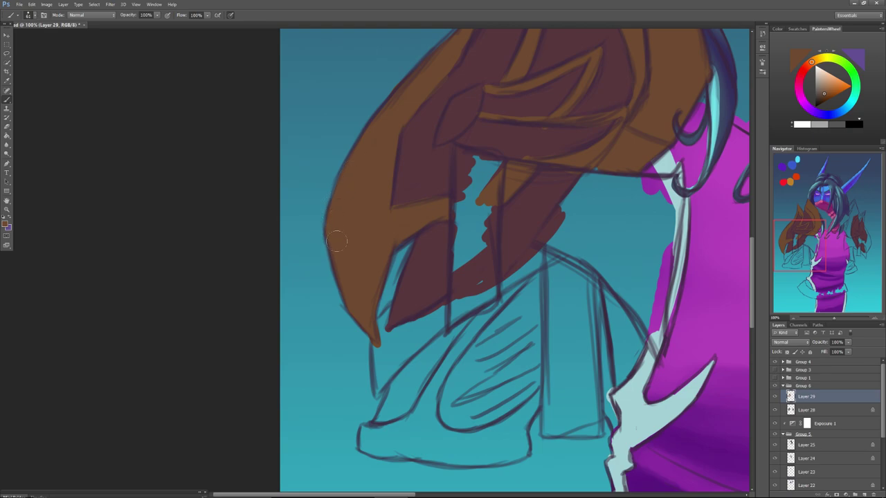
# Paint brown over the left pauldron's pointed lower tip and along the lower rim of its hanging plates.
pyautogui.moveTo(392, 309)
pyautogui.mouseDown()
pyautogui.moveTo(389, 327)
pyautogui.moveTo(375, 332)
pyautogui.moveTo(393, 310)
pyautogui.moveTo(372, 327)
pyautogui.moveTo(384, 324)
pyautogui.moveTo(380, 339)
pyautogui.mouseUp()
pyautogui.hotkey('ctrl', 'z')
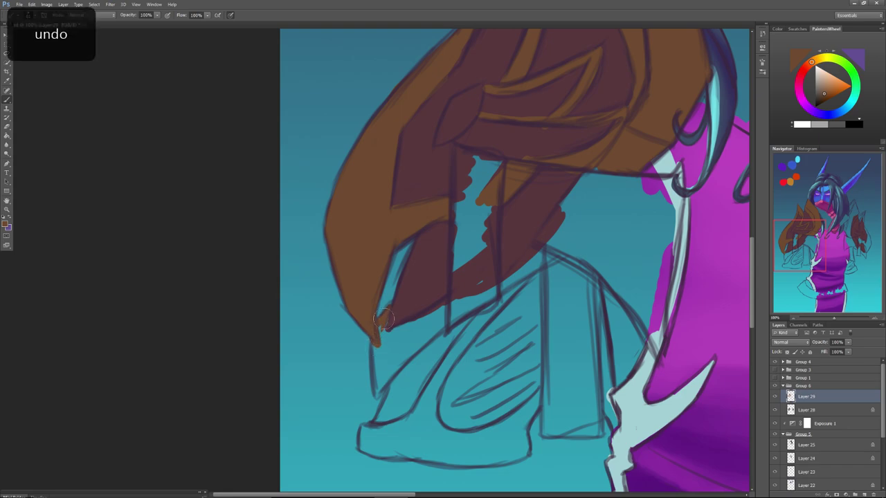
pyautogui.moveTo(379, 328)
pyautogui.mouseDown()
pyautogui.moveTo(379, 371)
pyautogui.moveTo(368, 325)
pyautogui.moveTo(376, 392)
pyautogui.mouseUp()
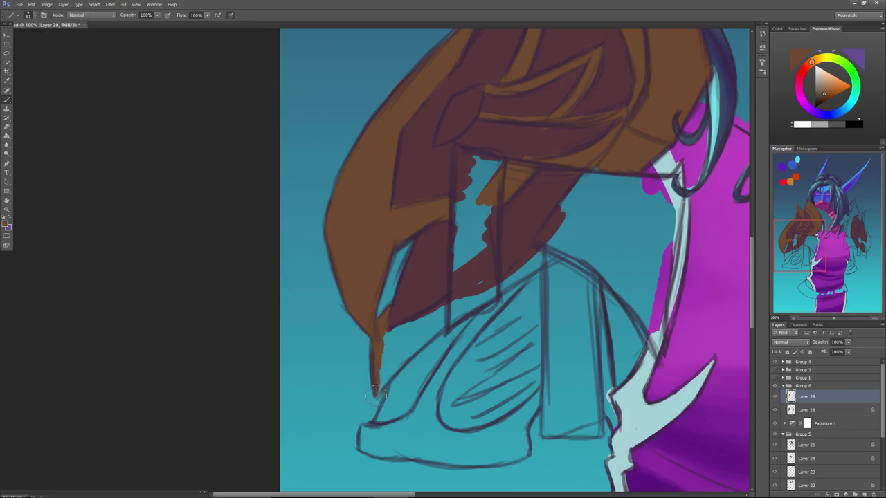
pyautogui.moveTo(382, 346)
pyautogui.mouseDown()
pyautogui.moveTo(381, 388)
pyautogui.moveTo(383, 375)
pyautogui.moveTo(433, 330)
pyautogui.mouseUp()
pyautogui.moveTo(388, 366); pyautogui.dragTo(447, 318)
pyautogui.moveTo(406, 349)
pyautogui.mouseDown()
pyautogui.moveTo(451, 310)
pyautogui.moveTo(401, 335)
pyautogui.moveTo(452, 299)
pyautogui.moveTo(378, 336)
pyautogui.moveTo(393, 342)
pyautogui.moveTo(386, 368)
pyautogui.mouseUp()
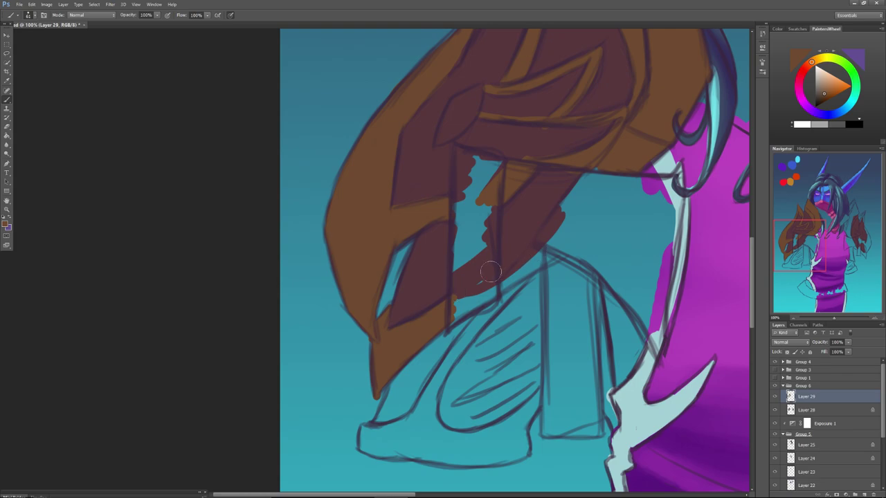
pyautogui.moveTo(485, 283)
pyautogui.mouseDown()
pyautogui.moveTo(534, 249)
pyautogui.moveTo(490, 296)
pyautogui.mouseUp()
pyautogui.moveTo(548, 256)
pyautogui.mouseDown()
pyautogui.moveTo(516, 278)
pyautogui.moveTo(588, 174)
pyautogui.moveTo(550, 229)
pyautogui.moveTo(588, 182)
pyautogui.mouseUp()
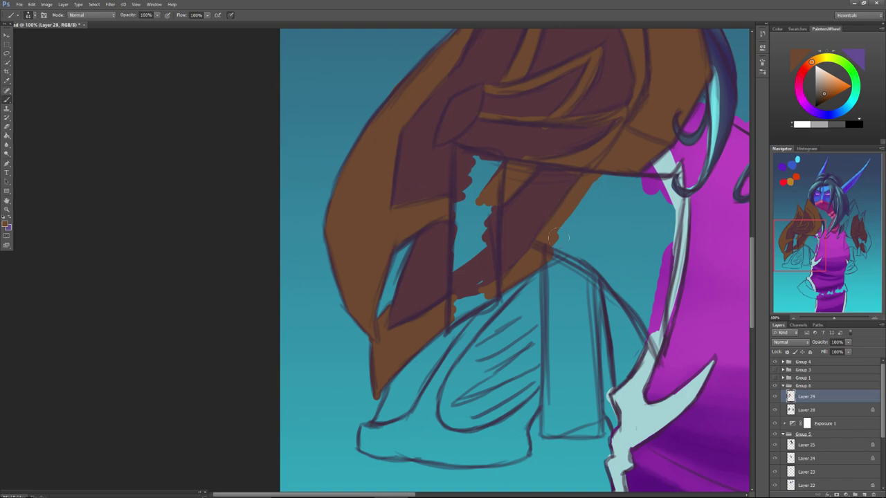
# Fill the plate between the left pauldron and the torso with brown, then touch up the pauldron's bottom rim.
pyautogui.moveTo(802, 235); pyautogui.dragTo(810, 238)
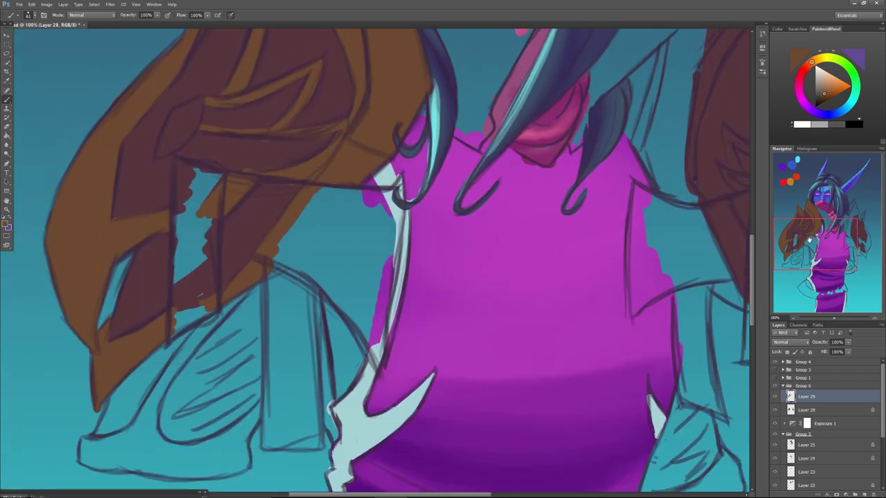
pyautogui.moveTo(373, 365)
pyautogui.mouseDown()
pyautogui.moveTo(349, 308)
pyautogui.moveTo(370, 356)
pyautogui.moveTo(326, 285)
pyautogui.mouseUp()
pyautogui.moveTo(359, 338)
pyautogui.mouseDown()
pyautogui.moveTo(298, 277)
pyautogui.moveTo(237, 238)
pyautogui.moveTo(259, 258)
pyautogui.moveTo(325, 284)
pyautogui.mouseUp()
pyautogui.moveTo(278, 241)
pyautogui.mouseDown()
pyautogui.moveTo(346, 298)
pyautogui.moveTo(376, 367)
pyautogui.moveTo(384, 290)
pyautogui.mouseUp()
pyautogui.moveTo(373, 360)
pyautogui.mouseDown()
pyautogui.moveTo(383, 248)
pyautogui.moveTo(379, 334)
pyautogui.moveTo(395, 223)
pyautogui.moveTo(385, 289)
pyautogui.moveTo(390, 262)
pyautogui.mouseUp()
pyautogui.moveTo(400, 223)
pyautogui.mouseDown()
pyautogui.moveTo(401, 181)
pyautogui.moveTo(376, 357)
pyautogui.moveTo(381, 285)
pyautogui.moveTo(375, 350)
pyautogui.moveTo(372, 318)
pyautogui.moveTo(356, 320)
pyautogui.moveTo(356, 312)
pyautogui.moveTo(369, 332)
pyautogui.moveTo(321, 263)
pyautogui.moveTo(323, 252)
pyautogui.moveTo(360, 273)
pyautogui.mouseUp()
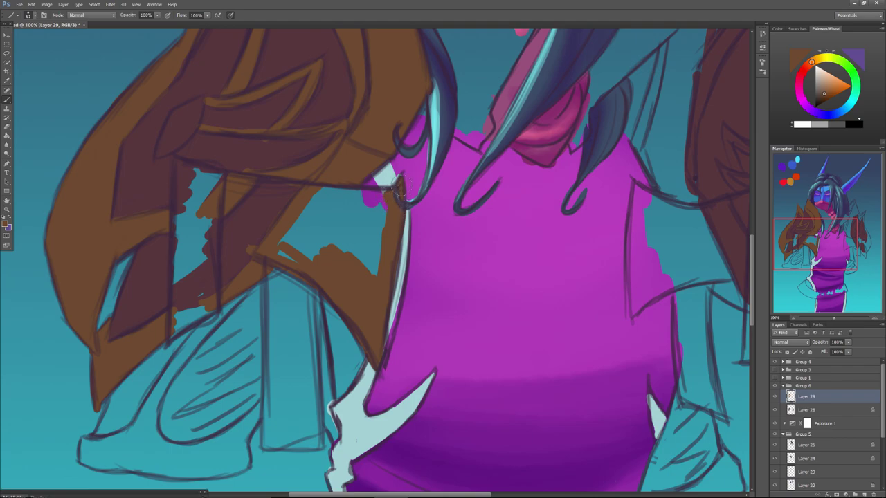
pyautogui.moveTo(392, 191)
pyautogui.mouseDown()
pyautogui.moveTo(382, 192)
pyautogui.moveTo(373, 275)
pyautogui.moveTo(366, 210)
pyautogui.mouseUp()
pyautogui.moveTo(285, 251)
pyautogui.mouseDown()
pyautogui.moveTo(361, 261)
pyautogui.moveTo(349, 242)
pyautogui.moveTo(366, 248)
pyautogui.moveTo(332, 200)
pyautogui.moveTo(372, 217)
pyautogui.moveTo(363, 236)
pyautogui.moveTo(336, 234)
pyautogui.moveTo(343, 223)
pyautogui.moveTo(324, 214)
pyautogui.moveTo(295, 229)
pyautogui.moveTo(330, 203)
pyautogui.moveTo(356, 208)
pyautogui.moveTo(306, 190)
pyautogui.moveTo(378, 200)
pyautogui.moveTo(309, 198)
pyautogui.moveTo(327, 189)
pyautogui.moveTo(313, 188)
pyautogui.moveTo(349, 187)
pyautogui.moveTo(360, 172)
pyautogui.moveTo(334, 181)
pyautogui.mouseUp()
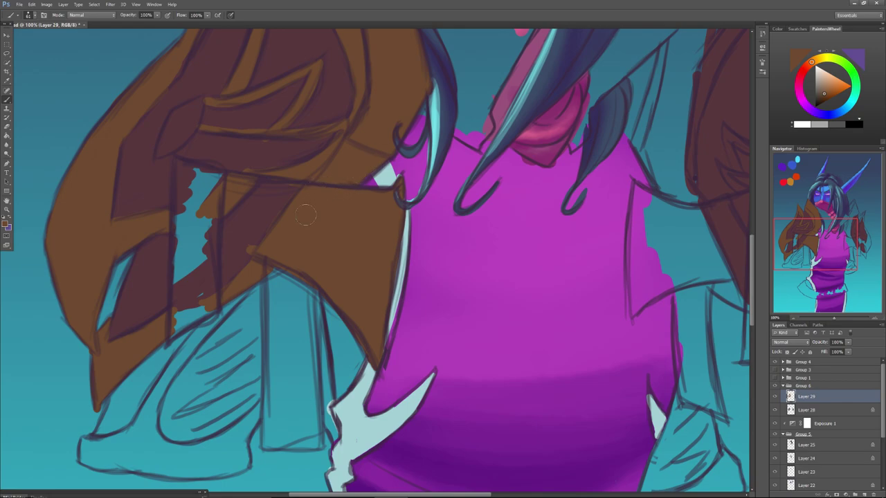
pyautogui.moveTo(276, 264); pyautogui.dragTo(251, 278)
pyautogui.moveTo(198, 167); pyautogui.dragTo(208, 167)
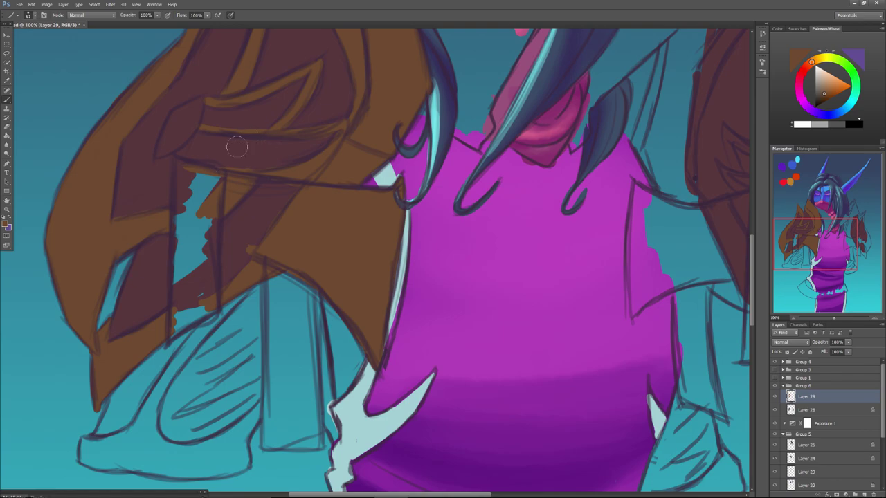
# Set the brush size to 33 px and outline the left pauldron's diamond ornament in brown.
pyautogui.rightClick(199, 123)
pyautogui.moveTo(226, 138); pyautogui.dragTo(222, 138)
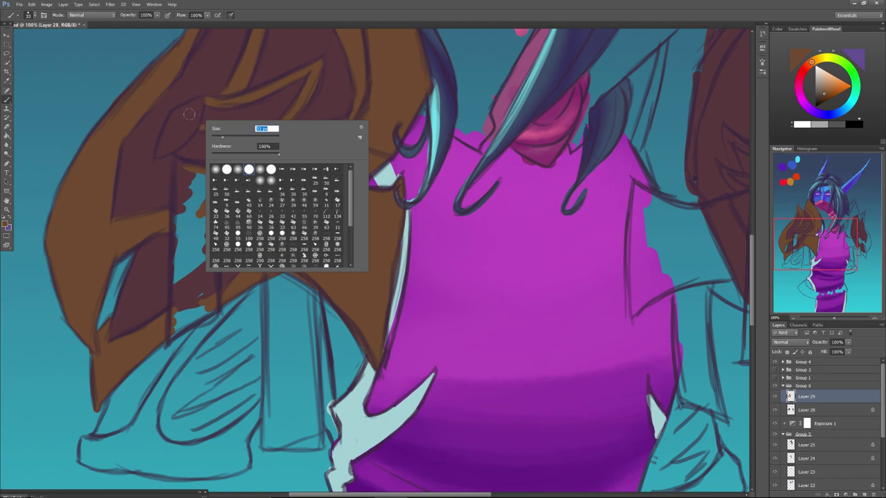
pyautogui.click(201, 100)
pyautogui.moveTo(200, 99); pyautogui.dragTo(195, 123)
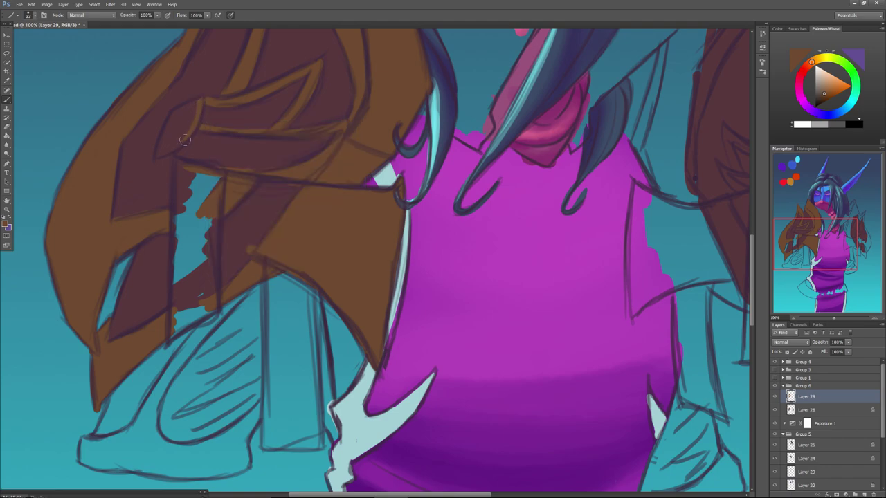
pyautogui.moveTo(159, 155); pyautogui.dragTo(186, 140)
pyautogui.moveTo(196, 100); pyautogui.dragTo(159, 146)
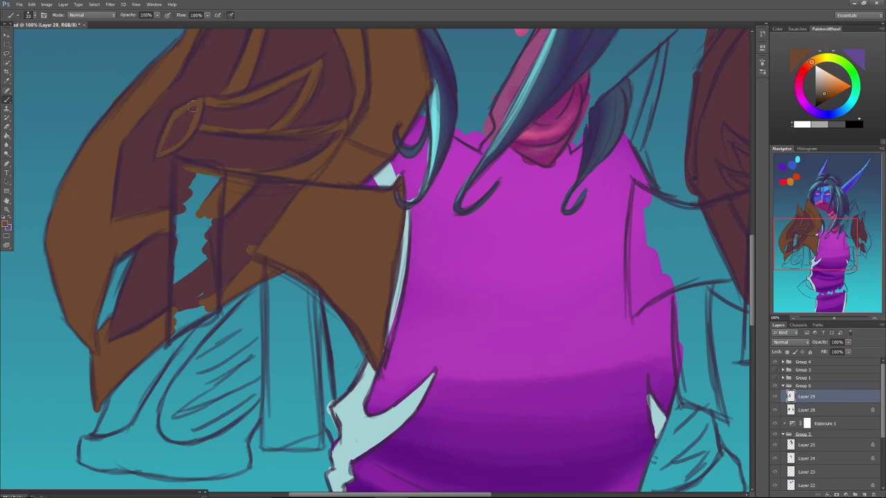
pyautogui.keyDown('alt'); pyautogui.click(184, 124); pyautogui.keyUp('alt')
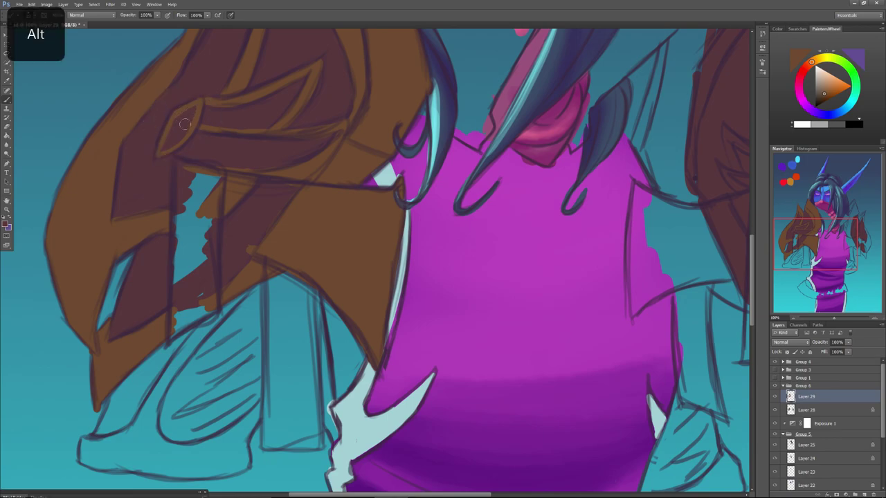
pyautogui.keyDown('alt'); pyautogui.click(177, 139); pyautogui.keyUp('alt')
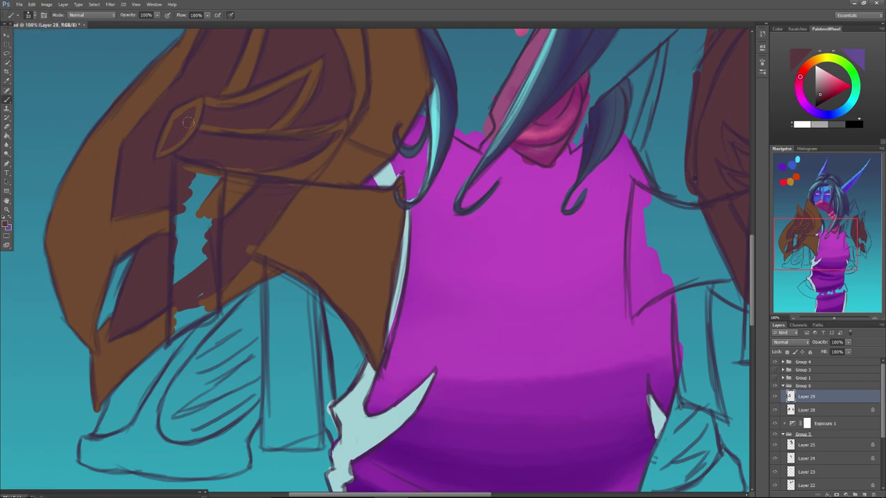
pyautogui.hotkey('ctrl', 'z')
# Sample the brown, enlarge the brush to 63 px and paint the right pauldron's inner edge beside the hair.
pyautogui.keyDown('alt'); pyautogui.click(359, 171); pyautogui.keyUp('alt')
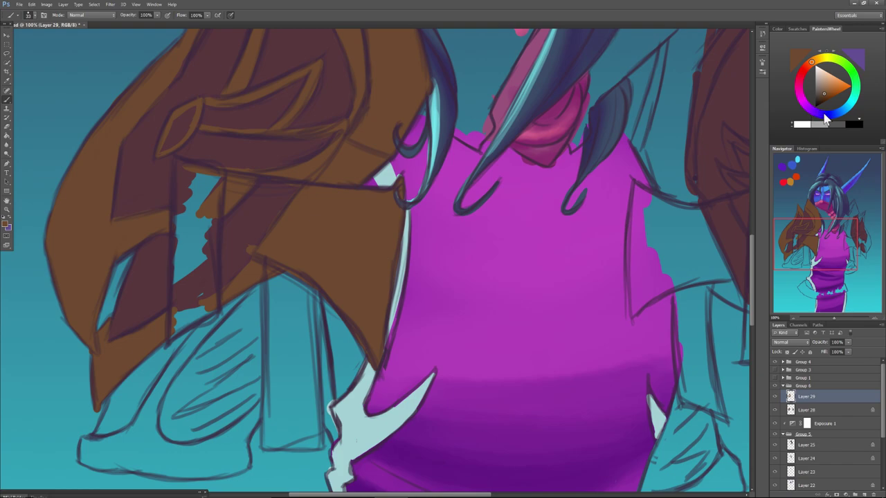
pyautogui.moveTo(820, 225); pyautogui.dragTo(843, 200)
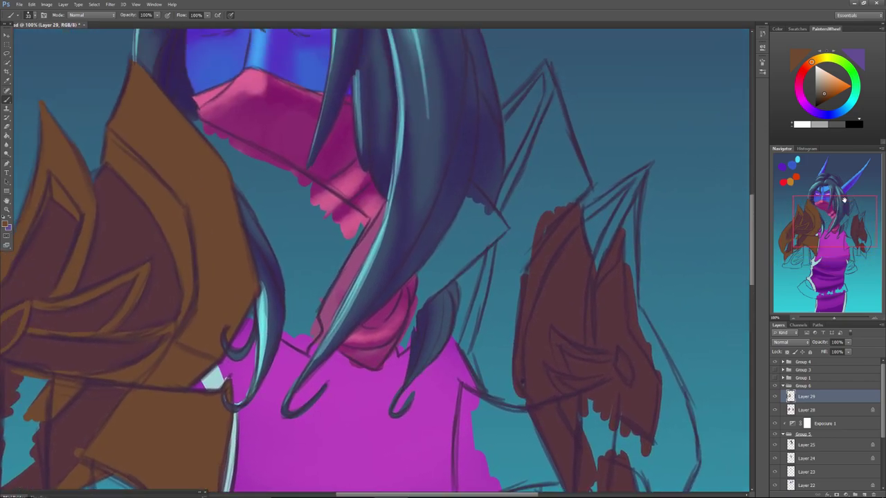
pyautogui.rightClick(464, 321)
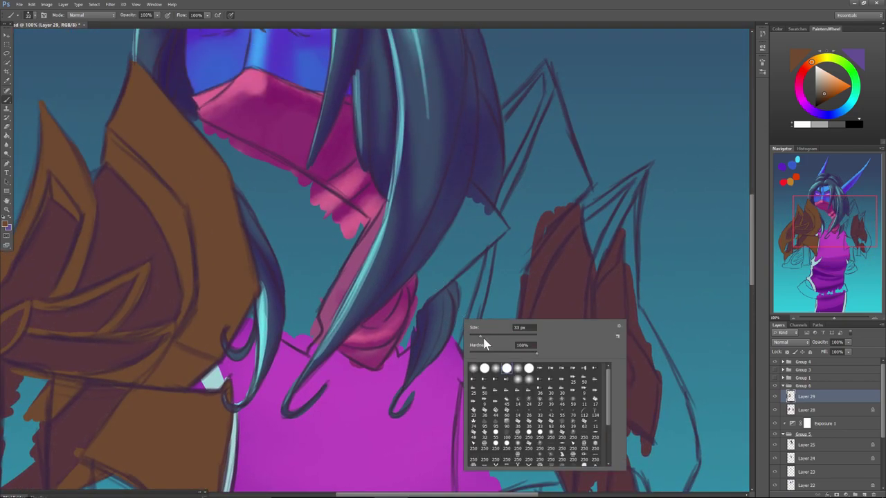
pyautogui.click(483, 278)
pyautogui.moveTo(485, 270)
pyautogui.mouseDown()
pyautogui.moveTo(470, 325)
pyautogui.moveTo(487, 259)
pyautogui.moveTo(466, 273)
pyautogui.moveTo(464, 289)
pyautogui.moveTo(458, 278)
pyautogui.moveTo(461, 292)
pyautogui.moveTo(459, 274)
pyautogui.moveTo(464, 283)
pyautogui.moveTo(478, 264)
pyautogui.moveTo(477, 285)
pyautogui.mouseUp()
pyautogui.moveTo(466, 302)
pyautogui.mouseDown()
pyautogui.moveTo(459, 336)
pyautogui.moveTo(463, 312)
pyautogui.mouseUp()
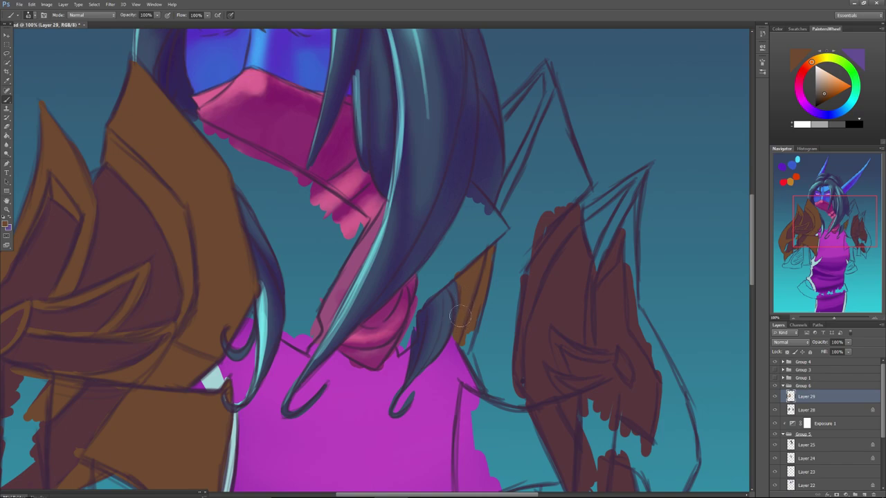
# Fill the right pauldron's tall inner plate with brown from its curved bottom rim to the top spike.
pyautogui.moveTo(465, 330); pyautogui.dragTo(488, 395)
pyautogui.moveTo(475, 356); pyautogui.dragTo(492, 396)
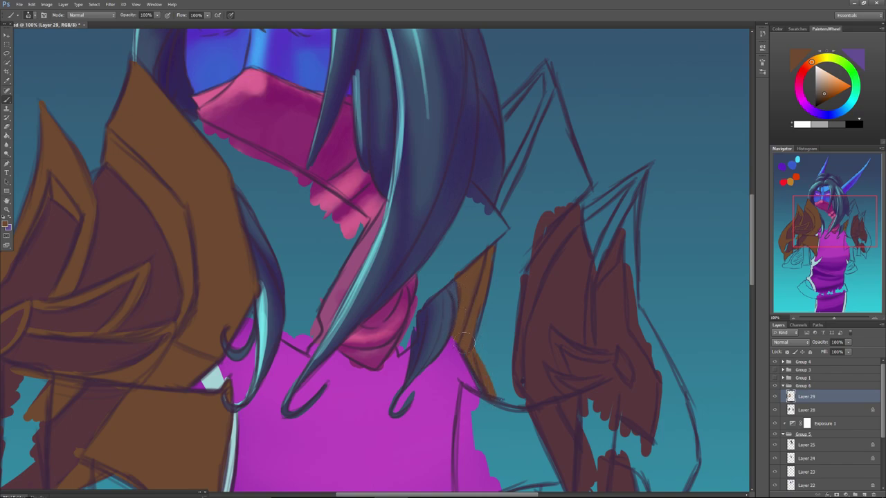
pyautogui.moveTo(476, 349); pyautogui.dragTo(500, 405)
pyautogui.moveTo(489, 369)
pyautogui.mouseDown()
pyautogui.moveTo(518, 414)
pyautogui.moveTo(525, 404)
pyautogui.mouseUp()
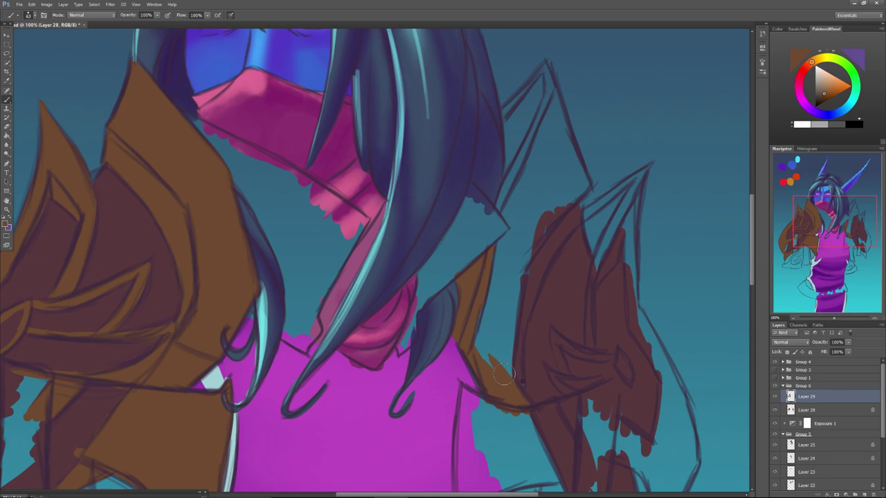
pyautogui.moveTo(504, 374)
pyautogui.mouseDown()
pyautogui.moveTo(500, 337)
pyautogui.moveTo(504, 378)
pyautogui.moveTo(523, 402)
pyautogui.moveTo(520, 313)
pyautogui.moveTo(513, 381)
pyautogui.moveTo(517, 336)
pyautogui.moveTo(504, 383)
pyautogui.moveTo(490, 371)
pyautogui.moveTo(482, 337)
pyautogui.moveTo(474, 349)
pyautogui.moveTo(502, 264)
pyautogui.moveTo(519, 242)
pyautogui.moveTo(503, 331)
pyautogui.moveTo(521, 257)
pyautogui.moveTo(513, 281)
pyautogui.moveTo(533, 242)
pyautogui.mouseUp()
pyautogui.moveTo(510, 312)
pyautogui.mouseDown()
pyautogui.moveTo(548, 223)
pyautogui.moveTo(513, 348)
pyautogui.moveTo(539, 259)
pyautogui.moveTo(522, 321)
pyautogui.moveTo(546, 253)
pyautogui.moveTo(527, 291)
pyautogui.moveTo(568, 218)
pyautogui.moveTo(539, 265)
pyautogui.moveTo(575, 218)
pyautogui.moveTo(572, 202)
pyautogui.moveTo(549, 220)
pyautogui.moveTo(559, 186)
pyautogui.moveTo(513, 235)
pyautogui.moveTo(489, 280)
pyautogui.moveTo(529, 169)
pyautogui.moveTo(502, 207)
pyautogui.moveTo(521, 162)
pyautogui.moveTo(501, 201)
pyautogui.moveTo(510, 150)
pyautogui.moveTo(531, 152)
pyautogui.moveTo(550, 206)
pyautogui.moveTo(555, 153)
pyautogui.moveTo(540, 123)
pyautogui.moveTo(552, 136)
pyautogui.moveTo(564, 205)
pyautogui.moveTo(584, 187)
pyautogui.moveTo(558, 125)
pyautogui.moveTo(577, 174)
pyautogui.moveTo(564, 146)
pyautogui.mouseUp()
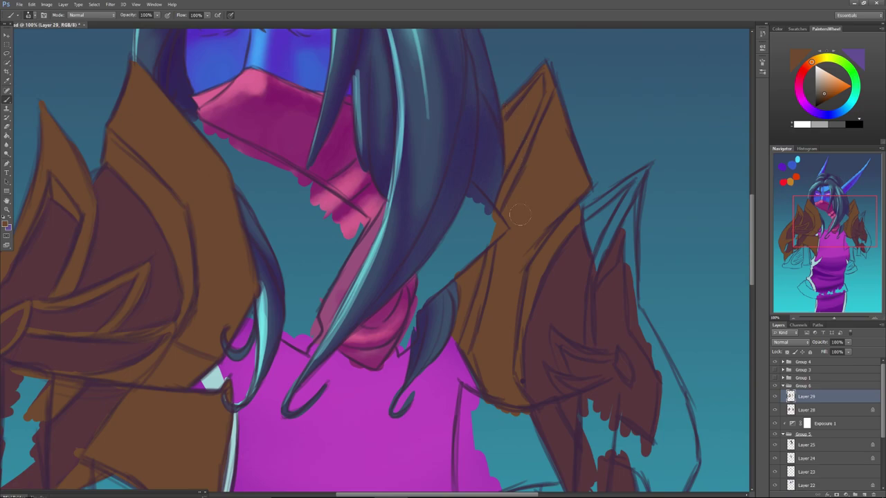
# Paint a brown border around the plate between the torso and the right pauldron.
pyautogui.moveTo(833, 213); pyautogui.dragTo(829, 235)
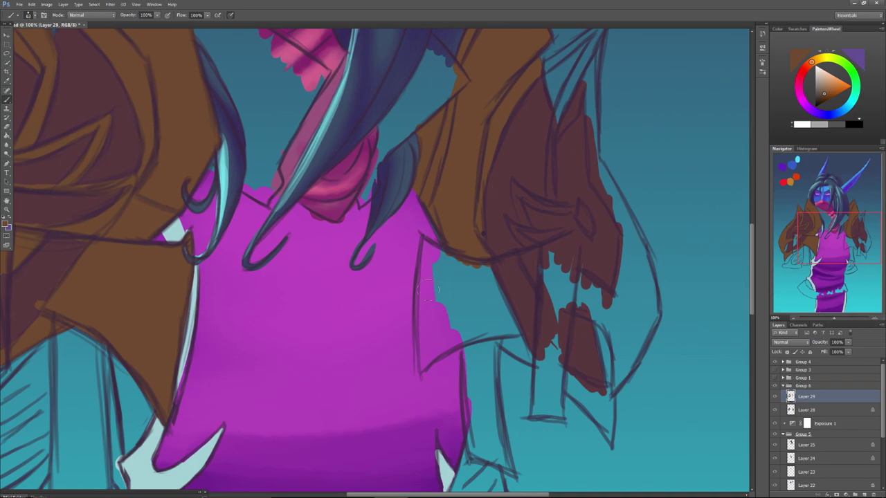
pyautogui.moveTo(425, 245)
pyautogui.mouseDown()
pyautogui.moveTo(423, 285)
pyautogui.moveTo(419, 242)
pyautogui.moveTo(422, 304)
pyautogui.moveTo(425, 243)
pyautogui.moveTo(487, 274)
pyautogui.moveTo(424, 242)
pyautogui.moveTo(488, 266)
pyautogui.mouseUp()
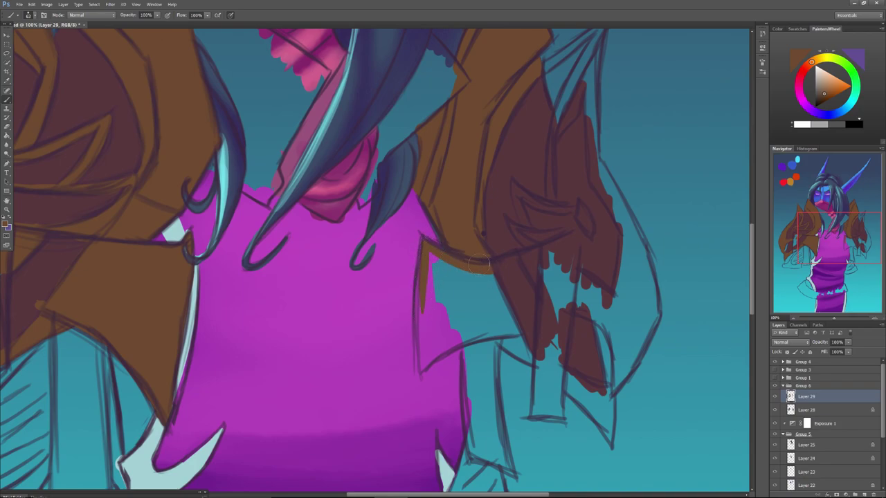
pyautogui.moveTo(422, 284)
pyautogui.mouseDown()
pyautogui.moveTo(419, 370)
pyautogui.moveTo(425, 318)
pyautogui.mouseUp()
pyautogui.moveTo(428, 263)
pyautogui.mouseDown()
pyautogui.moveTo(424, 350)
pyautogui.moveTo(428, 271)
pyautogui.mouseUp()
pyautogui.moveTo(429, 342)
pyautogui.mouseDown()
pyautogui.moveTo(484, 329)
pyautogui.moveTo(465, 337)
pyautogui.moveTo(510, 334)
pyautogui.moveTo(446, 345)
pyautogui.moveTo(483, 332)
pyautogui.moveTo(424, 357)
pyautogui.mouseUp()
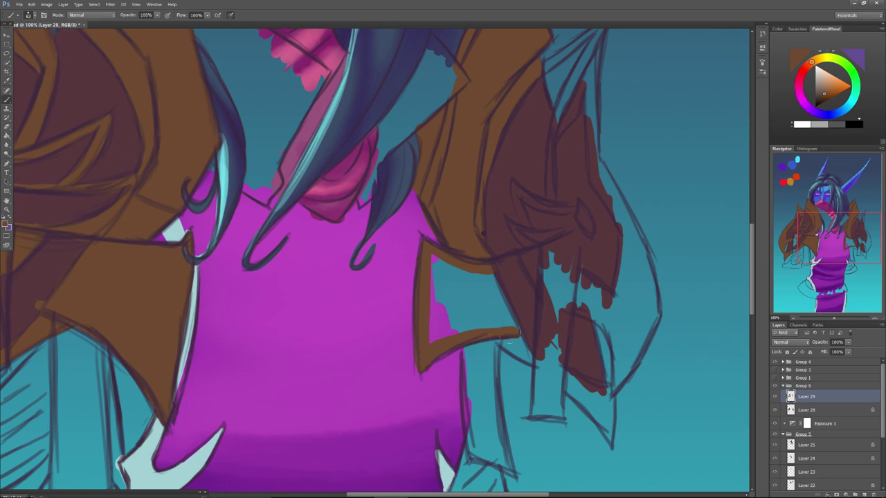
# Paint brown on the right pauldron's lower hanging trim, pointed bottom tip and large curved outer plate.
pyautogui.moveTo(502, 338)
pyautogui.mouseDown()
pyautogui.moveTo(527, 356)
pyautogui.moveTo(519, 336)
pyautogui.moveTo(505, 340)
pyautogui.moveTo(513, 334)
pyautogui.moveTo(596, 402)
pyautogui.moveTo(558, 380)
pyautogui.moveTo(597, 415)
pyautogui.mouseUp()
pyautogui.moveTo(557, 382)
pyautogui.mouseDown()
pyautogui.moveTo(598, 415)
pyautogui.moveTo(569, 391)
pyautogui.moveTo(612, 433)
pyautogui.moveTo(610, 445)
pyautogui.moveTo(611, 394)
pyautogui.mouseUp()
pyautogui.moveTo(604, 424)
pyautogui.mouseDown()
pyautogui.moveTo(607, 390)
pyautogui.moveTo(568, 380)
pyautogui.moveTo(597, 400)
pyautogui.moveTo(567, 374)
pyautogui.moveTo(606, 388)
pyautogui.moveTo(608, 381)
pyautogui.moveTo(606, 396)
pyautogui.moveTo(616, 330)
pyautogui.mouseUp()
pyautogui.moveTo(621, 386); pyautogui.dragTo(636, 322)
pyautogui.moveTo(635, 355)
pyautogui.mouseDown()
pyautogui.moveTo(654, 284)
pyautogui.moveTo(627, 228)
pyautogui.moveTo(652, 297)
pyautogui.moveTo(622, 352)
pyautogui.moveTo(595, 304)
pyautogui.moveTo(599, 318)
pyautogui.moveTo(577, 299)
pyautogui.mouseUp()
pyautogui.moveTo(612, 334)
pyautogui.mouseDown()
pyautogui.moveTo(580, 312)
pyautogui.moveTo(579, 277)
pyautogui.moveTo(596, 290)
pyautogui.moveTo(585, 281)
pyautogui.moveTo(575, 295)
pyautogui.moveTo(583, 299)
pyautogui.moveTo(580, 285)
pyautogui.moveTo(621, 319)
pyautogui.moveTo(592, 288)
pyautogui.moveTo(624, 256)
pyautogui.moveTo(617, 311)
pyautogui.moveTo(633, 290)
pyautogui.moveTo(614, 313)
pyautogui.moveTo(627, 229)
pyautogui.moveTo(611, 308)
pyautogui.moveTo(623, 236)
pyautogui.moveTo(614, 309)
pyautogui.moveTo(620, 228)
pyautogui.mouseUp()
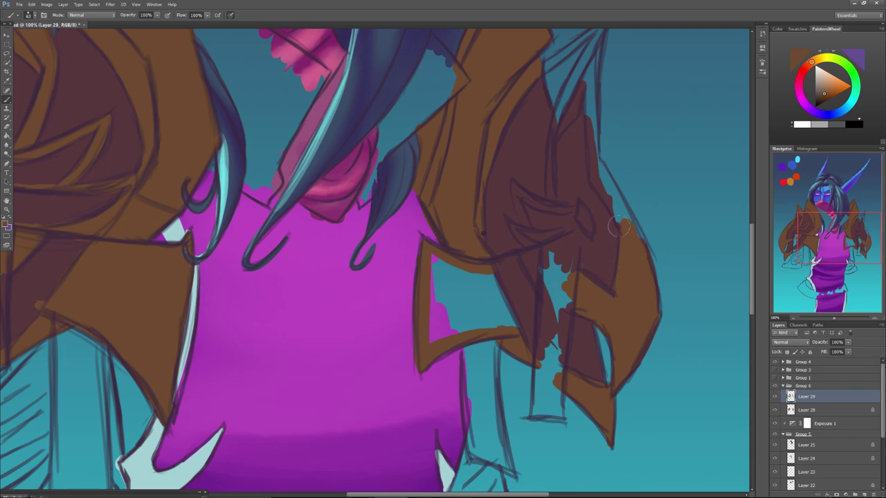
# Extend the brown up the right pauldron's outer edge and over its smaller outer spike.
pyautogui.moveTo(837, 235); pyautogui.dragTo(836, 223)
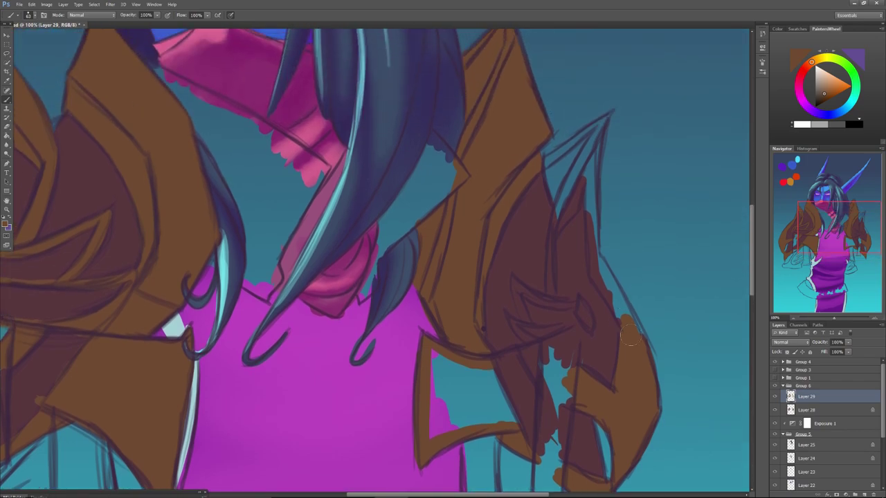
pyautogui.moveTo(609, 281)
pyautogui.mouseDown()
pyautogui.moveTo(639, 349)
pyautogui.moveTo(598, 260)
pyautogui.moveTo(625, 325)
pyautogui.moveTo(592, 264)
pyautogui.moveTo(620, 317)
pyautogui.mouseUp()
pyautogui.moveTo(594, 271); pyautogui.dragTo(593, 213)
pyautogui.moveTo(599, 266)
pyautogui.mouseDown()
pyautogui.moveTo(592, 164)
pyautogui.moveTo(588, 221)
pyautogui.moveTo(592, 168)
pyautogui.moveTo(586, 211)
pyautogui.moveTo(599, 134)
pyautogui.moveTo(589, 205)
pyautogui.moveTo(598, 136)
pyautogui.moveTo(553, 229)
pyautogui.moveTo(593, 146)
pyautogui.moveTo(559, 213)
pyautogui.moveTo(570, 170)
pyautogui.moveTo(554, 181)
pyautogui.moveTo(558, 202)
pyautogui.moveTo(549, 159)
pyautogui.moveTo(558, 206)
pyautogui.moveTo(594, 126)
pyautogui.moveTo(562, 158)
pyautogui.mouseUp()
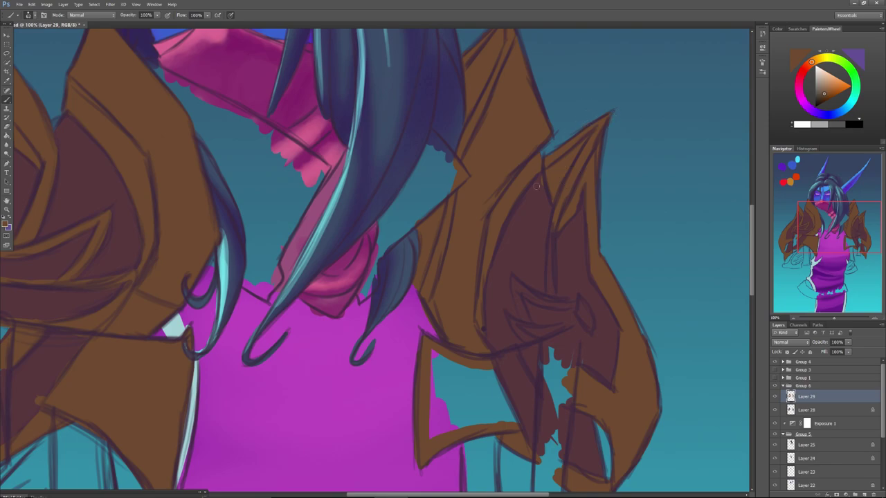
# Add brown trim to the right pauldron's central ridge, winged ornament and diamond using a smaller brush.
pyautogui.moveTo(553, 266)
pyautogui.mouseDown()
pyautogui.moveTo(548, 298)
pyautogui.moveTo(551, 242)
pyautogui.mouseUp()
pyautogui.moveTo(572, 306)
pyautogui.mouseDown()
pyautogui.moveTo(518, 294)
pyautogui.moveTo(550, 308)
pyautogui.moveTo(512, 274)
pyautogui.moveTo(523, 318)
pyautogui.moveTo(517, 292)
pyautogui.moveTo(513, 316)
pyautogui.mouseUp()
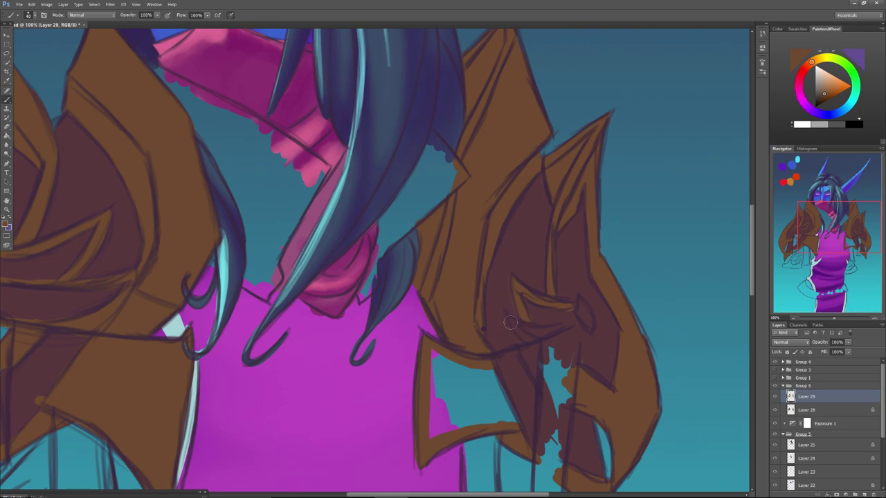
pyautogui.moveTo(509, 320); pyautogui.dragTo(515, 328)
pyautogui.moveTo(537, 324); pyautogui.dragTo(560, 326)
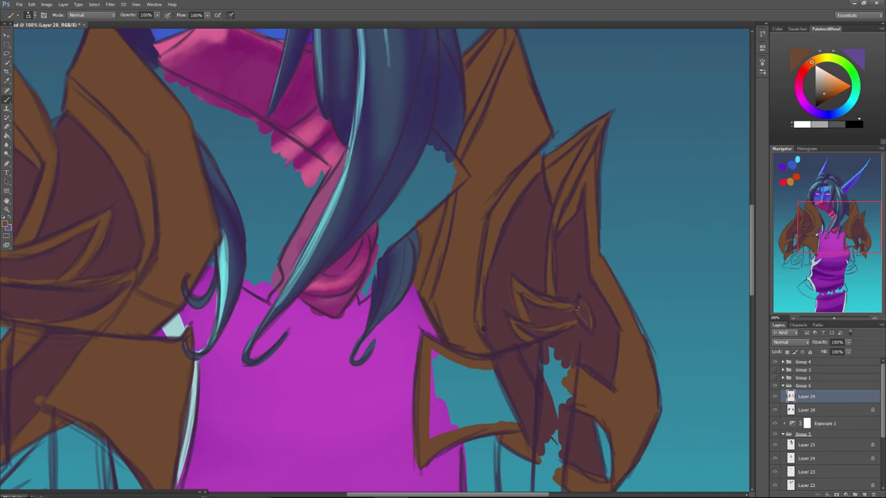
pyautogui.moveTo(577, 308); pyautogui.dragTo(588, 321)
# Enlarge the brush and paint brown trim along the bottom rim of the right pauldron's main plate.
pyautogui.press(']')
pyautogui.press(']')
pyautogui.press(']')
pyautogui.press(']')
pyautogui.press(']')
pyautogui.moveTo(530, 352)
pyautogui.mouseDown()
pyautogui.moveTo(539, 345)
pyautogui.moveTo(505, 355)
pyautogui.mouseUp()
# Unlock Layer 28's transparent pixels and fill the bordered plate beside the torso with sampled dark red at 73 px.
pyautogui.keyDown('alt'); pyautogui.click(523, 256); pyautogui.keyUp('alt')
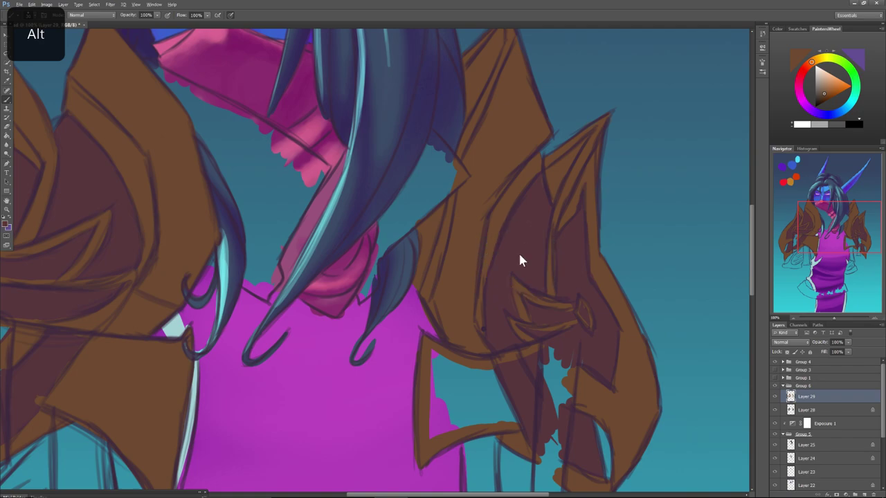
pyautogui.click(782, 412)
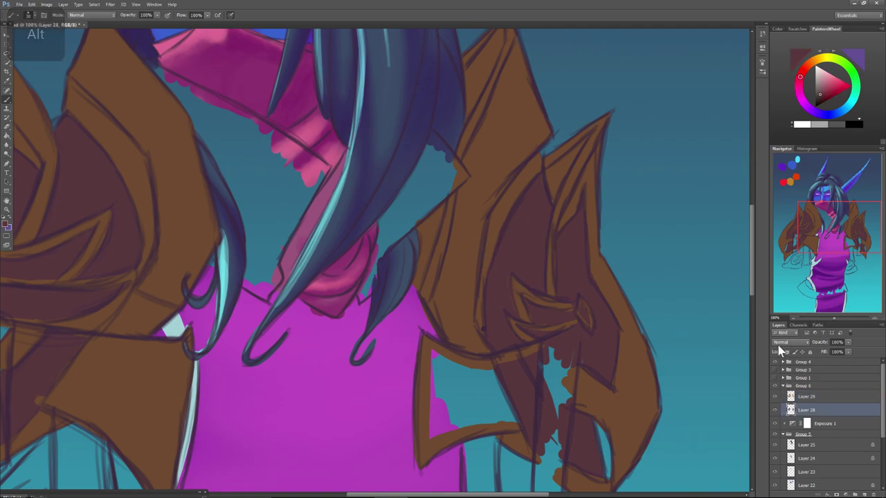
pyautogui.keyDown('alt'); pyautogui.rightClick(497, 400); pyautogui.keyUp('alt')
pyautogui.click(513, 364)
pyautogui.moveTo(425, 355)
pyautogui.mouseDown()
pyautogui.moveTo(483, 375)
pyautogui.moveTo(449, 375)
pyautogui.moveTo(430, 400)
pyautogui.moveTo(435, 434)
pyautogui.moveTo(521, 413)
pyautogui.moveTo(511, 413)
pyautogui.moveTo(518, 416)
pyautogui.moveTo(506, 388)
pyautogui.moveTo(489, 387)
pyautogui.moveTo(473, 414)
pyautogui.moveTo(451, 416)
pyautogui.moveTo(442, 379)
pyautogui.moveTo(440, 405)
pyautogui.mouseUp()
# Hide Layer 29 and paint dark red on Layer 28 across the plate between the left pauldron and the torso.
pyautogui.moveTo(815, 243); pyautogui.dragTo(790, 247)
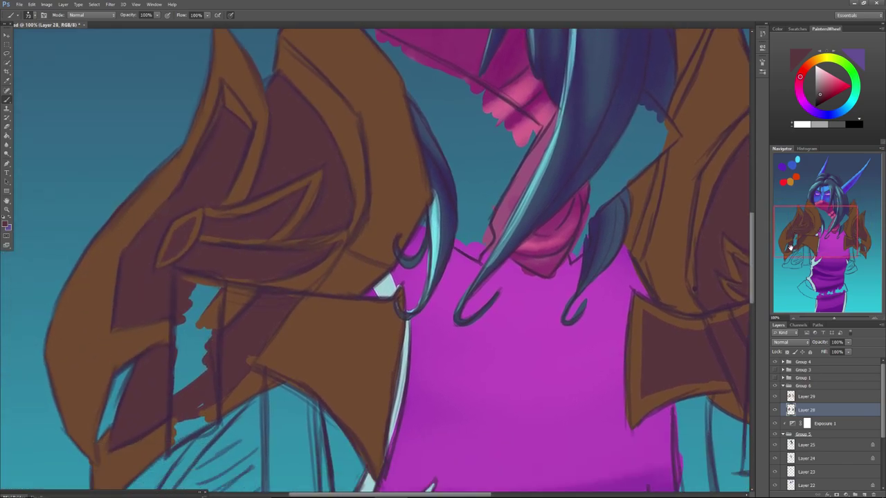
pyautogui.click(774, 396)
pyautogui.moveTo(285, 320)
pyautogui.mouseDown()
pyautogui.moveTo(357, 323)
pyautogui.moveTo(281, 310)
pyautogui.moveTo(290, 307)
pyautogui.moveTo(355, 321)
pyautogui.moveTo(256, 346)
pyautogui.moveTo(328, 371)
pyautogui.moveTo(353, 395)
pyautogui.moveTo(309, 364)
pyautogui.moveTo(365, 410)
pyautogui.mouseUp()
pyautogui.moveTo(366, 355)
pyautogui.mouseDown()
pyautogui.moveTo(363, 410)
pyautogui.moveTo(345, 333)
pyautogui.moveTo(328, 352)
pyautogui.moveTo(276, 346)
pyautogui.moveTo(340, 386)
pyautogui.moveTo(352, 405)
pyautogui.moveTo(272, 353)
pyautogui.moveTo(357, 406)
pyautogui.moveTo(367, 326)
pyautogui.moveTo(293, 314)
pyautogui.moveTo(364, 324)
pyautogui.moveTo(364, 407)
pyautogui.moveTo(365, 340)
pyautogui.mouseUp()
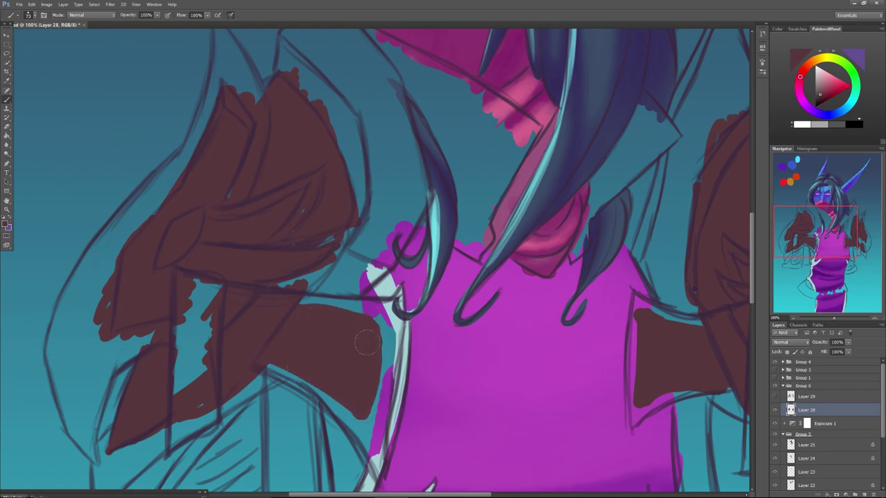
# Show Layer 29 again and lock the transparent pixels of Layer 28.
pyautogui.moveTo(834, 318); pyautogui.dragTo(827, 318)
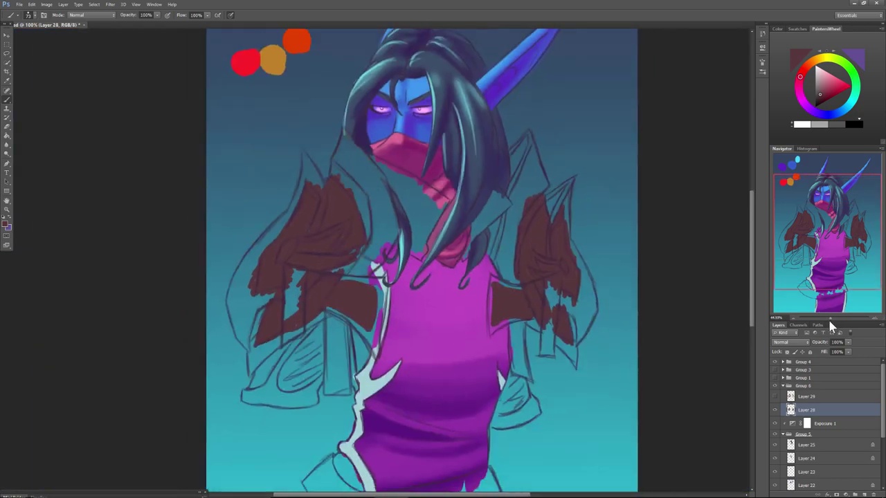
pyautogui.click(774, 396)
pyautogui.click(787, 352)
# Erase the brown on Layer 29 inside the border of the plate between the left pauldron and the torso, using a 65 px eraser.
pyautogui.click(805, 398)
pyautogui.moveTo(834, 318); pyautogui.dragTo(832, 320)
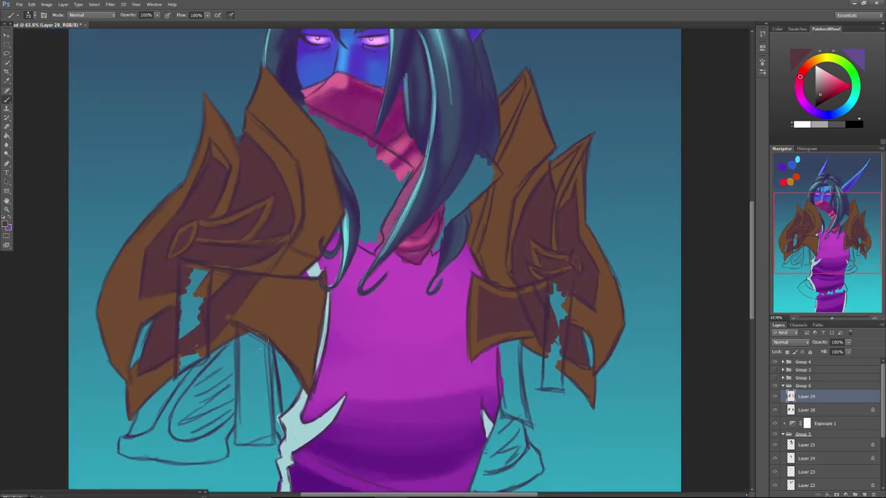
pyautogui.click(7, 127)
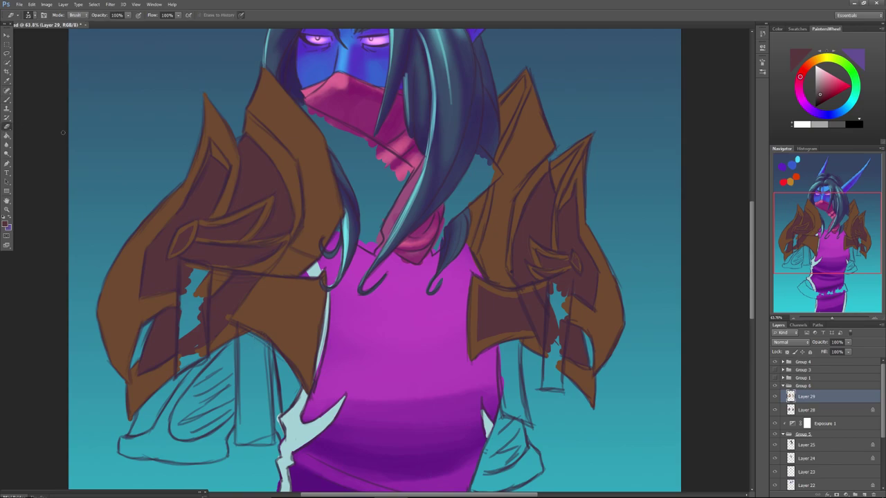
pyautogui.rightClick(304, 304)
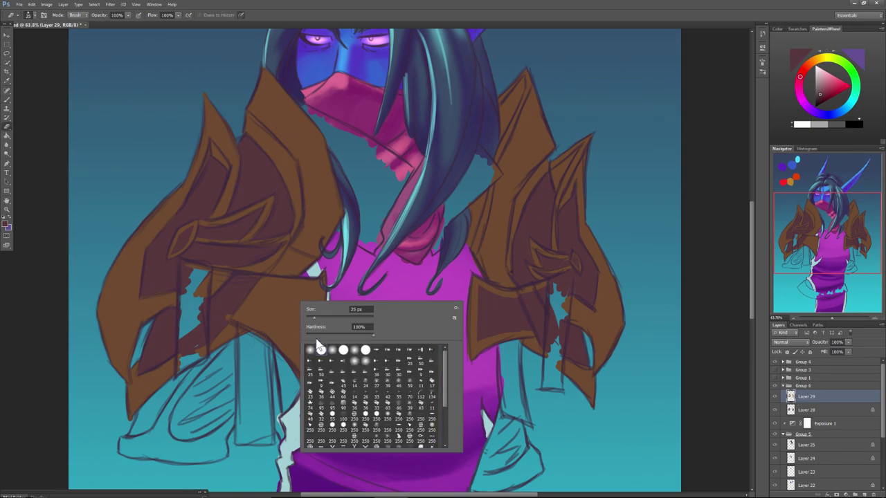
pyautogui.moveTo(301, 295)
pyautogui.mouseDown()
pyautogui.moveTo(261, 288)
pyautogui.moveTo(303, 296)
pyautogui.moveTo(270, 292)
pyautogui.moveTo(306, 303)
pyautogui.moveTo(303, 349)
pyautogui.moveTo(308, 297)
pyautogui.moveTo(300, 360)
pyautogui.moveTo(240, 307)
pyautogui.moveTo(287, 345)
pyautogui.moveTo(231, 311)
pyautogui.mouseUp()
pyautogui.moveTo(286, 329); pyautogui.dragTo(237, 306)
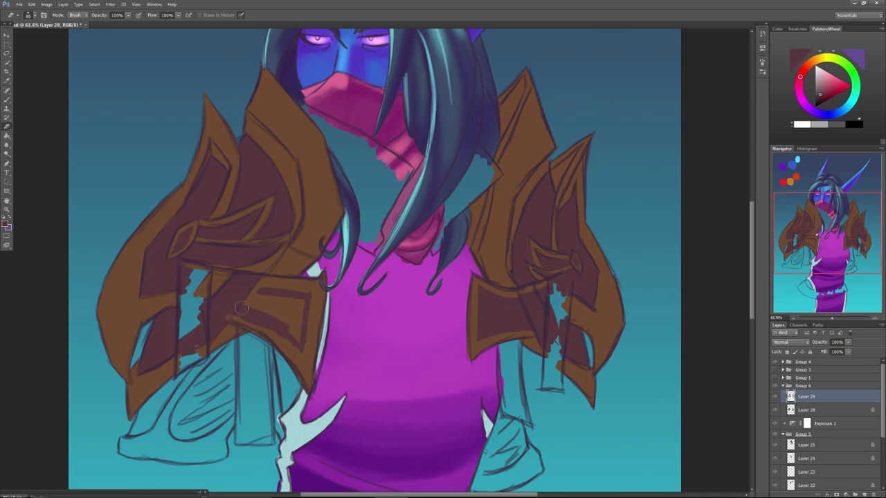
pyautogui.moveTo(298, 342)
pyautogui.mouseDown()
pyautogui.moveTo(300, 298)
pyautogui.moveTo(300, 308)
pyautogui.moveTo(258, 294)
pyautogui.moveTo(299, 294)
pyautogui.moveTo(251, 289)
pyautogui.moveTo(290, 319)
pyautogui.moveTo(238, 294)
pyautogui.moveTo(297, 347)
pyautogui.moveTo(238, 310)
pyautogui.moveTo(274, 322)
pyautogui.moveTo(241, 298)
pyautogui.moveTo(261, 298)
pyautogui.moveTo(252, 289)
pyautogui.moveTo(302, 294)
pyautogui.moveTo(302, 348)
pyautogui.moveTo(310, 301)
pyautogui.moveTo(304, 352)
pyautogui.moveTo(310, 301)
pyautogui.moveTo(303, 349)
pyautogui.moveTo(240, 305)
pyautogui.mouseUp()
# Touch up the plate's border with the sampled trim brown and lock the transparent pixels of Layer 29.
pyautogui.press('alt')
pyautogui.click(7, 99)
pyautogui.keyDown('alt'); pyautogui.click(306, 342); pyautogui.keyUp('alt')
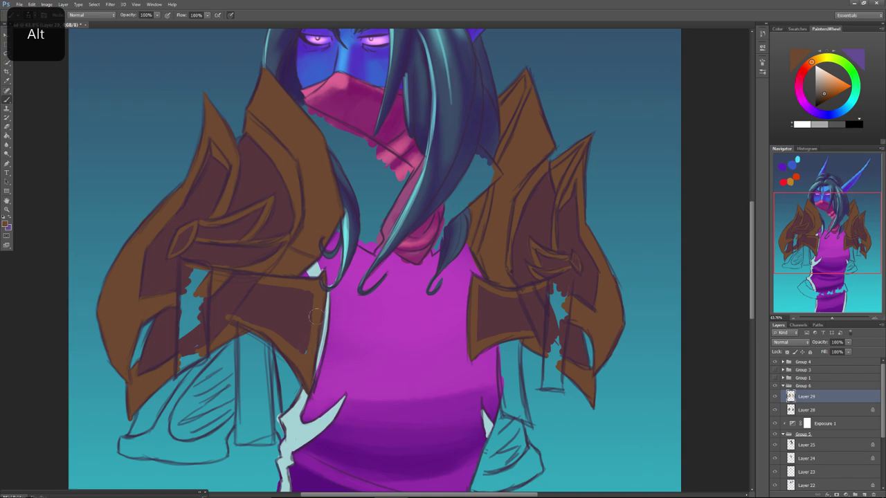
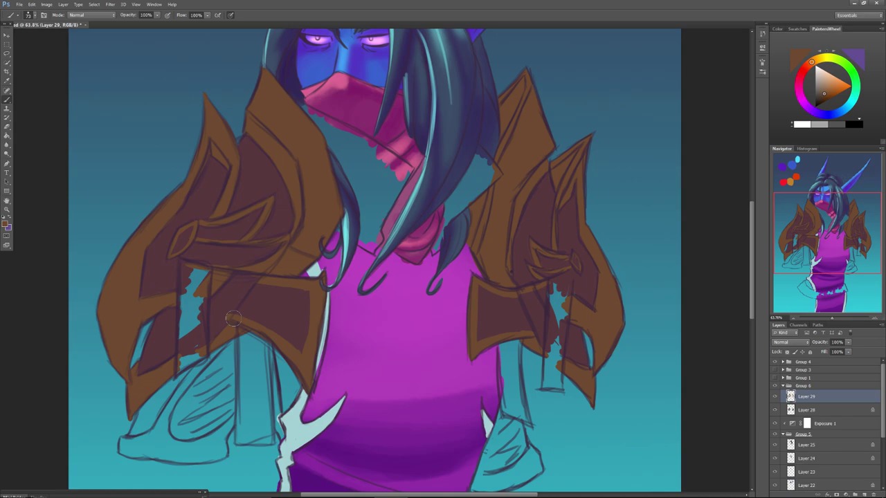
pyautogui.moveTo(811, 230); pyautogui.dragTo(793, 252)
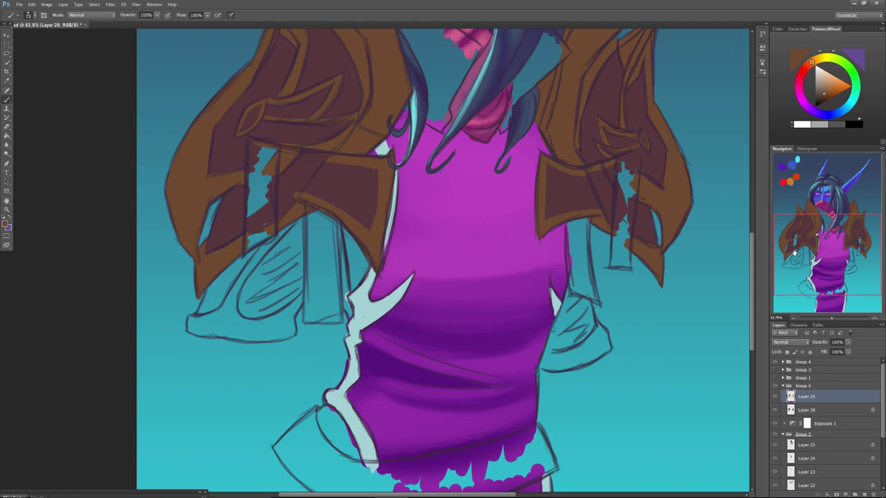
pyautogui.moveTo(814, 241); pyautogui.dragTo(803, 214)
pyautogui.click(787, 352)
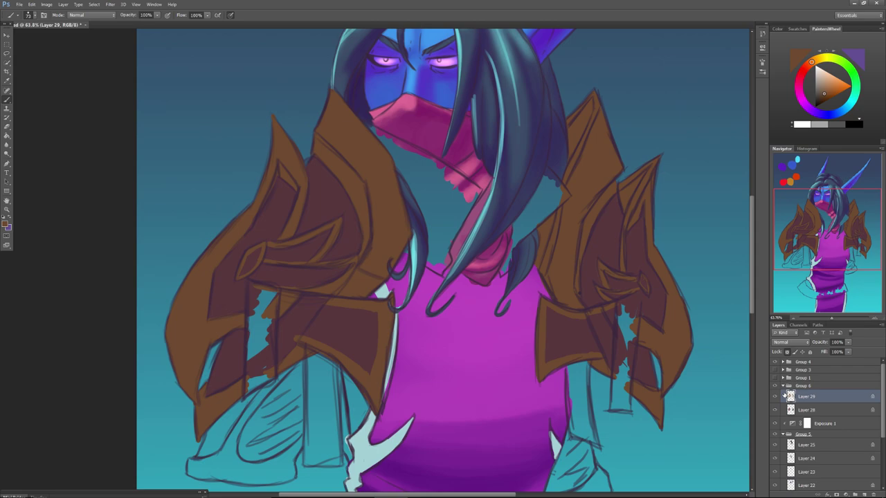
# Try out several brush presets for shading the trim and settle on one reduced to 89 px.
pyautogui.moveTo(799, 224); pyautogui.dragTo(800, 220)
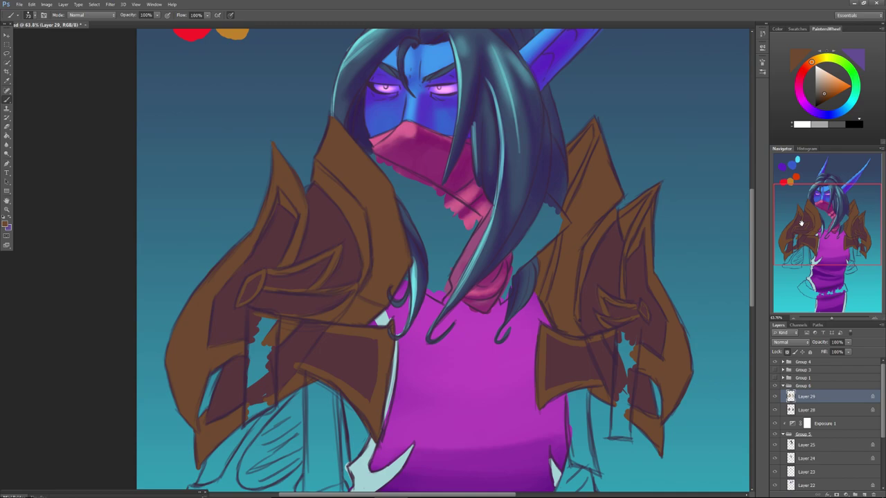
pyautogui.rightClick(292, 316)
pyautogui.moveTo(434, 407); pyautogui.dragTo(435, 424)
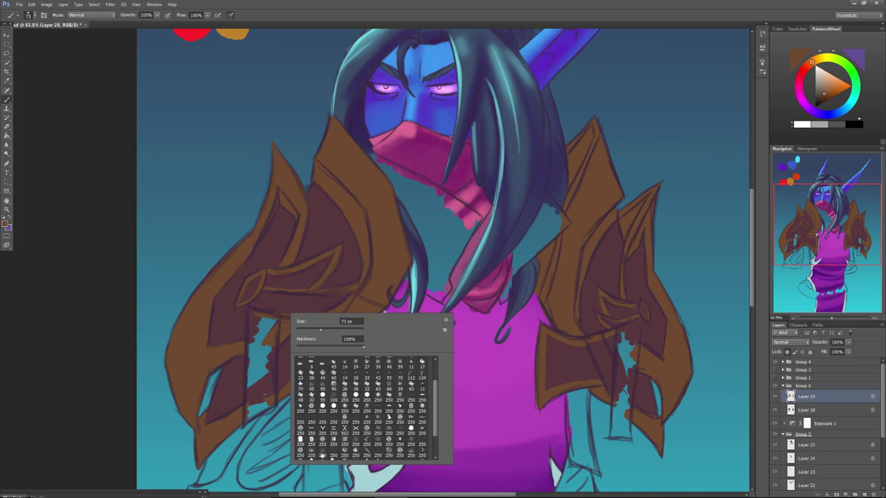
pyautogui.click(367, 429)
pyautogui.moveTo(335, 331); pyautogui.dragTo(334, 331)
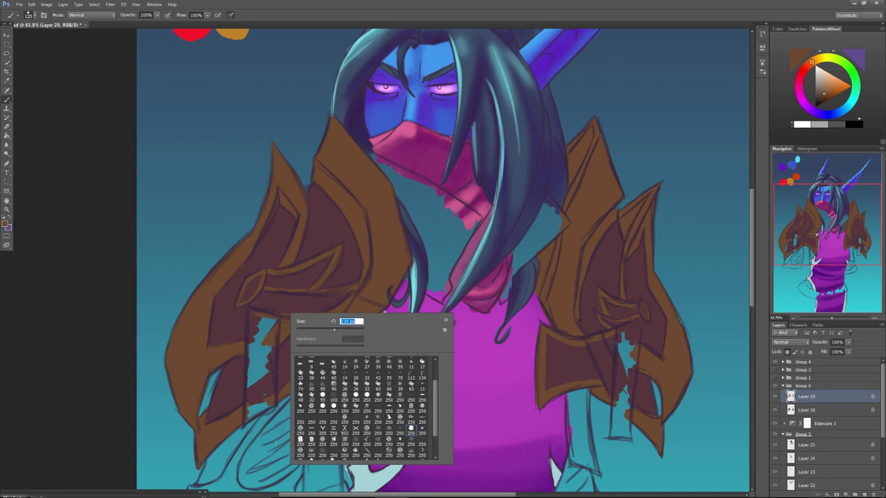
pyautogui.click(344, 452)
pyautogui.click(400, 453)
pyautogui.click(389, 441)
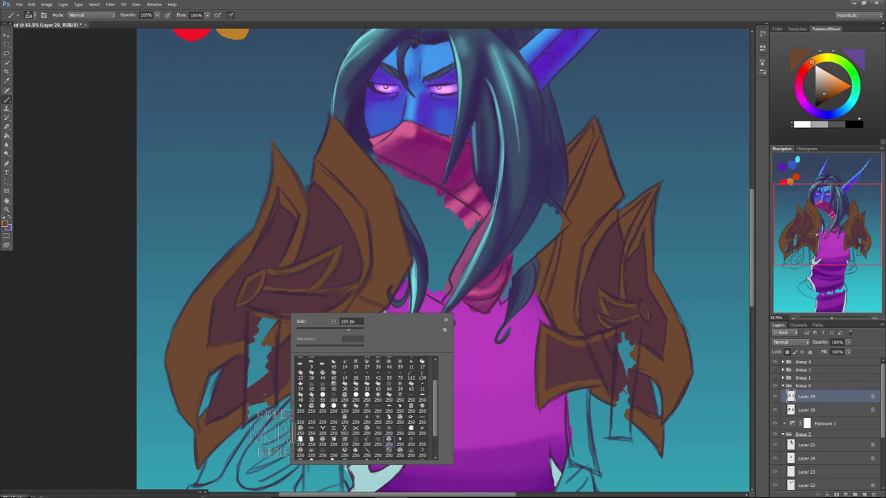
pyautogui.click(400, 444)
pyautogui.click(411, 429)
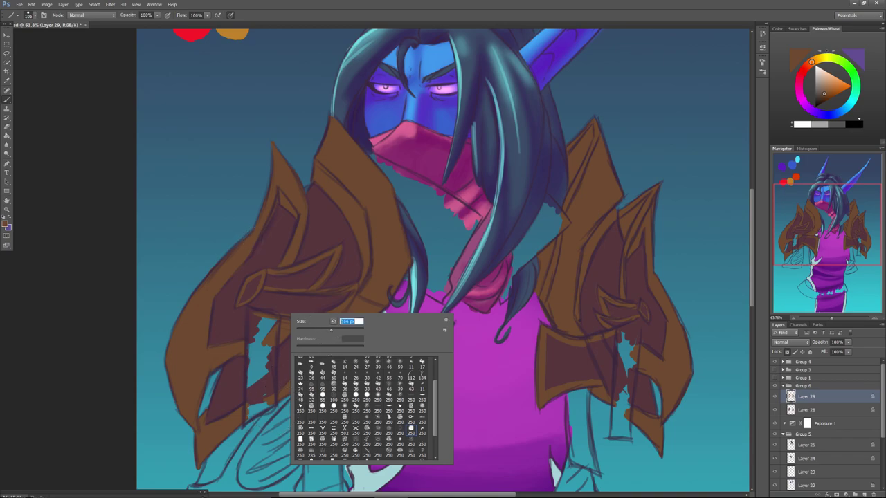
# Shift the sampled trim brown to a dark reddish brown and shade the inner edges of the left pauldron's upper trim.
pyautogui.keyDown('alt'); pyautogui.click(282, 176); pyautogui.keyUp('alt')
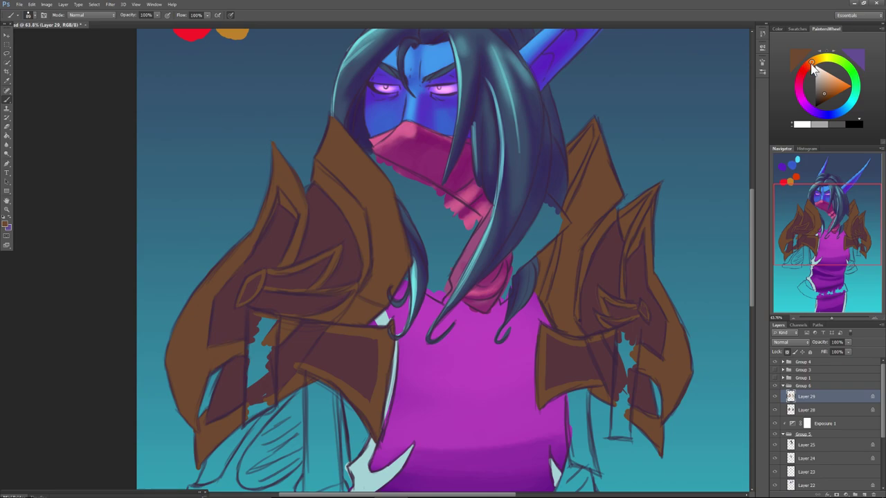
pyautogui.moveTo(810, 62); pyautogui.dragTo(806, 67)
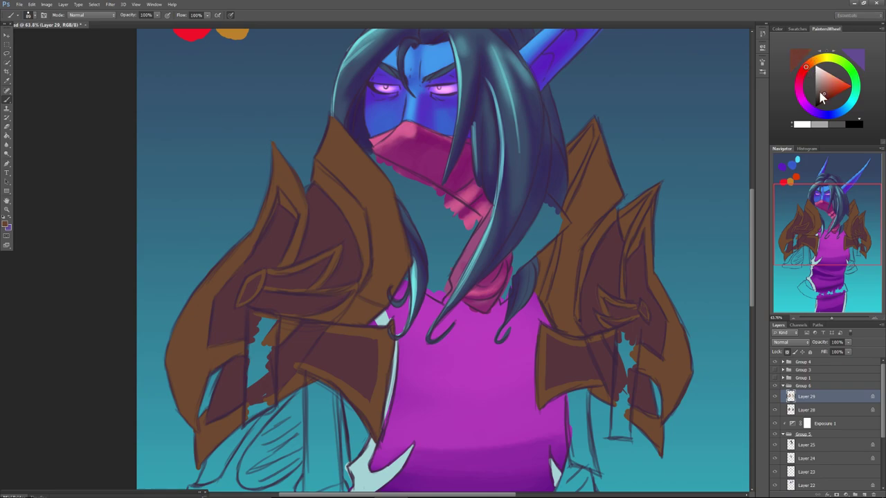
pyautogui.moveTo(823, 96); pyautogui.dragTo(822, 97)
pyautogui.moveTo(307, 160); pyautogui.dragTo(363, 229)
pyautogui.moveTo(364, 264); pyautogui.dragTo(360, 272)
pyautogui.moveTo(325, 184)
pyautogui.mouseDown()
pyautogui.moveTo(360, 273)
pyautogui.moveTo(329, 185)
pyautogui.moveTo(361, 252)
pyautogui.moveTo(325, 187)
pyautogui.moveTo(355, 280)
pyautogui.mouseUp()
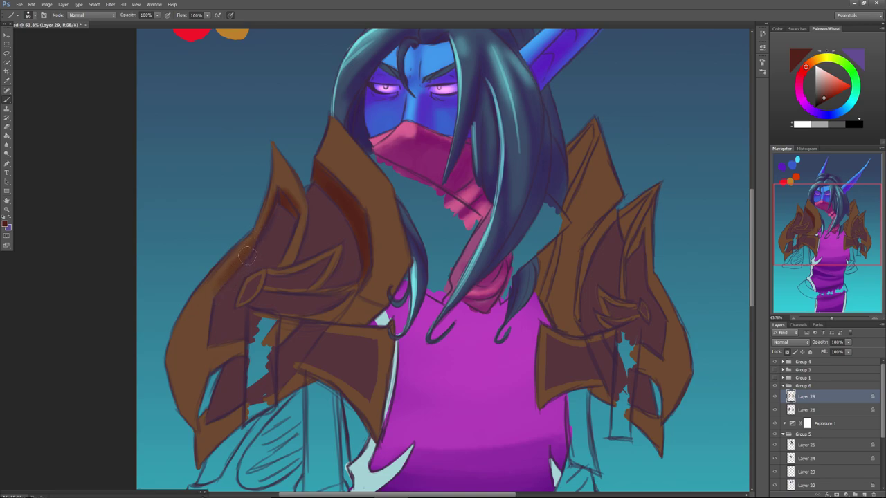
# Reduce the brush to 55 px and shade the inner edge of the left pauldron's outer trim and its lower corner near the chest.
pyautogui.rightClick(245, 258)
pyautogui.click(240, 269)
pyautogui.moveTo(208, 319)
pyautogui.mouseDown()
pyautogui.moveTo(221, 286)
pyautogui.moveTo(208, 326)
pyautogui.moveTo(213, 298)
pyautogui.moveTo(208, 308)
pyautogui.moveTo(208, 348)
pyautogui.moveTo(218, 286)
pyautogui.mouseUp()
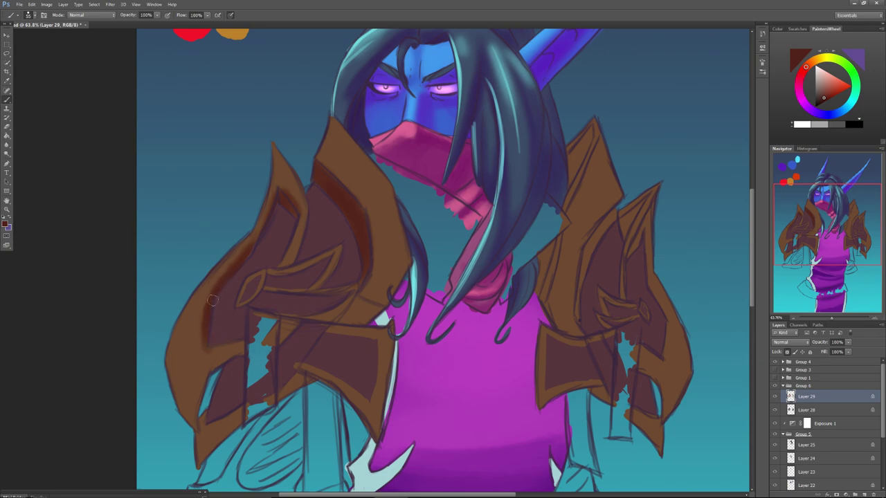
pyautogui.moveTo(194, 406)
pyautogui.mouseDown()
pyautogui.moveTo(211, 373)
pyautogui.moveTo(196, 426)
pyautogui.moveTo(218, 364)
pyautogui.mouseUp()
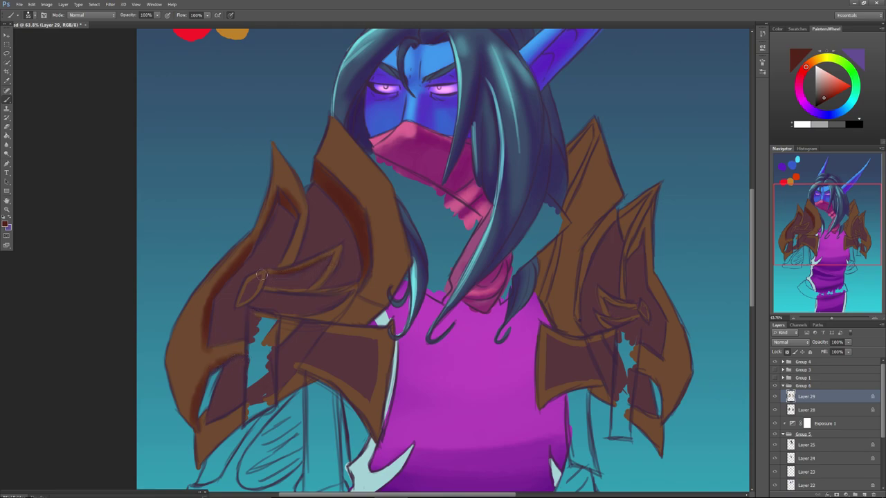
pyautogui.moveTo(367, 321); pyautogui.dragTo(385, 303)
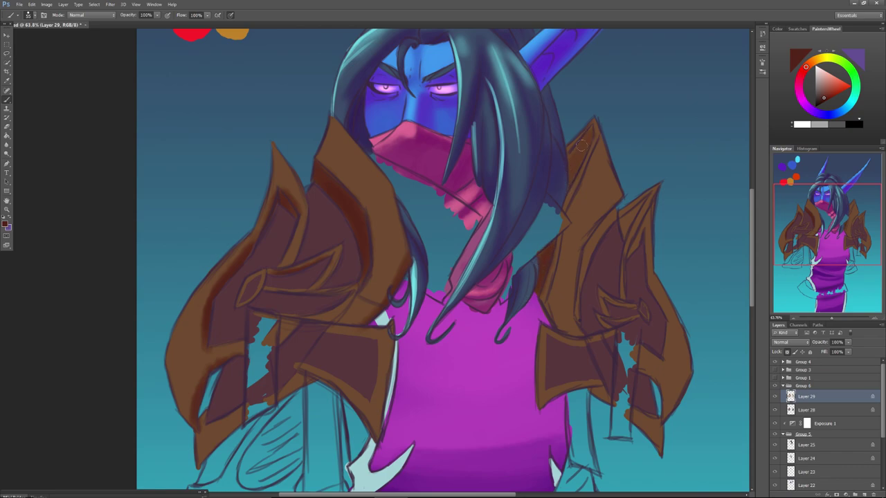
# Shade the rear facet and the inner edge of the right pauldron's upper trim with the dark reddish brown.
pyautogui.moveTo(568, 183)
pyautogui.mouseDown()
pyautogui.moveTo(580, 151)
pyautogui.moveTo(574, 177)
pyautogui.mouseUp()
pyautogui.hotkey('ctrl', 'z')
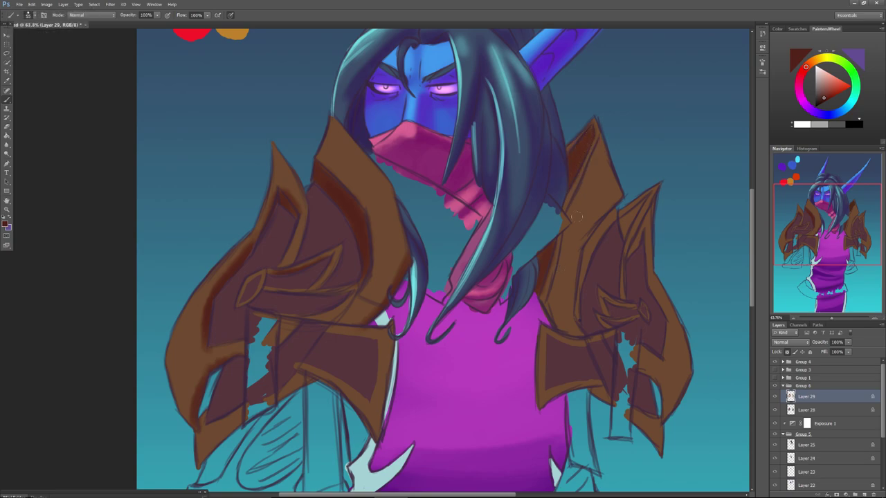
pyautogui.moveTo(591, 243)
pyautogui.mouseDown()
pyautogui.moveTo(609, 223)
pyautogui.moveTo(604, 235)
pyautogui.moveTo(609, 211)
pyautogui.mouseUp()
pyautogui.hotkey('ctrl', 'z')
pyautogui.hotkey('ctrl', 'z')
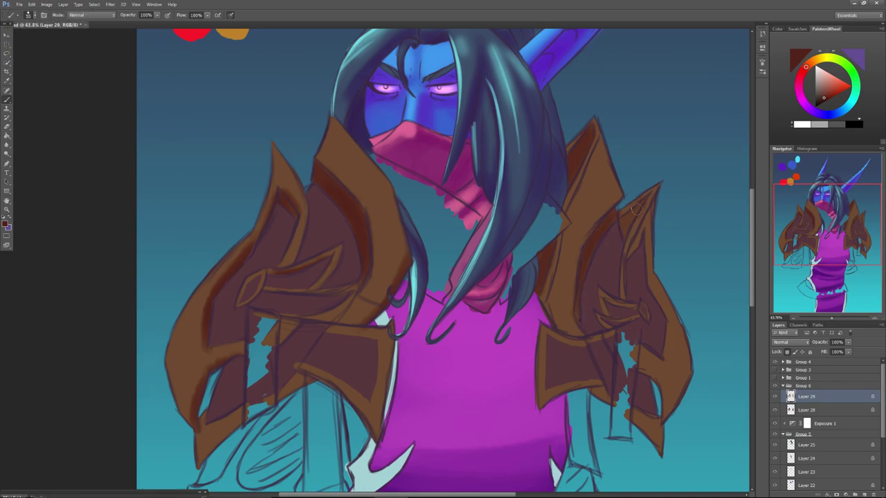
# Switch to a 31 px brush and shade the inner edge of the right pauldron's outer trim and the border of its lower plate.
pyautogui.rightClick(653, 309)
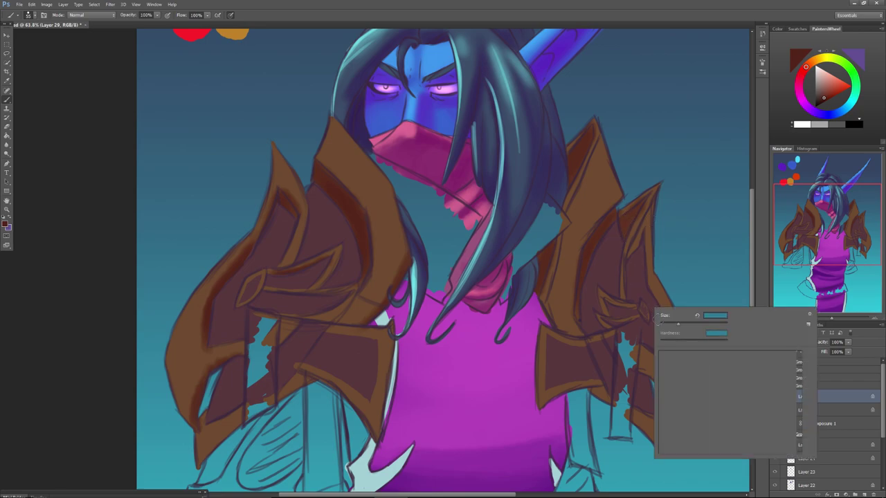
pyautogui.moveTo(796, 407); pyautogui.dragTo(791, 373)
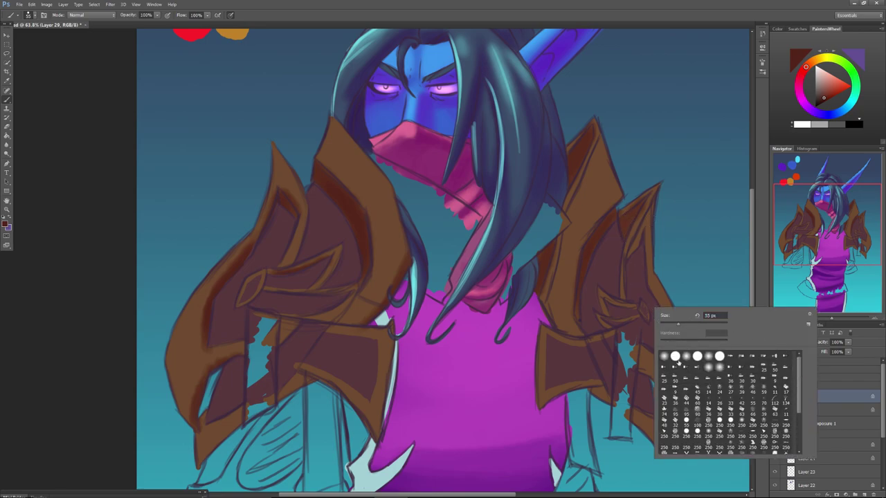
pyautogui.click(696, 436)
pyautogui.moveTo(648, 291); pyautogui.dragTo(667, 317)
pyautogui.moveTo(648, 286); pyautogui.dragTo(662, 310)
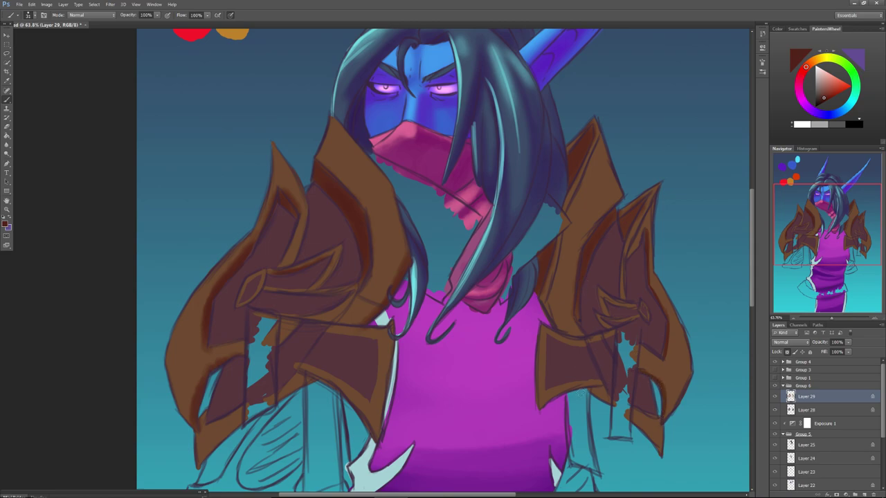
pyautogui.moveTo(541, 405)
pyautogui.mouseDown()
pyautogui.moveTo(600, 386)
pyautogui.moveTo(549, 395)
pyautogui.moveTo(581, 389)
pyautogui.moveTo(540, 402)
pyautogui.mouseUp()
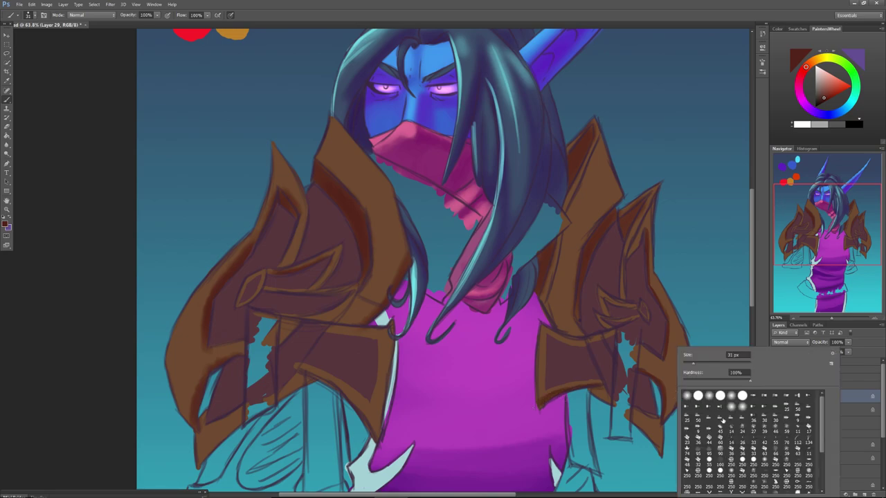
# Choose a soft 114 px brush with 0% hardness and darken the lower outer edges of both pauldrons' trim.
pyautogui.click(732, 475)
pyautogui.moveTo(735, 363); pyautogui.dragTo(722, 356)
pyautogui.press('Return')
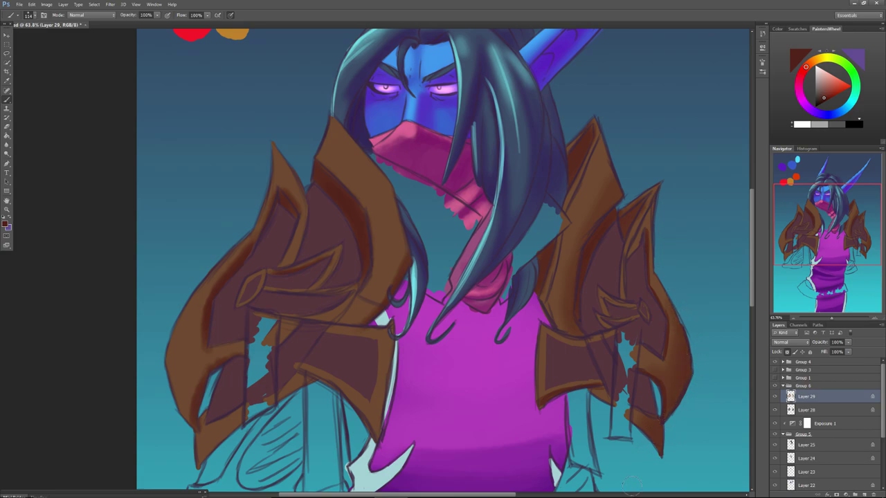
pyautogui.moveTo(168, 355); pyautogui.dragTo(209, 461)
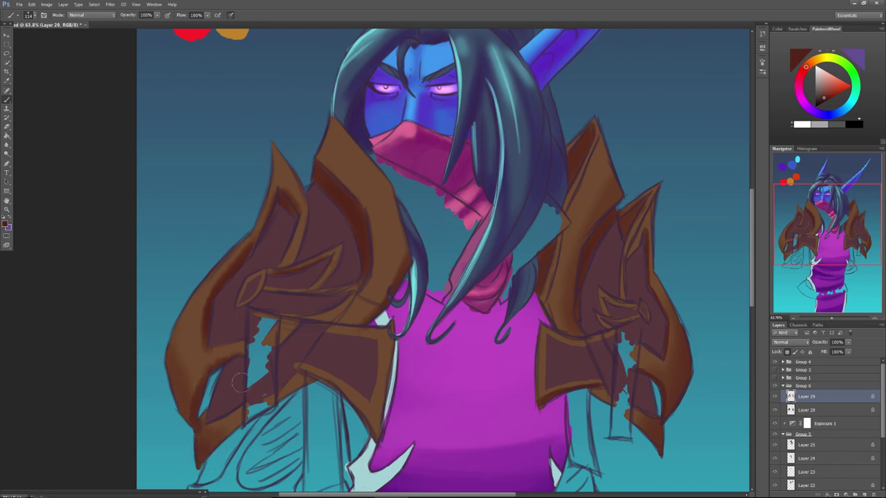
# Shift the sampled trim brown to a light golden yellow and highlight the edges of the left pauldron's tallest peak with a 53 px brush.
pyautogui.keyDown('alt'); pyautogui.click(368, 185); pyautogui.keyUp('alt')
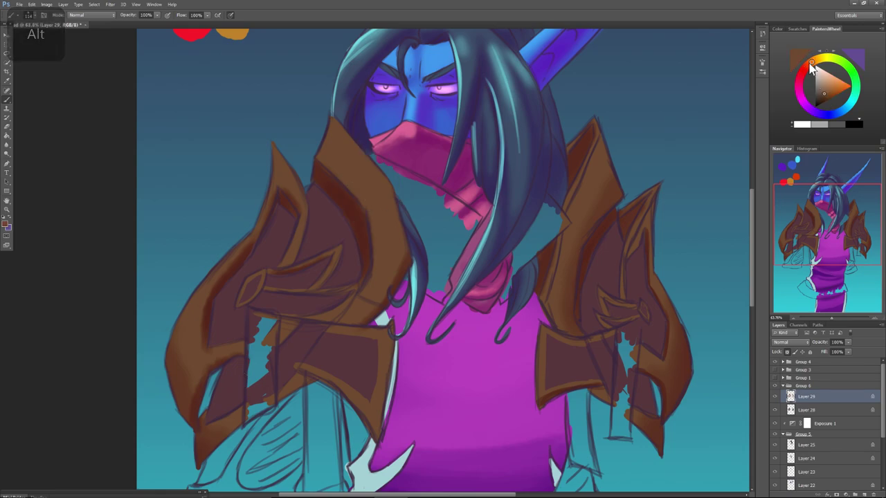
pyautogui.moveTo(814, 60); pyautogui.dragTo(818, 58)
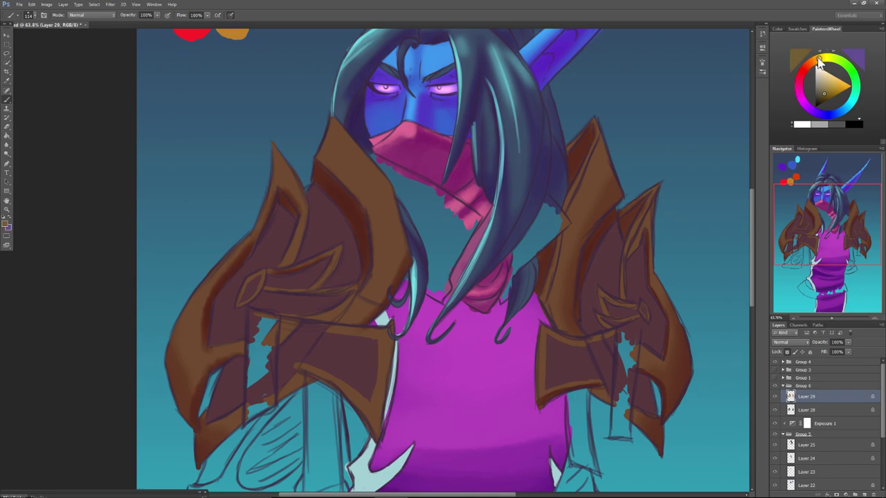
pyautogui.click(825, 90)
pyautogui.moveTo(826, 94); pyautogui.dragTo(829, 86)
pyautogui.rightClick(333, 189)
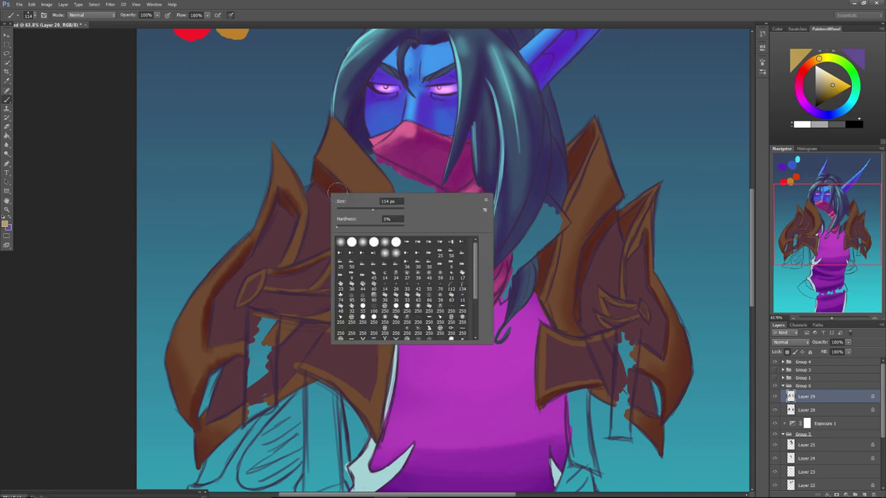
pyautogui.click(354, 210)
pyautogui.moveTo(474, 287)
pyautogui.mouseDown()
pyautogui.moveTo(475, 326)
pyautogui.moveTo(475, 279)
pyautogui.mouseUp()
pyautogui.moveTo(317, 157); pyautogui.dragTo(330, 124)
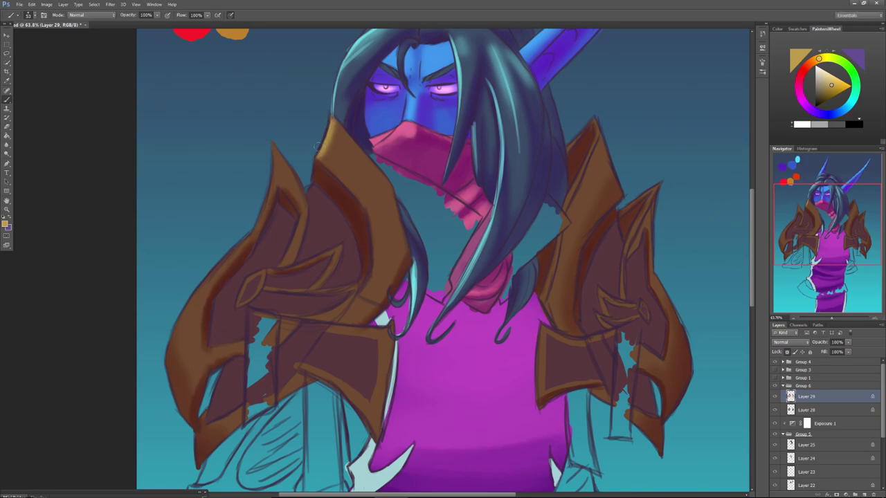
pyautogui.moveTo(333, 120); pyautogui.dragTo(367, 158)
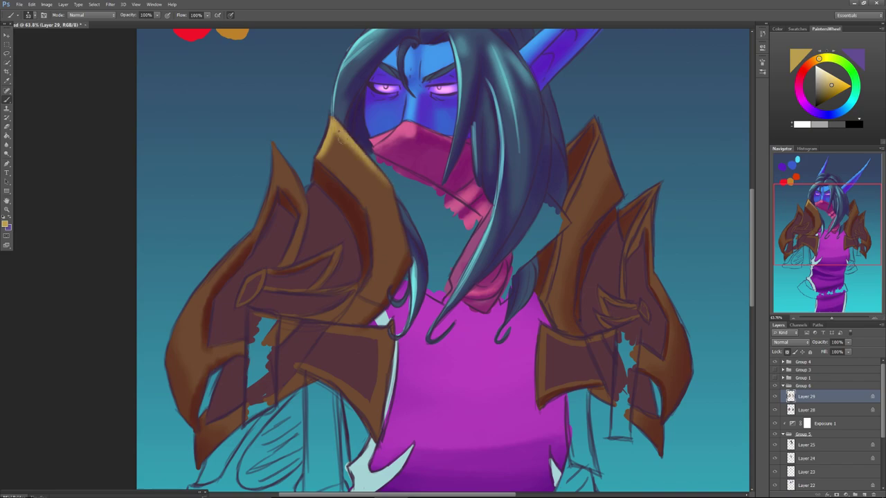
# Enlarge the brush to 86 px and fill the upper facet of the left pauldron's tallest peak with golden yellow.
pyautogui.rightClick(365, 152)
pyautogui.click(320, 150)
pyautogui.moveTo(335, 154); pyautogui.dragTo(377, 179)
pyautogui.moveTo(323, 153)
pyautogui.mouseDown()
pyautogui.moveTo(350, 181)
pyautogui.moveTo(349, 170)
pyautogui.moveTo(385, 185)
pyautogui.moveTo(378, 187)
pyautogui.mouseUp()
pyautogui.moveTo(333, 138)
pyautogui.mouseDown()
pyautogui.moveTo(372, 176)
pyautogui.moveTo(364, 179)
pyautogui.mouseUp()
pyautogui.moveTo(323, 157); pyautogui.dragTo(351, 182)
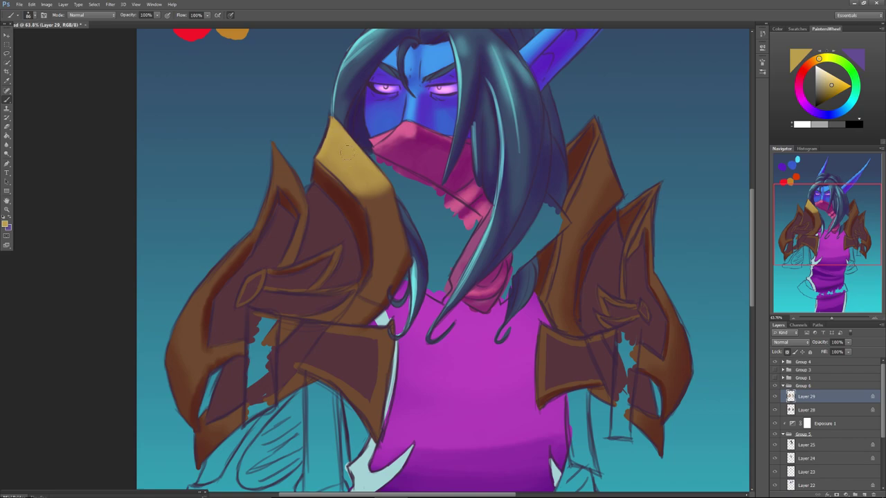
# Add golden yellow highlights to the left pauldron's outer spike and along its curved outer edge.
pyautogui.moveTo(282, 168)
pyautogui.mouseDown()
pyautogui.moveTo(297, 191)
pyautogui.moveTo(280, 152)
pyautogui.moveTo(296, 193)
pyautogui.moveTo(277, 162)
pyautogui.mouseUp()
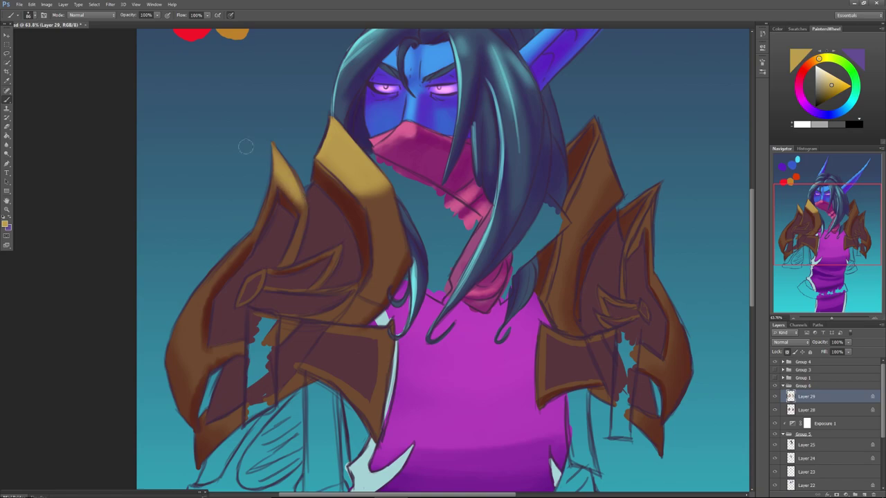
pyautogui.moveTo(231, 254)
pyautogui.mouseDown()
pyautogui.moveTo(186, 296)
pyautogui.moveTo(164, 330)
pyautogui.moveTo(210, 265)
pyautogui.moveTo(172, 342)
pyautogui.mouseUp()
pyautogui.moveTo(198, 282); pyautogui.dragTo(168, 353)
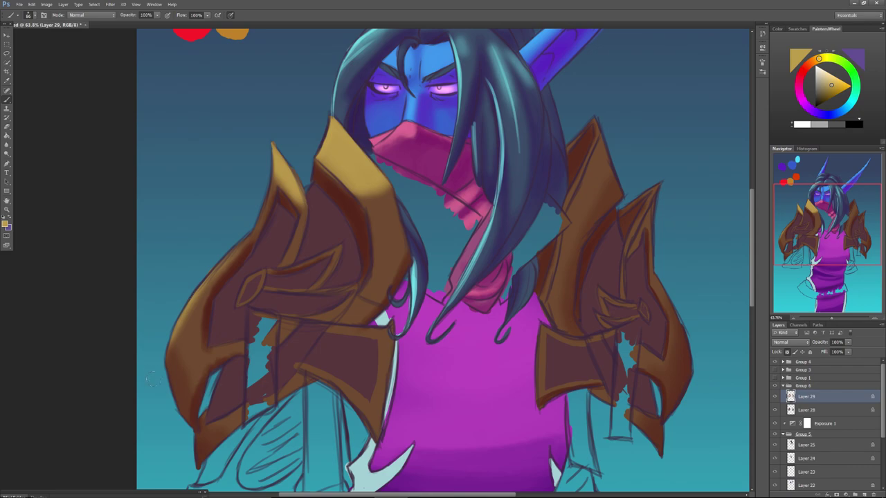
# Reduce the brush to 37 px and add golden yellow highlights along the left pauldron's lower plate edges and the tallest peak's inner ridge.
pyautogui.rightClick(344, 328)
pyautogui.moveTo(375, 346)
pyautogui.mouseDown()
pyautogui.moveTo(369, 329)
pyautogui.moveTo(391, 323)
pyautogui.moveTo(380, 328)
pyautogui.mouseUp()
pyautogui.click(331, 327)
pyautogui.moveTo(304, 363); pyautogui.dragTo(371, 409)
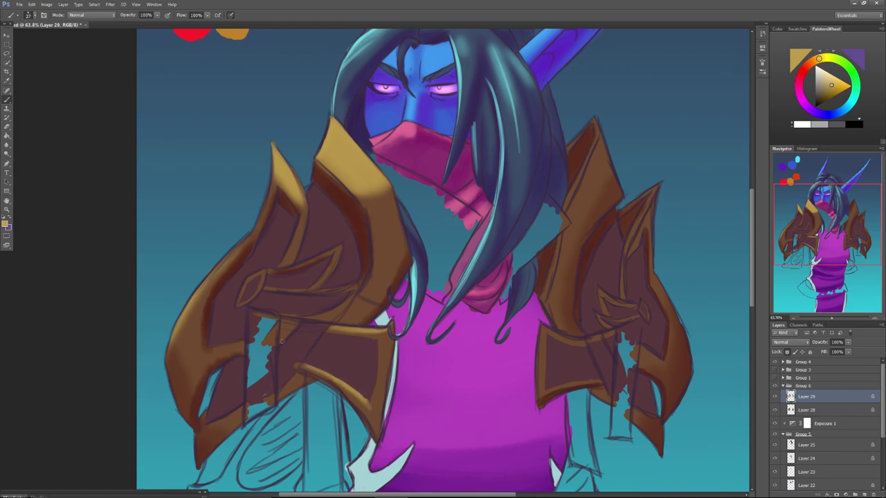
pyautogui.rightClick(359, 271)
pyautogui.press('Escape')
pyautogui.moveTo(364, 285)
pyautogui.mouseDown()
pyautogui.moveTo(373, 261)
pyautogui.moveTo(363, 289)
pyautogui.moveTo(371, 225)
pyautogui.moveTo(364, 210)
pyautogui.moveTo(367, 232)
pyautogui.moveTo(363, 201)
pyautogui.mouseUp()
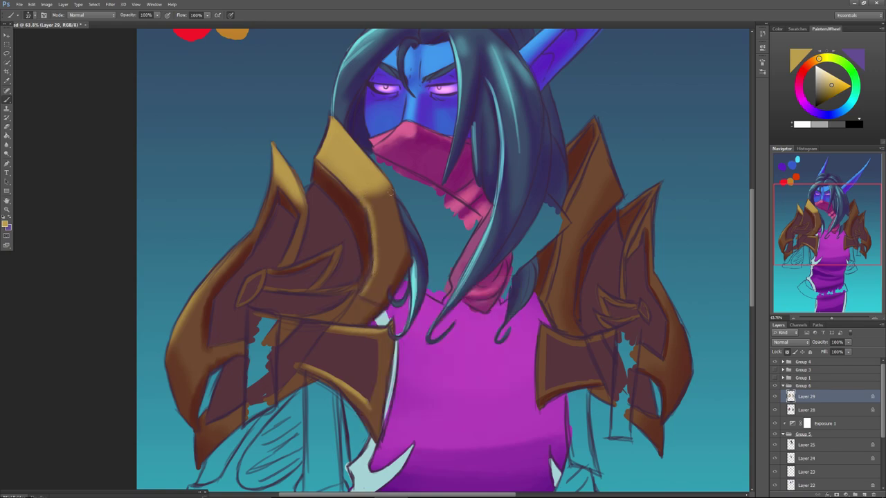
# Highlight the trim of the right pauldron's peaks and lower plate in golden yellow, and touch up its inner edge with sampled dark reddish brown.
pyautogui.moveTo(567, 223)
pyautogui.mouseDown()
pyautogui.moveTo(598, 146)
pyautogui.moveTo(596, 123)
pyautogui.moveTo(588, 145)
pyautogui.moveTo(594, 121)
pyautogui.moveTo(583, 130)
pyautogui.moveTo(593, 119)
pyautogui.moveTo(557, 158)
pyautogui.mouseUp()
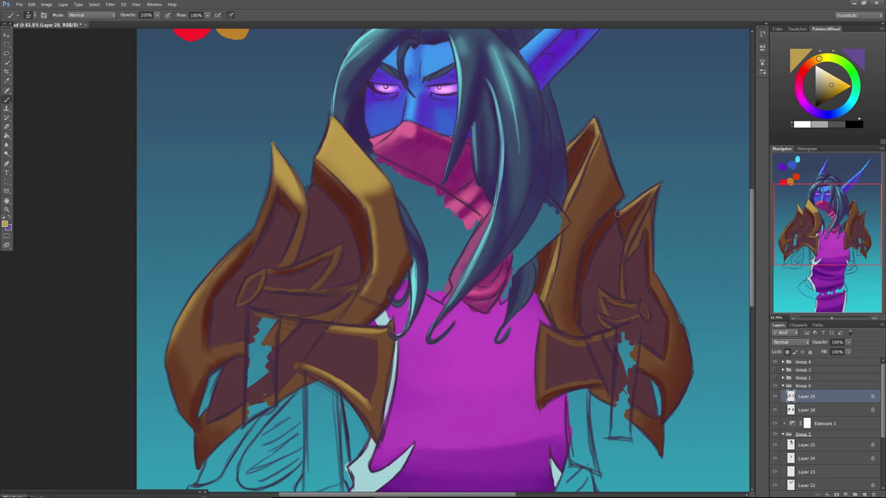
pyautogui.moveTo(653, 187)
pyautogui.mouseDown()
pyautogui.moveTo(630, 239)
pyautogui.moveTo(639, 220)
pyautogui.moveTo(621, 294)
pyautogui.moveTo(622, 281)
pyautogui.mouseUp()
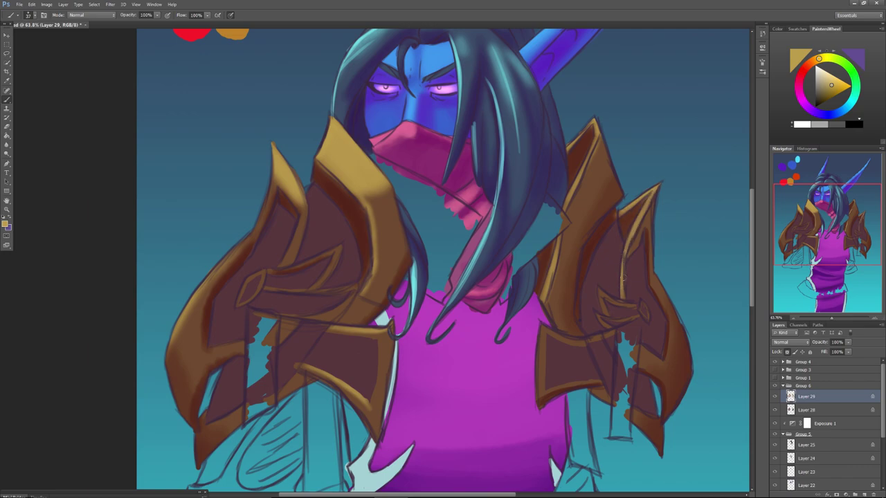
pyautogui.moveTo(542, 331)
pyautogui.mouseDown()
pyautogui.moveTo(579, 341)
pyautogui.moveTo(610, 331)
pyautogui.moveTo(581, 333)
pyautogui.mouseUp()
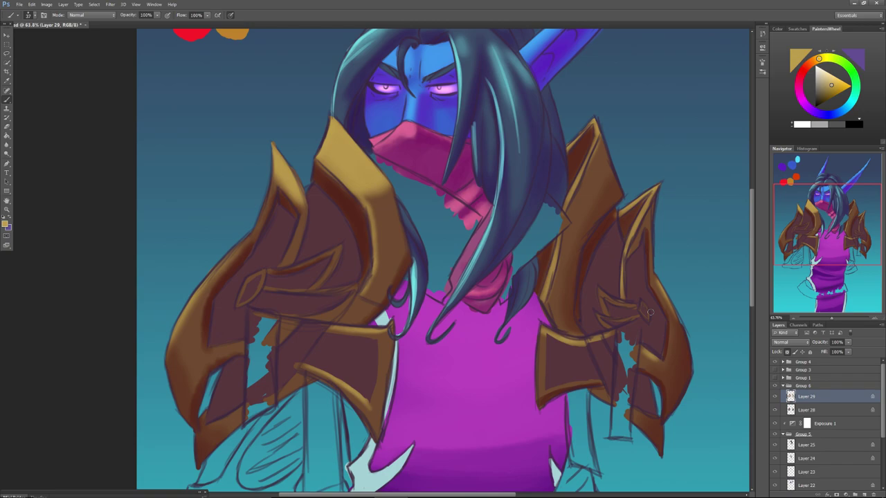
pyautogui.keyDown('alt'); pyautogui.click(328, 186); pyautogui.keyUp('alt')
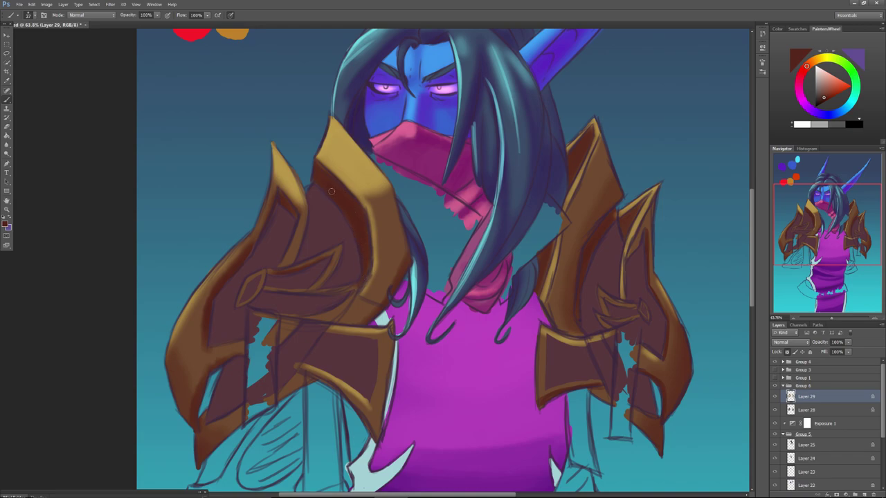
pyautogui.moveTo(556, 238); pyautogui.dragTo(546, 257)
# Paint the gems on both pauldrons pale dusty pink on a new layer placed beneath the trim layer, Layer 29.
pyautogui.click(862, 494)
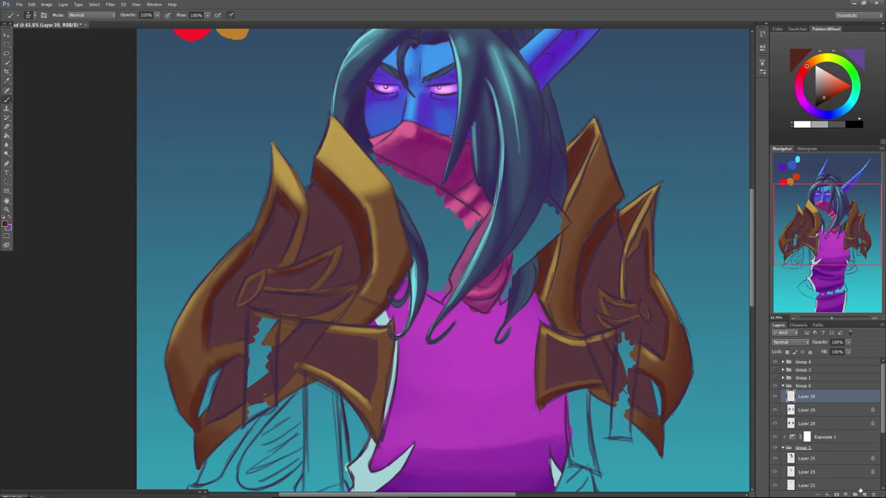
pyautogui.click(821, 81)
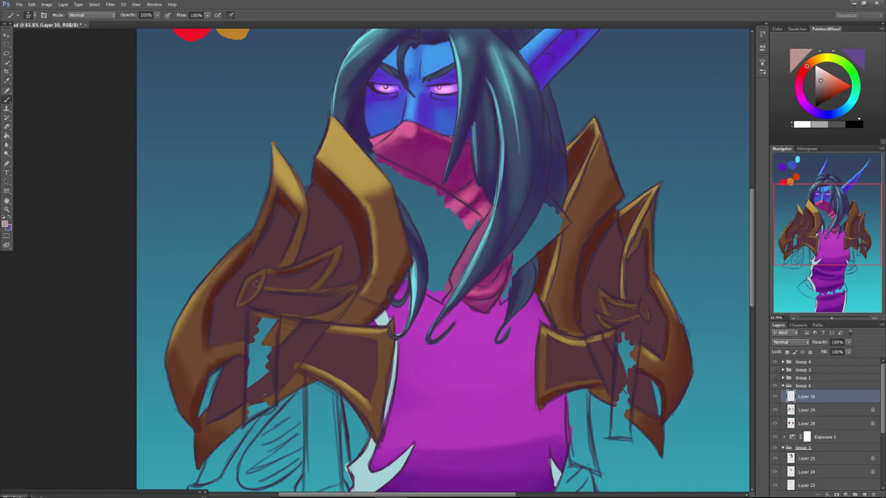
pyautogui.moveTo(257, 281); pyautogui.dragTo(249, 292)
pyautogui.moveTo(804, 398); pyautogui.dragTo(797, 413)
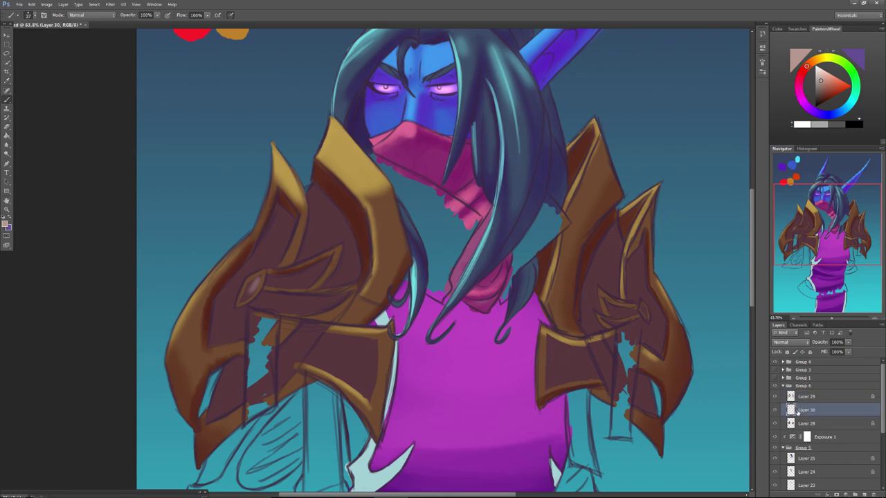
pyautogui.moveTo(258, 278); pyautogui.dragTo(244, 301)
pyautogui.moveTo(645, 309); pyautogui.dragTo(642, 324)
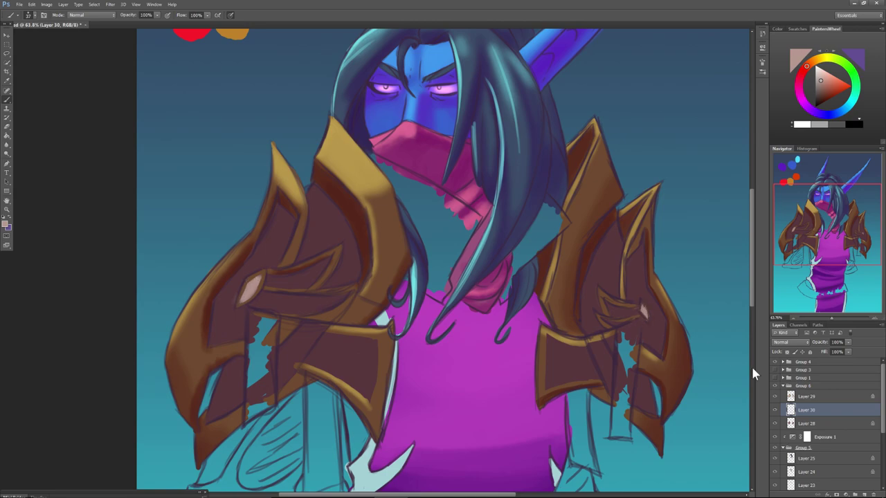
# Lock the gem layer's transparent pixels and brighten both gems with a lighter peach pink using a soft 60 px brush.
pyautogui.click(786, 351)
pyautogui.click(807, 65)
pyautogui.click(820, 73)
pyautogui.click(821, 71)
pyautogui.rightClick(250, 289)
pyautogui.moveTo(269, 307); pyautogui.dragTo(275, 307)
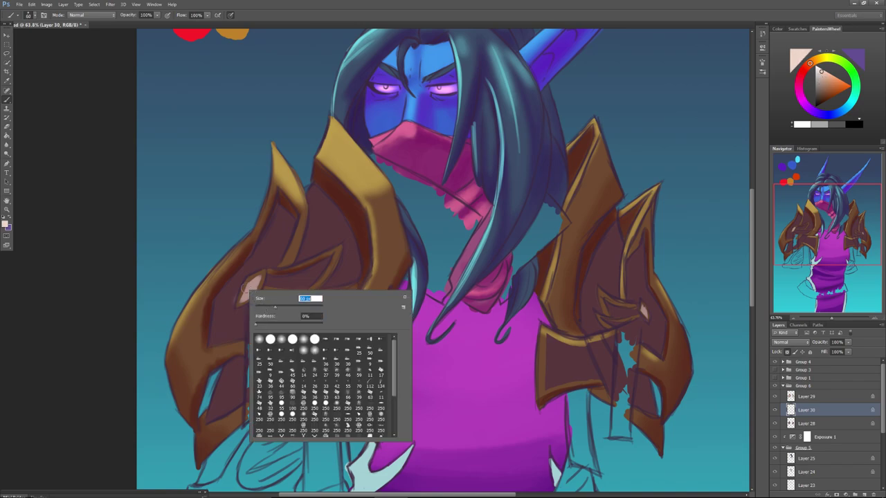
pyautogui.click(168, 16)
pyautogui.moveTo(251, 285); pyautogui.dragTo(252, 283)
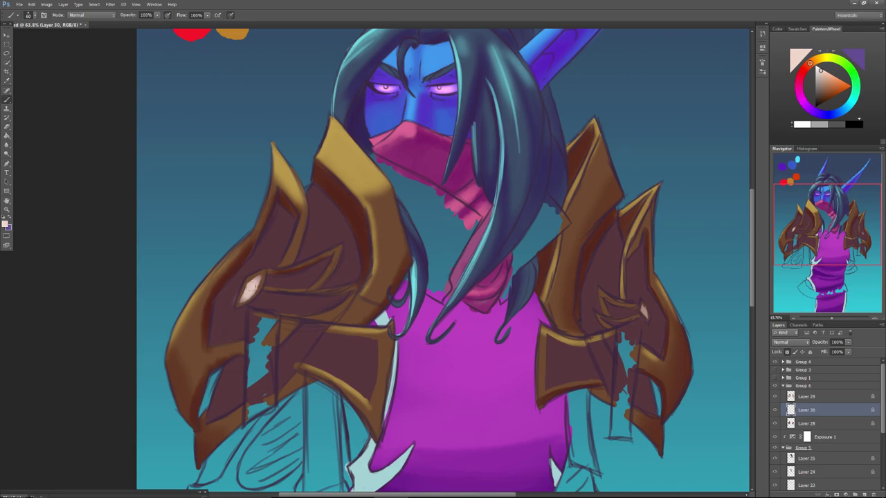
pyautogui.moveTo(644, 311); pyautogui.dragTo(644, 315)
# Shift the paint color to a pale cream and add a brighter highlight to the left pauldron's gem.
pyautogui.click(810, 63)
pyautogui.moveTo(811, 63); pyautogui.dragTo(815, 60)
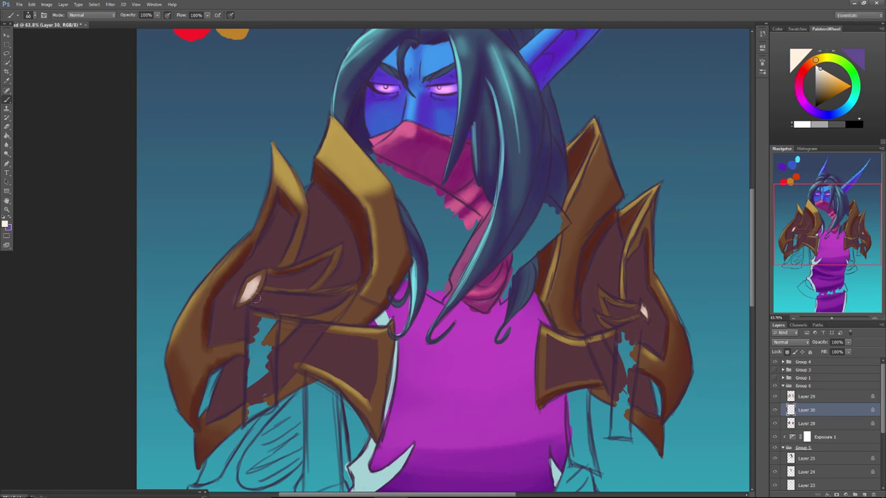
pyautogui.moveTo(250, 284); pyautogui.dragTo(255, 285)
# Fill the hanging strap beneath the left pauldron with red on a new layer above Layer 29, using a 60 px brush with 100% hardness.
pyautogui.moveTo(803, 223); pyautogui.dragTo(803, 257)
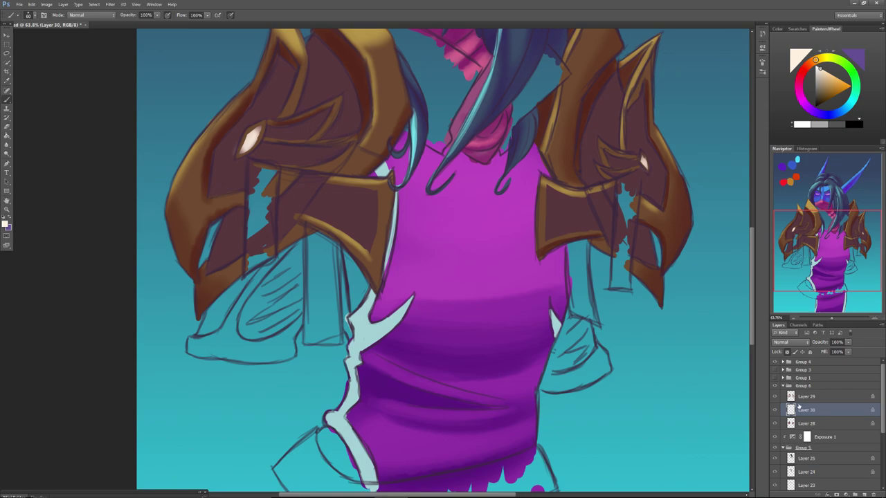
pyautogui.click(806, 399)
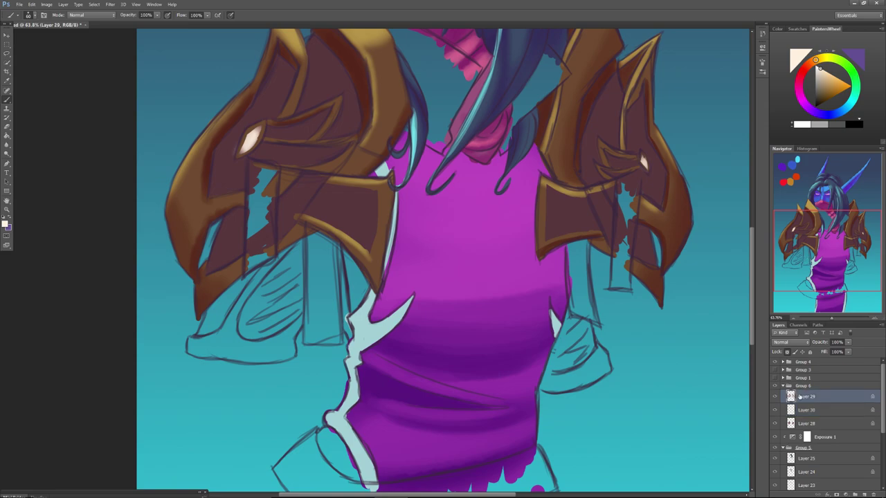
pyautogui.click(863, 494)
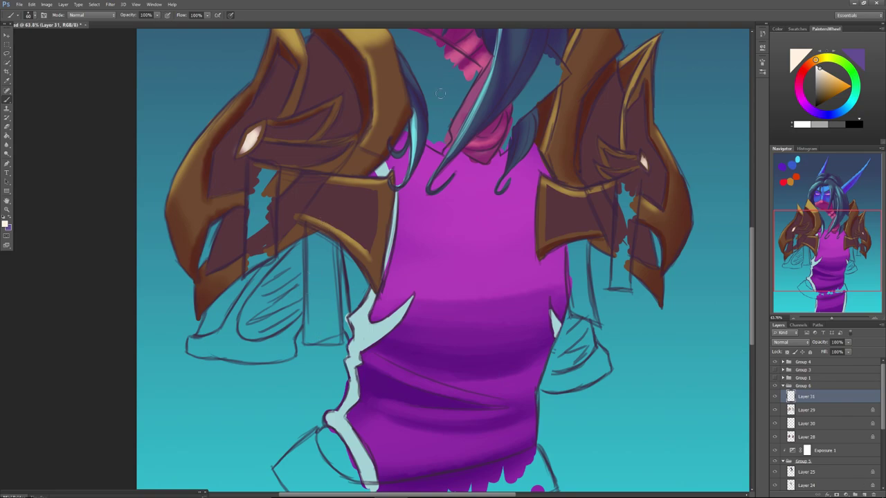
pyautogui.rightClick(441, 219)
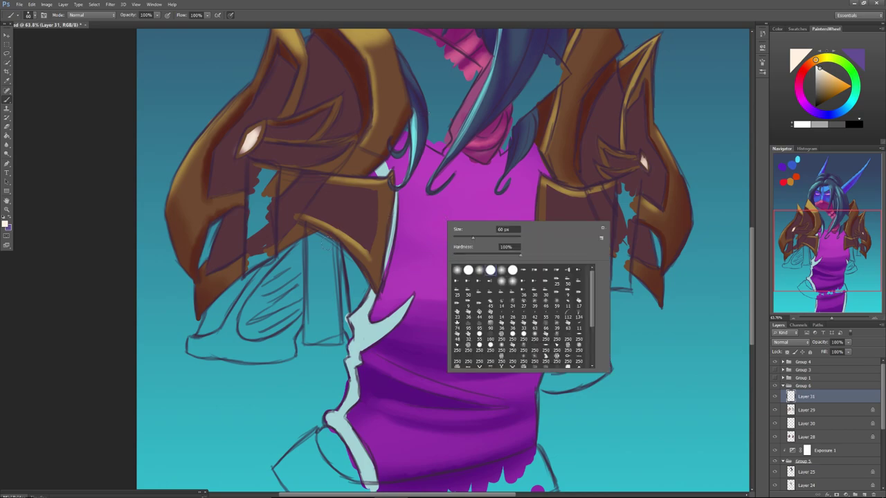
pyautogui.moveTo(817, 64)
pyautogui.mouseDown()
pyautogui.moveTo(801, 81)
pyautogui.moveTo(829, 82)
pyautogui.moveTo(834, 92)
pyautogui.mouseUp()
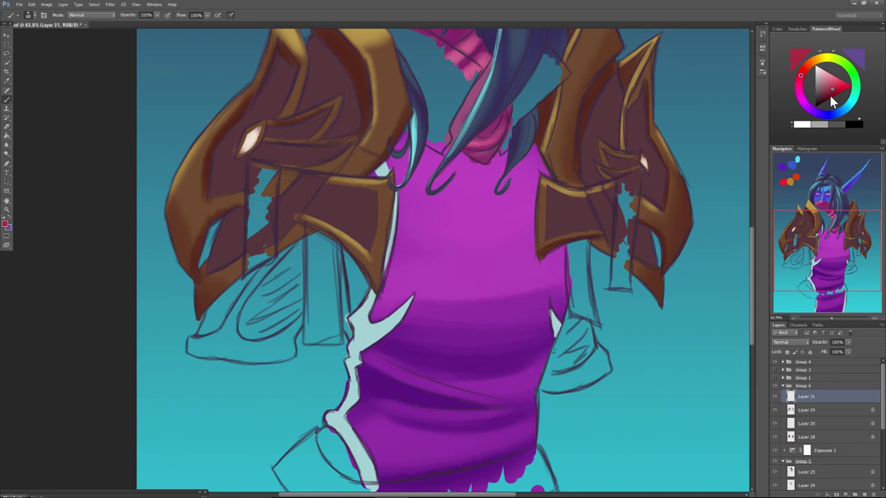
pyautogui.moveTo(309, 242)
pyautogui.mouseDown()
pyautogui.moveTo(312, 308)
pyautogui.moveTo(309, 230)
pyautogui.mouseUp()
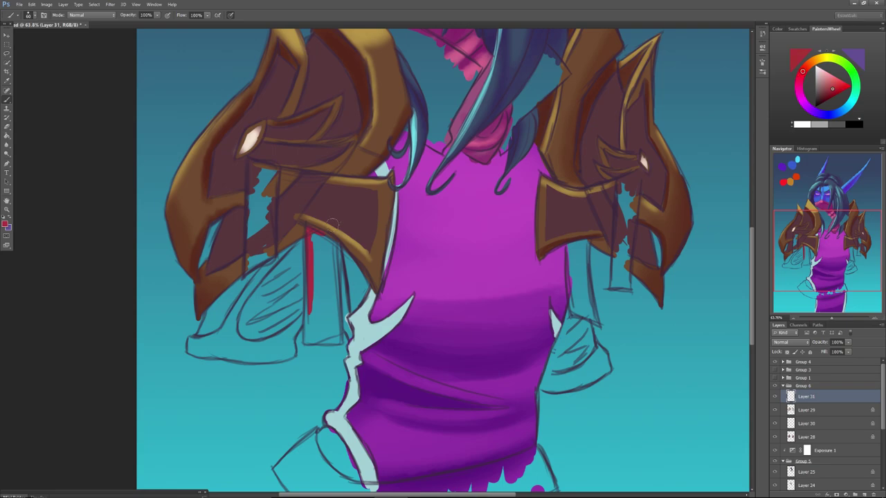
pyautogui.moveTo(311, 275)
pyautogui.mouseDown()
pyautogui.moveTo(309, 326)
pyautogui.moveTo(308, 276)
pyautogui.mouseUp()
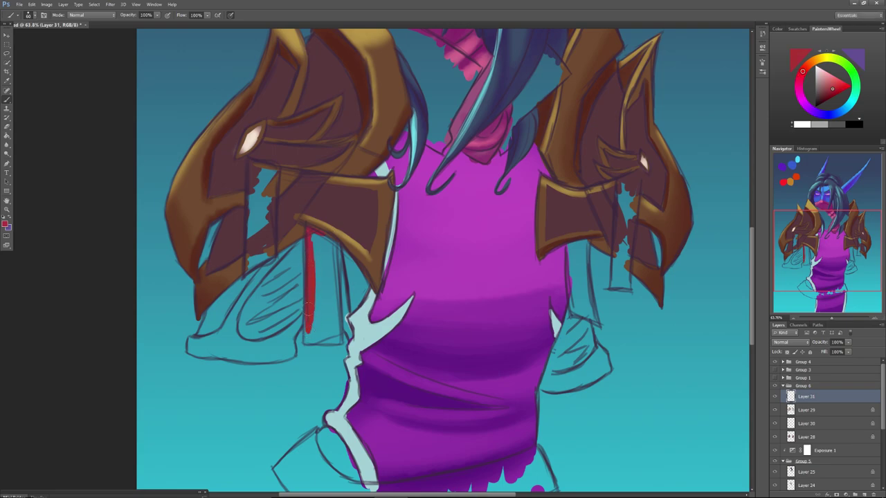
pyautogui.moveTo(310, 232); pyautogui.dragTo(323, 236)
pyautogui.moveTo(338, 341); pyautogui.dragTo(330, 261)
pyautogui.moveTo(338, 337); pyautogui.dragTo(332, 248)
pyautogui.moveTo(333, 284); pyautogui.dragTo(332, 238)
pyautogui.moveTo(328, 284)
pyautogui.mouseDown()
pyautogui.moveTo(323, 242)
pyautogui.moveTo(317, 271)
pyautogui.moveTo(330, 314)
pyautogui.moveTo(315, 249)
pyautogui.moveTo(305, 338)
pyautogui.moveTo(338, 340)
pyautogui.moveTo(322, 299)
pyautogui.moveTo(311, 318)
pyautogui.moveTo(325, 337)
pyautogui.moveTo(336, 336)
pyautogui.mouseUp()
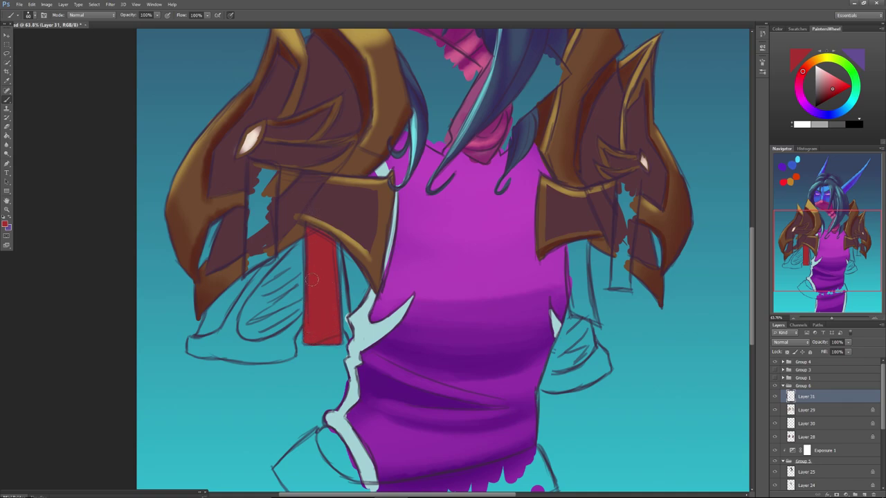
# Fill the diagonal strap and the outer vertical strap across the left pauldron with the same red.
pyautogui.moveTo(276, 240)
pyautogui.mouseDown()
pyautogui.moveTo(326, 178)
pyautogui.moveTo(307, 174)
pyautogui.moveTo(272, 216)
pyautogui.moveTo(306, 179)
pyautogui.moveTo(290, 215)
pyautogui.moveTo(312, 182)
pyautogui.moveTo(275, 225)
pyautogui.moveTo(314, 179)
pyautogui.mouseUp()
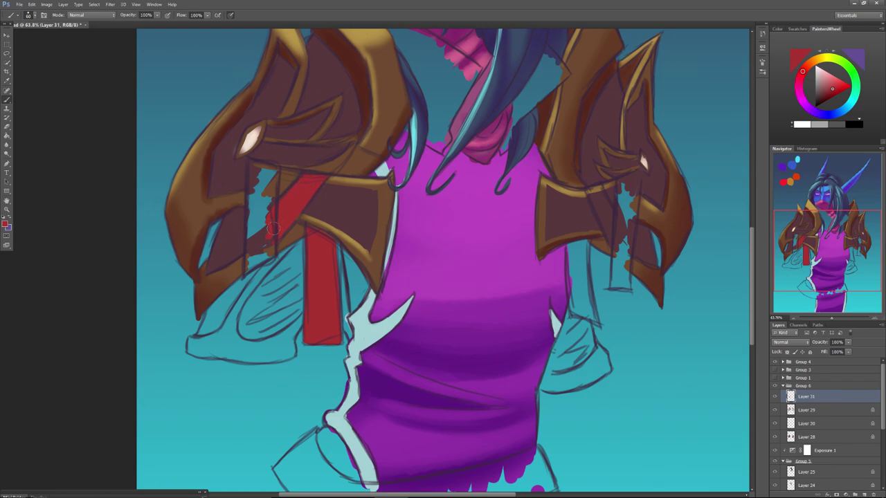
pyautogui.moveTo(270, 249)
pyautogui.mouseDown()
pyautogui.moveTo(277, 169)
pyautogui.moveTo(274, 198)
pyautogui.moveTo(275, 171)
pyautogui.moveTo(252, 163)
pyautogui.moveTo(258, 234)
pyautogui.moveTo(258, 180)
pyautogui.moveTo(269, 208)
pyautogui.moveTo(270, 168)
pyautogui.moveTo(255, 253)
pyautogui.moveTo(250, 177)
pyautogui.moveTo(245, 270)
pyautogui.moveTo(266, 247)
pyautogui.moveTo(257, 261)
pyautogui.moveTo(271, 253)
pyautogui.moveTo(247, 272)
pyautogui.moveTo(259, 241)
pyautogui.mouseUp()
pyautogui.moveTo(256, 181); pyautogui.dragTo(252, 264)
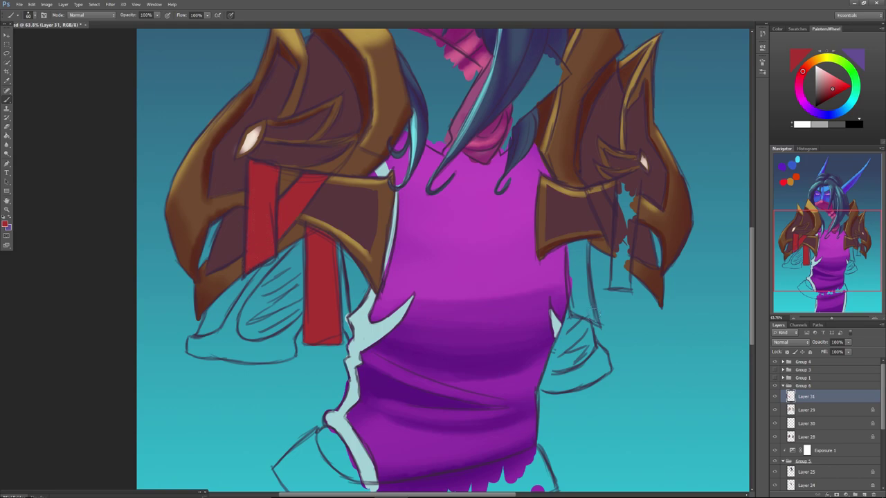
# Fill the hanging, vertical and diagonal straps of the right pauldron with red, undoing the last stray stroke.
pyautogui.moveTo(598, 326)
pyautogui.mouseDown()
pyautogui.moveTo(590, 262)
pyautogui.moveTo(593, 307)
pyautogui.moveTo(584, 271)
pyautogui.moveTo(584, 290)
pyautogui.moveTo(588, 240)
pyautogui.moveTo(574, 244)
pyautogui.moveTo(567, 276)
pyautogui.moveTo(570, 247)
pyautogui.moveTo(570, 287)
pyautogui.moveTo(569, 244)
pyautogui.moveTo(573, 312)
pyautogui.moveTo(597, 322)
pyautogui.moveTo(584, 245)
pyautogui.moveTo(592, 315)
pyautogui.moveTo(575, 250)
pyautogui.moveTo(586, 310)
pyautogui.moveTo(579, 279)
pyautogui.mouseUp()
pyautogui.moveTo(631, 243)
pyautogui.mouseDown()
pyautogui.moveTo(626, 286)
pyautogui.moveTo(635, 219)
pyautogui.moveTo(626, 281)
pyautogui.moveTo(630, 251)
pyautogui.moveTo(624, 288)
pyautogui.moveTo(610, 289)
pyautogui.moveTo(619, 209)
pyautogui.moveTo(616, 287)
pyautogui.moveTo(638, 176)
pyautogui.moveTo(628, 232)
pyautogui.moveTo(636, 180)
pyautogui.moveTo(631, 230)
pyautogui.moveTo(622, 177)
pyautogui.moveTo(634, 176)
pyautogui.moveTo(620, 182)
pyautogui.moveTo(629, 209)
pyautogui.mouseUp()
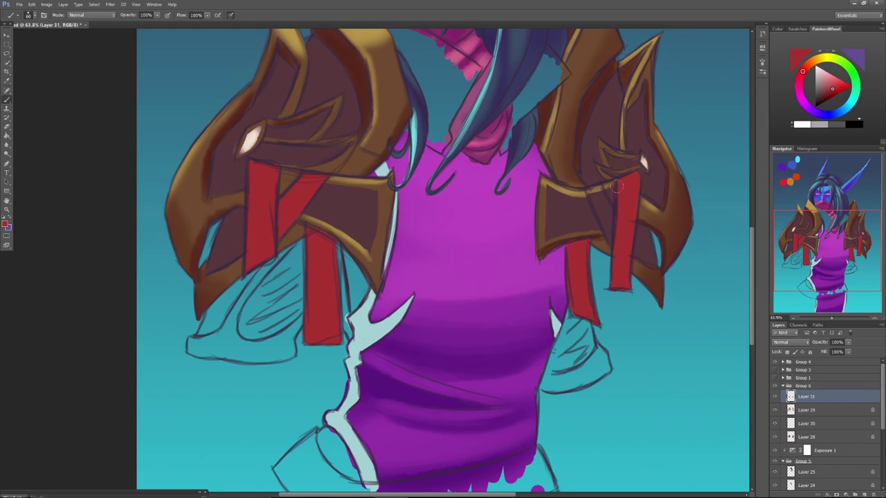
pyautogui.moveTo(610, 240)
pyautogui.mouseDown()
pyautogui.moveTo(598, 187)
pyautogui.moveTo(589, 196)
pyautogui.moveTo(596, 190)
pyautogui.mouseUp()
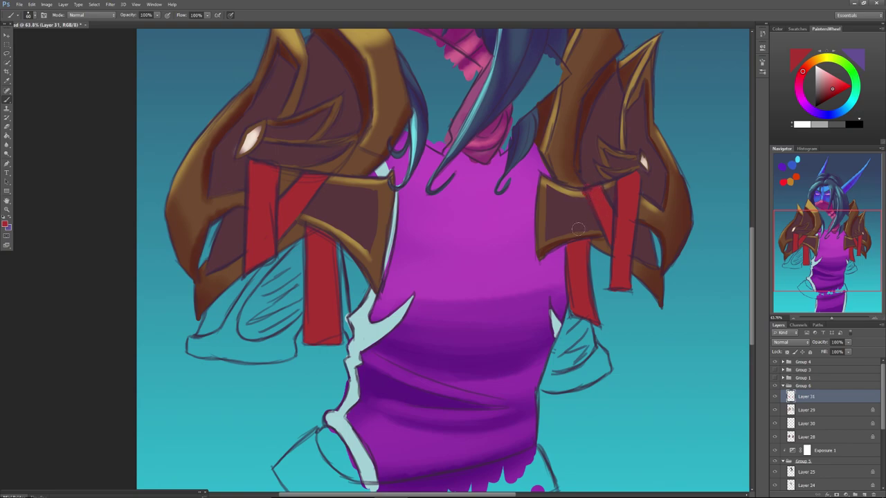
pyautogui.hotkey('ctrl', 'z')
# Fill the left half of the collar with red between the pauldron, mask and hair, undoing strokes that miss the shape.
pyautogui.moveTo(809, 250); pyautogui.dragTo(800, 212)
pyautogui.moveTo(824, 316); pyautogui.dragTo(834, 316)
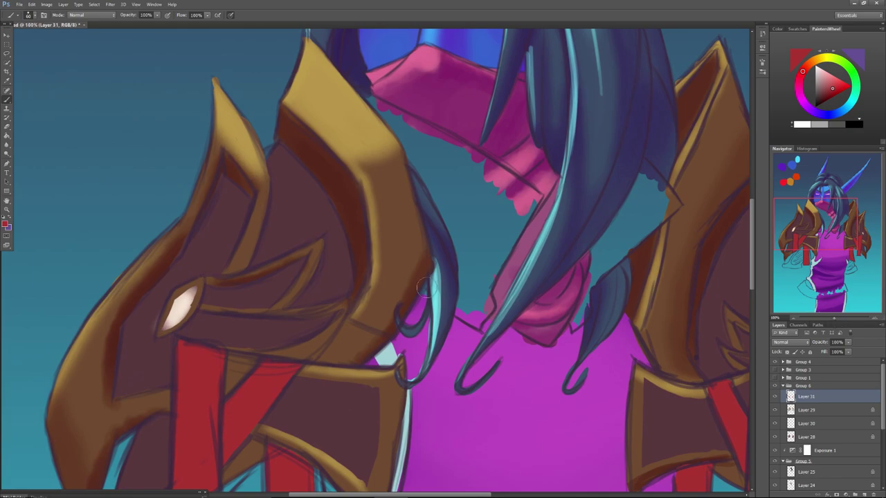
pyautogui.moveTo(463, 300); pyautogui.dragTo(462, 315)
pyautogui.moveTo(468, 256)
pyautogui.mouseDown()
pyautogui.moveTo(461, 313)
pyautogui.moveTo(470, 289)
pyautogui.moveTo(470, 299)
pyautogui.moveTo(487, 304)
pyautogui.moveTo(478, 315)
pyautogui.moveTo(465, 312)
pyautogui.moveTo(476, 326)
pyautogui.moveTo(463, 297)
pyautogui.moveTo(461, 314)
pyautogui.moveTo(467, 268)
pyautogui.moveTo(458, 316)
pyautogui.moveTo(470, 260)
pyautogui.moveTo(458, 299)
pyautogui.moveTo(462, 251)
pyautogui.moveTo(464, 289)
pyautogui.moveTo(474, 279)
pyautogui.moveTo(482, 295)
pyautogui.moveTo(490, 273)
pyautogui.mouseUp()
pyautogui.moveTo(491, 272)
pyautogui.mouseDown()
pyautogui.moveTo(505, 236)
pyautogui.moveTo(539, 198)
pyautogui.moveTo(495, 260)
pyautogui.moveTo(446, 188)
pyautogui.moveTo(459, 240)
pyautogui.moveTo(445, 190)
pyautogui.mouseUp()
pyautogui.hotkey('ctrl', 'z')
pyautogui.moveTo(451, 249)
pyautogui.mouseDown()
pyautogui.moveTo(437, 184)
pyautogui.moveTo(456, 243)
pyautogui.moveTo(432, 176)
pyautogui.moveTo(452, 236)
pyautogui.moveTo(407, 148)
pyautogui.moveTo(431, 188)
pyautogui.mouseUp()
pyautogui.hotkey('ctrl', 'z')
pyautogui.moveTo(415, 157)
pyautogui.mouseDown()
pyautogui.moveTo(445, 222)
pyautogui.moveTo(409, 147)
pyautogui.moveTo(485, 247)
pyautogui.moveTo(483, 241)
pyautogui.moveTo(492, 245)
pyautogui.moveTo(452, 180)
pyautogui.moveTo(472, 210)
pyautogui.moveTo(513, 203)
pyautogui.moveTo(506, 228)
pyautogui.moveTo(527, 197)
pyautogui.moveTo(485, 247)
pyautogui.moveTo(497, 205)
pyautogui.moveTo(473, 194)
pyautogui.moveTo(451, 170)
pyautogui.moveTo(492, 207)
pyautogui.moveTo(454, 162)
pyautogui.moveTo(499, 193)
pyautogui.moveTo(469, 159)
pyautogui.moveTo(532, 198)
pyautogui.moveTo(450, 142)
pyautogui.moveTo(533, 196)
pyautogui.moveTo(425, 124)
pyautogui.moveTo(498, 166)
pyautogui.moveTo(429, 128)
pyautogui.moveTo(423, 137)
pyautogui.moveTo(411, 130)
pyautogui.moveTo(411, 144)
pyautogui.moveTo(342, 82)
pyautogui.moveTo(410, 149)
pyautogui.moveTo(387, 103)
pyautogui.moveTo(409, 152)
pyautogui.moveTo(371, 87)
pyautogui.moveTo(401, 141)
pyautogui.moveTo(360, 87)
pyautogui.moveTo(404, 116)
pyautogui.mouseUp()
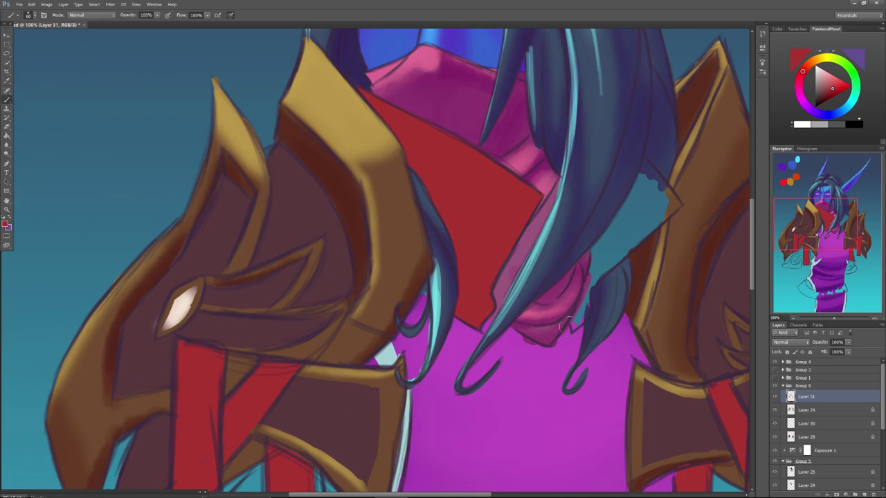
# Fill the right half of the collar with red beside the hair and right pauldron, undoing the last stroke.
pyautogui.moveTo(581, 322)
pyautogui.mouseDown()
pyautogui.moveTo(585, 283)
pyautogui.moveTo(573, 324)
pyautogui.moveTo(585, 314)
pyautogui.moveTo(596, 255)
pyautogui.moveTo(616, 236)
pyautogui.moveTo(588, 289)
pyautogui.moveTo(653, 220)
pyautogui.moveTo(598, 274)
pyautogui.moveTo(642, 233)
pyautogui.moveTo(598, 264)
pyautogui.moveTo(596, 246)
pyautogui.moveTo(594, 256)
pyautogui.moveTo(623, 221)
pyautogui.moveTo(594, 250)
pyautogui.moveTo(620, 218)
pyautogui.moveTo(599, 242)
pyautogui.moveTo(631, 204)
pyautogui.moveTo(606, 260)
pyautogui.moveTo(614, 258)
pyautogui.moveTo(603, 265)
pyautogui.moveTo(670, 204)
pyautogui.mouseUp()
pyautogui.moveTo(618, 256)
pyautogui.mouseDown()
pyautogui.moveTo(677, 204)
pyautogui.moveTo(650, 226)
pyautogui.moveTo(654, 217)
pyautogui.moveTo(632, 209)
pyautogui.moveTo(601, 243)
pyautogui.moveTo(645, 165)
pyautogui.moveTo(663, 188)
pyautogui.moveTo(653, 181)
pyautogui.moveTo(653, 198)
pyautogui.moveTo(648, 178)
pyautogui.moveTo(656, 199)
pyautogui.mouseUp()
pyautogui.hotkey('ctrl', 'z')
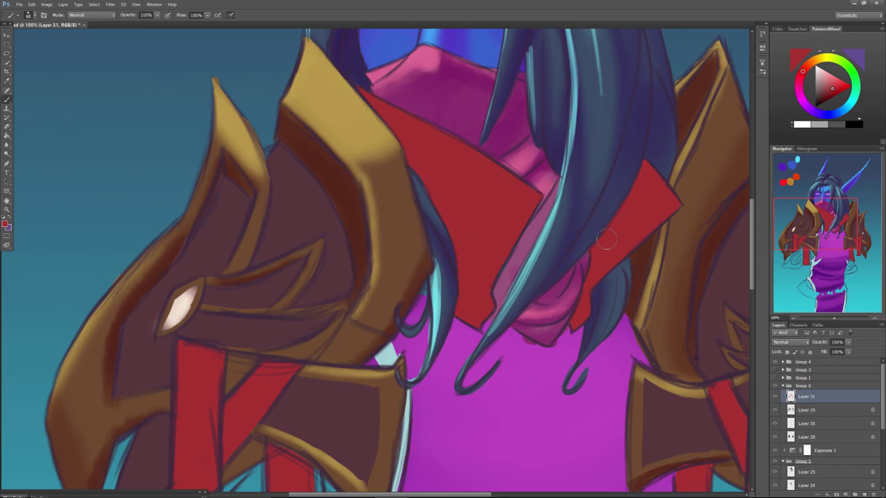
# Lock the transparent pixels of the red cloth layer and choose a sampled brush tip at 104 px.
pyautogui.moveTo(798, 223); pyautogui.dragTo(809, 239)
pyautogui.moveTo(834, 318); pyautogui.dragTo(831, 322)
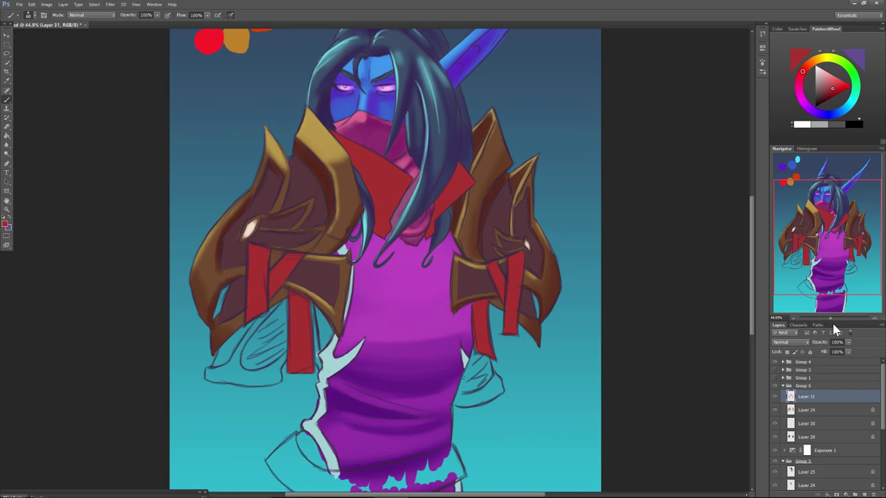
pyautogui.click(787, 353)
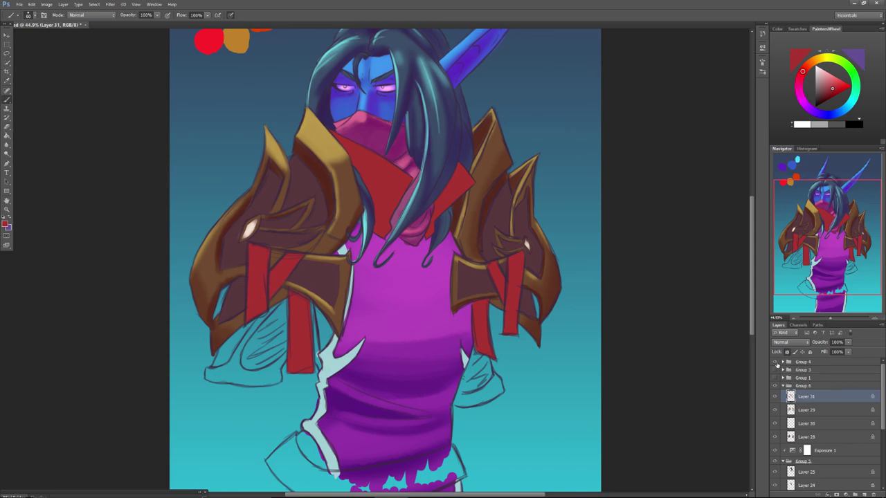
pyautogui.rightClick(305, 290)
pyautogui.click(359, 427)
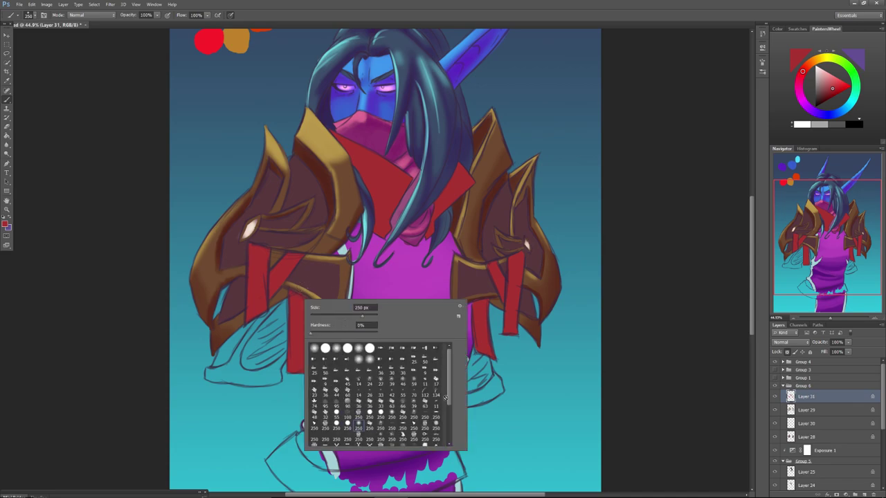
pyautogui.moveTo(446, 394); pyautogui.dragTo(449, 414)
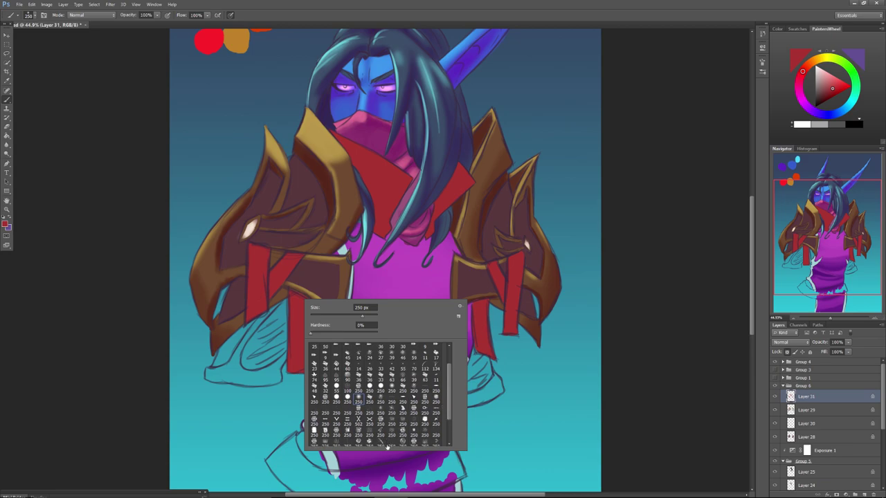
pyautogui.click(425, 419)
pyautogui.click(344, 312)
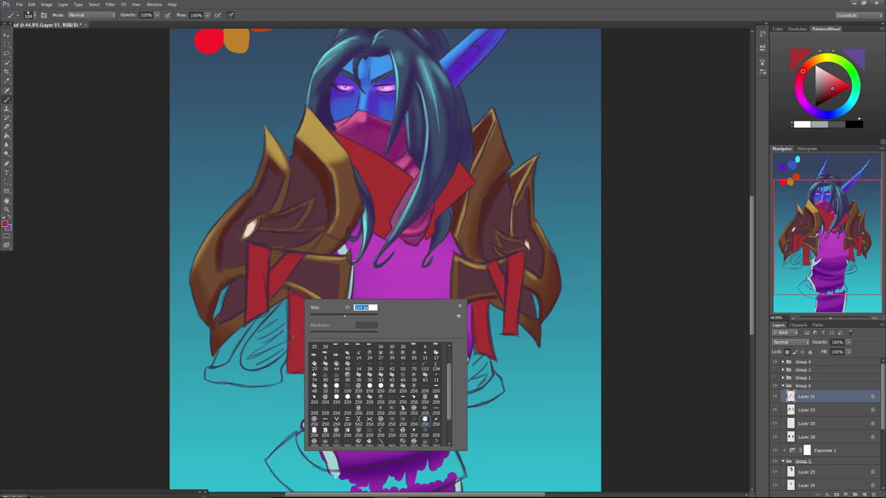
pyautogui.press('Return')
# Shift the paint color from the cloth's red to a lighter orange-red.
pyautogui.press('alt')
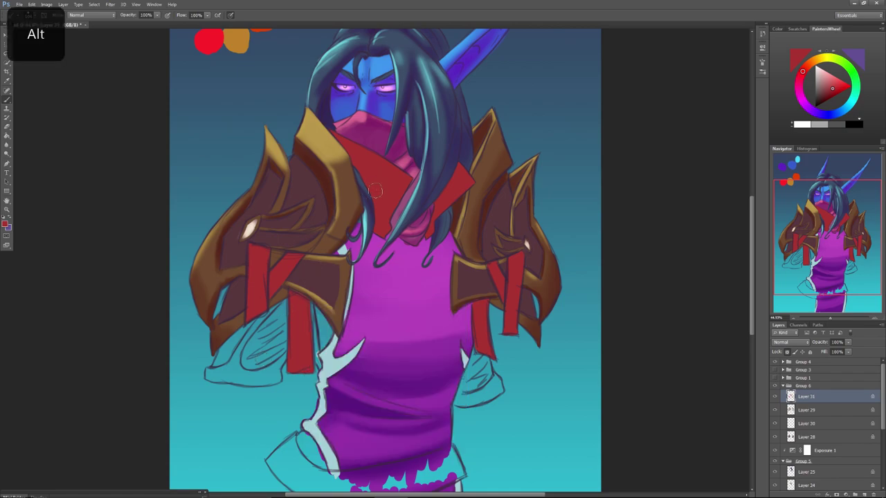
pyautogui.click(803, 66)
pyautogui.click(836, 86)
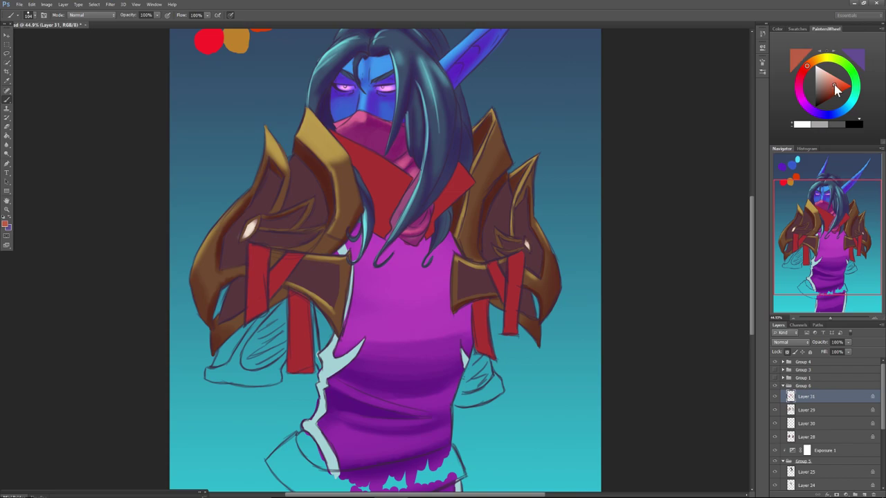
# Reduce the brush size and paint orange-red highlights along the collar's upper edges and the strap tops, undoing the first collar stroke.
pyautogui.rightClick(386, 156)
pyautogui.moveTo(426, 174); pyautogui.dragTo(418, 173)
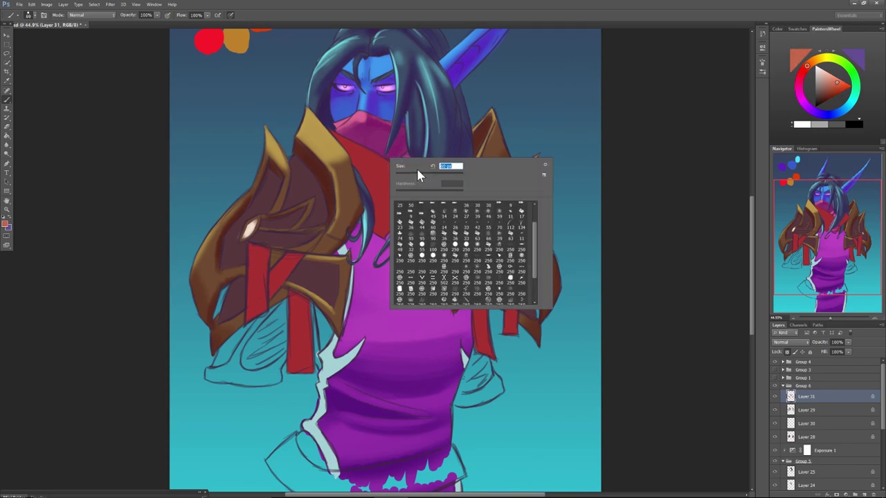
pyautogui.moveTo(332, 131); pyautogui.dragTo(391, 165)
pyautogui.keyDown('alt'); pyautogui.click(332, 132); pyautogui.keyUp('alt')
pyautogui.hotkey('ctrl', 'z')
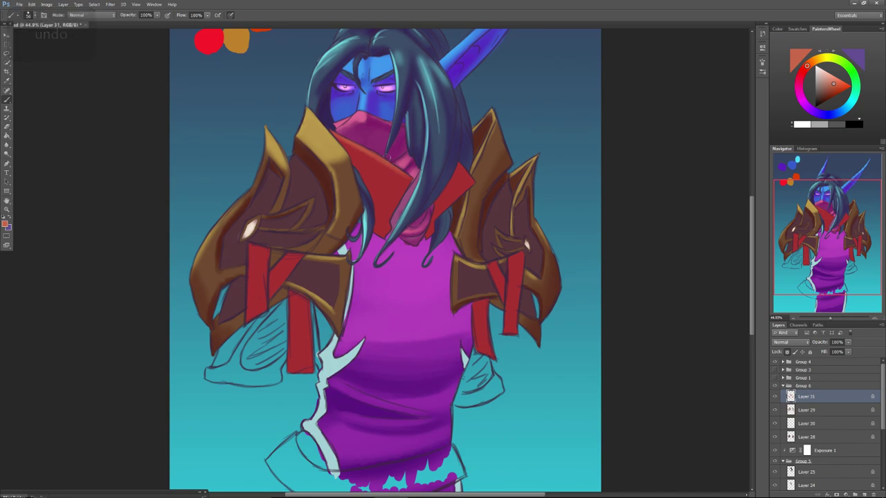
pyautogui.moveTo(469, 180); pyautogui.dragTo(464, 167)
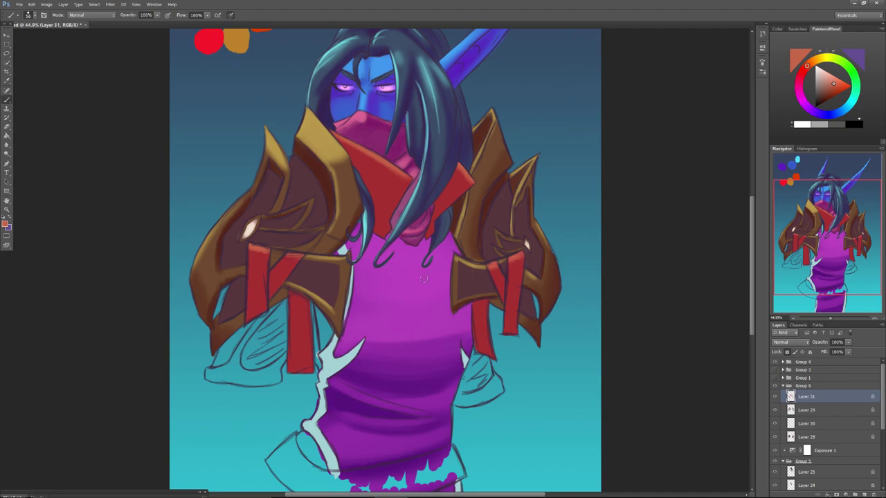
# Shift the sampled collar red to a dark crimson and shade the lower parts of both collar halves with a larger brush.
pyautogui.press('shift')
pyautogui.keyDown('alt'); pyautogui.click(386, 187); pyautogui.keyUp('alt')
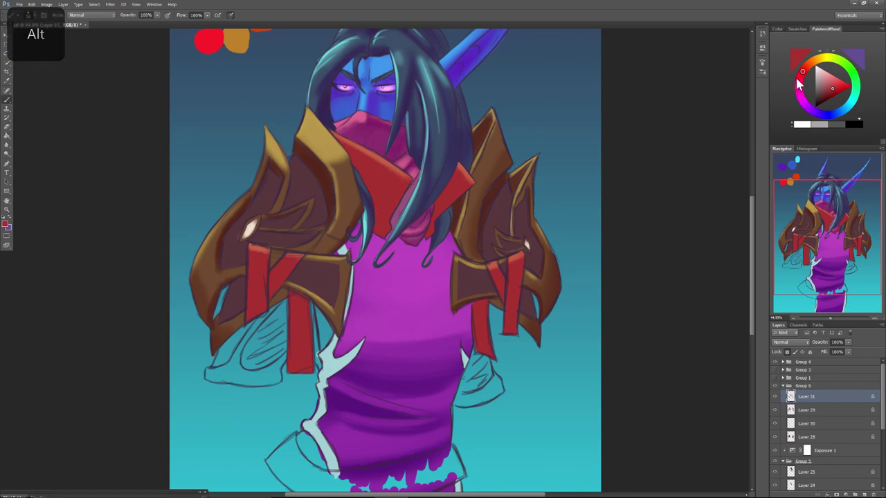
pyautogui.moveTo(801, 71); pyautogui.dragTo(829, 91)
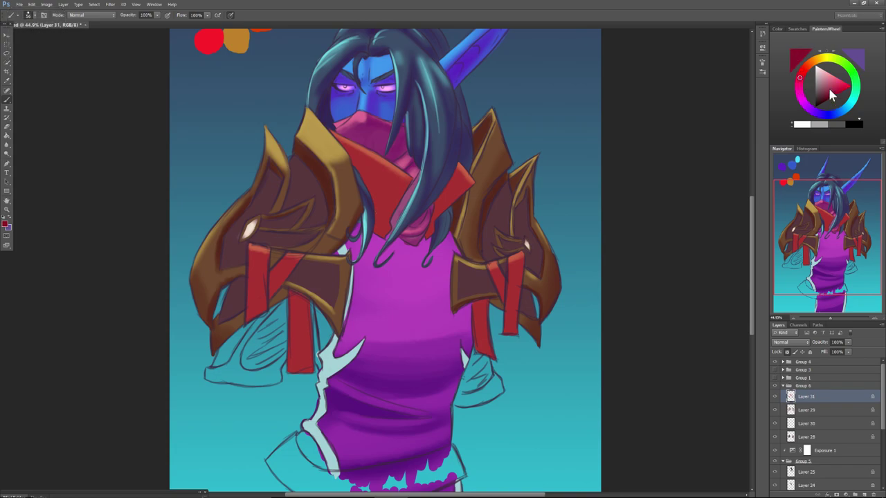
pyautogui.rightClick(387, 223)
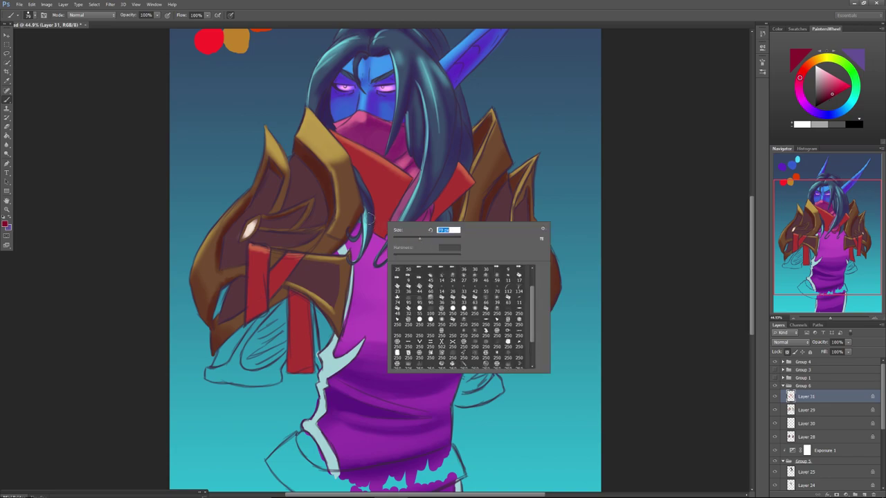
pyautogui.click(370, 219)
pyautogui.moveTo(354, 218)
pyautogui.mouseDown()
pyautogui.moveTo(383, 216)
pyautogui.moveTo(384, 208)
pyautogui.moveTo(341, 179)
pyautogui.mouseUp()
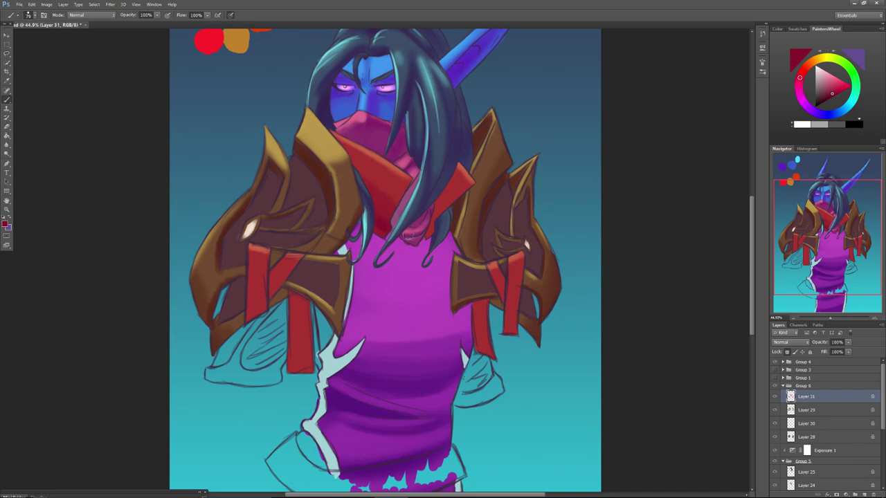
pyautogui.moveTo(429, 232); pyautogui.dragTo(432, 224)
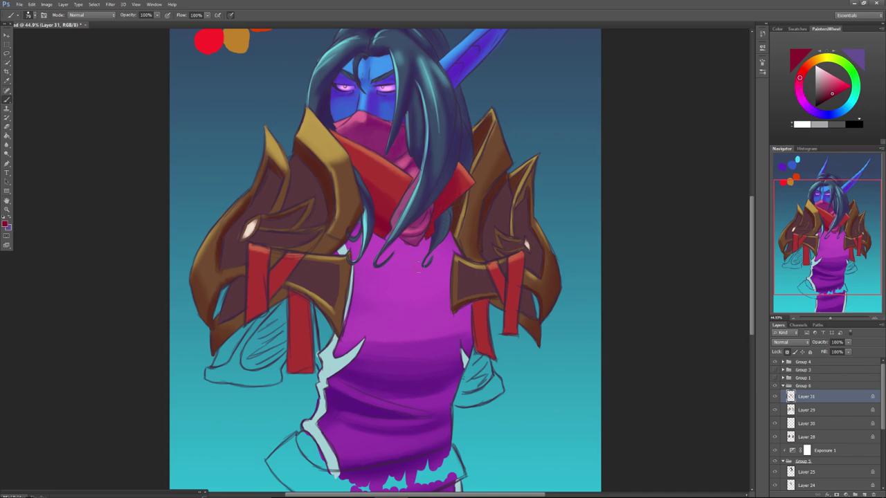
pyautogui.moveTo(432, 235); pyautogui.dragTo(439, 195)
# Shade the hanging red straps below both pauldrons with dark crimson, including the areas where they overlap or emerge from the armor.
pyautogui.moveTo(273, 272)
pyautogui.mouseDown()
pyautogui.moveTo(263, 302)
pyautogui.moveTo(243, 320)
pyautogui.moveTo(249, 299)
pyautogui.moveTo(272, 302)
pyautogui.moveTo(210, 351)
pyautogui.moveTo(268, 299)
pyautogui.moveTo(247, 320)
pyautogui.mouseUp()
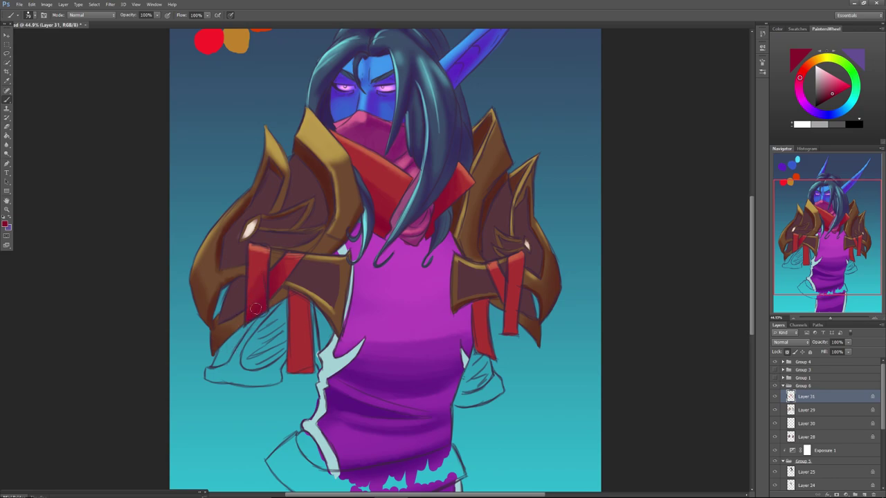
pyautogui.moveTo(306, 310)
pyautogui.mouseDown()
pyautogui.moveTo(295, 372)
pyautogui.moveTo(324, 355)
pyautogui.moveTo(334, 321)
pyautogui.moveTo(286, 323)
pyautogui.moveTo(296, 301)
pyautogui.mouseUp()
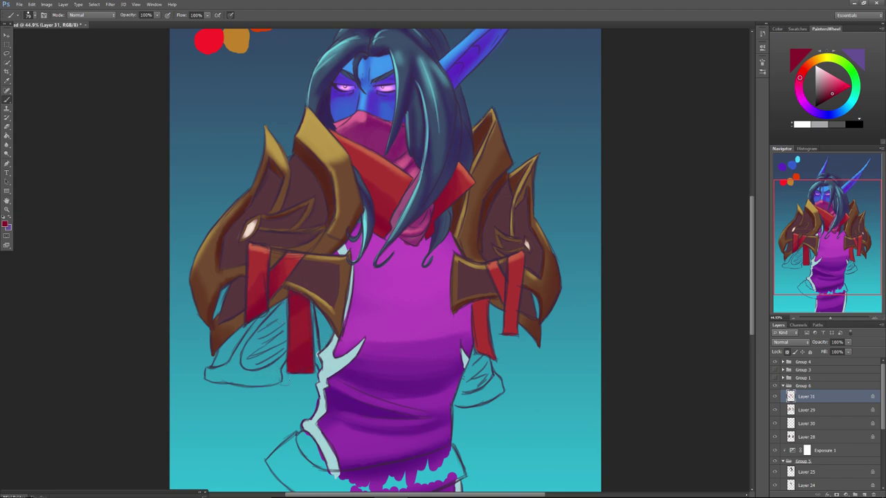
pyautogui.moveTo(478, 313); pyautogui.dragTo(487, 354)
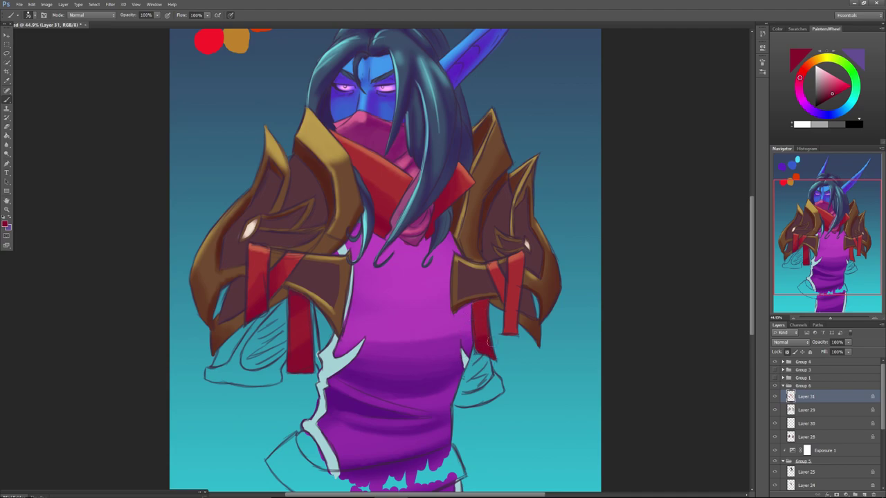
pyautogui.moveTo(505, 291)
pyautogui.mouseDown()
pyautogui.moveTo(515, 323)
pyautogui.moveTo(508, 330)
pyautogui.mouseUp()
pyautogui.moveTo(513, 296); pyautogui.dragTo(513, 315)
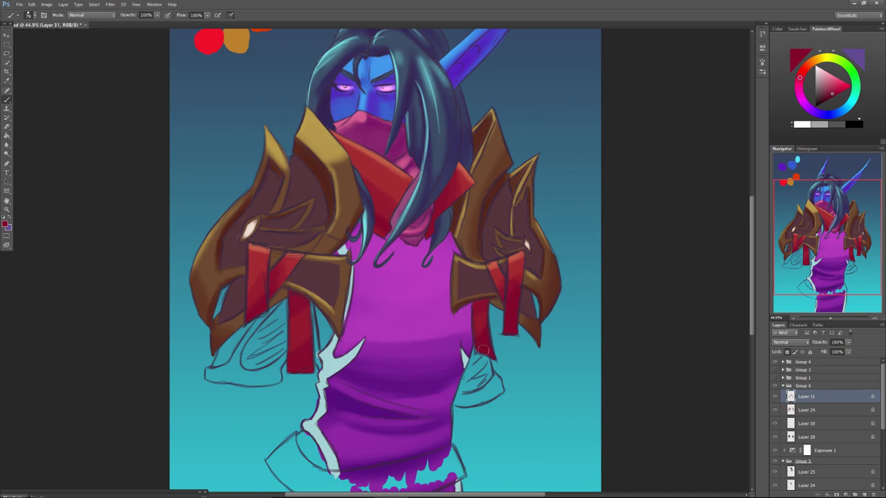
# Blend the shading on the collar and straps using a darker crimson and reds sampled from the cloth.
pyautogui.click(828, 95)
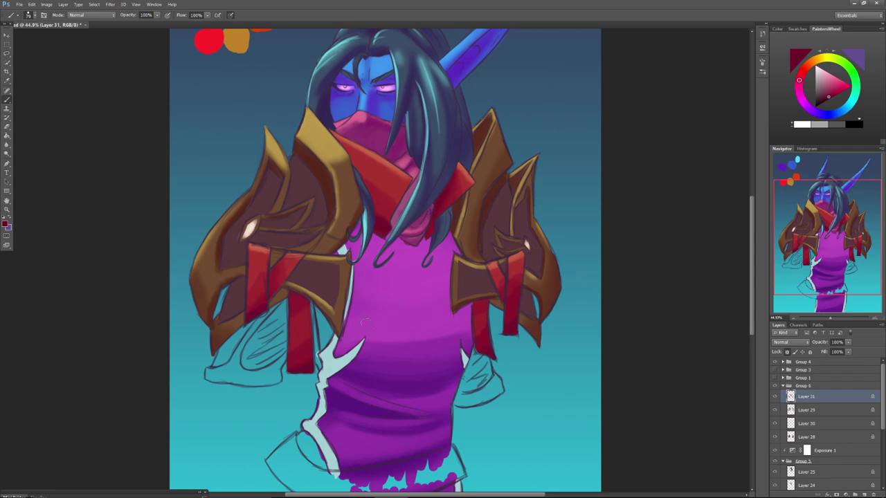
pyautogui.keyDown('alt'); pyautogui.click(387, 202); pyautogui.keyUp('alt')
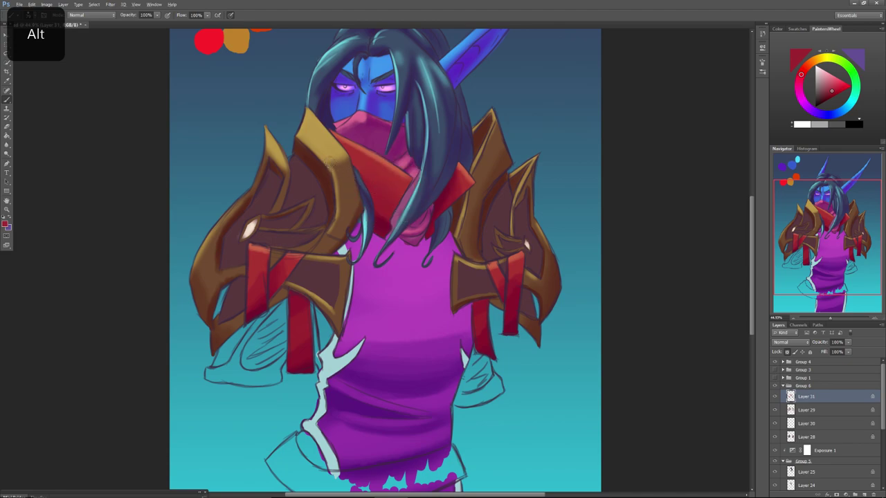
pyautogui.keyDown('alt'); pyautogui.click(255, 280); pyautogui.keyUp('alt')
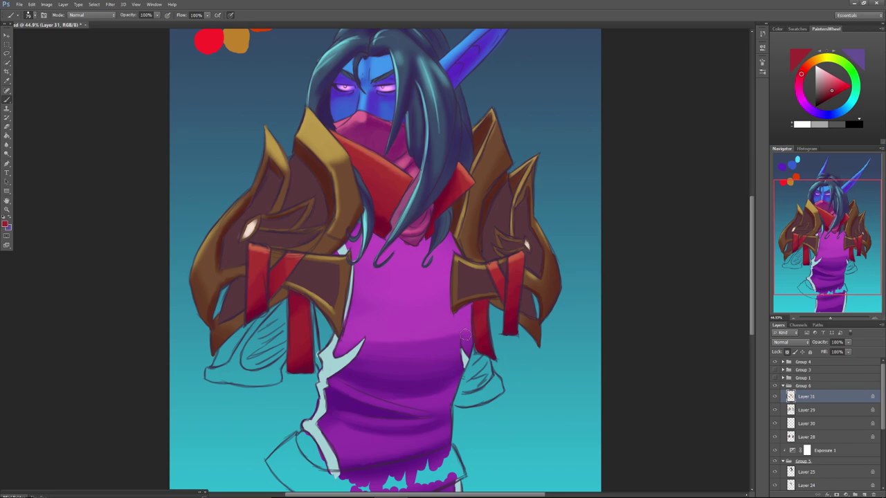
# Try placing Group 6 inside Group 5 beneath the Exposure 1 adjustment, and compare the artwork with that adjustment off and on.
pyautogui.click(783, 387)
pyautogui.moveTo(788, 389); pyautogui.dragTo(789, 410)
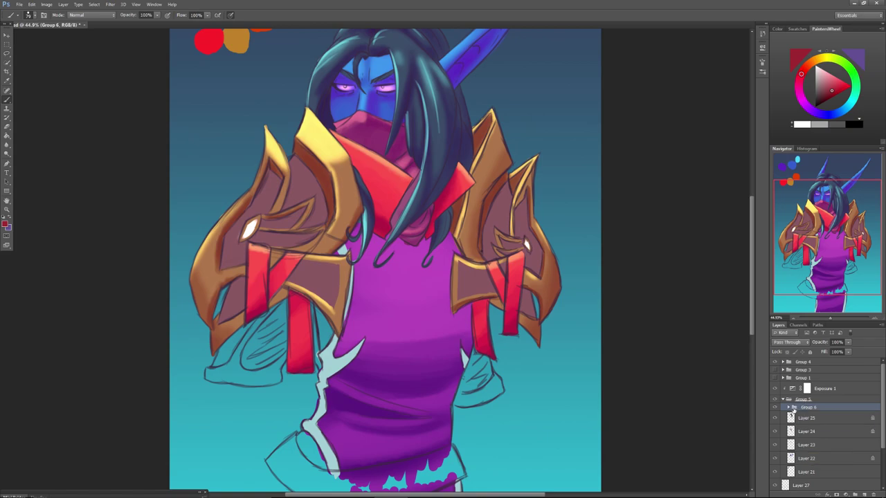
pyautogui.moveTo(797, 408); pyautogui.dragTo(797, 384)
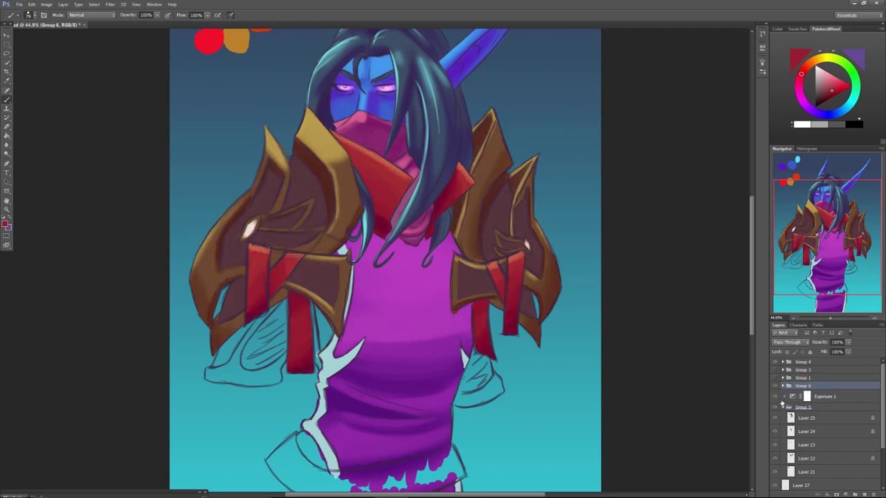
pyautogui.click(774, 397)
pyautogui.click(774, 397)
# Try to move Layers 29, 30 and 28 together out of Group 6 into Group 5.
pyautogui.click(797, 409)
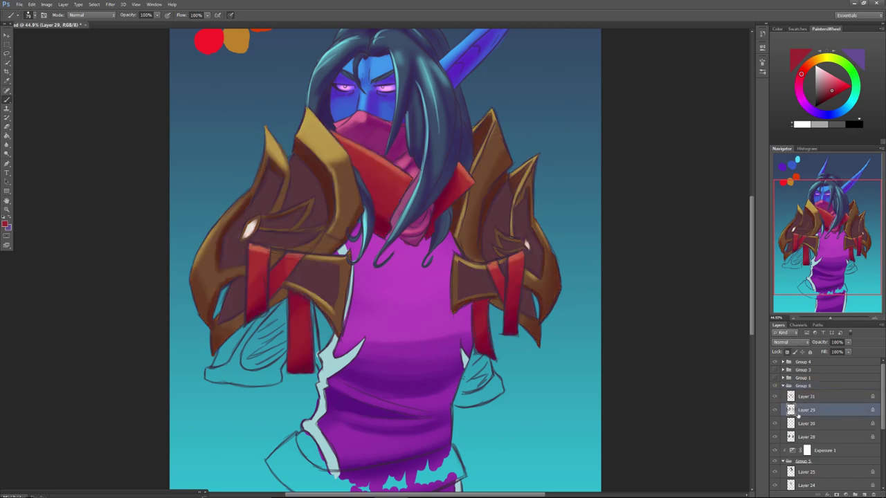
pyautogui.keyDown('shift'); pyautogui.click(803, 439); pyautogui.keyUp('shift')
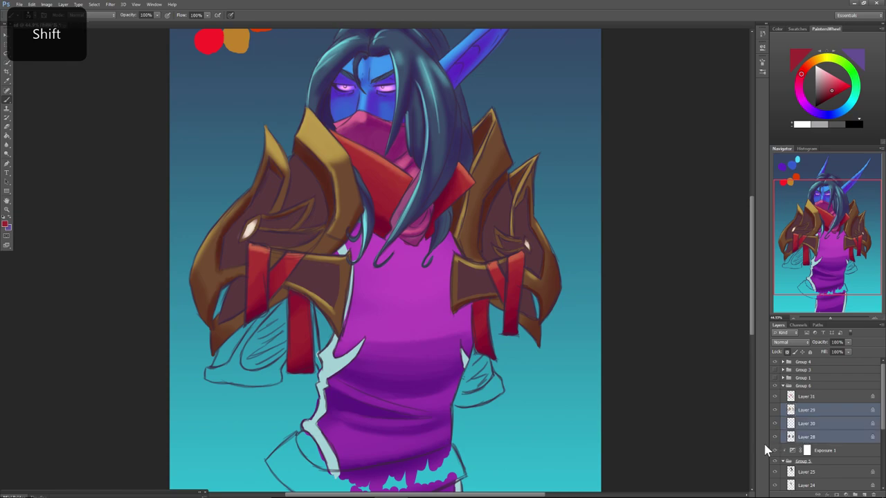
pyautogui.moveTo(801, 415); pyautogui.dragTo(796, 462)
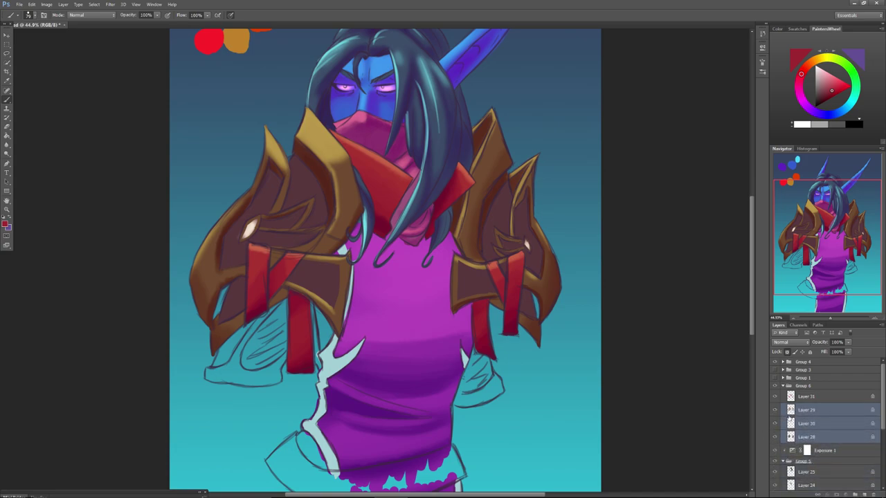
pyautogui.click(774, 411)
pyautogui.click(774, 411)
pyautogui.click(794, 412)
# Duplicate the Exposure 1 adjustment, place the duplicate directly above Layer 29 and clip it to that layer.
pyautogui.click(821, 453)
pyautogui.rightClick(822, 452)
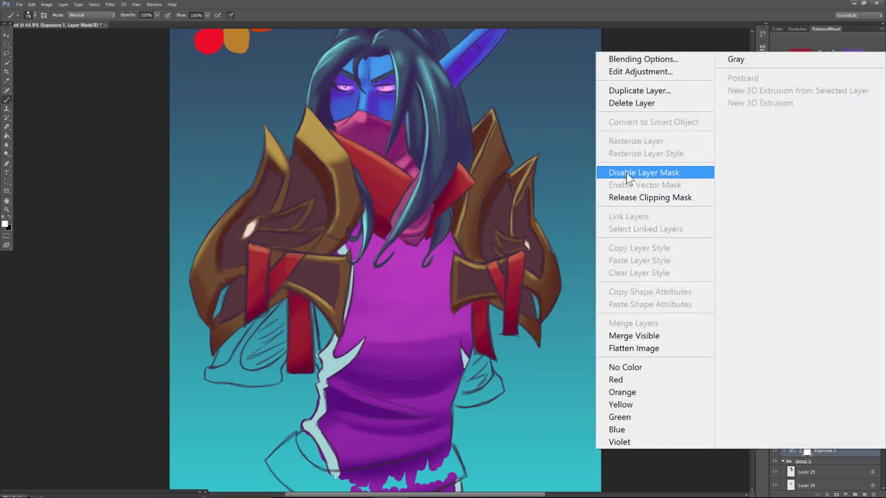
pyautogui.click(626, 90)
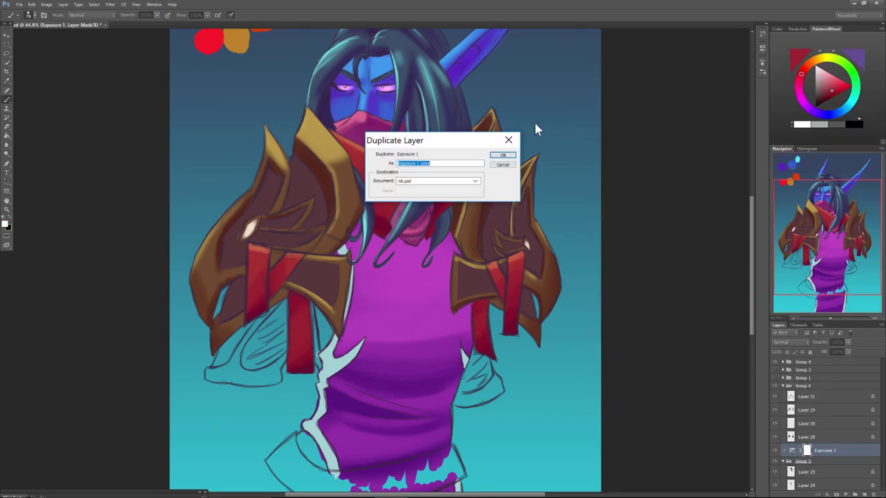
pyautogui.click(502, 155)
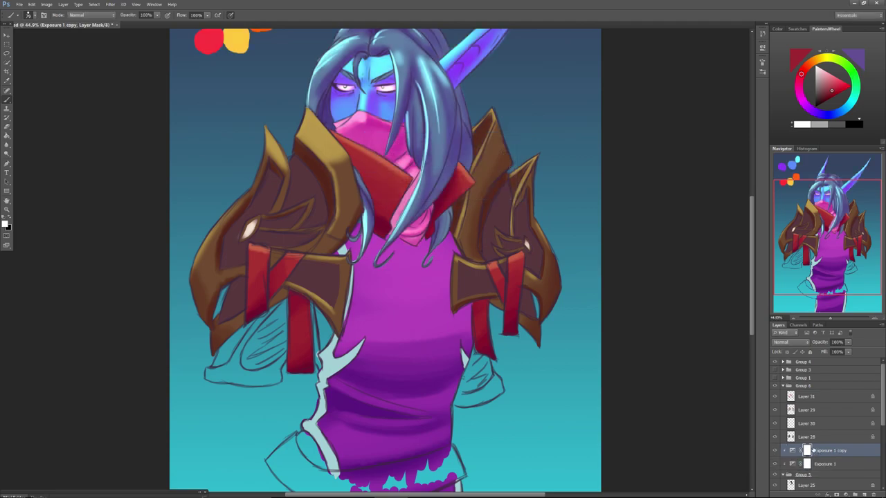
pyautogui.moveTo(816, 454); pyautogui.dragTo(800, 409)
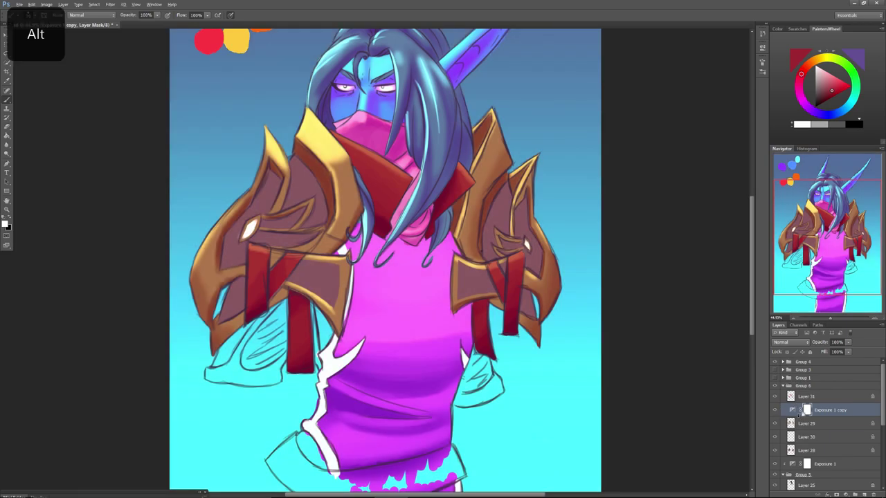
pyautogui.keyDown('alt'); pyautogui.click(800, 414); pyautogui.keyUp('alt')
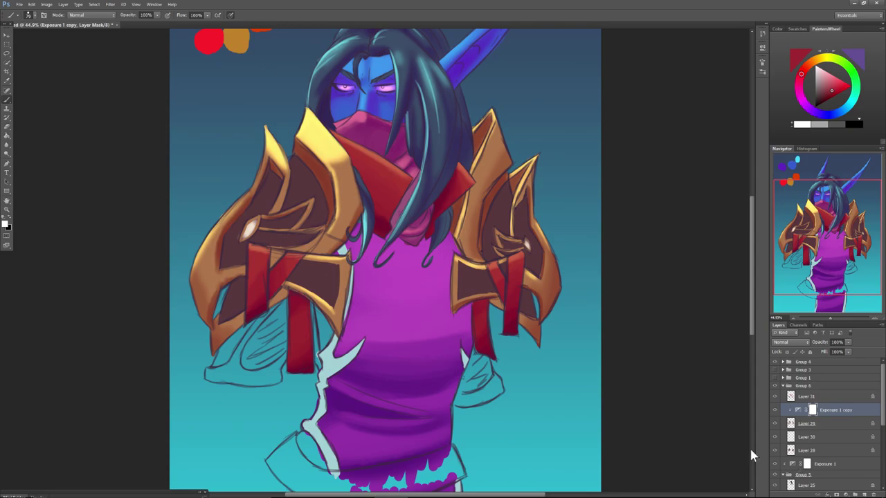
# Release the duplicated exposure adjustment, merge Layer 29 down into Layer 30, and clip the adjustment to the merged layer.
pyautogui.click(775, 437)
pyautogui.click(775, 438)
pyautogui.click(807, 424)
pyautogui.rightClick(807, 424)
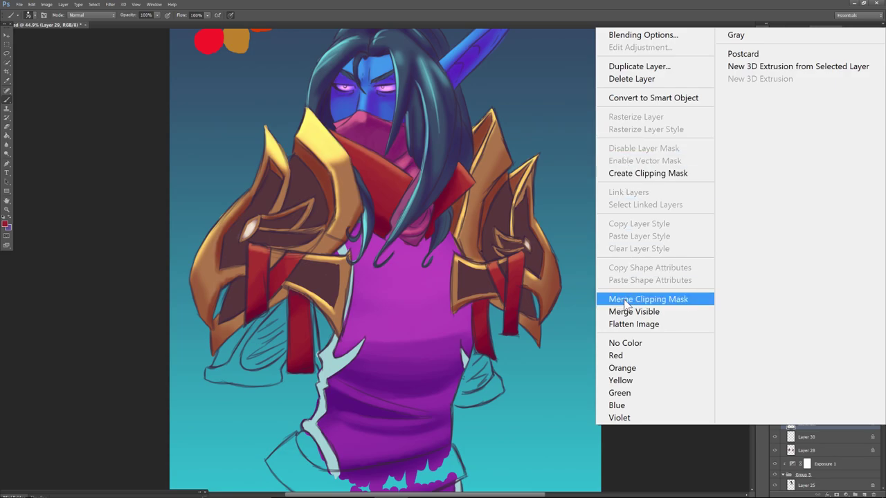
pyautogui.click(811, 442)
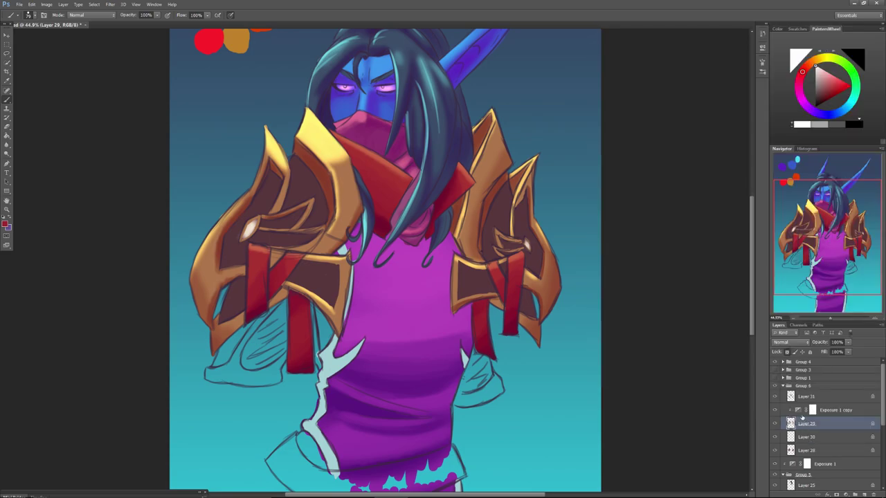
pyautogui.keyDown('alt'); pyautogui.click(797, 417); pyautogui.keyUp('alt')
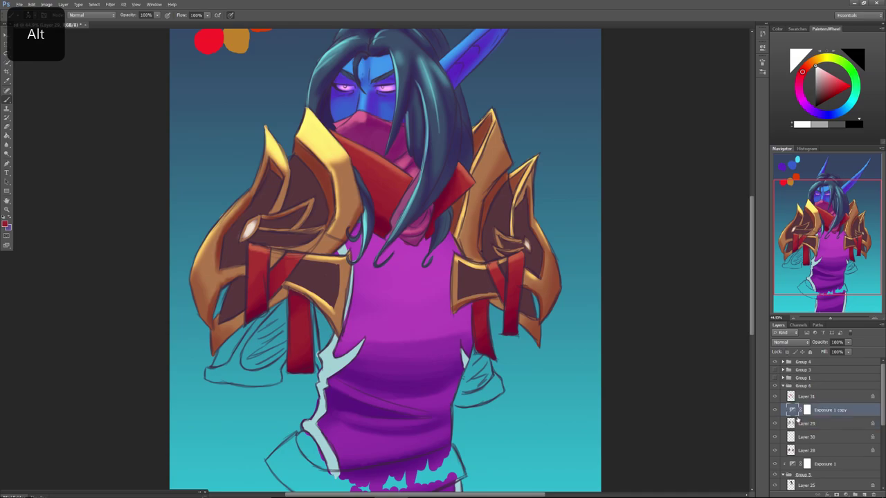
pyautogui.click(806, 424)
pyautogui.rightClick(804, 428)
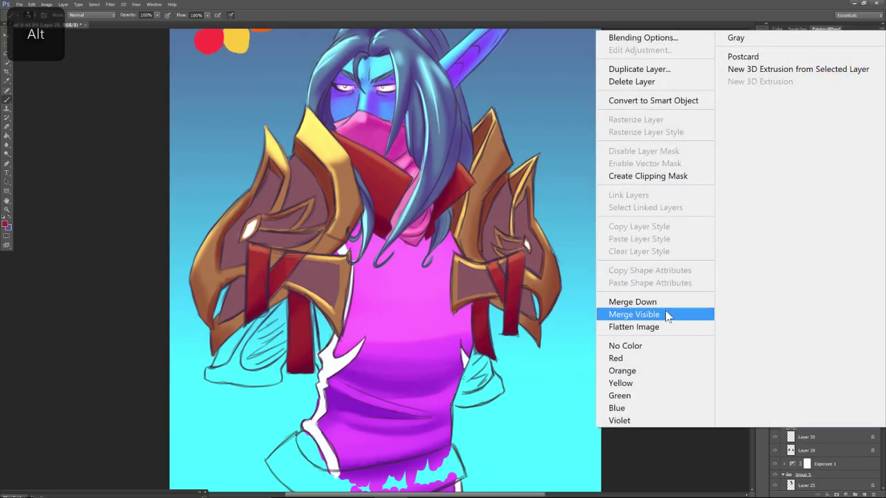
pyautogui.click(631, 303)
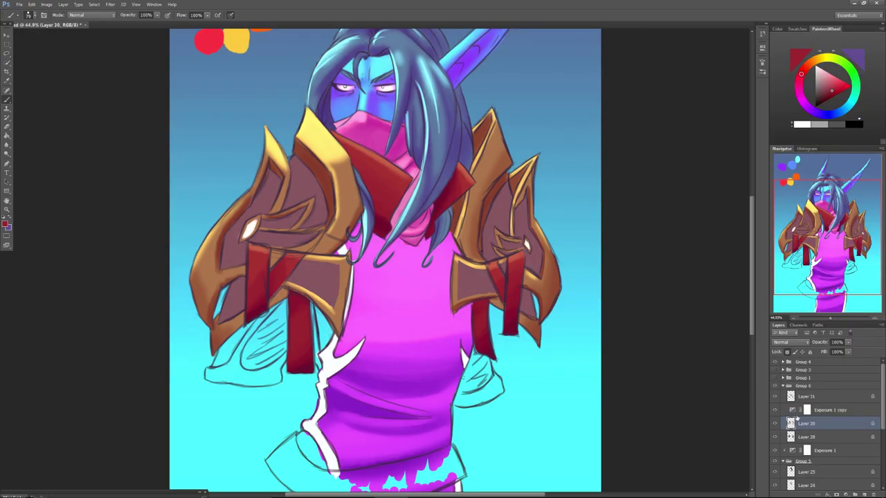
pyautogui.keyDown('alt'); pyautogui.click(798, 416); pyautogui.keyUp('alt')
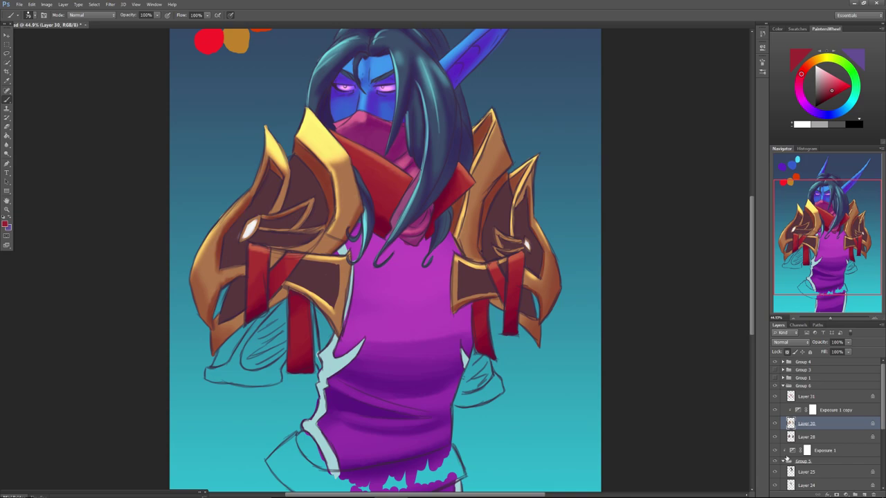
# Add a new layer directly above the Exposure 1 adjustment and set the paint color to a muted grayish purple.
pyautogui.click(826, 451)
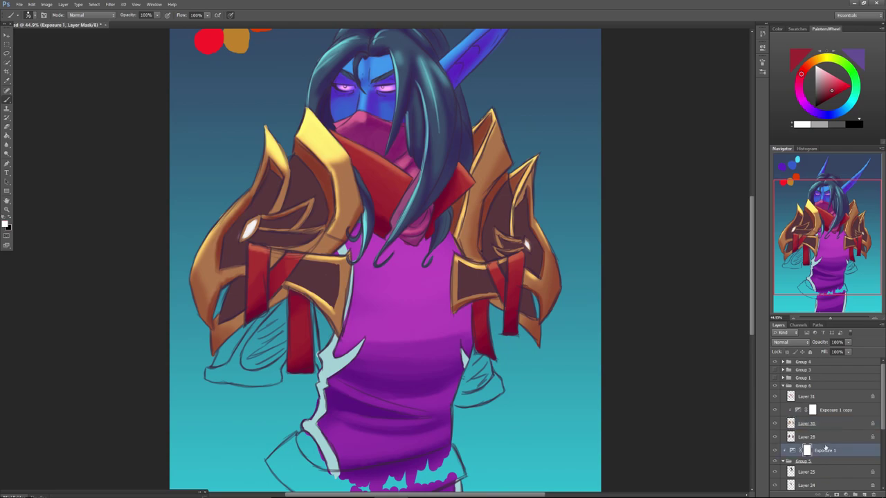
pyautogui.click(863, 494)
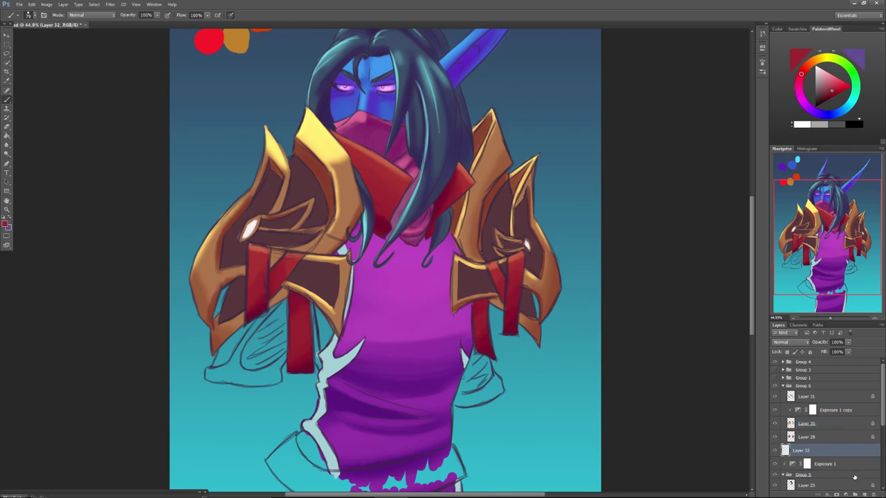
pyautogui.moveTo(820, 224); pyautogui.dragTo(815, 239)
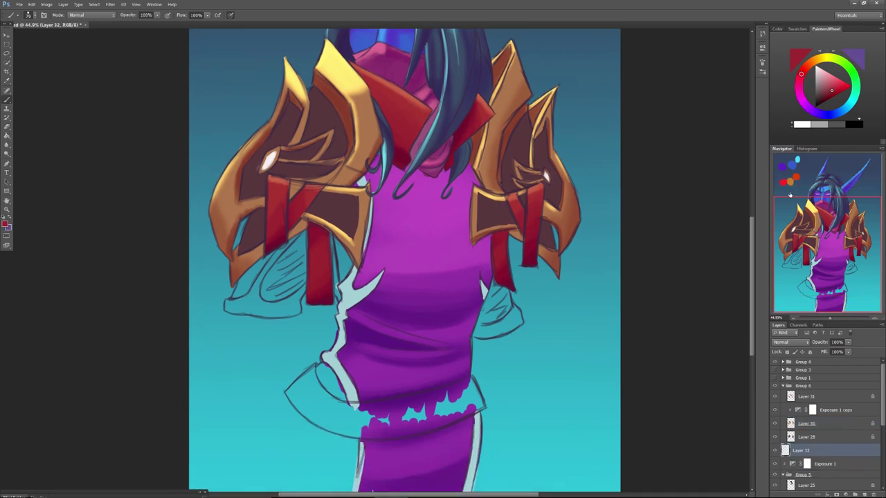
pyautogui.moveTo(828, 85); pyautogui.dragTo(820, 80)
pyautogui.click(804, 102)
pyautogui.click(820, 80)
pyautogui.moveTo(820, 80)
pyautogui.mouseDown()
pyautogui.moveTo(804, 104)
pyautogui.moveTo(820, 86)
pyautogui.mouseUp()
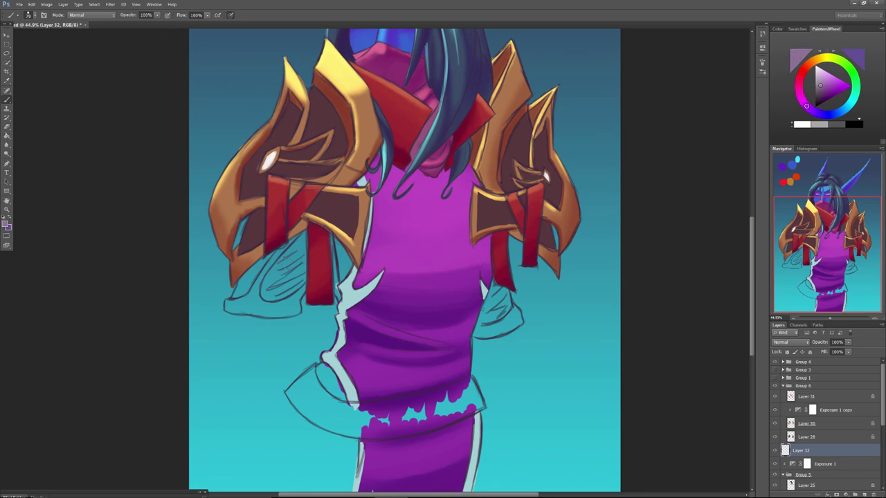
# Paint the sketched sleeves beneath both shoulder pads with a flat muted grayish purple on Layer 32.
pyautogui.rightClick(285, 260)
pyautogui.scroll(2, 427, 345)
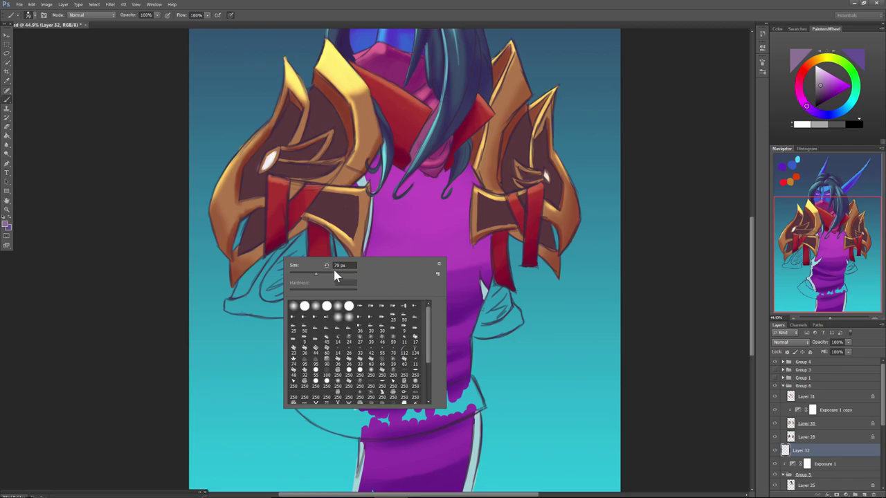
pyautogui.click(327, 308)
pyautogui.click(308, 237)
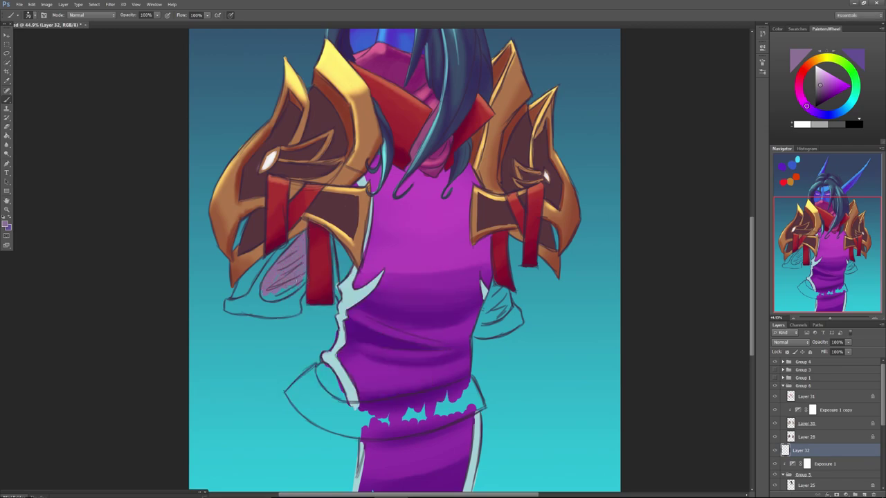
pyautogui.moveTo(255, 300); pyautogui.dragTo(270, 292)
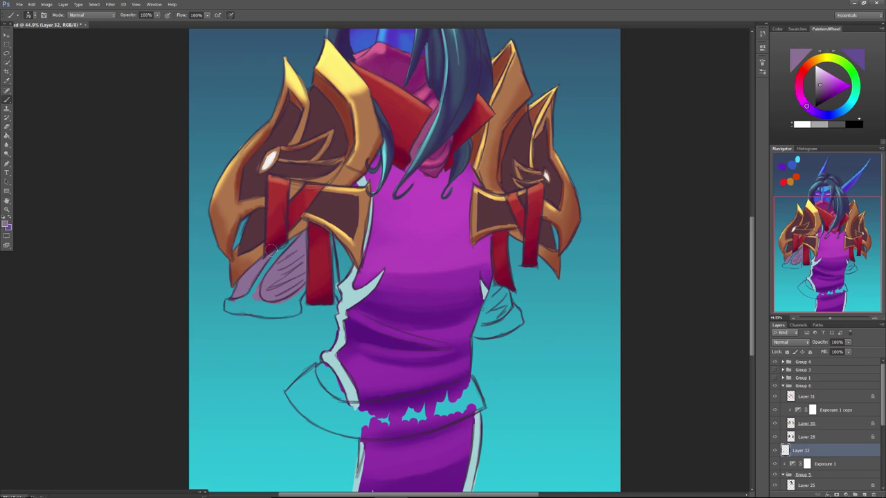
pyautogui.moveTo(476, 321); pyautogui.dragTo(483, 296)
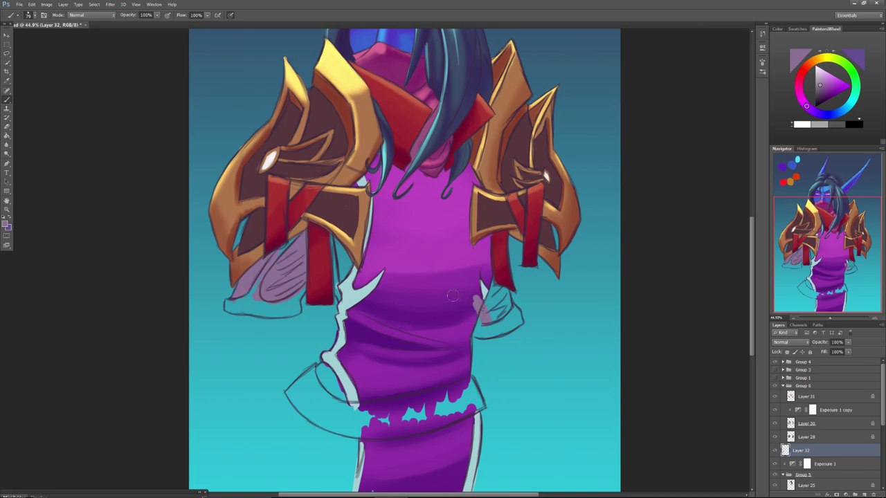
pyautogui.hotkey('ctrl', 'z')
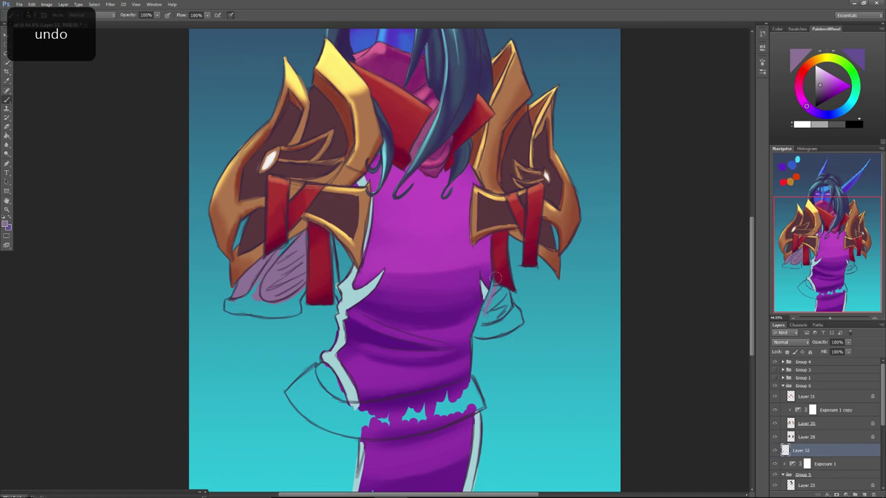
pyautogui.moveTo(493, 308)
pyautogui.mouseDown()
pyautogui.moveTo(490, 319)
pyautogui.moveTo(503, 313)
pyautogui.moveTo(505, 289)
pyautogui.moveTo(498, 308)
pyautogui.mouseUp()
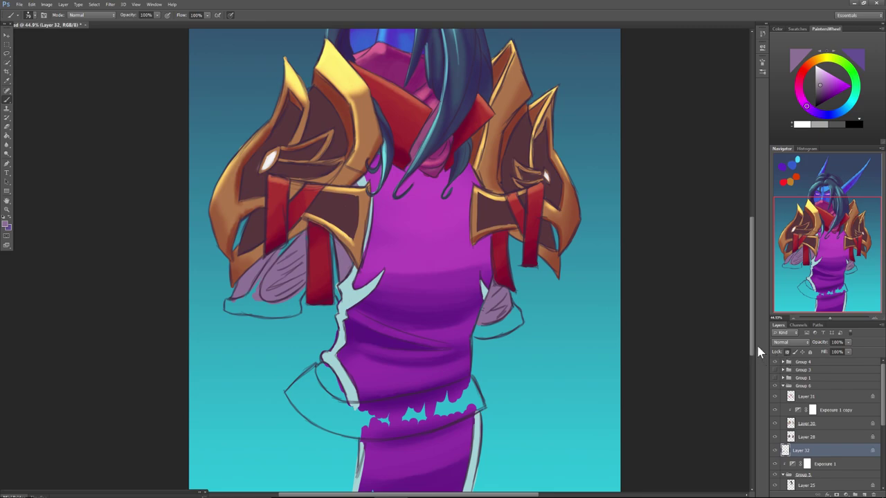
# Shade the folds of the left sleeve in a deeper violet with a soft 52 px brush at 0% hardness.
pyautogui.moveTo(810, 109); pyautogui.dragTo(823, 90)
pyautogui.click(822, 86)
pyautogui.rightClick(325, 277)
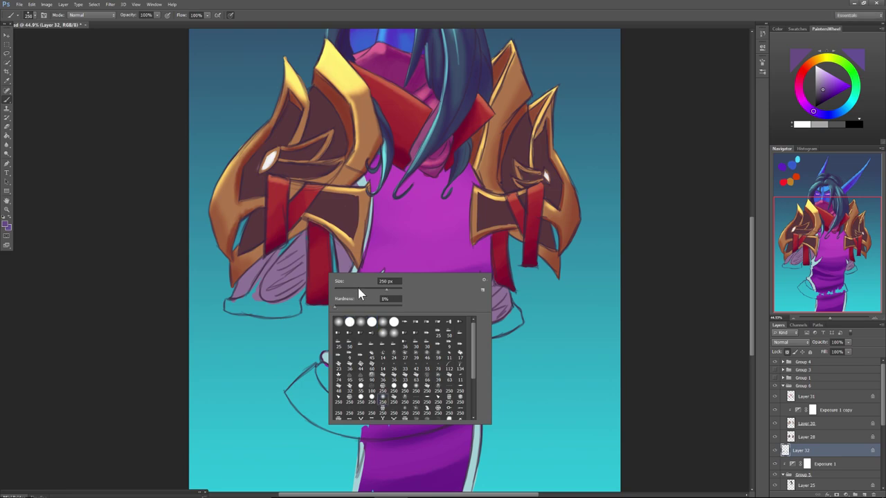
pyautogui.click(165, 20)
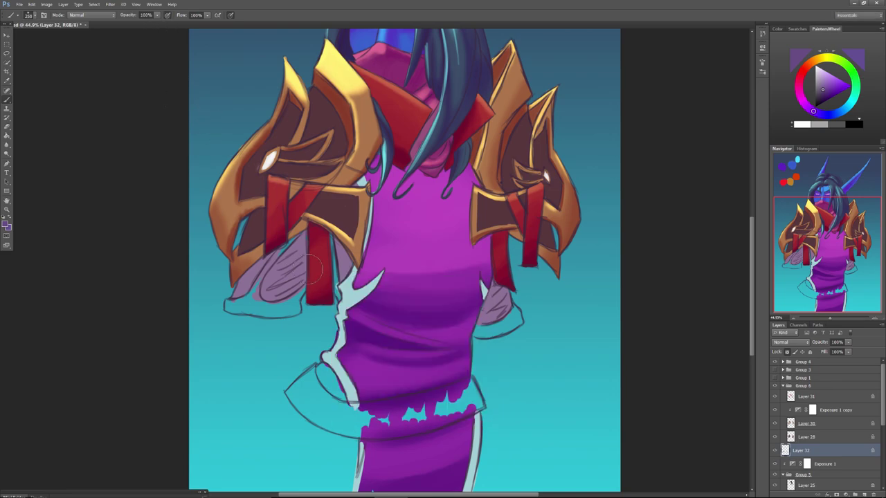
pyautogui.rightClick(310, 293)
pyautogui.click(347, 308)
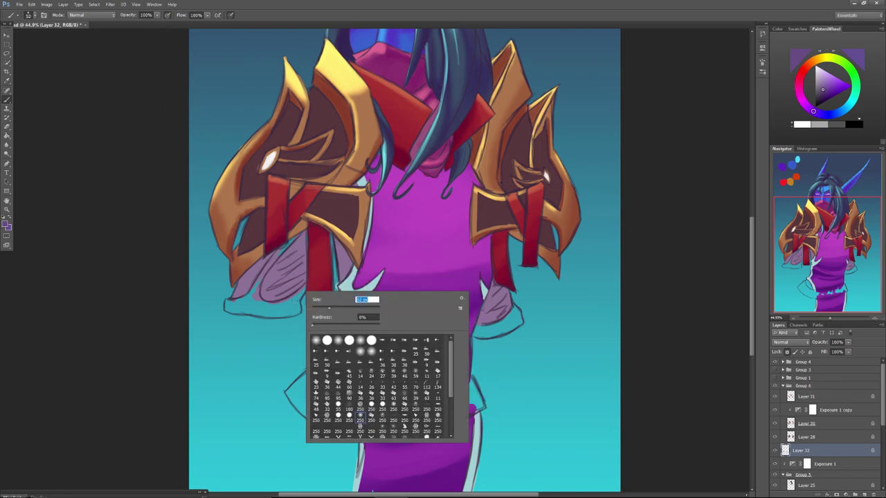
pyautogui.click(285, 298)
pyautogui.moveTo(288, 278); pyautogui.dragTo(300, 268)
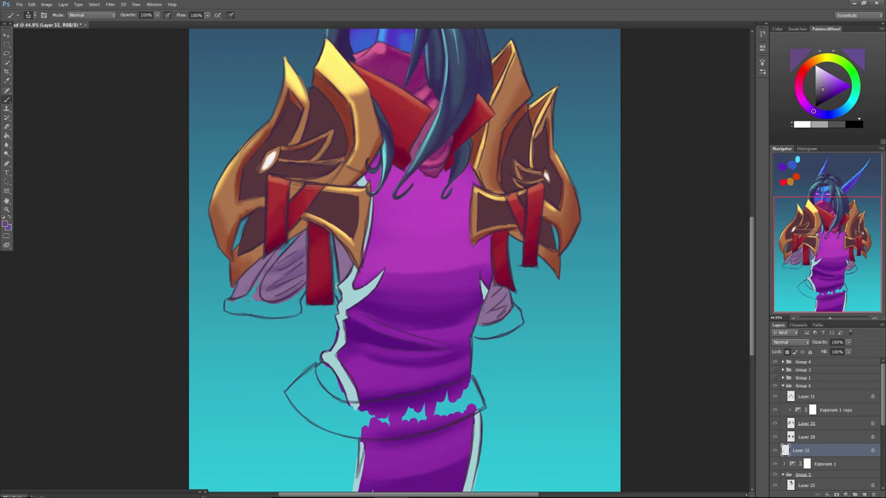
# Deepen the fold shadows on both sleeves with a very dark purple.
pyautogui.moveTo(822, 86); pyautogui.dragTo(826, 99)
pyautogui.moveTo(307, 283)
pyautogui.mouseDown()
pyautogui.moveTo(276, 301)
pyautogui.moveTo(256, 297)
pyautogui.mouseUp()
pyautogui.moveTo(305, 270); pyautogui.dragTo(276, 288)
pyautogui.moveTo(290, 273)
pyautogui.mouseDown()
pyautogui.moveTo(272, 285)
pyautogui.moveTo(261, 278)
pyautogui.moveTo(273, 269)
pyautogui.mouseUp()
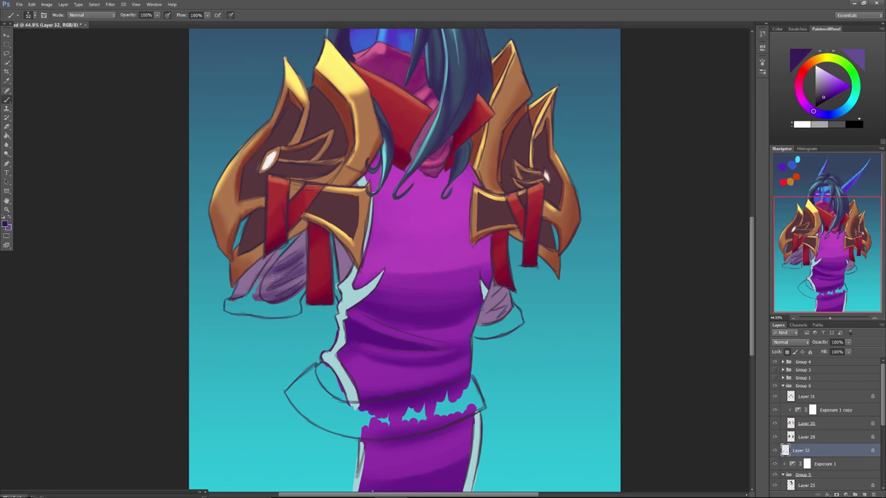
pyautogui.moveTo(509, 310)
pyautogui.mouseDown()
pyautogui.moveTo(479, 325)
pyautogui.moveTo(487, 285)
pyautogui.moveTo(477, 325)
pyautogui.mouseUp()
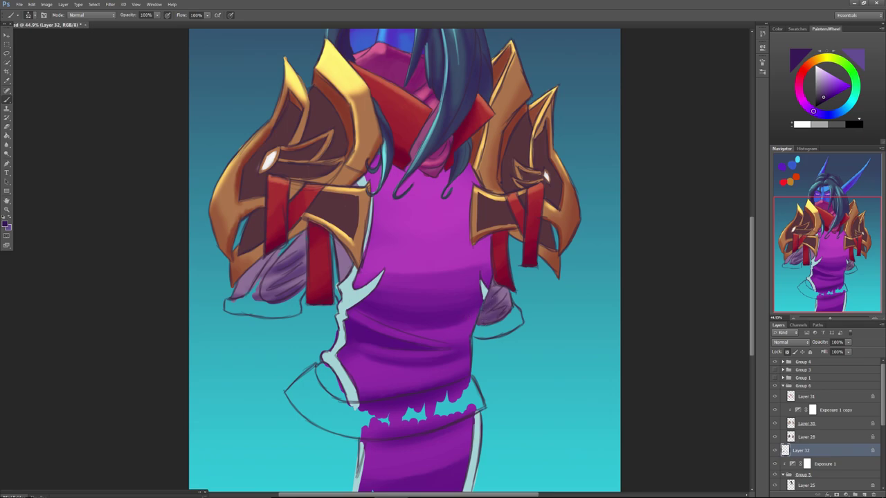
# Paint pale lilac highlights along the folds of both sleeves, starting from the sampled sleeve color.
pyautogui.keyDown('alt'); pyautogui.click(296, 245); pyautogui.keyUp('alt')
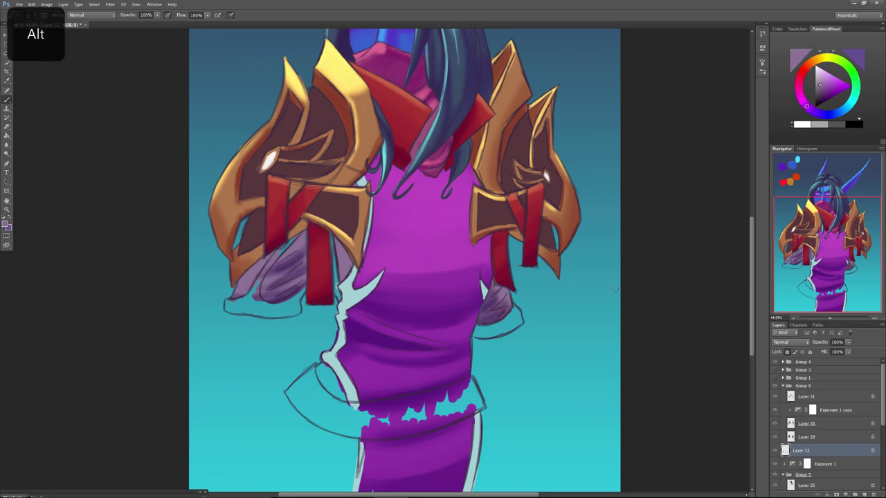
pyautogui.moveTo(807, 105); pyautogui.dragTo(820, 77)
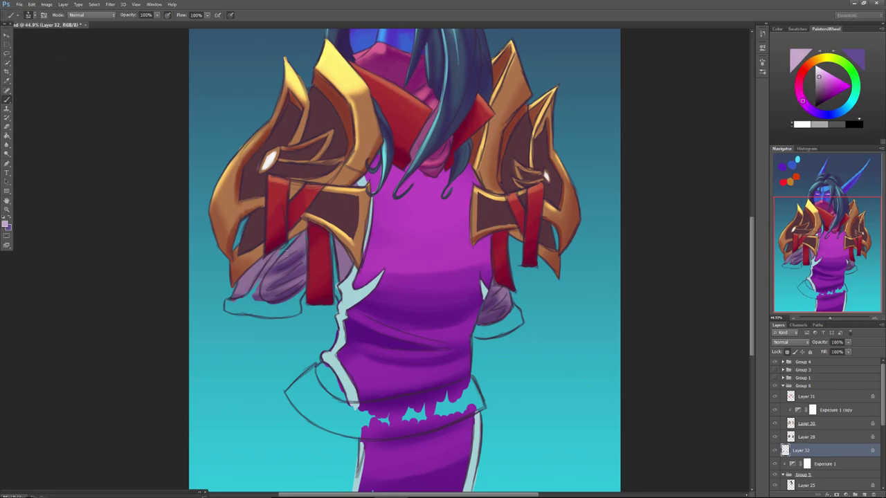
pyautogui.moveTo(299, 261); pyautogui.dragTo(257, 289)
pyautogui.moveTo(288, 284); pyautogui.dragTo(256, 297)
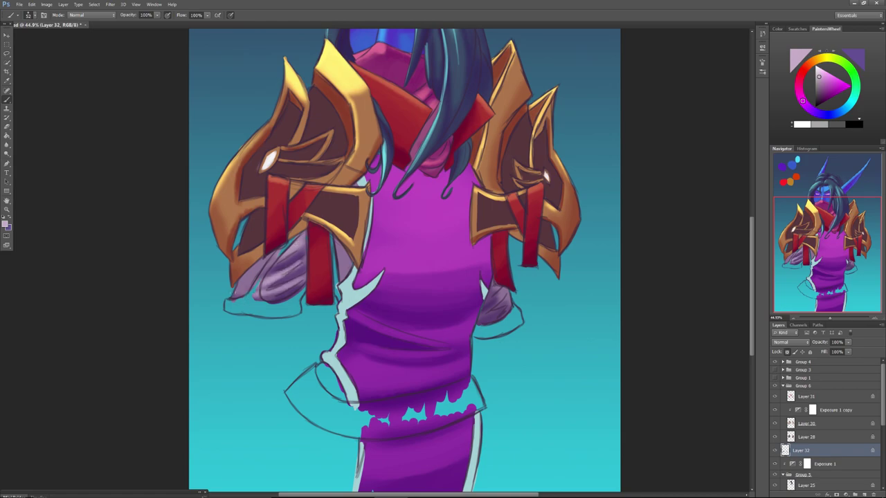
pyautogui.moveTo(488, 287)
pyautogui.mouseDown()
pyautogui.moveTo(504, 303)
pyautogui.moveTo(477, 315)
pyautogui.moveTo(505, 292)
pyautogui.mouseUp()
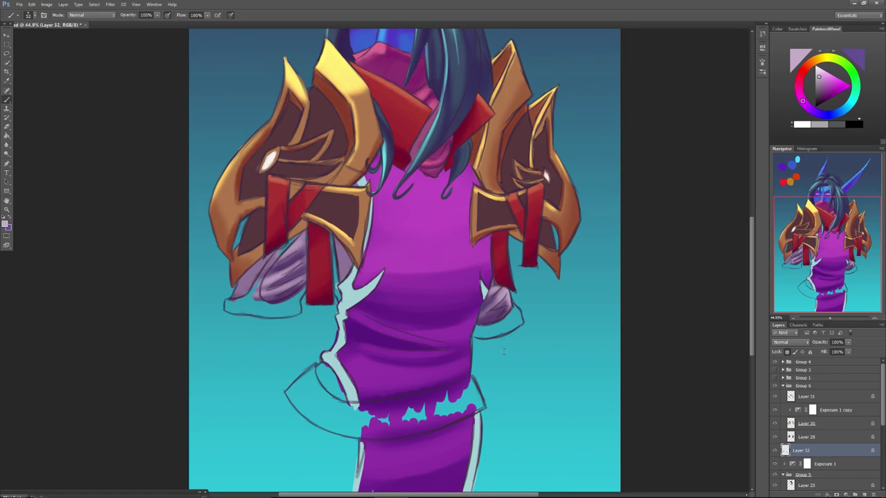
# Add a new empty layer directly above Layer 32 for the sleeve cuffs.
pyautogui.scroll(10, 504, 351)
pyautogui.click(864, 494)
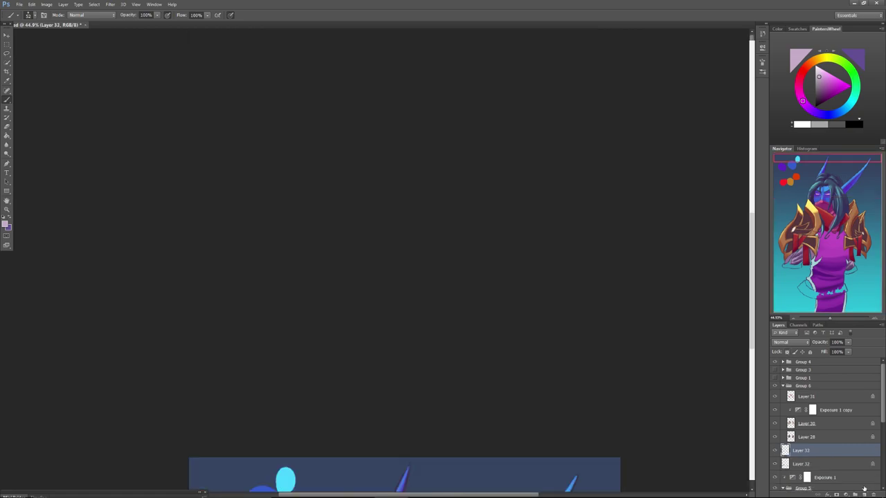
pyautogui.scroll(-10, 403, 263)
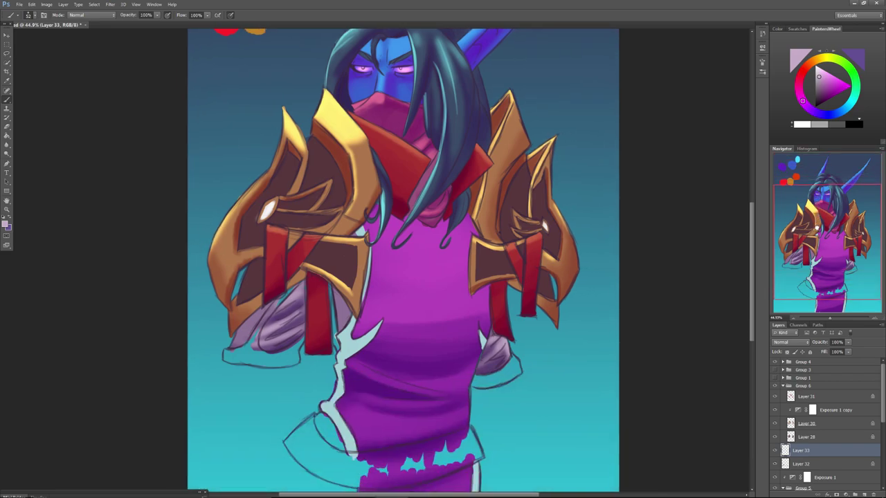
pyautogui.moveTo(816, 228); pyautogui.dragTo(816, 236)
pyautogui.click(775, 451)
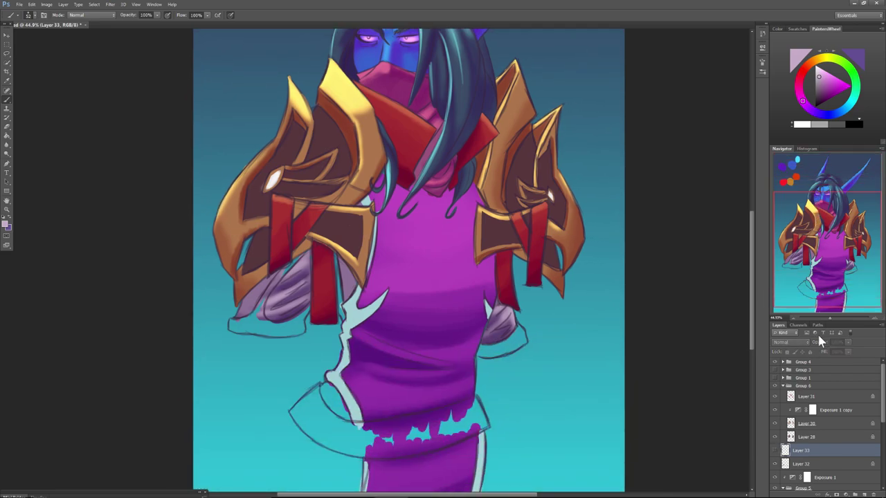
pyautogui.moveTo(827, 315); pyautogui.dragTo(830, 315)
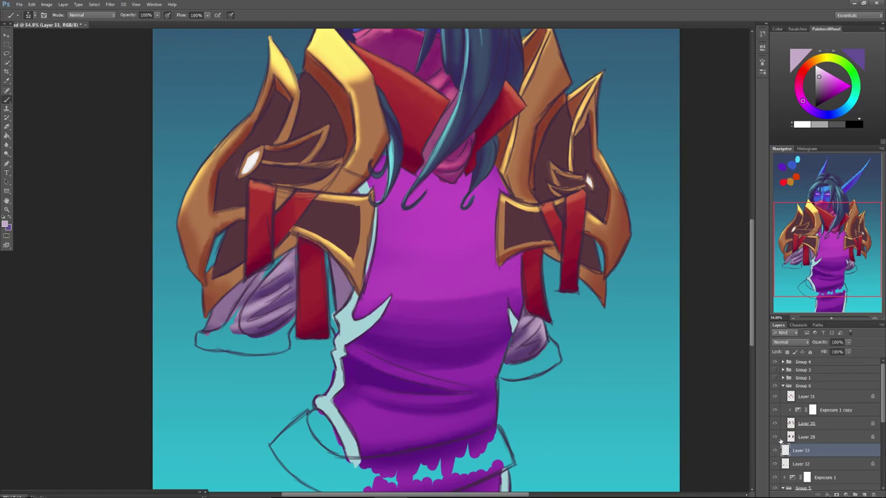
pyautogui.moveTo(801, 261); pyautogui.dragTo(802, 279)
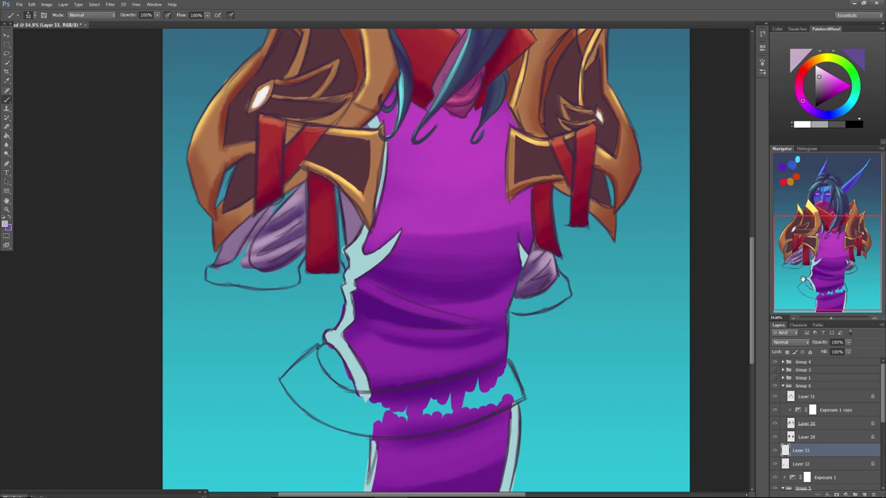
# Fill the sketched left sleeve cuff with a dark brownish red mixed from the shoulder armor's sampled color.
pyautogui.keyDown('alt'); pyautogui.click(219, 229); pyautogui.keyUp('alt')
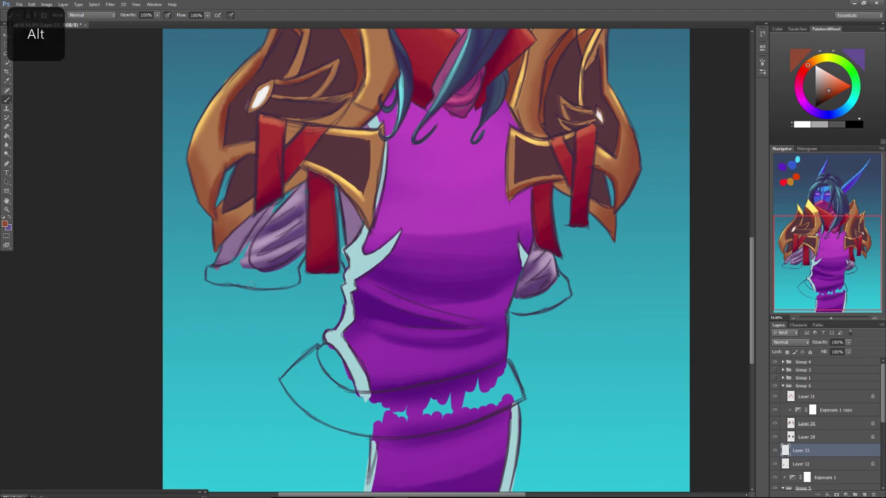
pyautogui.moveTo(804, 69); pyautogui.dragTo(827, 92)
pyautogui.click(829, 89)
pyautogui.click(823, 89)
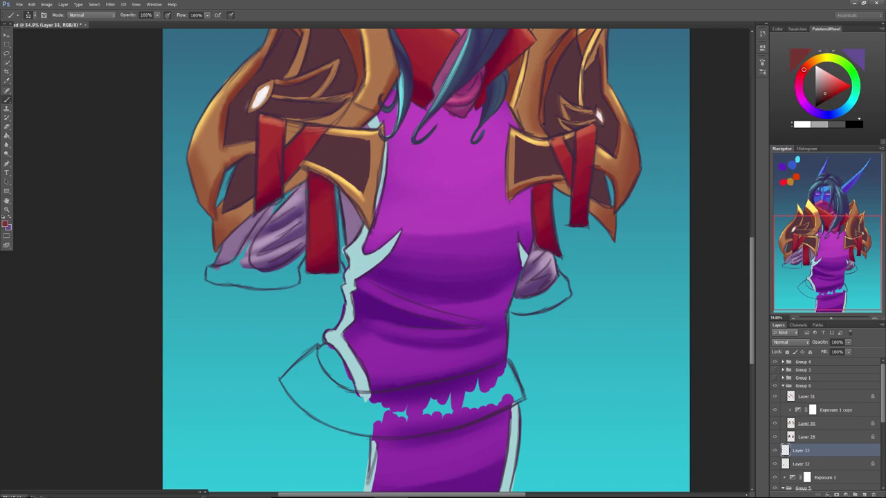
pyautogui.rightClick(274, 216)
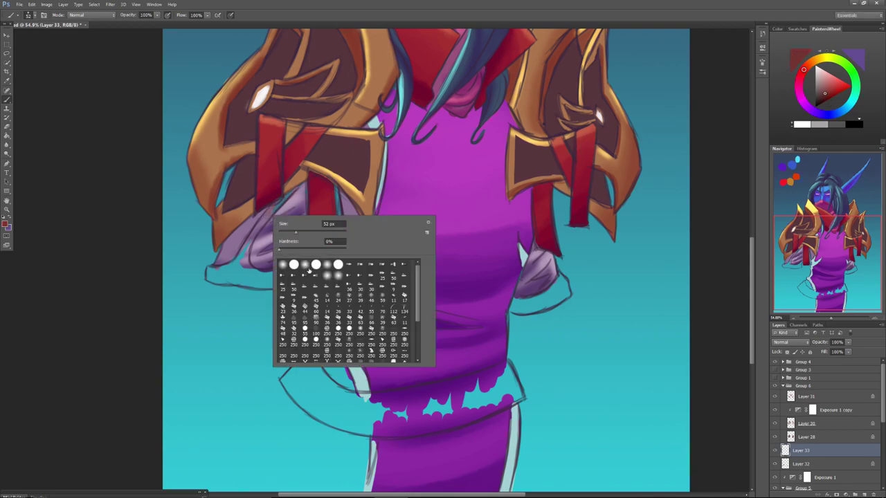
pyautogui.click(167, 15)
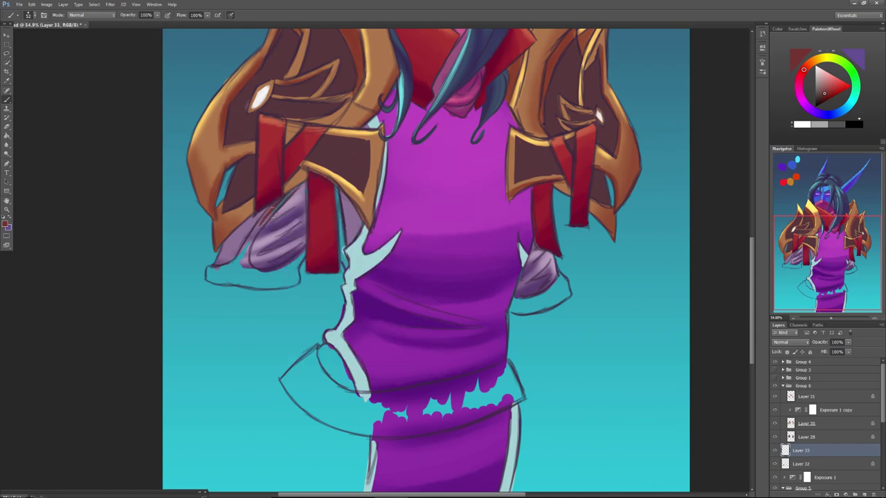
pyautogui.moveTo(266, 222); pyautogui.dragTo(246, 245)
pyautogui.moveTo(268, 214)
pyautogui.mouseDown()
pyautogui.moveTo(237, 262)
pyautogui.moveTo(240, 255)
pyautogui.moveTo(245, 262)
pyautogui.moveTo(206, 271)
pyautogui.moveTo(239, 268)
pyautogui.moveTo(225, 261)
pyautogui.moveTo(238, 282)
pyautogui.moveTo(212, 278)
pyautogui.moveTo(250, 283)
pyautogui.moveTo(224, 281)
pyautogui.moveTo(242, 281)
pyautogui.moveTo(247, 265)
pyautogui.moveTo(234, 275)
pyautogui.moveTo(263, 275)
pyautogui.moveTo(243, 265)
pyautogui.moveTo(279, 281)
pyautogui.moveTo(247, 284)
pyautogui.moveTo(285, 282)
pyautogui.moveTo(237, 271)
pyautogui.moveTo(253, 284)
pyautogui.moveTo(294, 283)
pyautogui.moveTo(263, 285)
pyautogui.moveTo(292, 286)
pyautogui.moveTo(265, 276)
pyautogui.moveTo(292, 263)
pyautogui.moveTo(274, 270)
pyautogui.mouseUp()
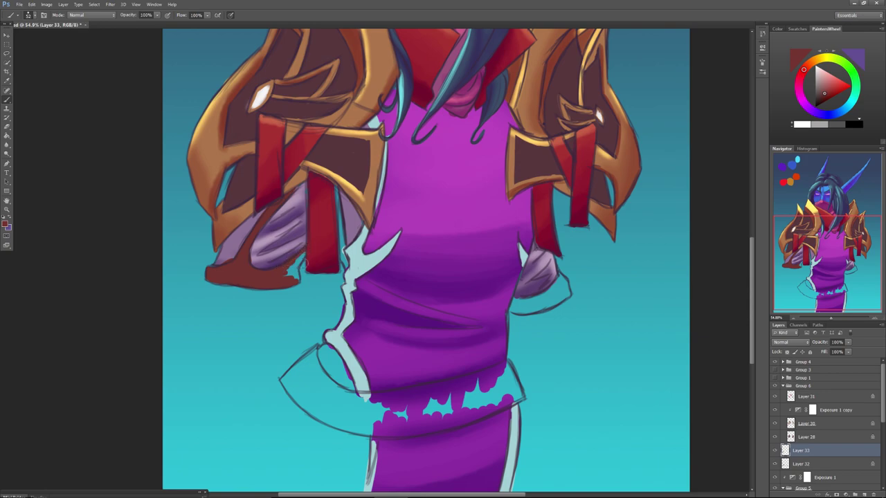
pyautogui.hotkey('ctrl', 'z')
# Paint the right sleeve cuff and the inside of the sketched waist flap in the same brownish red.
pyautogui.moveTo(509, 312); pyautogui.dragTo(568, 296)
pyautogui.moveTo(512, 309)
pyautogui.mouseDown()
pyautogui.moveTo(535, 301)
pyautogui.moveTo(529, 310)
pyautogui.moveTo(520, 312)
pyautogui.moveTo(522, 297)
pyautogui.moveTo(549, 302)
pyautogui.moveTo(514, 296)
pyautogui.moveTo(550, 289)
pyautogui.mouseUp()
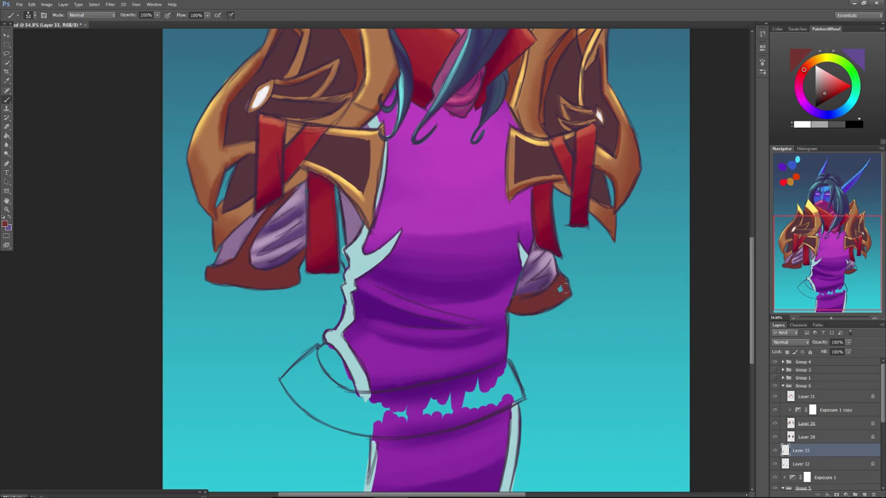
pyautogui.moveTo(560, 289); pyautogui.dragTo(562, 281)
pyautogui.moveTo(352, 392)
pyautogui.mouseDown()
pyautogui.moveTo(334, 349)
pyautogui.moveTo(317, 345)
pyautogui.moveTo(325, 379)
pyautogui.moveTo(346, 395)
pyautogui.moveTo(324, 353)
pyautogui.moveTo(339, 363)
pyautogui.moveTo(332, 359)
pyautogui.mouseUp()
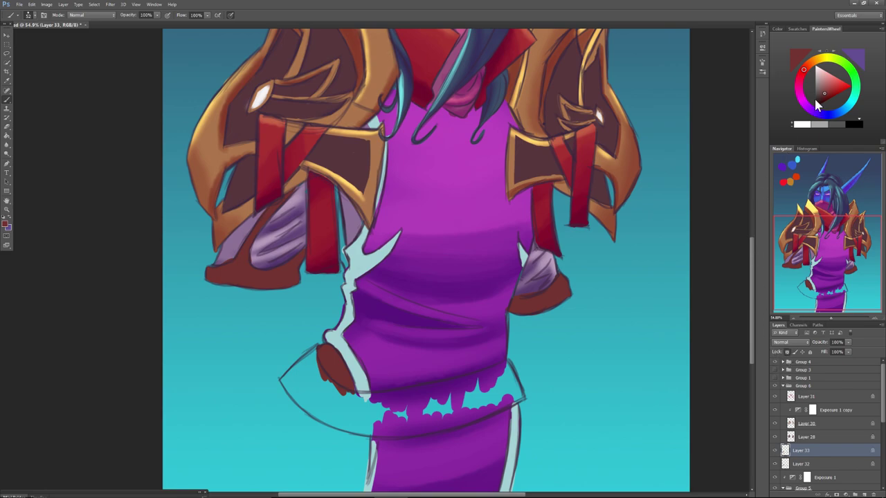
# Shade both sleeve cuffs in dark maroon with a soft 250 px brush, refining the left cuff with a smaller brush.
pyautogui.click(804, 68)
pyautogui.moveTo(805, 72); pyautogui.dragTo(800, 79)
pyautogui.click(826, 98)
pyautogui.click(821, 99)
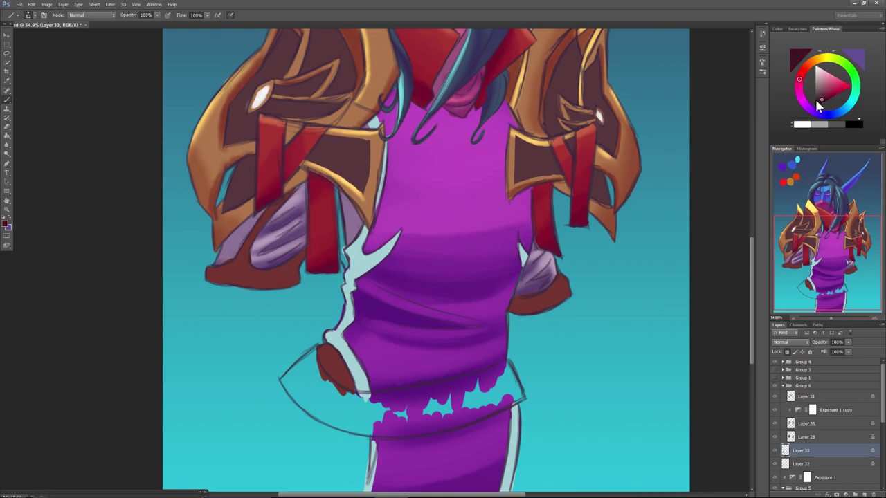
pyautogui.rightClick(523, 325)
pyautogui.click(577, 449)
pyautogui.moveTo(513, 313)
pyautogui.mouseDown()
pyautogui.moveTo(516, 324)
pyautogui.moveTo(526, 297)
pyautogui.moveTo(523, 316)
pyautogui.moveTo(505, 295)
pyautogui.mouseUp()
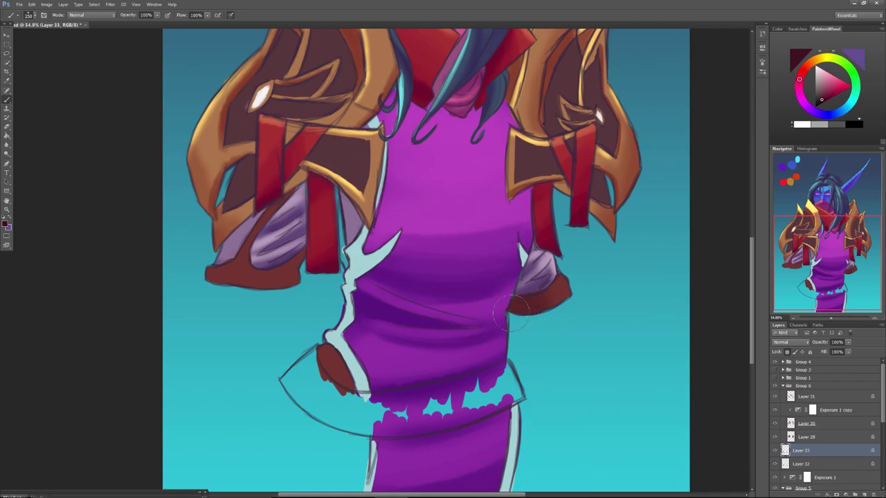
pyautogui.moveTo(307, 263); pyautogui.dragTo(228, 319)
pyautogui.moveTo(309, 261)
pyautogui.mouseDown()
pyautogui.moveTo(300, 278)
pyautogui.moveTo(261, 299)
pyautogui.moveTo(202, 293)
pyautogui.mouseUp()
pyautogui.rightClick(277, 250)
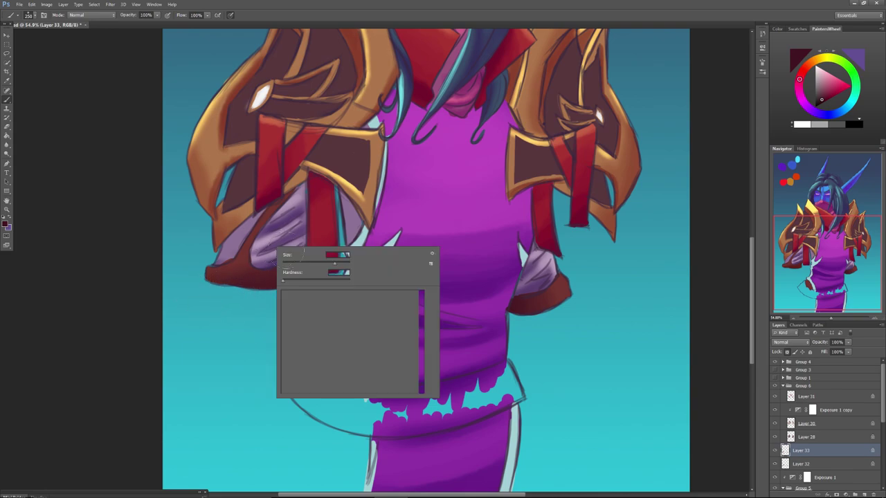
pyautogui.click(262, 233)
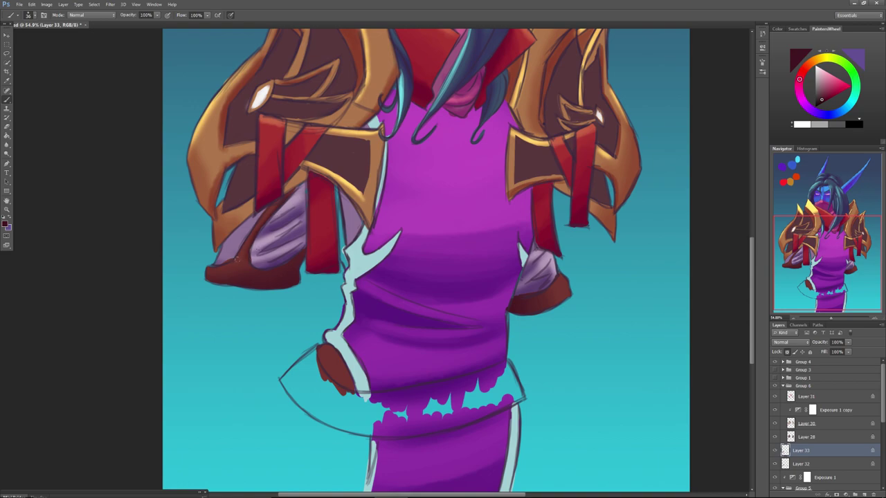
# Add light orange-brown highlights to both cuffs and the waist flap's inner piece, starting from the sampled cuff red.
pyautogui.keyDown('alt'); pyautogui.click(559, 285); pyautogui.keyUp('alt')
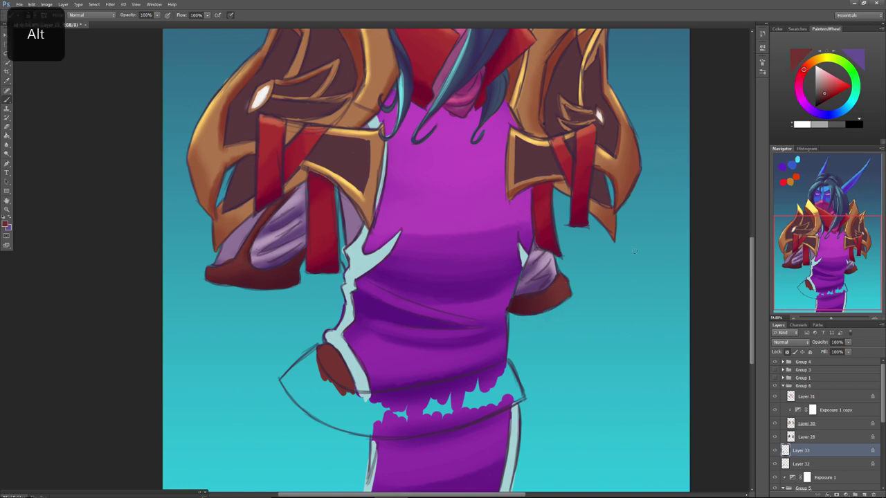
pyautogui.moveTo(803, 70)
pyautogui.mouseDown()
pyautogui.moveTo(808, 64)
pyautogui.moveTo(826, 88)
pyautogui.mouseUp()
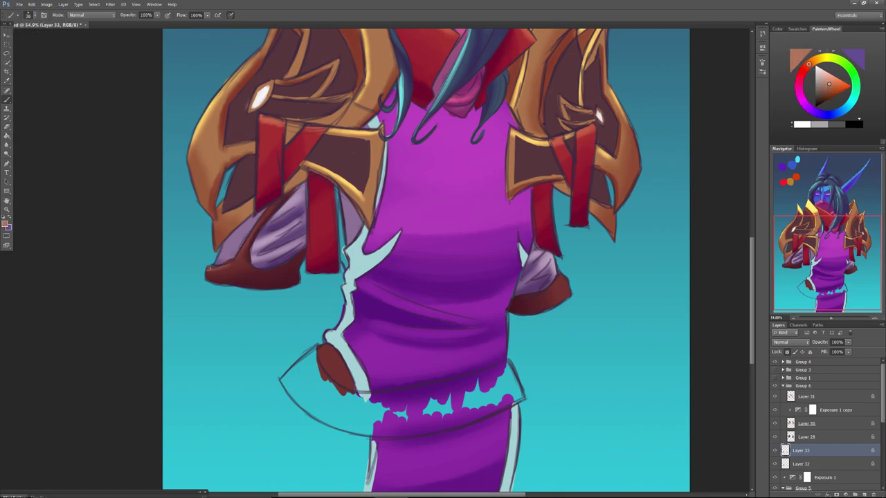
pyautogui.moveTo(252, 271)
pyautogui.mouseDown()
pyautogui.moveTo(296, 264)
pyautogui.moveTo(267, 270)
pyautogui.moveTo(283, 269)
pyautogui.mouseUp()
pyautogui.moveTo(537, 296)
pyautogui.mouseDown()
pyautogui.moveTo(519, 301)
pyautogui.moveTo(562, 275)
pyautogui.mouseUp()
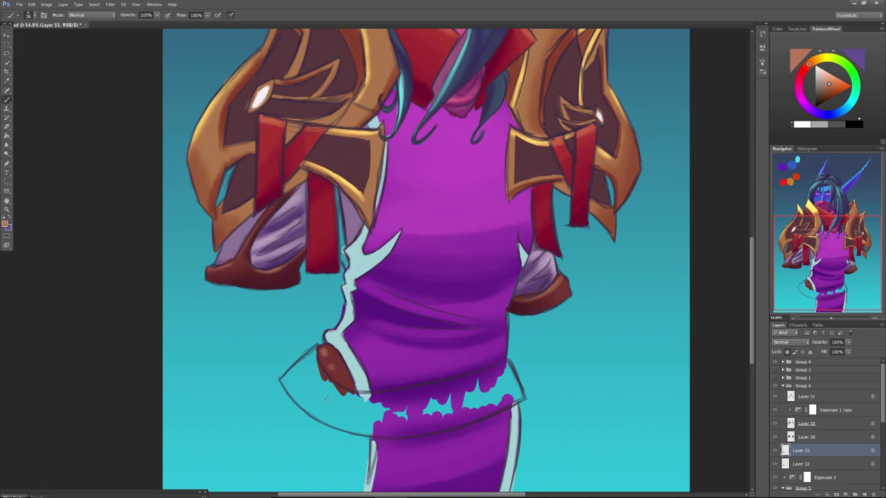
# On a new layer, paint the right part of the sketched waist band dark maroon, sampled from the right cuff, using a hard 94 px brush.
pyautogui.moveTo(831, 319); pyautogui.dragTo(834, 318)
pyautogui.moveTo(821, 238); pyautogui.dragTo(812, 306)
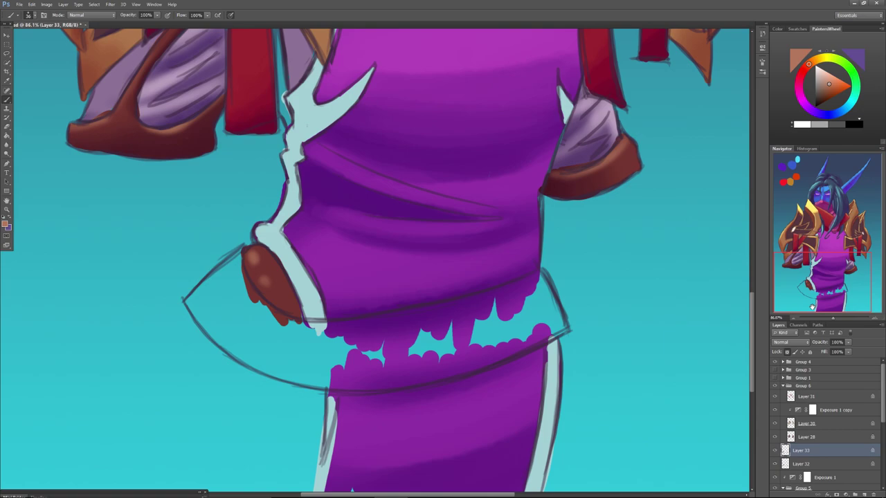
pyautogui.click(860, 490)
pyautogui.keyDown('alt'); pyautogui.click(560, 191); pyautogui.keyUp('alt')
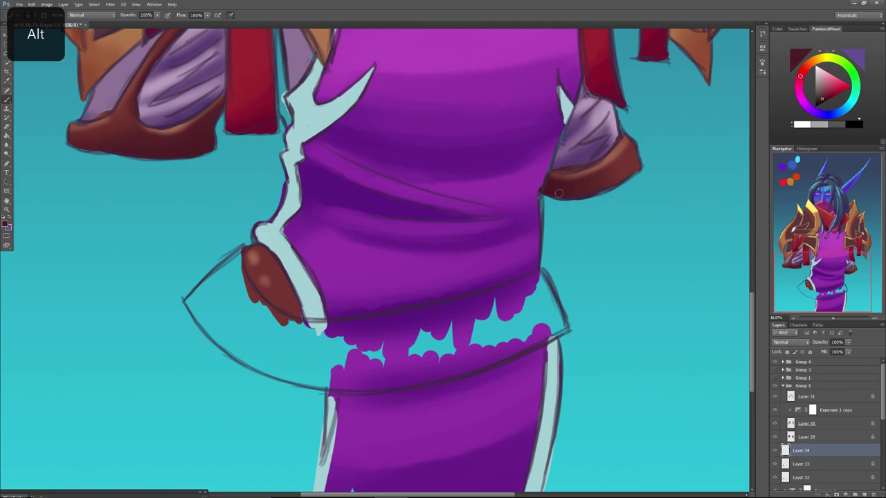
pyautogui.rightClick(504, 327)
pyautogui.click(553, 376)
pyautogui.moveTo(529, 345); pyautogui.dragTo(540, 347)
pyautogui.click(516, 312)
pyautogui.moveTo(513, 310)
pyautogui.mouseDown()
pyautogui.moveTo(449, 348)
pyautogui.moveTo(464, 356)
pyautogui.moveTo(416, 369)
pyautogui.moveTo(519, 348)
pyautogui.moveTo(429, 377)
pyautogui.moveTo(525, 339)
pyautogui.moveTo(425, 376)
pyautogui.moveTo(457, 360)
pyautogui.moveTo(421, 357)
pyautogui.moveTo(452, 328)
pyautogui.moveTo(378, 359)
pyautogui.mouseUp()
pyautogui.moveTo(336, 382)
pyautogui.mouseDown()
pyautogui.moveTo(404, 380)
pyautogui.moveTo(322, 383)
pyautogui.moveTo(485, 354)
pyautogui.mouseUp()
pyautogui.moveTo(540, 333)
pyautogui.mouseDown()
pyautogui.moveTo(501, 355)
pyautogui.moveTo(555, 332)
pyautogui.moveTo(571, 314)
pyautogui.moveTo(558, 323)
pyautogui.moveTo(541, 273)
pyautogui.moveTo(549, 302)
pyautogui.moveTo(520, 341)
pyautogui.moveTo(527, 317)
pyautogui.moveTo(508, 324)
pyautogui.moveTo(533, 287)
pyautogui.moveTo(507, 299)
pyautogui.moveTo(532, 278)
pyautogui.moveTo(456, 309)
pyautogui.moveTo(531, 280)
pyautogui.moveTo(481, 305)
pyautogui.moveTo(418, 319)
pyautogui.moveTo(476, 311)
pyautogui.moveTo(479, 323)
pyautogui.moveTo(491, 316)
pyautogui.moveTo(490, 302)
pyautogui.moveTo(364, 324)
pyautogui.moveTo(463, 305)
pyautogui.moveTo(407, 320)
pyautogui.moveTo(454, 307)
pyautogui.moveTo(395, 341)
pyautogui.moveTo(354, 345)
pyautogui.moveTo(342, 361)
pyautogui.moveTo(347, 369)
pyautogui.moveTo(290, 349)
pyautogui.mouseUp()
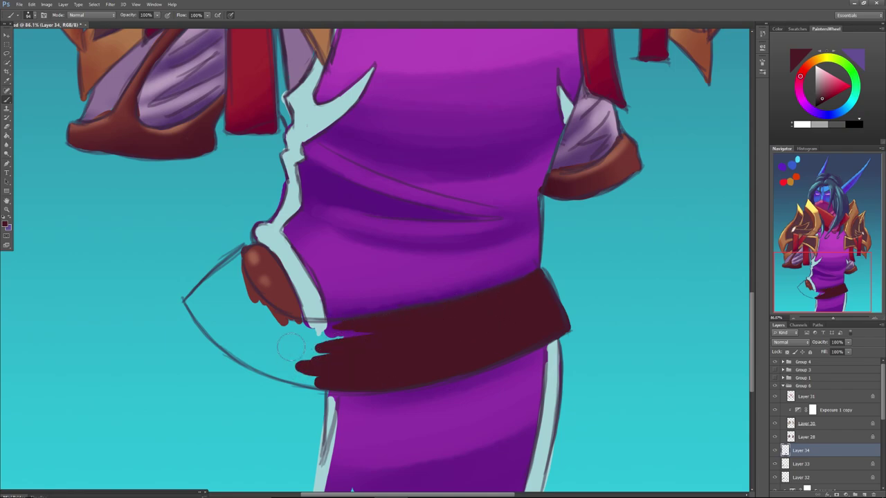
# Extend the dark maroon fill across the waist band's left flap out to its pointed tip.
pyautogui.moveTo(343, 343)
pyautogui.mouseDown()
pyautogui.moveTo(290, 336)
pyautogui.moveTo(372, 328)
pyautogui.moveTo(265, 325)
pyautogui.moveTo(369, 322)
pyautogui.moveTo(309, 330)
pyautogui.moveTo(258, 294)
pyautogui.moveTo(246, 269)
pyautogui.moveTo(239, 277)
pyautogui.moveTo(244, 255)
pyautogui.moveTo(185, 305)
pyautogui.moveTo(251, 350)
pyautogui.mouseUp()
pyautogui.moveTo(189, 306)
pyautogui.mouseDown()
pyautogui.moveTo(293, 355)
pyautogui.moveTo(217, 337)
pyautogui.moveTo(329, 373)
pyautogui.mouseUp()
pyautogui.moveTo(242, 351); pyautogui.dragTo(345, 376)
pyautogui.moveTo(296, 356)
pyautogui.mouseDown()
pyautogui.moveTo(341, 360)
pyautogui.moveTo(277, 340)
pyautogui.moveTo(279, 357)
pyautogui.moveTo(269, 362)
pyautogui.moveTo(236, 348)
pyautogui.moveTo(201, 308)
pyautogui.moveTo(225, 280)
pyautogui.moveTo(238, 322)
pyautogui.moveTo(241, 292)
pyautogui.moveTo(219, 330)
pyautogui.mouseUp()
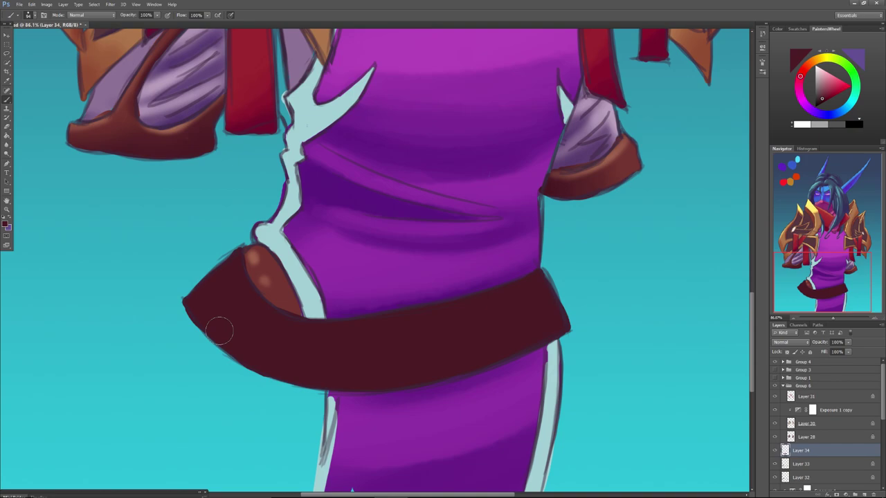
# Paint the outer strip of the left sleeve above the cuff in the same dark maroon.
pyautogui.moveTo(810, 269); pyautogui.dragTo(801, 246)
pyautogui.rightClick(144, 181)
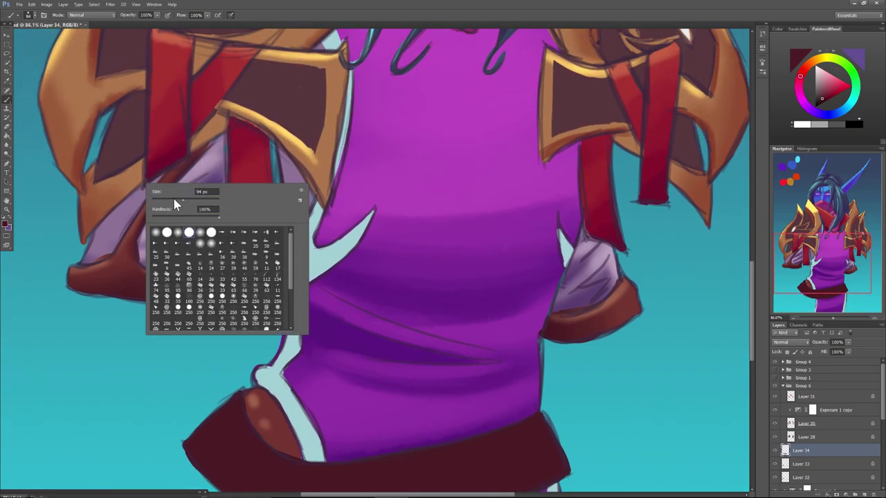
pyautogui.click(146, 181)
pyautogui.moveTo(133, 208)
pyautogui.mouseDown()
pyautogui.moveTo(164, 161)
pyautogui.moveTo(90, 252)
pyautogui.moveTo(149, 182)
pyautogui.moveTo(100, 251)
pyautogui.moveTo(138, 197)
pyautogui.moveTo(97, 247)
pyautogui.moveTo(107, 233)
pyautogui.mouseUp()
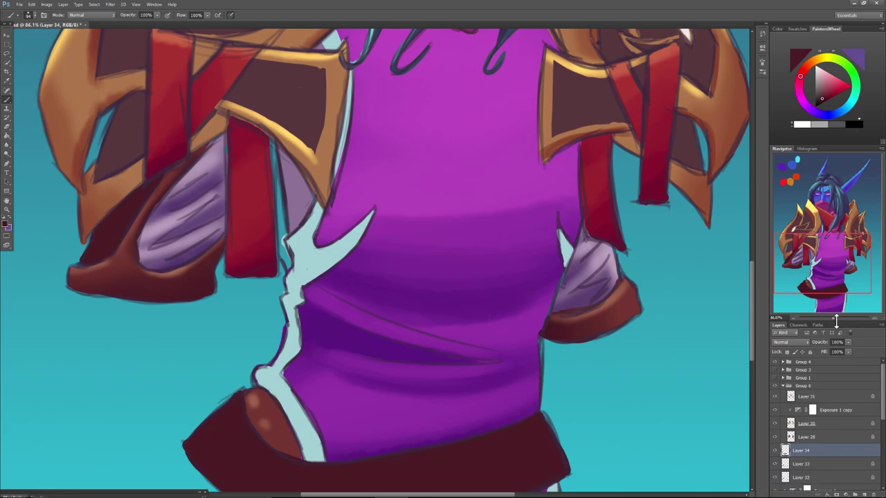
# Flip the whole canvas horizontally.
pyautogui.moveTo(833, 319); pyautogui.dragTo(828, 320)
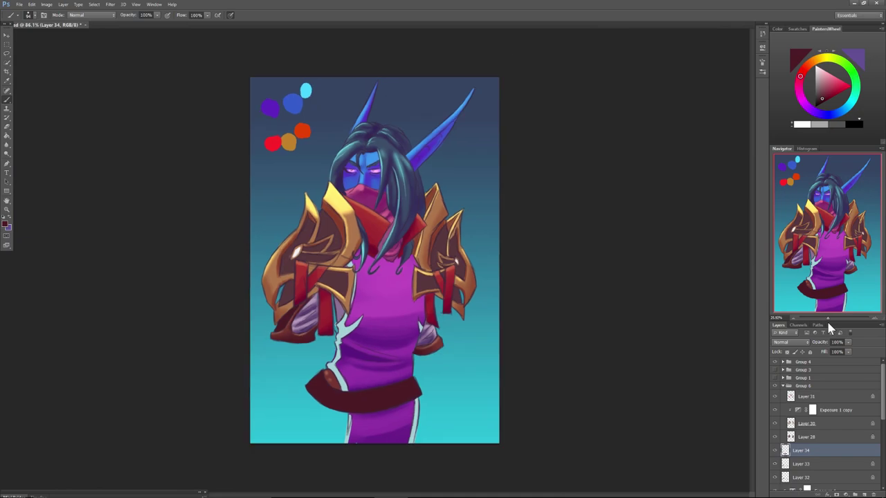
pyautogui.click(47, 5)
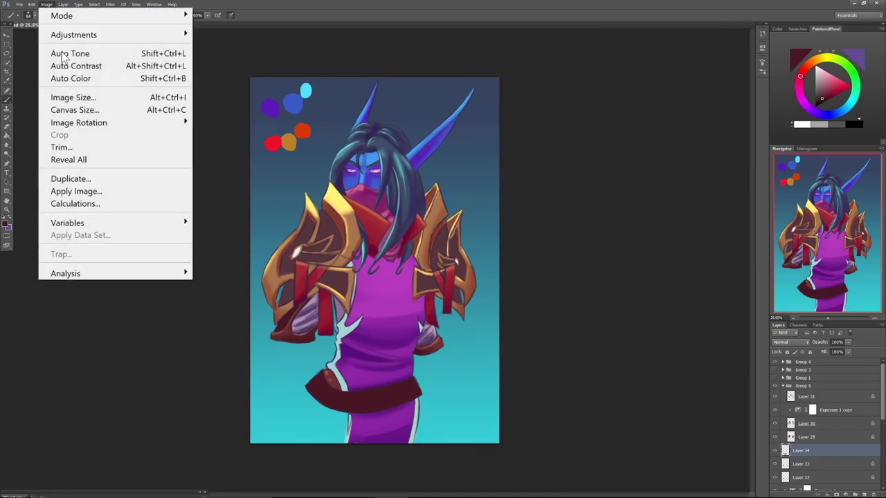
pyautogui.moveTo(164, 128)
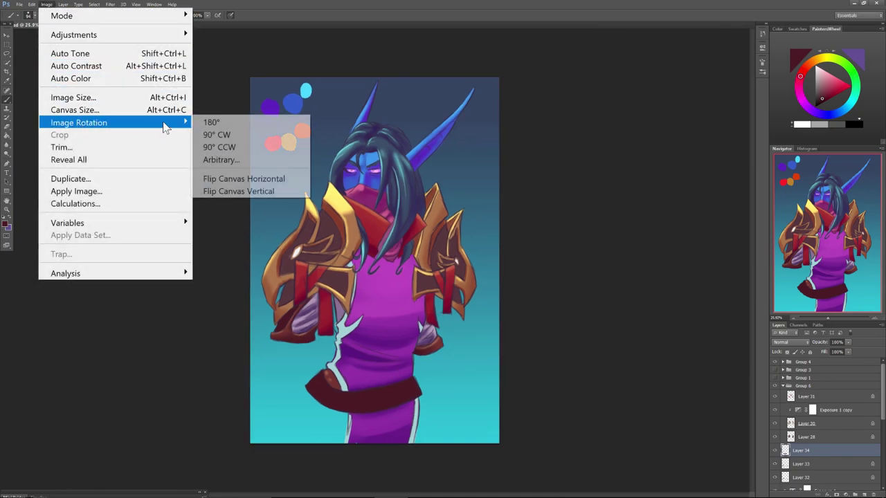
pyautogui.click(208, 179)
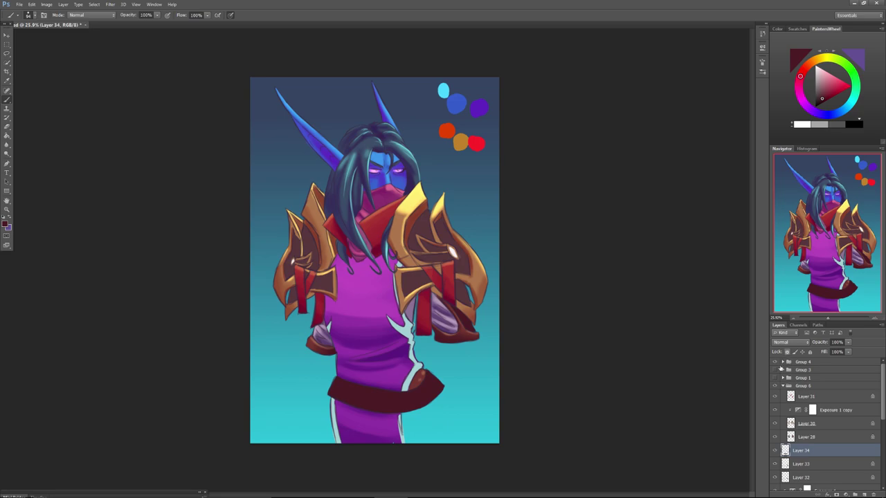
# Lock the layer's transparent pixels and brush lighter orange-brown over the waist band and the sleeve's maroon strip with a 250 px brush.
pyautogui.click(787, 353)
pyautogui.moveTo(827, 319); pyautogui.dragTo(830, 319)
pyautogui.moveTo(820, 265); pyautogui.dragTo(809, 281)
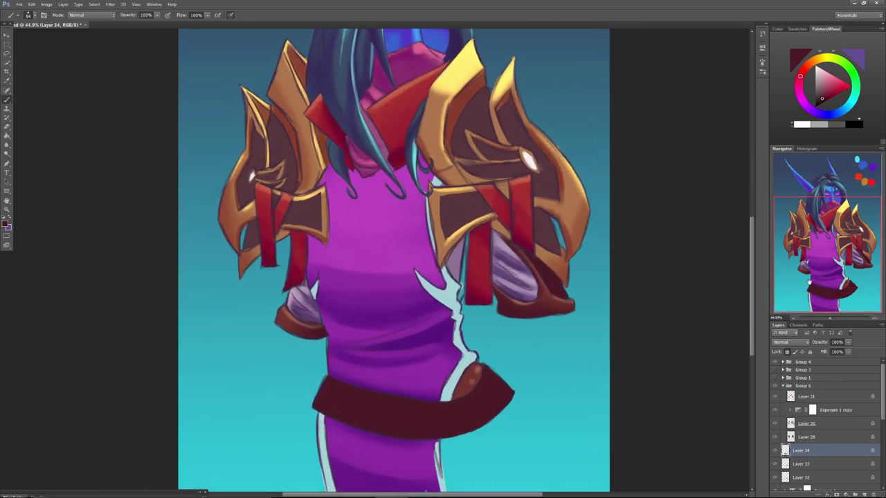
pyautogui.moveTo(801, 71); pyautogui.dragTo(806, 66)
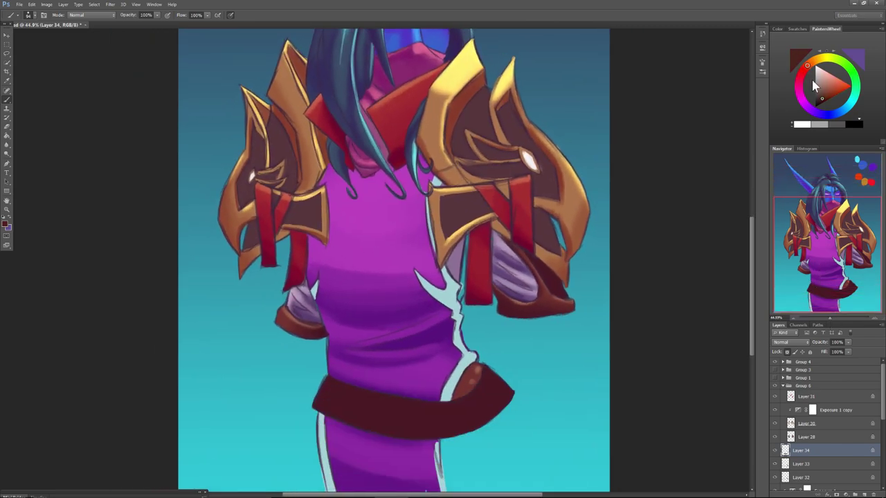
pyautogui.moveTo(822, 97); pyautogui.dragTo(825, 93)
pyautogui.click(828, 90)
pyautogui.rightClick(349, 356)
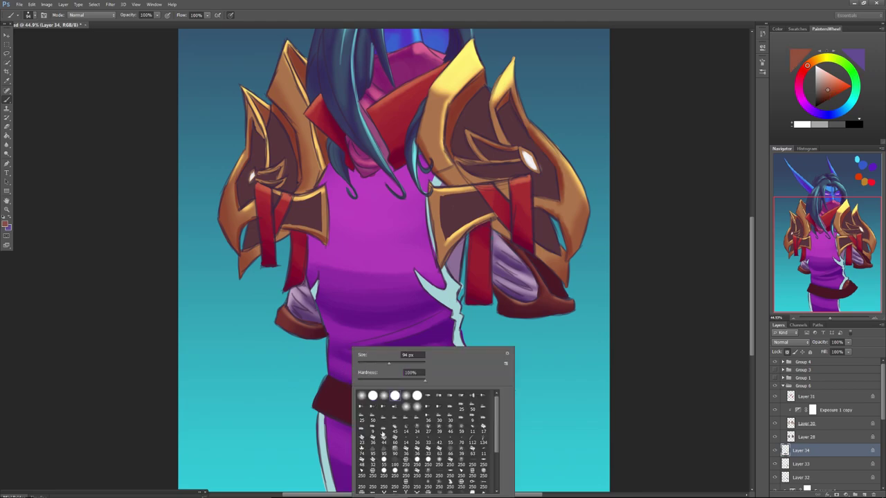
pyautogui.click(395, 473)
pyautogui.click(167, 15)
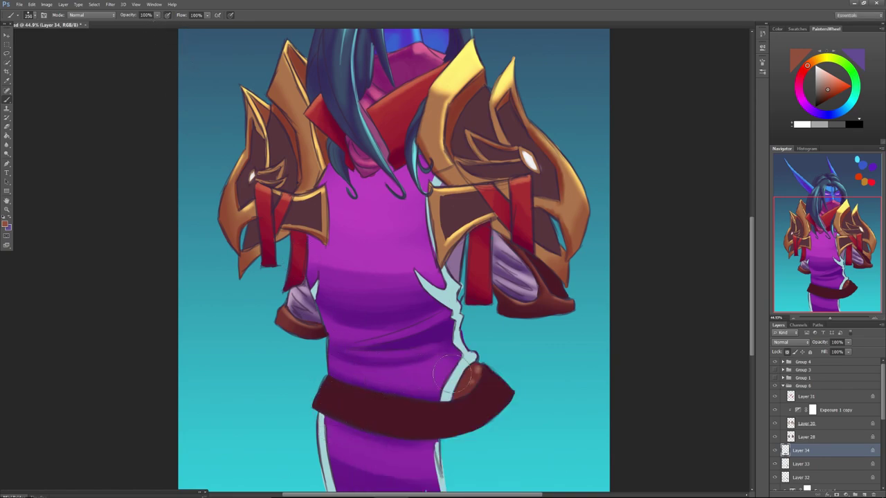
pyautogui.moveTo(440, 403); pyautogui.dragTo(491, 385)
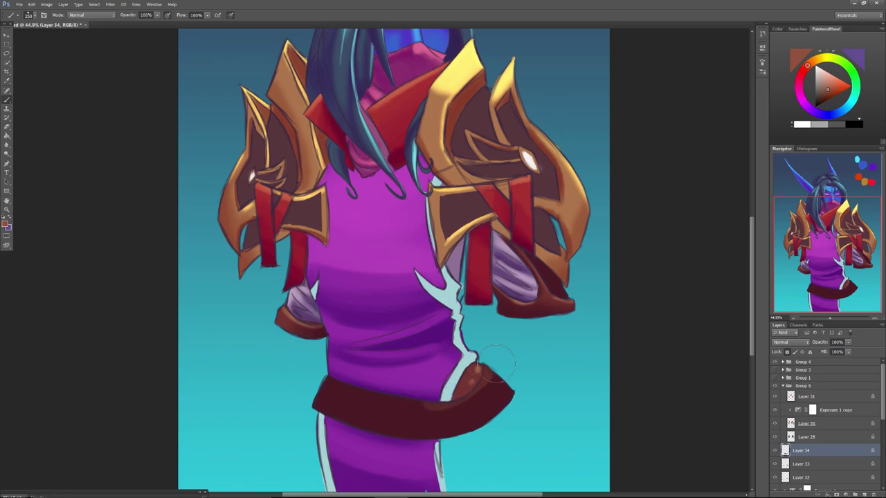
pyautogui.moveTo(433, 408)
pyautogui.mouseDown()
pyautogui.moveTo(498, 362)
pyautogui.moveTo(426, 406)
pyautogui.moveTo(505, 367)
pyautogui.moveTo(409, 406)
pyautogui.moveTo(501, 369)
pyautogui.moveTo(503, 380)
pyautogui.moveTo(465, 408)
pyautogui.moveTo(371, 407)
pyautogui.moveTo(443, 407)
pyautogui.moveTo(307, 378)
pyautogui.moveTo(406, 403)
pyautogui.moveTo(368, 410)
pyautogui.moveTo(403, 415)
pyautogui.moveTo(470, 391)
pyautogui.moveTo(478, 390)
pyautogui.moveTo(464, 404)
pyautogui.moveTo(484, 399)
pyautogui.moveTo(478, 406)
pyautogui.moveTo(501, 390)
pyautogui.moveTo(477, 411)
pyautogui.moveTo(354, 411)
pyautogui.moveTo(465, 410)
pyautogui.moveTo(324, 396)
pyautogui.moveTo(416, 416)
pyautogui.moveTo(312, 391)
pyautogui.moveTo(470, 416)
pyautogui.moveTo(385, 415)
pyautogui.moveTo(485, 413)
pyautogui.mouseUp()
pyautogui.moveTo(353, 393)
pyautogui.mouseDown()
pyautogui.moveTo(416, 402)
pyautogui.moveTo(303, 367)
pyautogui.moveTo(445, 400)
pyautogui.moveTo(384, 392)
pyautogui.moveTo(482, 383)
pyautogui.moveTo(493, 374)
pyautogui.moveTo(342, 383)
pyautogui.moveTo(366, 399)
pyautogui.moveTo(331, 388)
pyautogui.mouseUp()
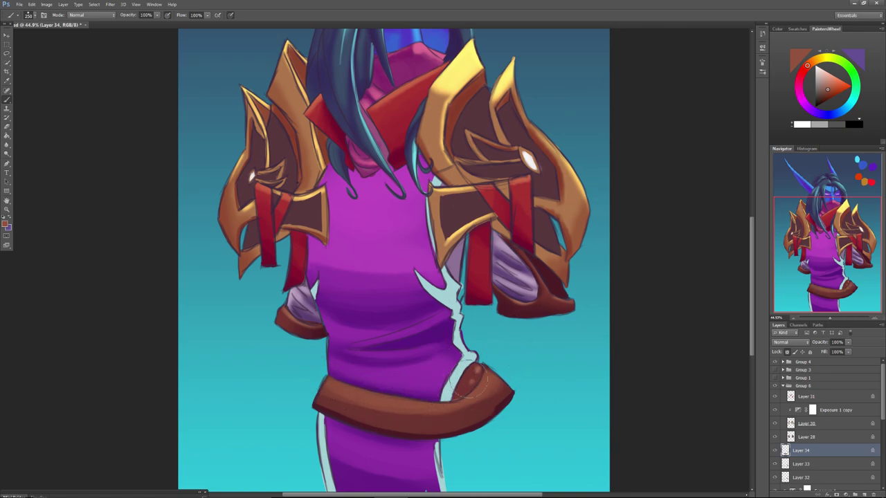
pyautogui.moveTo(562, 286)
pyautogui.mouseDown()
pyautogui.moveTo(562, 295)
pyautogui.moveTo(551, 293)
pyautogui.mouseUp()
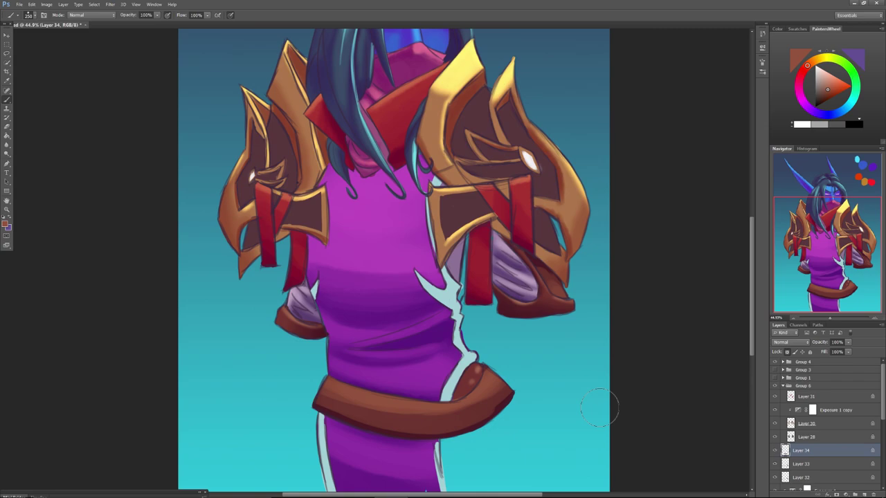
# Sample the waist band's reddish brown and touch up the band's left end with a smaller 89 px textured brush.
pyautogui.rightClick(377, 419)
pyautogui.press('alt')
pyautogui.keyDown('alt'); pyautogui.click(348, 410); pyautogui.keyUp('alt')
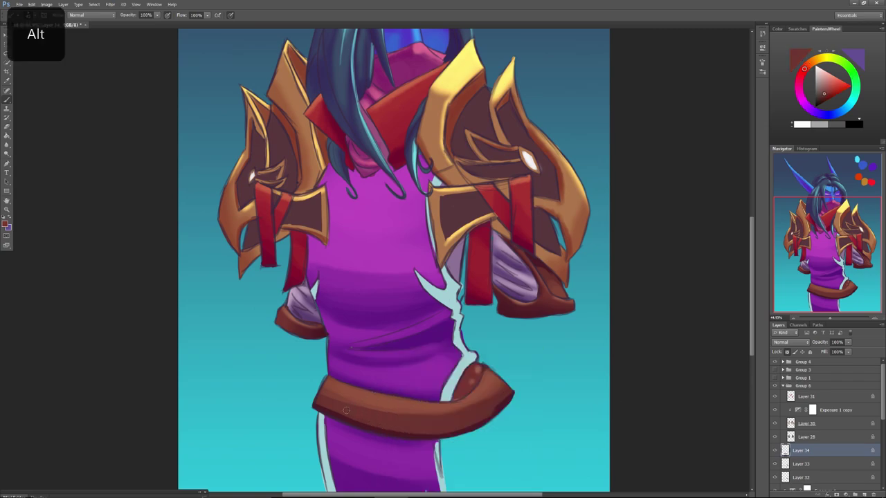
pyautogui.rightClick(350, 411)
pyautogui.click(405, 472)
pyautogui.click(379, 363)
pyautogui.click(471, 492)
pyautogui.click(373, 362)
pyautogui.click(325, 397)
pyautogui.rightClick(336, 393)
pyautogui.click(367, 363)
pyautogui.click(320, 397)
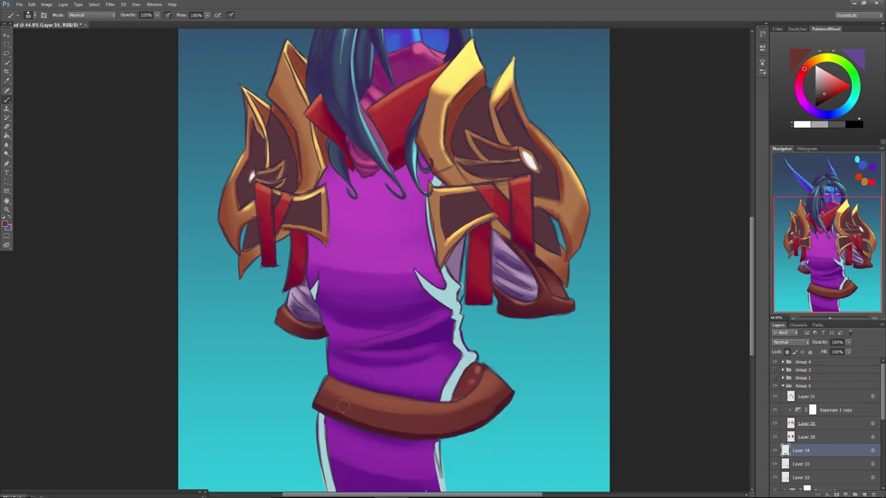
# Shade the waist band's lower edge and pointed tip with darker reddish browns sampled from the band.
pyautogui.keyDown('alt'); pyautogui.click(507, 396); pyautogui.keyUp('alt')
pyautogui.moveTo(509, 397); pyautogui.dragTo(452, 431)
pyautogui.moveTo(349, 420); pyautogui.dragTo(460, 430)
pyautogui.keyDown('alt'); pyautogui.click(415, 422); pyautogui.keyUp('alt')
pyautogui.moveTo(384, 424); pyautogui.dragTo(429, 426)
pyautogui.keyDown('alt'); pyautogui.click(430, 428); pyautogui.keyUp('alt')
pyautogui.moveTo(351, 416); pyautogui.dragTo(409, 431)
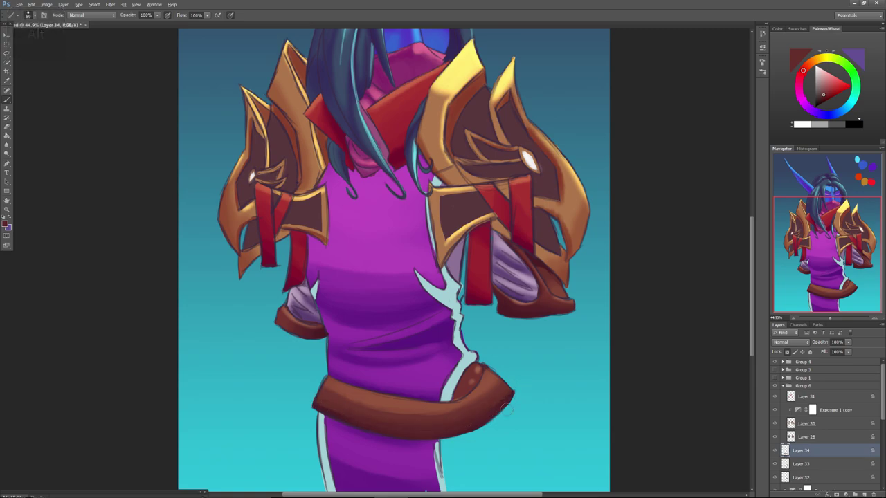
# Blend the middle and upper edge of the waist band with brown tones sampled from it.
pyautogui.keyDown('alt'); pyautogui.click(441, 421); pyautogui.keyUp('alt')
pyautogui.moveTo(410, 413); pyautogui.dragTo(454, 409)
pyautogui.keyDown('alt'); pyautogui.click(421, 411); pyautogui.keyUp('alt')
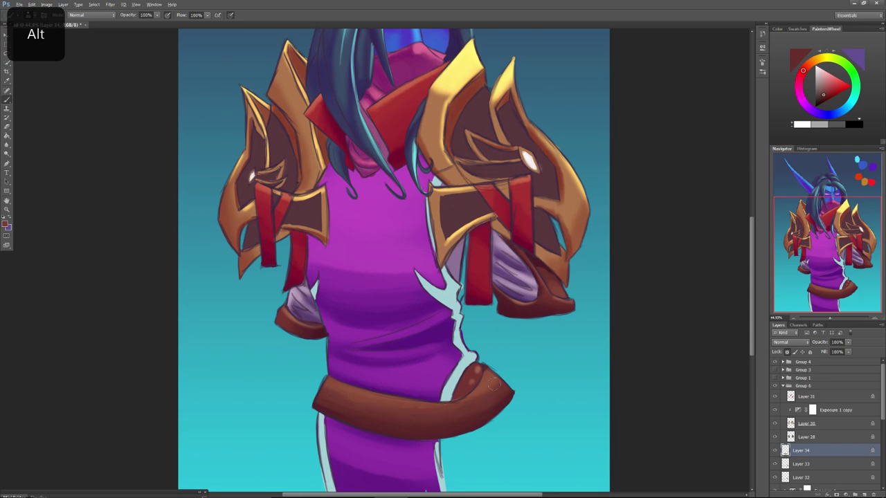
pyautogui.keyDown('alt'); pyautogui.click(324, 381); pyautogui.keyUp('alt')
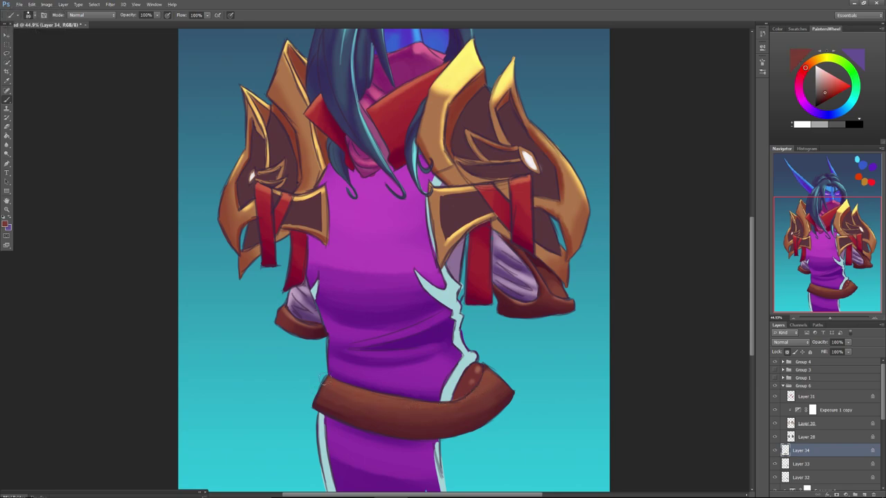
# Add a new layer above Group 4 and set up a hard 250 px brush in bright red.
pyautogui.moveTo(830, 319); pyautogui.dragTo(827, 321)
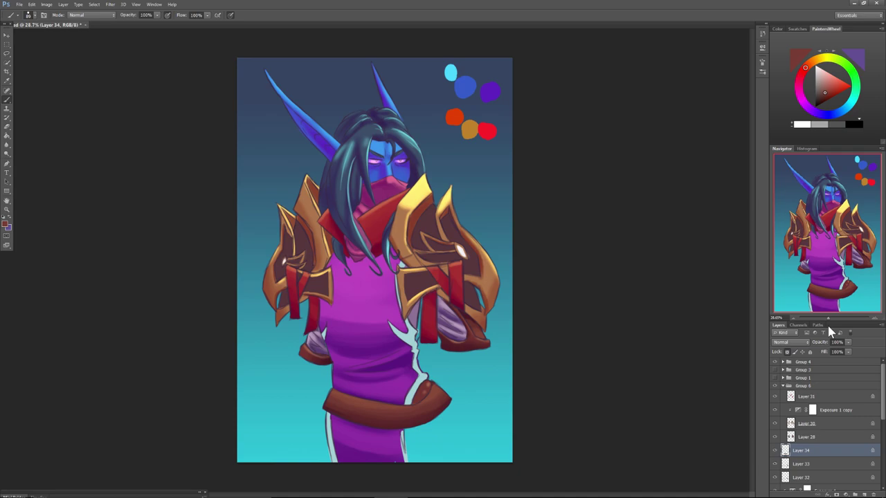
pyautogui.click(804, 362)
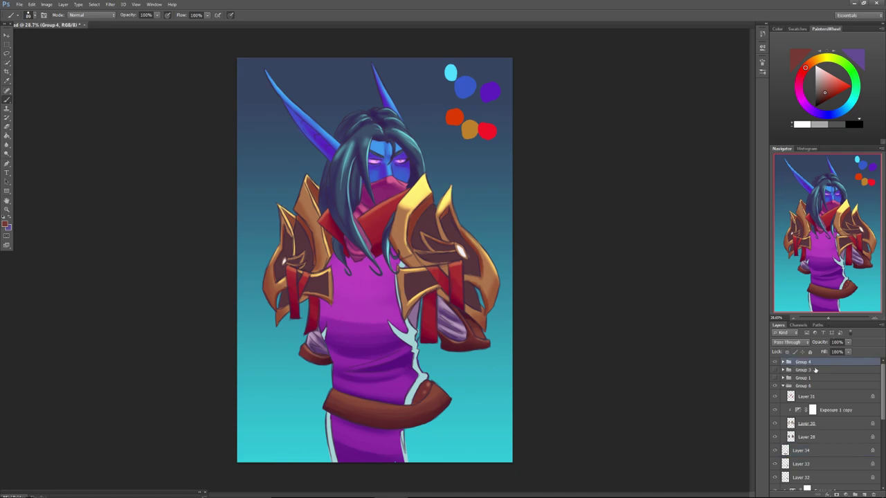
pyautogui.click(864, 495)
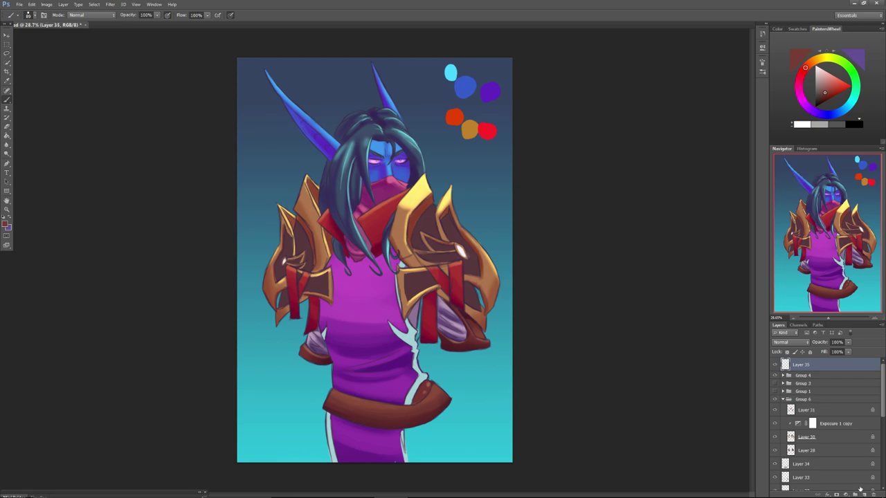
pyautogui.rightClick(342, 268)
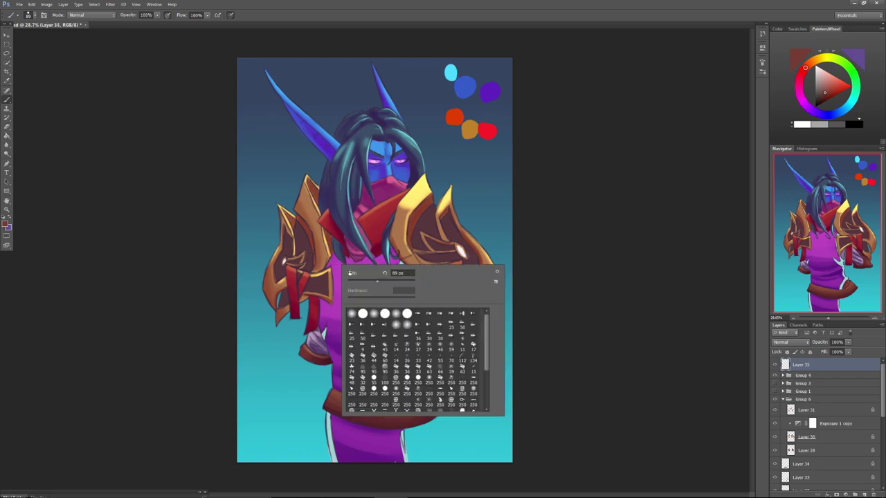
pyautogui.click(166, 19)
pyautogui.rightClick(320, 200)
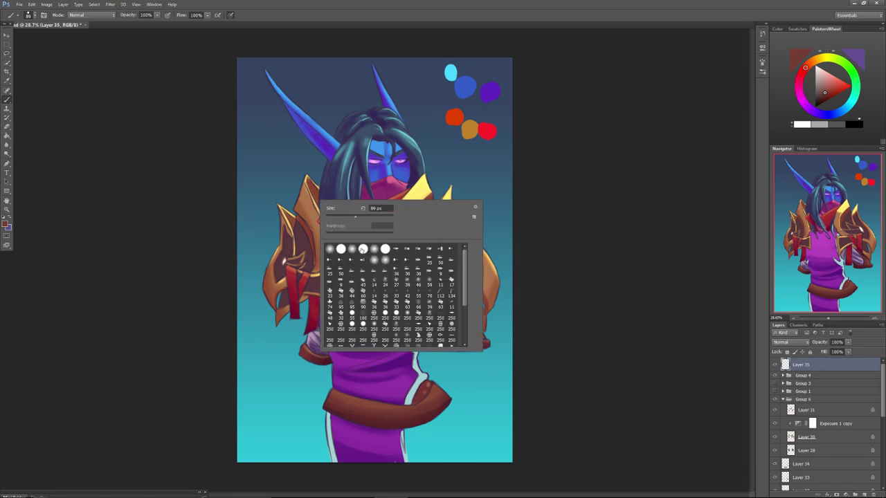
pyautogui.click(363, 325)
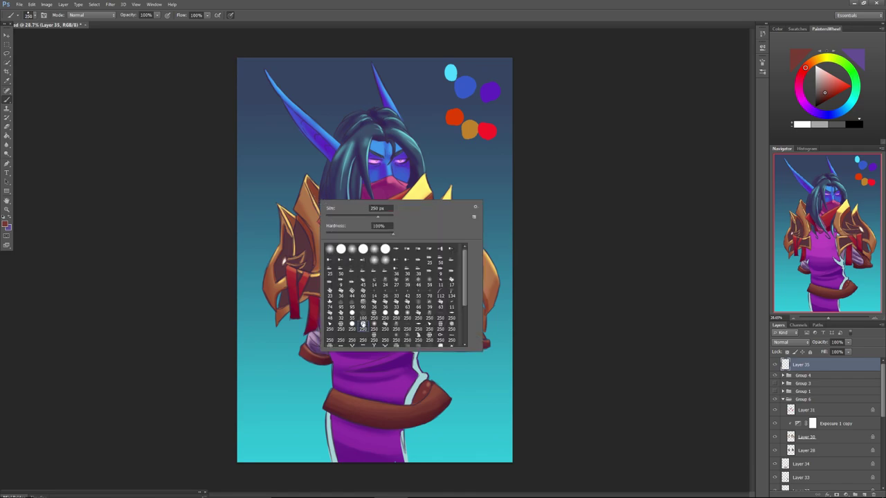
pyautogui.click(825, 87)
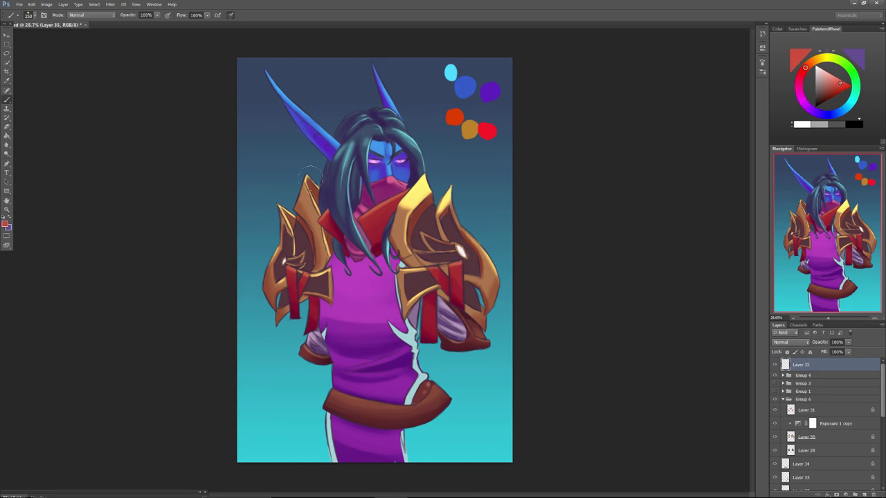
# Write the note "BrB 5 min" in large red letters across the canvas.
pyautogui.moveTo(270, 149)
pyautogui.mouseDown()
pyautogui.moveTo(300, 130)
pyautogui.moveTo(275, 187)
pyautogui.mouseUp()
pyautogui.moveTo(355, 167)
pyautogui.mouseDown()
pyautogui.moveTo(352, 120)
pyautogui.moveTo(374, 115)
pyautogui.mouseUp()
pyautogui.moveTo(391, 153); pyautogui.dragTo(412, 173)
pyautogui.moveTo(388, 75); pyautogui.dragTo(399, 165)
pyautogui.moveTo(392, 77)
pyautogui.mouseDown()
pyautogui.moveTo(446, 111)
pyautogui.moveTo(408, 169)
pyautogui.mouseUp()
pyautogui.moveTo(338, 226)
pyautogui.mouseDown()
pyautogui.moveTo(294, 256)
pyautogui.moveTo(287, 294)
pyautogui.moveTo(340, 293)
pyautogui.mouseUp()
pyautogui.moveTo(344, 326)
pyautogui.mouseDown()
pyautogui.moveTo(358, 306)
pyautogui.moveTo(379, 303)
pyautogui.moveTo(425, 351)
pyautogui.moveTo(435, 285)
pyautogui.mouseUp()
pyautogui.moveTo(443, 320); pyautogui.dragTo(465, 367)
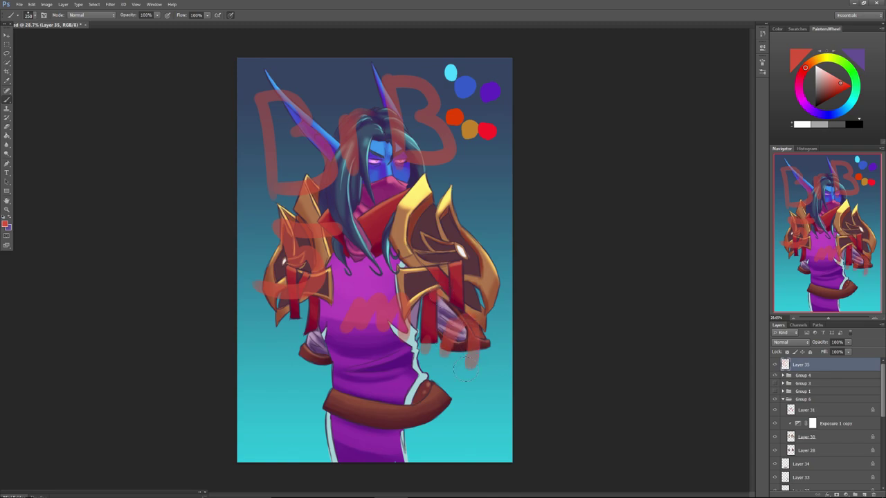
# Duplicate the note layer and draw a diagonal line and a smiley face below the text.
pyautogui.rightClick(804, 368)
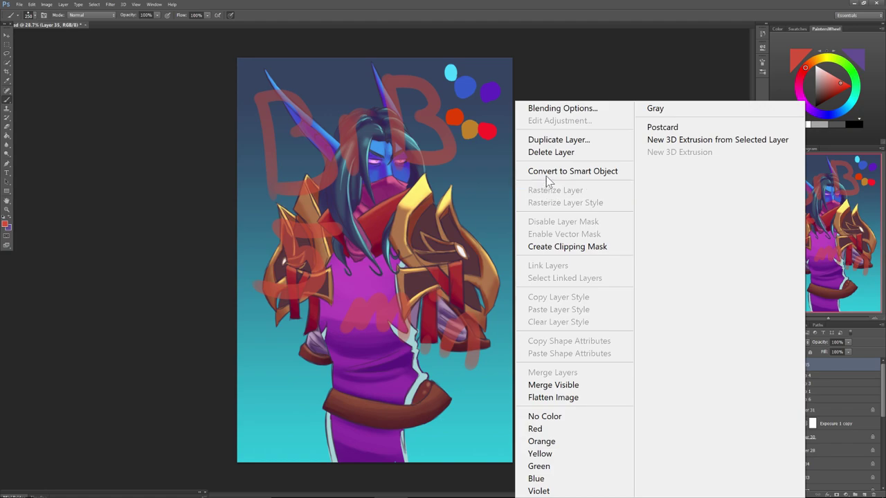
pyautogui.click(542, 141)
pyautogui.click(499, 156)
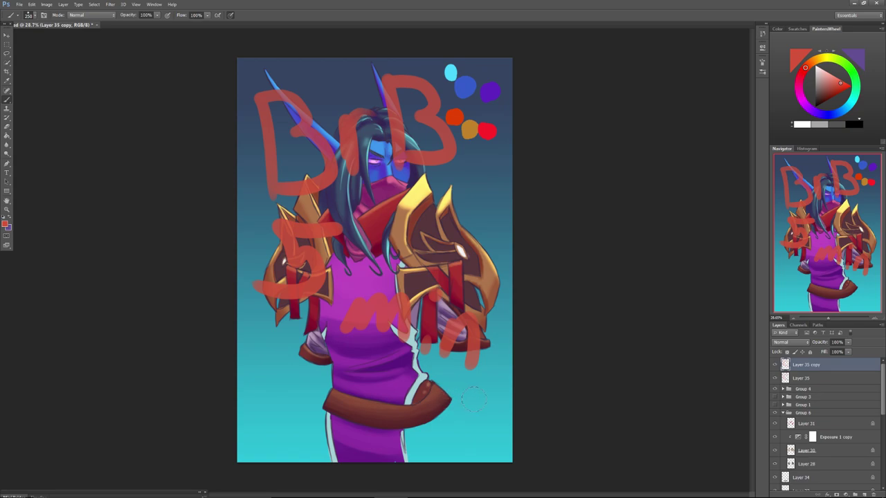
pyautogui.moveTo(462, 396); pyautogui.dragTo(253, 332)
pyautogui.click(282, 376)
pyautogui.click(302, 380)
pyautogui.moveTo(269, 403); pyautogui.dragTo(301, 417)
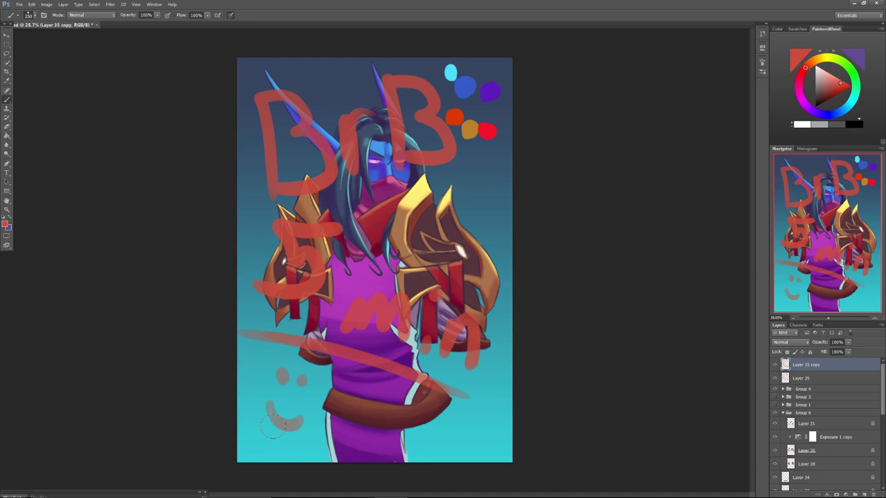
# Hide both layers holding the red break note.
pyautogui.click(774, 365)
pyautogui.click(774, 378)
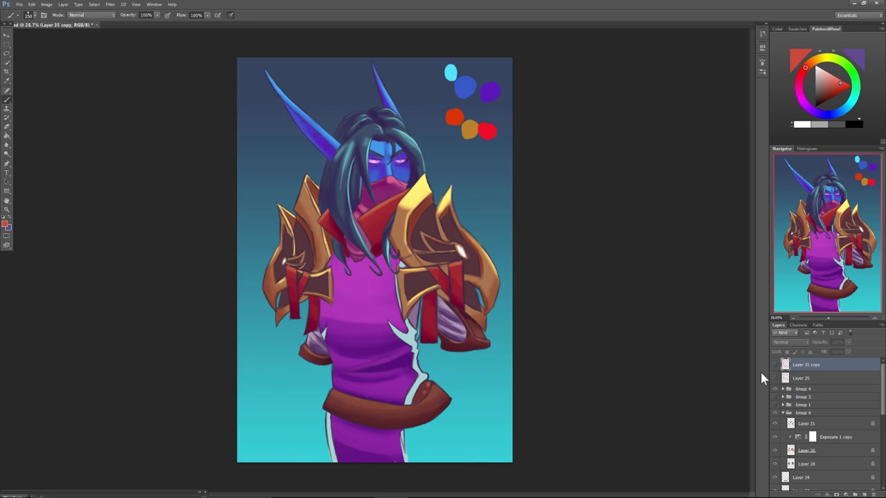
pyautogui.moveTo(878, 394); pyautogui.dragTo(876, 419)
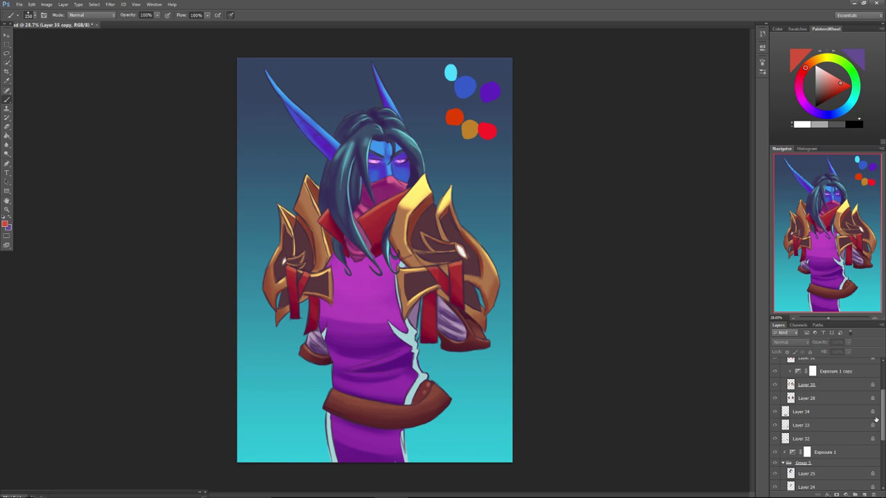
# Collapse Group 6 and Group 5 and check what Layer 34 and Group 5 contain by toggling their visibility.
pyautogui.scroll(5, 876, 418)
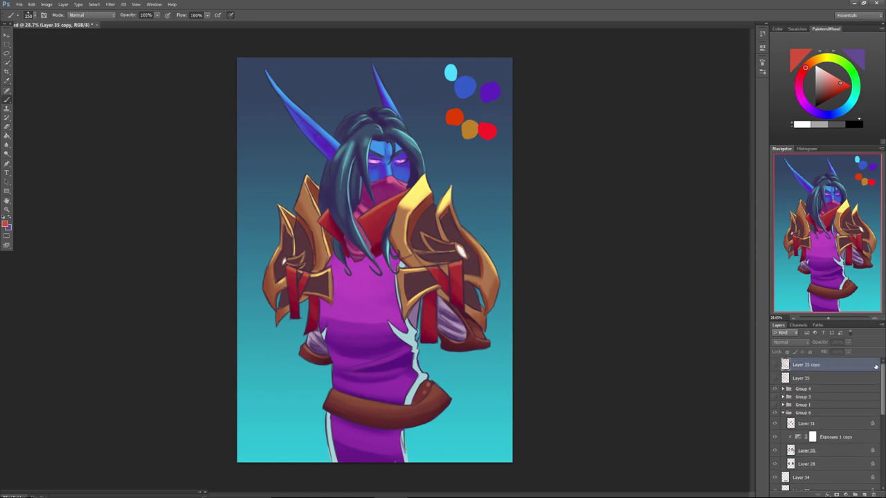
pyautogui.click(783, 414)
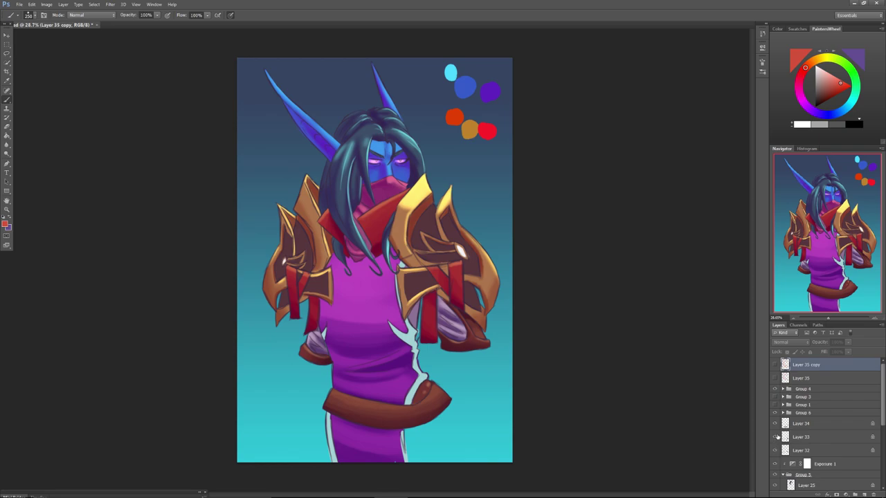
pyautogui.click(775, 423)
pyautogui.click(775, 423)
pyautogui.click(775, 425)
pyautogui.click(775, 425)
pyautogui.click(784, 475)
pyautogui.click(775, 475)
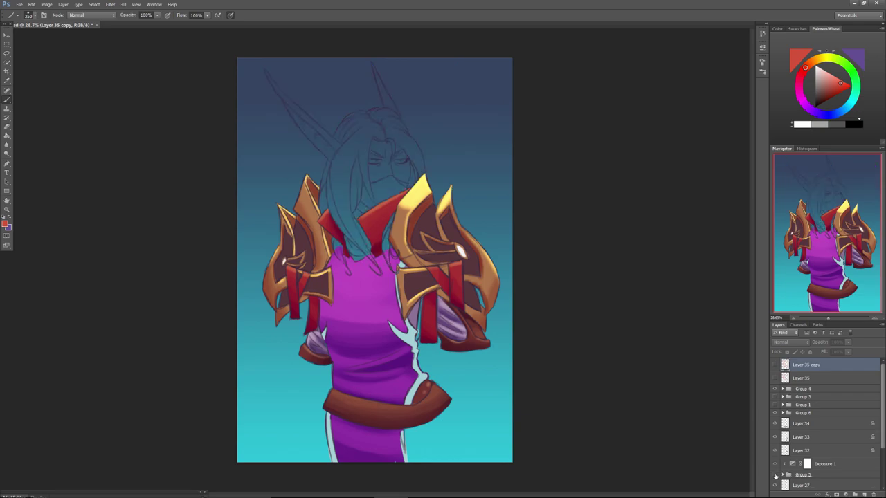
pyautogui.click(775, 476)
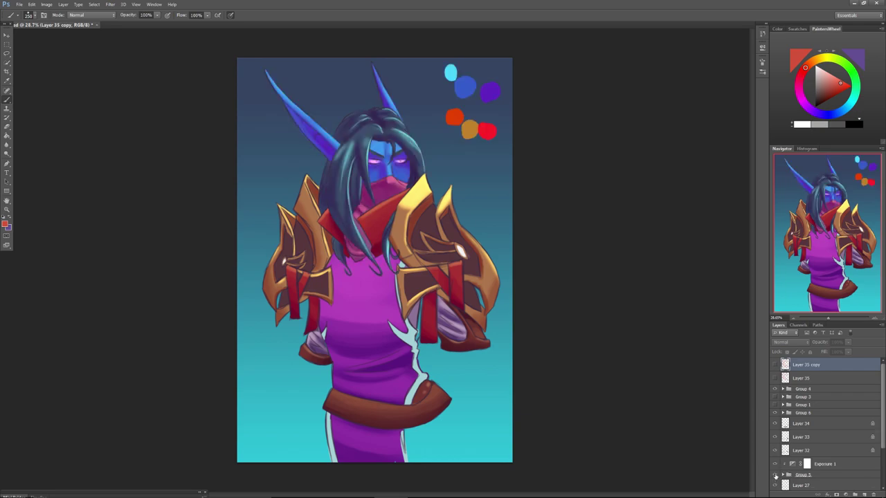
# Gather Group 6 through Layer 26 into a new group named Group 7 above Layer 20 and collapse it.
pyautogui.click(790, 414)
pyautogui.click(855, 494)
pyautogui.click(791, 422)
pyautogui.scroll(-3, 796, 415)
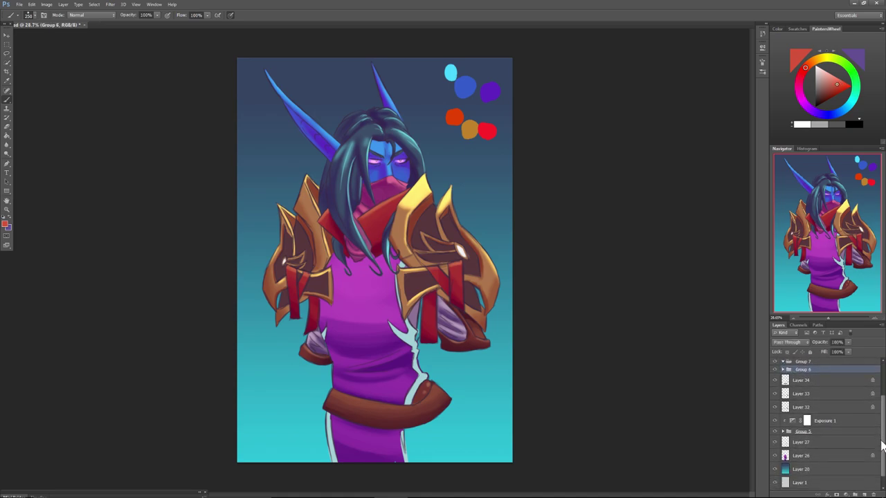
pyautogui.press('alt')
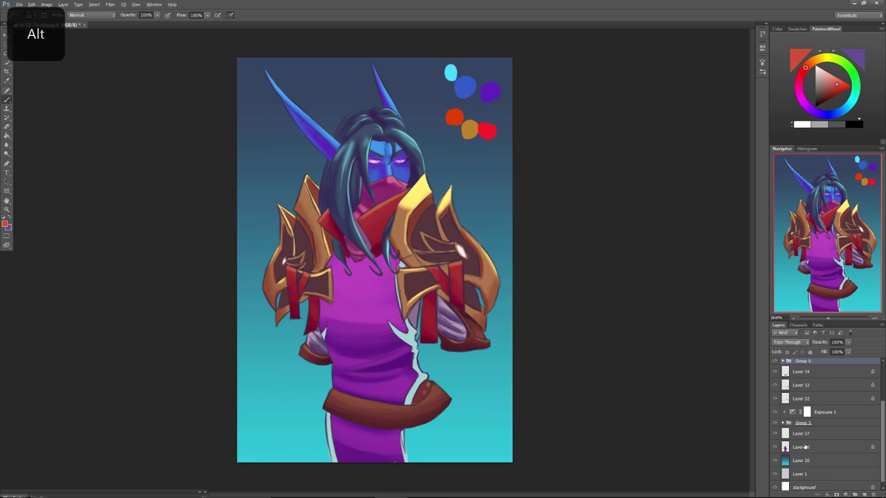
pyautogui.press('shift')
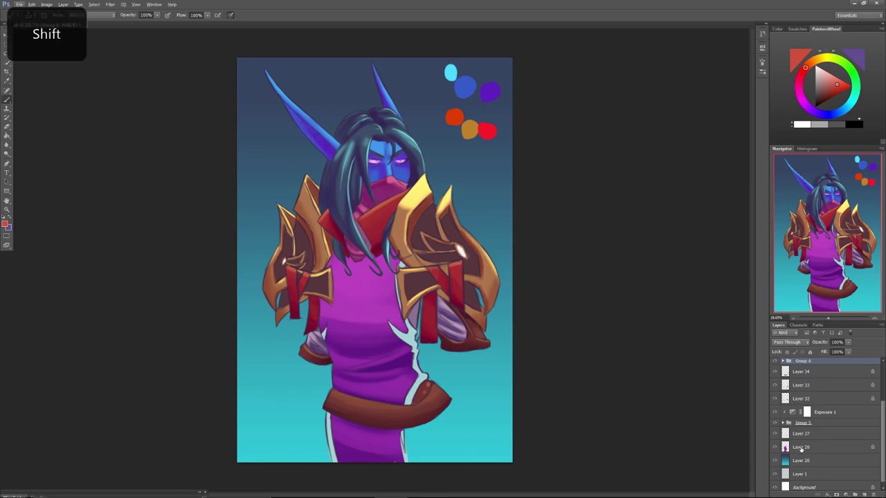
pyautogui.keyDown('shift'); pyautogui.click(800, 448); pyautogui.keyUp('shift')
pyautogui.moveTo(883, 420); pyautogui.dragTo(883, 387)
pyautogui.moveTo(793, 416); pyautogui.dragTo(791, 410)
pyautogui.click(783, 409)
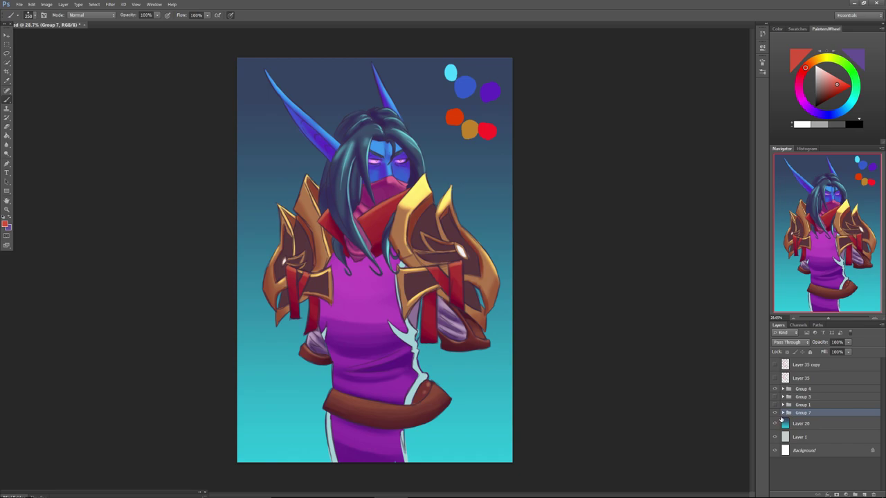
# Expand Group 7 and save the document.
pyautogui.click(782, 414)
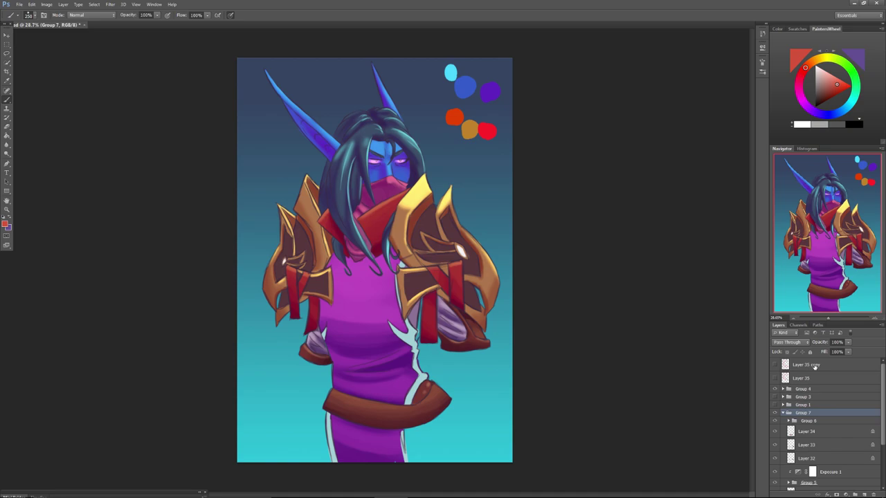
pyautogui.click(19, 4)
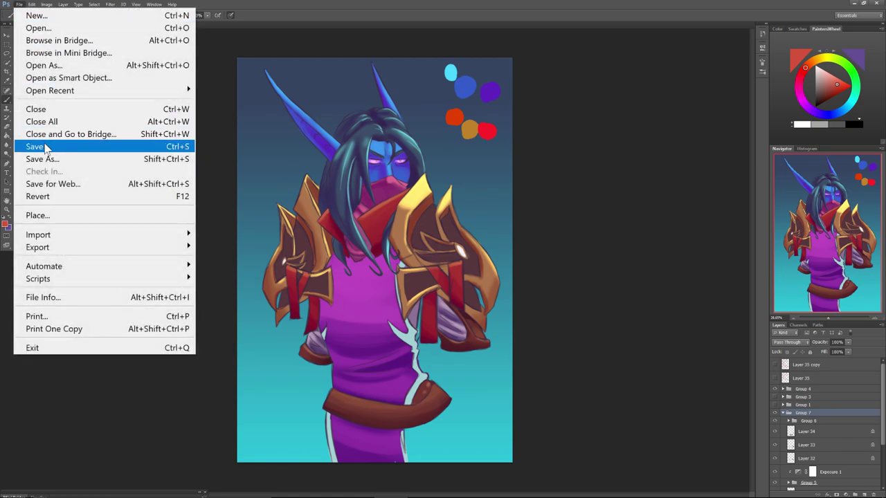
pyautogui.click(45, 147)
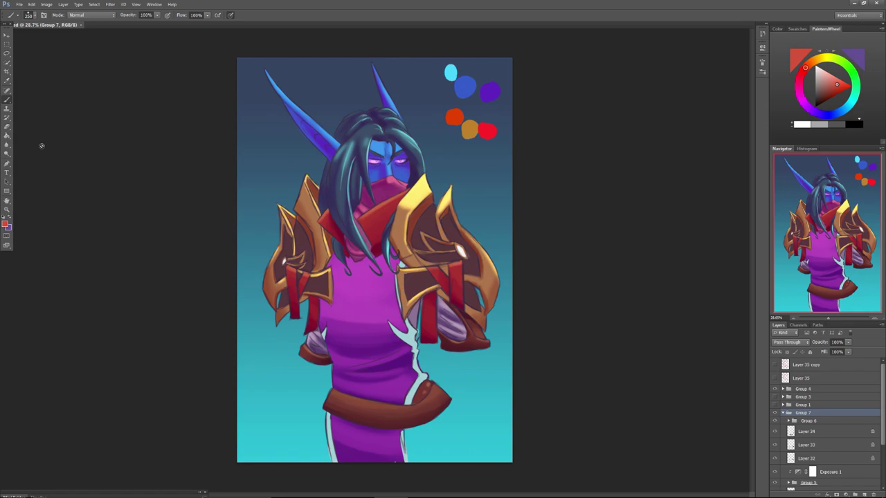
# Find and hide Layer 21 with the color palette dots inside Group 5, and collapse Group 7.
pyautogui.moveTo(883, 402); pyautogui.dragTo(881, 453)
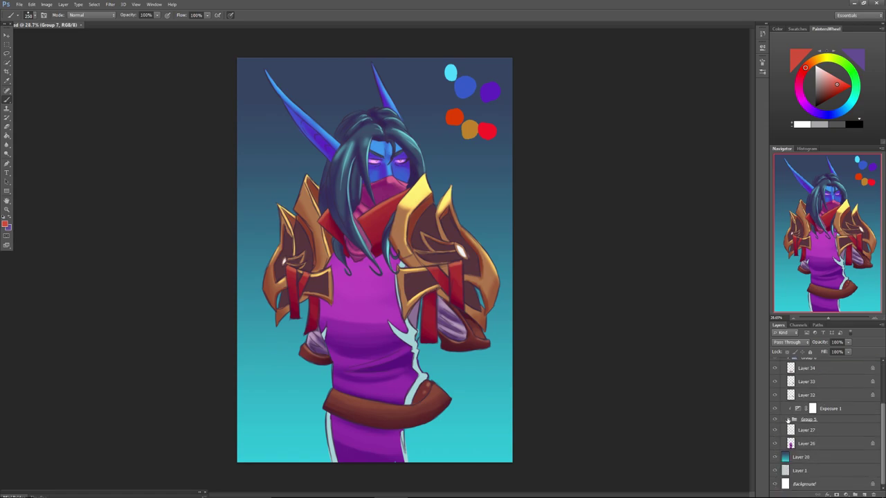
pyautogui.click(788, 419)
pyautogui.scroll(-2, 773, 456)
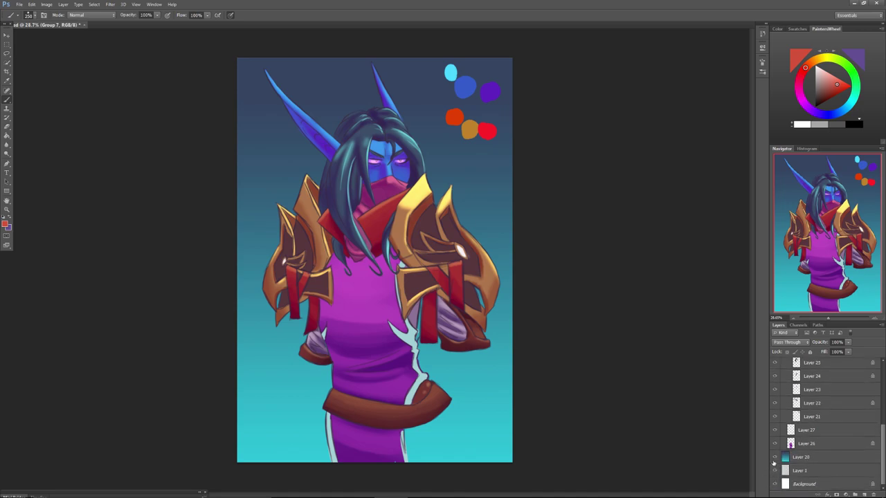
pyautogui.click(774, 444)
pyautogui.click(774, 444)
pyautogui.click(774, 431)
pyautogui.click(774, 431)
pyautogui.click(774, 417)
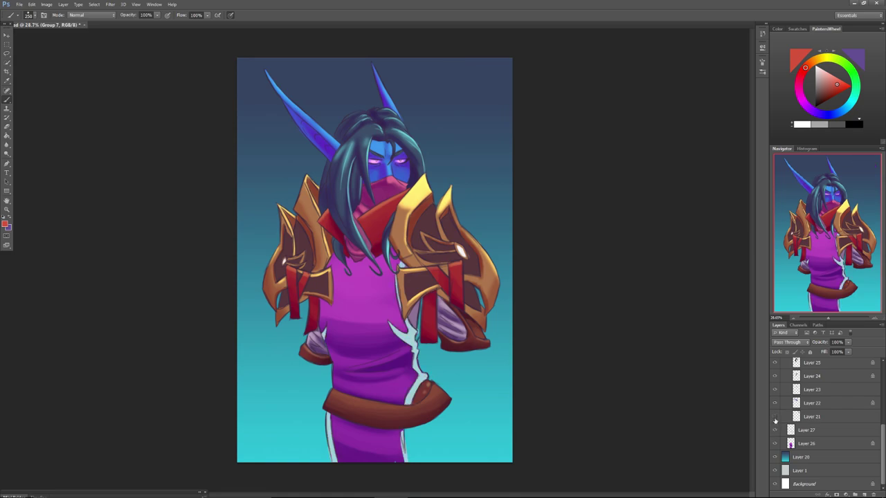
pyautogui.moveTo(883, 432); pyautogui.dragTo(882, 367)
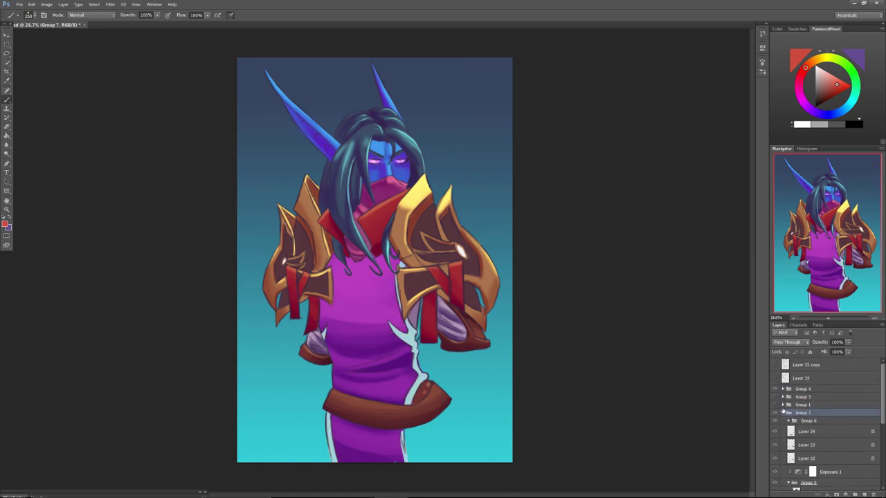
pyautogui.click(783, 413)
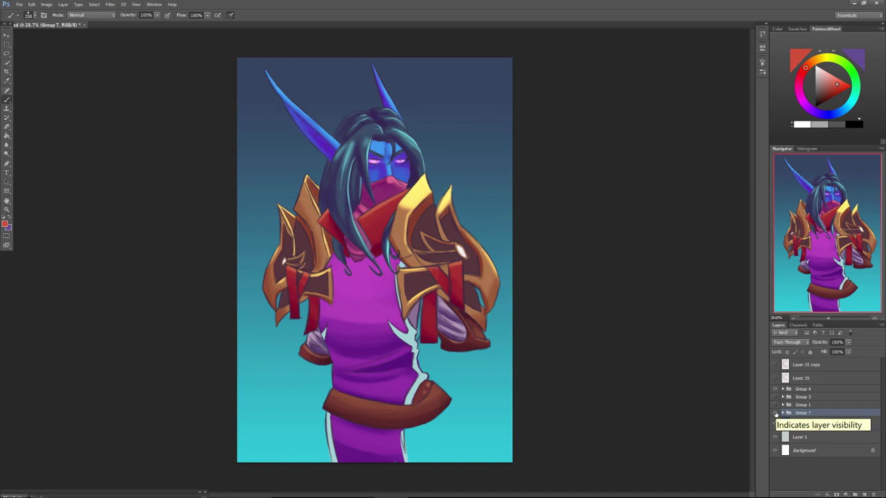
# Add a Hue/Saturation adjustment layer clipped to Group 7 and set its lightness to -26.
pyautogui.click(845, 495)
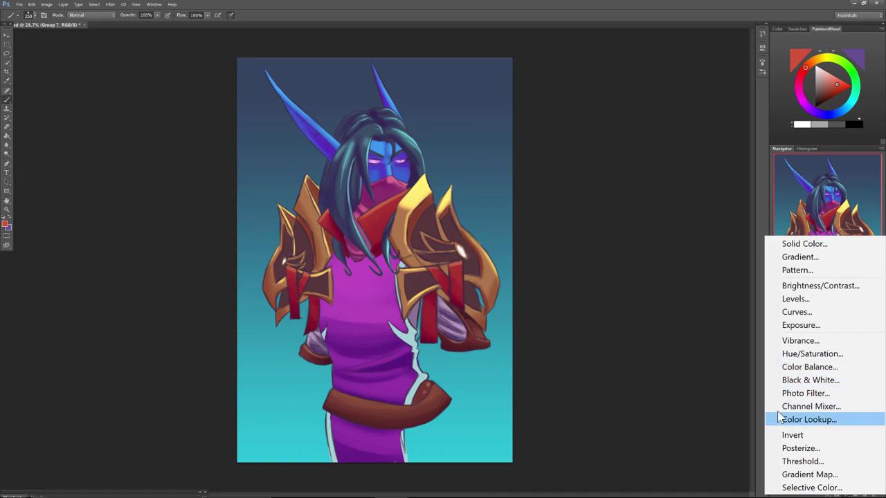
pyautogui.click(786, 355)
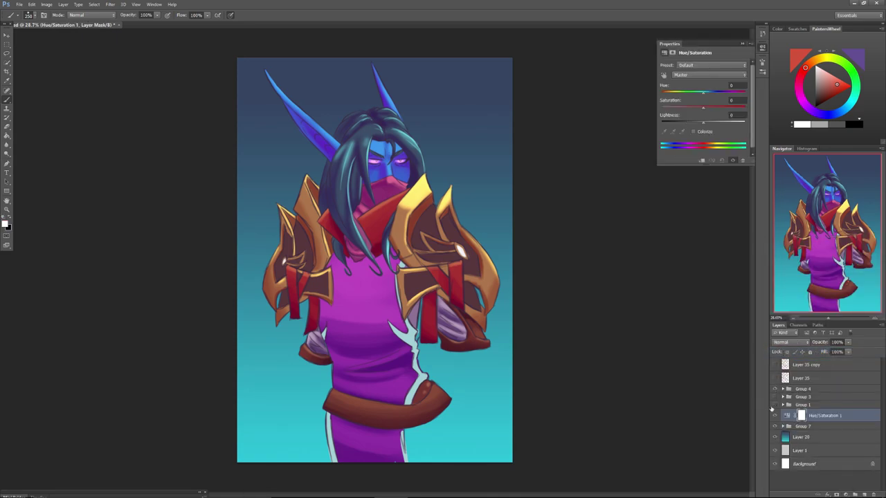
pyautogui.moveTo(703, 122); pyautogui.dragTo(696, 129)
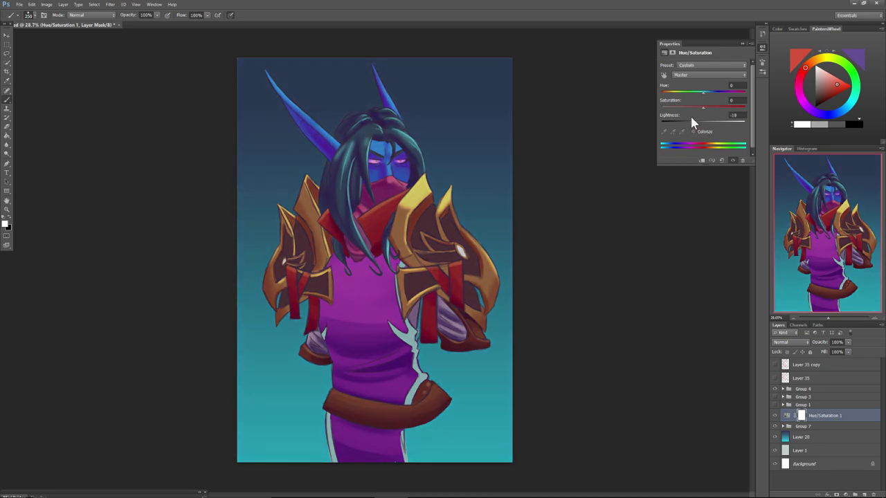
pyautogui.keyDown('alt'); pyautogui.click(814, 420); pyautogui.keyUp('alt')
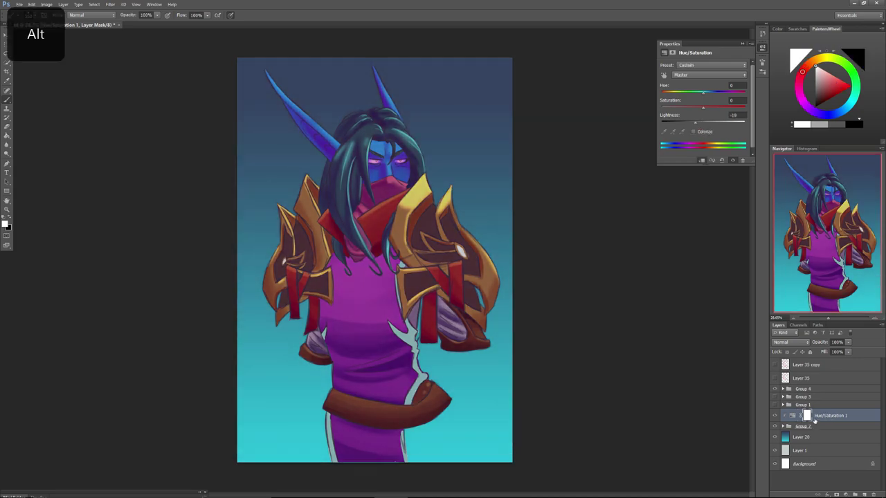
pyautogui.moveTo(694, 123); pyautogui.dragTo(692, 122)
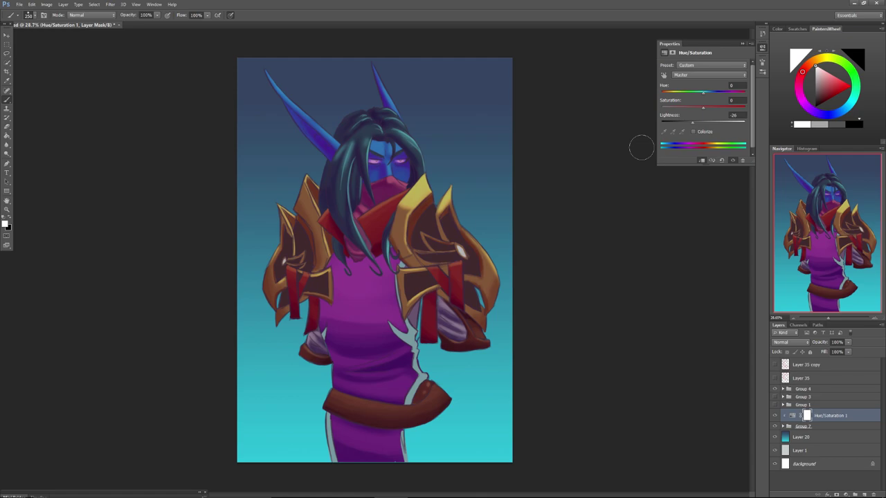
# Try the Colorize option with different hues on the character, and turn it off again.
pyautogui.click(693, 131)
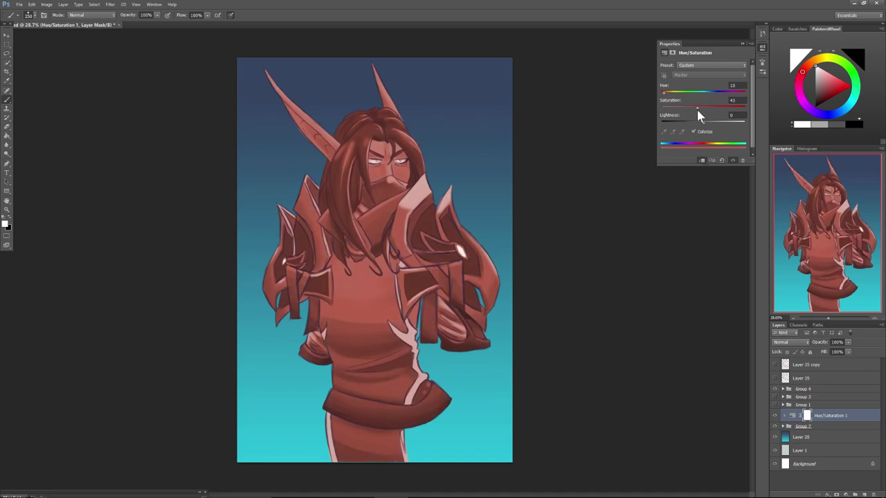
pyautogui.moveTo(664, 93); pyautogui.dragTo(691, 128)
pyautogui.click(693, 131)
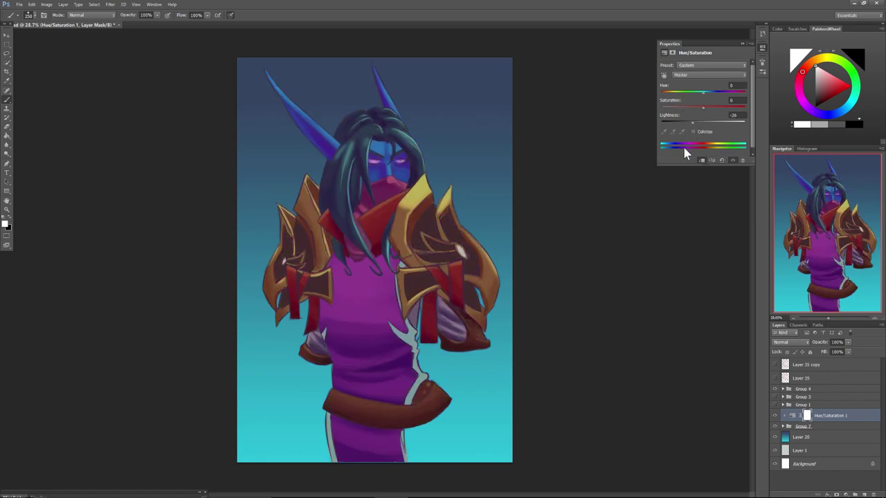
# Set the Hue/Saturation adjustment to saturation +27 and lightness -45 to darken the character.
pyautogui.moveTo(689, 125); pyautogui.dragTo(685, 131)
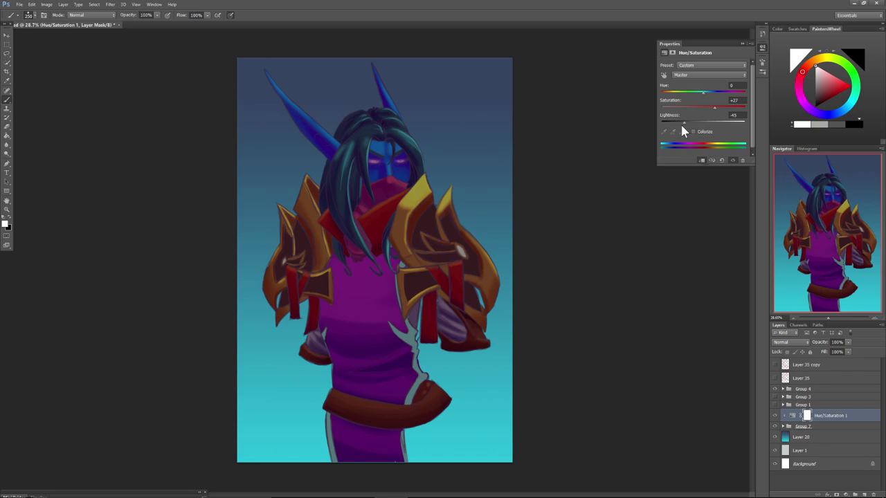
# Set up a soft round Eraser with 0% hardness and a size of 93 px.
pyautogui.click(5, 129)
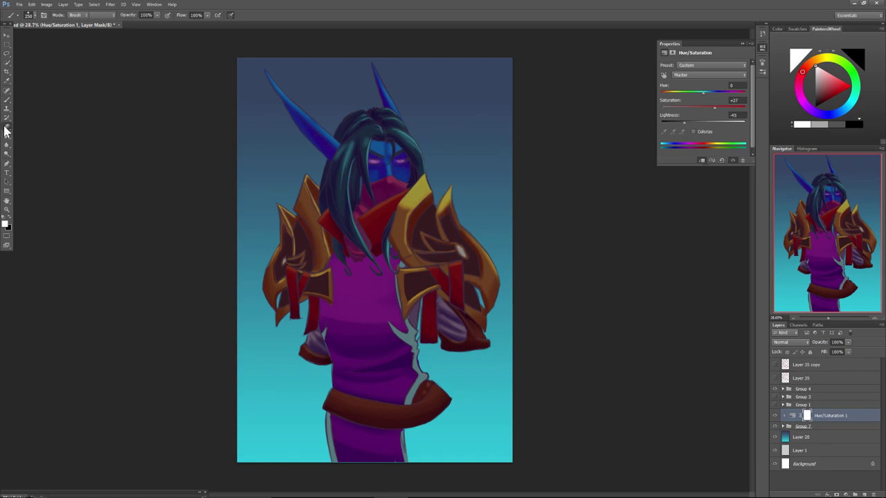
pyautogui.rightClick(335, 300)
pyautogui.click(392, 429)
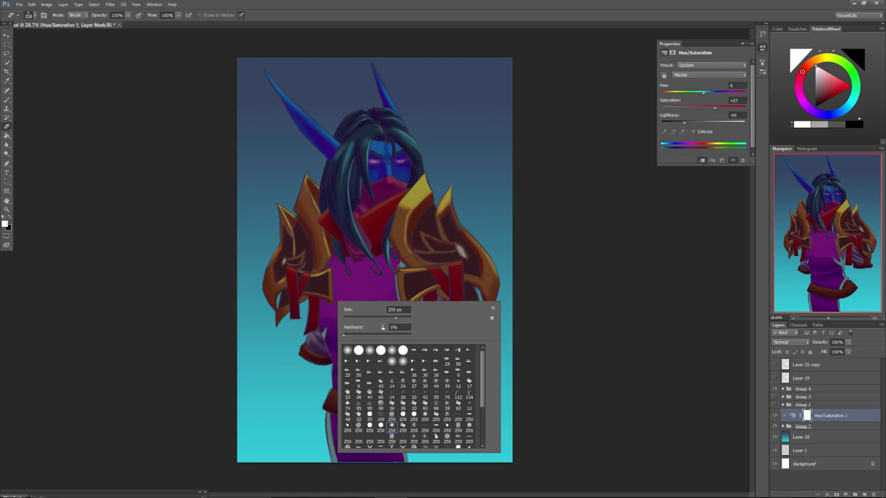
pyautogui.moveTo(397, 319); pyautogui.dragTo(399, 318)
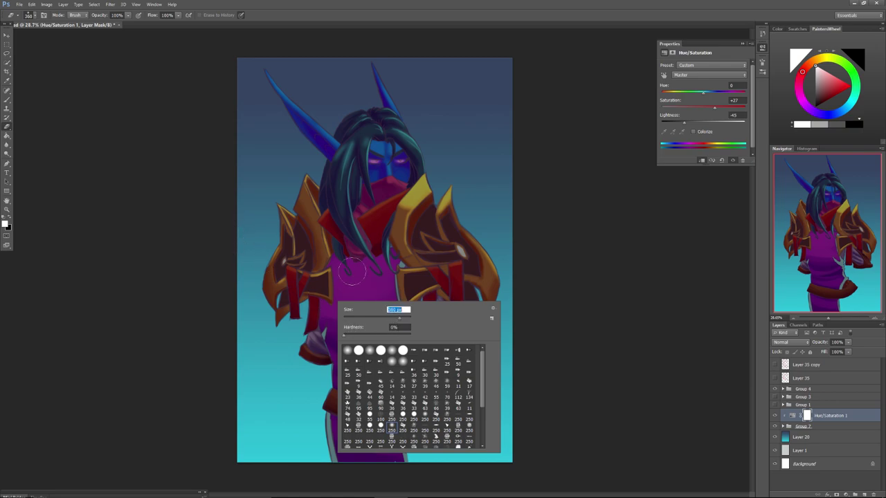
pyautogui.click(139, 17)
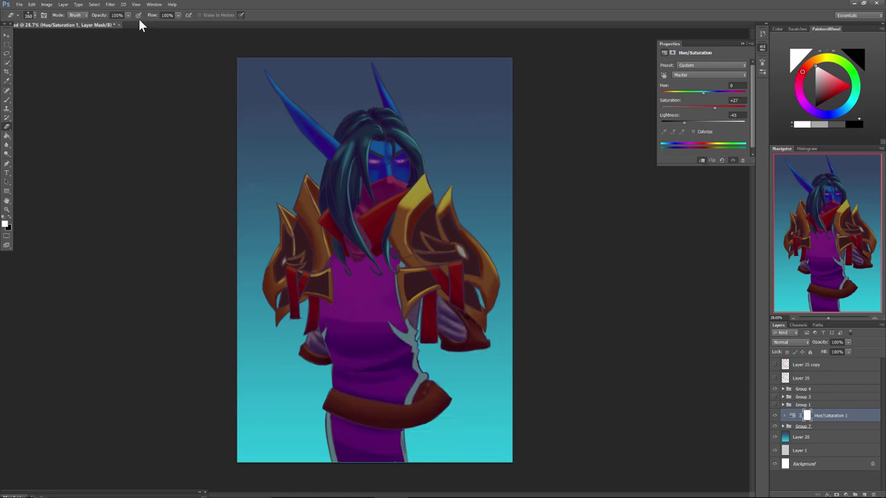
pyautogui.rightClick(376, 156)
pyautogui.moveTo(411, 173); pyautogui.dragTo(415, 168)
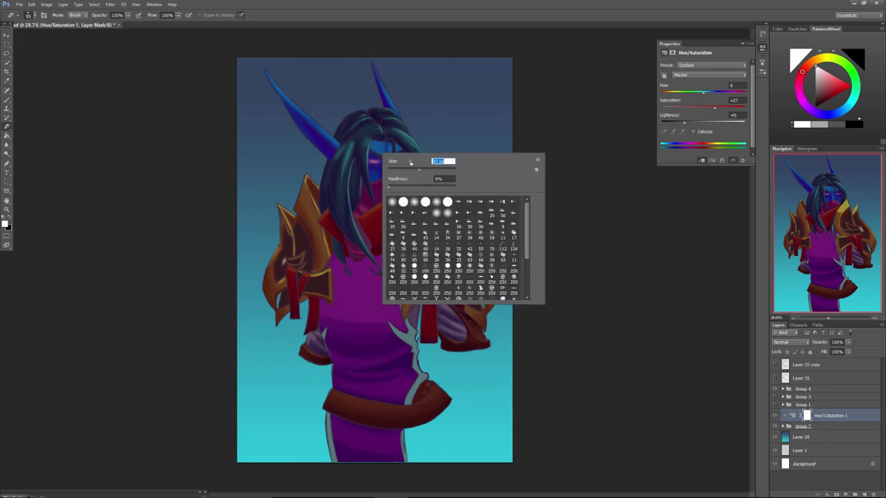
# Erase the adjustment's mask over the forehead, face and front hair strands to bring back the lit areas.
pyautogui.click(378, 147)
pyautogui.moveTo(378, 148); pyautogui.dragTo(375, 147)
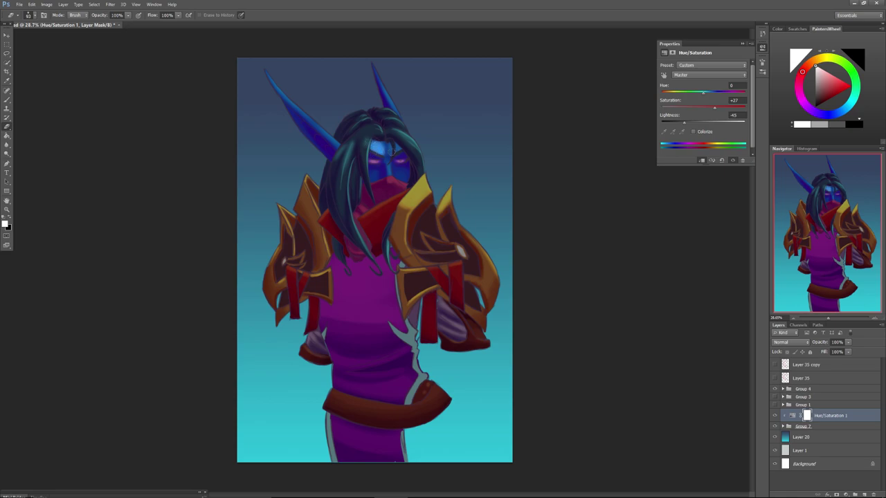
pyautogui.moveTo(396, 162); pyautogui.dragTo(375, 161)
pyautogui.moveTo(391, 175); pyautogui.dragTo(387, 150)
pyautogui.moveTo(409, 141); pyautogui.dragTo(419, 159)
pyautogui.moveTo(385, 128); pyautogui.dragTo(419, 155)
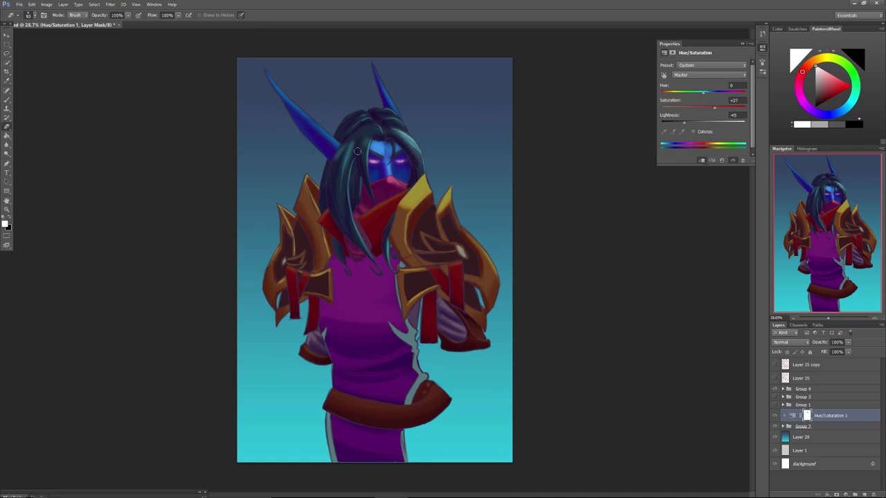
# Erase the mask along the side hair, the long ear's tip and the red collar to brighten them.
pyautogui.moveTo(341, 178)
pyautogui.mouseDown()
pyautogui.moveTo(346, 153)
pyautogui.moveTo(378, 132)
pyautogui.moveTo(367, 131)
pyautogui.moveTo(385, 133)
pyautogui.moveTo(369, 129)
pyautogui.mouseUp()
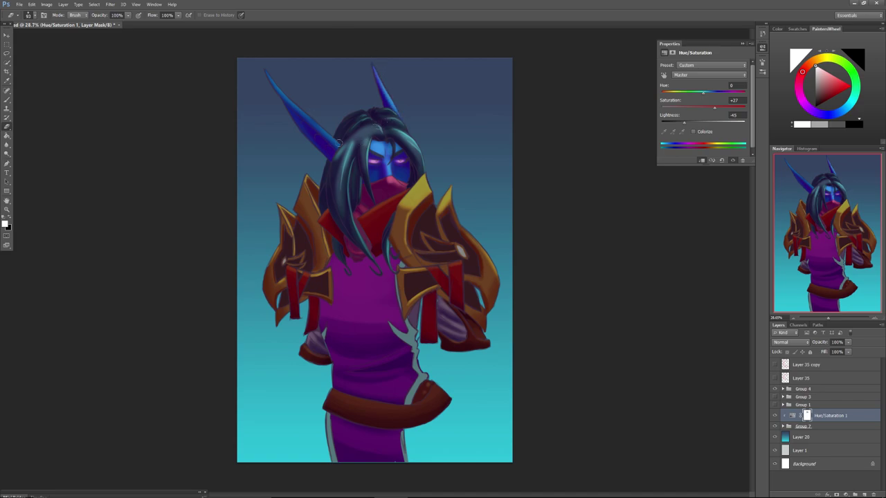
pyautogui.moveTo(274, 70); pyautogui.dragTo(266, 62)
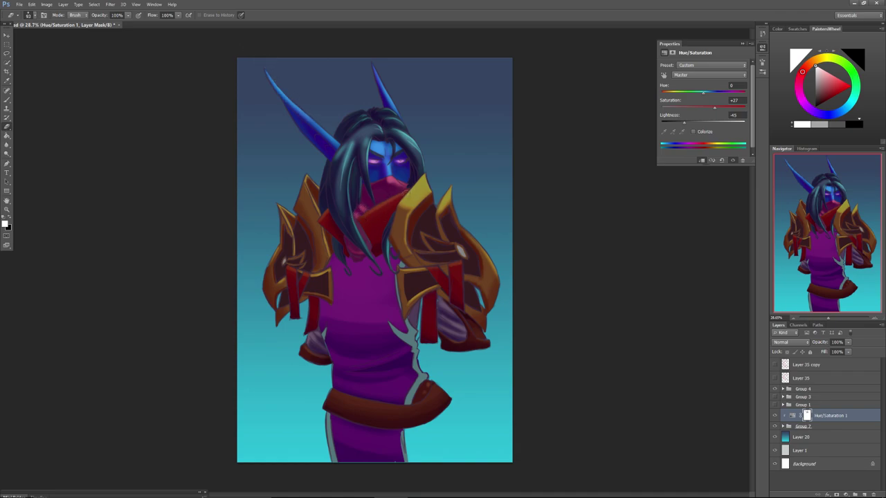
pyautogui.moveTo(375, 211); pyautogui.dragTo(360, 220)
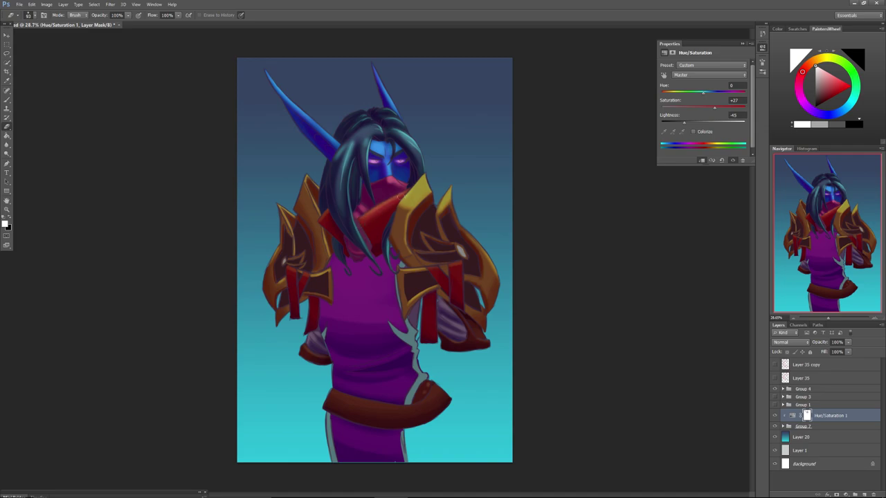
# Enlarge the soft eraser to 133 px and erase the adjustment's mask over the red collar and face scarf.
pyautogui.rightClick(379, 218)
pyautogui.moveTo(417, 234); pyautogui.dragTo(421, 234)
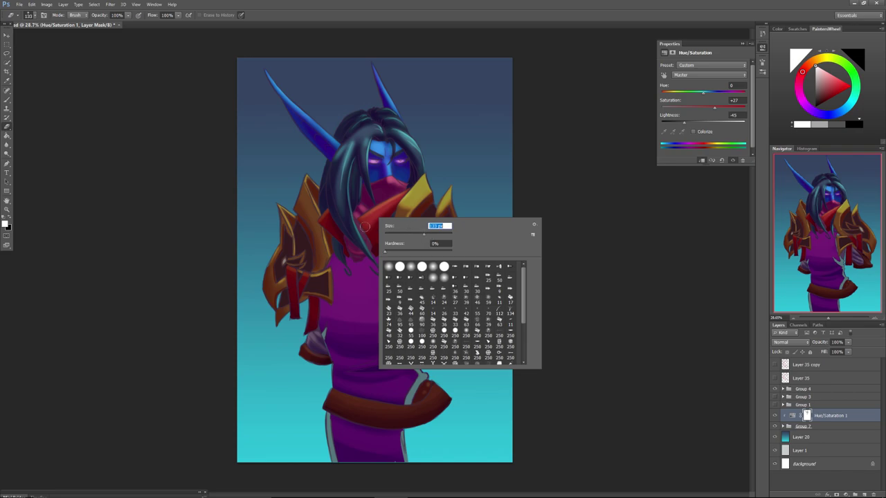
pyautogui.click(369, 231)
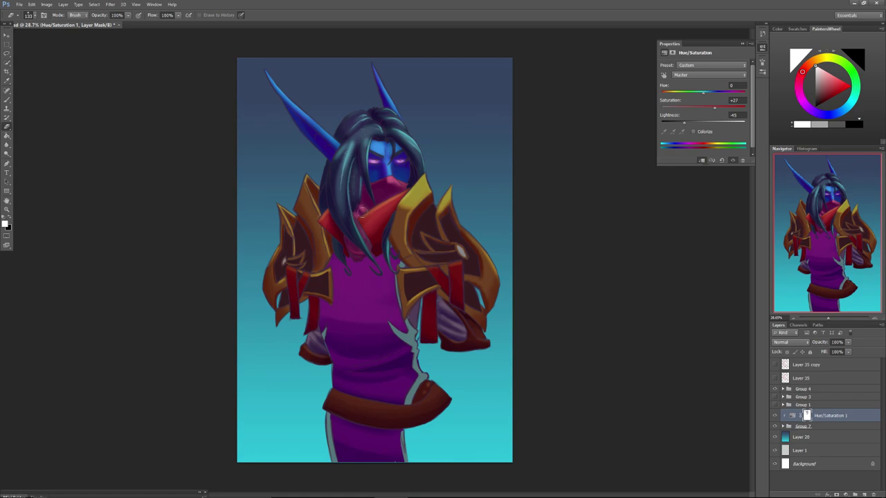
pyautogui.moveTo(351, 247); pyautogui.dragTo(365, 238)
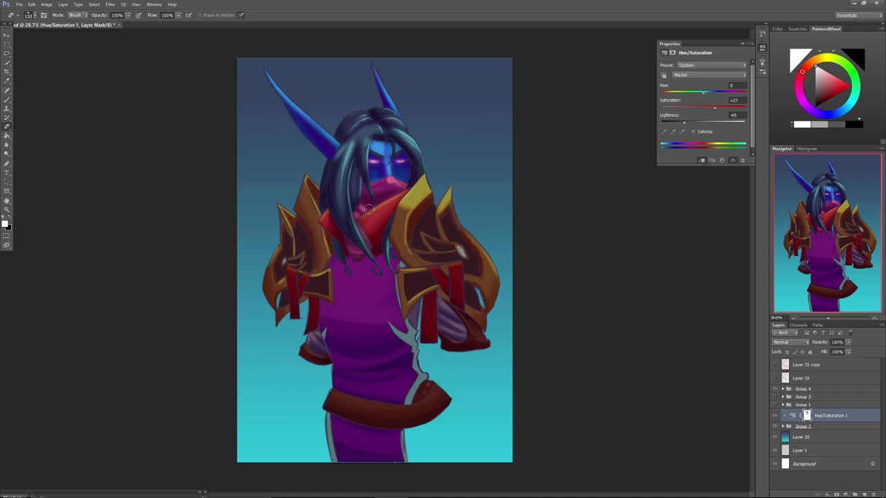
# Erase the mask along the golden tips and outer edges of both pauldrons, reducing the eraser to 48 px for the left one.
pyautogui.moveTo(417, 191)
pyautogui.mouseDown()
pyautogui.moveTo(403, 203)
pyautogui.moveTo(445, 192)
pyautogui.moveTo(441, 208)
pyautogui.moveTo(446, 198)
pyautogui.mouseUp()
pyautogui.moveTo(502, 278)
pyautogui.mouseDown()
pyautogui.moveTo(465, 209)
pyautogui.moveTo(506, 273)
pyautogui.moveTo(475, 225)
pyautogui.mouseUp()
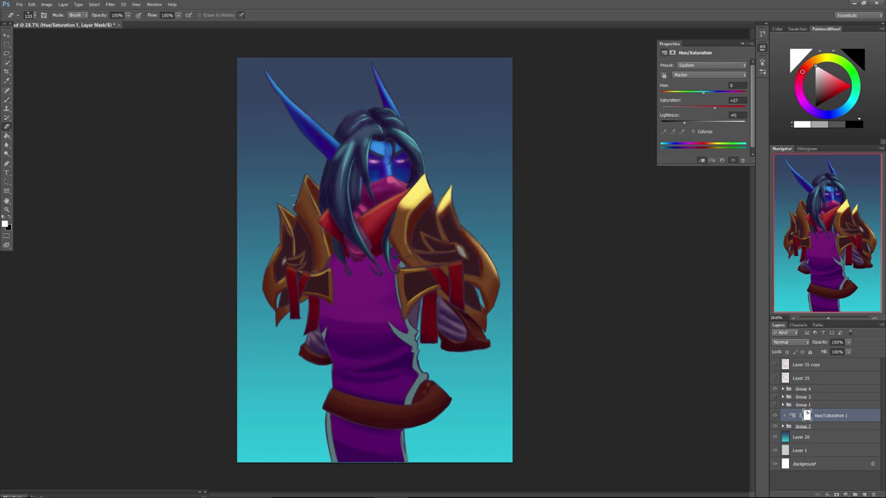
pyautogui.moveTo(307, 181); pyautogui.dragTo(306, 182)
pyautogui.rightClick(302, 168)
pyautogui.moveTo(324, 187); pyautogui.dragTo(320, 188)
pyautogui.click(293, 176)
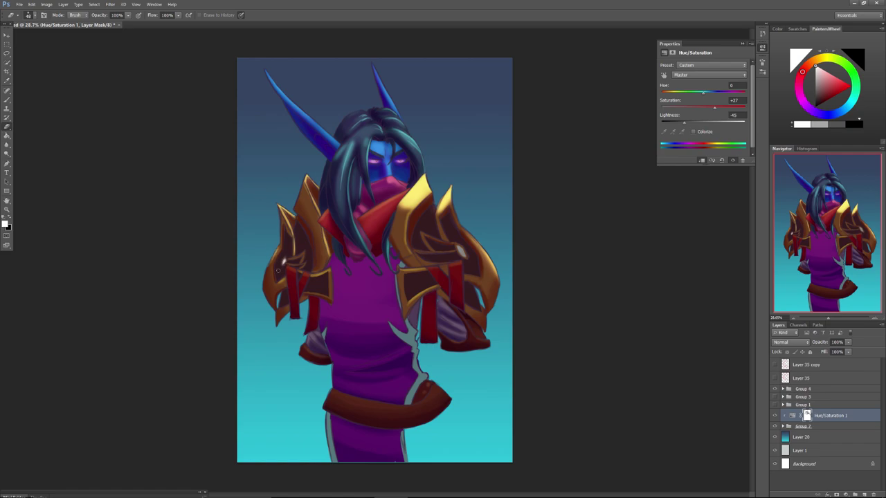
# Resize the eraser and erase the mask over the white gem on the right pauldron.
pyautogui.rightClick(459, 250)
pyautogui.moveTo(481, 265); pyautogui.dragTo(462, 253)
pyautogui.click(461, 250)
# Erase the mask over the red straps below the right pauldron's gem with a 78 px eraser, then enlarge it to 100 px.
pyautogui.rightClick(431, 271)
pyautogui.moveTo(458, 291); pyautogui.dragTo(460, 292)
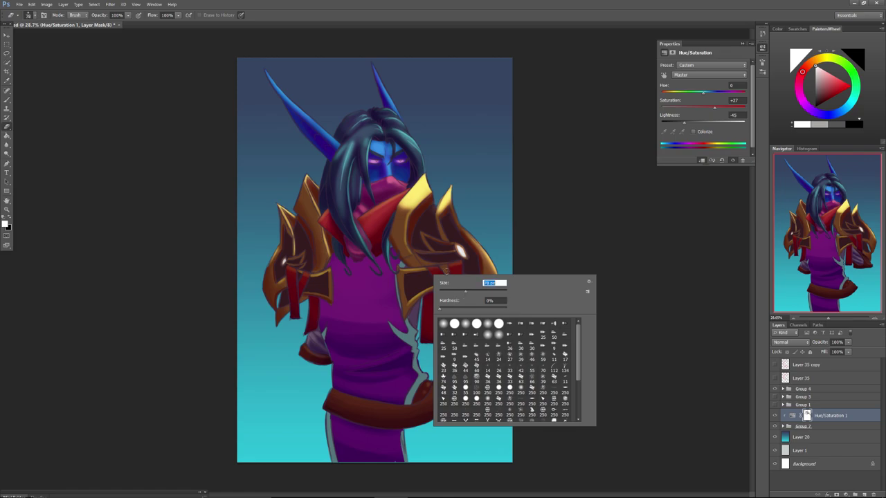
pyautogui.click(453, 269)
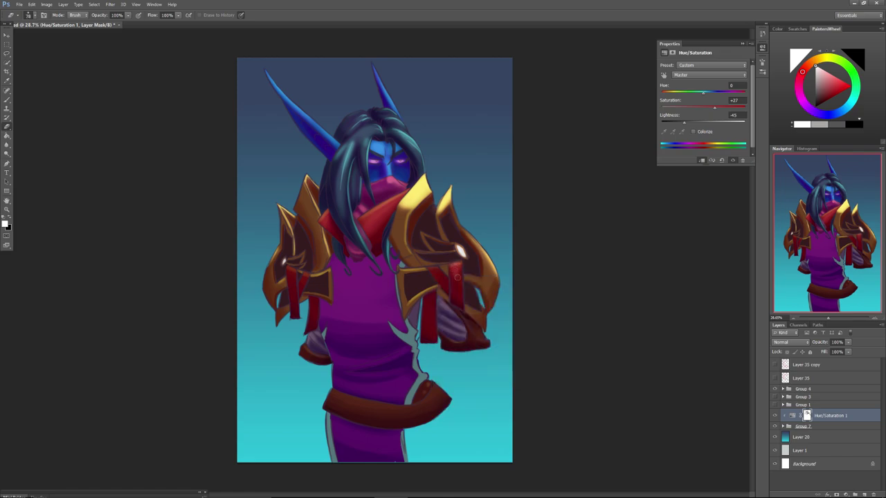
pyautogui.rightClick(451, 273)
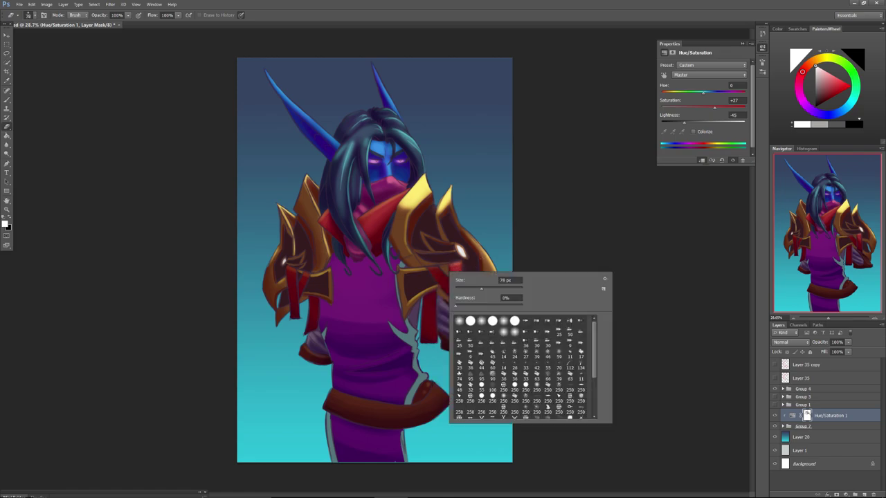
pyautogui.moveTo(483, 291); pyautogui.dragTo(491, 293)
pyautogui.press('Return')
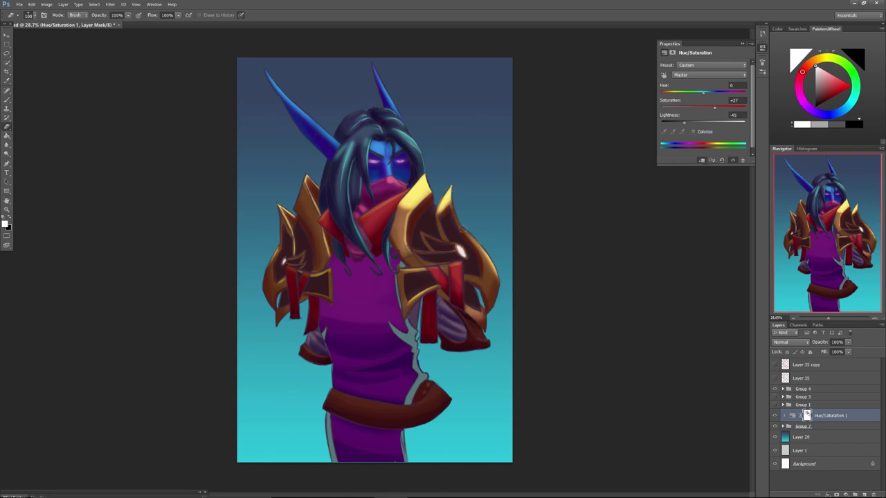
# Switch the eraser to a textured 250 px brush tip, resize it, and erase the mask over the left pauldron's upper plates.
pyautogui.moveTo(298, 188)
pyautogui.mouseDown()
pyautogui.moveTo(295, 211)
pyautogui.moveTo(300, 199)
pyautogui.mouseUp()
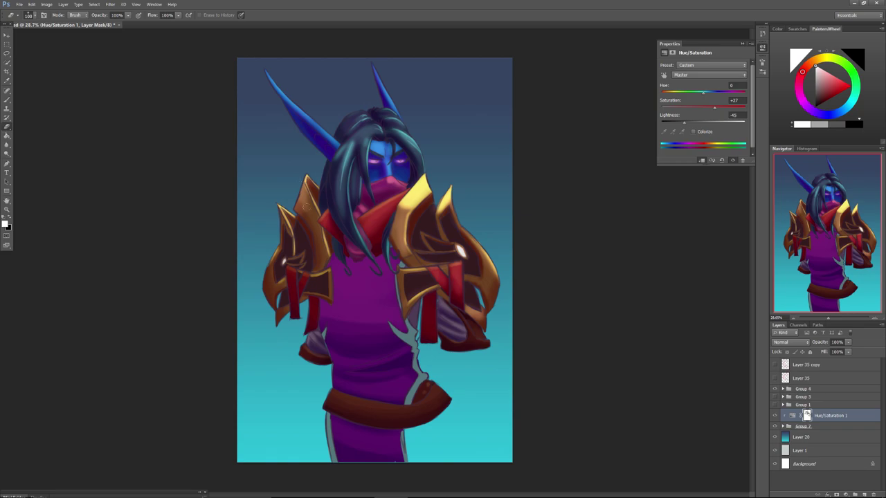
pyautogui.rightClick(309, 198)
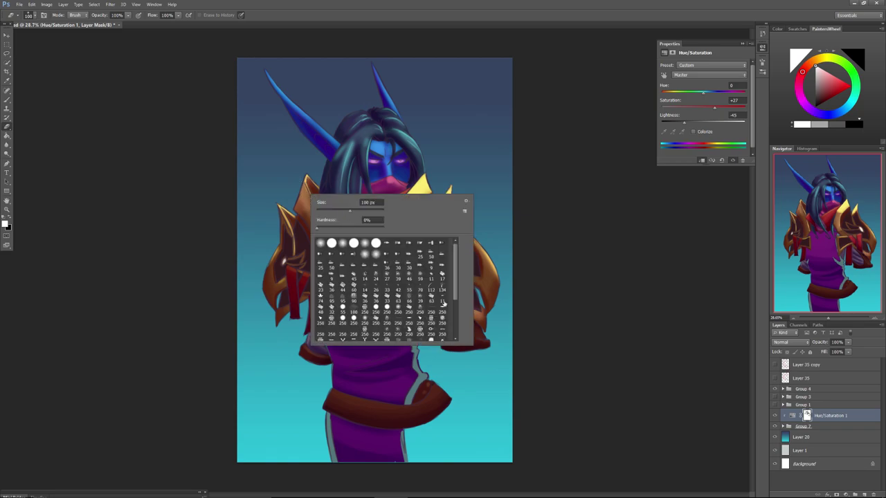
pyautogui.moveTo(456, 292); pyautogui.dragTo(457, 325)
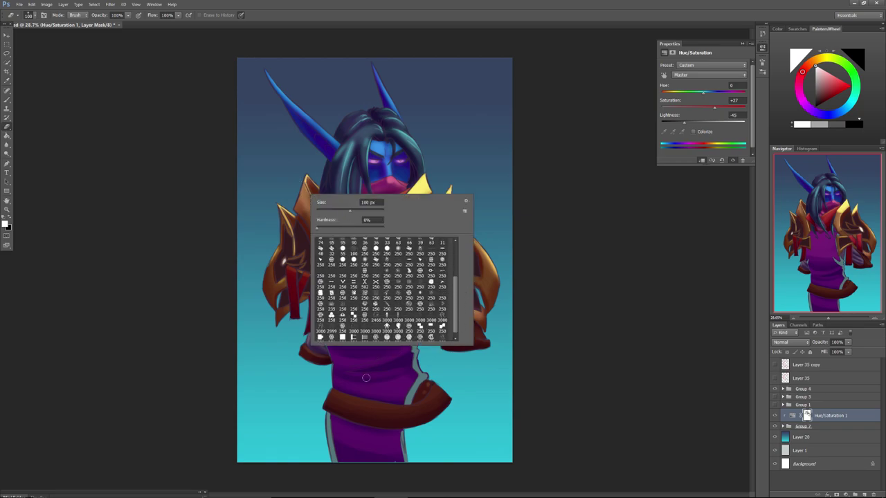
pyautogui.click(364, 310)
pyautogui.click(351, 210)
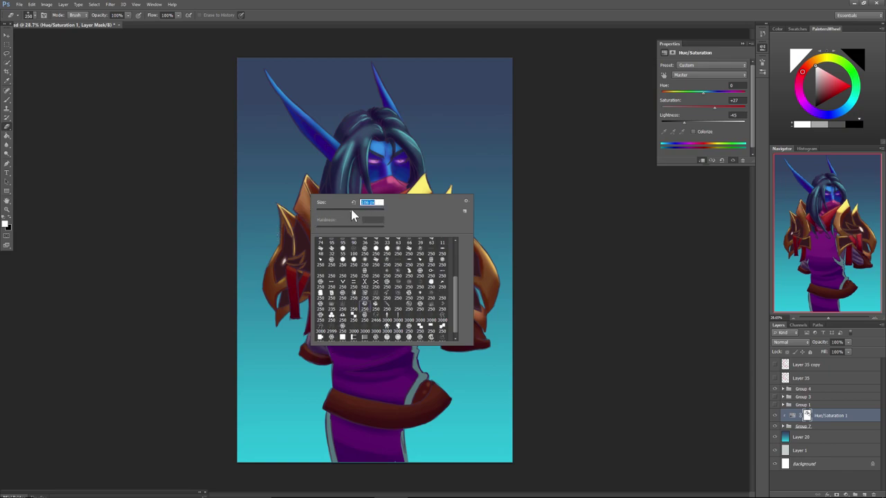
pyautogui.click(301, 191)
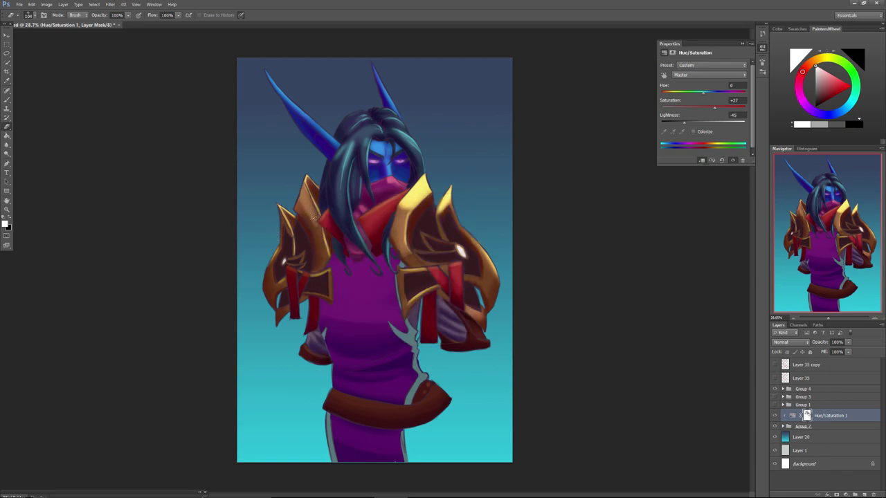
pyautogui.rightClick(309, 200)
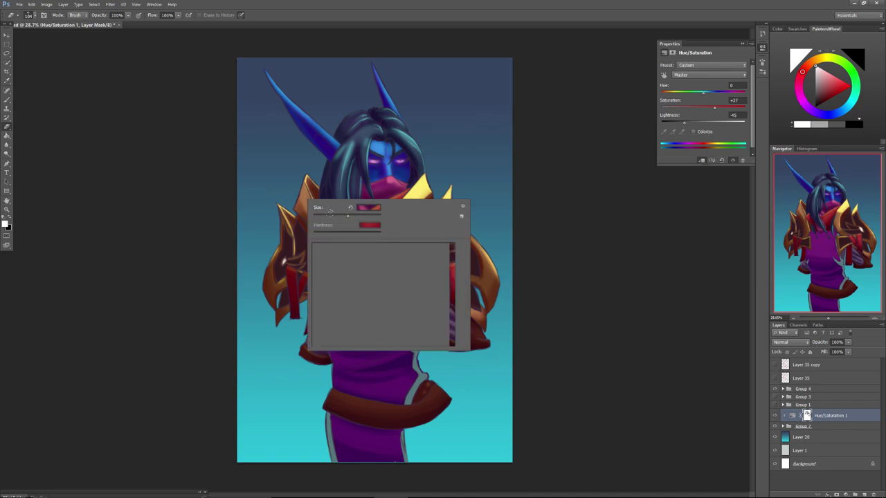
pyautogui.click(295, 205)
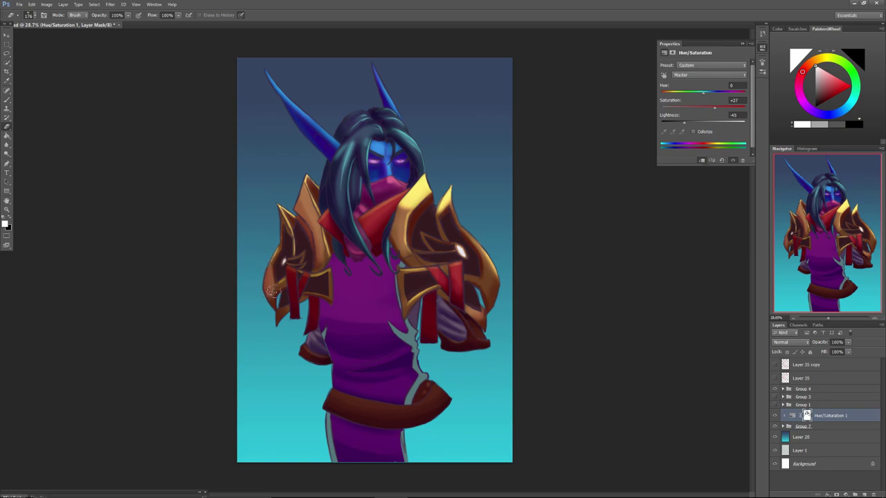
# Adjust the textured eraser's size and erase the mask over the left pauldron's lower plates and red straps.
pyautogui.rightClick(273, 291)
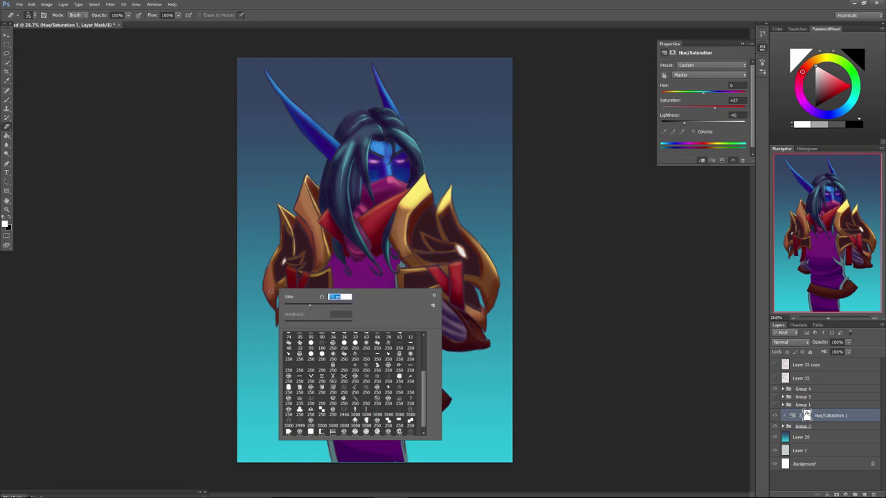
pyautogui.press('Return')
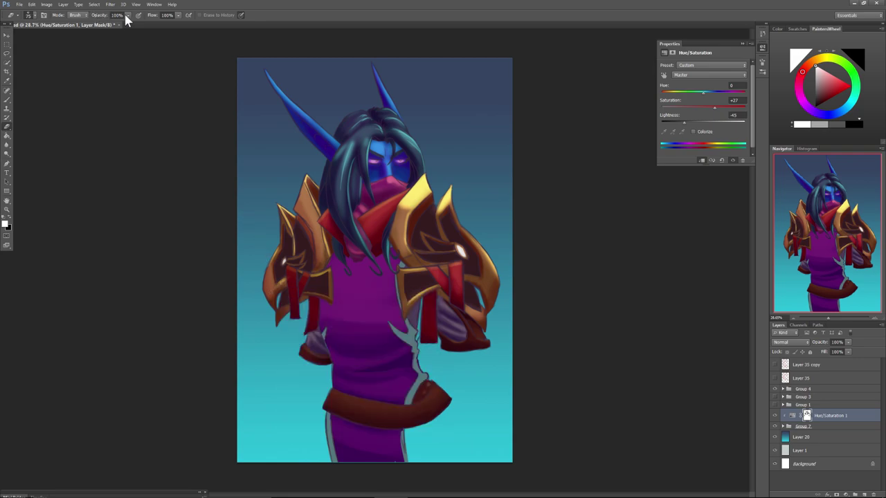
pyautogui.rightClick(292, 273)
pyautogui.moveTo(323, 289); pyautogui.dragTo(329, 292)
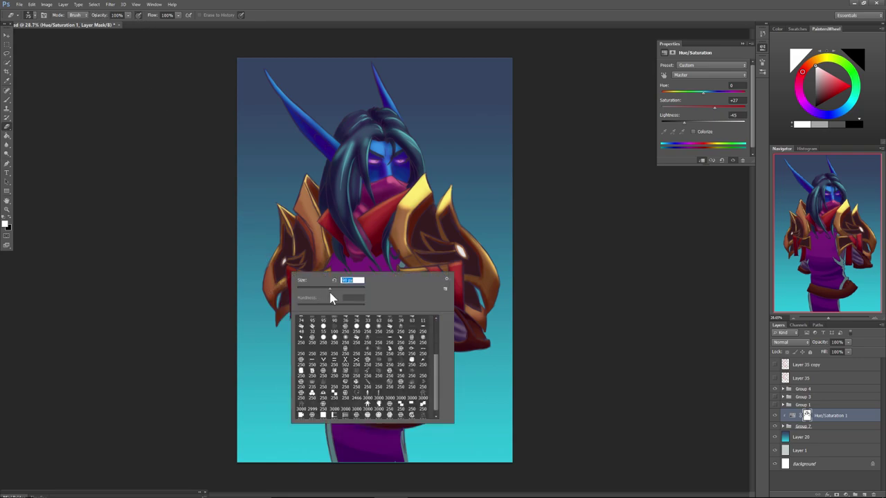
pyautogui.click(287, 274)
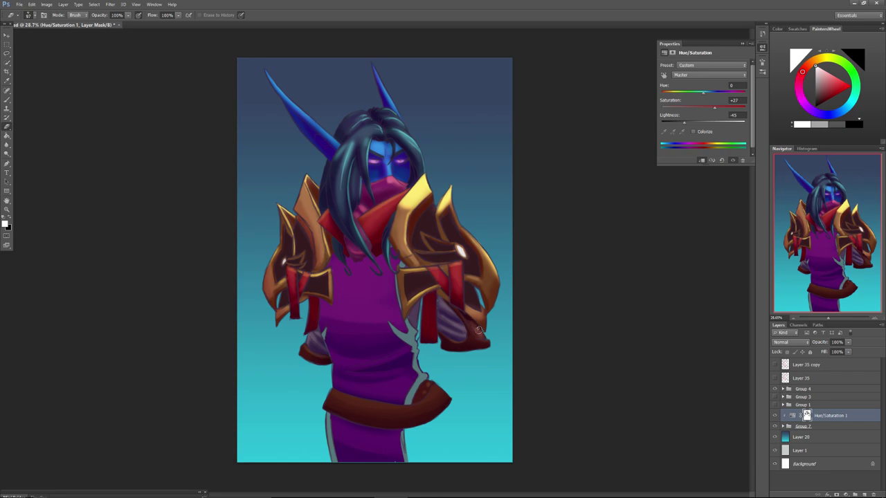
# Erase the mask over the right forearm's brown cuff, the striped sleeves and the hanging red straps.
pyautogui.moveTo(460, 316)
pyautogui.mouseDown()
pyautogui.moveTo(487, 340)
pyautogui.moveTo(472, 322)
pyautogui.moveTo(479, 334)
pyautogui.mouseUp()
pyautogui.moveTo(461, 329)
pyautogui.mouseDown()
pyautogui.moveTo(449, 330)
pyautogui.moveTo(444, 318)
pyautogui.moveTo(463, 330)
pyautogui.moveTo(448, 307)
pyautogui.moveTo(458, 334)
pyautogui.moveTo(480, 315)
pyautogui.mouseUp()
pyautogui.rightClick(429, 297)
pyautogui.click(426, 309)
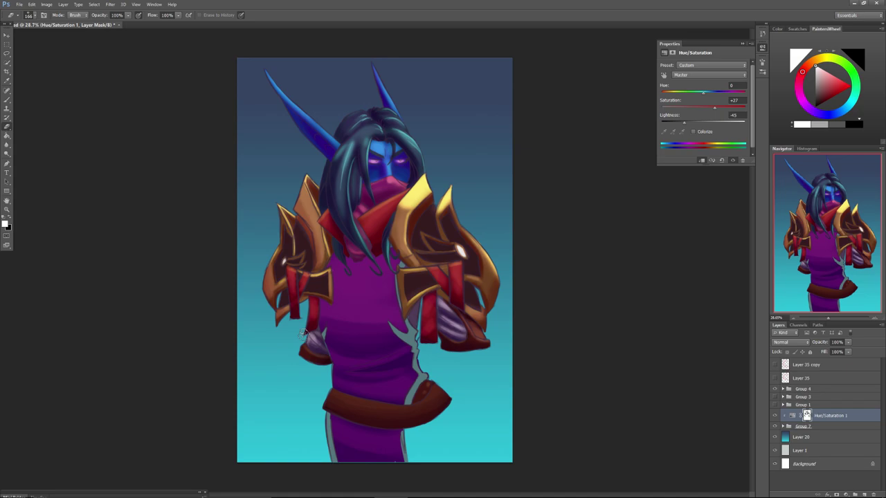
# Set the eraser to 250 px and erase the mask across the upper chest of the purple robe.
pyautogui.rightClick(372, 305)
pyautogui.click(493, 394)
pyautogui.click(341, 270)
pyautogui.moveTo(339, 268)
pyautogui.mouseDown()
pyautogui.moveTo(353, 285)
pyautogui.moveTo(372, 270)
pyautogui.moveTo(381, 293)
pyautogui.moveTo(361, 296)
pyautogui.moveTo(382, 282)
pyautogui.moveTo(391, 314)
pyautogui.moveTo(372, 299)
pyautogui.moveTo(338, 297)
pyautogui.moveTo(382, 313)
pyautogui.moveTo(369, 320)
pyautogui.moveTo(338, 264)
pyautogui.moveTo(341, 311)
pyautogui.moveTo(353, 318)
pyautogui.moveTo(359, 268)
pyautogui.moveTo(359, 277)
pyautogui.moveTo(377, 275)
pyautogui.moveTo(347, 282)
pyautogui.moveTo(357, 293)
pyautogui.moveTo(384, 271)
pyautogui.moveTo(374, 292)
pyautogui.mouseUp()
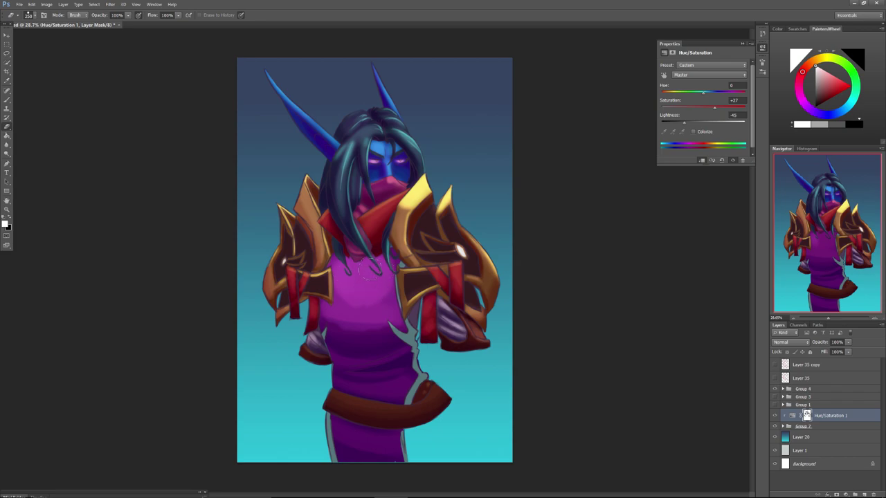
# Reduce the eraser to 87 px and erase the mask along the robe's waist folds and silver side trim.
pyautogui.rightClick(386, 351)
pyautogui.click(421, 364)
pyautogui.click(402, 342)
pyautogui.moveTo(393, 356)
pyautogui.mouseDown()
pyautogui.moveTo(328, 360)
pyautogui.moveTo(408, 348)
pyautogui.moveTo(366, 369)
pyautogui.moveTo(404, 372)
pyautogui.moveTo(338, 372)
pyautogui.moveTo(405, 369)
pyautogui.moveTo(412, 379)
pyautogui.moveTo(372, 386)
pyautogui.moveTo(337, 377)
pyautogui.moveTo(393, 384)
pyautogui.moveTo(350, 388)
pyautogui.moveTo(377, 384)
pyautogui.moveTo(378, 394)
pyautogui.moveTo(405, 388)
pyautogui.mouseUp()
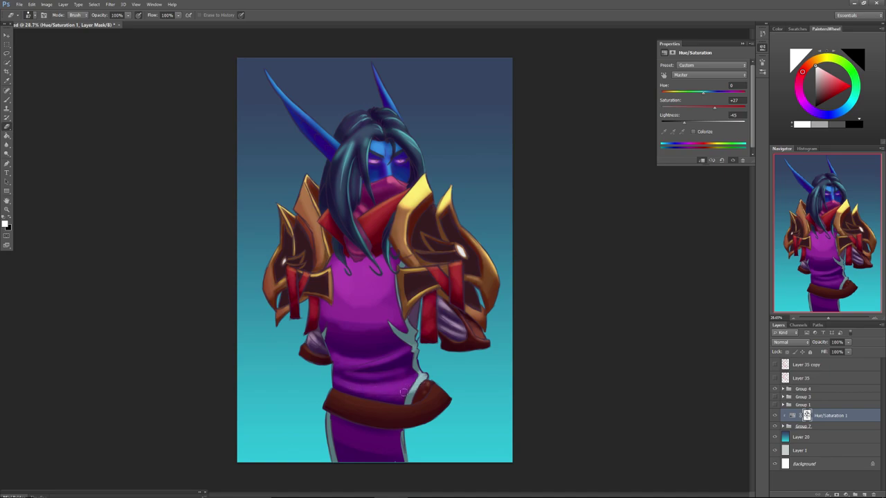
pyautogui.moveTo(396, 302); pyautogui.dragTo(393, 305)
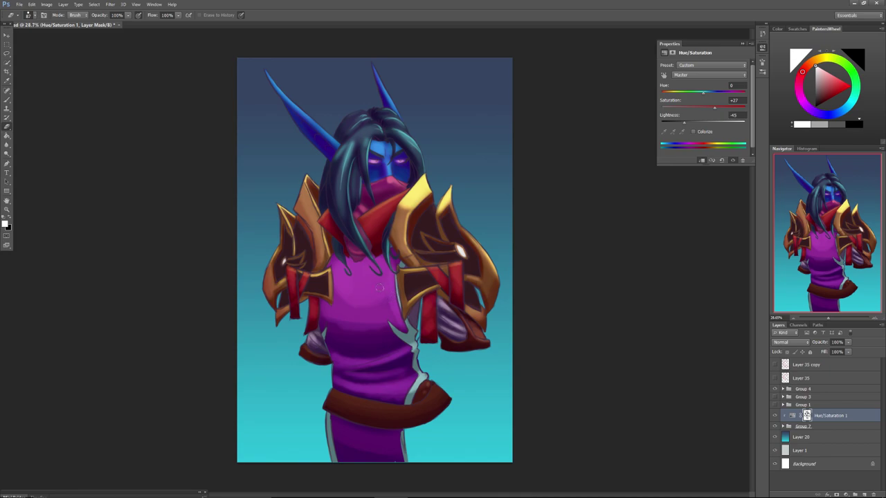
# Set the eraser to 143 px and erase more of the mask over the chest to even out its light.
pyautogui.rightClick(380, 310)
pyautogui.click(424, 323)
pyautogui.moveTo(379, 304)
pyautogui.mouseDown()
pyautogui.moveTo(395, 318)
pyautogui.moveTo(375, 282)
pyautogui.moveTo(367, 305)
pyautogui.moveTo(391, 309)
pyautogui.mouseUp()
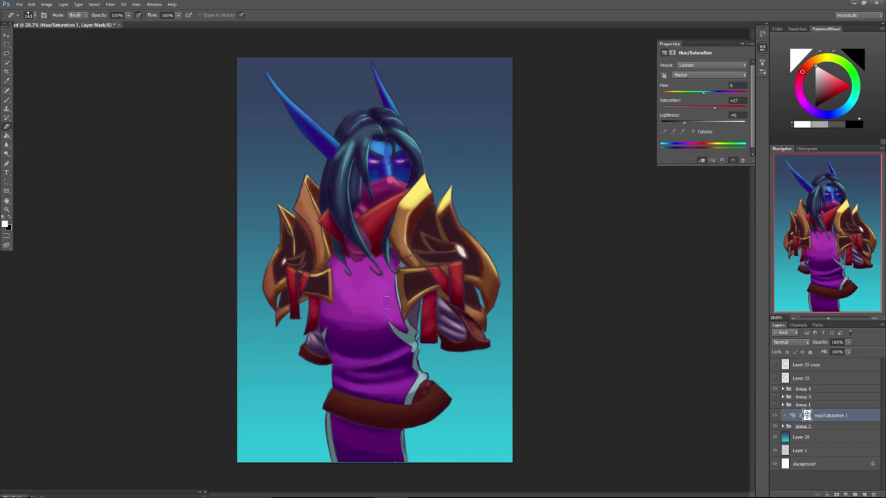
pyautogui.moveTo(340, 277)
pyautogui.mouseDown()
pyautogui.moveTo(339, 299)
pyautogui.moveTo(371, 306)
pyautogui.mouseUp()
# Set the eraser to 174 px and erase the mask across the robe's midsection below the chest.
pyautogui.rightClick(346, 326)
pyautogui.moveTo(393, 339); pyautogui.dragTo(398, 338)
pyautogui.press('Return')
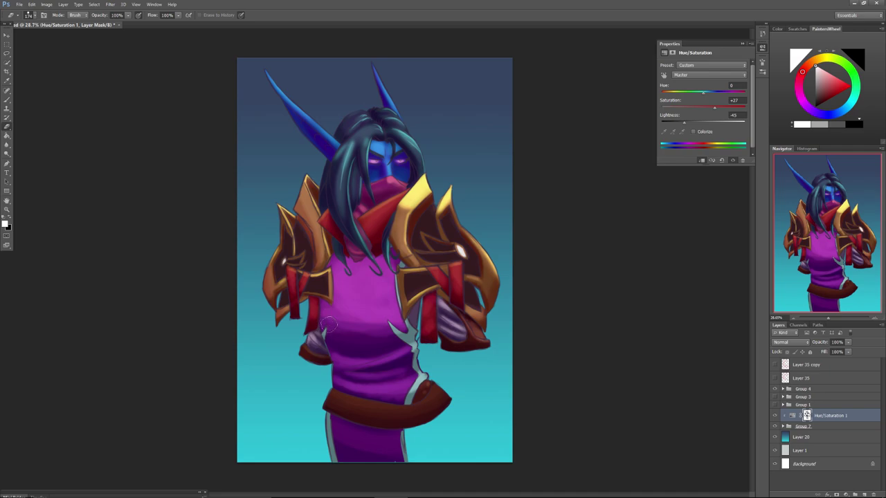
pyautogui.moveTo(386, 323); pyautogui.dragTo(336, 337)
# Erase the mask over the brown belt, the robe below it and the inner panels of the pauldrons.
pyautogui.moveTo(426, 401)
pyautogui.mouseDown()
pyautogui.moveTo(373, 410)
pyautogui.moveTo(399, 411)
pyautogui.moveTo(339, 397)
pyautogui.mouseUp()
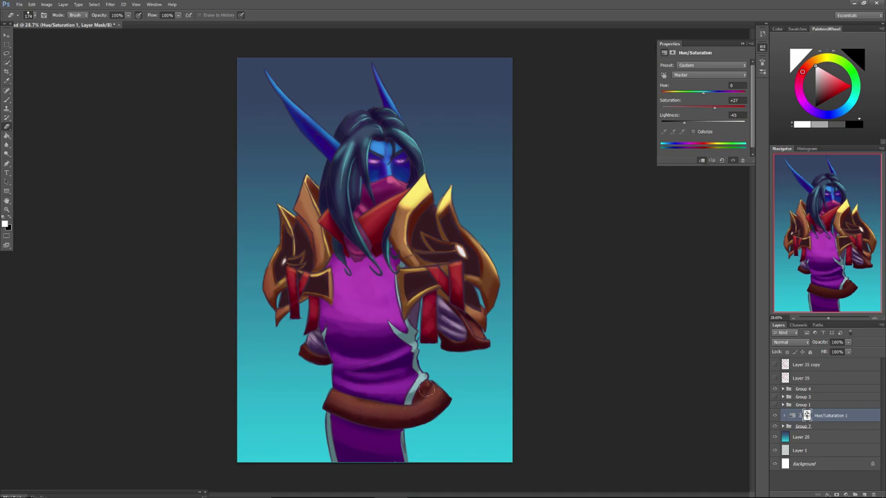
pyautogui.moveTo(422, 393)
pyautogui.mouseDown()
pyautogui.moveTo(416, 399)
pyautogui.moveTo(431, 392)
pyautogui.mouseUp()
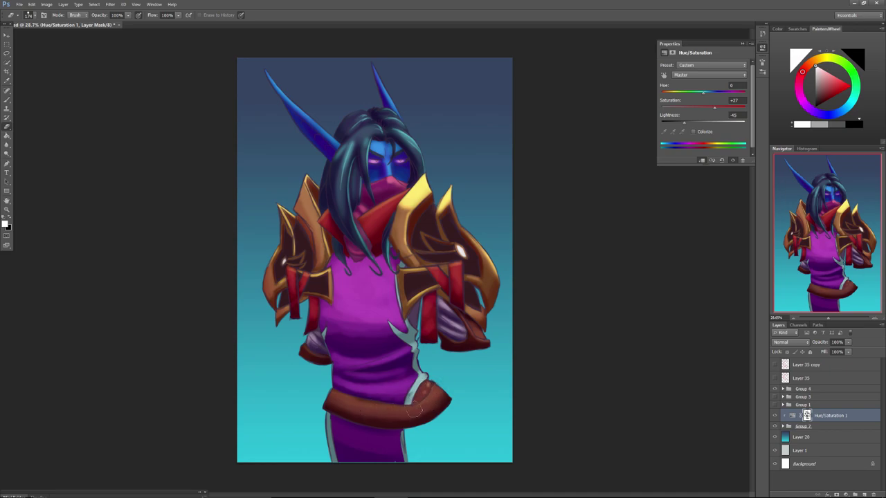
pyautogui.moveTo(400, 447)
pyautogui.mouseDown()
pyautogui.moveTo(330, 430)
pyautogui.moveTo(384, 441)
pyautogui.moveTo(348, 440)
pyautogui.mouseUp()
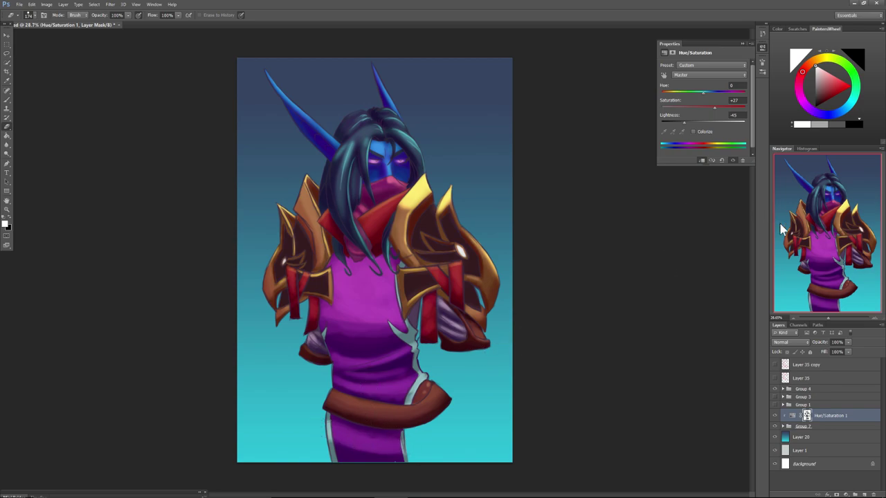
pyautogui.moveTo(335, 426)
pyautogui.mouseDown()
pyautogui.moveTo(415, 455)
pyautogui.moveTo(319, 432)
pyautogui.moveTo(402, 457)
pyautogui.moveTo(349, 432)
pyautogui.mouseUp()
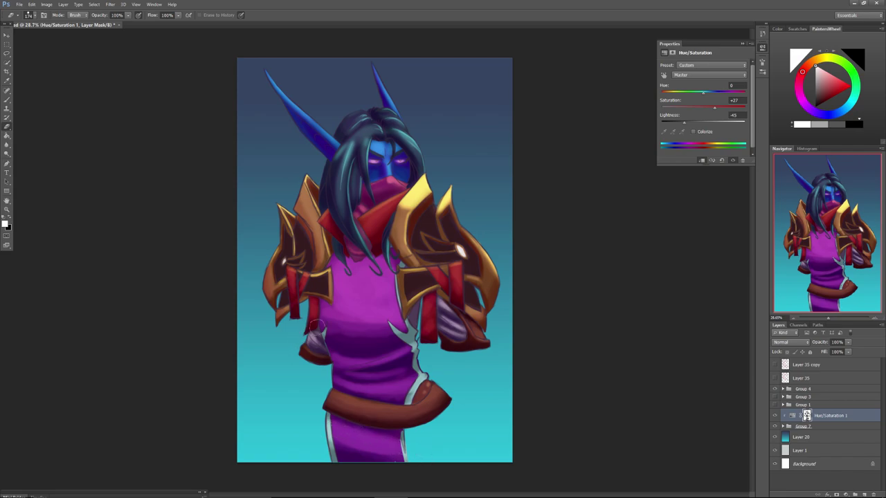
pyautogui.moveTo(419, 212)
pyautogui.mouseDown()
pyautogui.moveTo(428, 198)
pyautogui.moveTo(426, 208)
pyautogui.mouseUp()
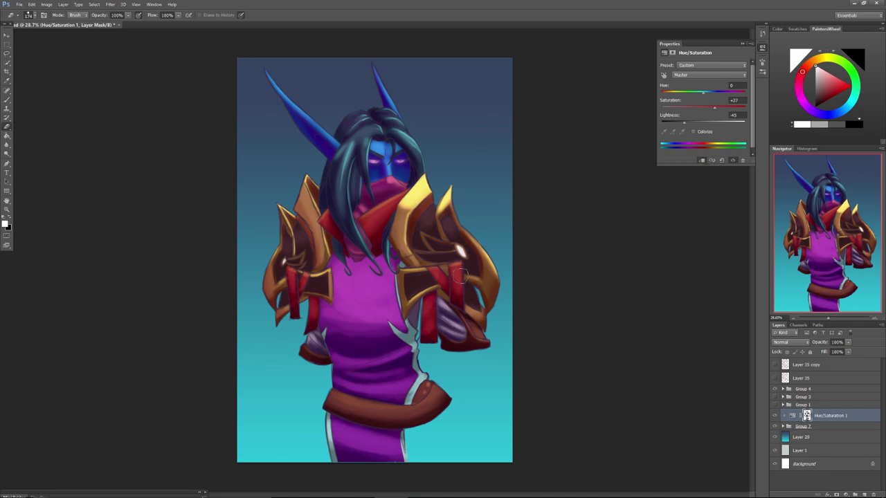
# Toggle the Hue/Saturation layer's visibility to compare the character with and without the shading.
pyautogui.click(775, 416)
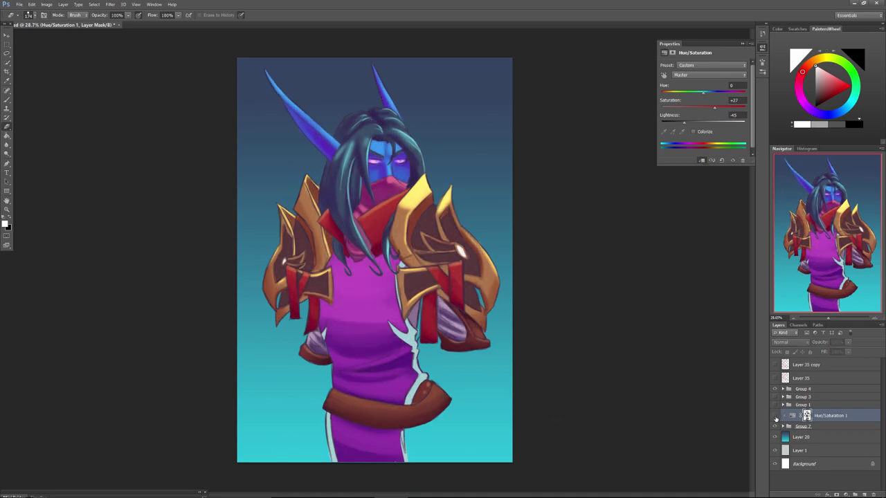
pyautogui.click(775, 416)
pyautogui.click(775, 416)
pyautogui.click(775, 416)
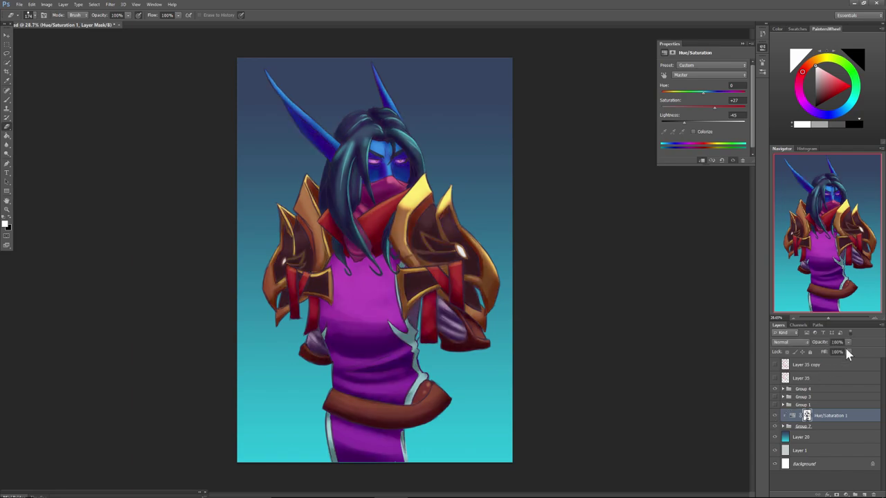
# Lower the Hue/Saturation layer's opacity to 74% and add a new empty layer above it.
pyautogui.moveTo(840, 353); pyautogui.dragTo(838, 355)
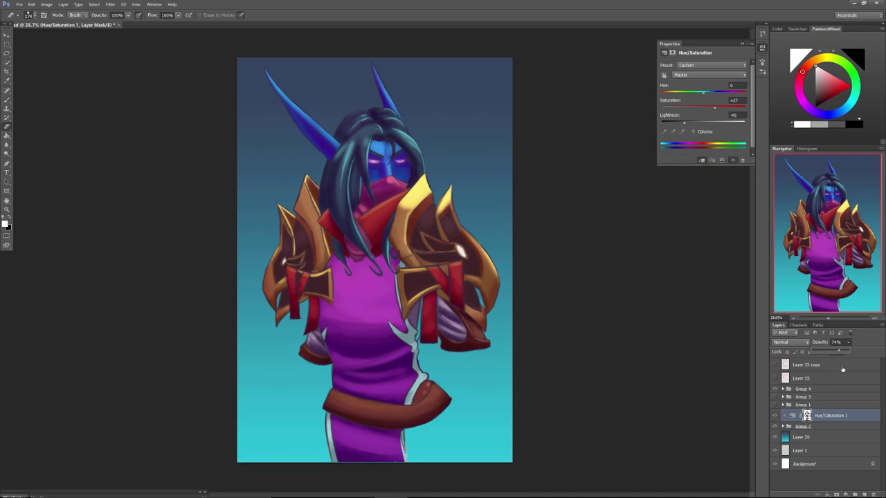
pyautogui.click(864, 494)
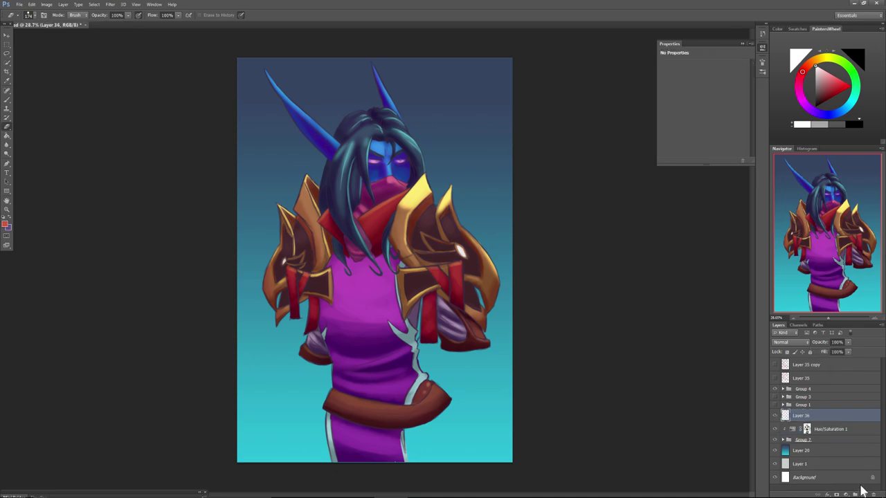
# Set the new empty layer's blending mode to Overlay and choose a near-white foreground color with a magenta hue.
pyautogui.click(782, 342)
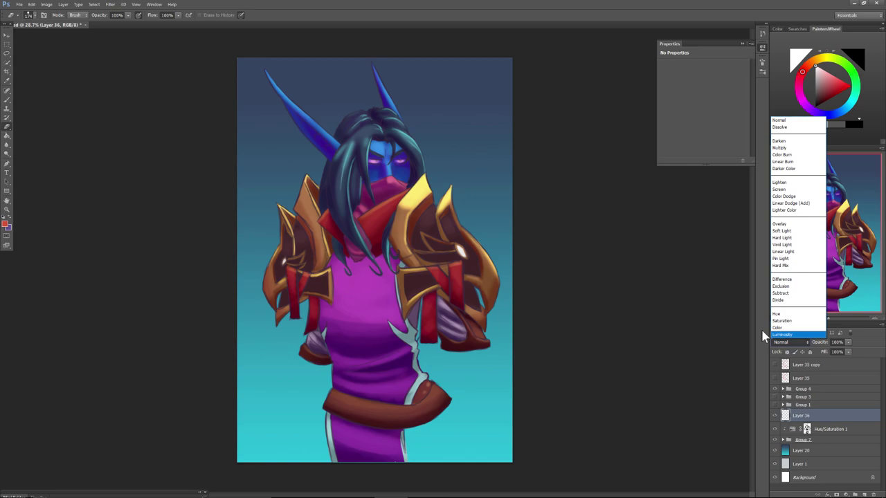
pyautogui.click(781, 224)
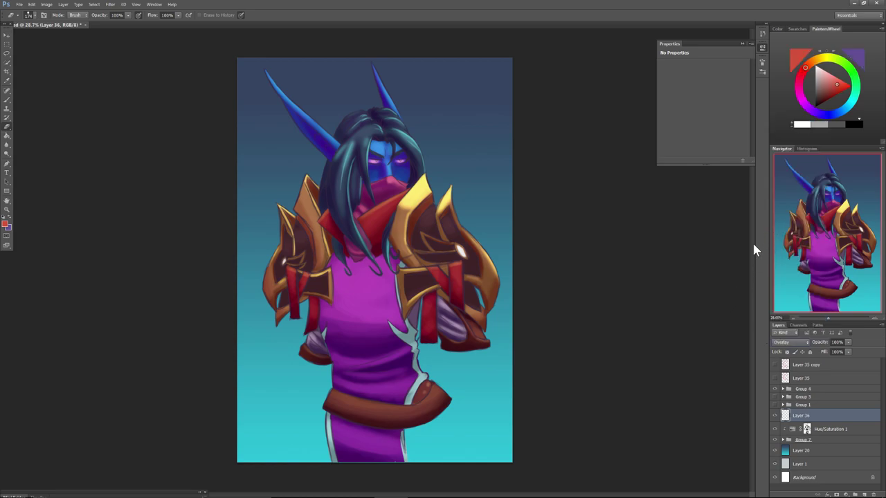
pyautogui.moveTo(837, 85); pyautogui.dragTo(823, 75)
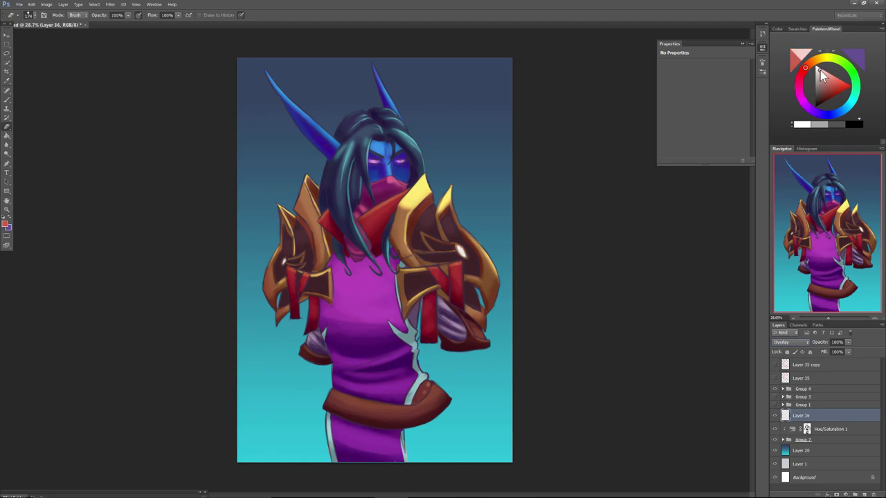
pyautogui.click(804, 104)
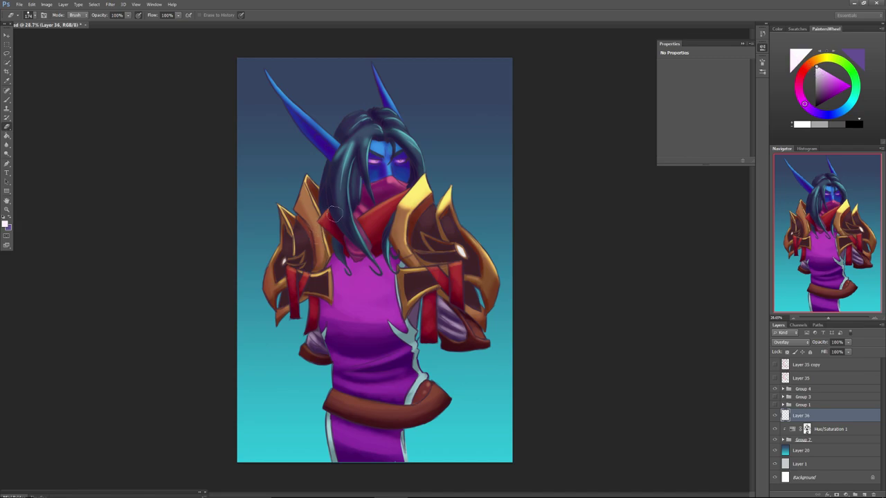
# Switch to the Brush with a round tip at 100% hardness and reduce its size for detail work around the head and ears.
pyautogui.click(7, 100)
pyautogui.rightClick(288, 350)
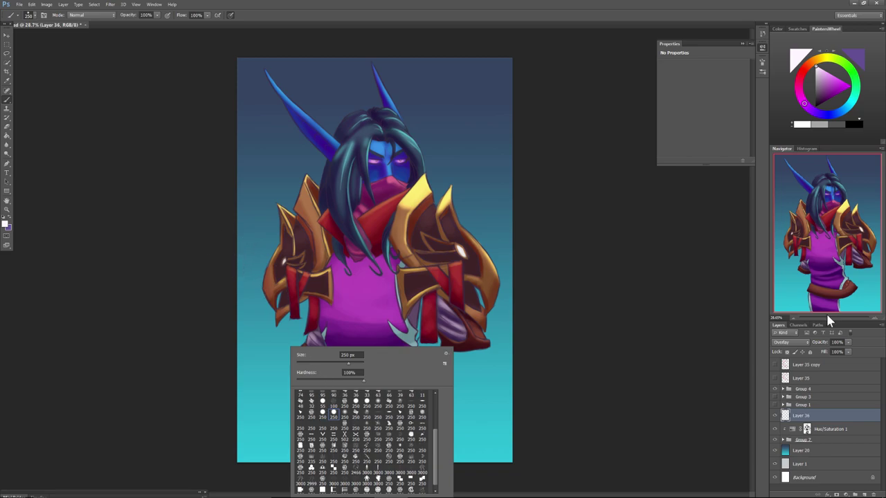
pyautogui.moveTo(827, 315); pyautogui.dragTo(832, 319)
pyautogui.moveTo(823, 227); pyautogui.dragTo(815, 190)
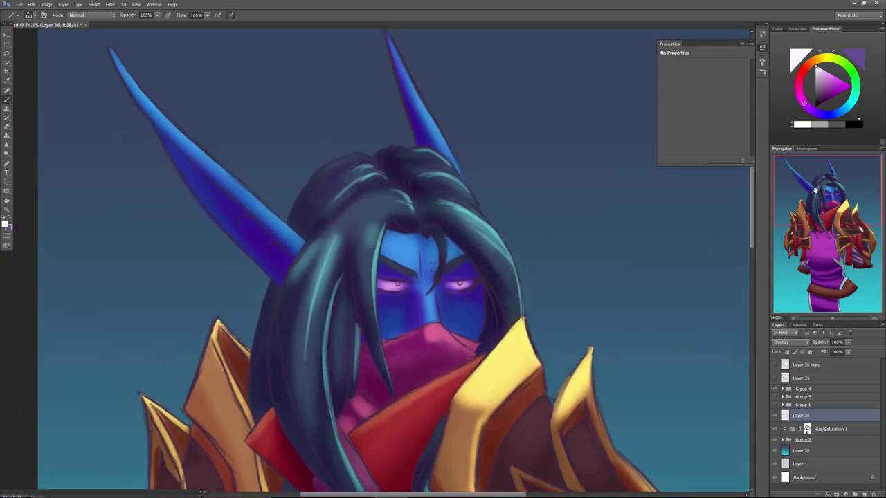
pyautogui.rightClick(275, 222)
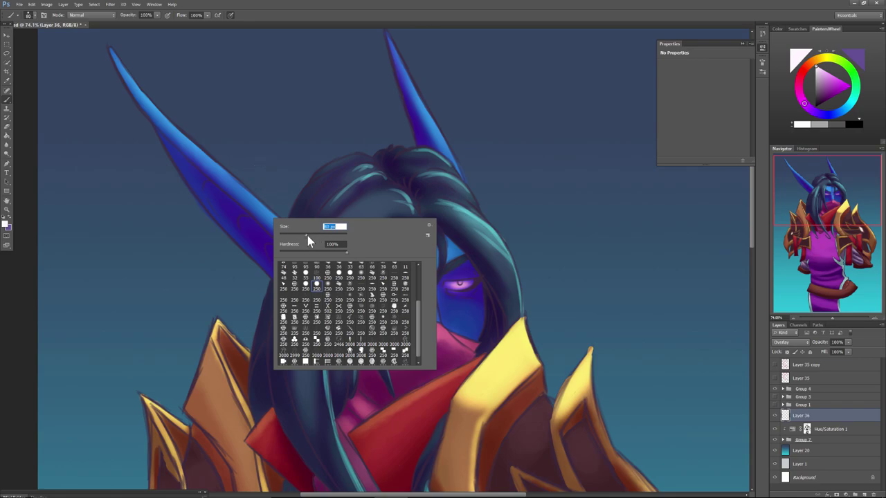
# Clip the Overlay paint layer, Layer 36, to the Hue/Saturation 1 layer beneath it.
pyautogui.click(272, 186)
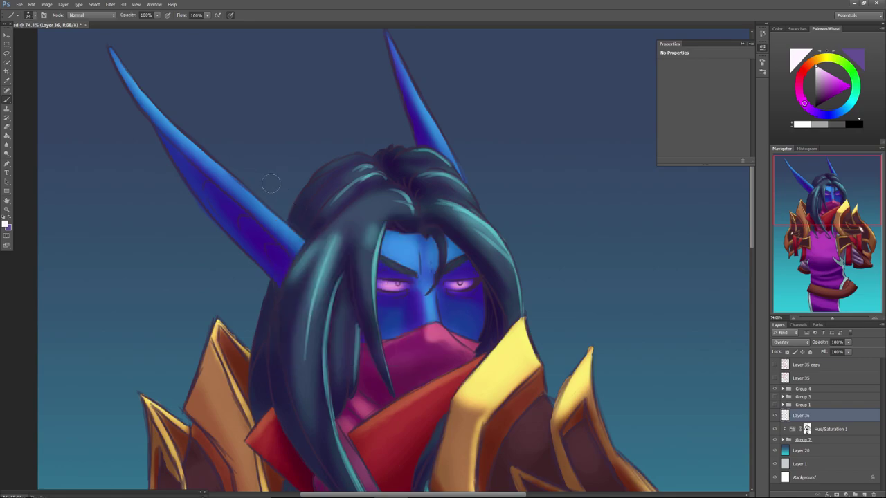
pyautogui.moveTo(298, 242); pyautogui.dragTo(226, 152)
pyautogui.keyDown('alt'); pyautogui.click(801, 421); pyautogui.keyUp('alt')
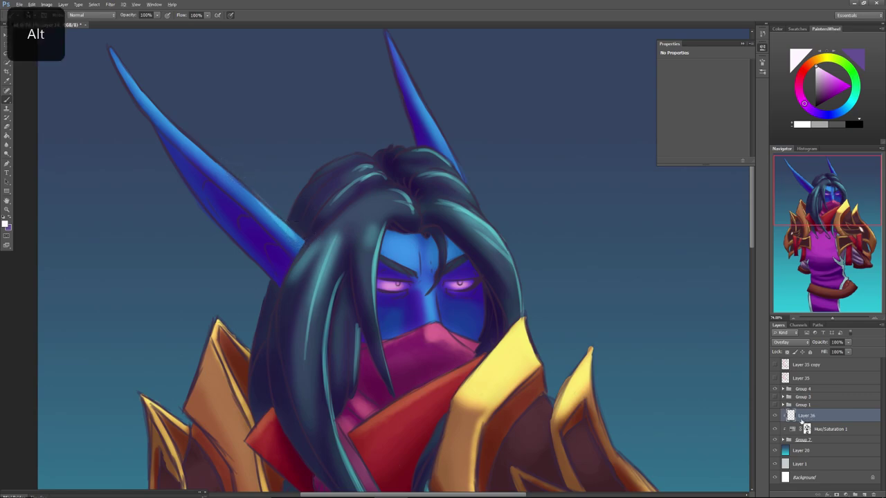
# Brush white highlights along the upper edge of the long ear on the picture's left, from the hair to the tip.
pyautogui.moveTo(300, 237); pyautogui.dragTo(191, 138)
pyautogui.moveTo(232, 179); pyautogui.dragTo(133, 86)
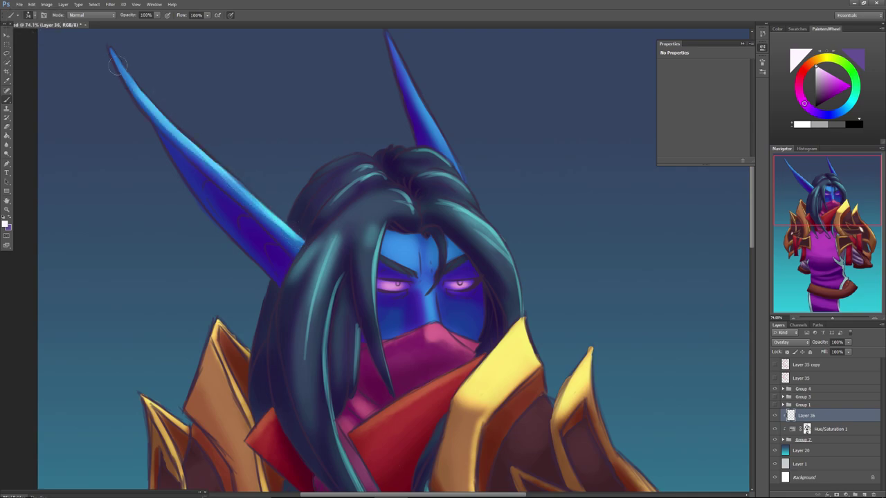
pyautogui.moveTo(167, 124); pyautogui.dragTo(116, 63)
pyautogui.moveTo(147, 90); pyautogui.dragTo(116, 62)
# Highlight the edge of the ear on the picture's right and brush a white glow over both eyes.
pyautogui.moveTo(462, 171); pyautogui.dragTo(411, 69)
pyautogui.moveTo(437, 142); pyautogui.dragTo(386, 47)
pyautogui.moveTo(428, 115); pyautogui.dragTo(384, 35)
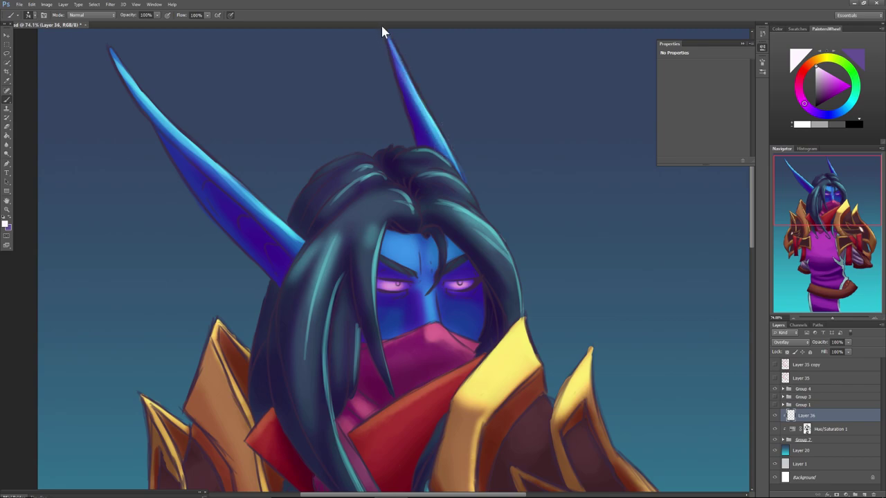
pyautogui.moveTo(392, 280)
pyautogui.mouseDown()
pyautogui.moveTo(397, 286)
pyautogui.moveTo(385, 289)
pyautogui.moveTo(387, 280)
pyautogui.moveTo(466, 285)
pyautogui.mouseUp()
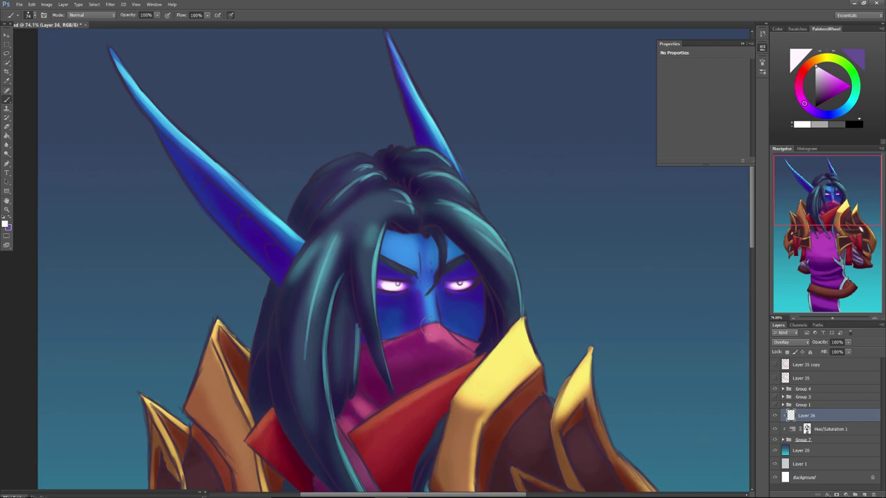
# Reduce the brush to 31 px and paint small highlights on the mask's upper folds and the nose.
pyautogui.rightClick(421, 328)
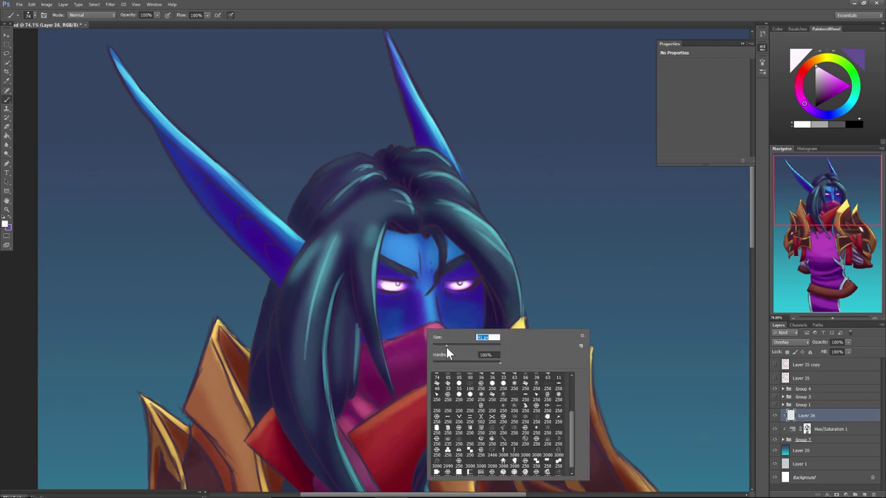
pyautogui.click(381, 347)
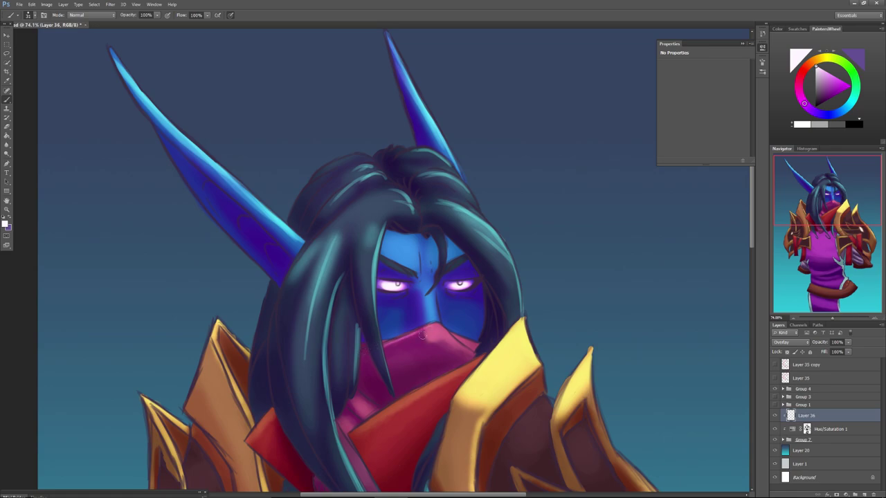
pyautogui.moveTo(451, 331); pyautogui.dragTo(477, 342)
pyautogui.moveTo(457, 338); pyautogui.dragTo(476, 349)
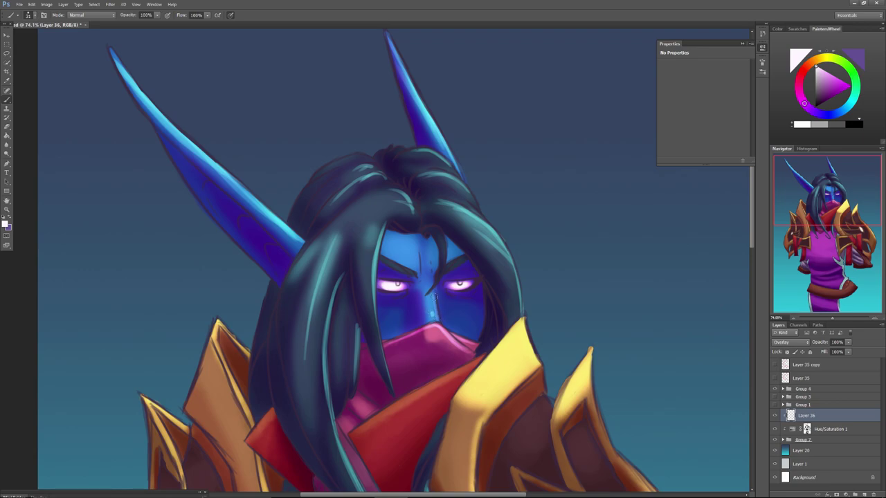
pyautogui.moveTo(430, 299); pyautogui.dragTo(429, 312)
# Switch to a soft 250-series brush tip with 0% hardness and brighten the forehead above the eyebrow.
pyautogui.rightClick(404, 251)
pyautogui.scroll(5, 545, 344)
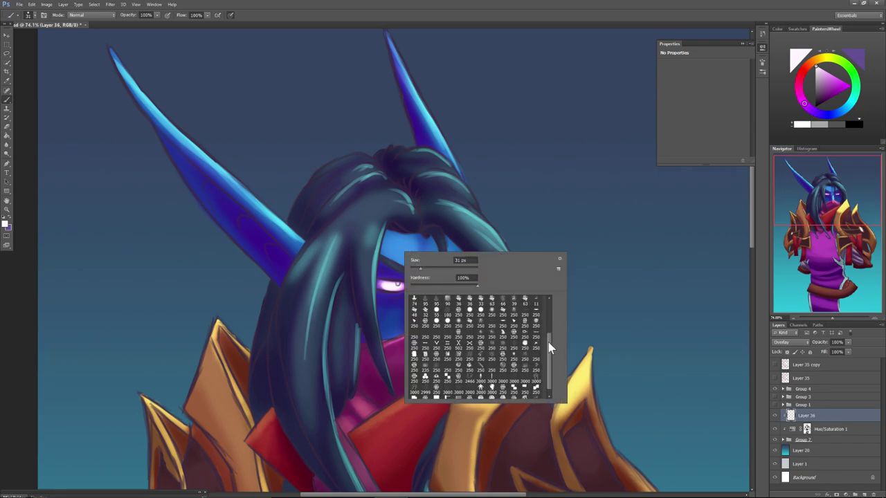
pyautogui.click(458, 373)
pyautogui.click(433, 268)
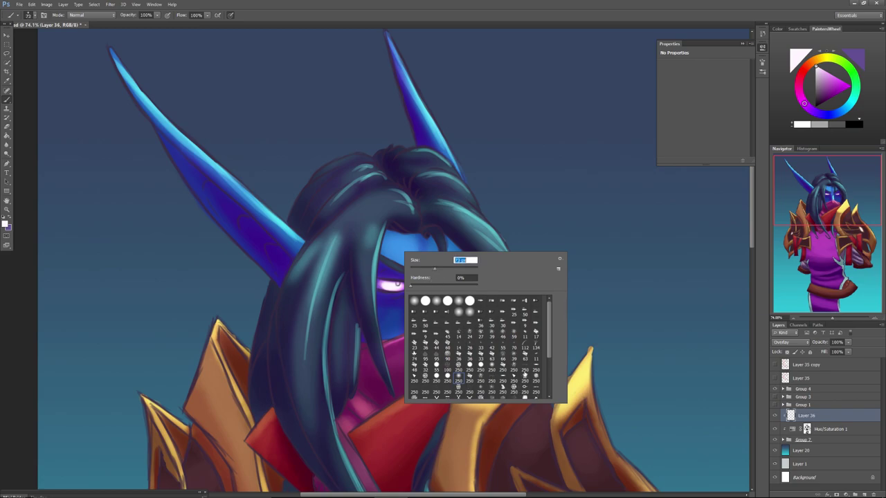
pyautogui.click(438, 268)
pyautogui.moveTo(394, 246); pyautogui.dragTo(405, 247)
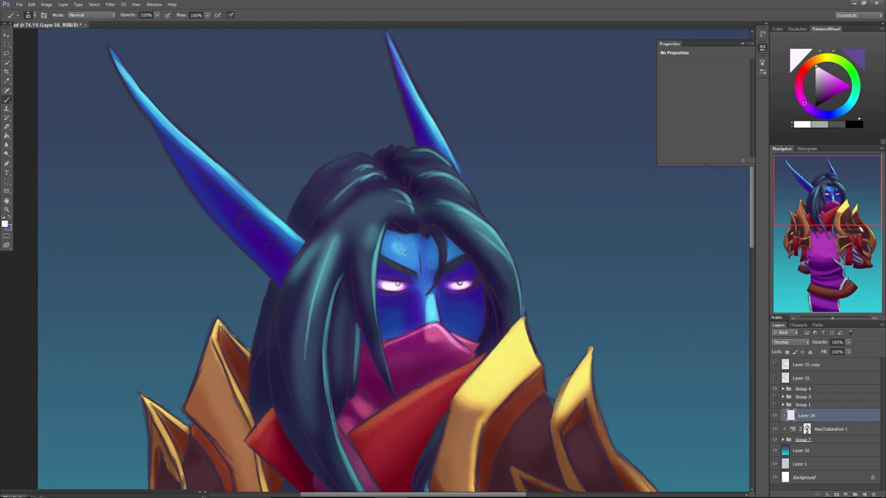
# Enlarge the brush to 112 px and softly brighten the left ear's edge and inner area and the eye.
pyautogui.rightClick(416, 267)
pyautogui.press('Return')
pyautogui.moveTo(234, 174); pyautogui.dragTo(249, 191)
pyautogui.moveTo(179, 122)
pyautogui.mouseDown()
pyautogui.moveTo(199, 145)
pyautogui.moveTo(120, 72)
pyautogui.moveTo(256, 194)
pyautogui.mouseUp()
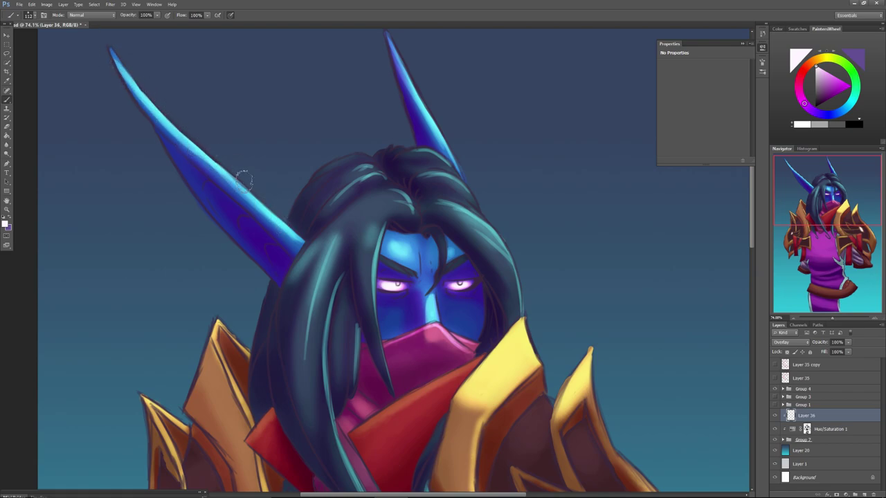
pyautogui.moveTo(238, 231)
pyautogui.mouseDown()
pyautogui.moveTo(215, 198)
pyautogui.moveTo(252, 220)
pyautogui.moveTo(249, 275)
pyautogui.moveTo(230, 217)
pyautogui.moveTo(267, 249)
pyautogui.moveTo(260, 233)
pyautogui.moveTo(247, 220)
pyautogui.moveTo(258, 250)
pyautogui.moveTo(285, 260)
pyautogui.mouseUp()
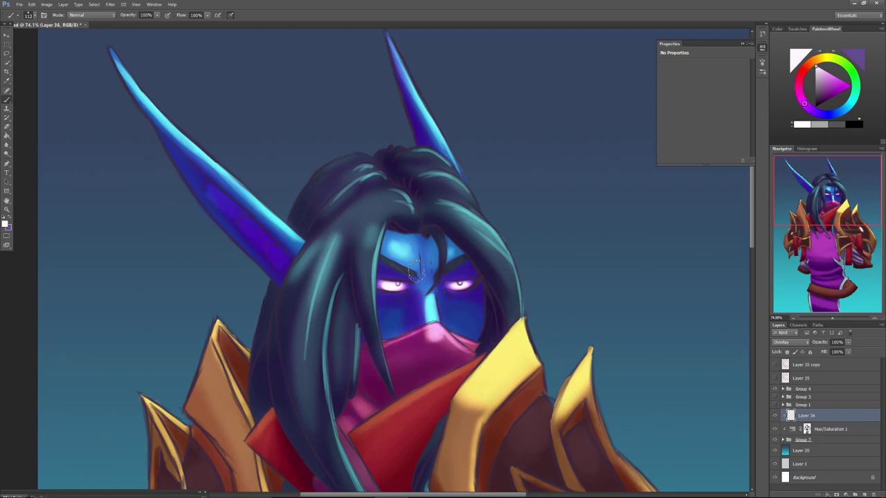
pyautogui.moveTo(813, 203); pyautogui.dragTo(808, 220)
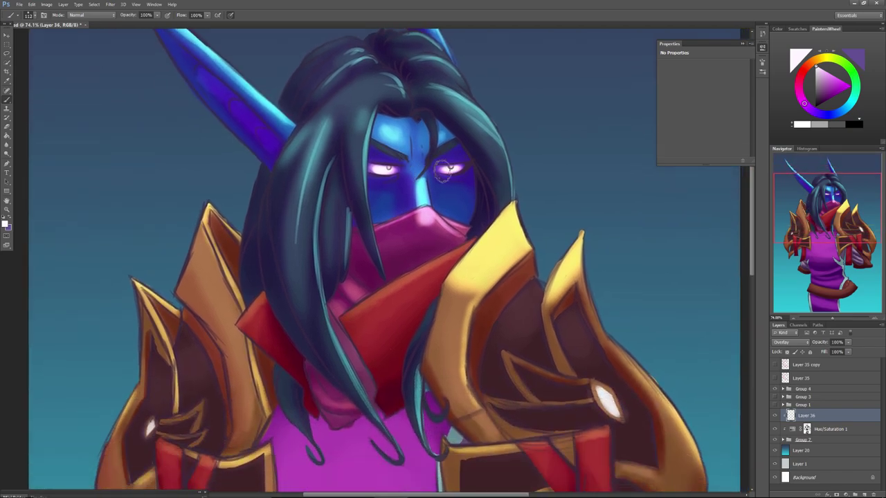
pyautogui.moveTo(369, 165)
pyautogui.mouseDown()
pyautogui.moveTo(398, 166)
pyautogui.moveTo(389, 169)
pyautogui.mouseUp()
# Choose a brush preset with scattering and set its scatter count to 16.
pyautogui.rightClick(504, 243)
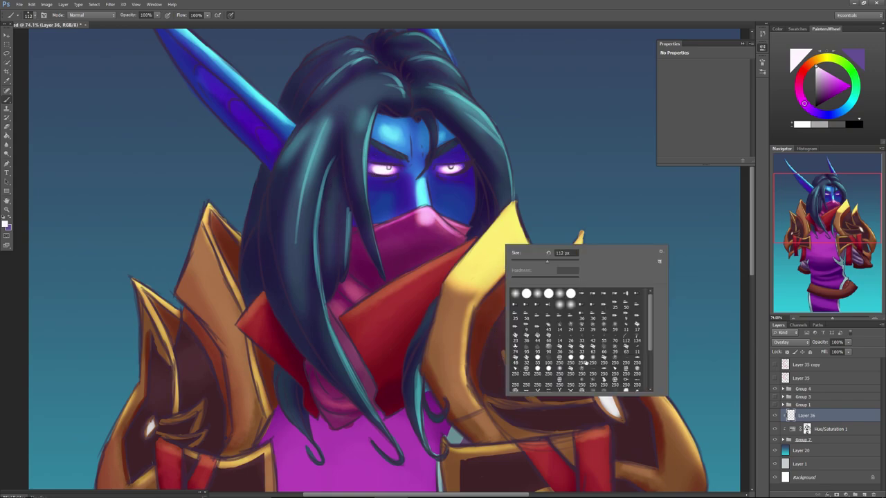
pyautogui.moveTo(652, 329); pyautogui.dragTo(650, 367)
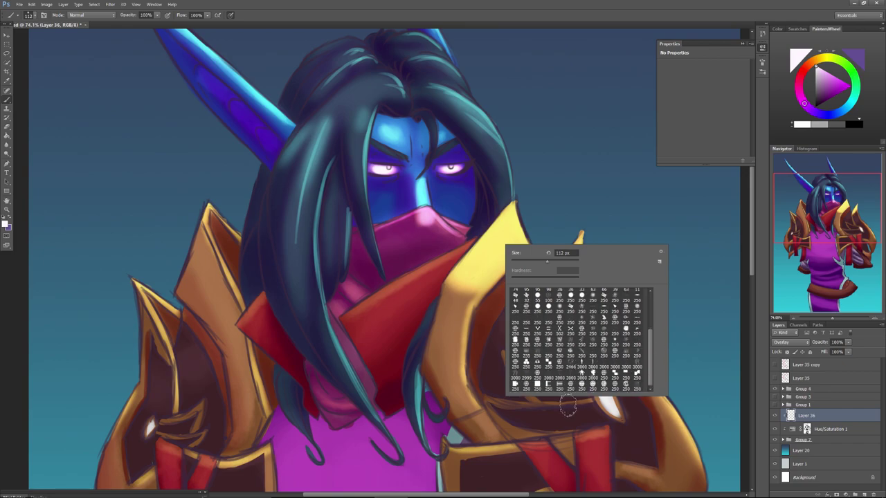
pyautogui.click(625, 332)
pyautogui.click(762, 60)
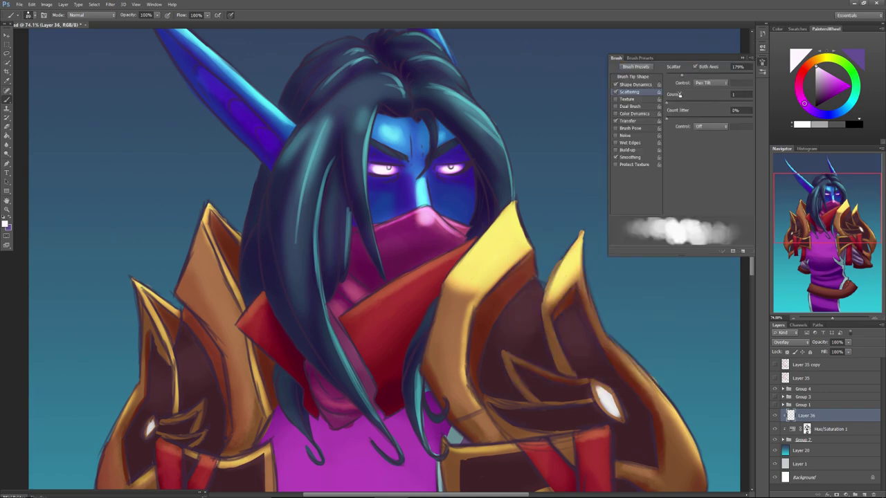
pyautogui.moveTo(666, 101); pyautogui.dragTo(739, 105)
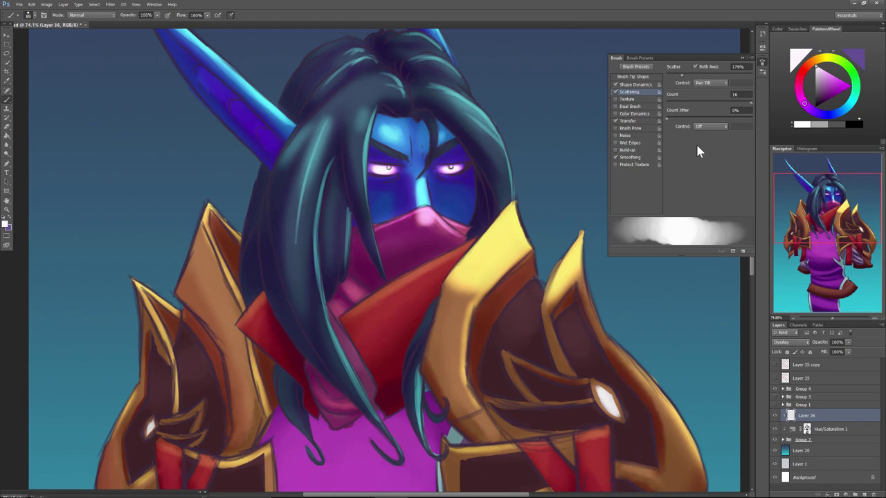
# Set the brush size to 50 px and try painting highlights on the gold collar edge of the right pauldron.
pyautogui.rightClick(503, 228)
pyautogui.click(524, 257)
pyautogui.click(510, 205)
pyautogui.moveTo(486, 244); pyautogui.dragTo(448, 283)
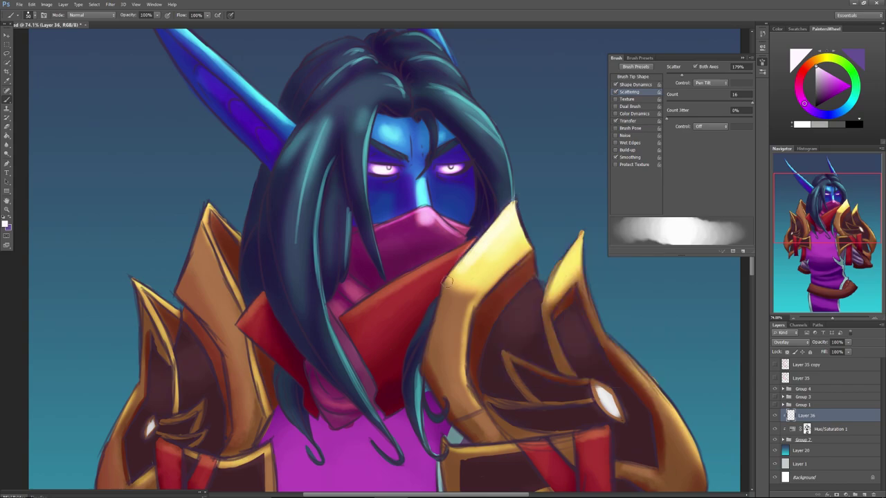
pyautogui.hotkey('ctrl', 'z')
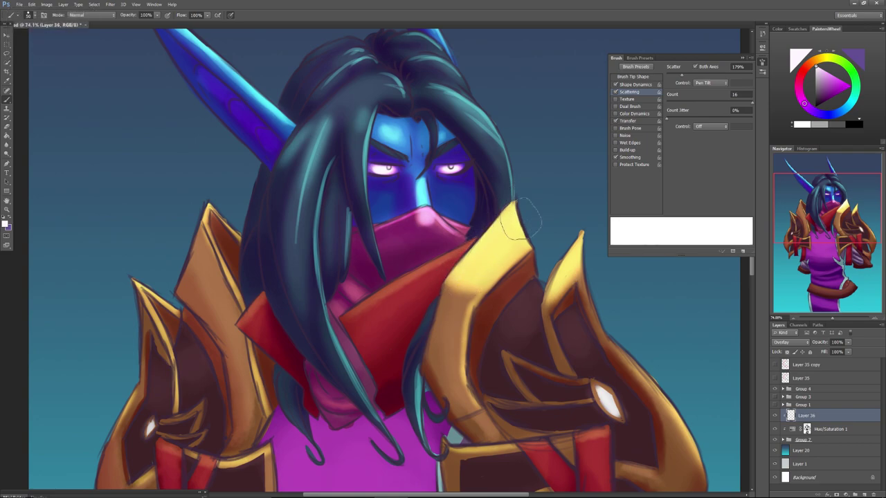
pyautogui.moveTo(462, 279)
pyautogui.mouseDown()
pyautogui.moveTo(447, 320)
pyautogui.moveTo(498, 250)
pyautogui.mouseUp()
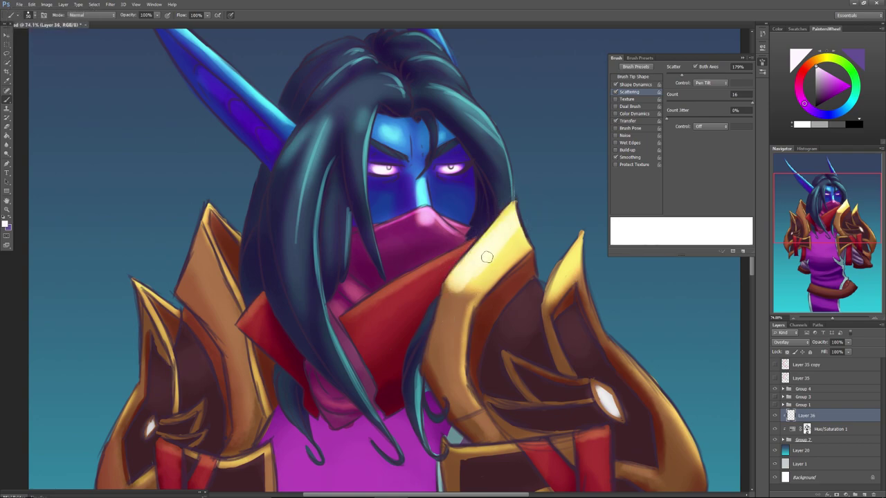
pyautogui.hotkey('ctrl', 'z')
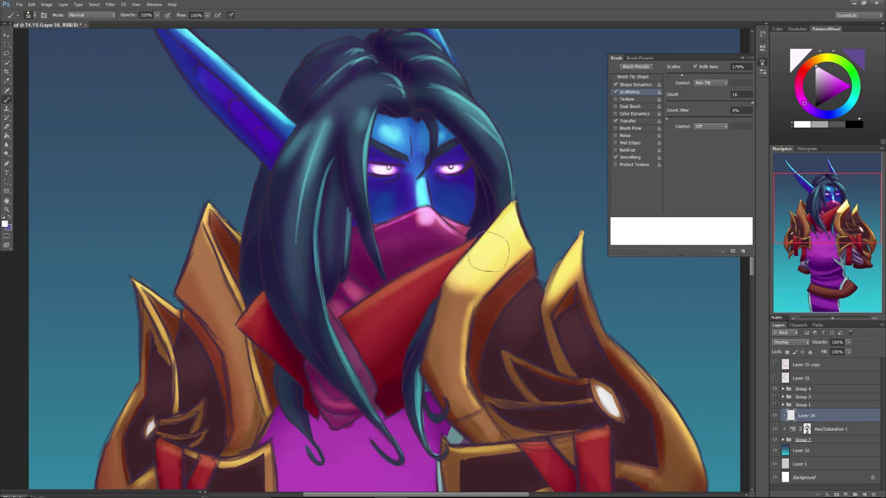
# Lower the scatter count to 9 and try the highlight on the right pauldron's gold edge again, undoing the strokes.
pyautogui.press('[')
pyautogui.press('[')
pyautogui.press('[')
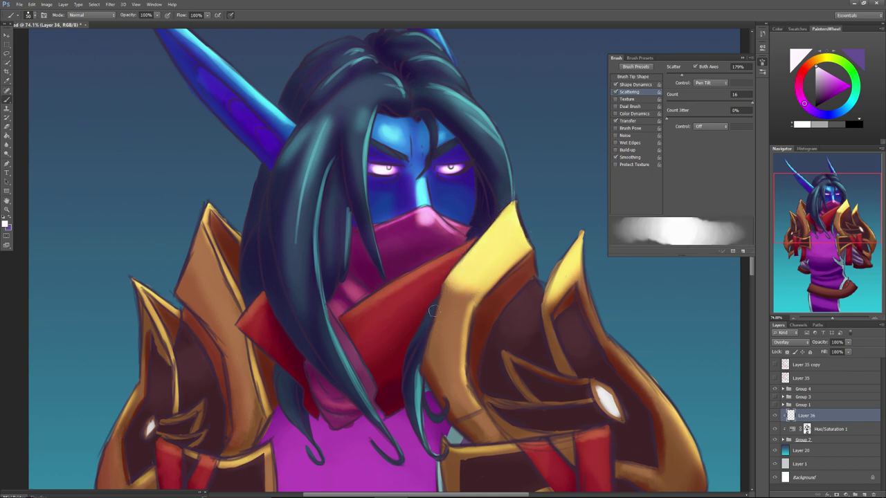
pyautogui.moveTo(714, 101); pyautogui.dragTo(711, 102)
pyautogui.moveTo(511, 213); pyautogui.dragTo(474, 256)
pyautogui.moveTo(511, 216)
pyautogui.mouseDown()
pyautogui.moveTo(495, 239)
pyautogui.moveTo(511, 217)
pyautogui.moveTo(507, 240)
pyautogui.moveTo(474, 257)
pyautogui.moveTo(487, 234)
pyautogui.moveTo(454, 276)
pyautogui.mouseUp()
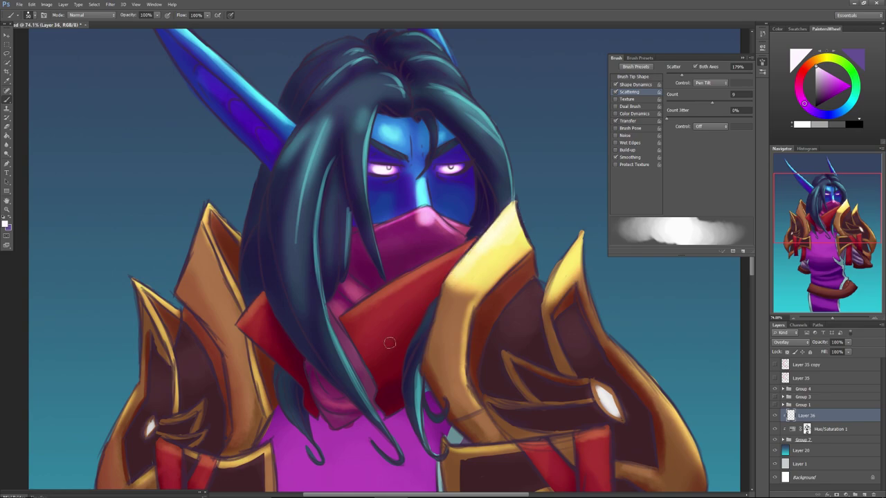
pyautogui.hotkey('ctrl', 'z')
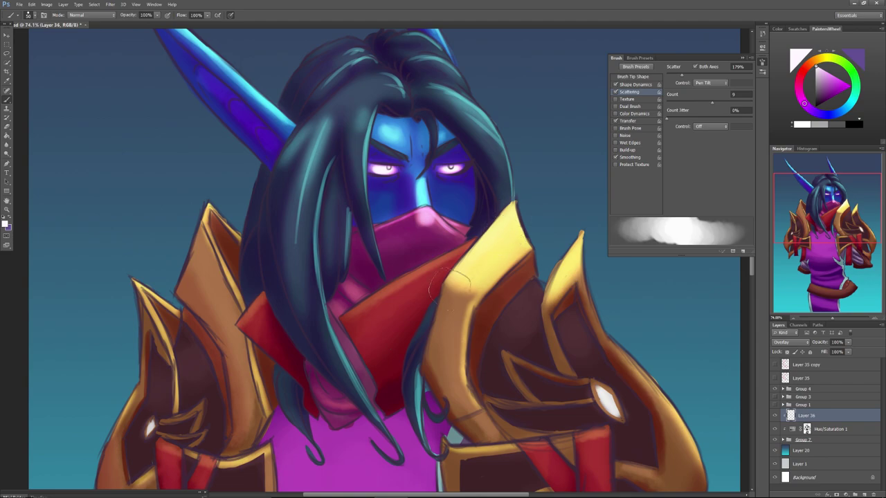
pyautogui.moveTo(451, 297); pyautogui.dragTo(448, 297)
# Choose a speckled 250 px texture brush and paint highlights on the right pauldron's gold collar edge and rear spike.
pyautogui.rightClick(488, 274)
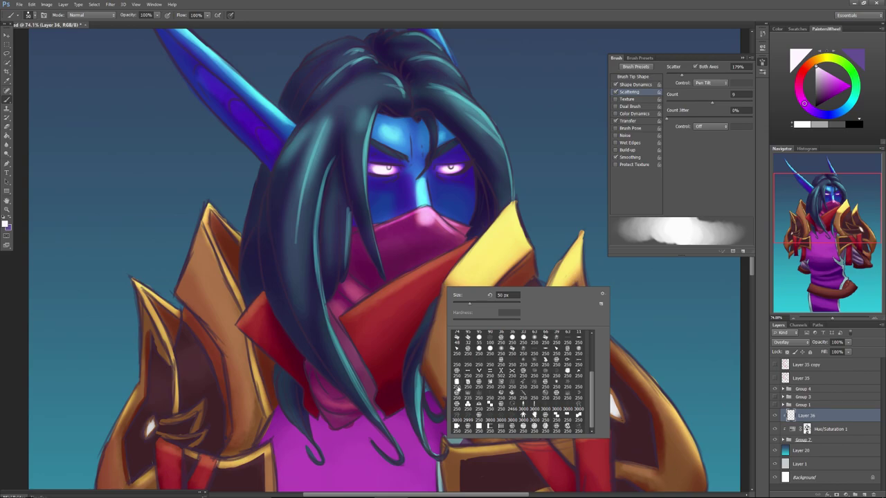
pyautogui.click(504, 388)
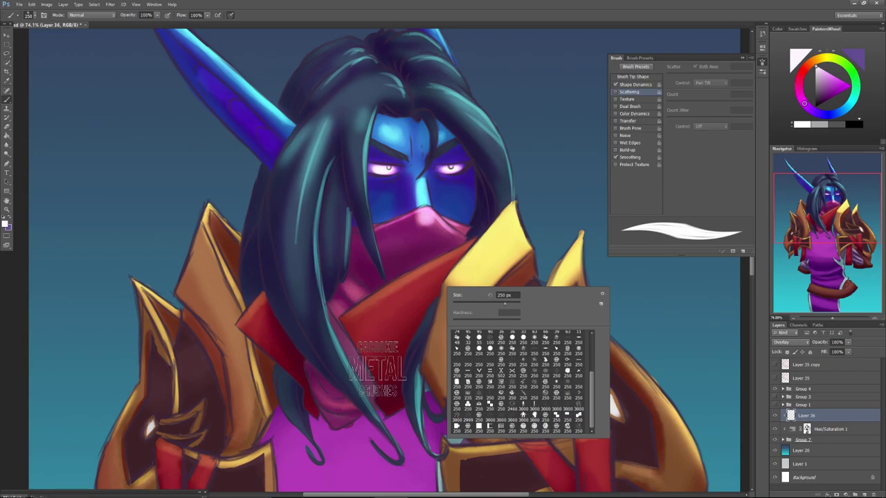
pyautogui.click(557, 383)
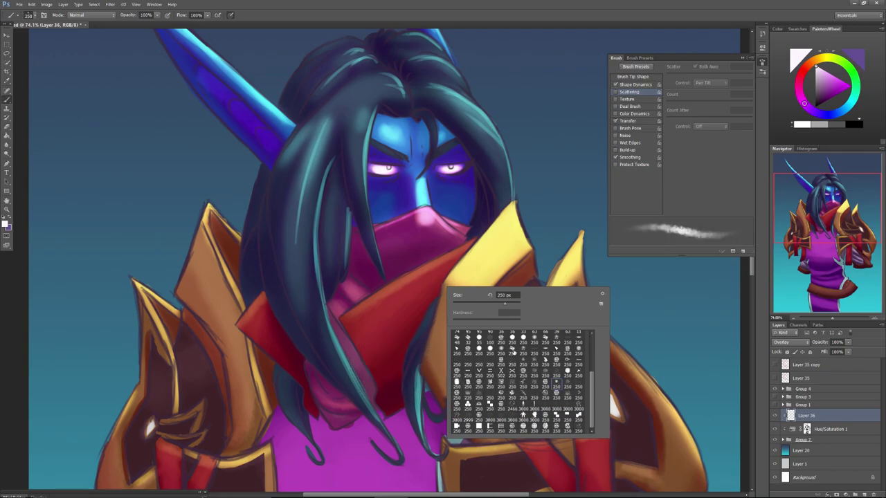
pyautogui.click(512, 235)
pyautogui.moveTo(511, 236)
pyautogui.mouseDown()
pyautogui.moveTo(490, 245)
pyautogui.moveTo(509, 209)
pyautogui.moveTo(495, 247)
pyautogui.moveTo(472, 268)
pyautogui.moveTo(498, 247)
pyautogui.moveTo(468, 275)
pyautogui.mouseUp()
pyautogui.moveTo(544, 278)
pyautogui.mouseDown()
pyautogui.moveTo(574, 256)
pyautogui.moveTo(559, 273)
pyautogui.mouseUp()
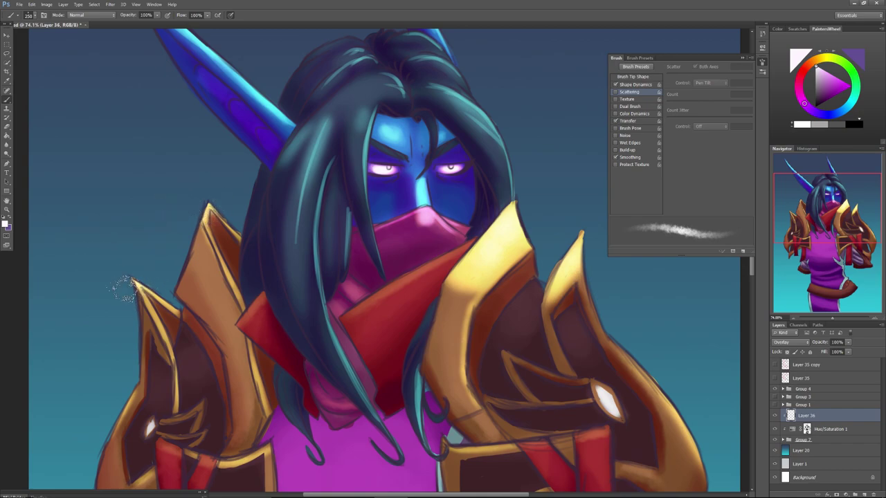
# Add speckled highlights to the outer gold trim of both pauldrons and the gold band below the left one.
pyautogui.moveTo(613, 404); pyautogui.dragTo(605, 400)
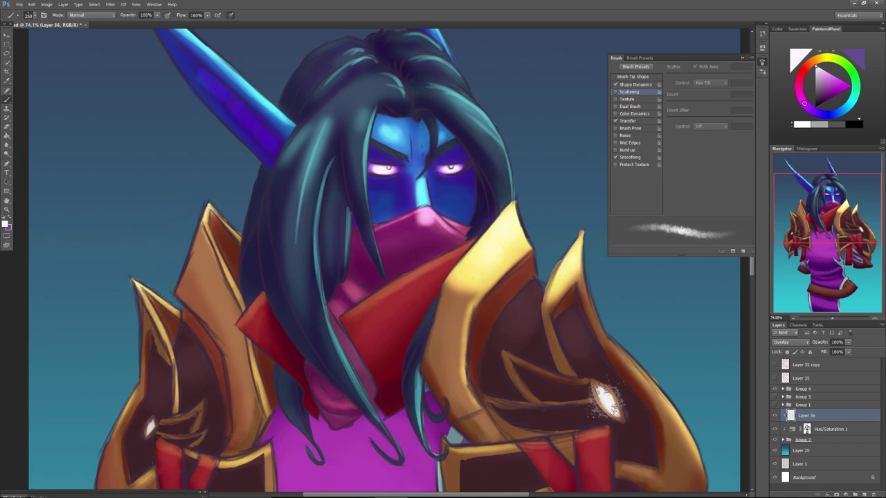
pyautogui.moveTo(679, 415); pyautogui.dragTo(700, 462)
pyautogui.moveTo(815, 213); pyautogui.dragTo(819, 234)
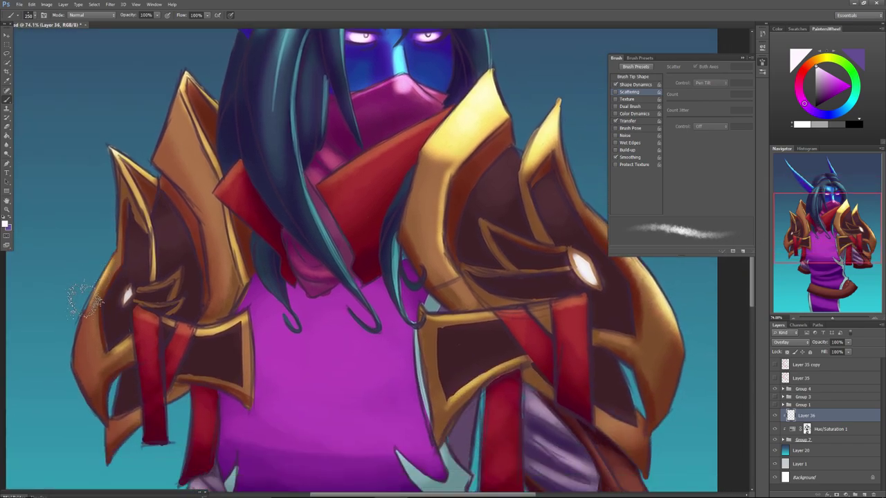
pyautogui.moveTo(76, 322); pyautogui.dragTo(90, 410)
pyautogui.moveTo(215, 339)
pyautogui.mouseDown()
pyautogui.moveTo(231, 333)
pyautogui.moveTo(205, 334)
pyautogui.mouseUp()
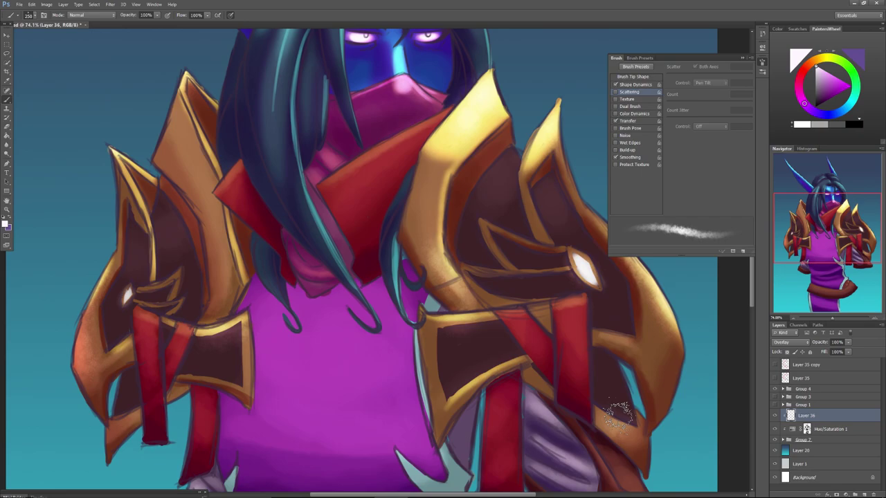
# Try several 250 px brush presets, settle on a textured scatter brush with a count of 1, and shrink it for detail work.
pyautogui.rightClick(370, 280)
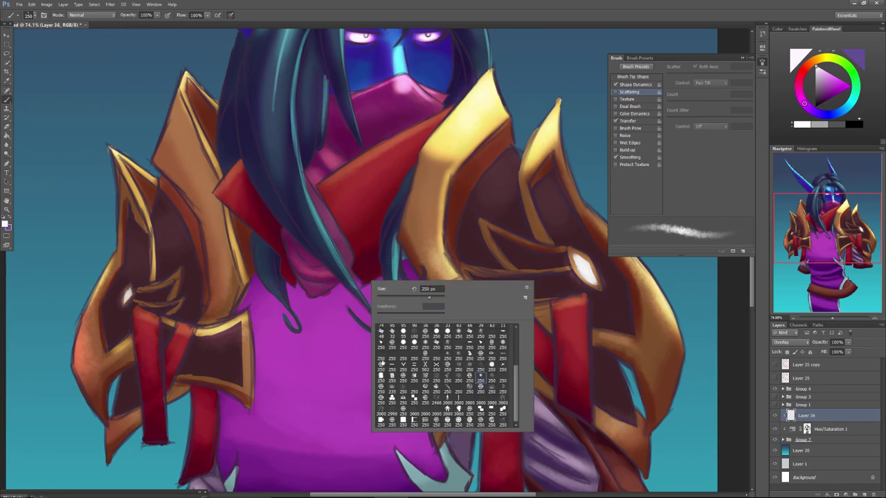
pyautogui.click(418, 419)
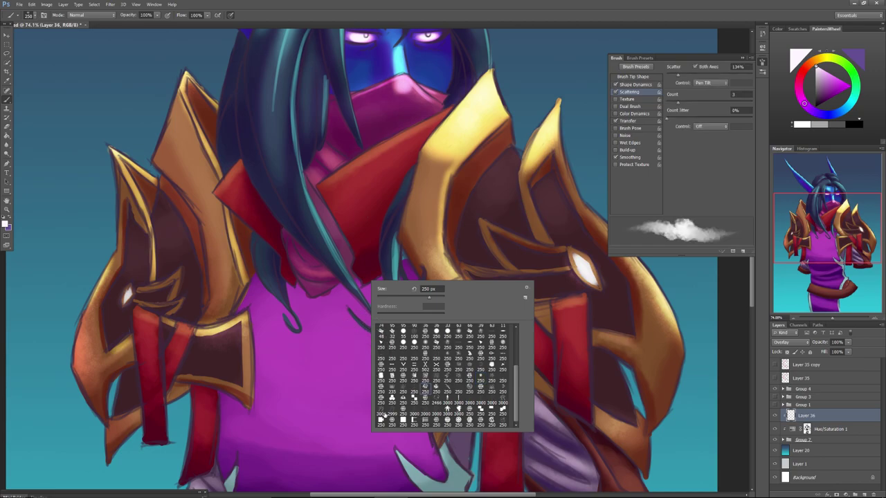
pyautogui.click(400, 378)
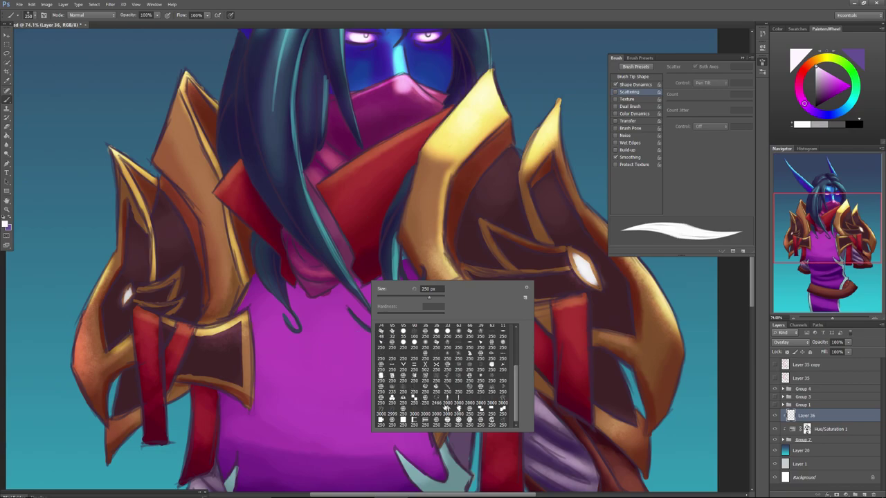
pyautogui.moveTo(515, 386); pyautogui.dragTo(510, 371)
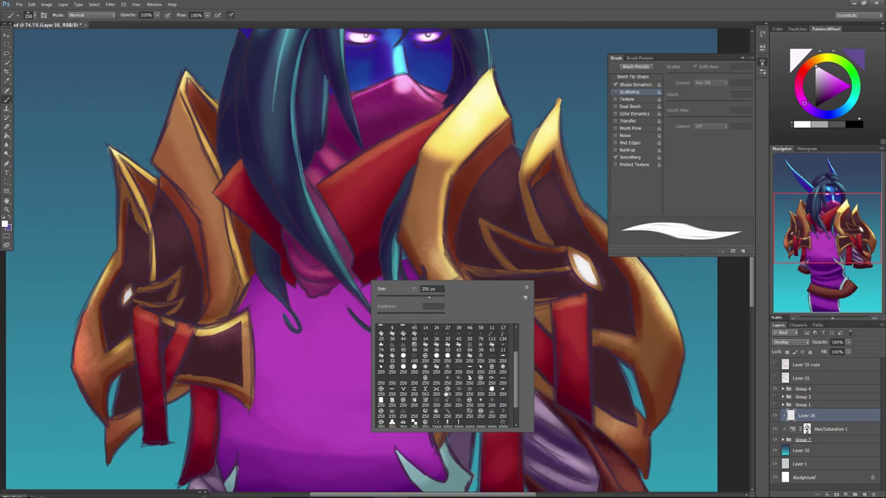
pyautogui.click(469, 396)
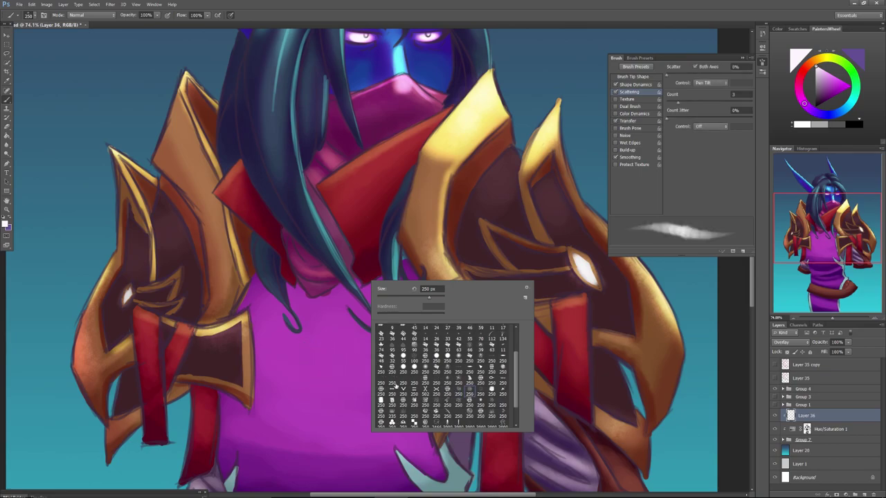
pyautogui.click(458, 390)
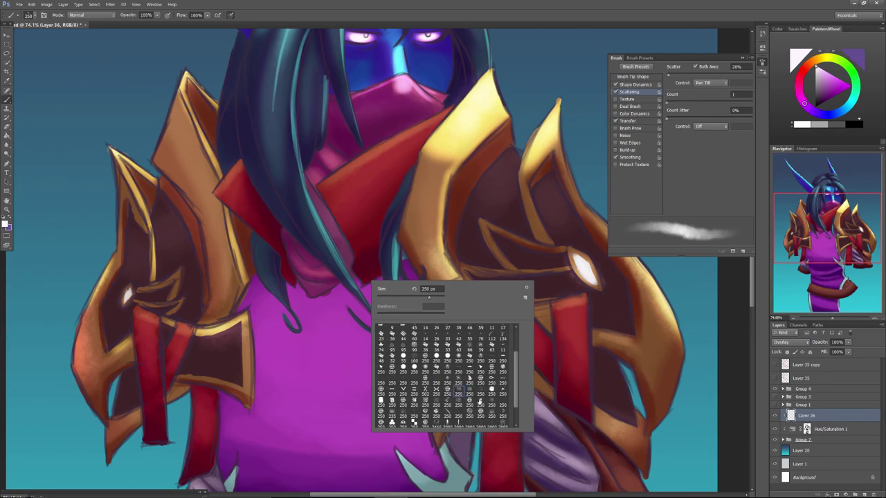
pyautogui.moveTo(429, 297); pyautogui.dragTo(392, 297)
# Paint highlights along the red collar's upper edges and on the magenta scarf's folds beneath the hair.
pyautogui.moveTo(442, 118); pyautogui.dragTo(328, 182)
pyautogui.moveTo(226, 184)
pyautogui.mouseDown()
pyautogui.moveTo(231, 173)
pyautogui.moveTo(215, 190)
pyautogui.mouseUp()
pyautogui.moveTo(299, 262)
pyautogui.mouseDown()
pyautogui.moveTo(330, 263)
pyautogui.moveTo(327, 274)
pyautogui.moveTo(290, 252)
pyautogui.moveTo(297, 264)
pyautogui.mouseUp()
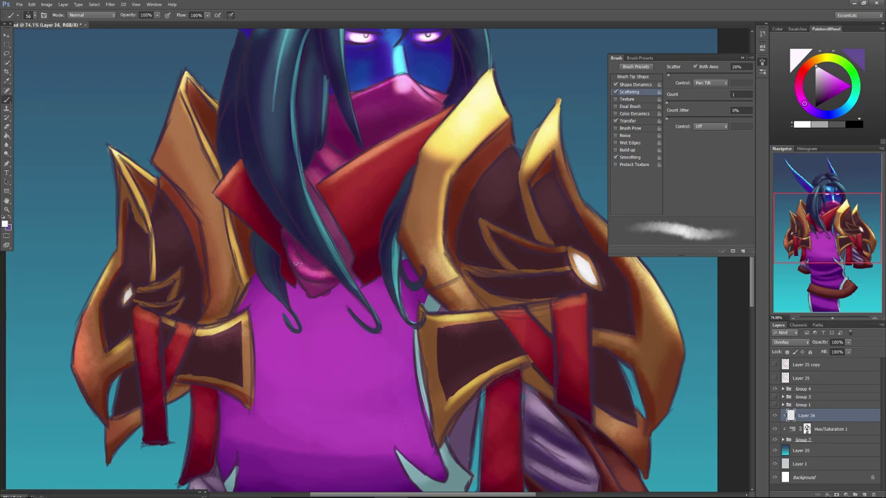
pyautogui.moveTo(326, 152)
pyautogui.mouseDown()
pyautogui.moveTo(335, 164)
pyautogui.moveTo(317, 180)
pyautogui.mouseUp()
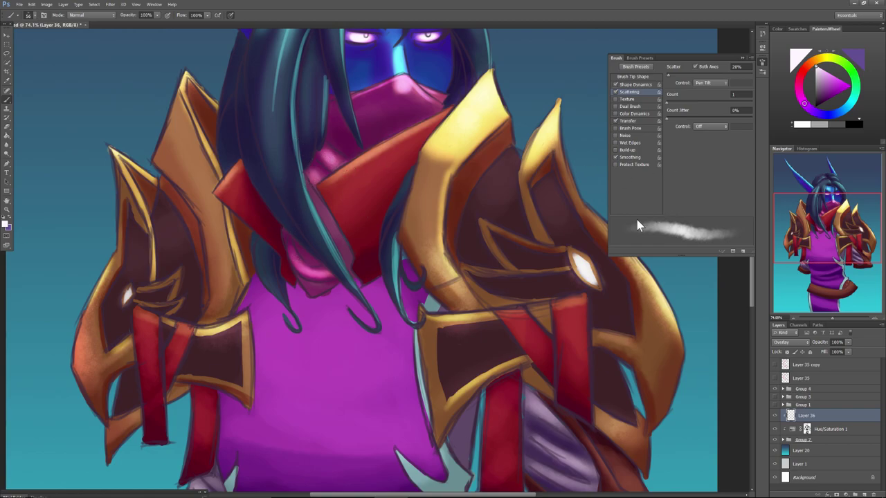
# Brush highlights on the lower dark panel and the outer gold trim of the right pauldron.
pyautogui.moveTo(600, 413); pyautogui.dragTo(630, 424)
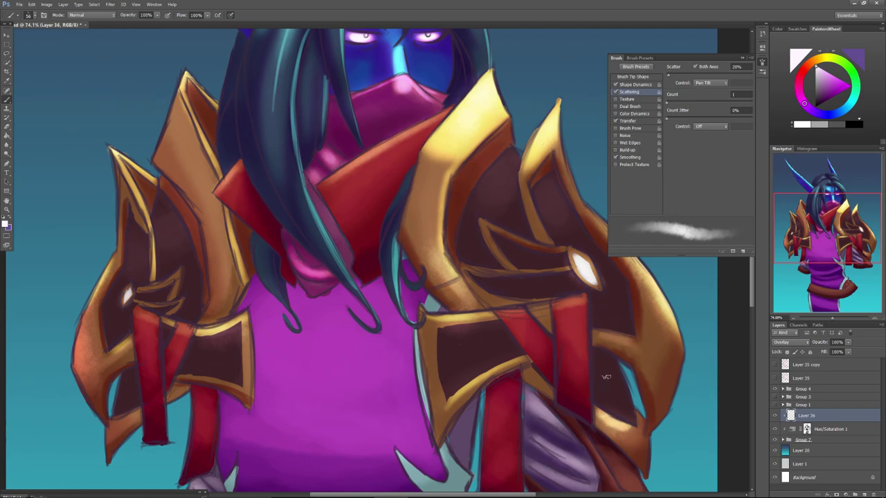
pyautogui.moveTo(681, 360); pyautogui.dragTo(673, 320)
pyautogui.moveTo(682, 357)
pyautogui.mouseDown()
pyautogui.moveTo(657, 294)
pyautogui.moveTo(671, 334)
pyautogui.moveTo(665, 305)
pyautogui.mouseUp()
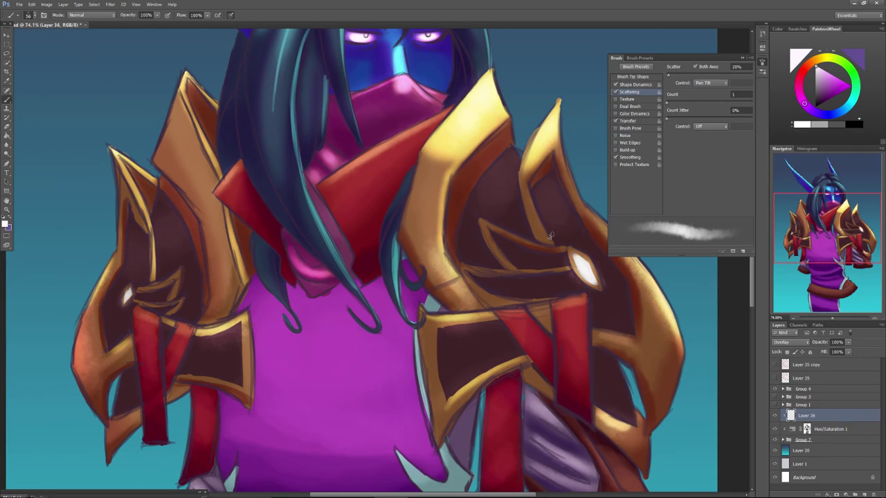
# Highlight the upper edges of the gold bands and red straps on both arms, plus the left pauldron's tall spike edge.
pyautogui.moveTo(416, 318); pyautogui.dragTo(485, 315)
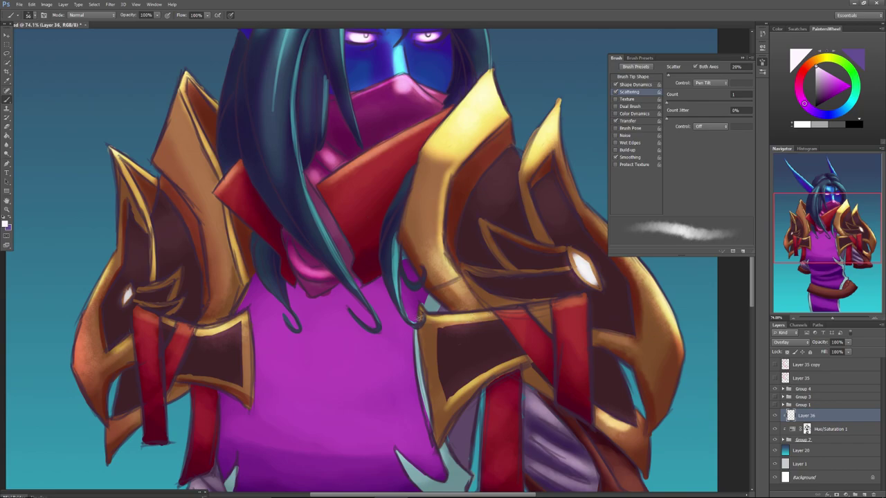
pyautogui.moveTo(578, 299); pyautogui.dragTo(490, 315)
pyautogui.moveTo(548, 305); pyautogui.dragTo(459, 318)
pyautogui.moveTo(235, 325)
pyautogui.mouseDown()
pyautogui.moveTo(155, 319)
pyautogui.moveTo(174, 328)
pyautogui.moveTo(139, 315)
pyautogui.mouseUp()
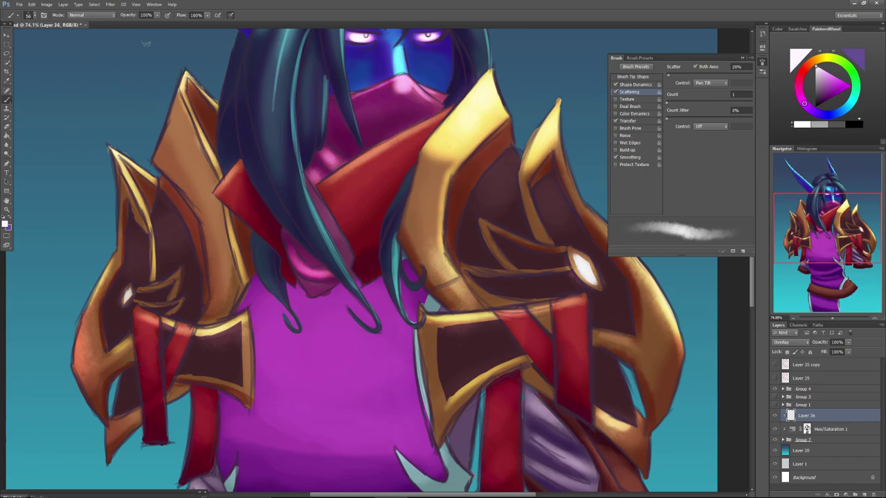
pyautogui.moveTo(171, 111)
pyautogui.mouseDown()
pyautogui.moveTo(150, 162)
pyautogui.moveTo(158, 154)
pyautogui.mouseUp()
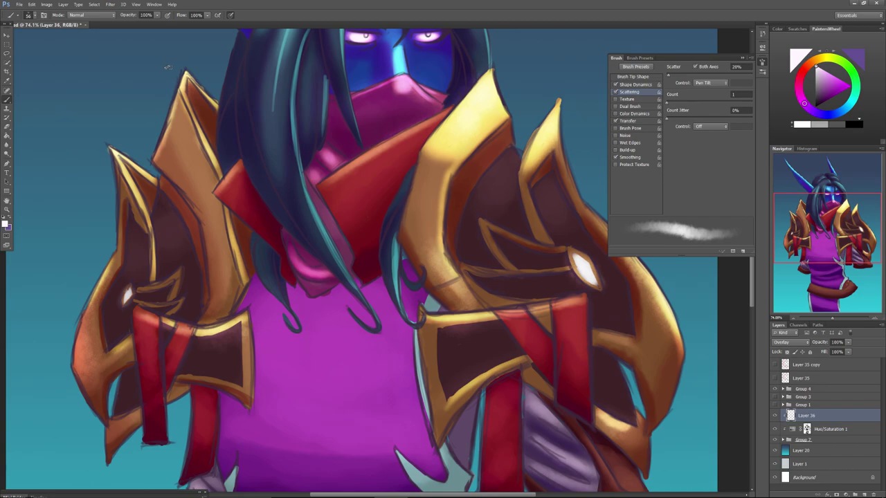
# Reduce the brush size and add fine highlights to both pauldrons' gold trim and ornaments and the purple top's shoulder edge.
pyautogui.rightClick(525, 365)
pyautogui.moveTo(451, 403); pyautogui.dragTo(518, 363)
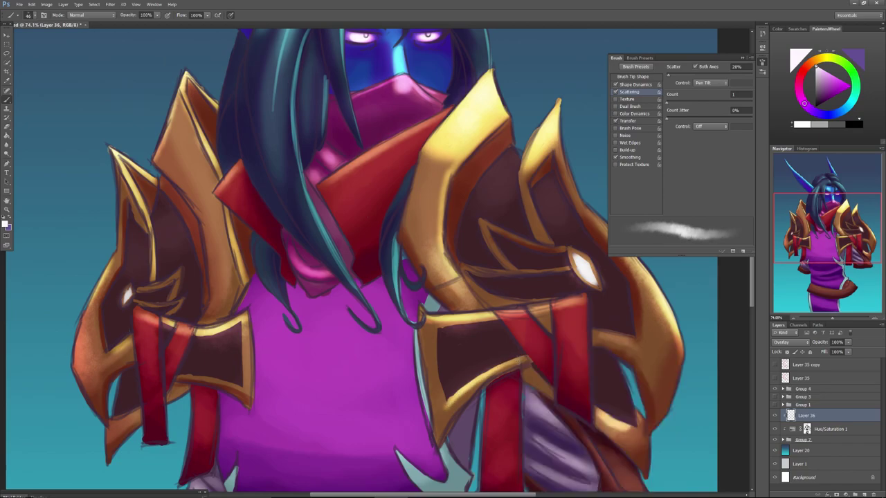
pyautogui.moveTo(601, 334); pyautogui.dragTo(633, 346)
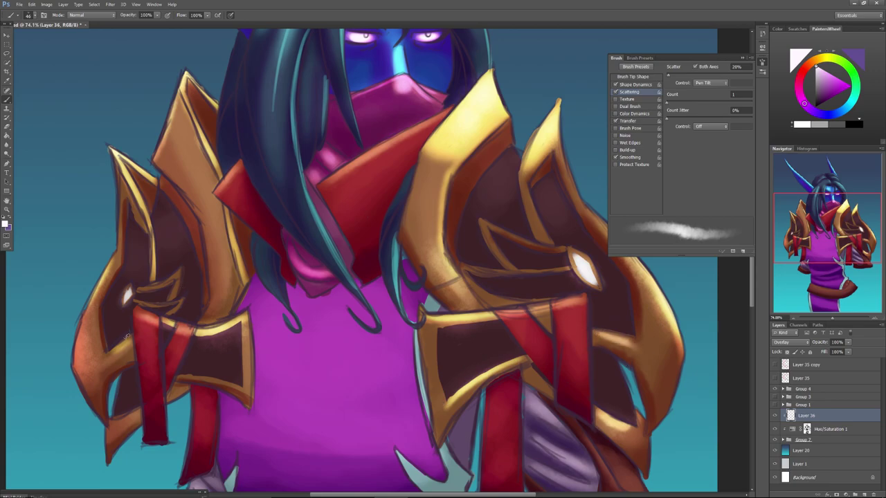
pyautogui.moveTo(125, 343); pyautogui.dragTo(104, 361)
pyautogui.moveTo(147, 286); pyautogui.dragTo(162, 281)
pyautogui.moveTo(146, 237); pyautogui.dragTo(155, 275)
pyautogui.moveTo(231, 238)
pyautogui.mouseDown()
pyautogui.moveTo(242, 280)
pyautogui.moveTo(227, 223)
pyautogui.mouseUp()
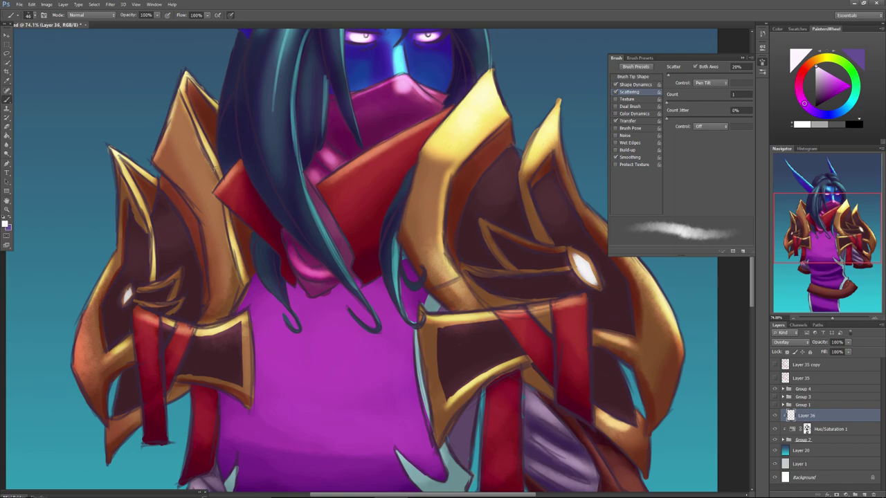
pyautogui.moveTo(256, 282); pyautogui.dragTo(239, 310)
# Enlarge the brush to 86 px and paint glowing highlights down the red straps hanging from both arms.
pyautogui.rightClick(495, 410)
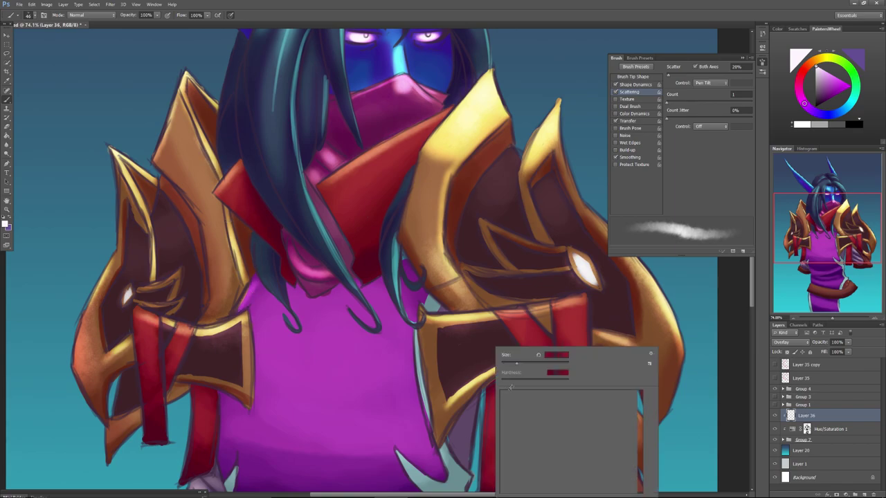
pyautogui.click(488, 419)
pyautogui.moveTo(501, 398); pyautogui.dragTo(505, 412)
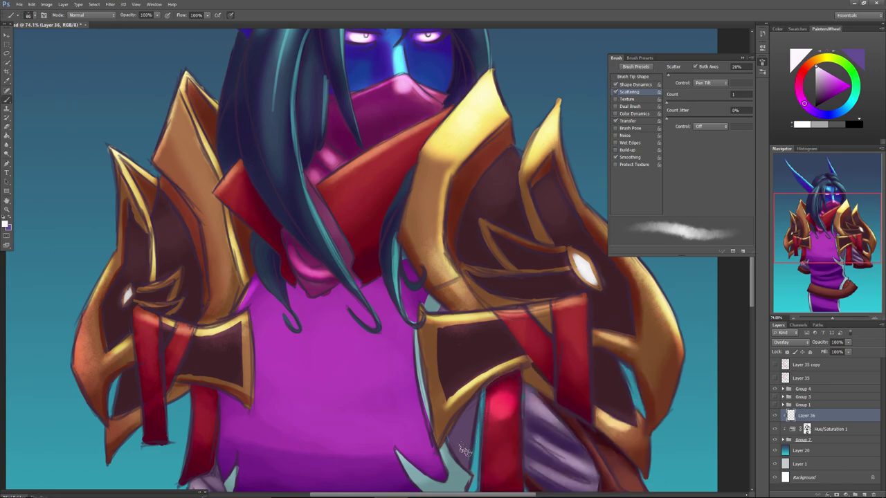
pyautogui.moveTo(575, 345); pyautogui.dragTo(579, 363)
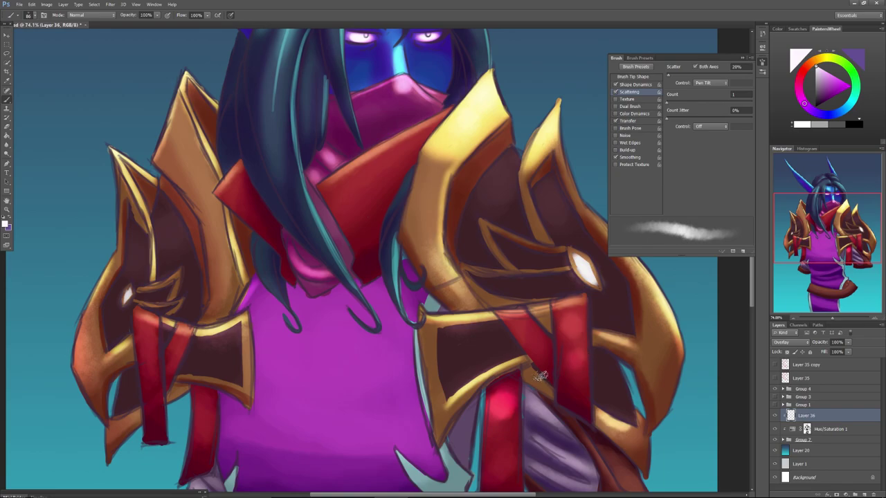
pyautogui.moveTo(148, 339); pyautogui.dragTo(151, 391)
pyautogui.moveTo(183, 344); pyautogui.dragTo(174, 361)
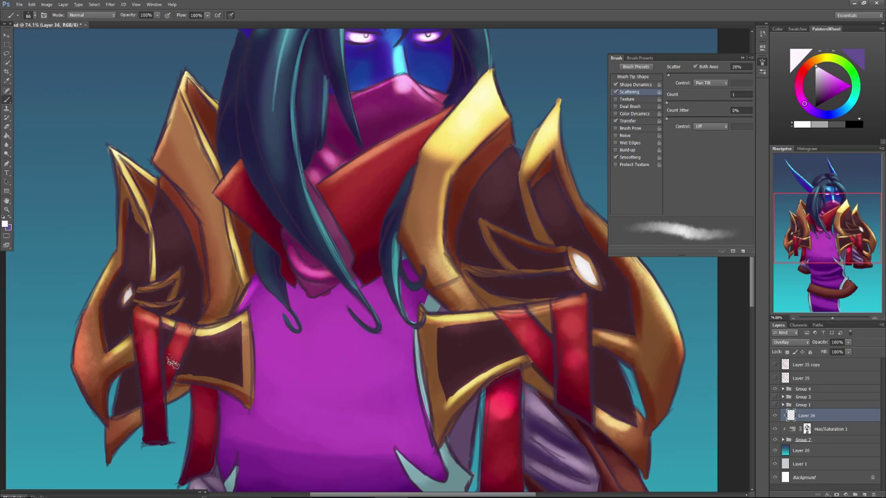
pyautogui.moveTo(203, 402)
pyautogui.mouseDown()
pyautogui.moveTo(209, 441)
pyautogui.moveTo(210, 411)
pyautogui.moveTo(191, 451)
pyautogui.mouseUp()
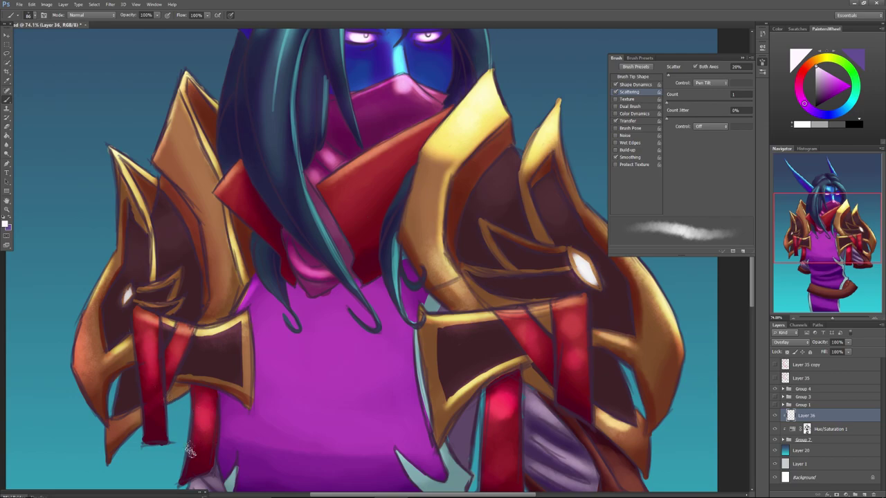
# Brush broad highlights across the red collar and undo the last stroke.
pyautogui.moveTo(424, 132); pyautogui.dragTo(346, 181)
pyautogui.moveTo(445, 117); pyautogui.dragTo(349, 182)
pyautogui.hotkey('ctrl', 'z')
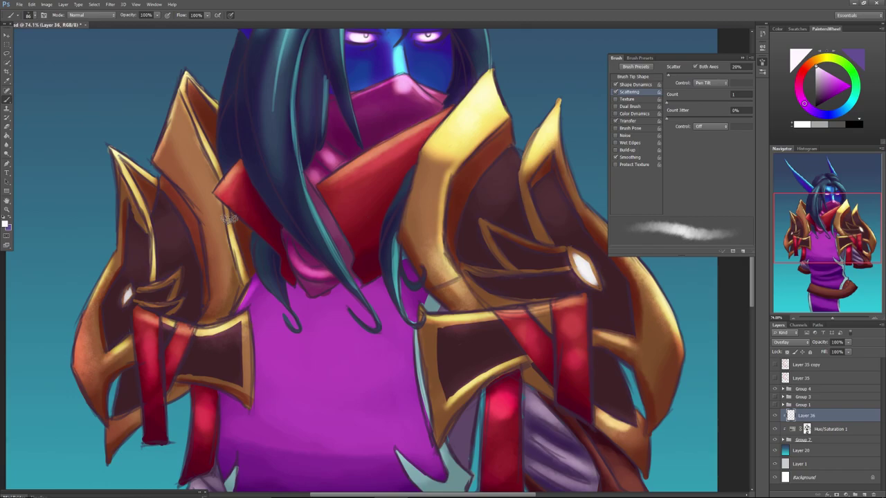
# Switch to a soft textured 166 px brush with pressure-controlled opacity and try a highlight on the brown belt.
pyautogui.moveTo(811, 227); pyautogui.dragTo(812, 252)
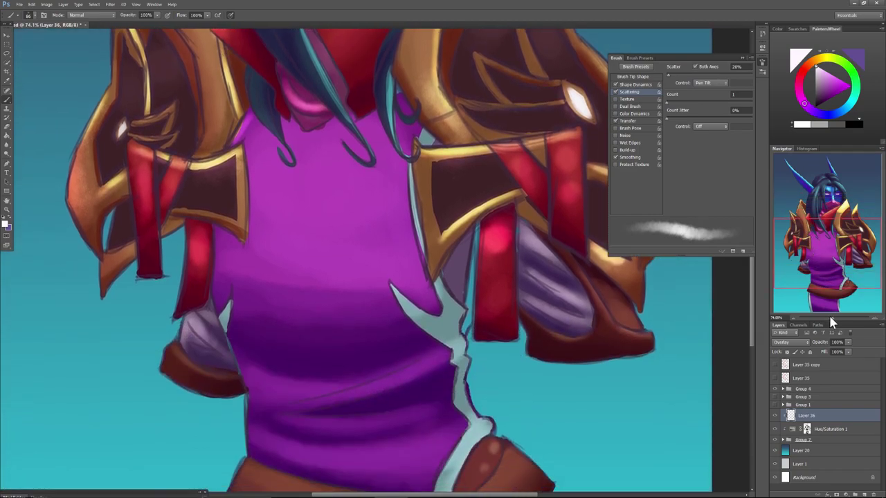
pyautogui.moveTo(832, 318); pyautogui.dragTo(829, 318)
pyautogui.click(829, 317)
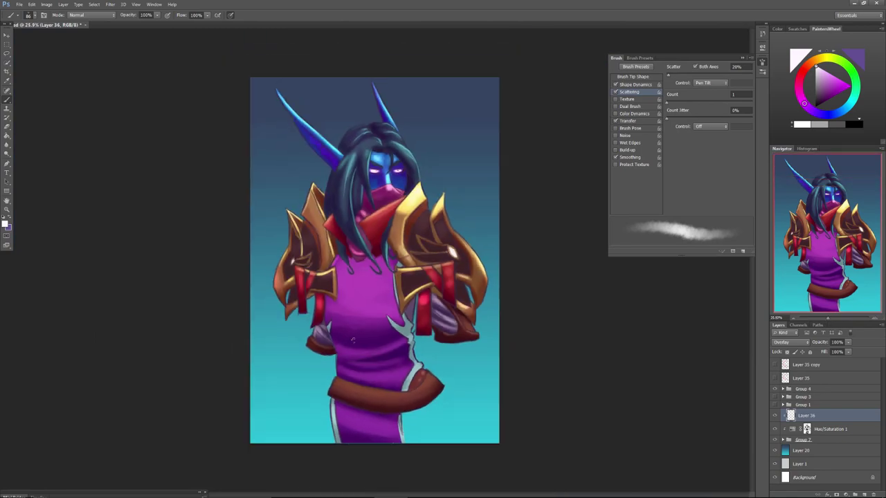
pyautogui.rightClick(352, 339)
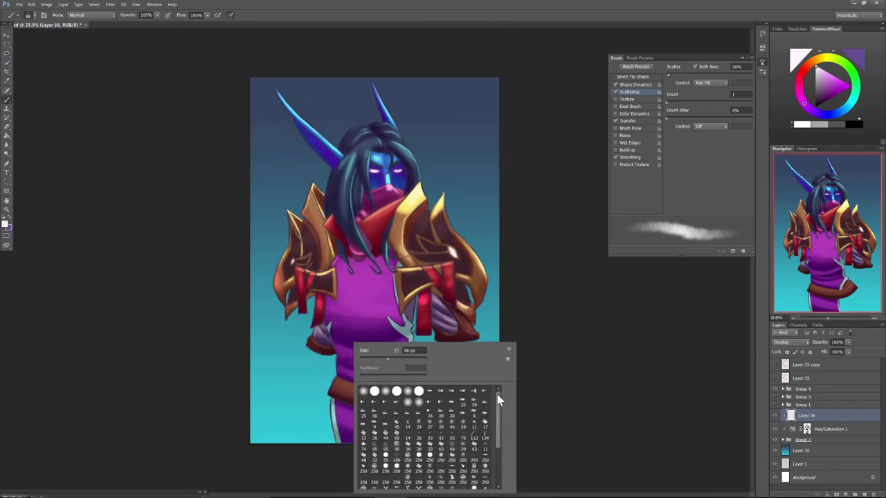
pyautogui.click(408, 403)
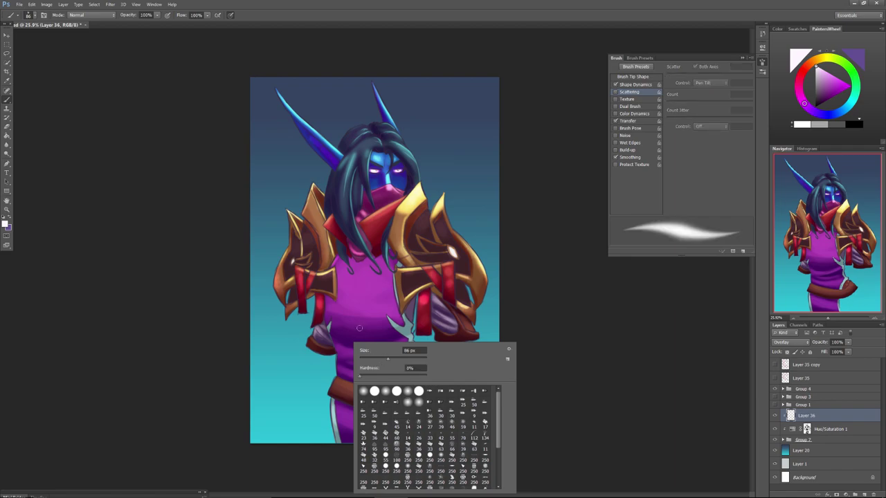
pyautogui.moveTo(385, 358); pyautogui.dragTo(404, 359)
pyautogui.click(407, 467)
pyautogui.moveTo(391, 357); pyautogui.dragTo(406, 365)
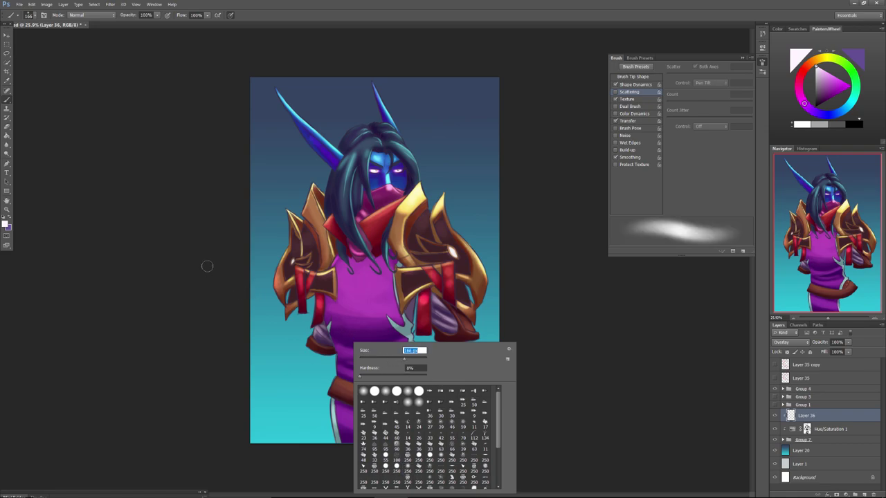
pyautogui.click(166, 15)
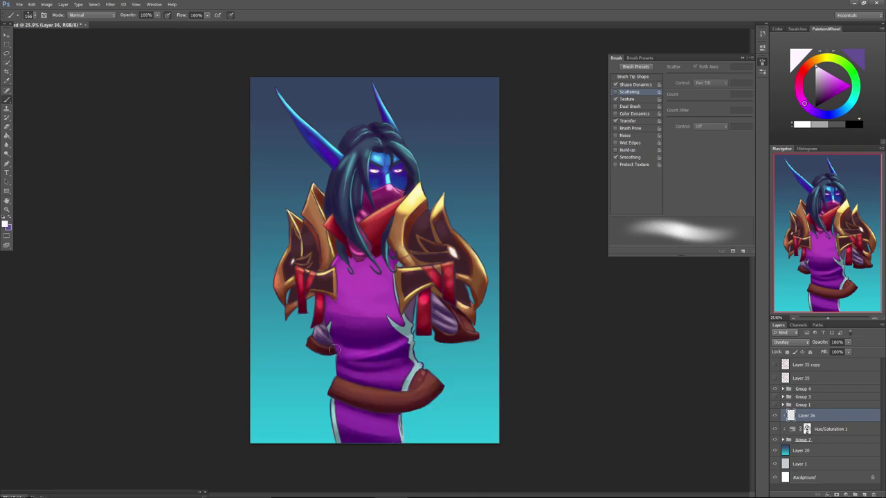
pyautogui.moveTo(389, 377); pyautogui.dragTo(374, 377)
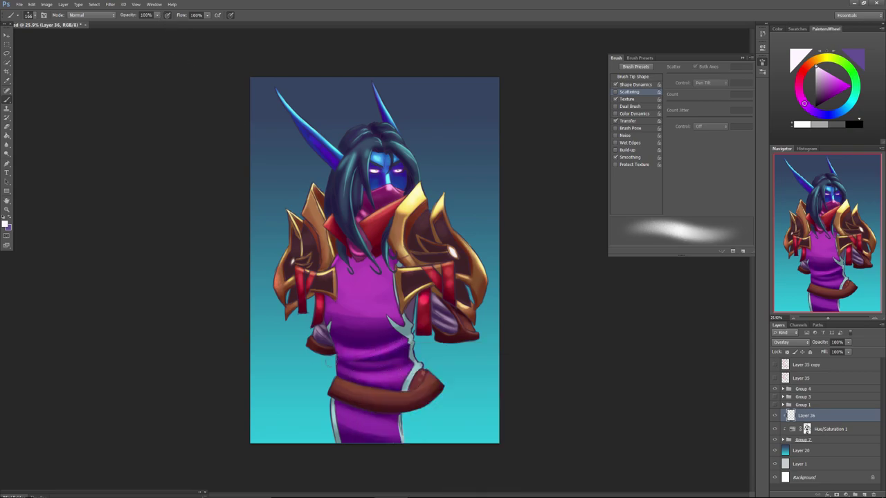
# Enlarge the brush to 484 px and paint a large soft highlight on the chest of the purple top.
pyautogui.rightClick(352, 275)
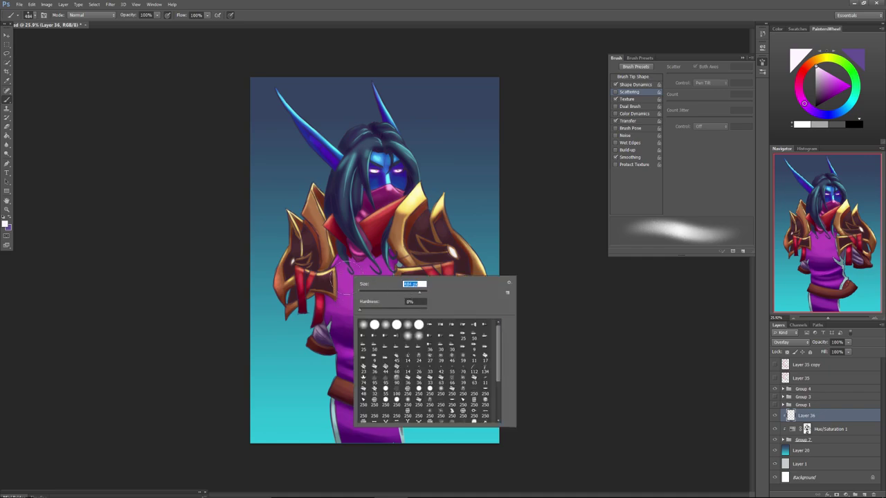
pyautogui.press('Return')
pyautogui.moveTo(357, 285); pyautogui.dragTo(356, 296)
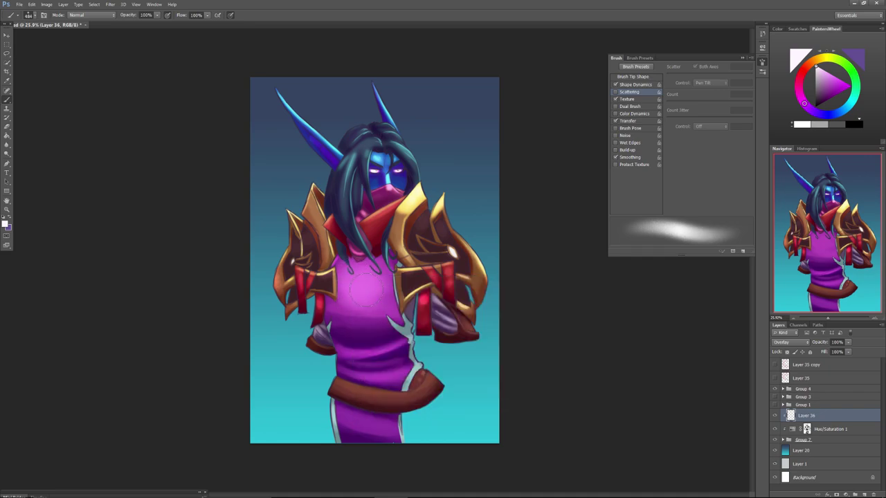
# Set the brush to 68 px and highlight the right lavender sleeve, its brown cuff and the left pauldron's outer trim.
pyautogui.rightClick(462, 337)
pyautogui.moveTo(491, 349); pyautogui.dragTo(484, 350)
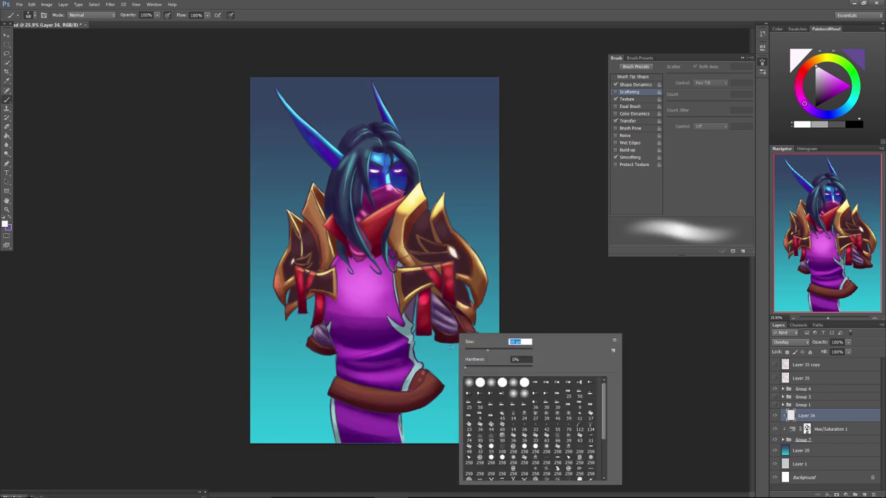
pyautogui.press('Return')
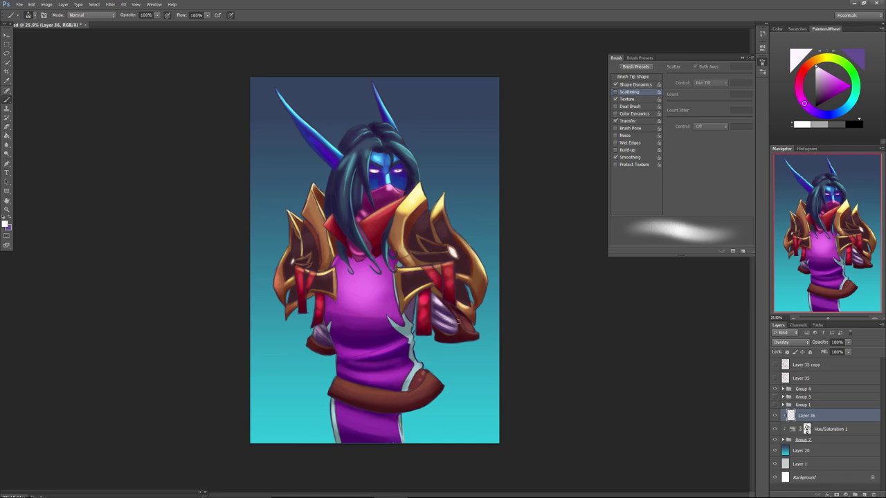
pyautogui.moveTo(467, 327); pyautogui.dragTo(478, 334)
pyautogui.moveTo(462, 305); pyautogui.dragTo(472, 310)
pyautogui.moveTo(283, 256)
pyautogui.mouseDown()
pyautogui.moveTo(274, 291)
pyautogui.moveTo(295, 304)
pyautogui.mouseUp()
# Brighten the brown cuff around the right lavender sleeve with soft highlight strokes.
pyautogui.moveTo(829, 318); pyautogui.dragTo(832, 318)
pyautogui.moveTo(830, 261); pyautogui.dragTo(831, 276)
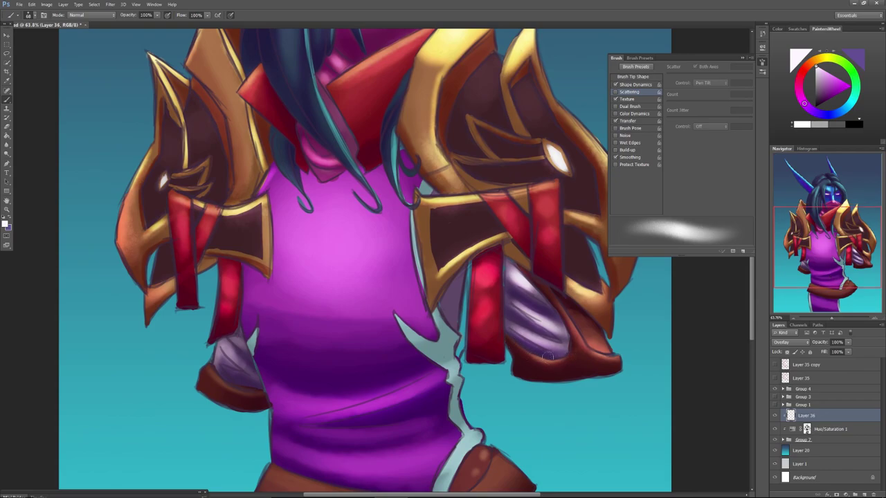
pyautogui.moveTo(575, 347); pyautogui.dragTo(563, 310)
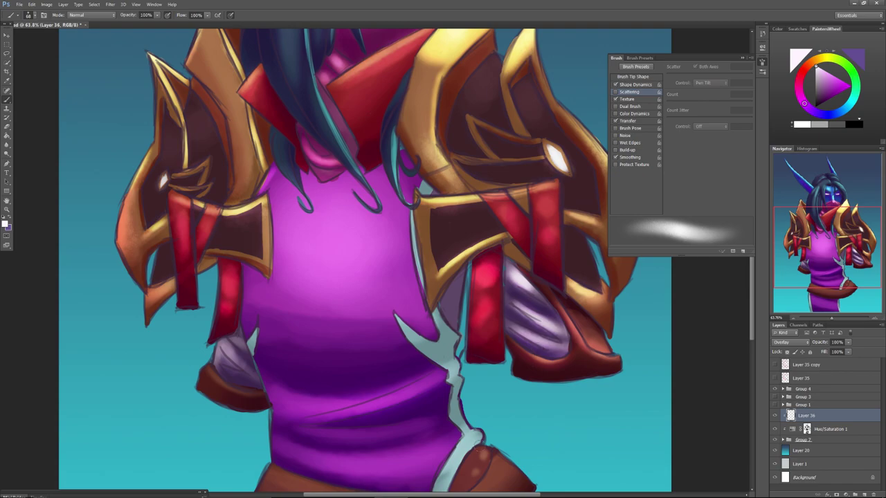
# Brighten the pale teal trim of the purple top and the folds of both lavender sleeves with soft highlight strokes.
pyautogui.moveTo(475, 435)
pyautogui.mouseDown()
pyautogui.moveTo(445, 473)
pyautogui.moveTo(471, 437)
pyautogui.mouseUp()
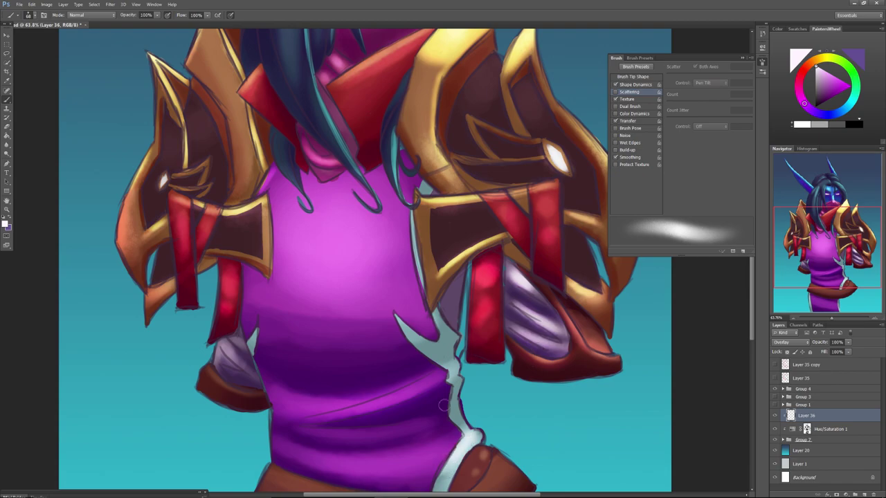
pyautogui.moveTo(443, 374); pyautogui.dragTo(454, 370)
pyautogui.moveTo(416, 337); pyautogui.dragTo(394, 314)
pyautogui.moveTo(251, 331)
pyautogui.mouseDown()
pyautogui.moveTo(247, 371)
pyautogui.moveTo(220, 354)
pyautogui.moveTo(225, 350)
pyautogui.moveTo(252, 380)
pyautogui.moveTo(223, 339)
pyautogui.mouseUp()
pyautogui.moveTo(516, 328)
pyautogui.mouseDown()
pyautogui.moveTo(558, 344)
pyautogui.moveTo(551, 328)
pyautogui.mouseUp()
pyautogui.moveTo(534, 292)
pyautogui.mouseDown()
pyautogui.moveTo(556, 315)
pyautogui.moveTo(534, 292)
pyautogui.mouseUp()
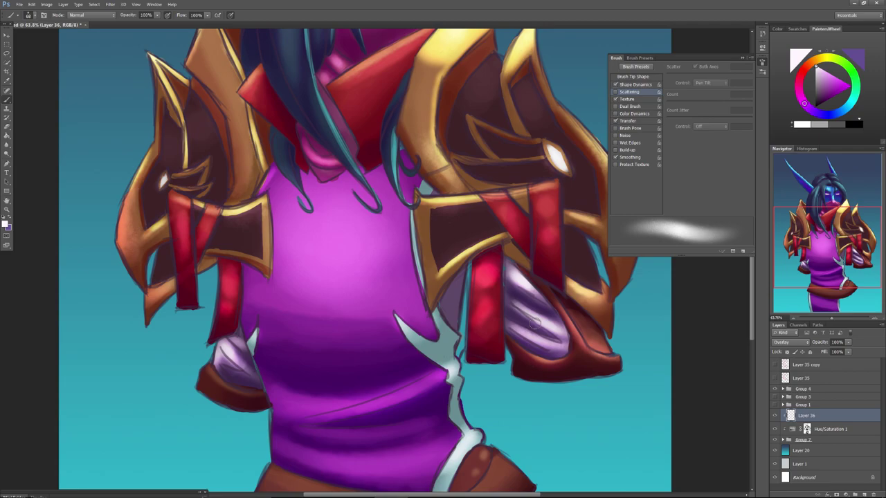
# Set the brush to 147 px and try highlight strokes on the dark hair beside the right side of the face.
pyautogui.click(742, 58)
pyautogui.moveTo(814, 241); pyautogui.dragTo(806, 178)
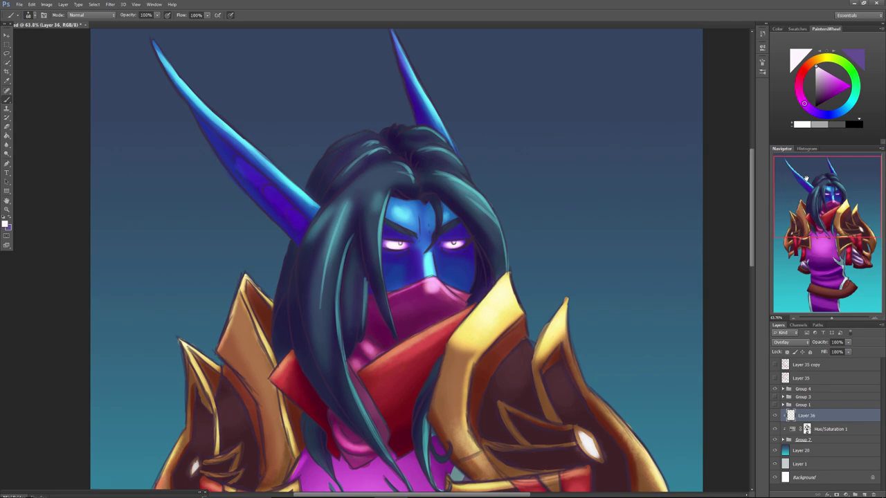
pyautogui.rightClick(356, 225)
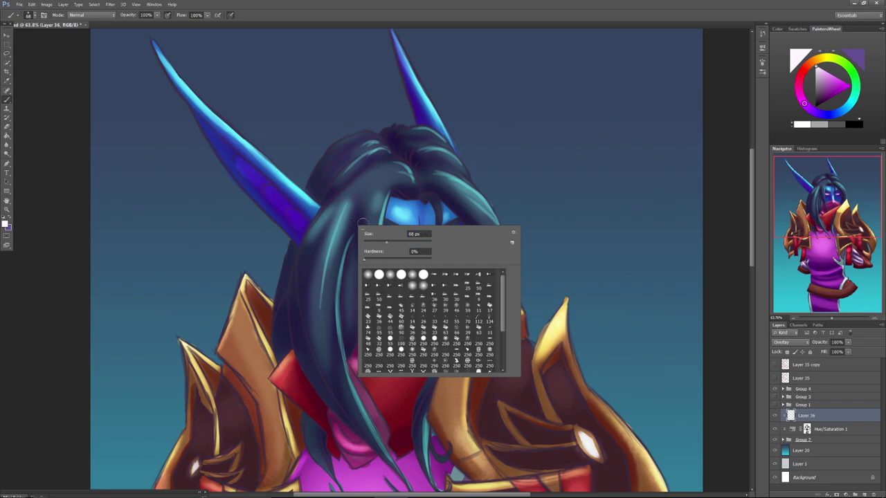
pyautogui.moveTo(456, 194)
pyautogui.mouseDown()
pyautogui.moveTo(481, 209)
pyautogui.moveTo(493, 244)
pyautogui.mouseUp()
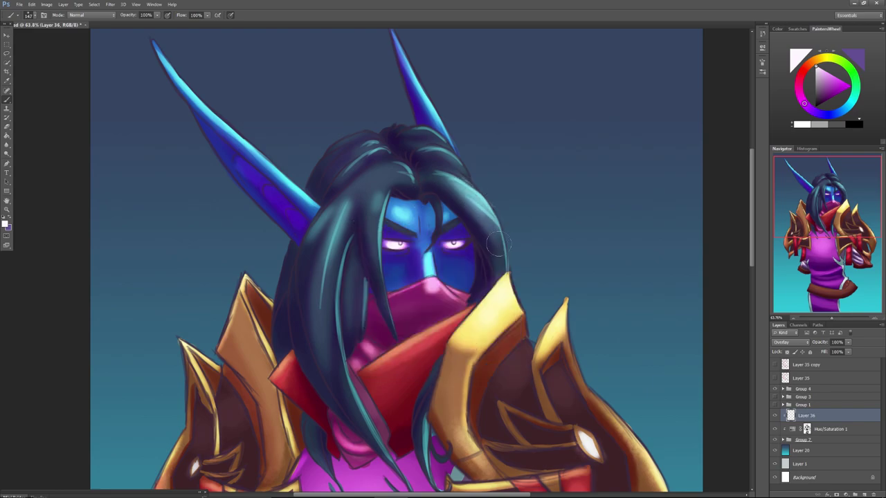
pyautogui.moveTo(446, 187); pyautogui.dragTo(505, 291)
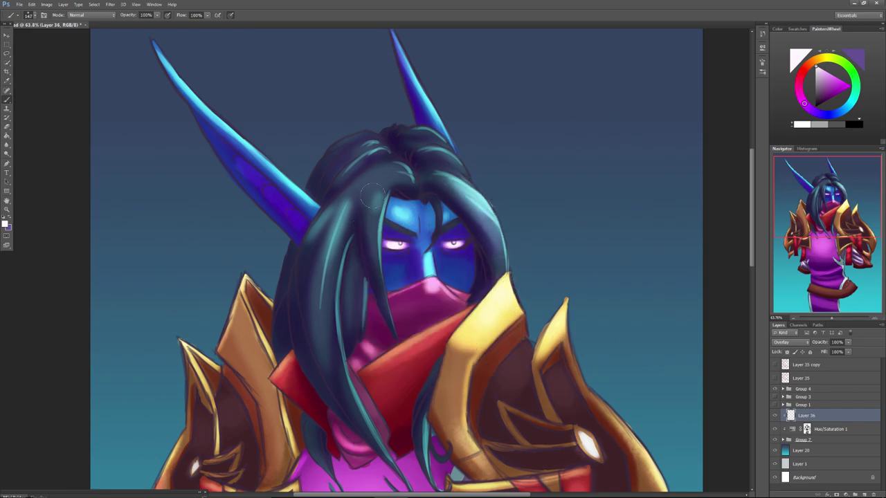
pyautogui.hotkey('ctrl', 'z')
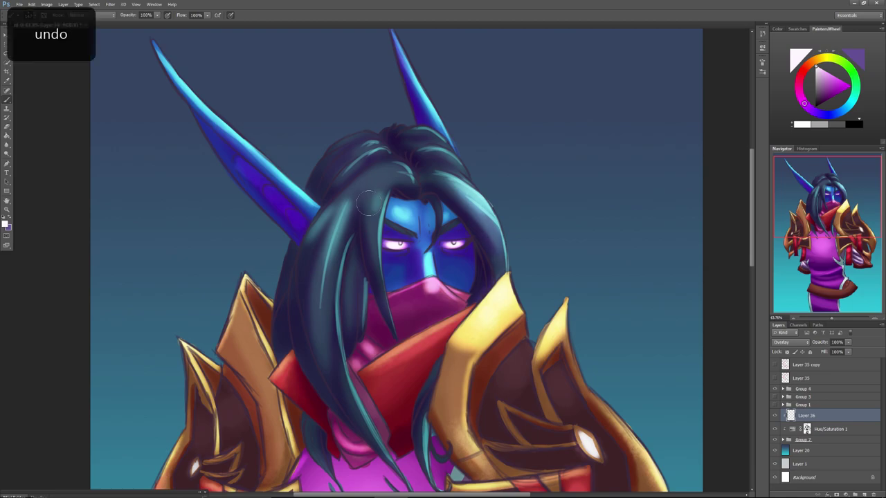
pyautogui.hotkey('ctrl', 'alt', 'z')
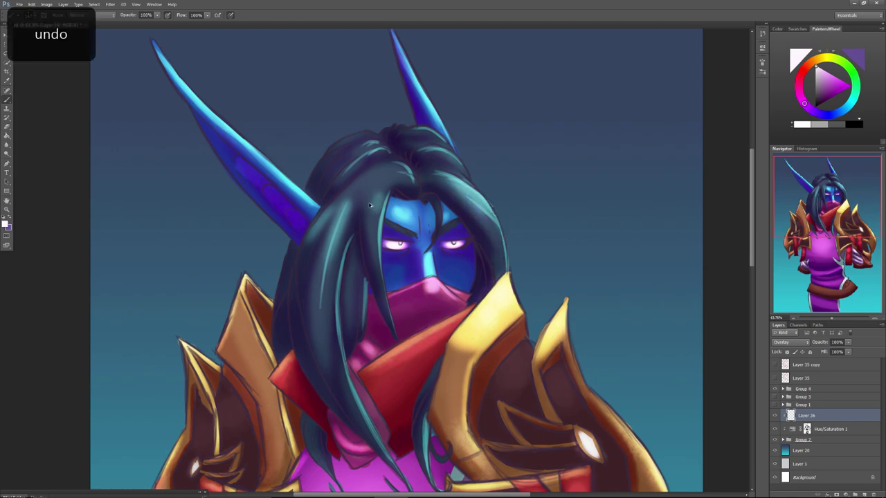
pyautogui.hotkey('ctrl', 'alt', 'z')
pyautogui.moveTo(486, 217); pyautogui.dragTo(249, 221)
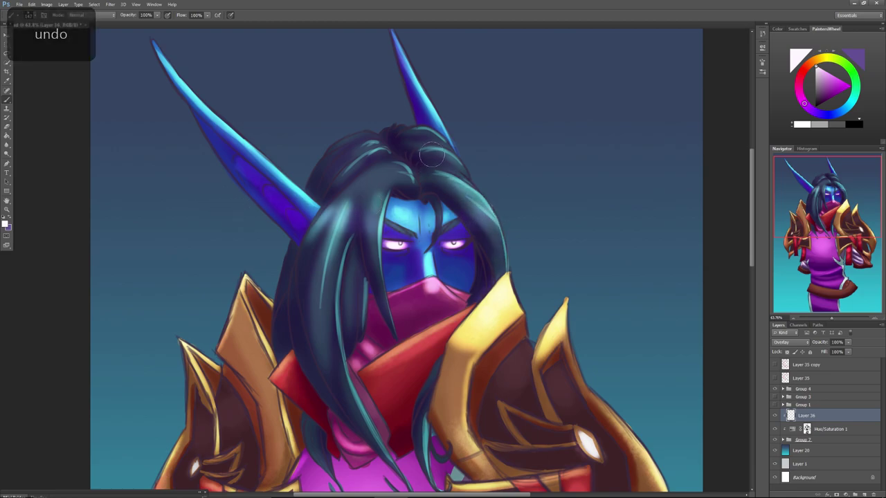
pyautogui.moveTo(464, 163); pyautogui.dragTo(272, 134)
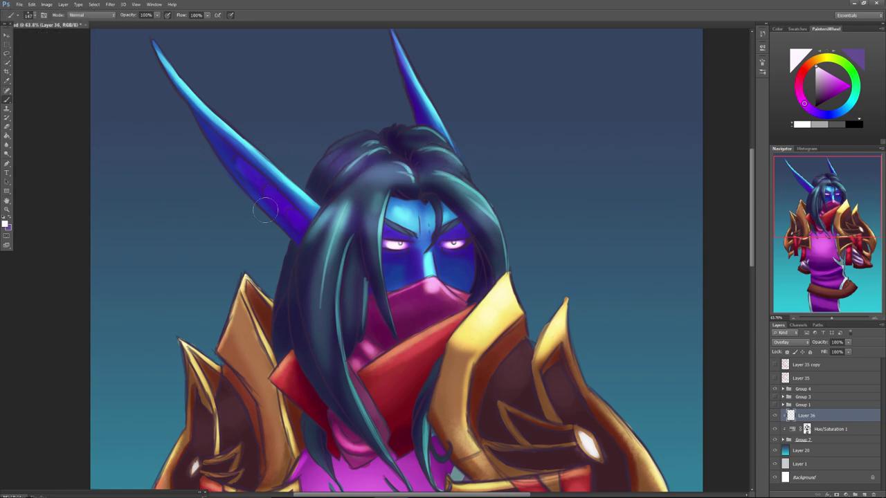
pyautogui.hotkey('ctrl', 'alt', 'z')
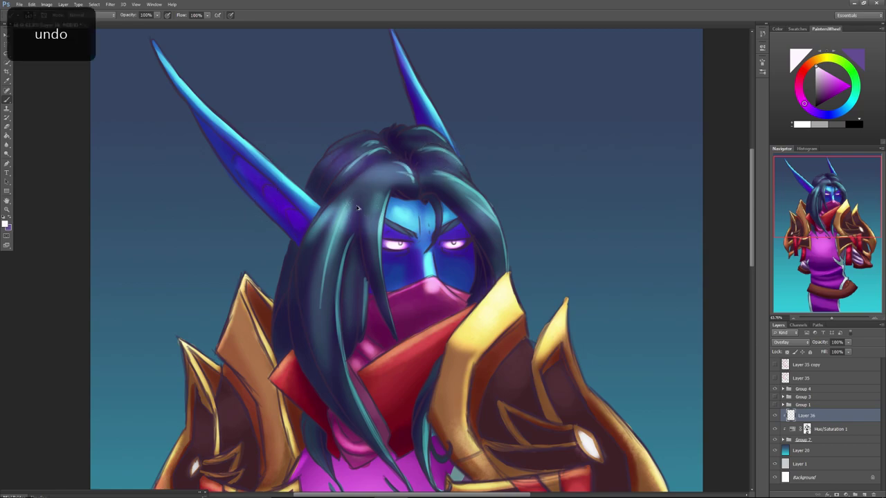
pyautogui.hotkey('ctrl', 'alt', 'z')
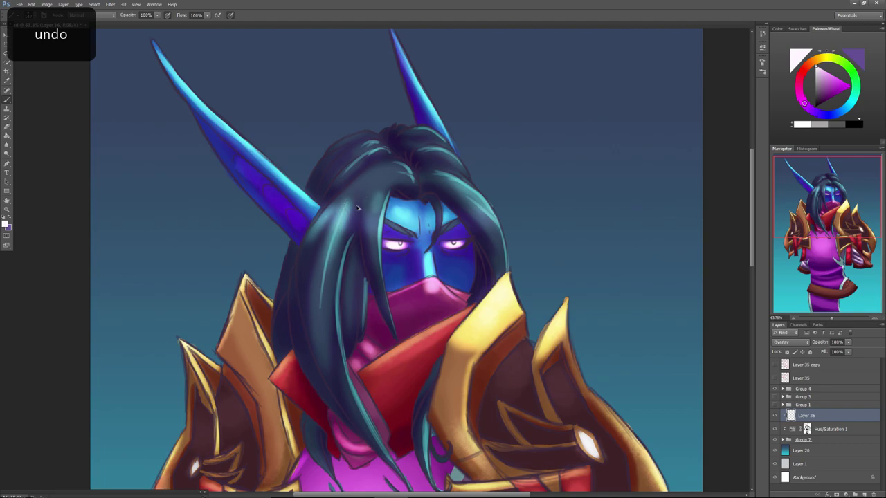
pyautogui.hotkey('ctrl', 'alt', 'z')
pyautogui.hotkey('ctrl', 'shift', 'z')
pyautogui.hotkey('ctrl', 'shift', 'z')
pyautogui.hotkey('ctrl', 'shift', 'z')
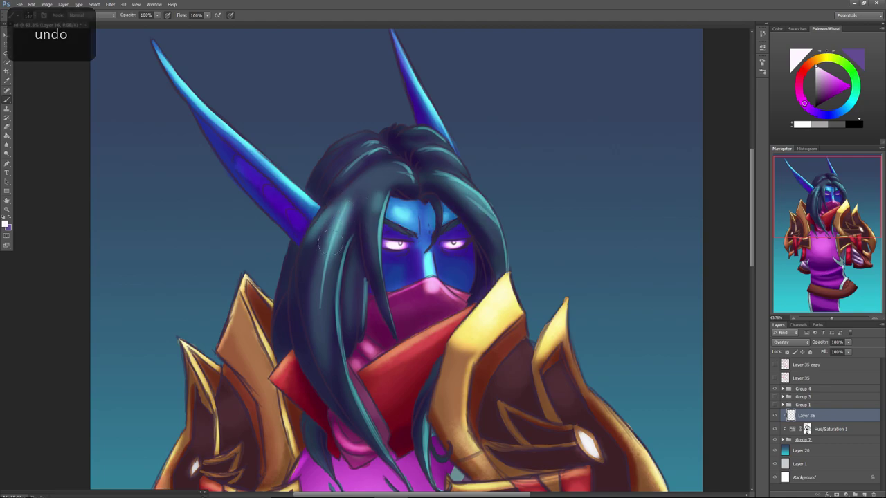
# Paint soft highlights on the right hair lock, across the crown and down the long hair strands on the left.
pyautogui.moveTo(464, 187)
pyautogui.mouseDown()
pyautogui.moveTo(514, 254)
pyautogui.moveTo(500, 218)
pyautogui.mouseUp()
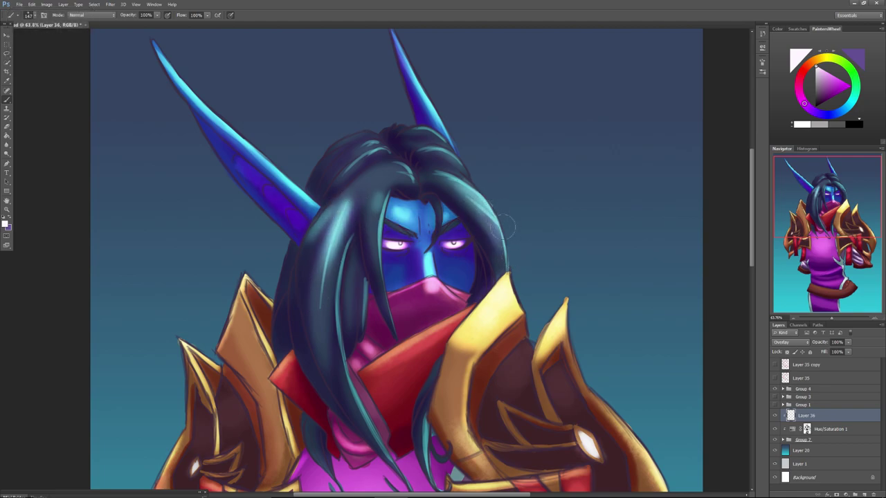
pyautogui.moveTo(465, 176)
pyautogui.mouseDown()
pyautogui.moveTo(431, 143)
pyautogui.moveTo(447, 158)
pyautogui.mouseUp()
pyautogui.moveTo(419, 128); pyautogui.dragTo(427, 134)
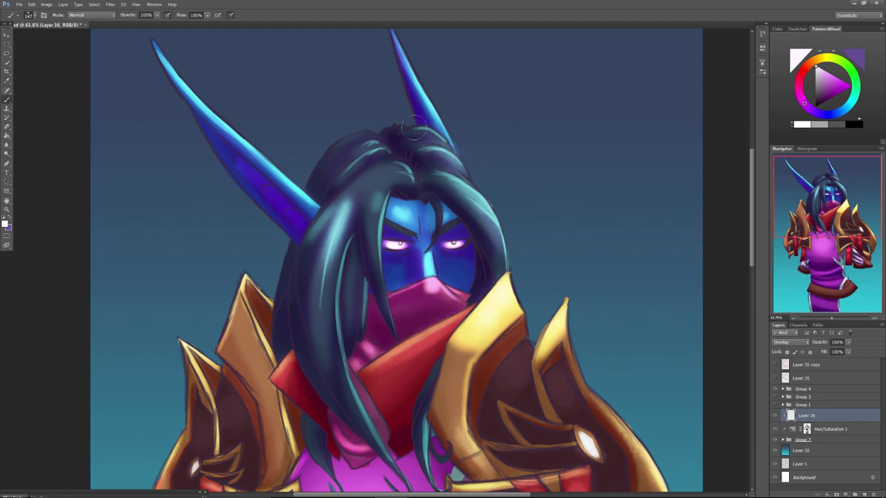
pyautogui.moveTo(357, 132)
pyautogui.mouseDown()
pyautogui.moveTo(361, 165)
pyautogui.moveTo(349, 170)
pyautogui.moveTo(358, 194)
pyautogui.moveTo(381, 176)
pyautogui.mouseUp()
pyautogui.moveTo(312, 258)
pyautogui.mouseDown()
pyautogui.moveTo(329, 312)
pyautogui.moveTo(339, 346)
pyautogui.mouseUp()
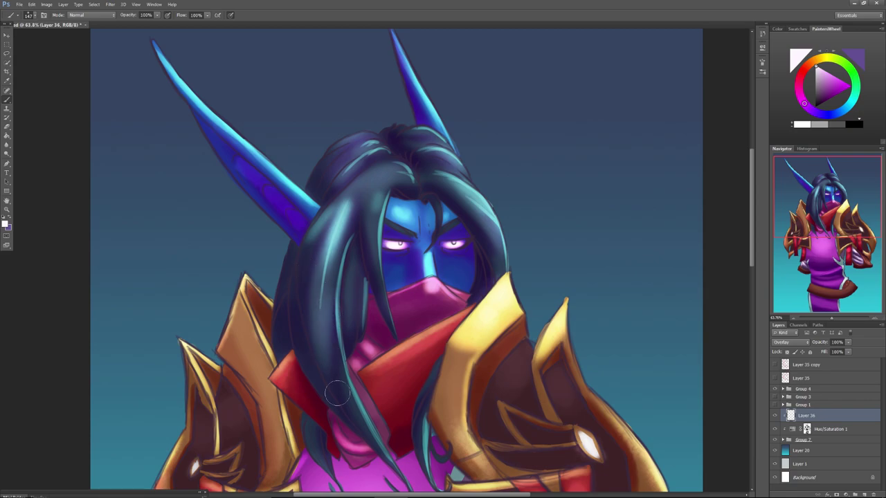
# Compare the whole picture with and without the Hue/Saturation 1 adjustment and lower that layer's opacity.
pyautogui.moveTo(833, 316); pyautogui.dragTo(827, 319)
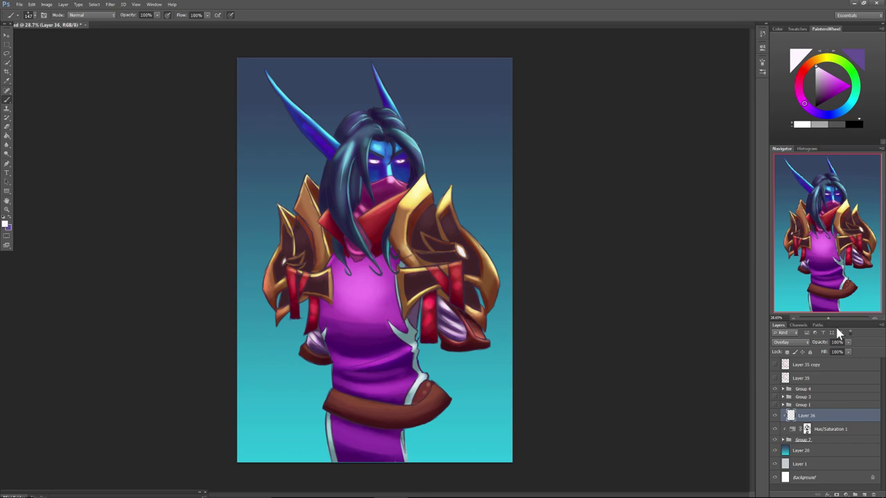
pyautogui.click(774, 429)
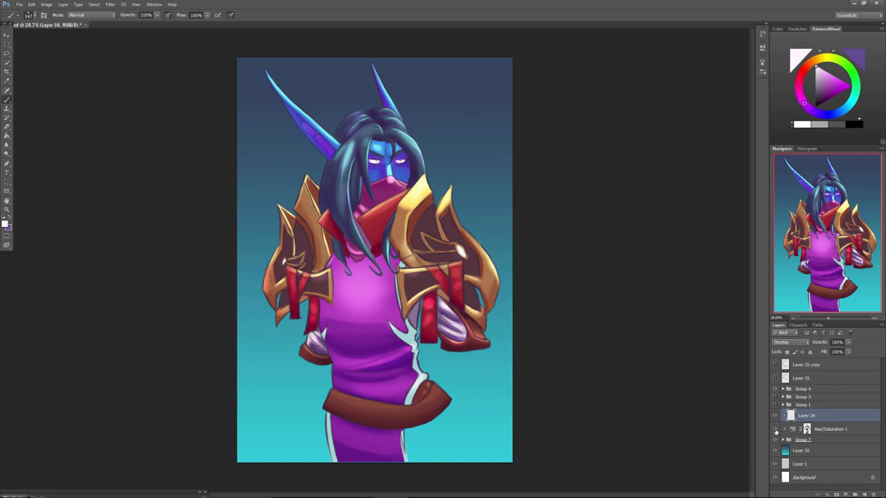
pyautogui.click(775, 430)
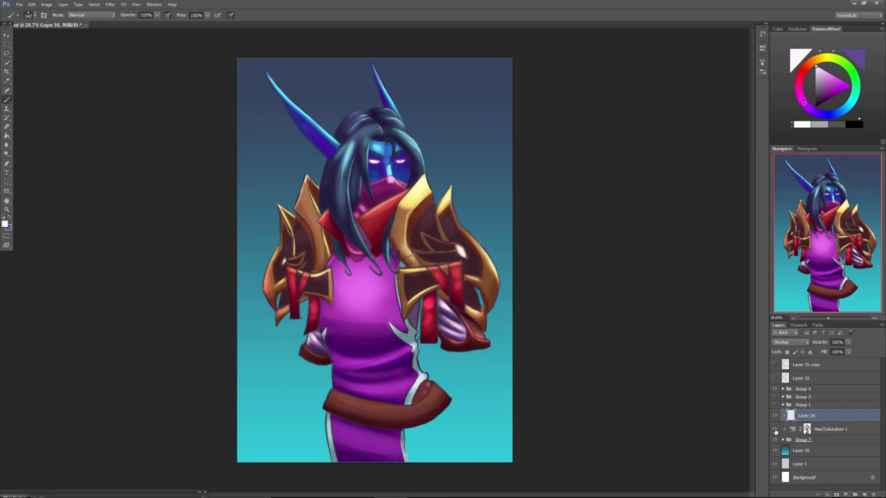
pyautogui.click(810, 432)
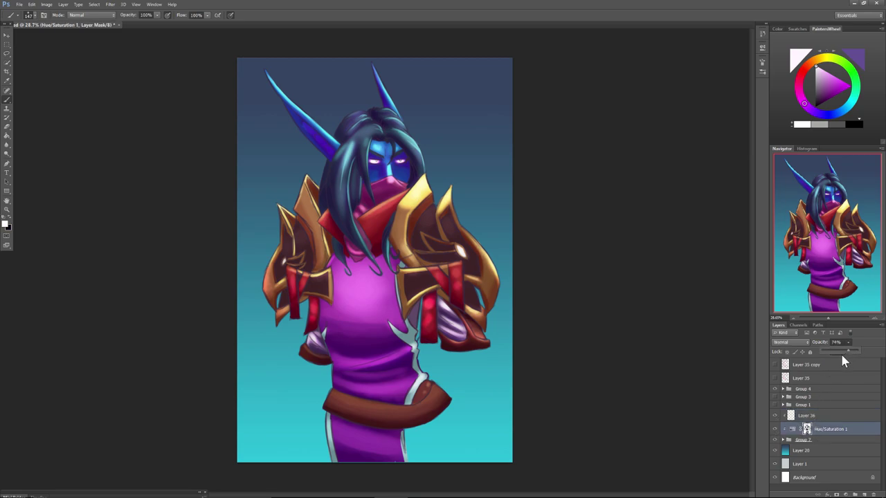
pyautogui.moveTo(848, 352); pyautogui.dragTo(842, 352)
# Hide the blue-teal gradient background on Layer 20 and save the document.
pyautogui.click(800, 453)
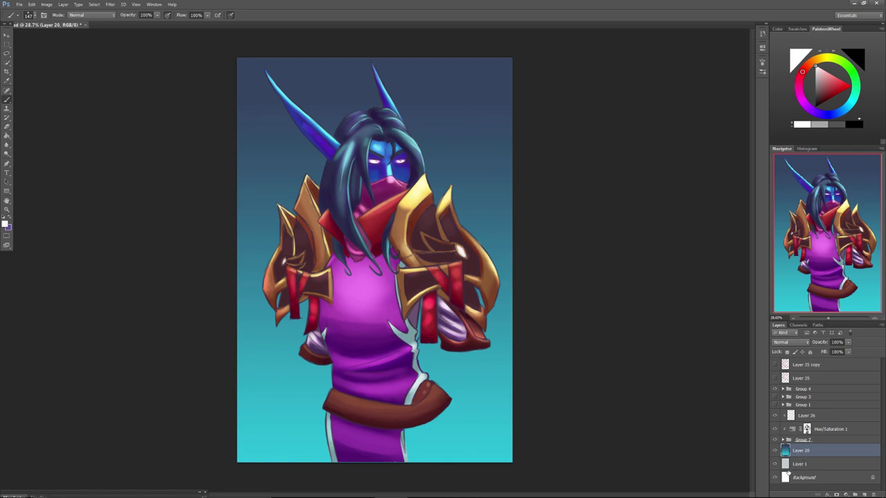
pyautogui.click(774, 451)
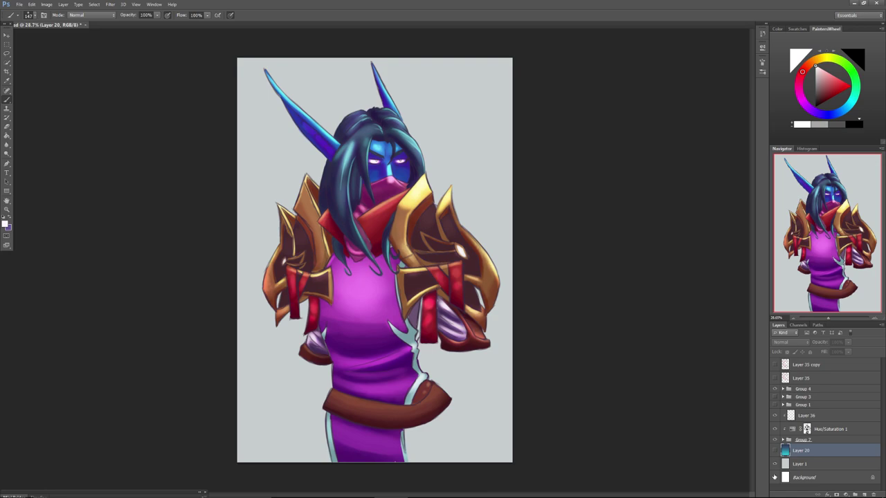
pyautogui.click(19, 4)
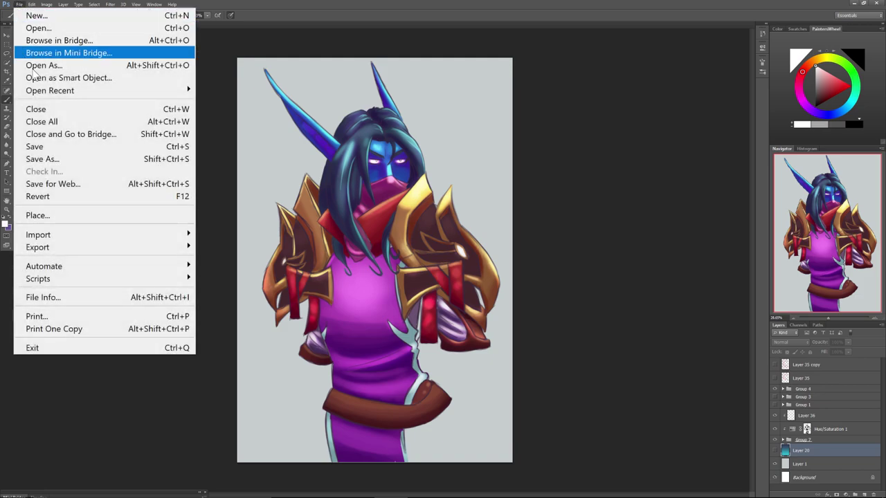
pyautogui.click(42, 147)
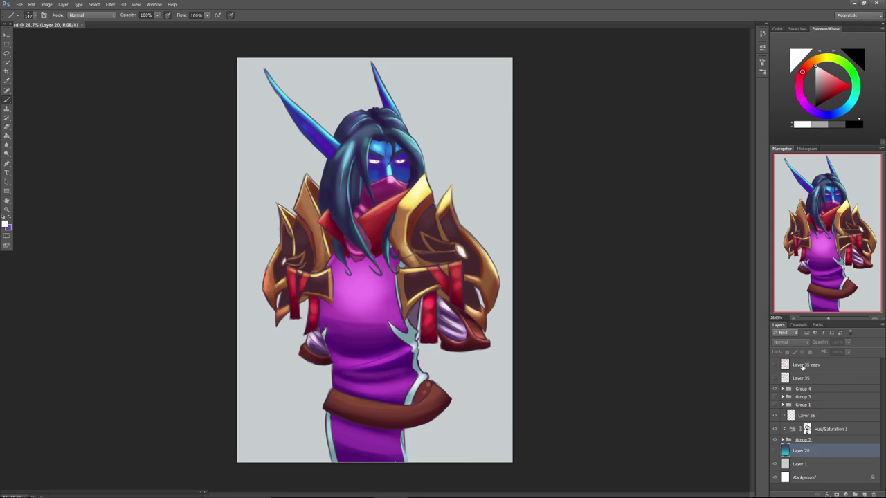
# Create a new group above Layer 35 copy with an empty layer inside it.
pyautogui.click(803, 365)
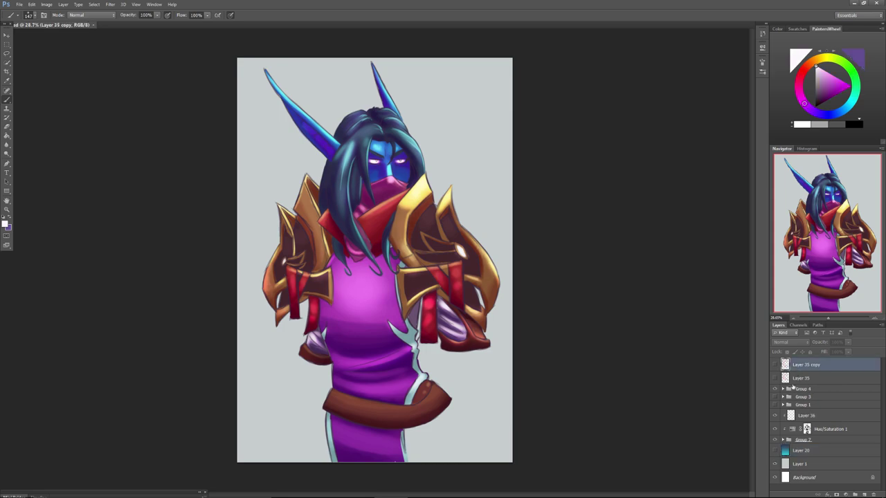
pyautogui.click(854, 494)
pyautogui.click(864, 494)
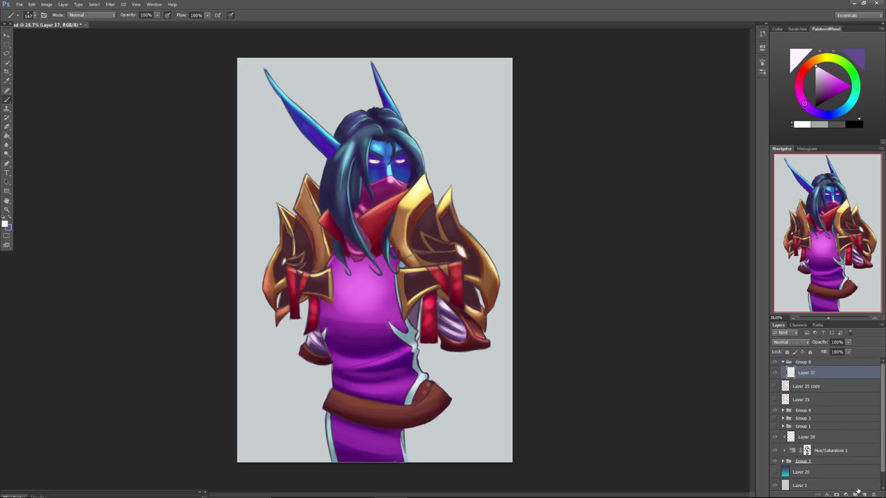
# Set the brush to 54 px, sample the dark maroon of the shoulder armour and turn off pressure-controlled opacity.
pyautogui.moveTo(826, 315); pyautogui.dragTo(832, 317)
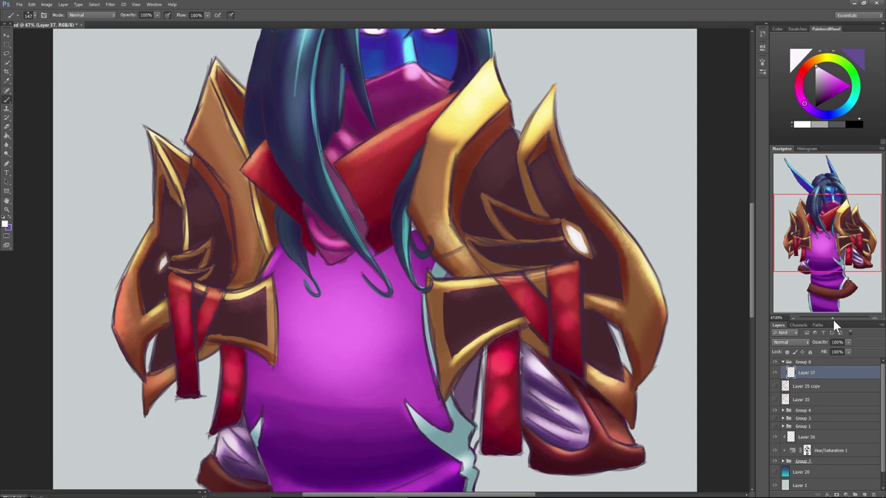
pyautogui.moveTo(820, 224); pyautogui.dragTo(823, 304)
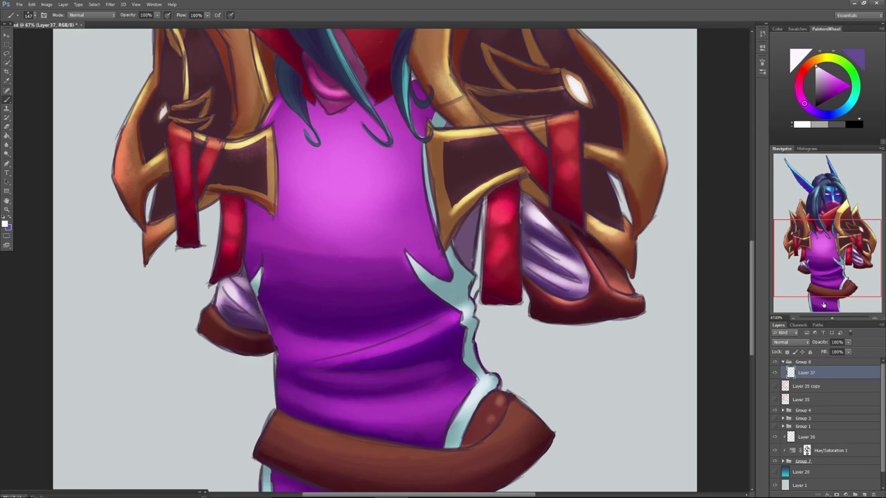
pyautogui.rightClick(253, 172)
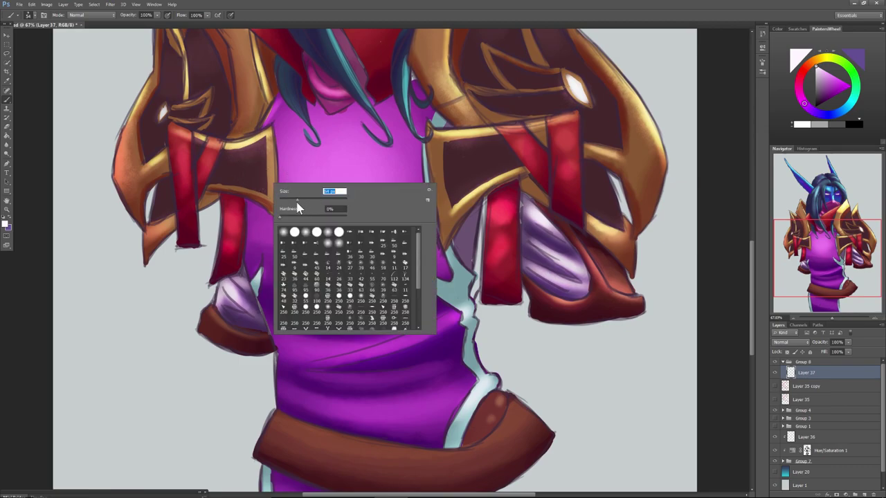
pyautogui.press('alt')
pyautogui.keyDown('alt'); pyautogui.click(250, 180); pyautogui.keyUp('alt')
pyautogui.moveTo(805, 251)
pyautogui.mouseDown()
pyautogui.moveTo(804, 276)
pyautogui.moveTo(793, 274)
pyautogui.mouseUp()
pyautogui.click(167, 15)
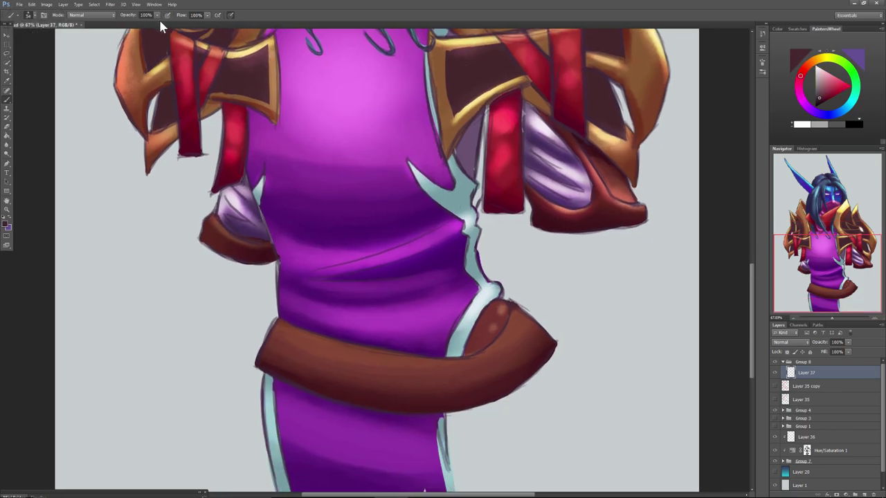
# Choose a hard round brush with 100% hardness and outline a closed maroon shape on the background beside the belt's right end.
pyautogui.rightClick(603, 348)
pyautogui.click(645, 396)
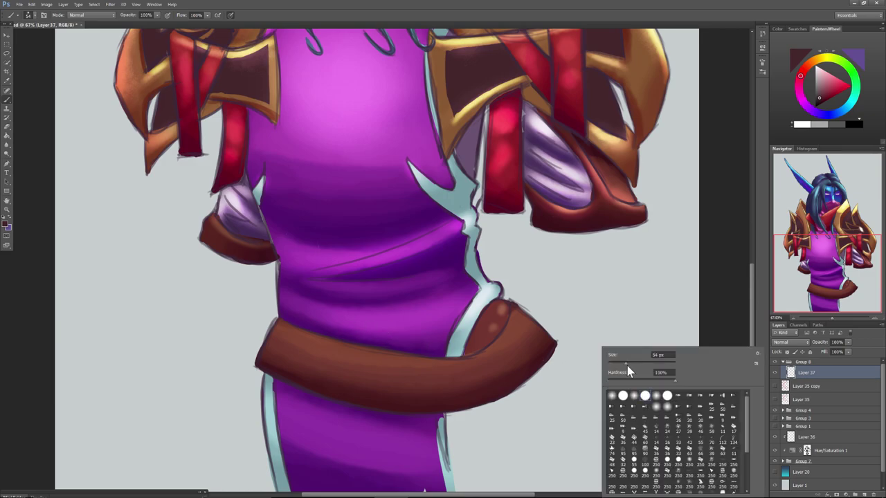
pyautogui.click(586, 393)
pyautogui.moveTo(566, 307)
pyautogui.mouseDown()
pyautogui.moveTo(589, 400)
pyautogui.moveTo(583, 307)
pyautogui.moveTo(613, 306)
pyautogui.moveTo(643, 342)
pyautogui.moveTo(604, 397)
pyautogui.moveTo(588, 399)
pyautogui.moveTo(631, 377)
pyautogui.mouseUp()
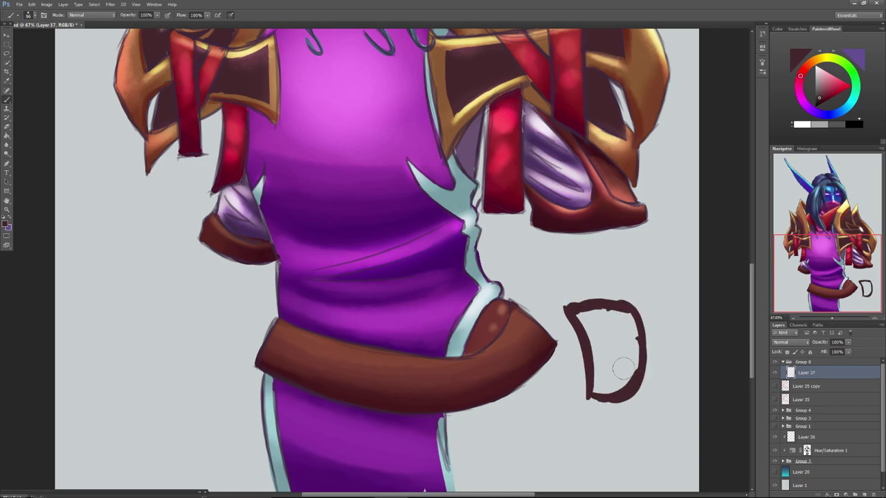
# Enlarge the brush to 152 px, fill the outlined shape solid maroon and refine it into a rounded, roughly rectangular block.
pyautogui.rightClick(625, 368)
pyautogui.click(663, 364)
pyautogui.click(628, 323)
pyautogui.moveTo(629, 320)
pyautogui.mouseDown()
pyautogui.moveTo(594, 312)
pyautogui.moveTo(584, 323)
pyautogui.moveTo(601, 347)
pyautogui.moveTo(620, 333)
pyautogui.moveTo(620, 380)
pyautogui.moveTo(603, 376)
pyautogui.moveTo(596, 395)
pyautogui.moveTo(585, 317)
pyautogui.moveTo(595, 375)
pyautogui.moveTo(573, 312)
pyautogui.moveTo(606, 305)
pyautogui.moveTo(571, 308)
pyautogui.moveTo(617, 304)
pyautogui.moveTo(621, 390)
pyautogui.moveTo(591, 381)
pyautogui.moveTo(590, 392)
pyautogui.moveTo(605, 384)
pyautogui.moveTo(621, 393)
pyautogui.moveTo(591, 395)
pyautogui.moveTo(588, 347)
pyautogui.moveTo(583, 362)
pyautogui.moveTo(574, 326)
pyautogui.moveTo(586, 396)
pyautogui.moveTo(573, 316)
pyautogui.moveTo(586, 386)
pyautogui.moveTo(575, 346)
pyautogui.moveTo(601, 388)
pyautogui.moveTo(588, 391)
pyautogui.moveTo(616, 368)
pyautogui.moveTo(612, 400)
pyautogui.moveTo(606, 365)
pyautogui.moveTo(639, 372)
pyautogui.moveTo(609, 357)
pyautogui.moveTo(637, 367)
pyautogui.moveTo(615, 338)
pyautogui.moveTo(638, 375)
pyautogui.moveTo(615, 323)
pyautogui.moveTo(632, 313)
pyautogui.moveTo(575, 310)
pyautogui.moveTo(586, 388)
pyautogui.moveTo(633, 386)
pyautogui.moveTo(598, 385)
pyautogui.moveTo(640, 346)
pyautogui.moveTo(612, 394)
pyautogui.moveTo(617, 304)
pyautogui.moveTo(629, 380)
pyautogui.moveTo(645, 375)
pyautogui.moveTo(648, 357)
pyautogui.moveTo(598, 382)
pyautogui.mouseUp()
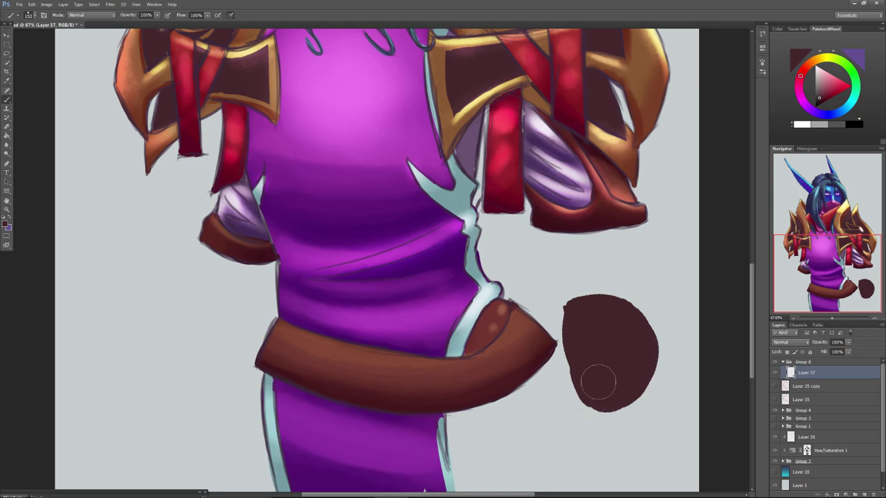
pyautogui.moveTo(652, 306)
pyautogui.mouseDown()
pyautogui.moveTo(658, 382)
pyautogui.moveTo(647, 291)
pyautogui.moveTo(655, 418)
pyautogui.moveTo(638, 369)
pyautogui.moveTo(630, 387)
pyautogui.moveTo(628, 316)
pyautogui.moveTo(634, 397)
pyautogui.moveTo(627, 306)
pyautogui.moveTo(602, 302)
pyautogui.moveTo(622, 301)
pyautogui.moveTo(644, 368)
pyautogui.moveTo(604, 408)
pyautogui.moveTo(634, 398)
pyautogui.moveTo(643, 378)
pyautogui.moveTo(629, 322)
pyautogui.moveTo(634, 341)
pyautogui.moveTo(621, 334)
pyautogui.moveTo(593, 402)
pyautogui.mouseUp()
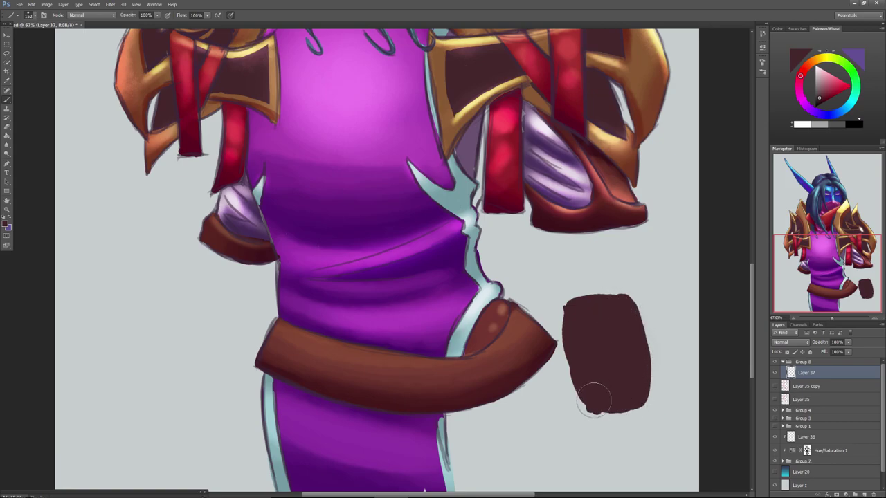
# Lock Layer 37's transparent pixels and paint the maroon block's front and top faces in a lighter reddish brown, leaving its side darker.
pyautogui.click(787, 351)
pyautogui.rightClick(594, 346)
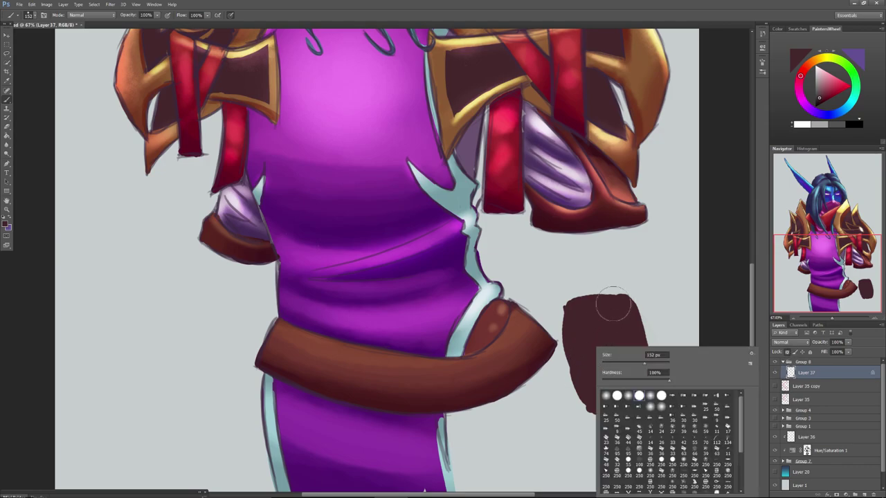
pyautogui.click(623, 362)
pyautogui.press('Return')
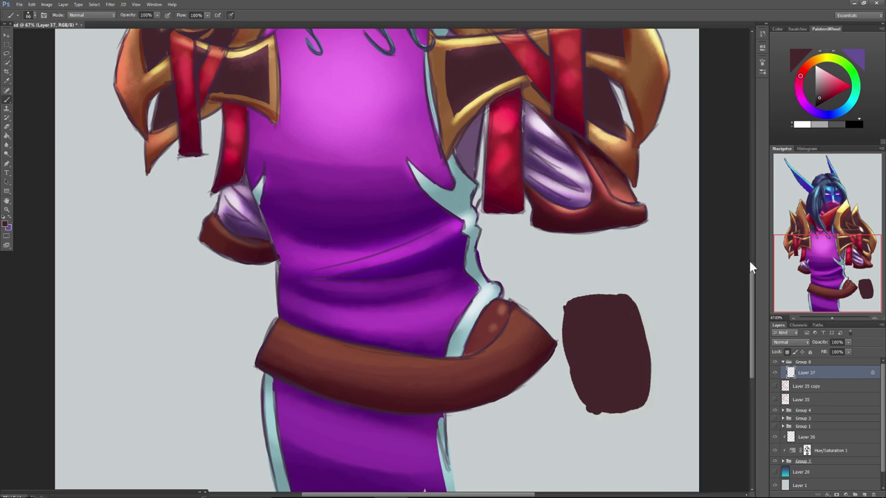
pyautogui.moveTo(800, 72)
pyautogui.mouseDown()
pyautogui.moveTo(826, 90)
pyautogui.moveTo(805, 66)
pyautogui.mouseUp()
pyautogui.rightClick(578, 300)
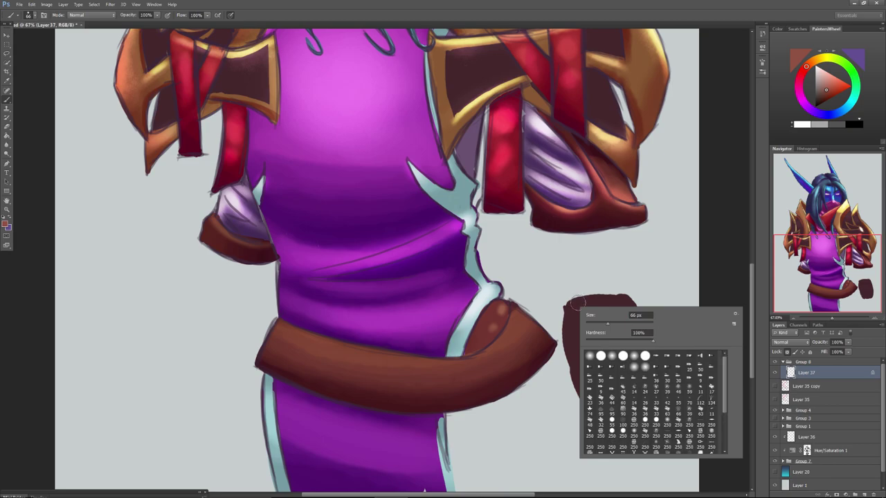
pyautogui.moveTo(578, 301)
pyautogui.mouseDown()
pyautogui.moveTo(587, 321)
pyautogui.moveTo(595, 317)
pyautogui.moveTo(611, 363)
pyautogui.moveTo(597, 365)
pyautogui.moveTo(607, 415)
pyautogui.moveTo(599, 323)
pyautogui.moveTo(587, 301)
pyautogui.moveTo(618, 314)
pyautogui.moveTo(640, 346)
pyautogui.moveTo(618, 293)
pyautogui.moveTo(633, 298)
pyautogui.moveTo(619, 294)
pyautogui.moveTo(636, 293)
pyautogui.moveTo(629, 289)
pyautogui.mouseUp()
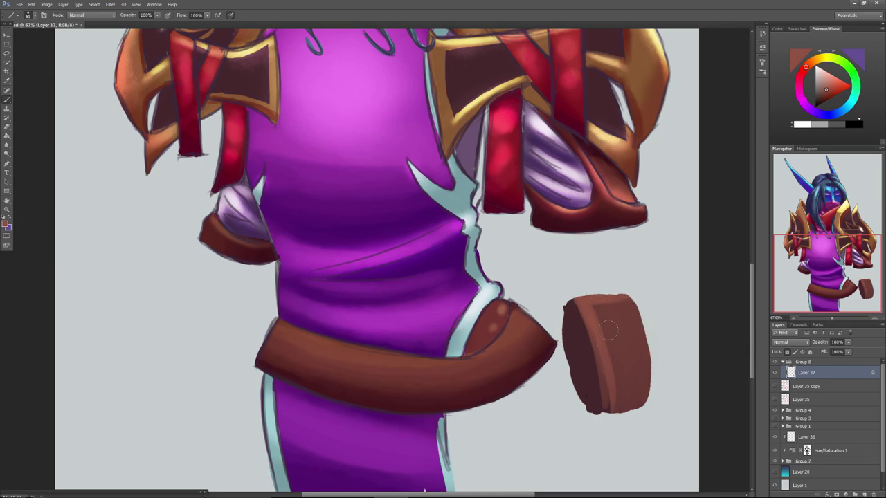
# Sample a mid brown from the block to even out the front face and lighten the dark side panel inside its edges.
pyautogui.press('alt')
pyautogui.keyDown('alt'); pyautogui.click(609, 322); pyautogui.keyUp('alt')
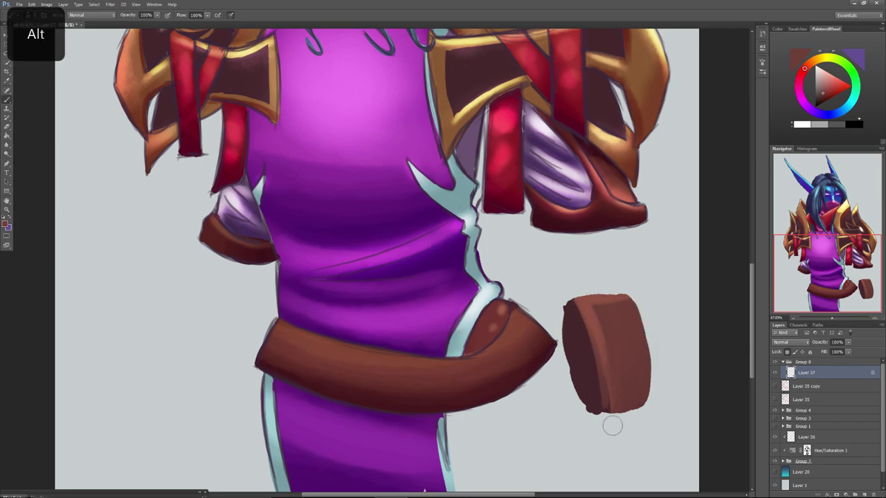
pyautogui.moveTo(569, 327)
pyautogui.mouseDown()
pyautogui.moveTo(586, 360)
pyautogui.moveTo(572, 324)
pyautogui.moveTo(581, 374)
pyautogui.moveTo(590, 372)
pyautogui.moveTo(573, 322)
pyautogui.moveTo(585, 337)
pyautogui.moveTo(585, 377)
pyautogui.moveTo(576, 328)
pyautogui.moveTo(593, 394)
pyautogui.moveTo(572, 319)
pyautogui.moveTo(578, 368)
pyautogui.moveTo(587, 388)
pyautogui.moveTo(572, 318)
pyautogui.moveTo(592, 386)
pyautogui.mouseUp()
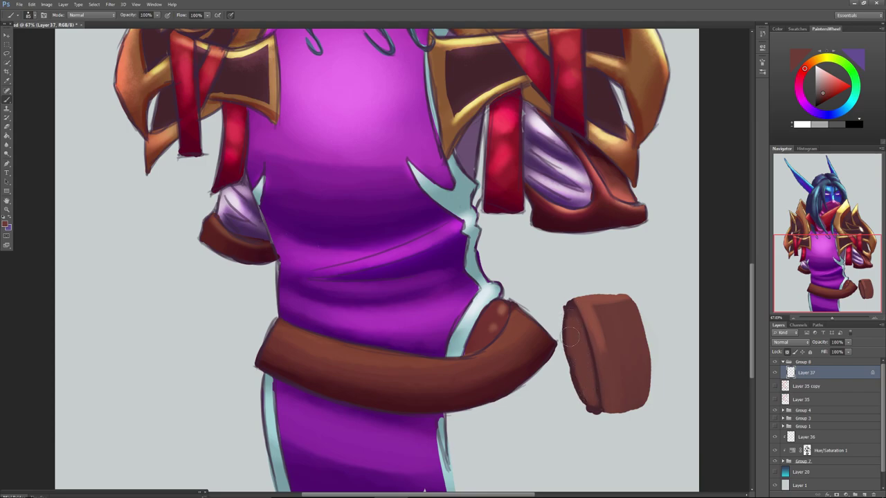
# Sample the dark maroon, reduce the brush to 32 px and draw the pouch flap's curved lower edge, cleaning it up with sampled brown.
pyautogui.press('alt')
pyautogui.keyDown('alt'); pyautogui.click(568, 307); pyautogui.keyUp('alt')
pyautogui.rightClick(580, 318)
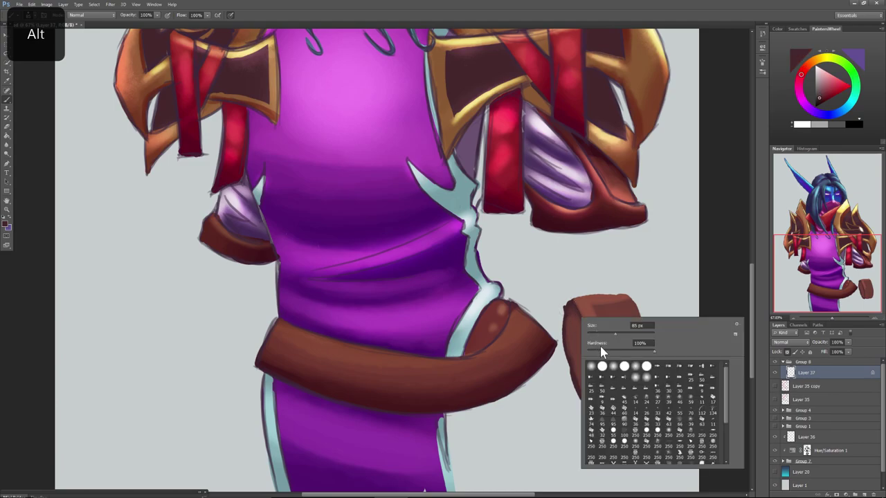
pyautogui.moveTo(612, 336); pyautogui.dragTo(598, 335)
pyautogui.click(574, 312)
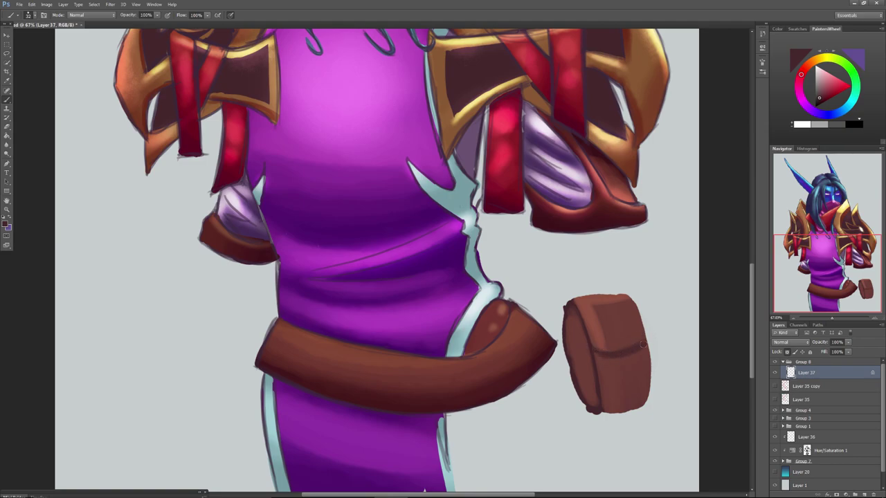
pyautogui.keyDown('alt'); pyautogui.click(640, 351); pyautogui.keyUp('alt')
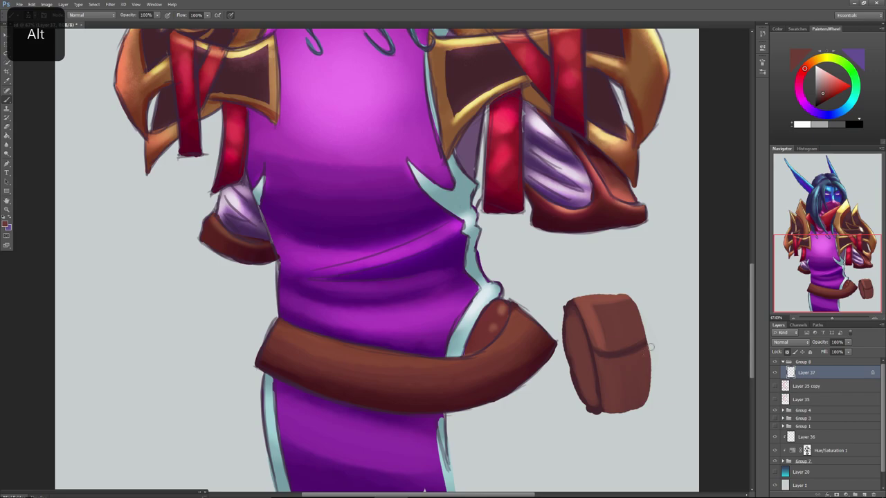
# Sample the lighter brown from the pouch's top, enlarge the brush and paint soft highlights over the flap.
pyautogui.keyDown('alt'); pyautogui.click(596, 304); pyautogui.keyUp('alt')
pyautogui.rightClick(603, 312)
pyautogui.click(634, 324)
pyautogui.moveTo(599, 307)
pyautogui.mouseDown()
pyautogui.moveTo(612, 334)
pyautogui.moveTo(597, 294)
pyautogui.moveTo(624, 314)
pyautogui.moveTo(619, 303)
pyautogui.moveTo(593, 320)
pyautogui.moveTo(614, 330)
pyautogui.moveTo(621, 306)
pyautogui.moveTo(618, 338)
pyautogui.mouseUp()
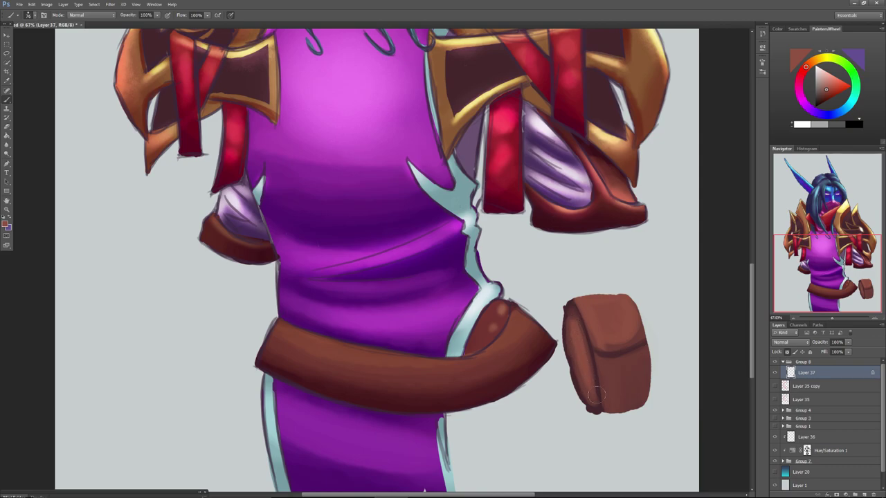
# Enlarge the brush to 141 px and shade the pouch's lower front and flap, blending with light and dark browns sampled from it.
pyautogui.rightClick(635, 360)
pyautogui.moveTo(662, 364); pyautogui.dragTo(682, 365)
pyautogui.moveTo(611, 372)
pyautogui.mouseDown()
pyautogui.moveTo(647, 357)
pyautogui.moveTo(639, 362)
pyautogui.moveTo(652, 368)
pyautogui.moveTo(628, 390)
pyautogui.moveTo(640, 382)
pyautogui.mouseUp()
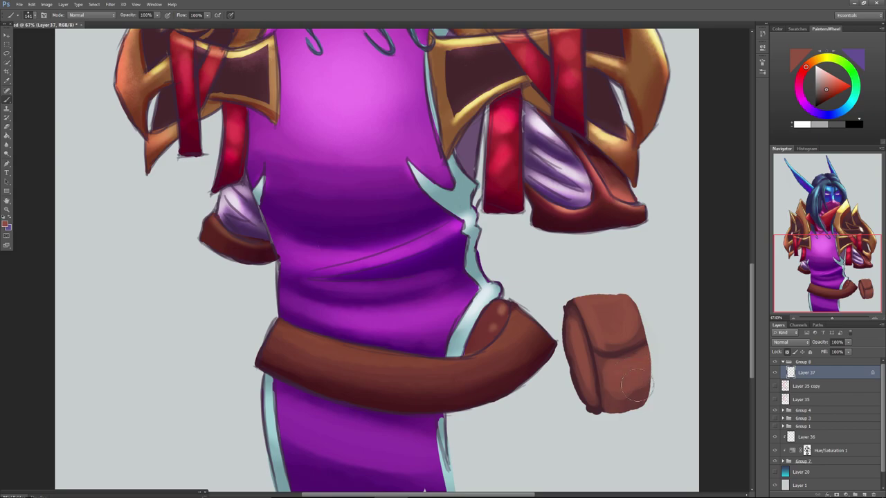
pyautogui.keyDown('alt'); pyautogui.click(631, 380); pyautogui.keyUp('alt')
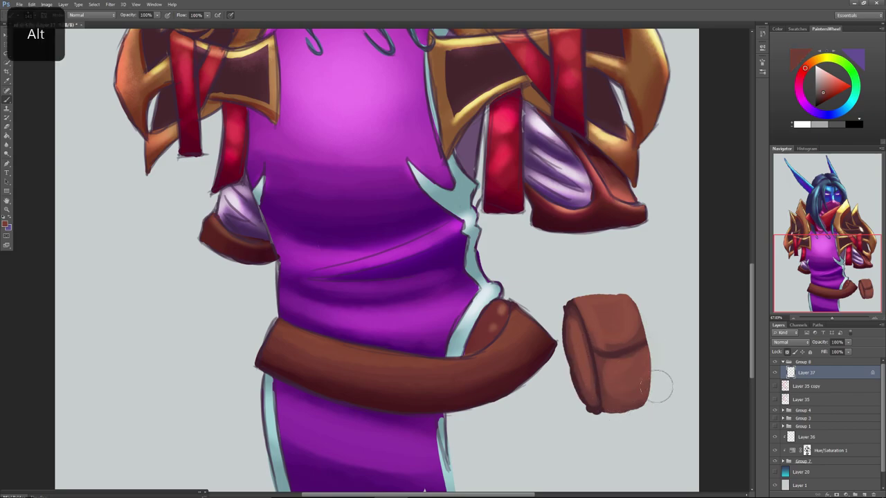
pyautogui.keyDown('alt'); pyautogui.click(593, 409); pyautogui.keyUp('alt')
pyautogui.keyDown('alt'); pyautogui.click(636, 406); pyautogui.keyUp('alt')
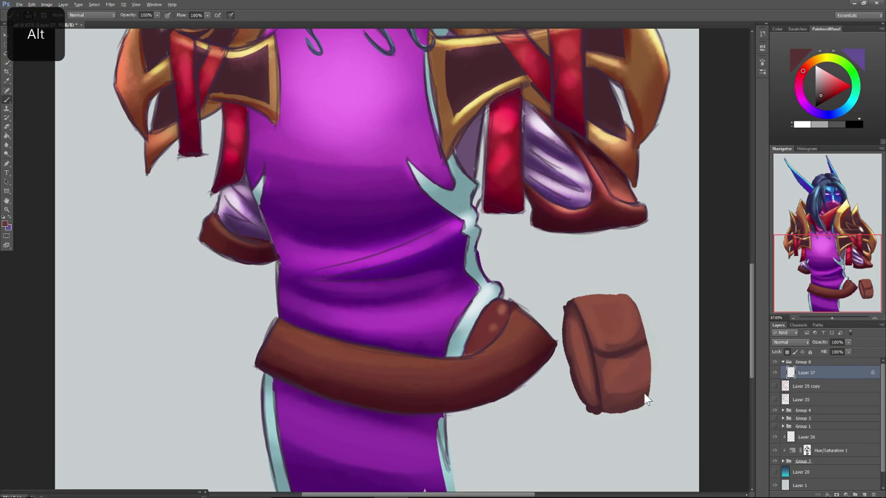
pyautogui.keyDown('alt'); pyautogui.click(621, 394); pyautogui.keyUp('alt')
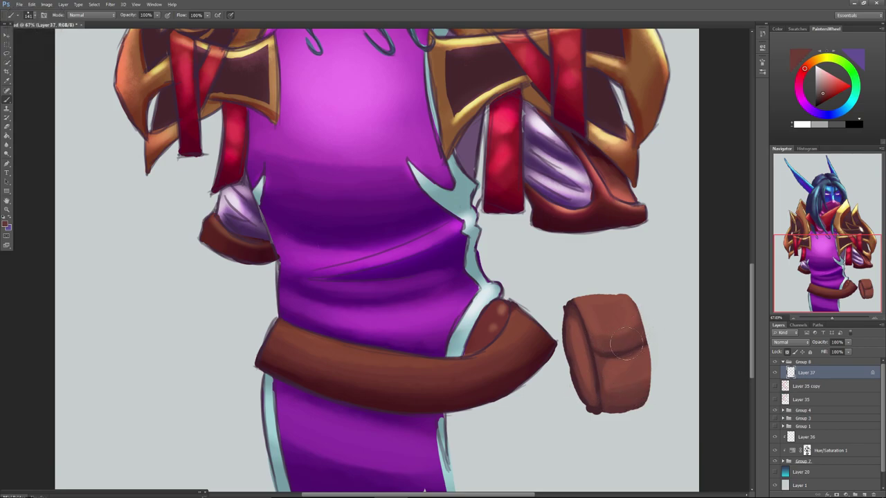
pyautogui.keyDown('alt'); pyautogui.click(638, 307); pyautogui.keyUp('alt')
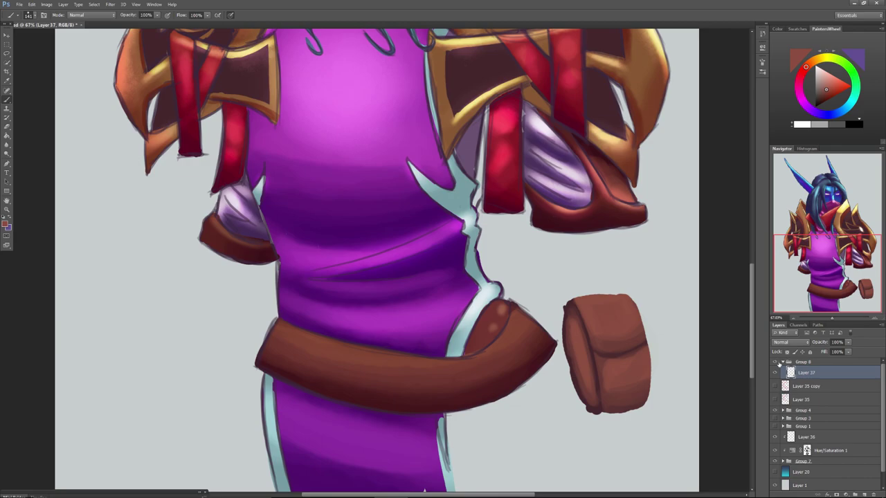
# Trim the pouch's outline smooth with a small hard round Eraser, and lock the layer's transparent pixels again.
pyautogui.click(7, 127)
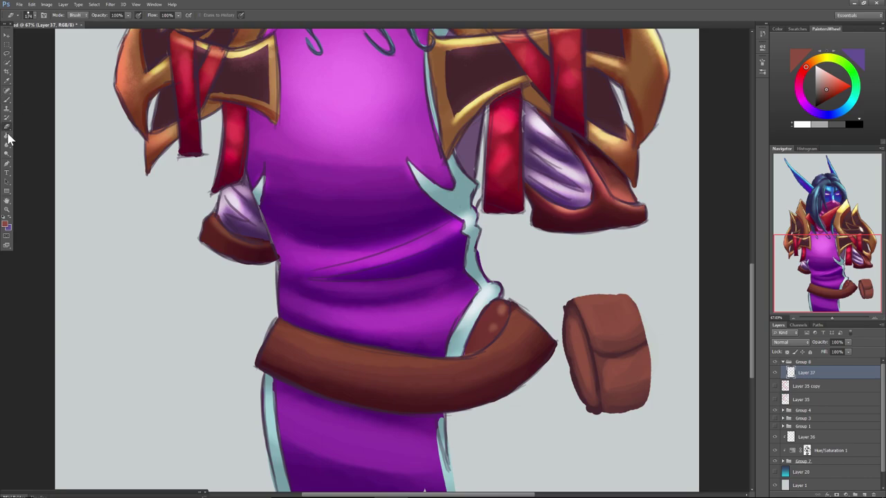
pyautogui.rightClick(564, 391)
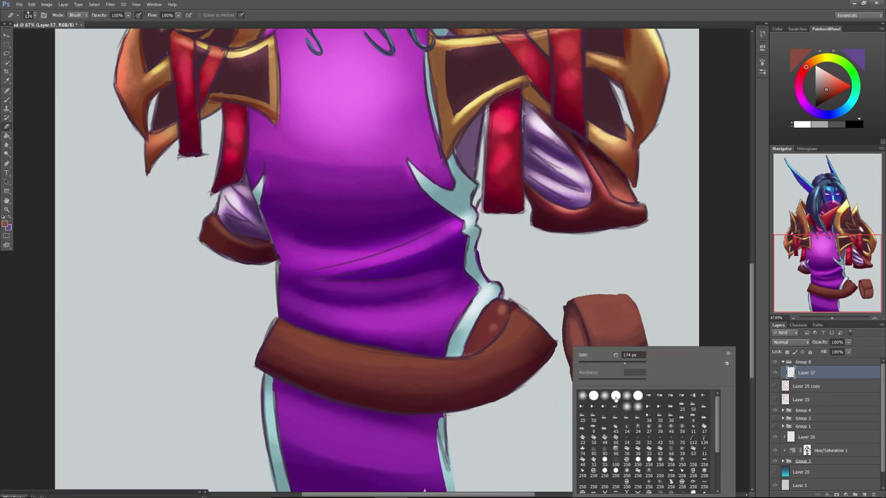
pyautogui.moveTo(601, 367); pyautogui.dragTo(589, 365)
pyautogui.click(559, 317)
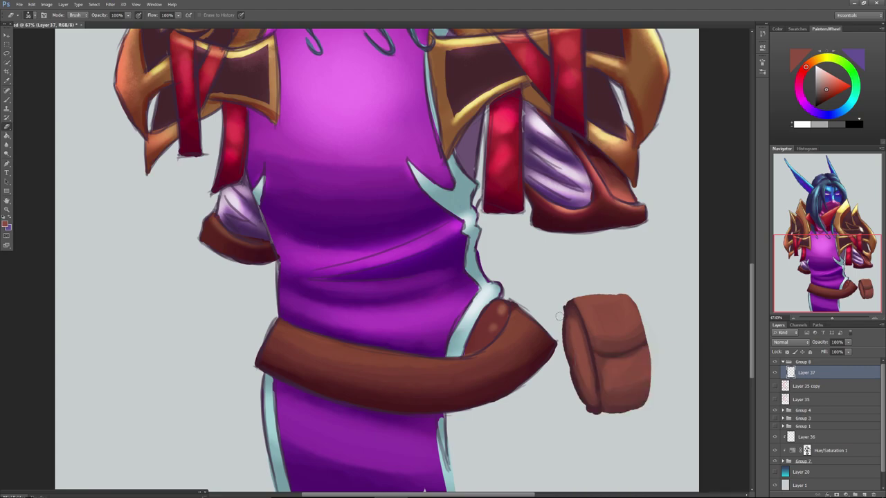
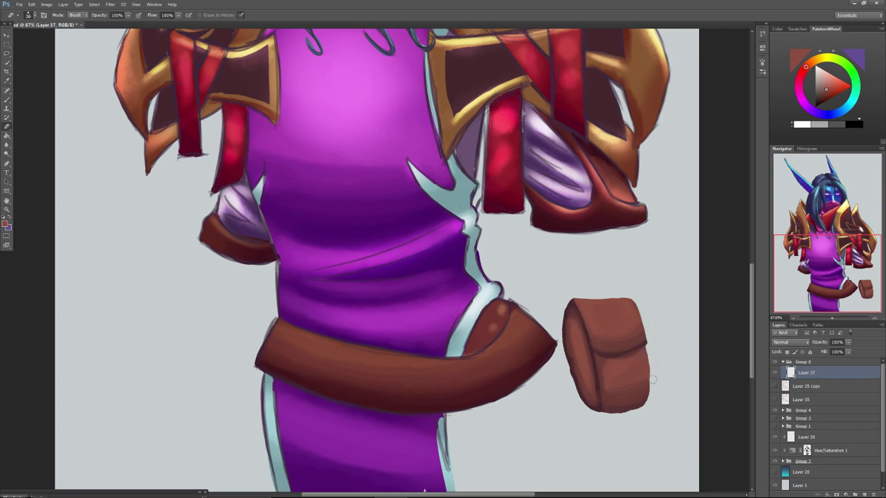
pyautogui.moveTo(650, 401); pyautogui.dragTo(648, 350)
pyautogui.press('/')
# Sample the dark crimson from the hanging red strip with the Brush and paint a small round button on the pouch flap.
pyautogui.press('alt')
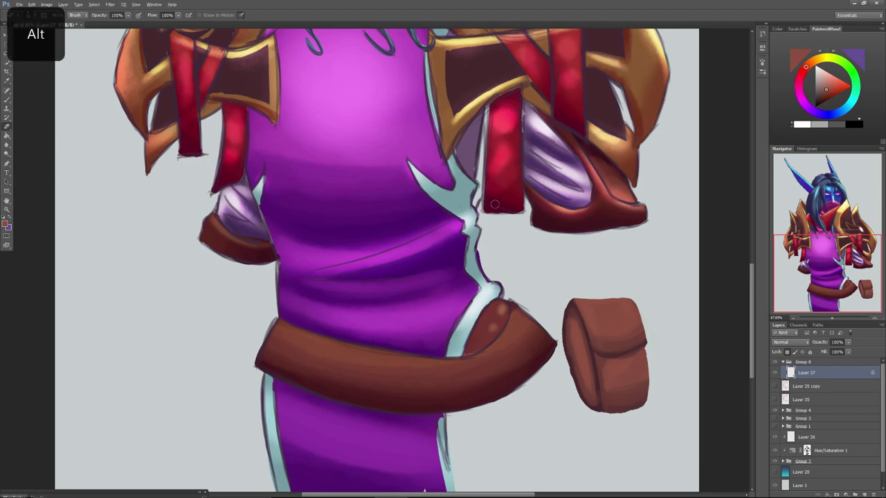
pyautogui.click(7, 102)
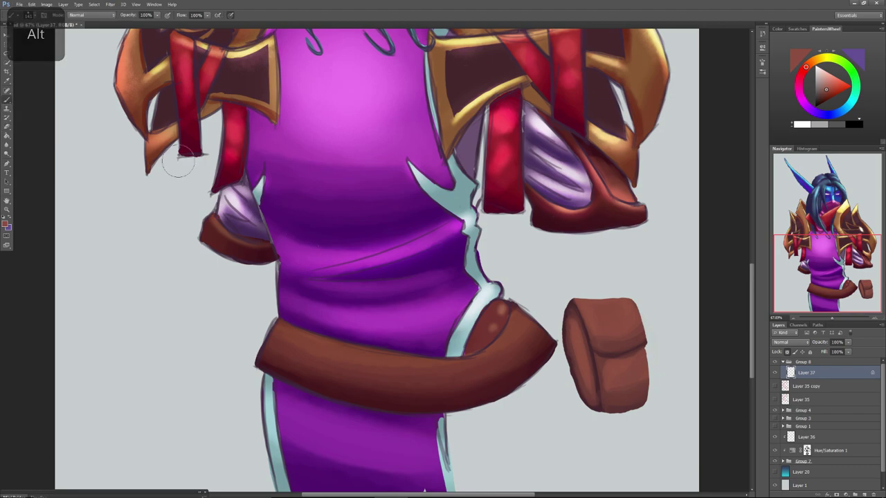
pyautogui.keyDown('alt'); pyautogui.click(499, 208); pyautogui.keyUp('alt')
pyautogui.rightClick(602, 315)
pyautogui.moveTo(651, 337); pyautogui.dragTo(643, 339)
pyautogui.click(598, 285)
pyautogui.click(620, 337)
pyautogui.click(621, 338)
pyautogui.click(622, 338)
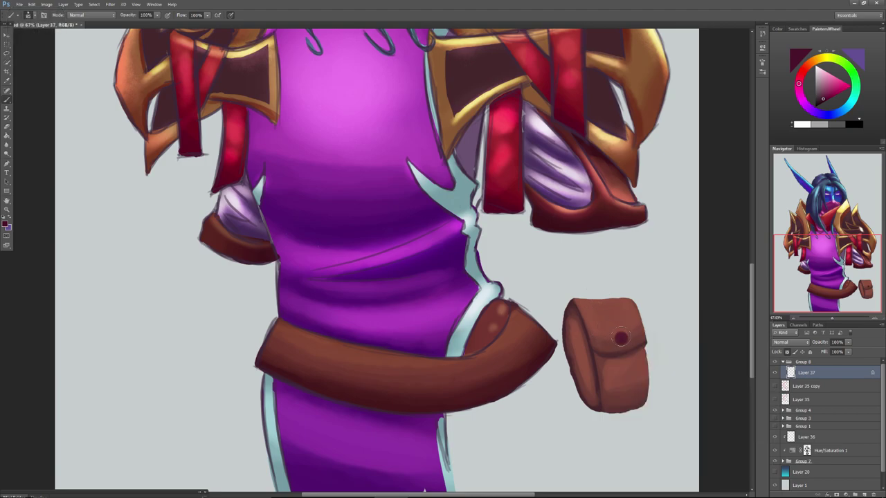
# Sample the bright red of the hanging strip and paint a lighter centre inside the flap's button.
pyautogui.keyDown('alt'); pyautogui.click(500, 162); pyautogui.keyUp('alt')
pyautogui.click(621, 338)
pyautogui.click(621, 338)
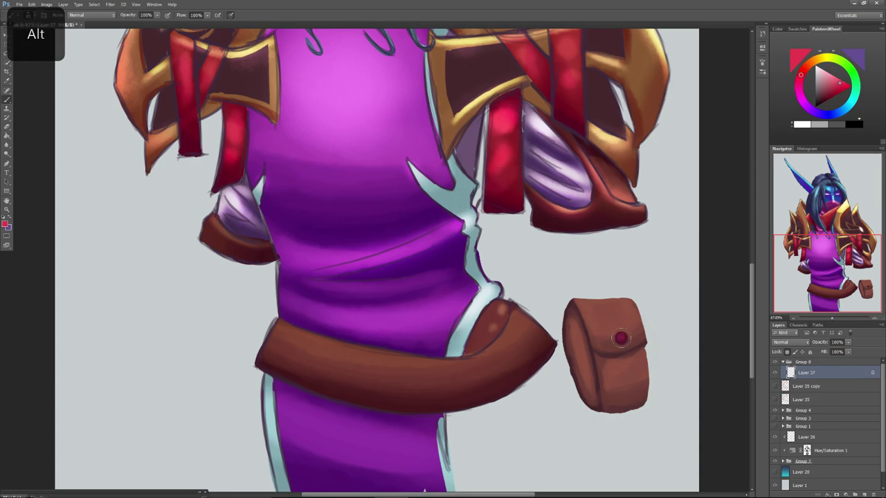
pyautogui.click(621, 338)
pyautogui.click(621, 338)
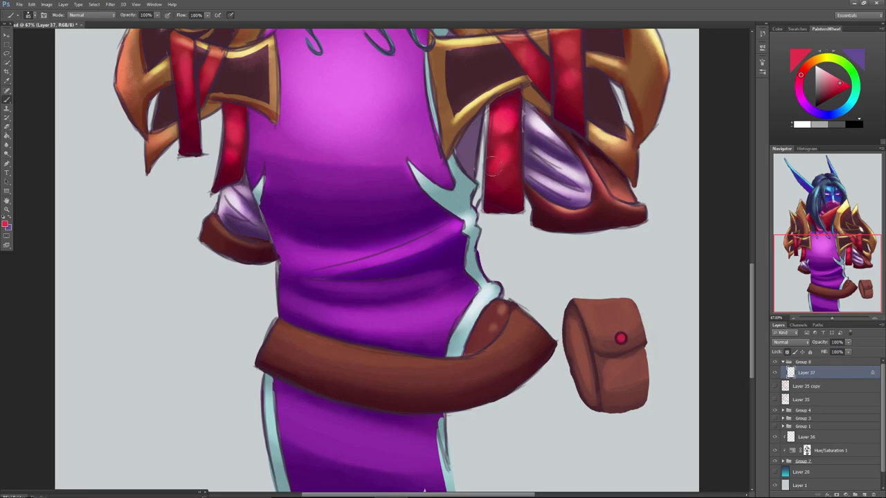
# Sample the shoulder armour's dark maroon, reduce the brush to 25 px and add thin crease lines to the pouch's side and flap.
pyautogui.press('alt')
pyautogui.keyDown('alt'); pyautogui.click(465, 83); pyautogui.keyUp('alt')
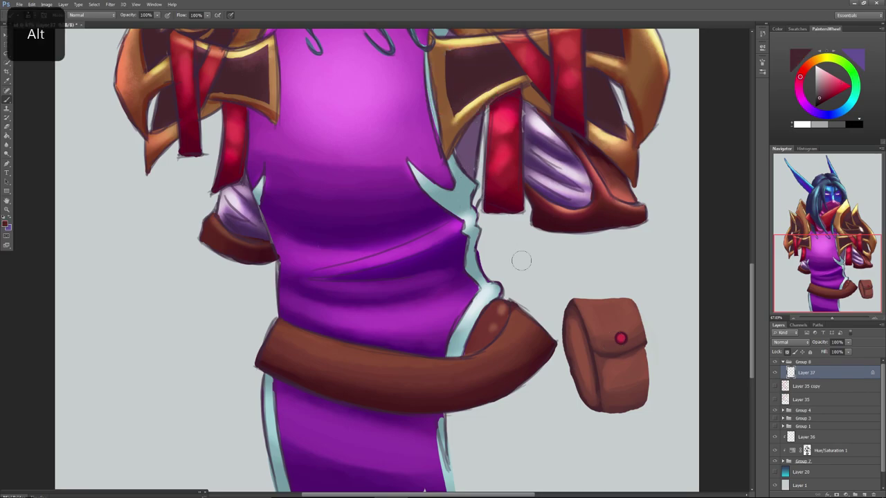
pyautogui.rightClick(552, 344)
pyautogui.moveTo(572, 364); pyautogui.dragTo(563, 362)
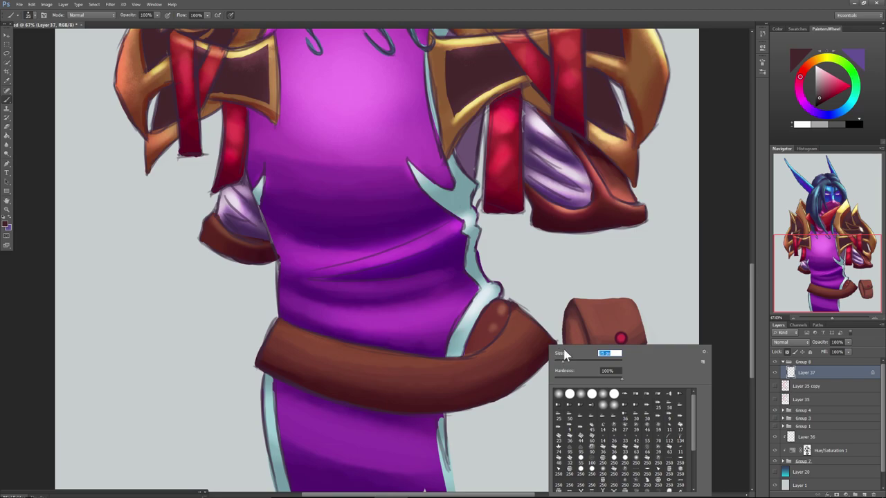
pyautogui.click(570, 308)
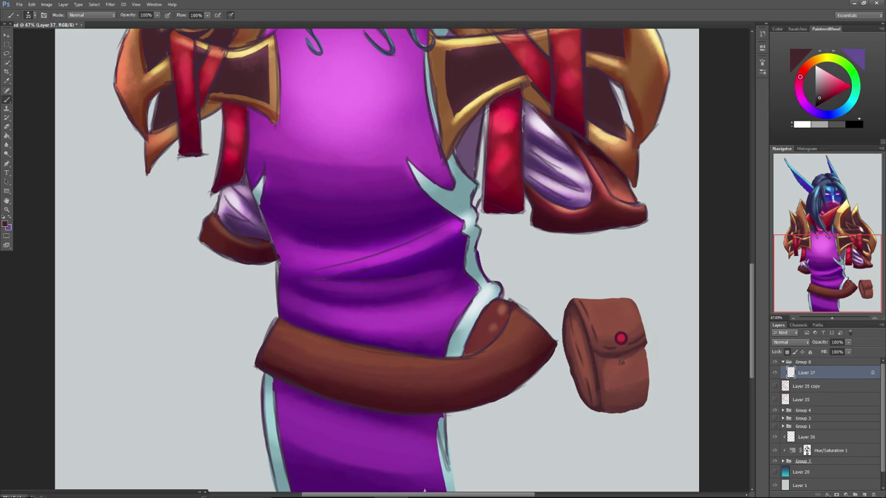
# Paint a thin dark cord hanging below the flap, ending in a small purple tassel with pale lilac highlights.
pyautogui.moveTo(621, 362); pyautogui.dragTo(623, 380)
pyautogui.keyDown('alt'); pyautogui.click(563, 200); pyautogui.keyUp('alt')
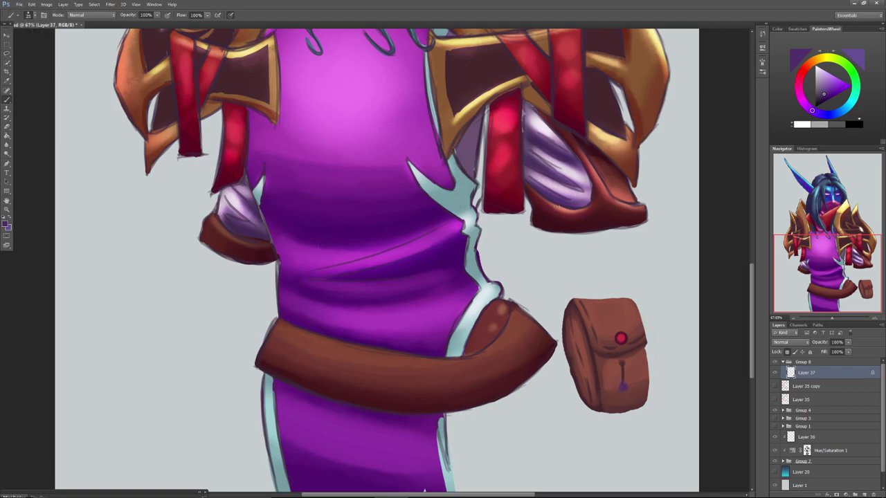
pyautogui.press('alt')
pyautogui.keyDown('alt'); pyautogui.click(622, 386); pyautogui.keyUp('alt')
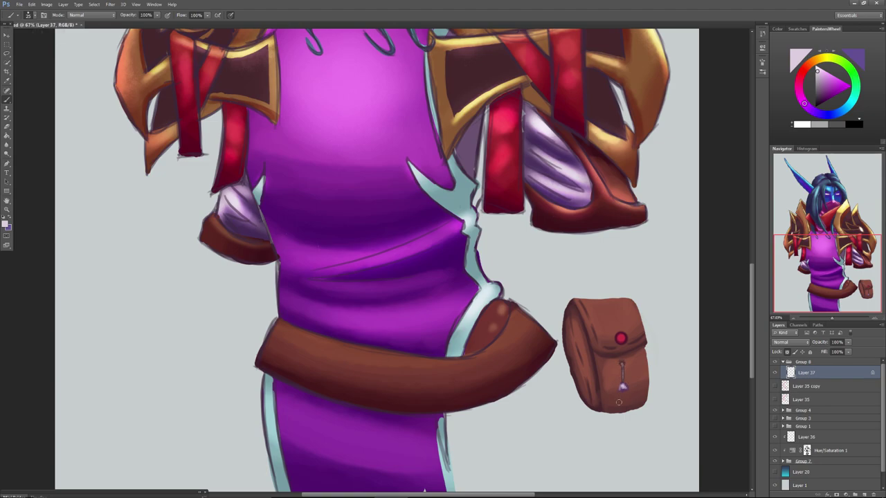
# Choose an orange-brown and a soft round 77 px brush, and glaze warm highlights along the pouch's top edge, blending with sampled tones.
pyautogui.keyDown('alt'); pyautogui.click(609, 309); pyautogui.keyUp('alt')
pyautogui.rightClick(617, 308)
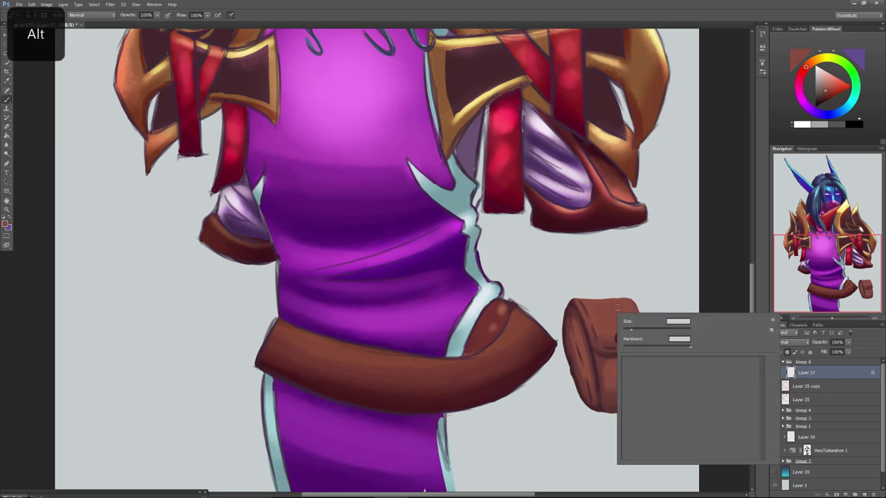
pyautogui.click(810, 64)
pyautogui.moveTo(827, 87); pyautogui.dragTo(833, 88)
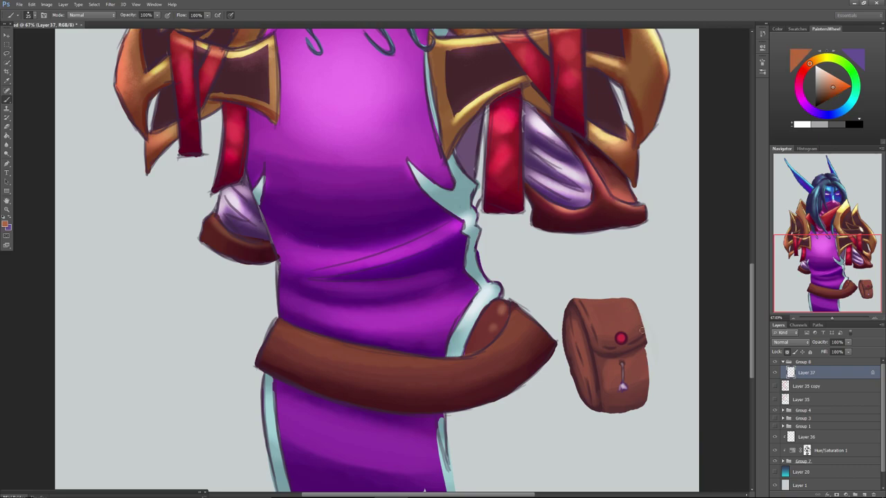
pyautogui.rightClick(618, 293)
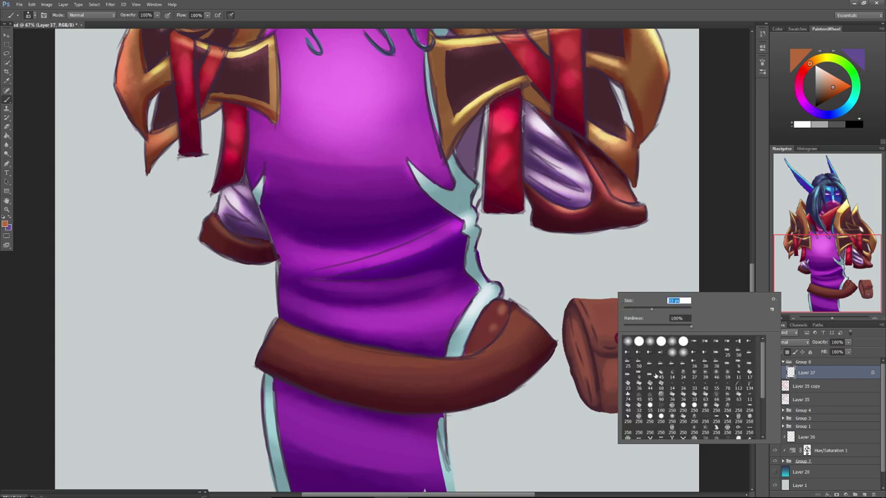
pyautogui.click(673, 342)
pyautogui.click(650, 309)
pyautogui.click(595, 300)
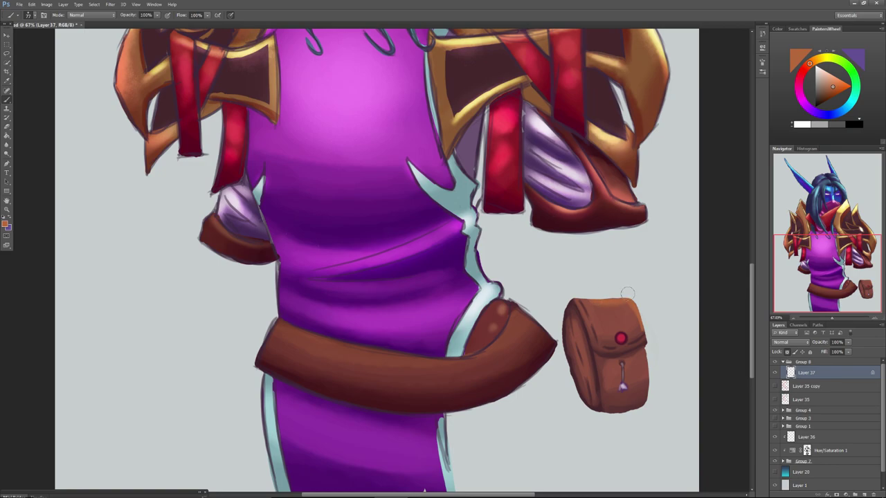
pyautogui.keyDown('alt'); pyautogui.click(618, 313); pyautogui.keyUp('alt')
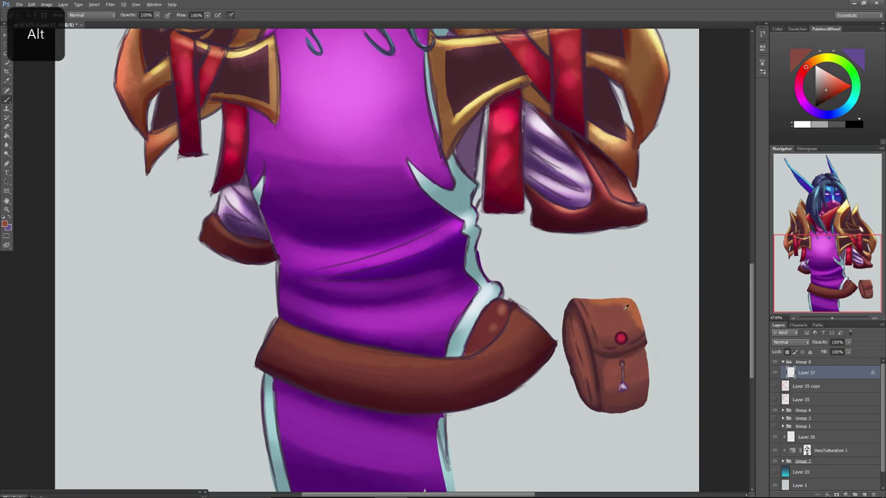
pyautogui.keyDown('alt'); pyautogui.click(601, 309); pyautogui.keyUp('alt')
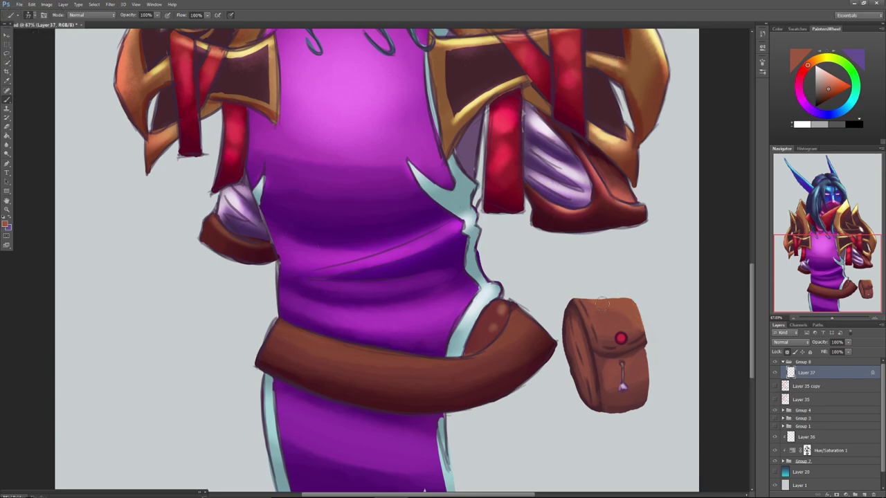
# Brush a last stroke of shading along the pouch's right edge and flip the pouch horizontally.
pyautogui.moveTo(644, 356); pyautogui.dragTo(643, 374)
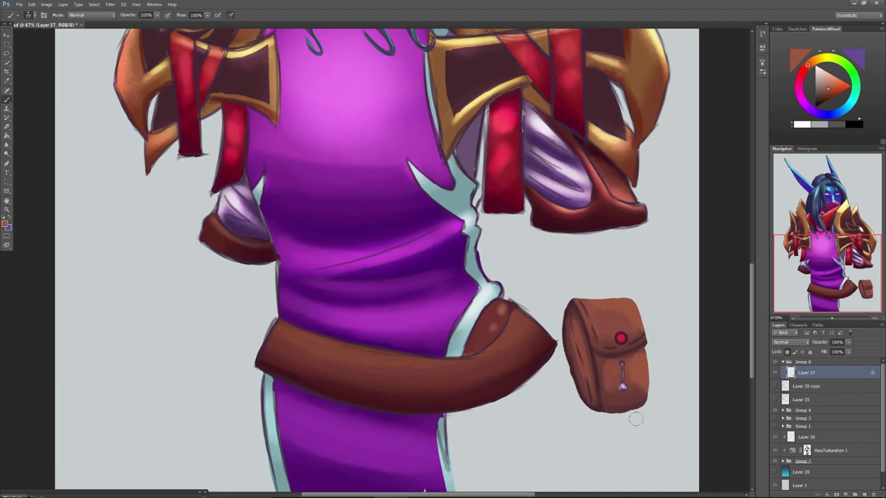
pyautogui.click(7, 35)
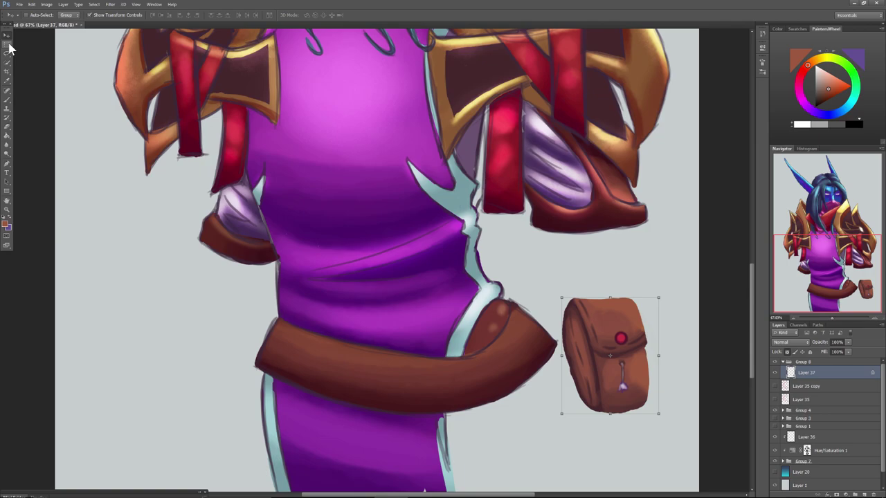
pyautogui.click(47, 4)
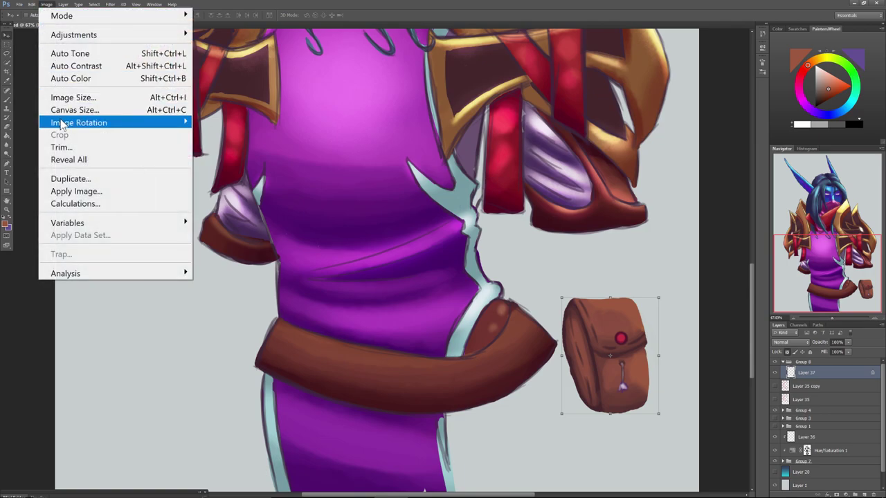
pyautogui.moveTo(31, 4)
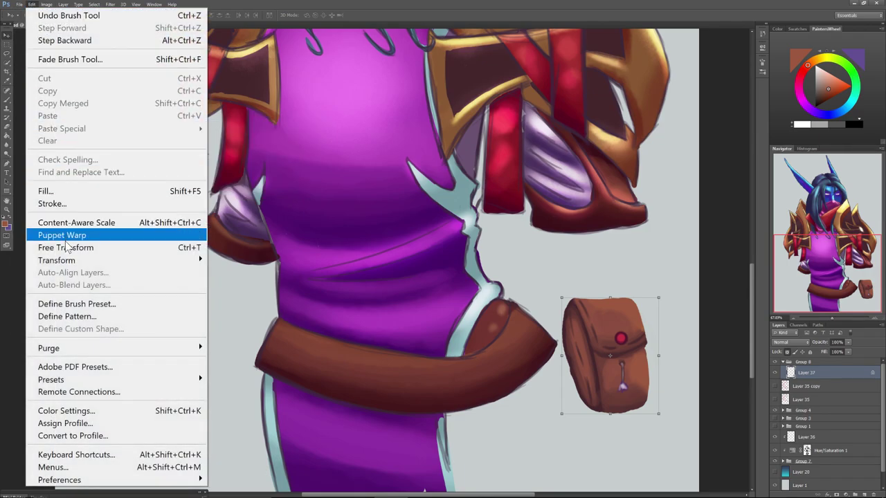
pyautogui.moveTo(59, 261)
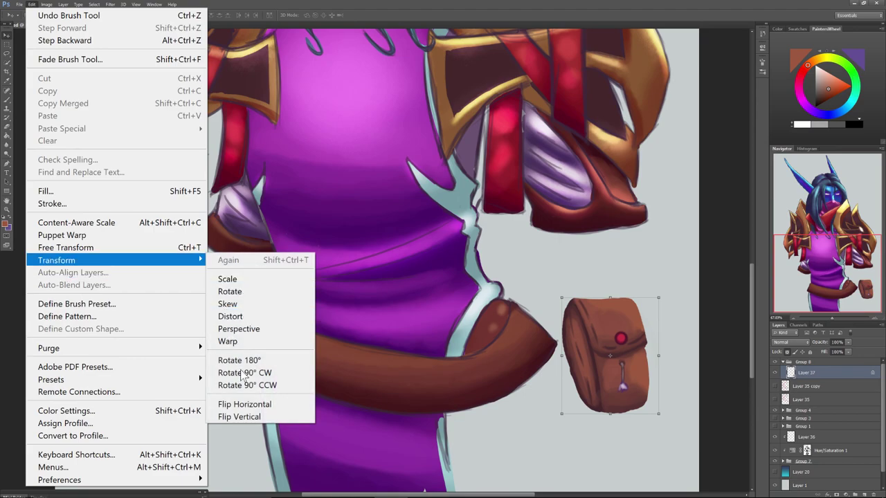
pyautogui.click(243, 405)
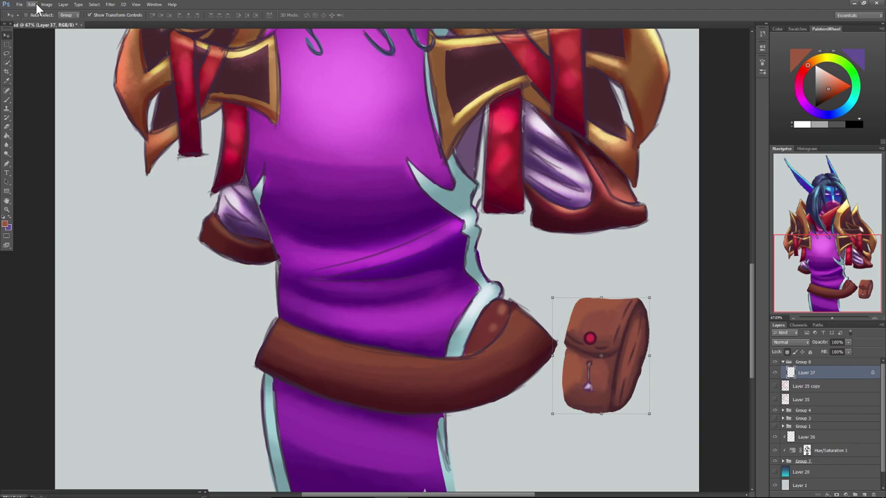
# Duplicate the pouch layer and place the copy on the robe just above the belt's right half.
pyautogui.rightClick(793, 378)
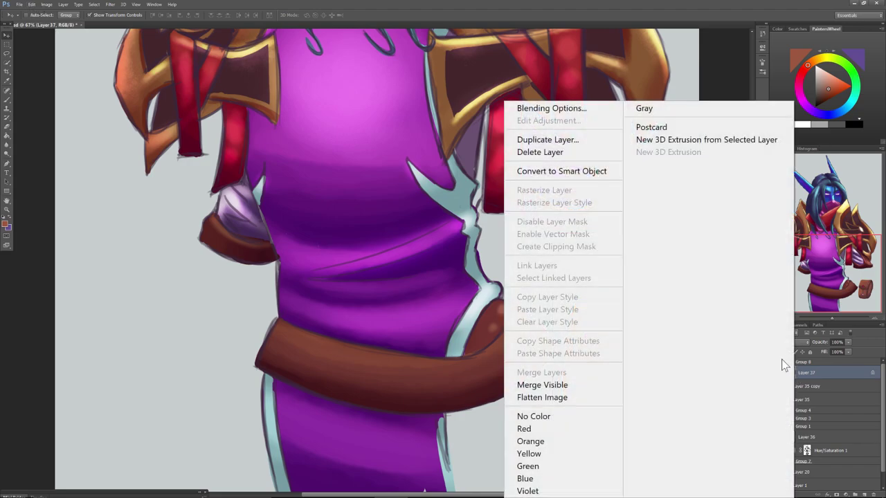
pyautogui.click(533, 140)
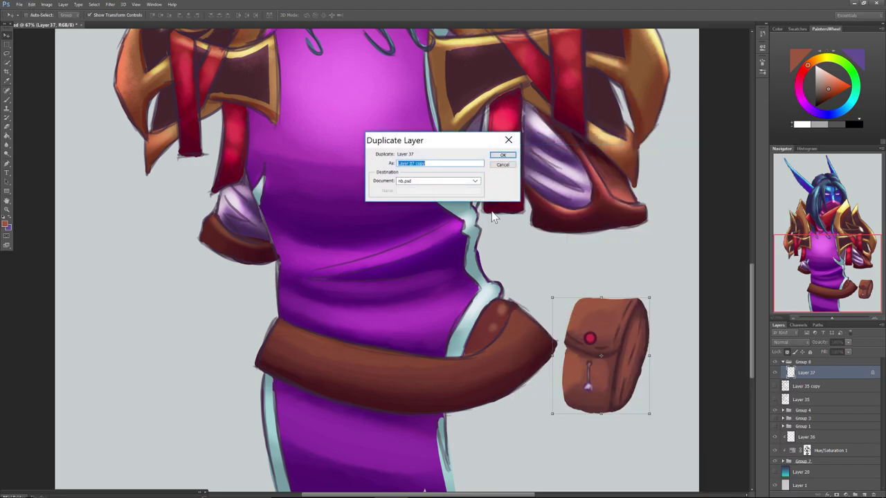
pyautogui.click(502, 154)
pyautogui.moveTo(578, 312); pyautogui.dragTo(406, 258)
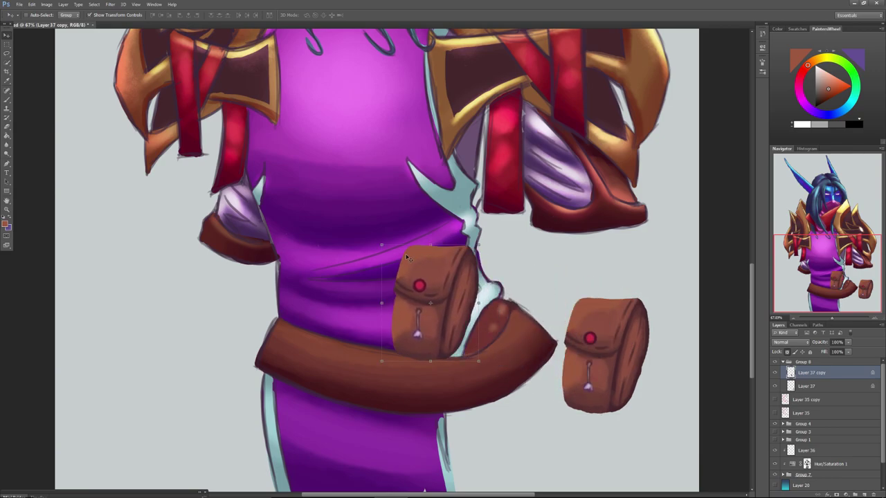
# Warp the copied pouch, bending its sides, top and lower corner into a slightly slanted shape, and apply the transform.
pyautogui.click(31, 4)
pyautogui.moveTo(57, 266)
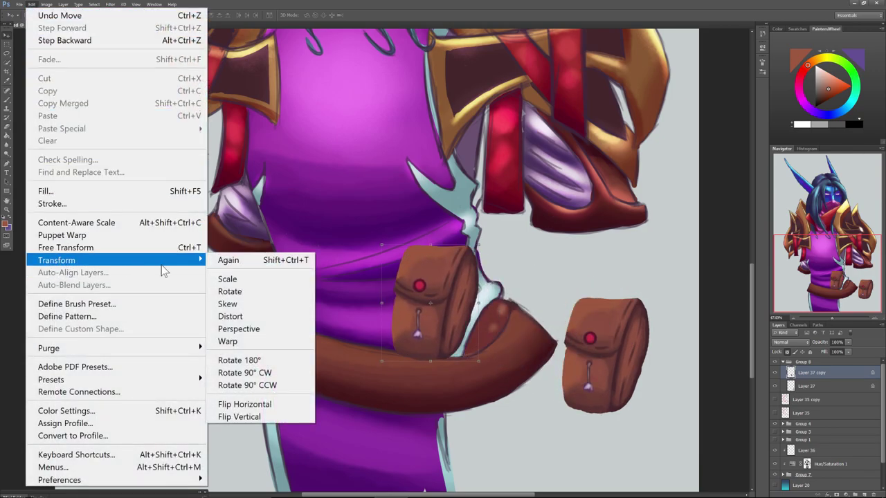
pyautogui.click(228, 342)
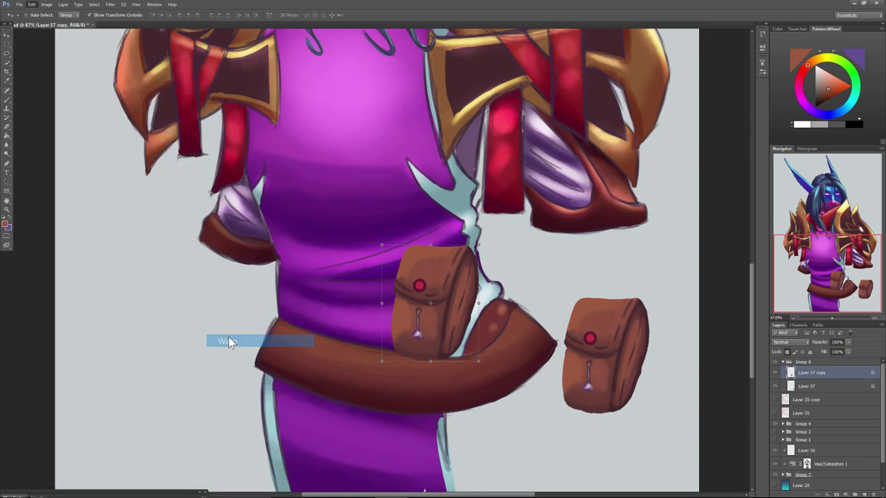
pyautogui.moveTo(391, 321); pyautogui.dragTo(371, 319)
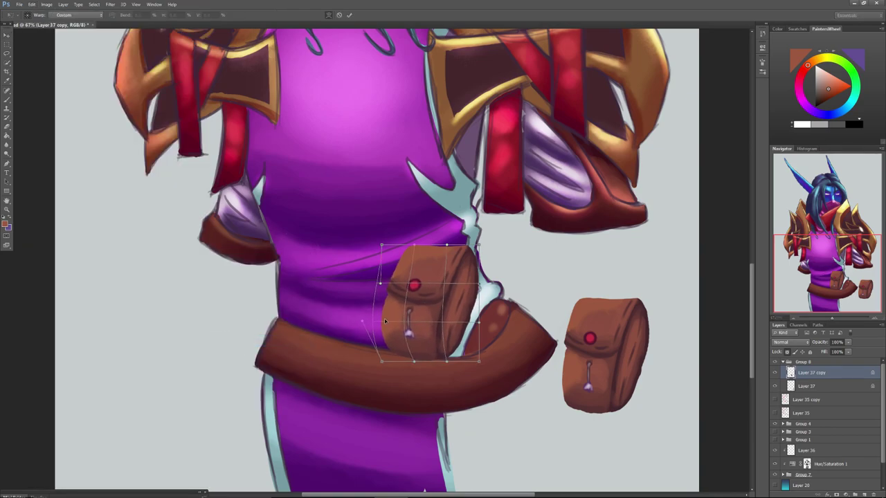
pyautogui.moveTo(459, 252); pyautogui.dragTo(403, 256)
pyautogui.moveTo(413, 355); pyautogui.dragTo(383, 358)
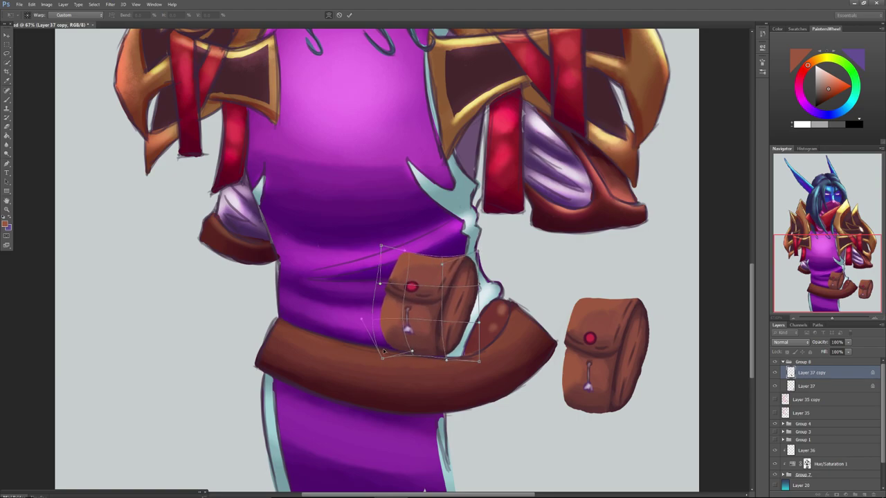
pyautogui.moveTo(379, 299); pyautogui.dragTo(384, 299)
pyautogui.moveTo(385, 264); pyautogui.dragTo(384, 308)
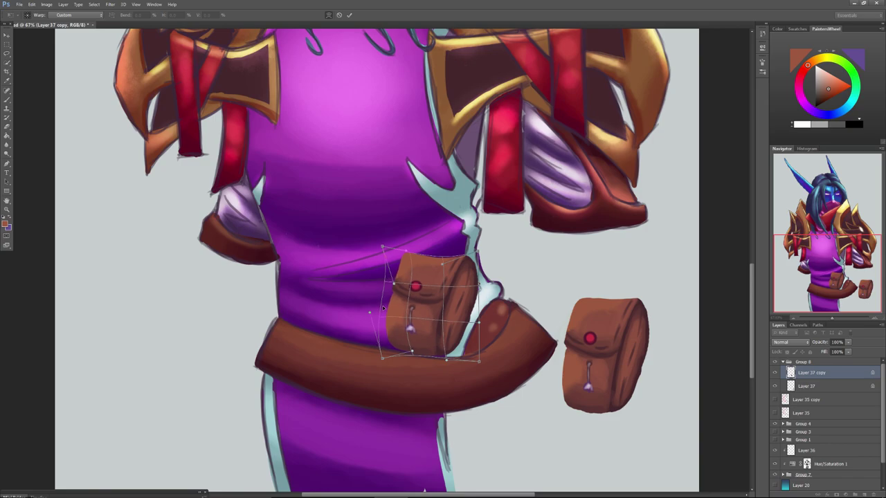
pyautogui.moveTo(457, 265); pyautogui.dragTo(464, 323)
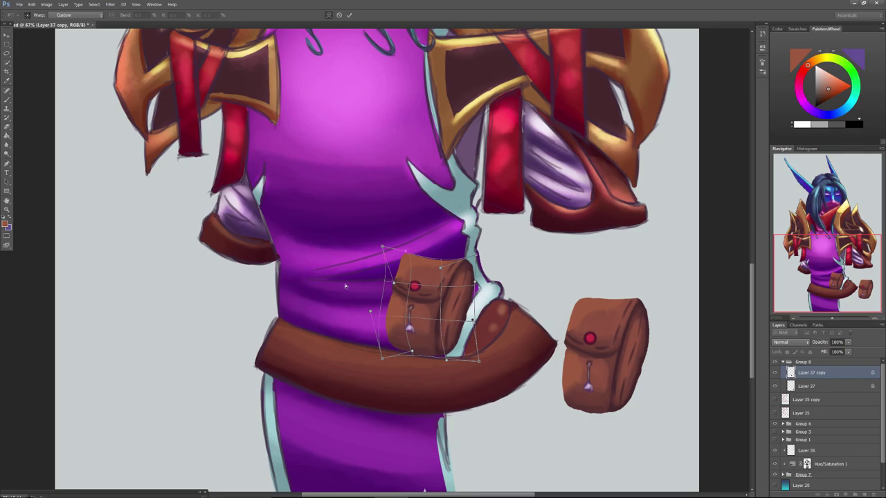
pyautogui.click(6, 35)
pyautogui.click(410, 188)
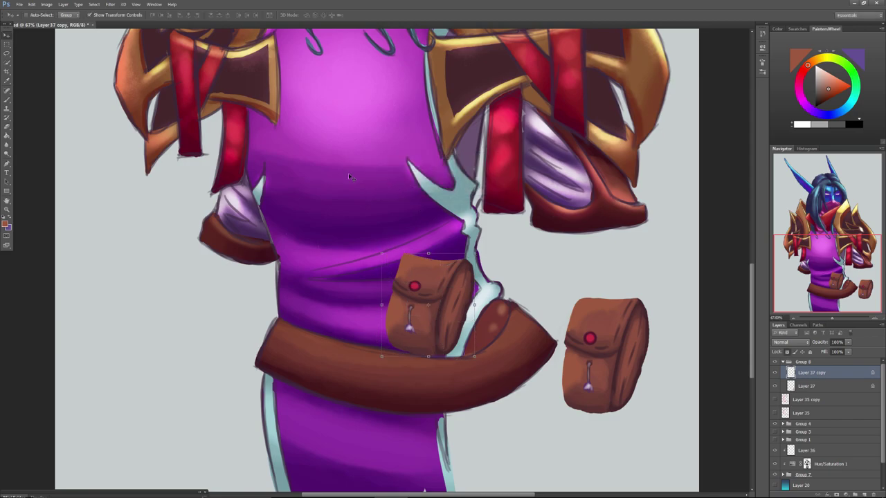
# Move the warped pouch onto the background left of the belt, duplicate its layer and place the new copy over the belt's left end.
pyautogui.moveTo(409, 290); pyautogui.dragTo(360, 142)
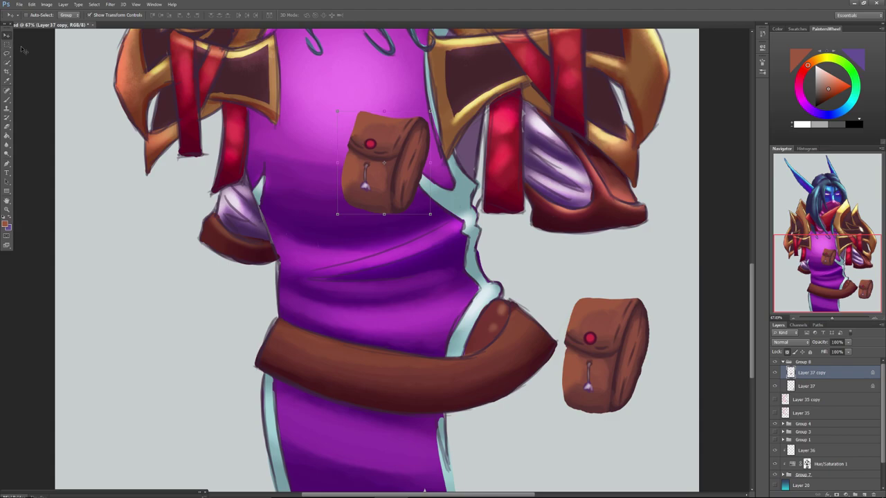
pyautogui.moveTo(367, 150); pyautogui.dragTo(171, 312)
pyautogui.rightClick(522, 277)
pyautogui.click(544, 140)
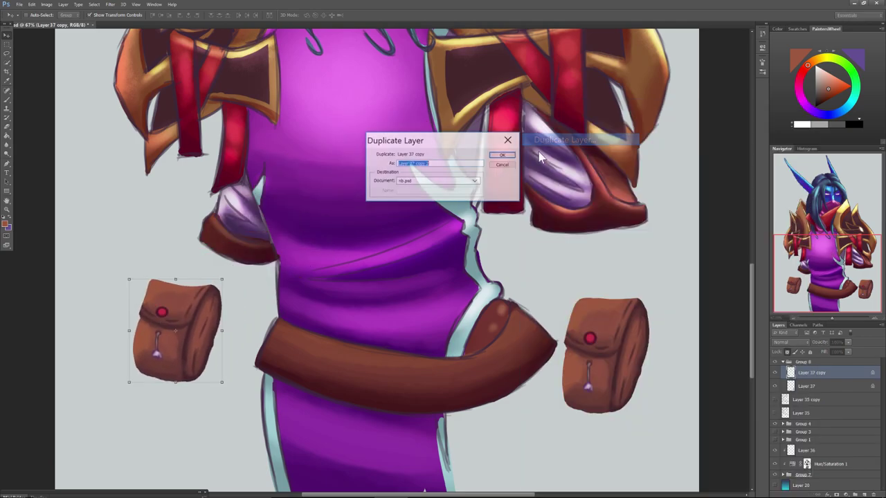
pyautogui.click(502, 155)
pyautogui.moveTo(162, 312); pyautogui.dragTo(299, 328)
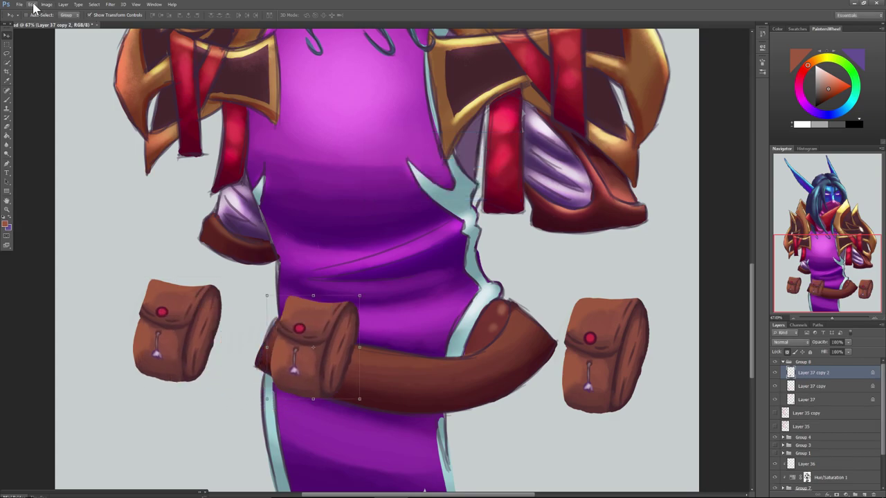
# Flip the new pouch copy on the belt's left end horizontally.
pyautogui.click(33, 6)
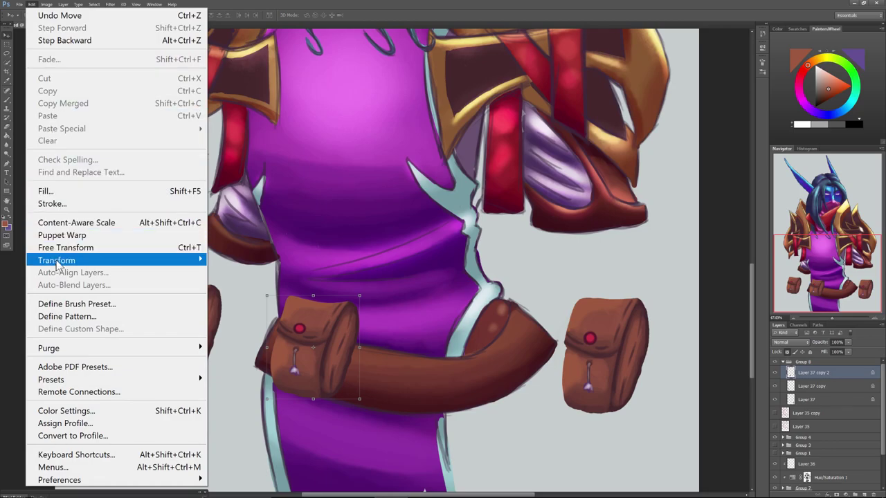
pyautogui.moveTo(79, 263)
pyautogui.click(216, 405)
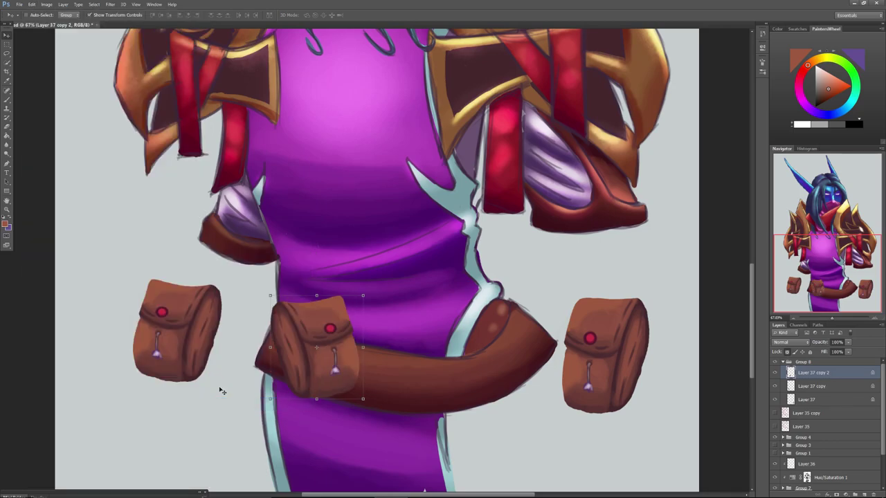
# Save the document.
pyautogui.click(19, 4)
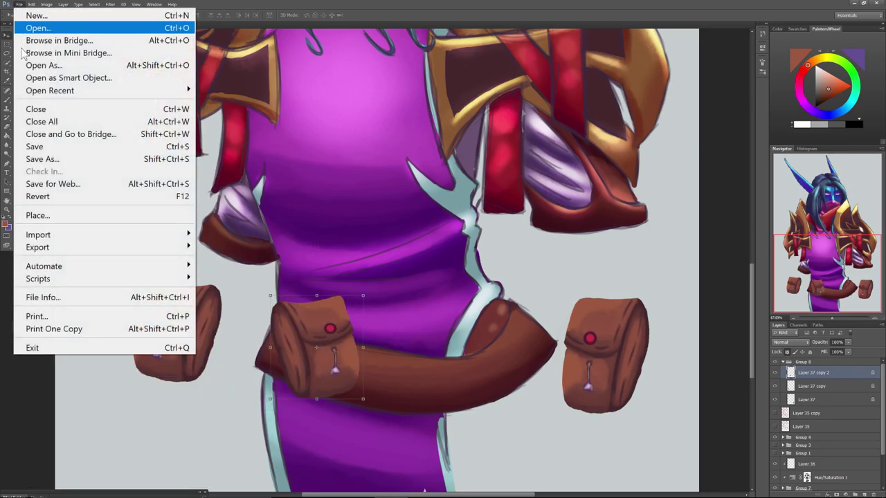
pyautogui.click(31, 146)
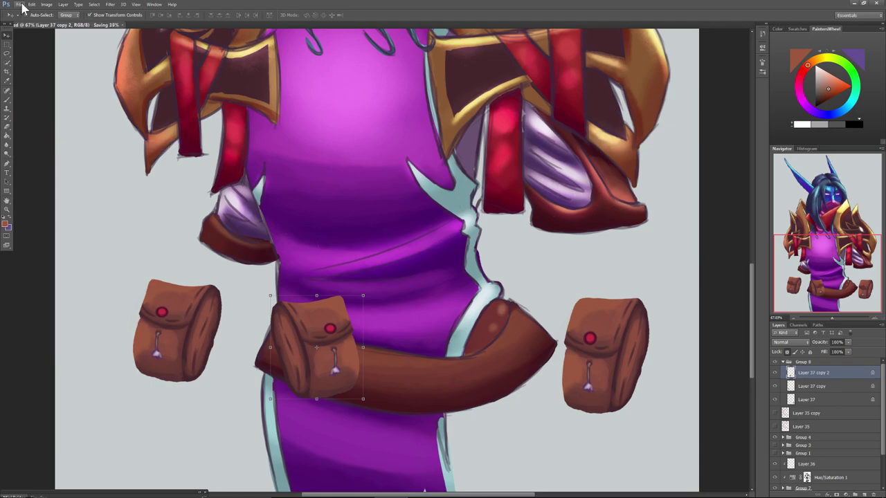
pyautogui.click(19, 4)
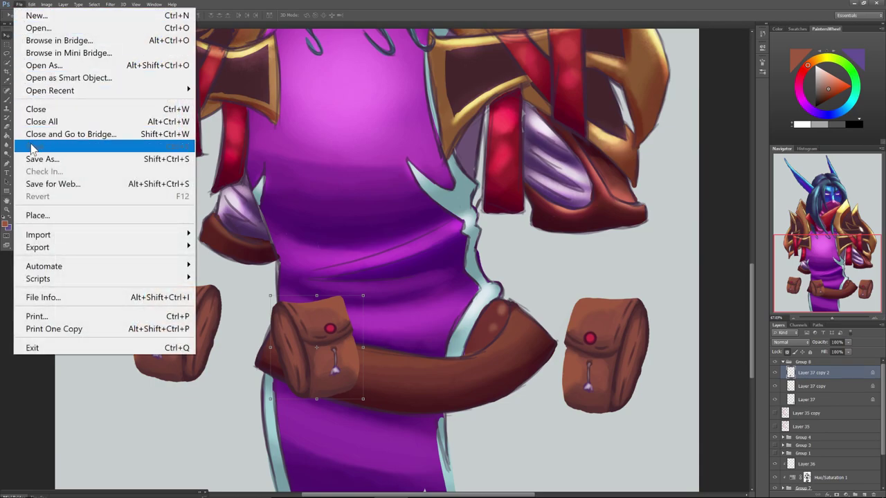
pyautogui.click(92, 380)
# Move the flipped pouch to the belt's right end, scale it down to about 80% and apply the transform.
pyautogui.moveTo(299, 325); pyautogui.dragTo(488, 344)
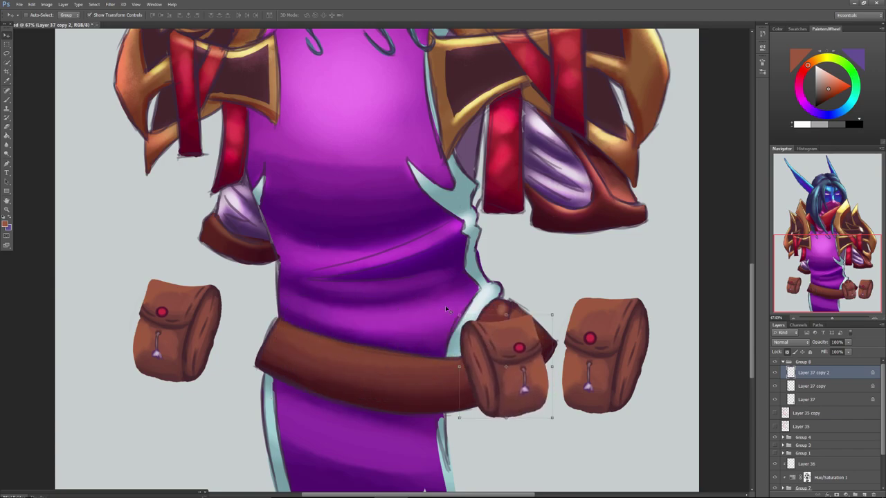
pyautogui.moveTo(458, 313); pyautogui.dragTo(464, 358)
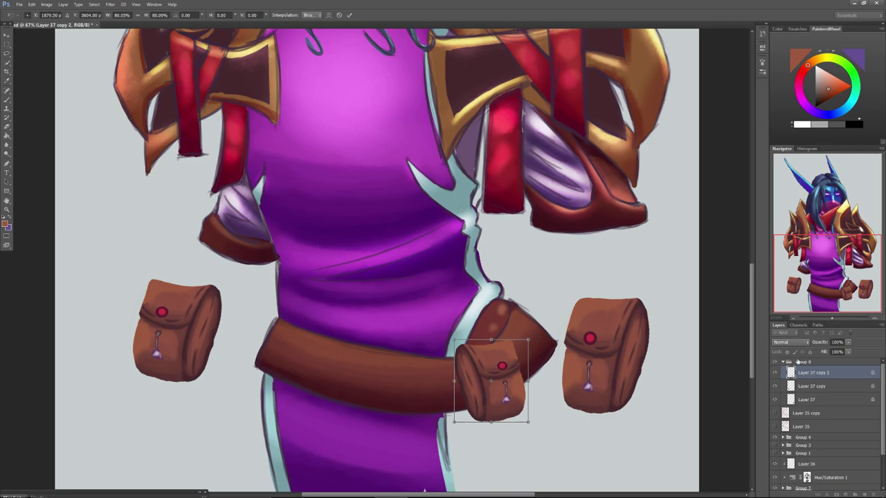
pyautogui.click(7, 36)
pyautogui.click(407, 189)
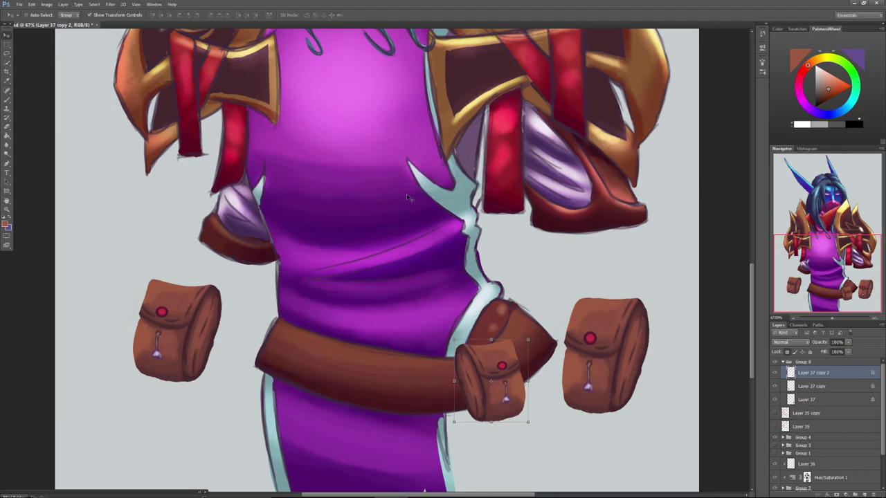
# Duplicate the small pouch layer twice, placing each copy further down and left so the three pouches form an overlapping row.
pyautogui.rightClick(799, 374)
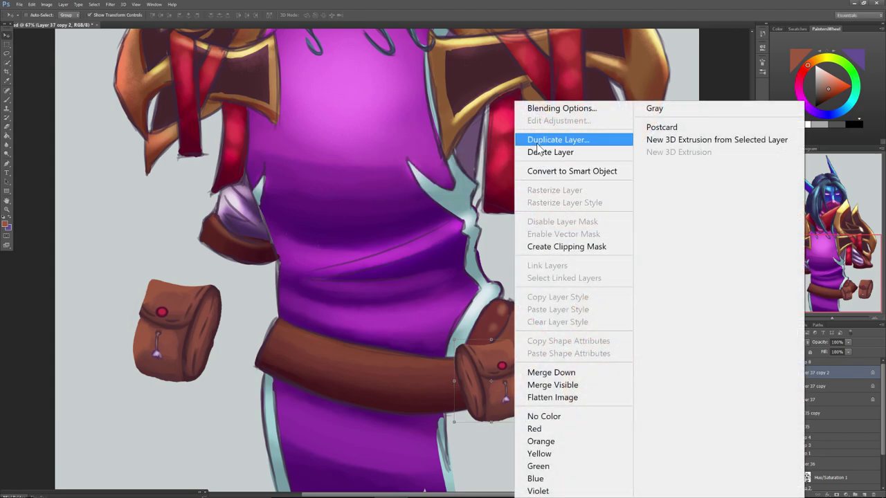
pyautogui.click(553, 139)
pyautogui.click(502, 155)
pyautogui.moveTo(467, 369); pyautogui.dragTo(427, 385)
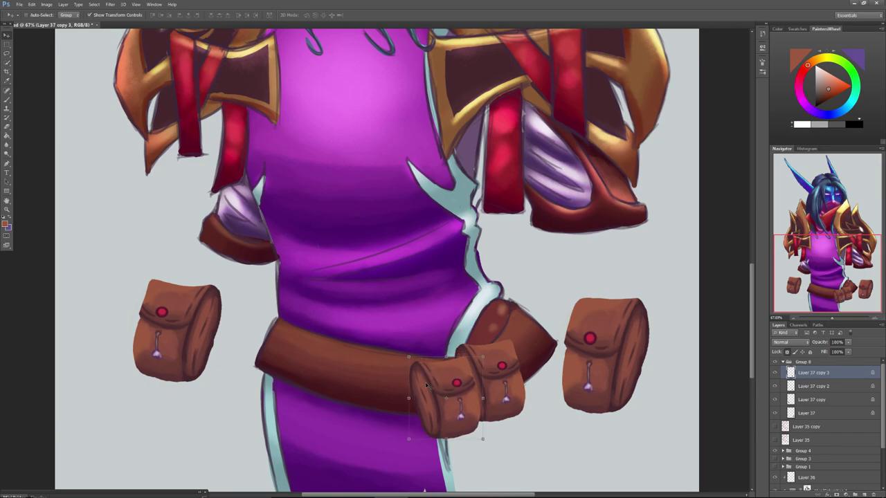
pyautogui.rightClick(813, 374)
pyautogui.click(551, 137)
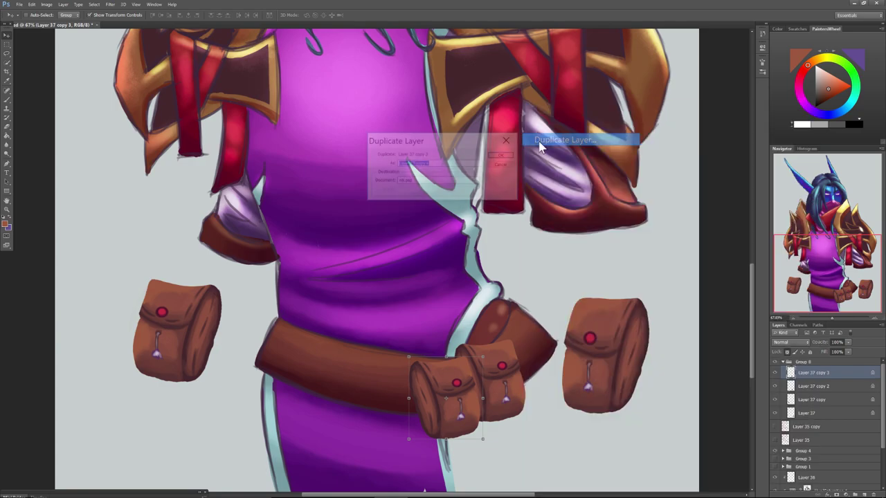
pyautogui.click(503, 155)
pyautogui.moveTo(424, 384); pyautogui.dragTo(385, 411)
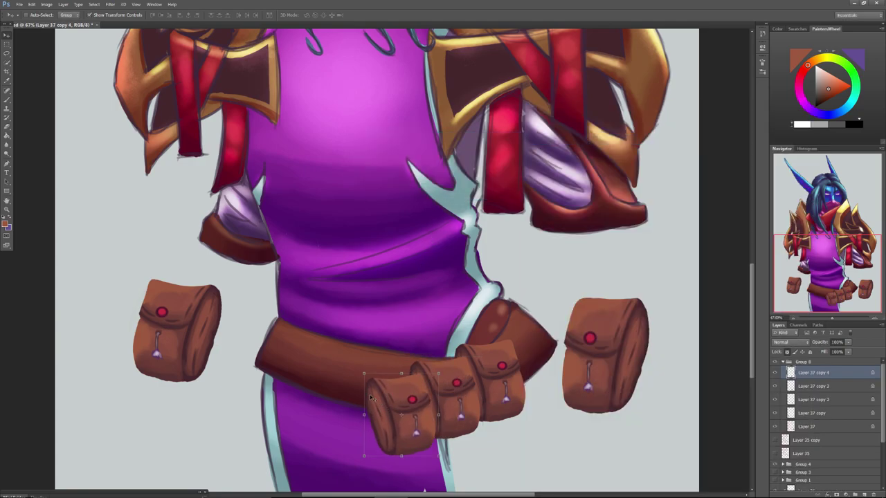
# Move the three small belt pouches together up and right along the belt, rotate them about -10.8° and apply the transform.
pyautogui.keyDown('shift'); pyautogui.click(803, 401); pyautogui.keyUp('shift')
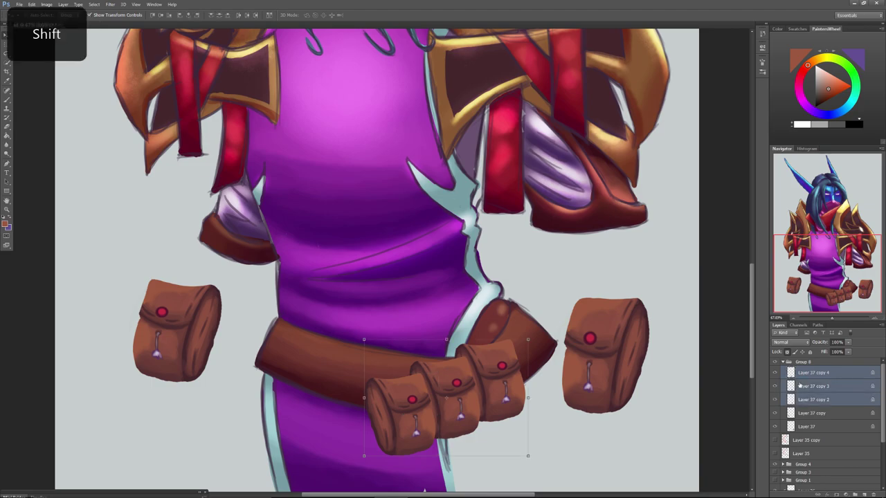
pyautogui.moveTo(439, 363); pyautogui.dragTo(471, 335)
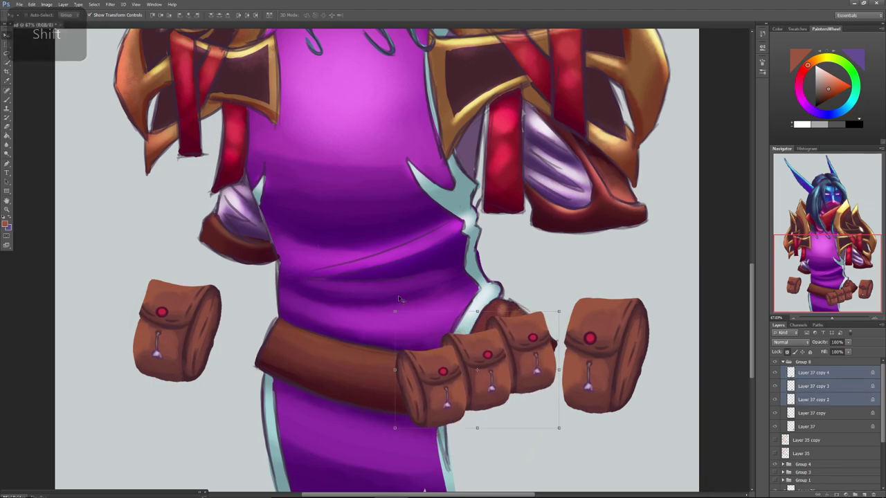
pyautogui.moveTo(388, 305)
pyautogui.mouseDown()
pyautogui.moveTo(395, 302)
pyautogui.moveTo(374, 313)
pyautogui.mouseUp()
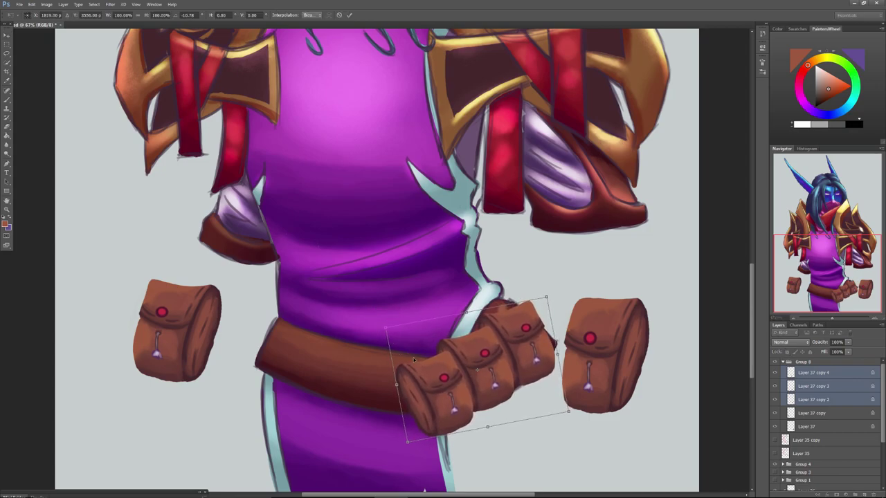
pyautogui.moveTo(413, 360); pyautogui.dragTo(414, 363)
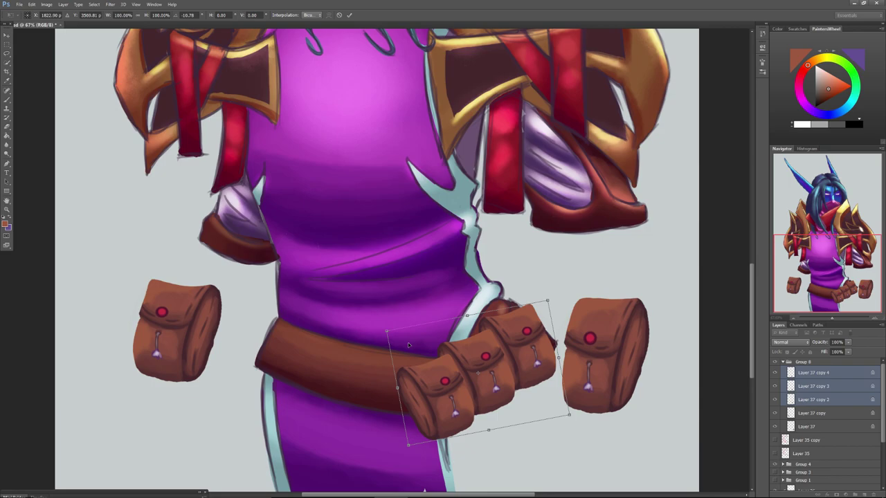
pyautogui.click(7, 39)
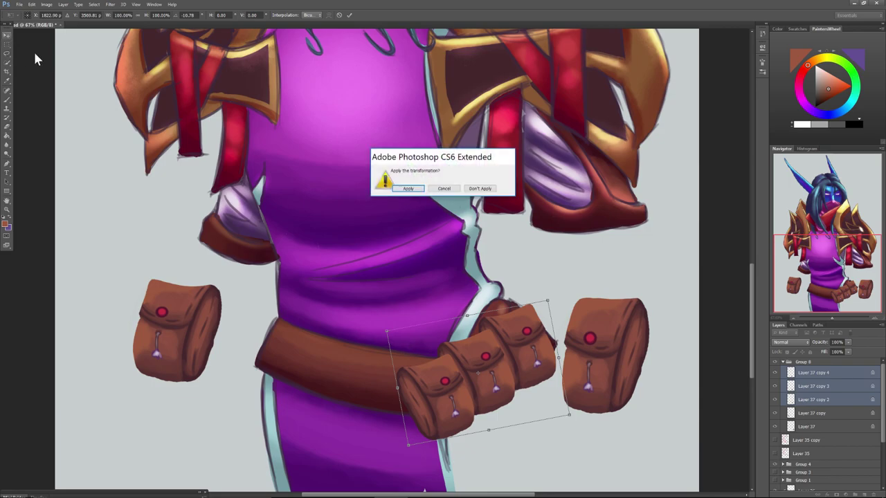
pyautogui.click(408, 189)
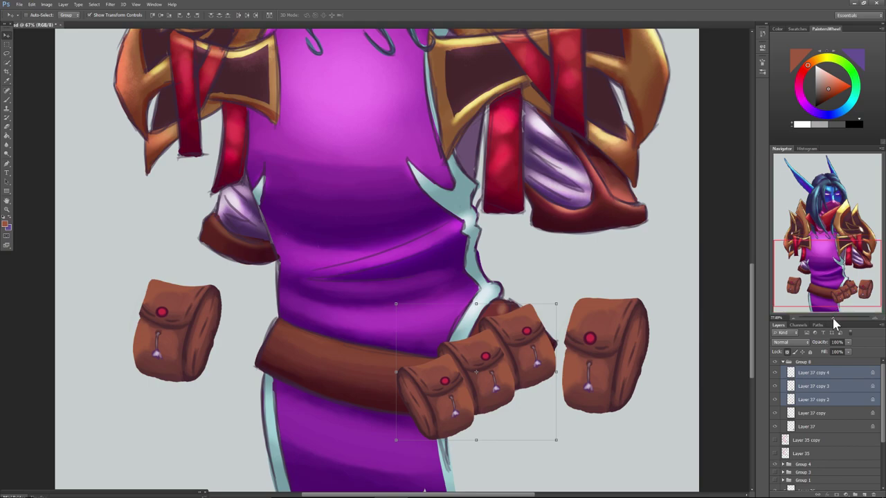
# Adjust the placement of the three-pouch row on the belt, scale it down to about 88% and apply the transform.
pyautogui.moveTo(833, 319); pyautogui.dragTo(829, 316)
pyautogui.moveTo(426, 344); pyautogui.dragTo(406, 341)
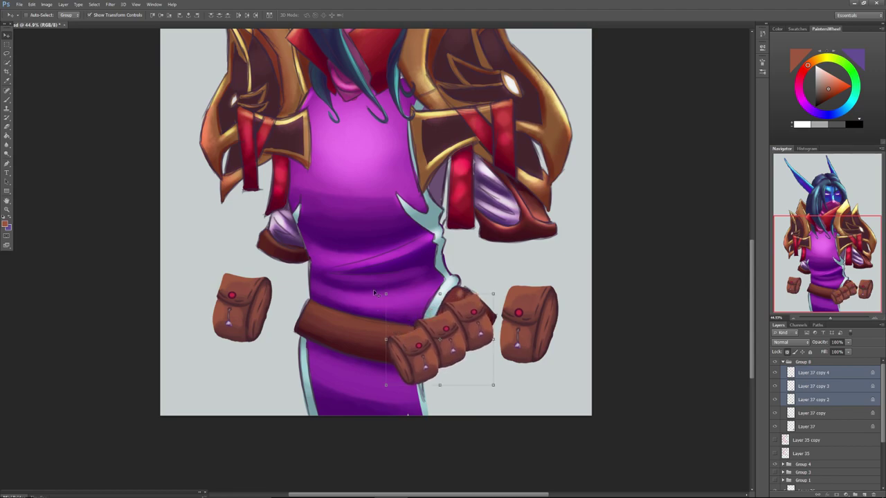
pyautogui.moveTo(380, 288); pyautogui.dragTo(368, 271)
pyautogui.click(7, 34)
pyautogui.click(412, 188)
pyautogui.moveTo(386, 382); pyautogui.dragTo(399, 372)
pyautogui.click(9, 36)
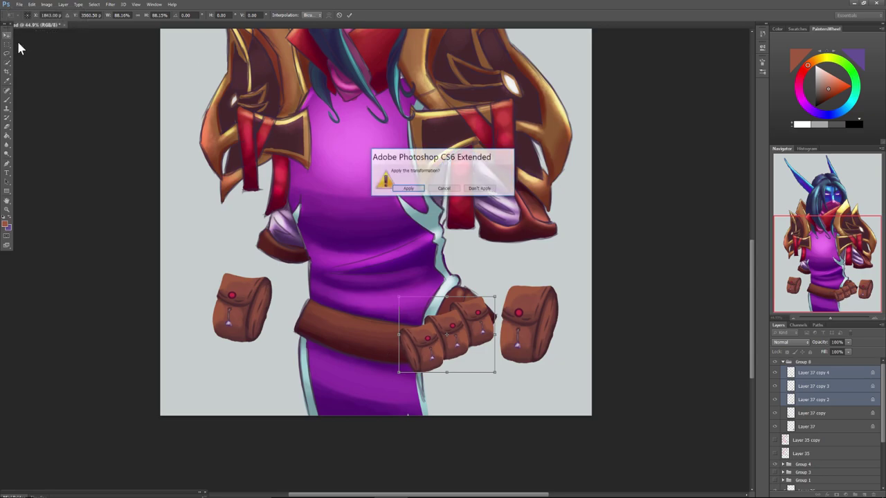
pyautogui.click(409, 188)
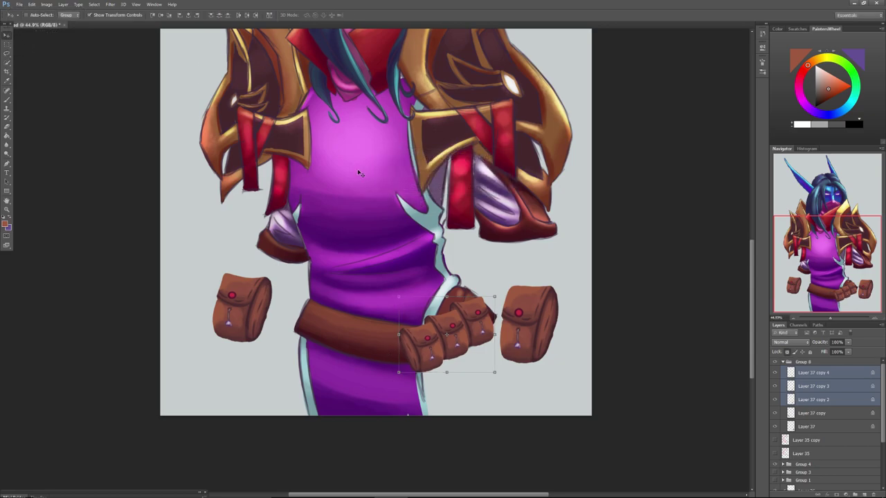
# Scale the separate pouch beside the belt's left end down to about 67% and apply the transform.
pyautogui.click(807, 415)
pyautogui.moveTo(209, 342); pyautogui.dragTo(225, 321)
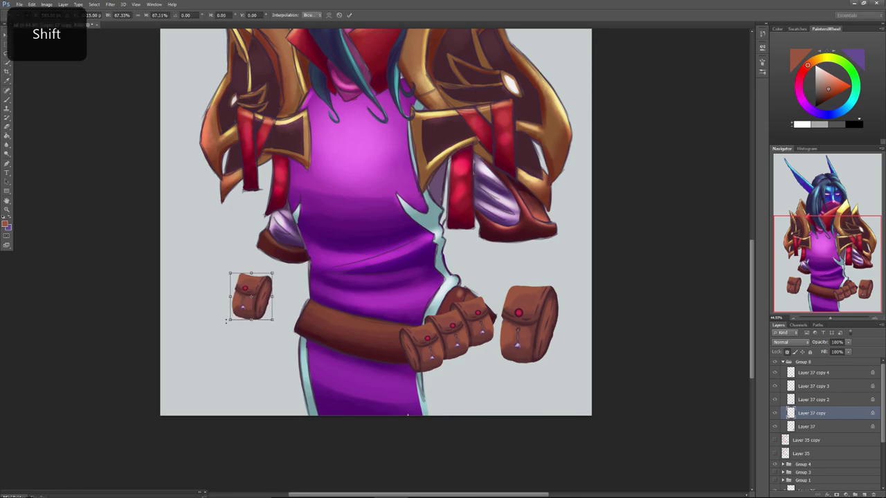
pyautogui.rightClick(242, 299)
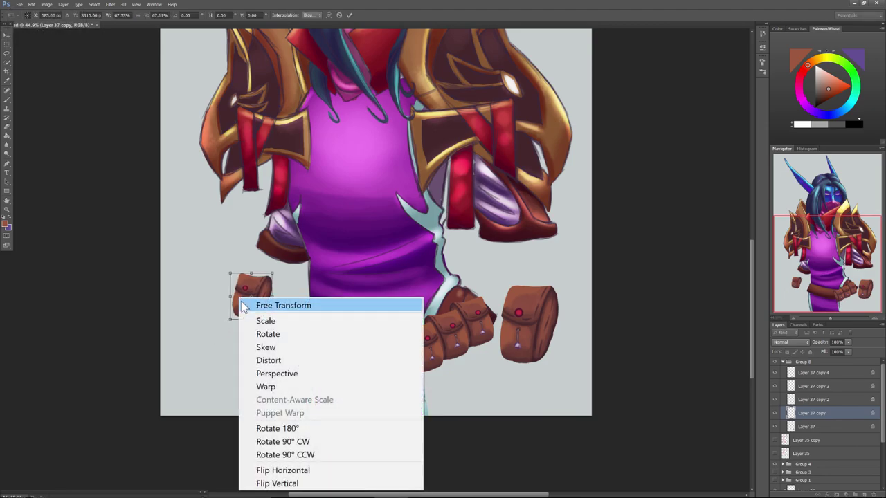
pyautogui.click(4, 38)
pyautogui.click(6, 35)
pyautogui.click(407, 193)
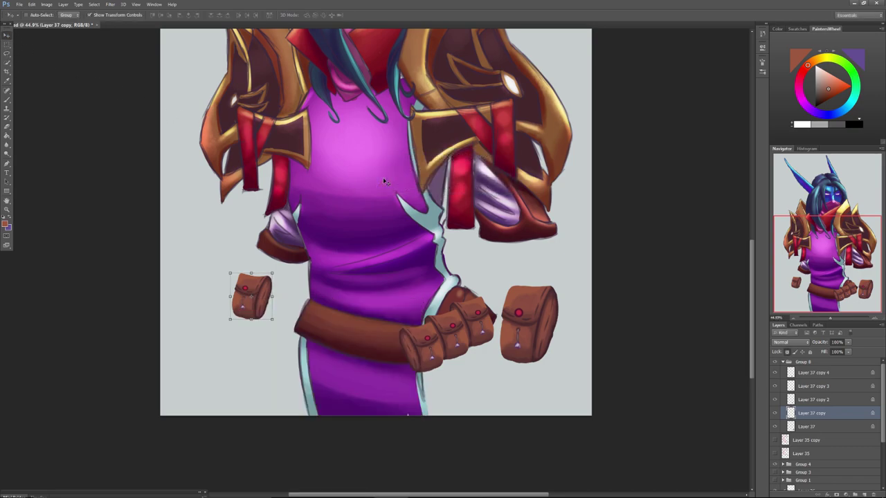
# Duplicate the reduced left pouch layer twice, keeping the default layer names.
pyautogui.rightClick(808, 418)
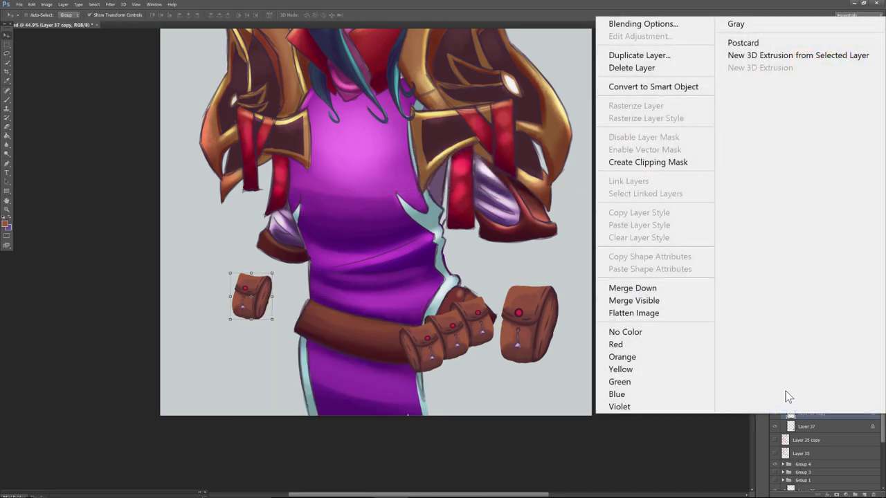
pyautogui.click(623, 55)
pyautogui.click(503, 155)
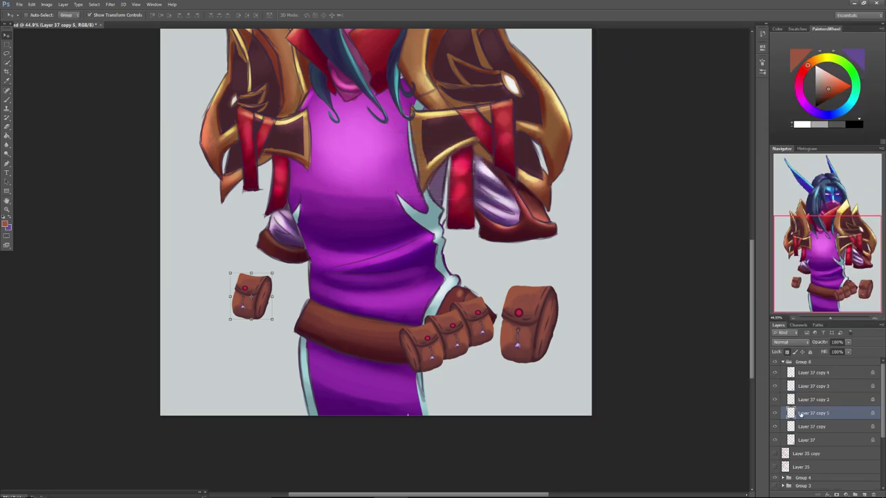
pyautogui.rightClick(783, 400)
pyautogui.click(622, 54)
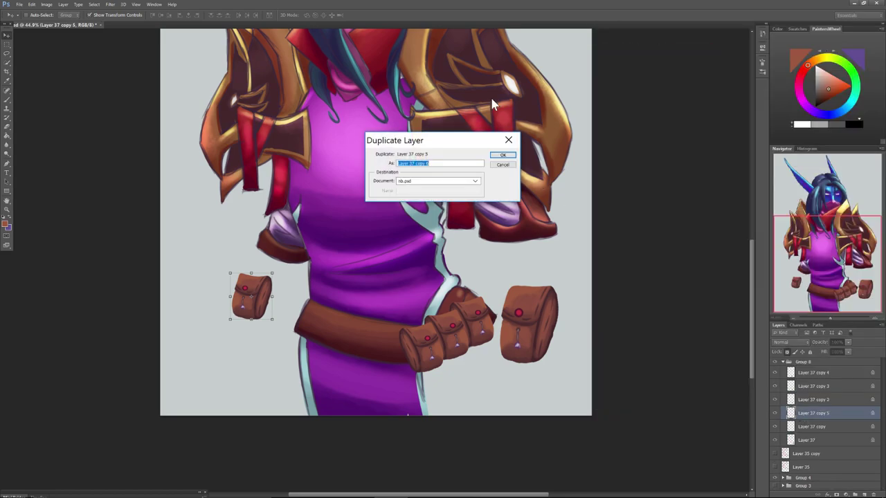
pyautogui.click(503, 155)
# Move the newest pouch copy to the chest's left edge, scale it to about 94%, rotate it about 12.5° and apply.
pyautogui.moveTo(251, 294); pyautogui.dragTo(315, 190)
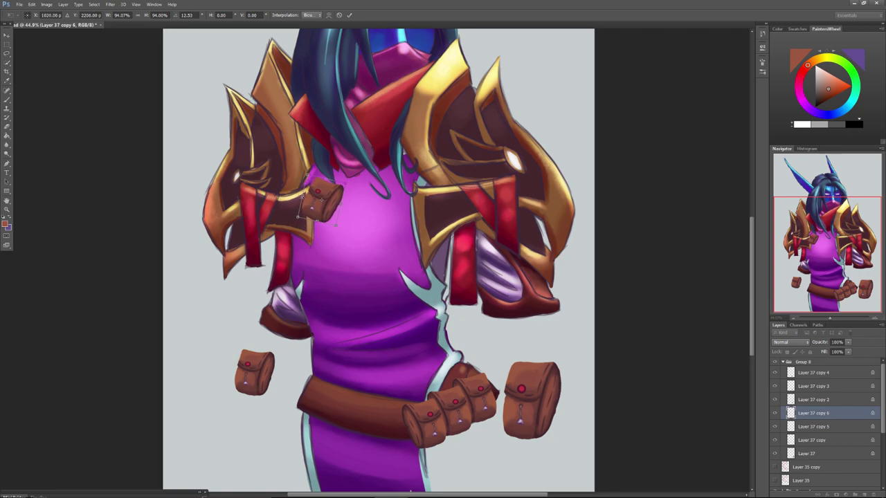
pyautogui.click(9, 45)
pyautogui.click(406, 189)
# Place the other pouch copy to the lower right of the chest pouch and move its layer above that pouch's layer.
pyautogui.click(796, 427)
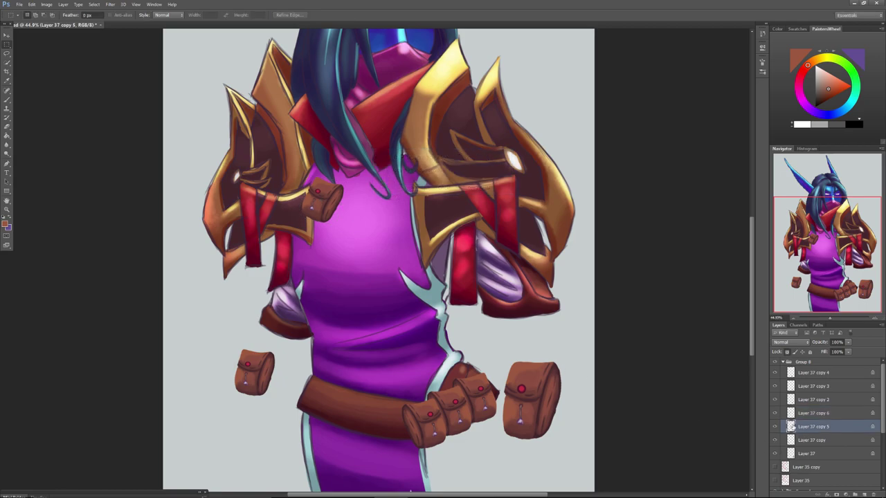
pyautogui.press('v')
pyautogui.moveTo(245, 379); pyautogui.dragTo(344, 221)
pyautogui.moveTo(823, 428); pyautogui.dragTo(822, 408)
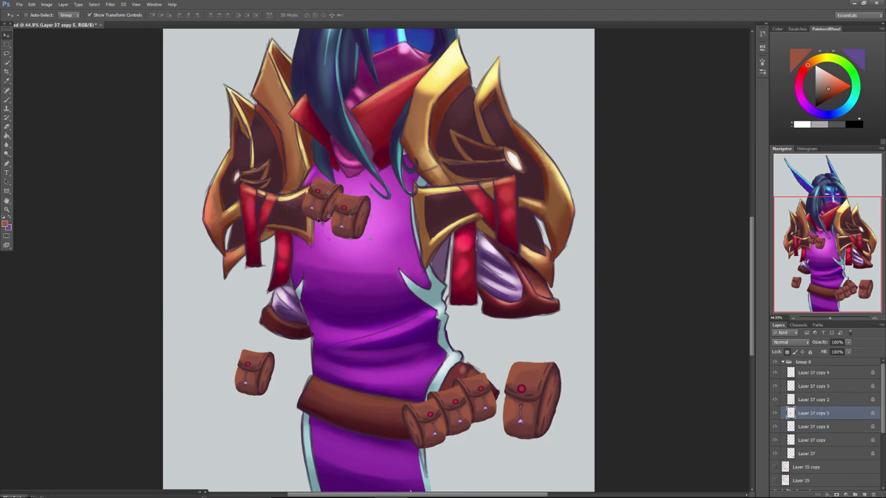
# Rotate the second chest pouch clockwise, nudge it closer to the first one and apply the transform.
pyautogui.hotkey('ctrl', 't')
pyautogui.moveTo(319, 185); pyautogui.dragTo(331, 178)
pyautogui.moveTo(343, 220); pyautogui.dragTo(328, 222)
pyautogui.click(8, 36)
pyautogui.click(408, 188)
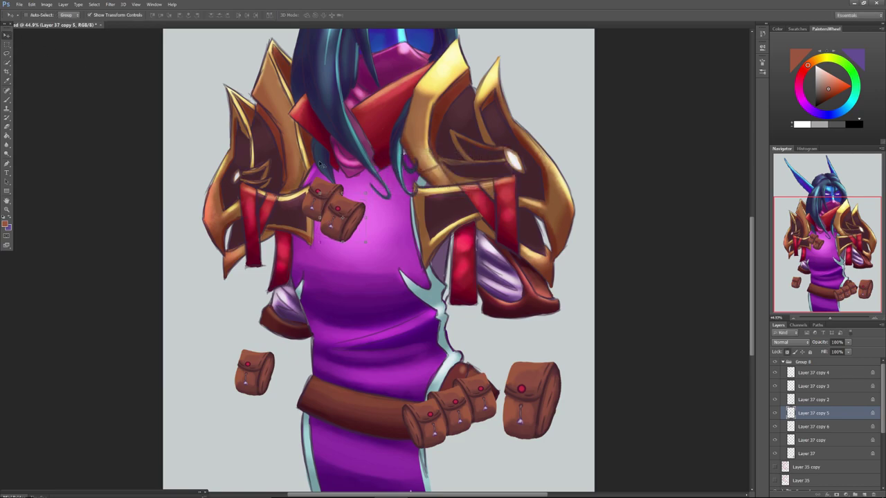
# Scale both chest pouches together to about 88%, rotate them about -7.3°, shift them slightly left and apply the transform.
pyautogui.press('shift')
pyautogui.keyDown('shift'); pyautogui.click(802, 400); pyautogui.keyUp('shift')
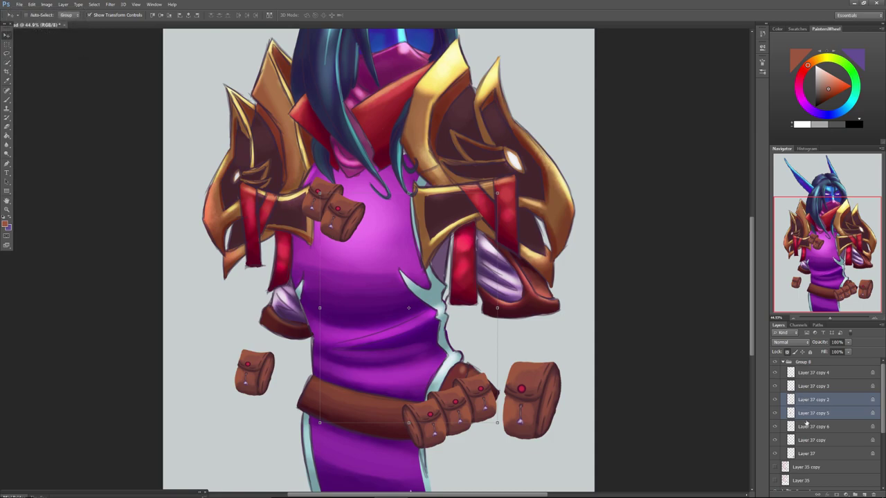
pyautogui.click(806, 414)
pyautogui.keyDown('shift'); pyautogui.click(811, 427); pyautogui.keyUp('shift')
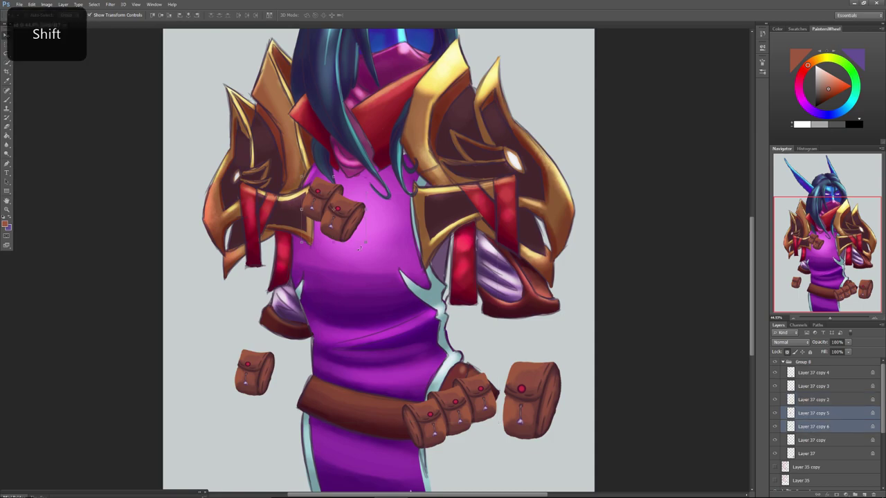
pyautogui.moveTo(365, 241); pyautogui.dragTo(358, 234)
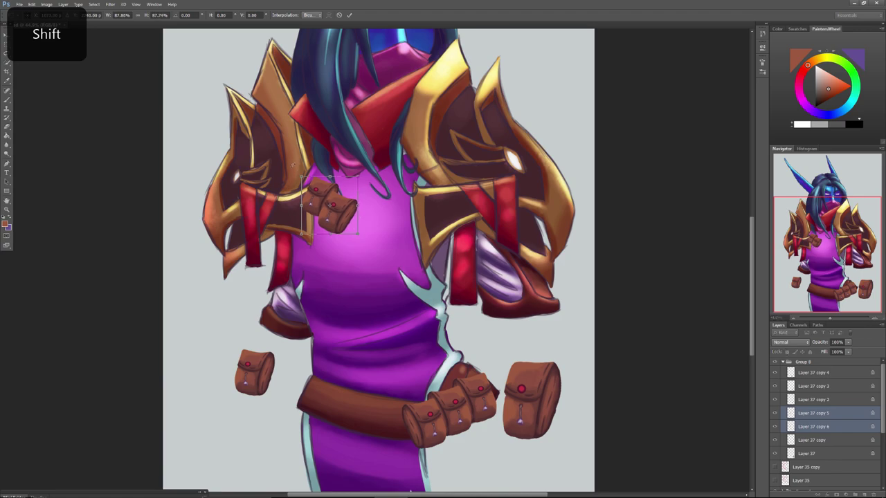
pyautogui.moveTo(308, 194); pyautogui.dragTo(303, 185)
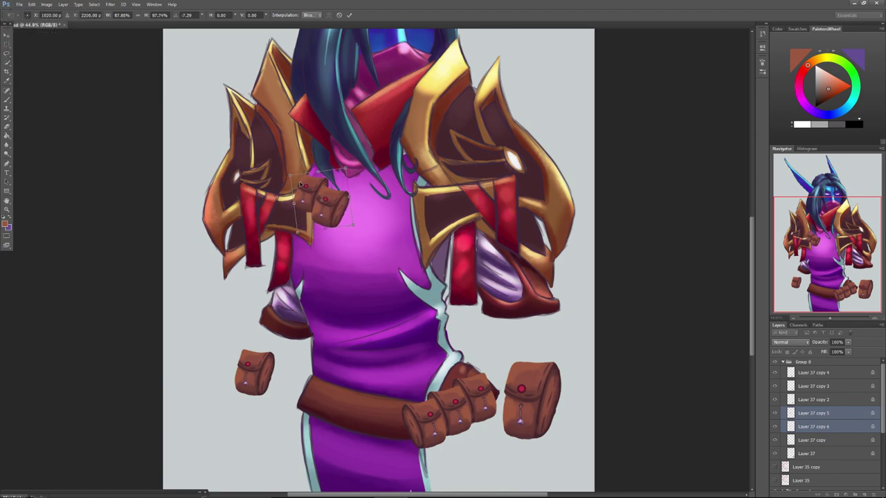
pyautogui.click(6, 44)
pyautogui.press('Return')
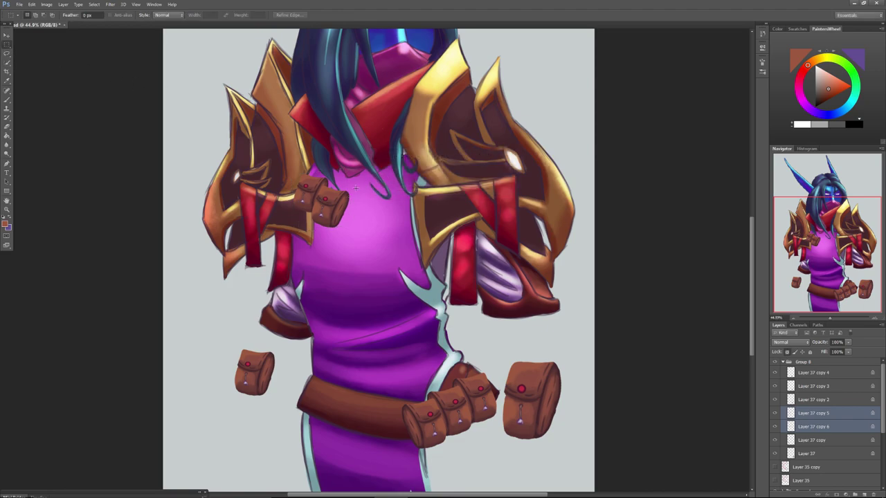
# Duplicate the two chest pouch layers and flip the copies horizontally.
pyautogui.rightClick(800, 415)
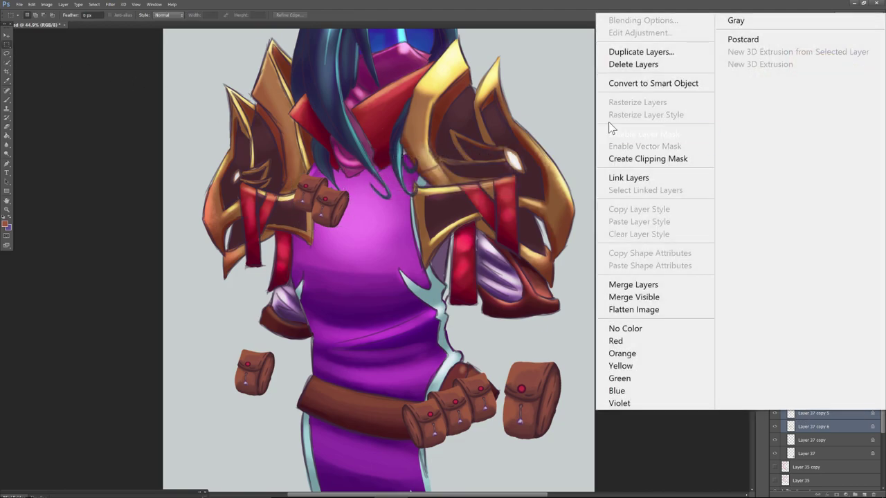
pyautogui.click(602, 50)
pyautogui.click(502, 155)
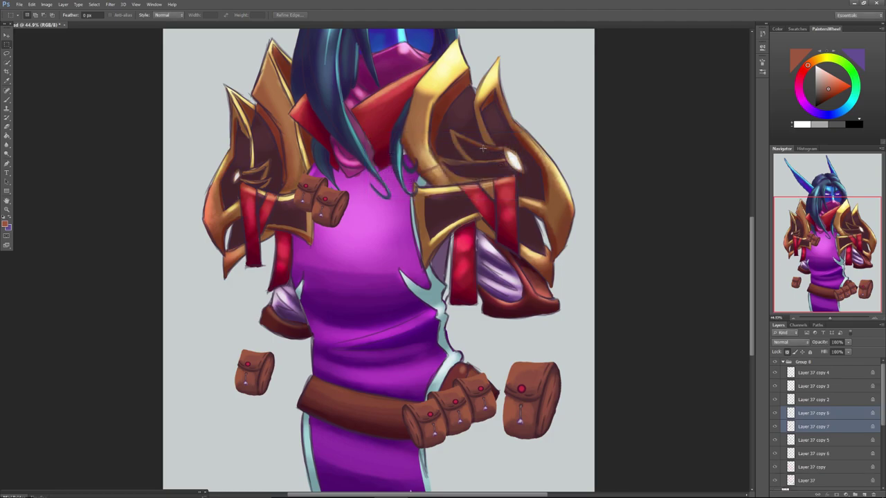
pyautogui.click(31, 4)
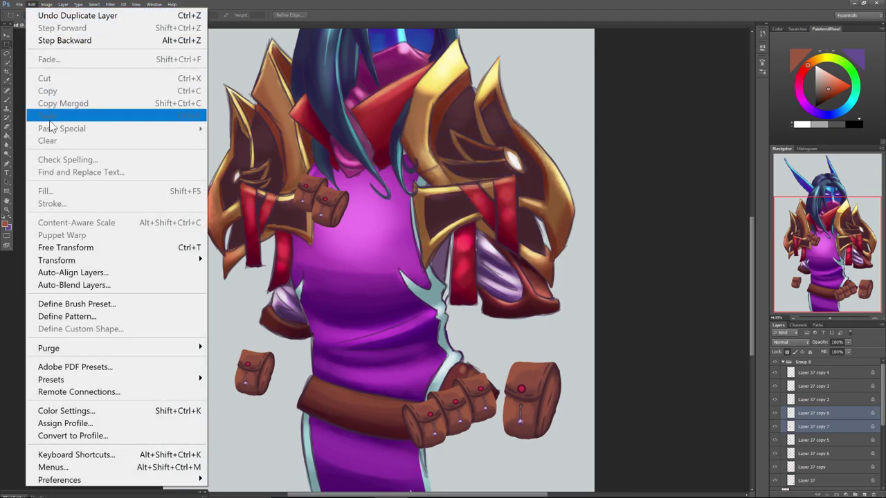
pyautogui.moveTo(183, 263)
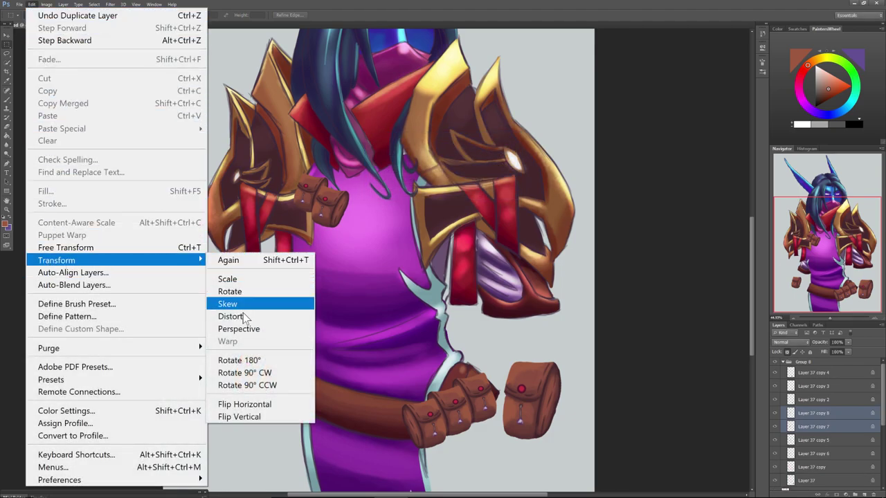
pyautogui.click(239, 406)
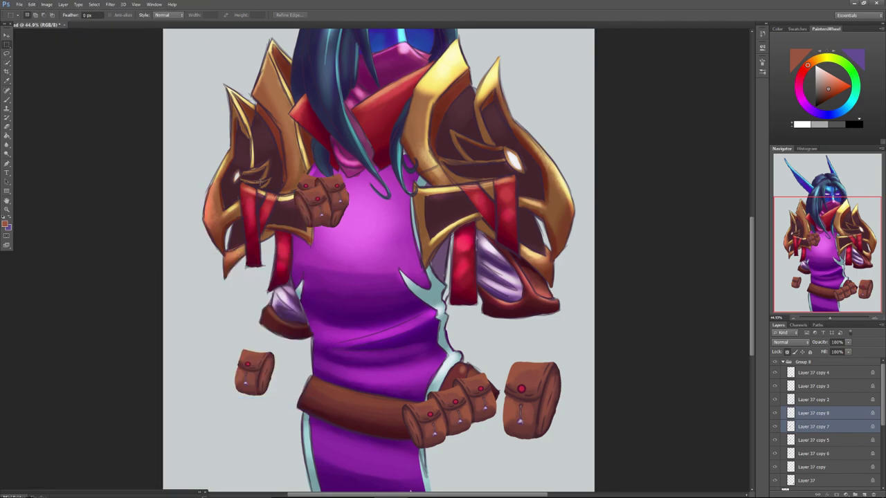
# Move the flipped pouch pair to the right side of the chest, rotate it about 6.7° and apply the transform.
pyautogui.click(7, 35)
pyautogui.moveTo(310, 210); pyautogui.dragTo(376, 213)
pyautogui.hotkey('ctrl', 't')
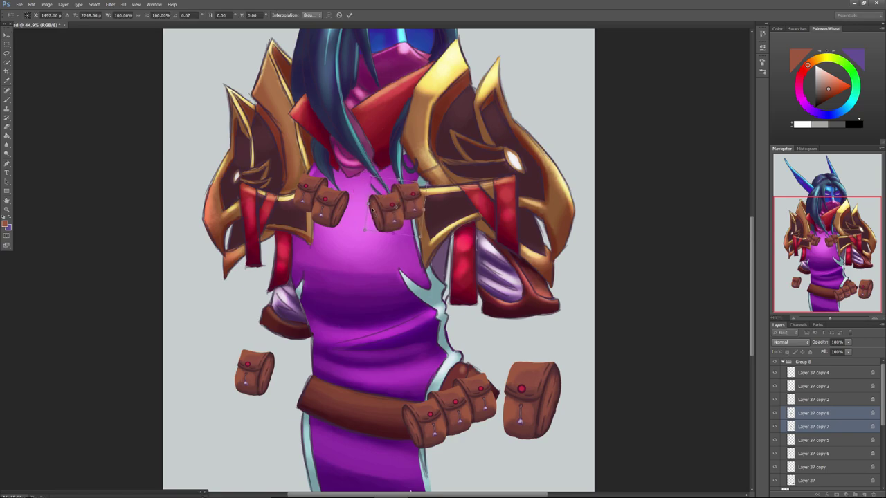
pyautogui.press('v')
pyautogui.click(407, 192)
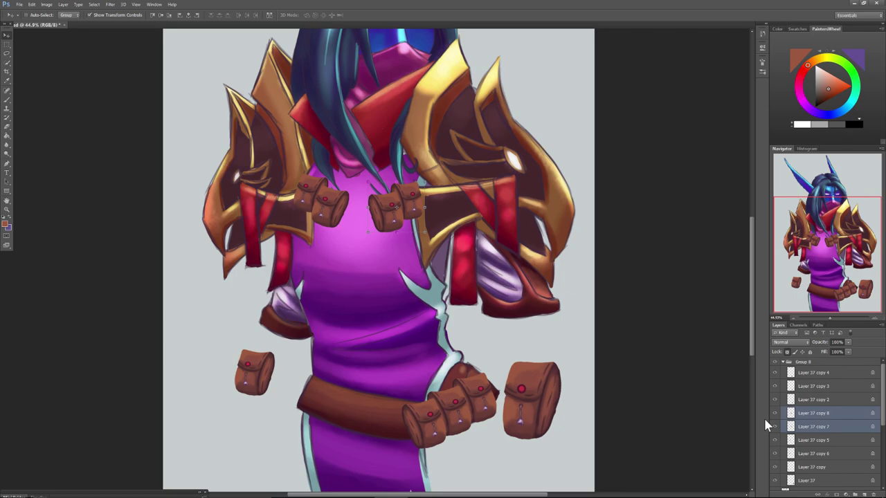
# Merge the two layers holding the pouch pair on the character's right chest, Layer 37 copy 5 and copy 6, into one layer.
pyautogui.click(775, 441)
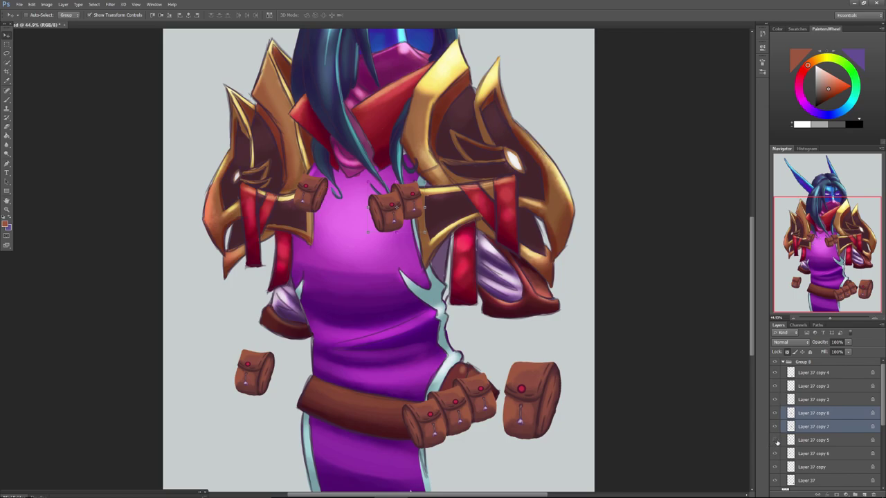
pyautogui.click(775, 441)
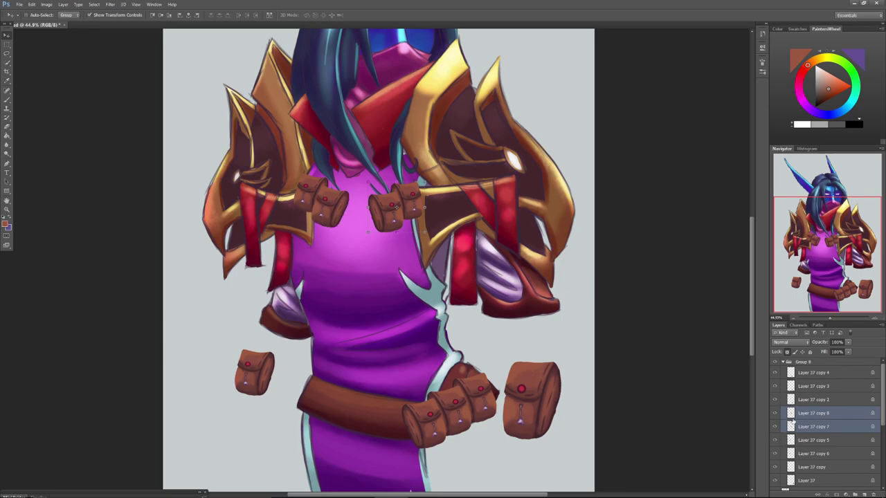
pyautogui.click(804, 441)
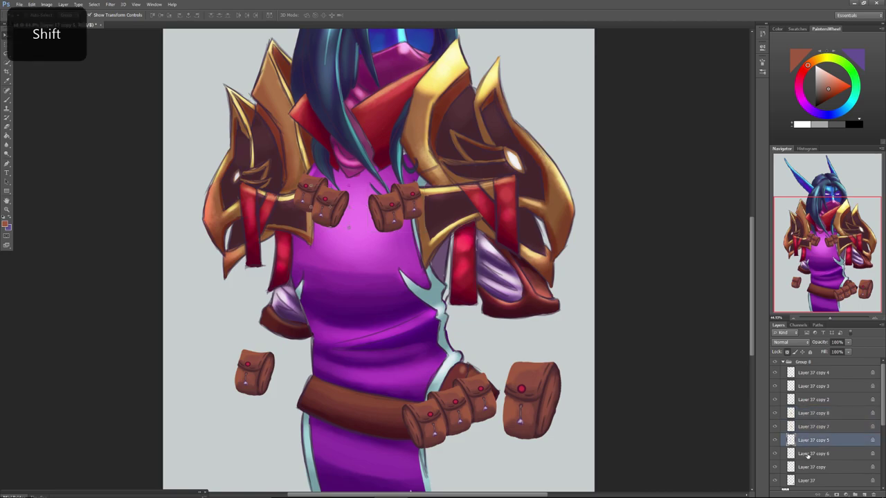
pyautogui.keyDown('shift'); pyautogui.click(806, 454); pyautogui.keyUp('shift')
pyautogui.click(775, 454)
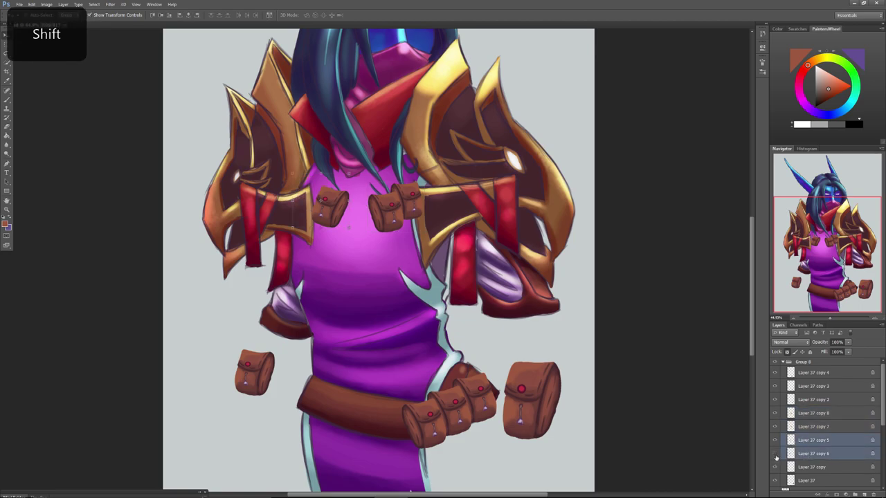
pyautogui.click(775, 454)
pyautogui.click(775, 441)
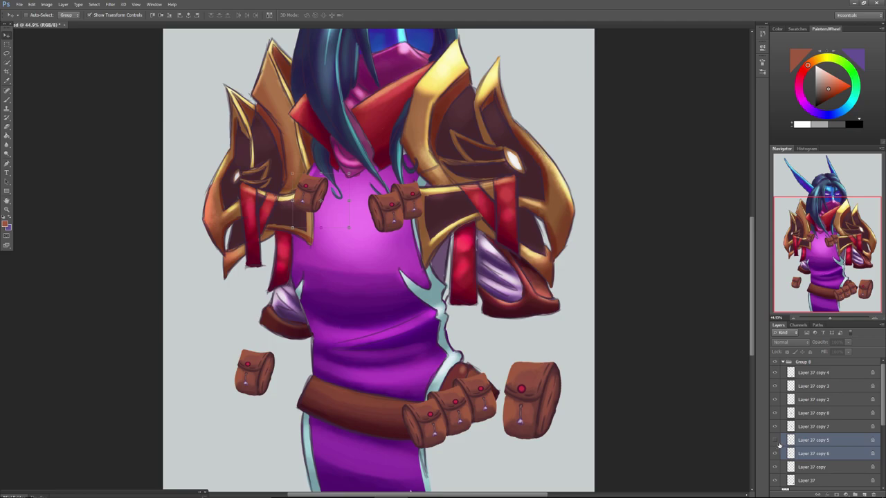
pyautogui.click(774, 441)
pyautogui.rightClick(794, 448)
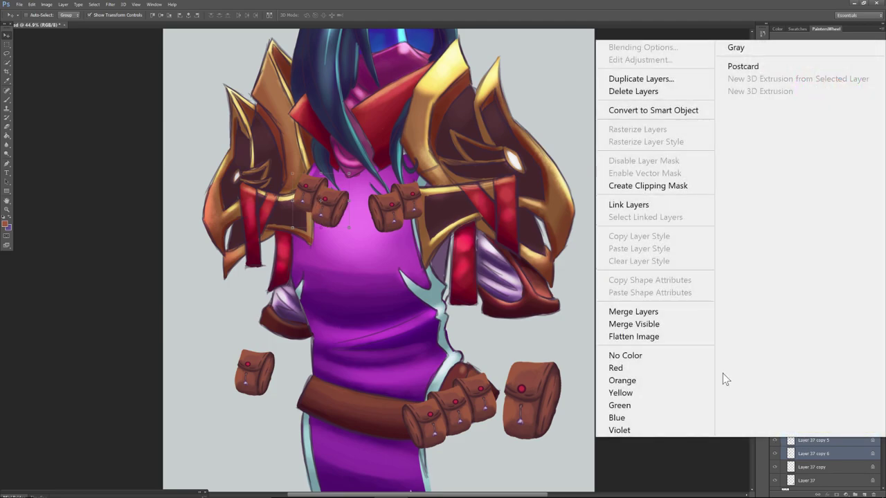
pyautogui.click(625, 312)
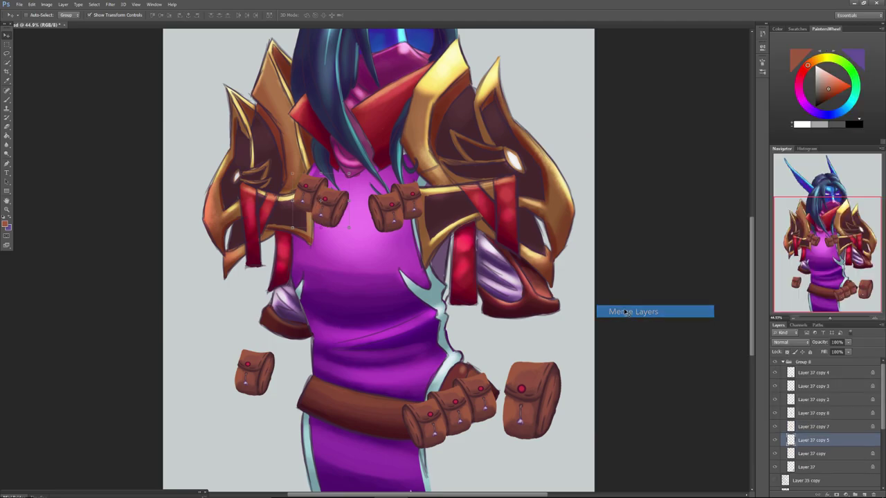
# Merge the two flipped chest pouch layers, Layer 37 copy 7 and copy 8, into one layer and check it by toggling visibility.
pyautogui.click(802, 427)
pyautogui.keyDown('shift'); pyautogui.click(807, 413); pyautogui.keyUp('shift')
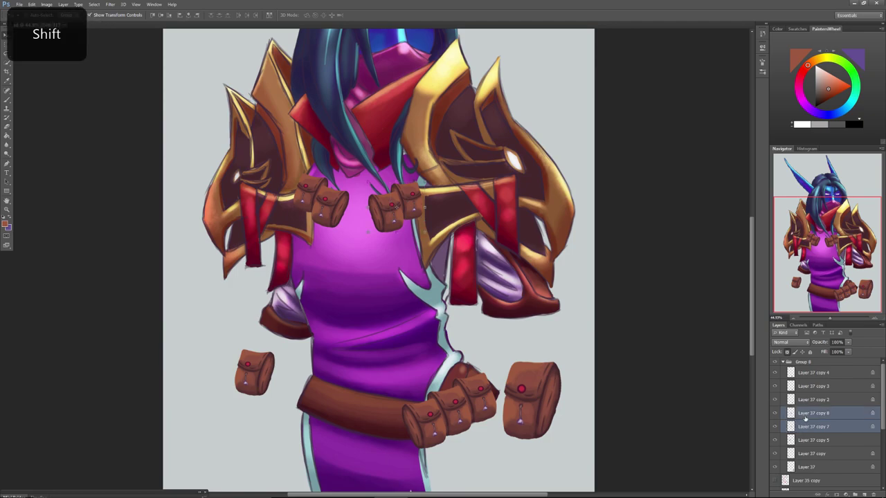
pyautogui.rightClick(806, 422)
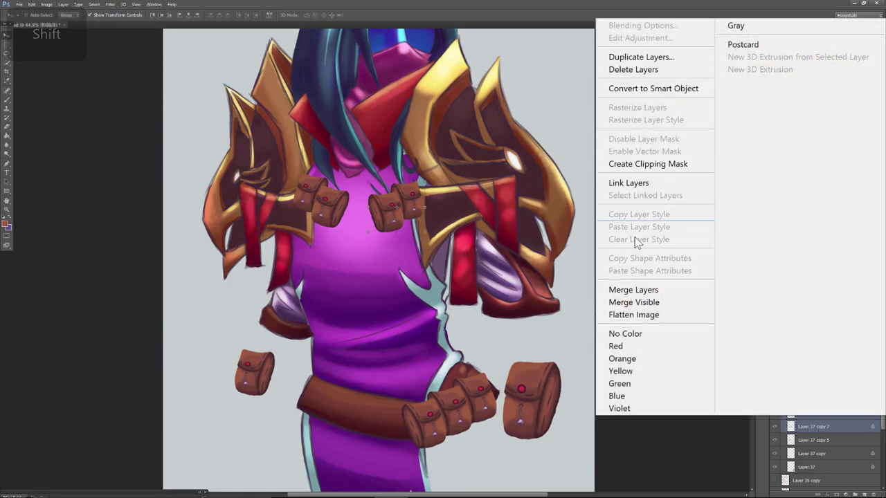
pyautogui.click(624, 291)
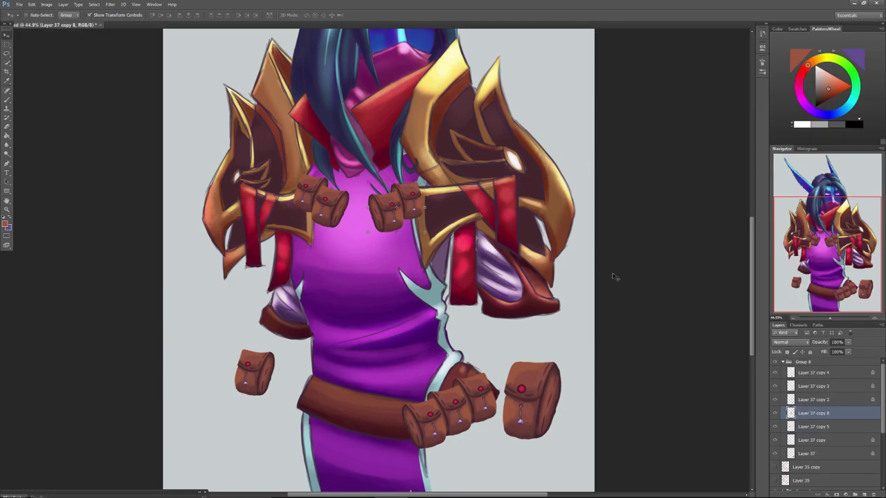
pyautogui.click(774, 413)
pyautogui.click(775, 415)
# Merge the three belt pouch layers, Layer 37 copy 2, copy 3 and copy 4, into one layer.
pyautogui.click(775, 401)
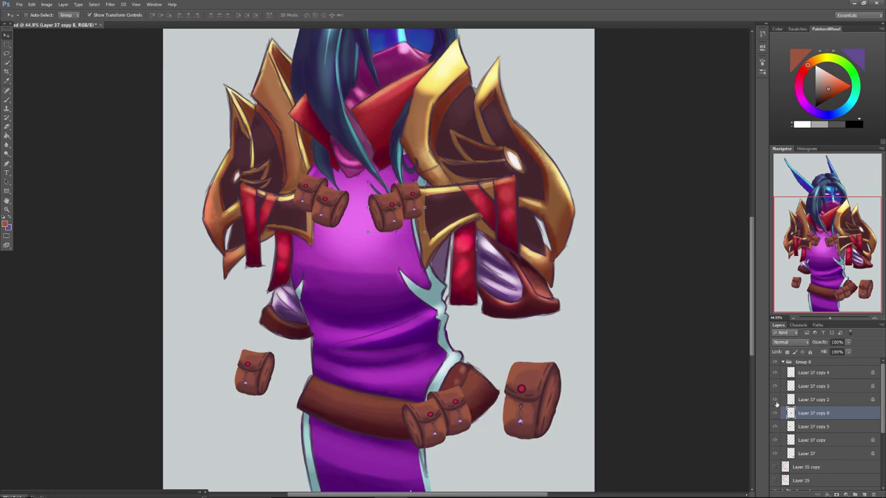
pyautogui.click(775, 400)
pyautogui.click(810, 401)
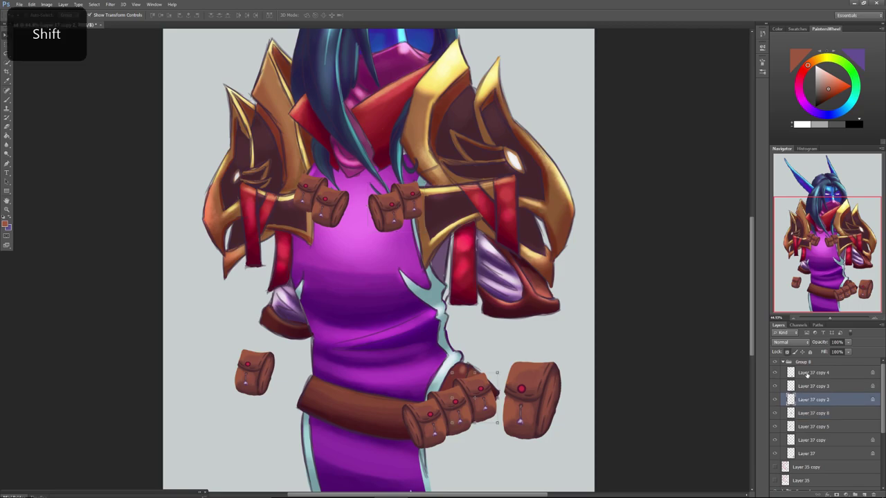
pyautogui.keyDown('shift'); pyautogui.click(808, 374); pyautogui.keyUp('shift')
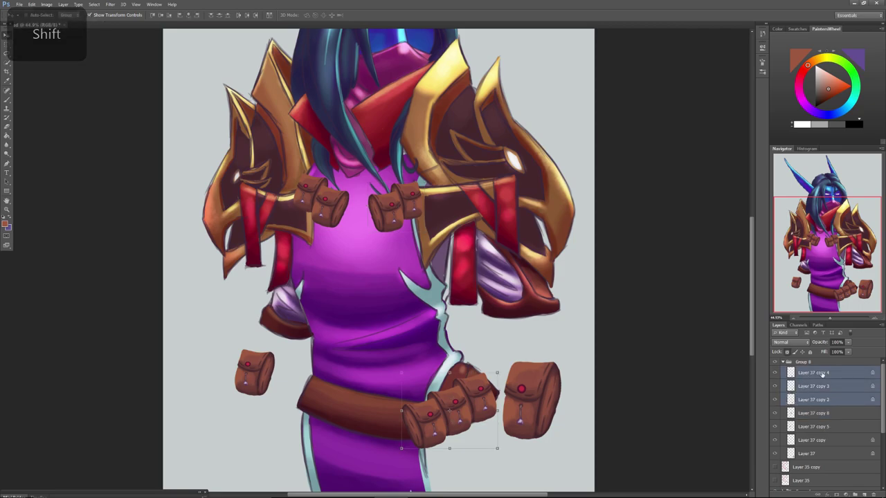
pyautogui.rightClick(822, 374)
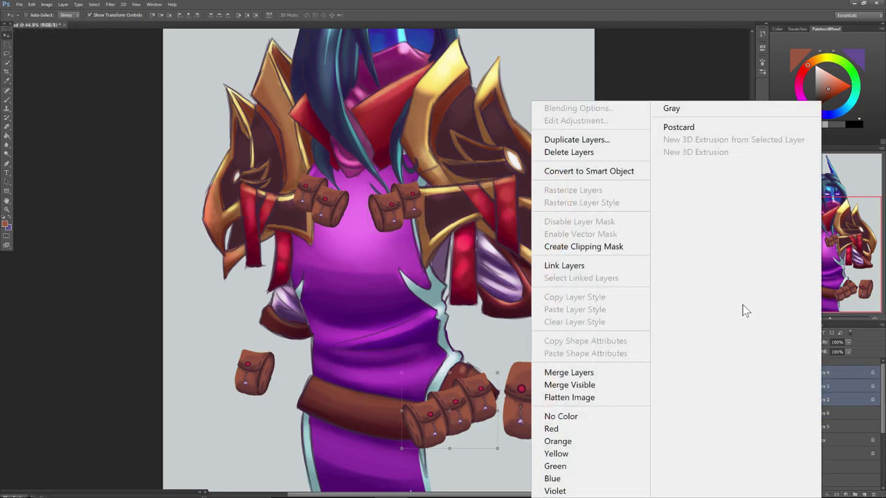
pyautogui.click(561, 373)
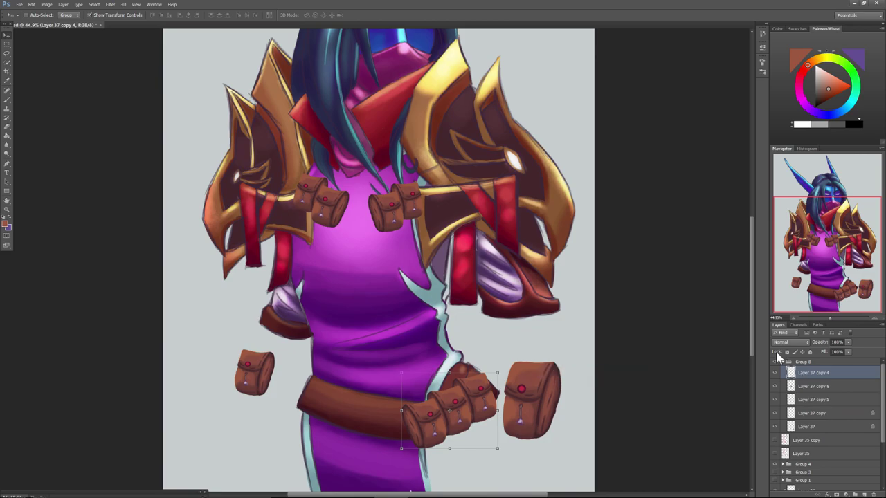
# Hide the two spare pouches beside the character, Layer 37 and Layer 37 copy, and collapse Group 8.
pyautogui.click(775, 427)
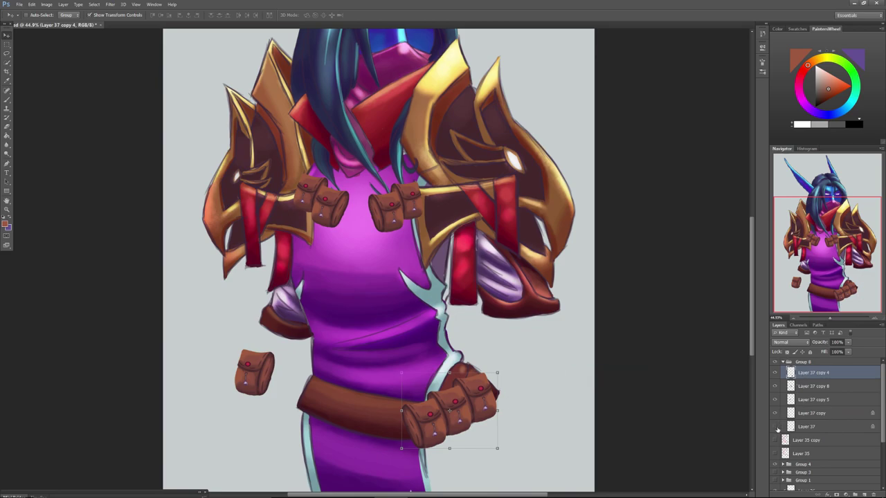
pyautogui.click(775, 413)
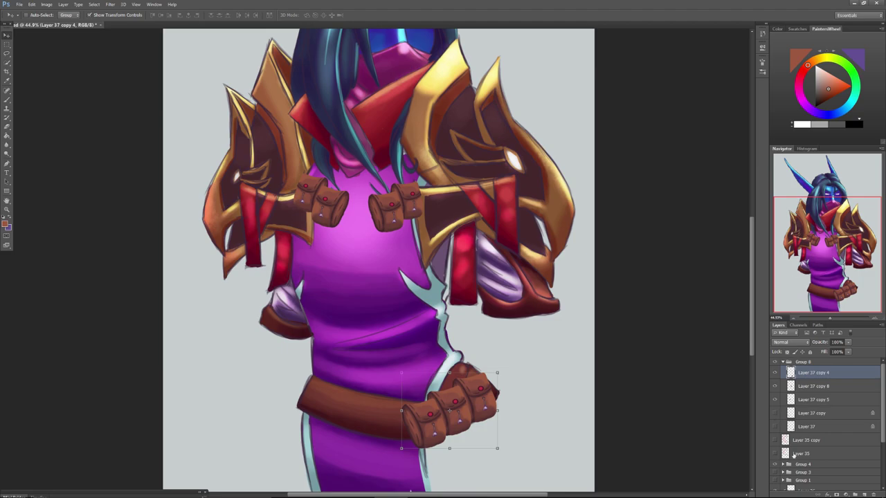
pyautogui.click(784, 363)
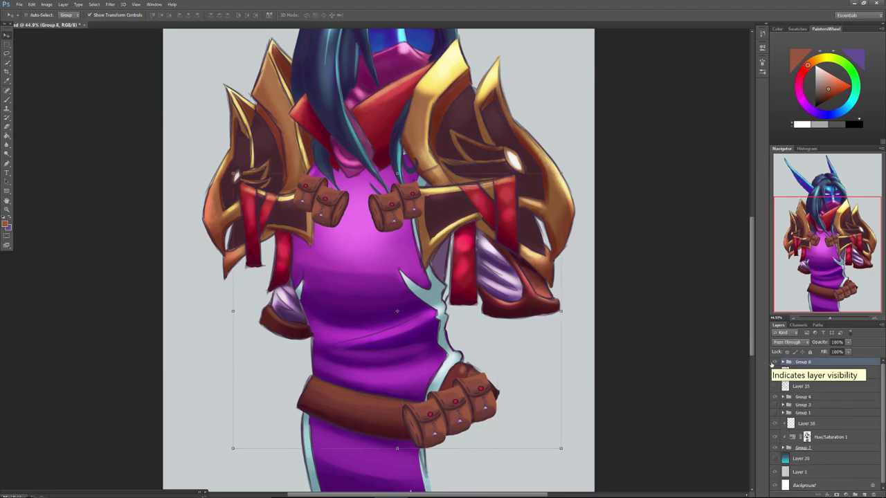
pyautogui.moveTo(831, 318); pyautogui.dragTo(829, 320)
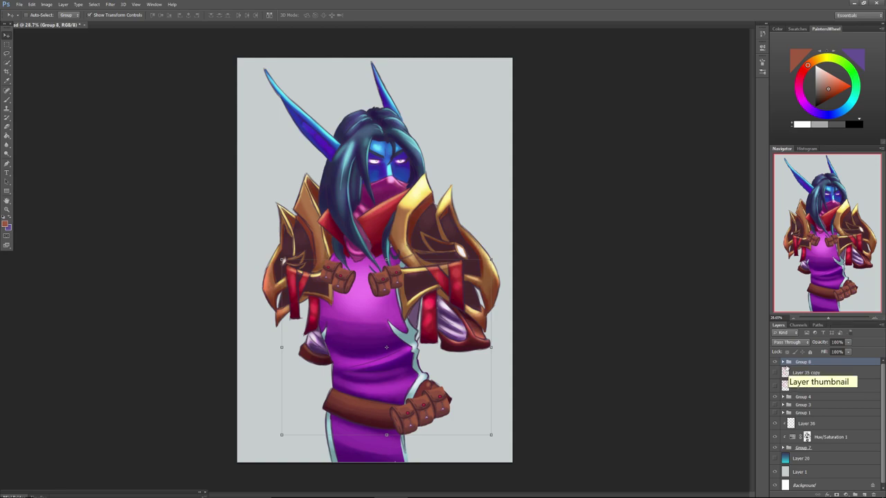
# Expand Group 8, identify the merged pouch layers by toggling their visibility, and select Layer 37 copy 5.
pyautogui.click(783, 362)
pyautogui.click(774, 373)
pyautogui.click(774, 374)
pyautogui.click(775, 386)
pyautogui.click(775, 388)
pyautogui.click(775, 393)
pyautogui.click(775, 395)
pyautogui.click(800, 401)
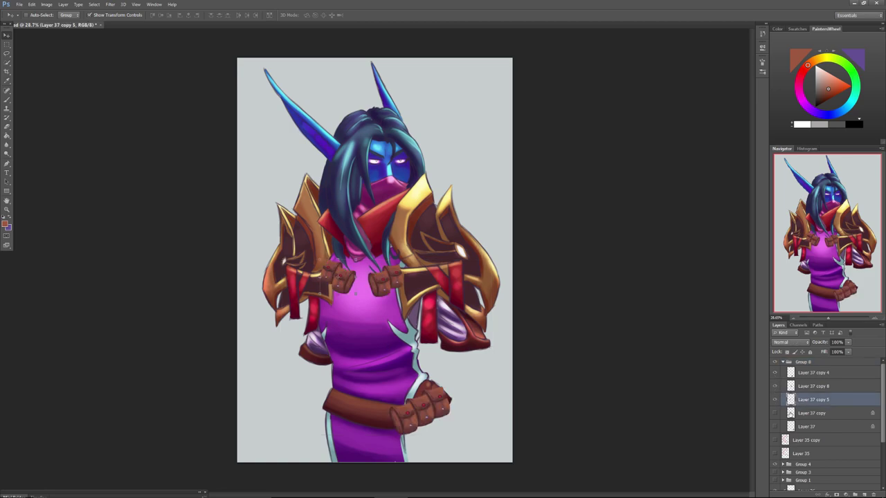
pyautogui.moveTo(355, 260); pyautogui.dragTo(314, 257)
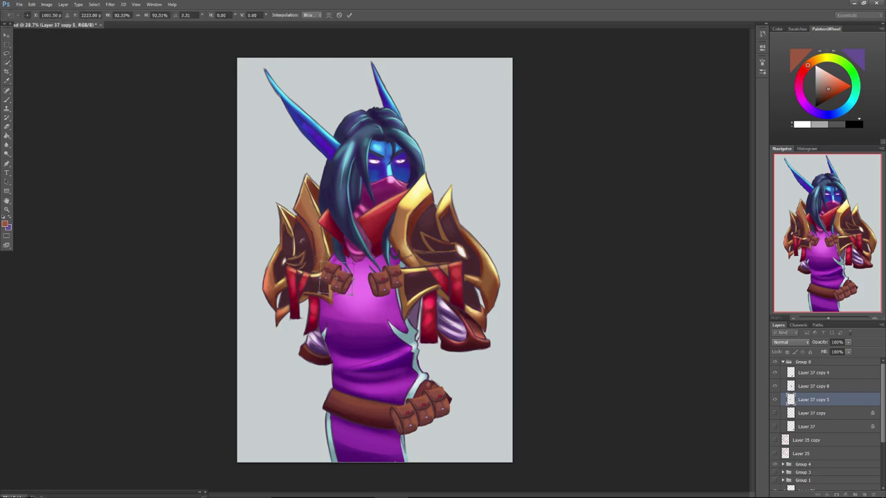
pyautogui.click(31, 4)
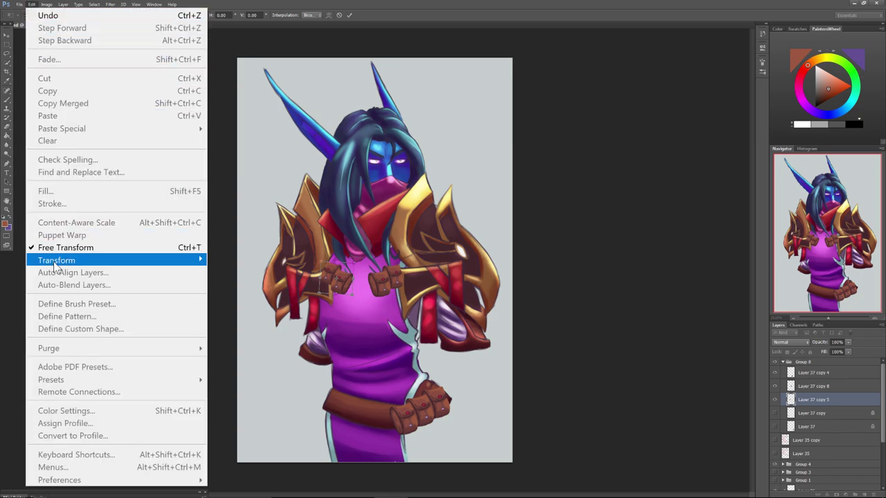
pyautogui.moveTo(59, 266)
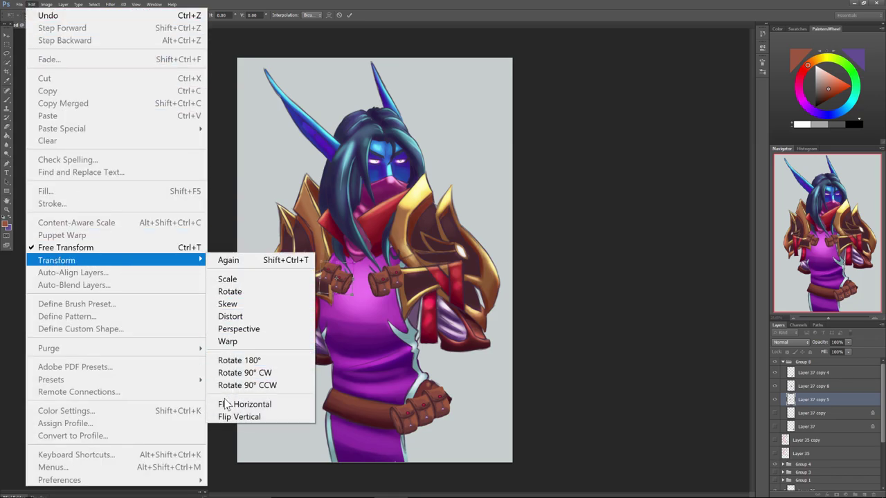
pyautogui.click(235, 329)
pyautogui.moveTo(351, 298); pyautogui.dragTo(347, 299)
pyautogui.moveTo(321, 265); pyautogui.dragTo(350, 295)
pyautogui.moveTo(319, 268)
pyautogui.mouseDown()
pyautogui.moveTo(329, 262)
pyautogui.moveTo(318, 260)
pyautogui.mouseUp()
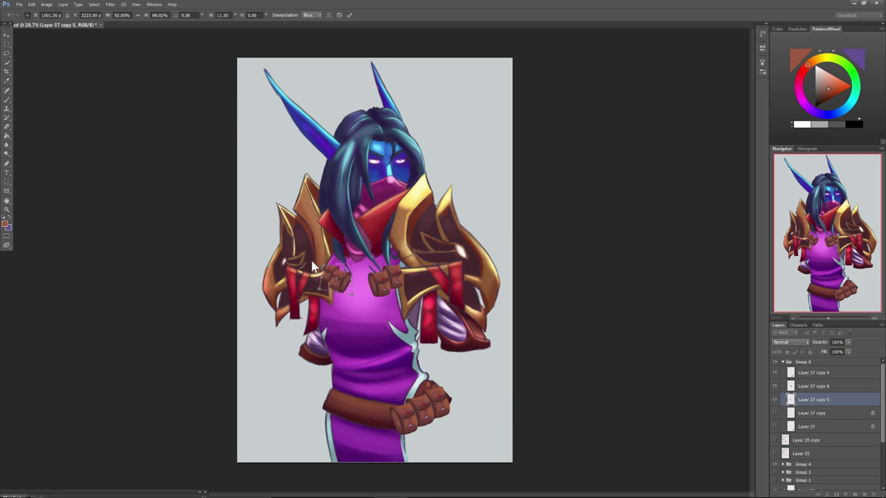
pyautogui.click(7, 43)
pyautogui.click(446, 188)
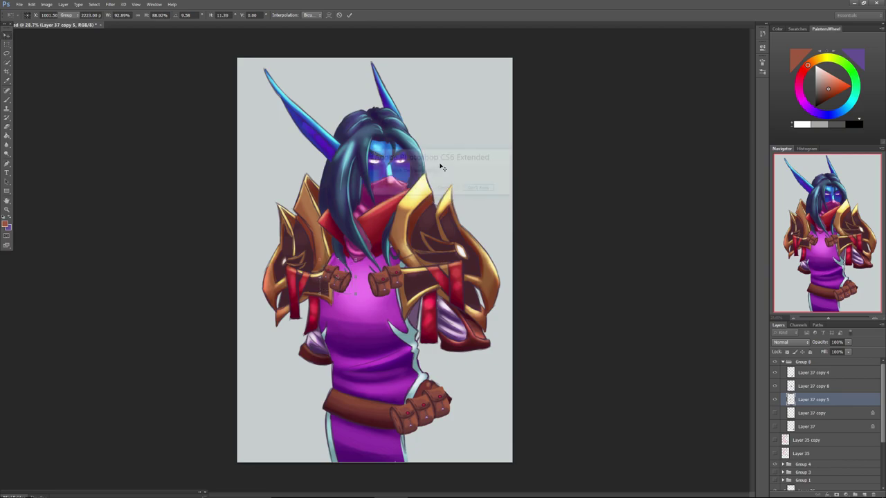
# Adjust the unflipped chest pouch pair with a Perspective and a Skew transform, shift it slightly outward and apply the transformation.
pyautogui.click(31, 5)
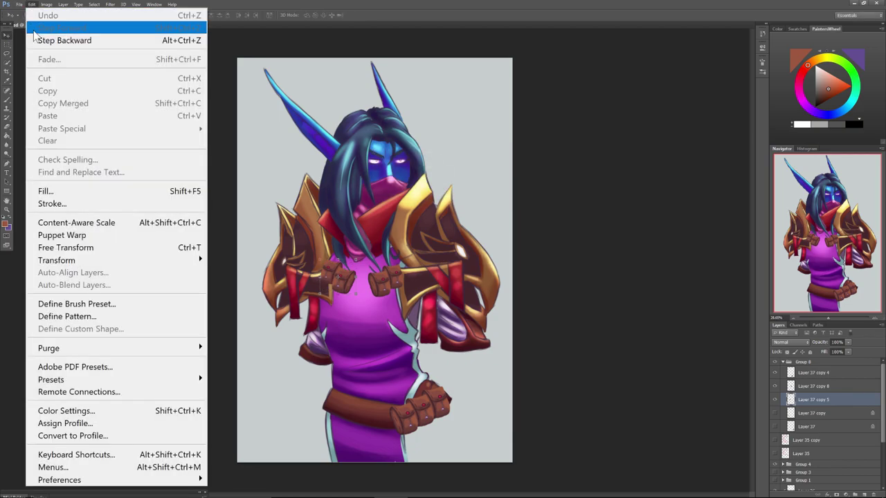
pyautogui.moveTo(82, 261)
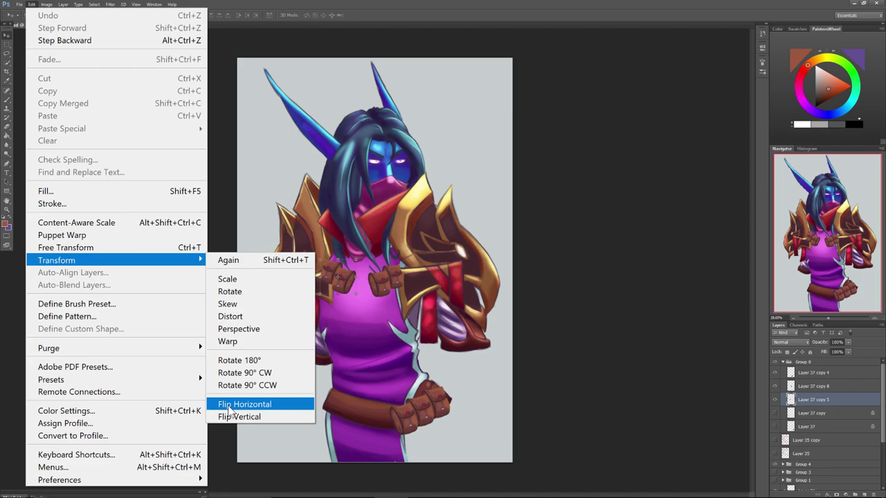
pyautogui.click(232, 330)
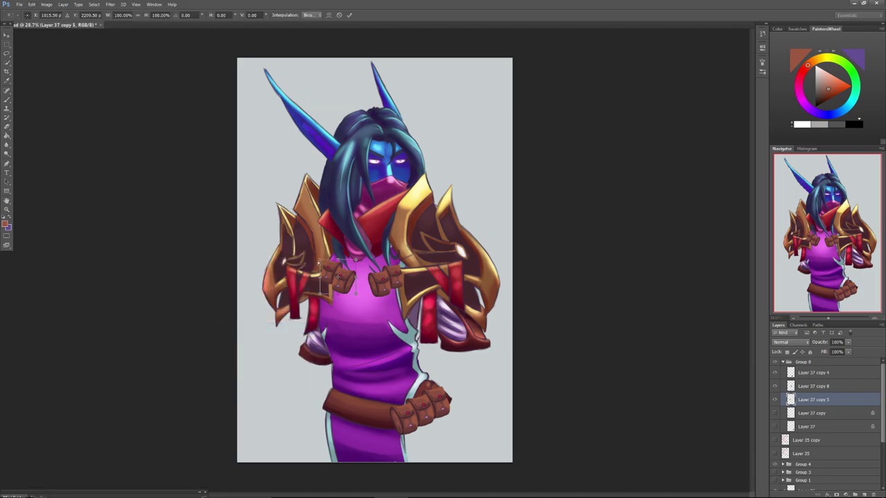
pyautogui.moveTo(320, 262); pyautogui.dragTo(320, 264)
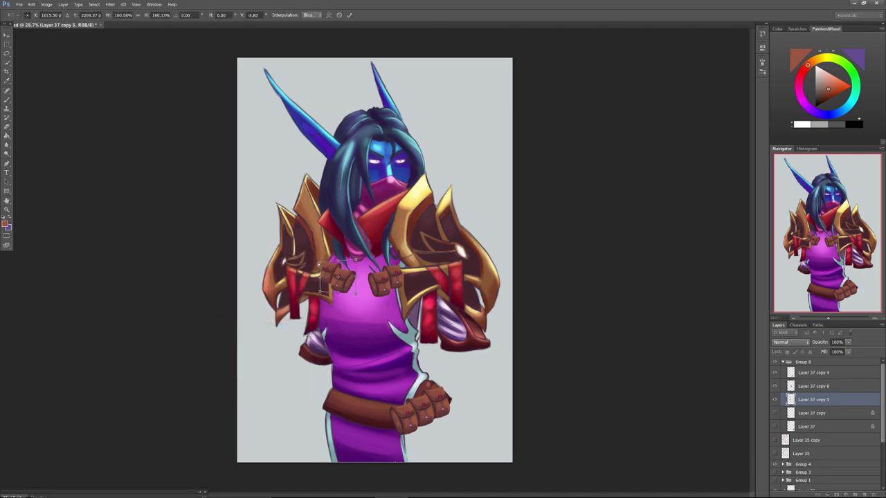
pyautogui.click(20, 5)
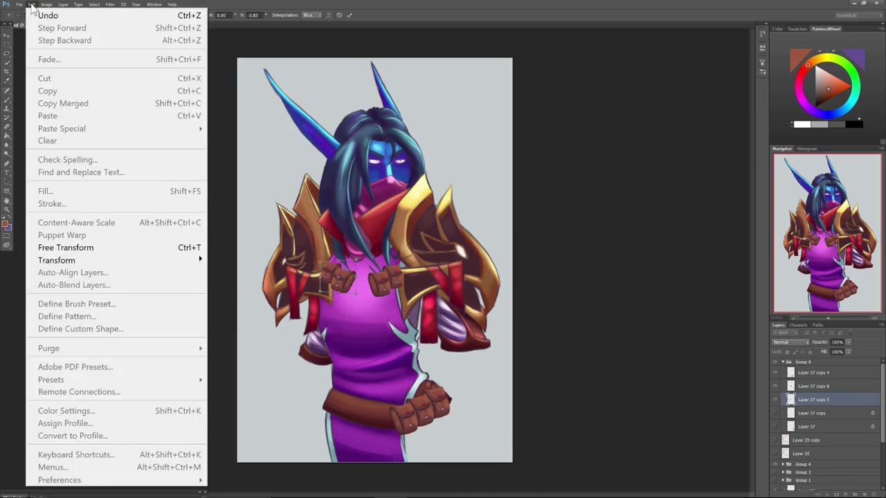
pyautogui.moveTo(139, 260)
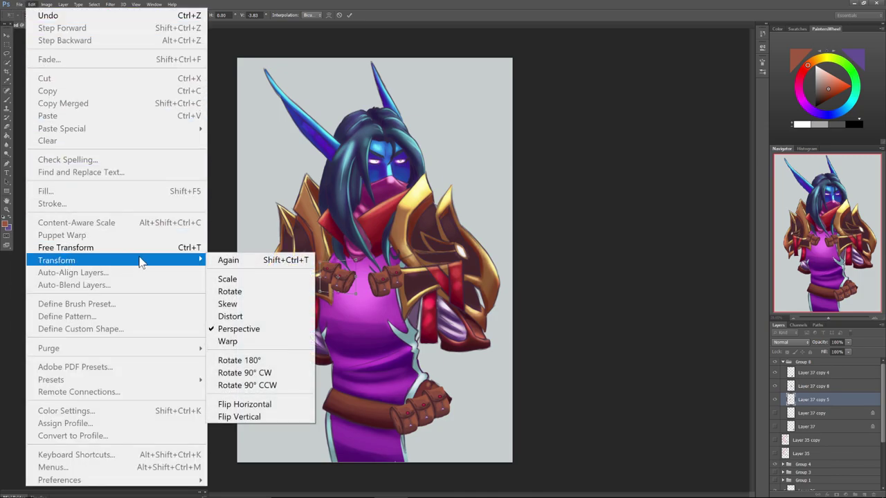
pyautogui.click(232, 305)
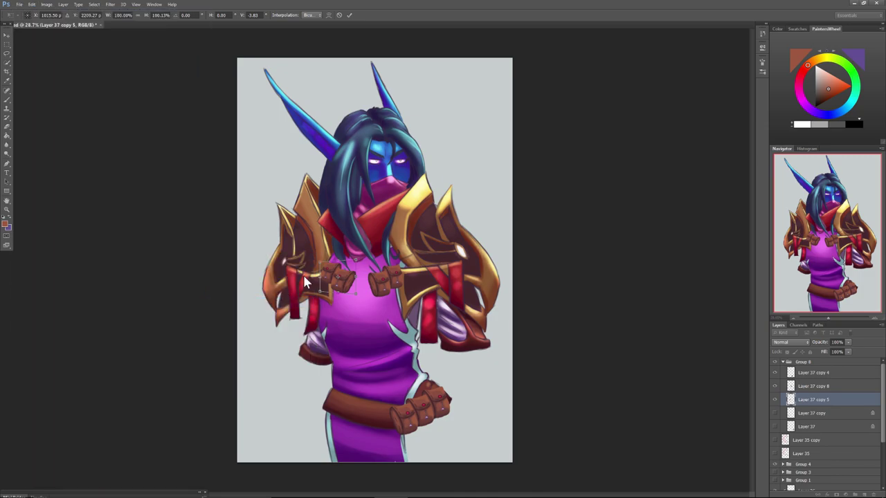
pyautogui.moveTo(320, 276); pyautogui.dragTo(351, 294)
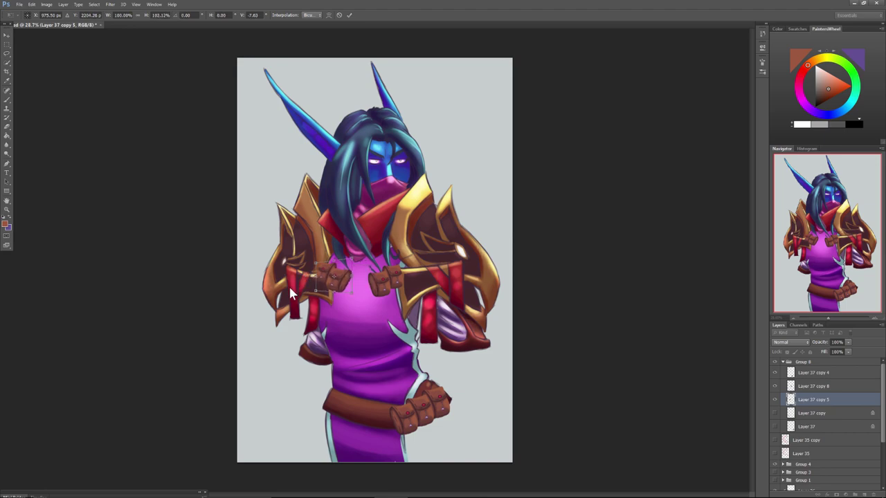
pyautogui.click(7, 34)
pyautogui.click(391, 188)
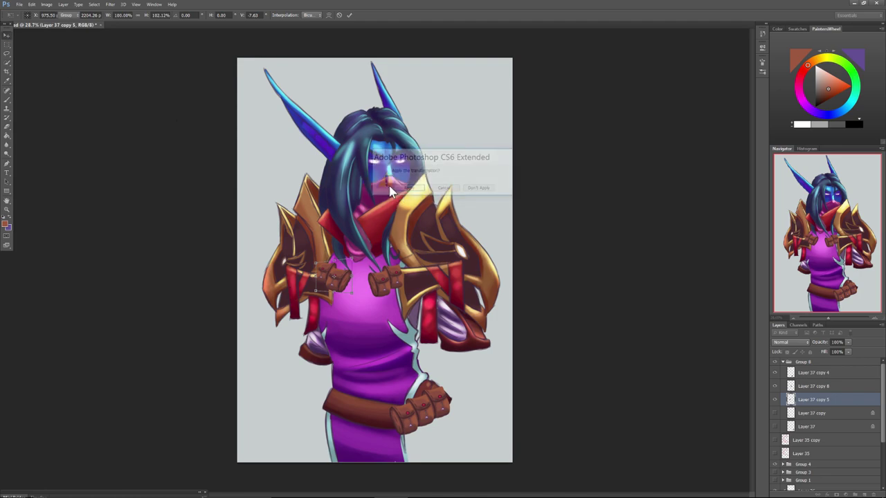
# Scale the unflipped chest pouch pair down to 92.88%, shift it slightly outward and apply the transformation.
pyautogui.moveTo(314, 262); pyautogui.dragTo(319, 272)
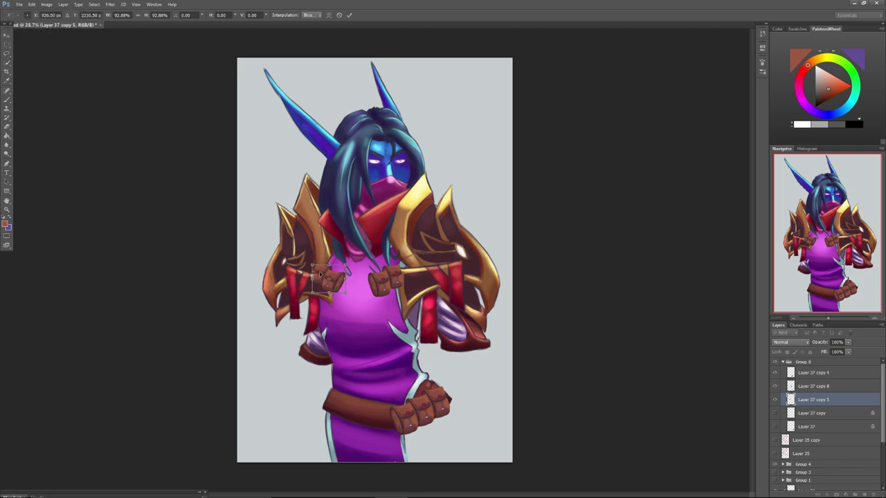
pyautogui.click(7, 35)
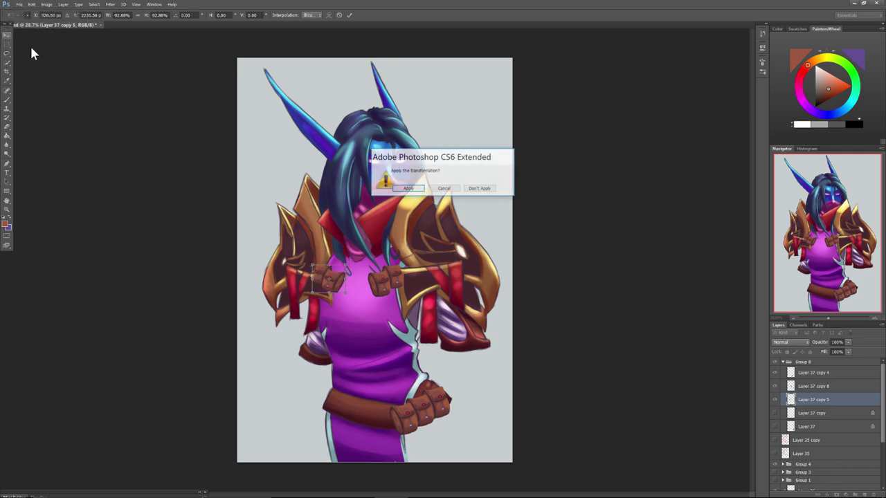
pyautogui.click(407, 188)
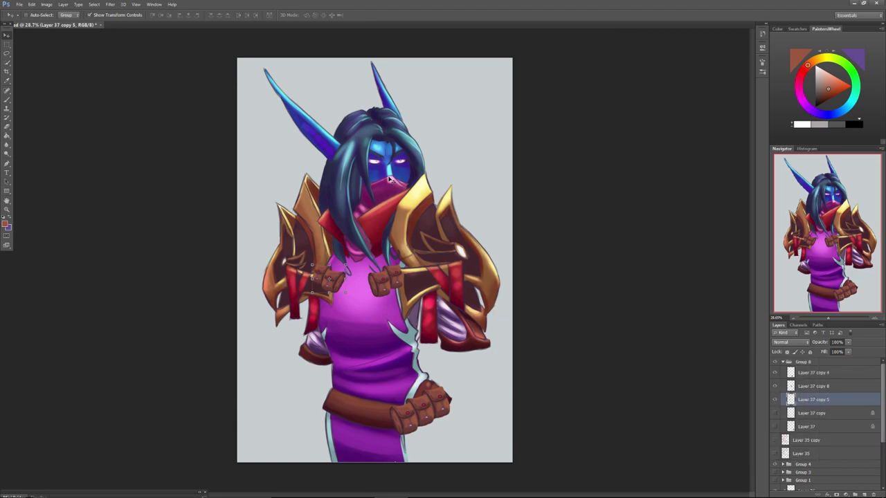
# Collapse Group 8 and create a new group containing an empty layer directly above Layer 35 copy.
pyautogui.click(783, 363)
pyautogui.click(799, 375)
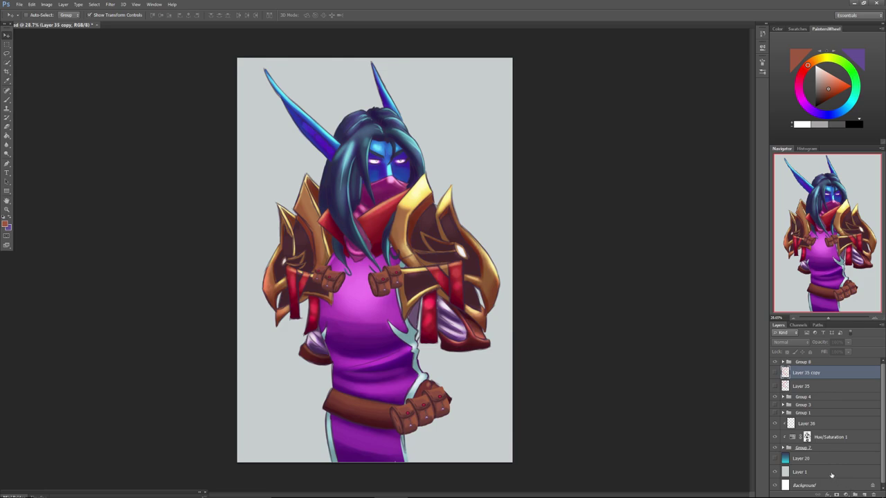
pyautogui.click(856, 494)
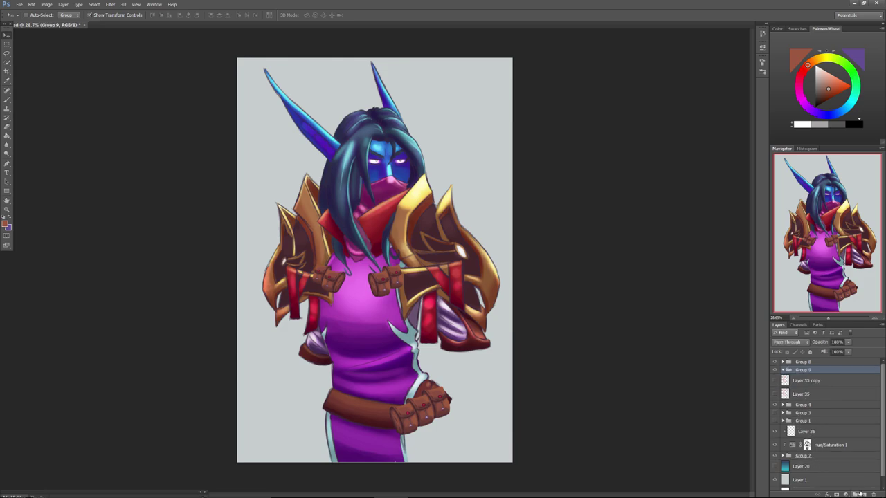
pyautogui.click(863, 494)
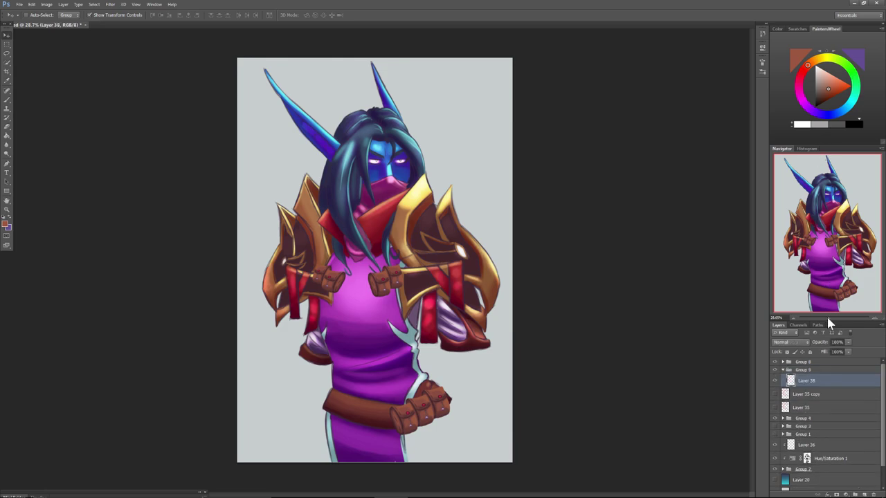
# Paint a dark brown diagonal strap behind the flipped chest pouches with a hard round 77 px brush, sampling the color from the shoulder armor.
pyautogui.moveTo(827, 314); pyautogui.dragTo(832, 316)
pyautogui.moveTo(821, 235); pyautogui.dragTo(819, 254)
pyautogui.click(9, 101)
pyautogui.press('alt')
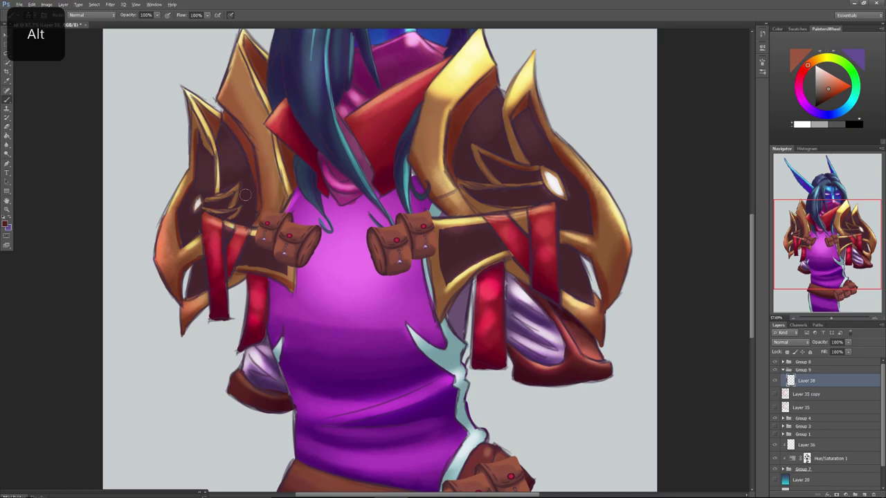
pyautogui.keyDown('alt'); pyautogui.click(249, 191); pyautogui.keyUp('alt')
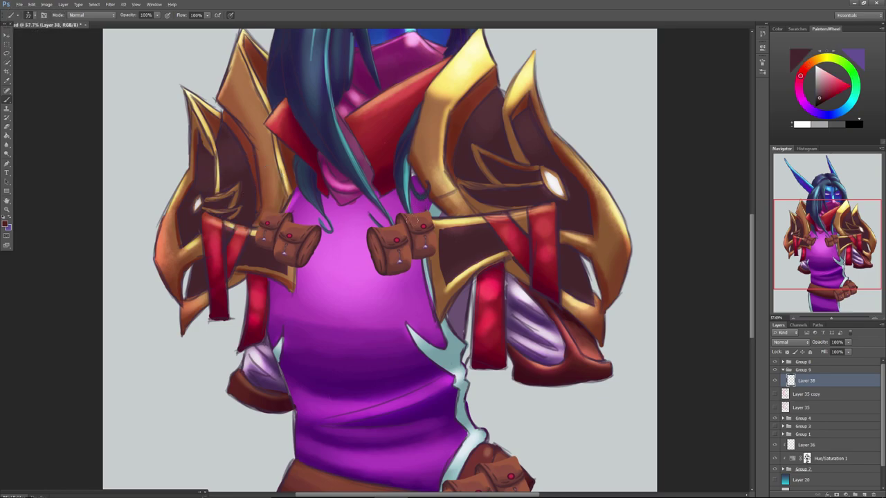
pyautogui.moveTo(424, 193); pyautogui.dragTo(414, 212)
pyautogui.rightClick(396, 237)
pyautogui.click(448, 279)
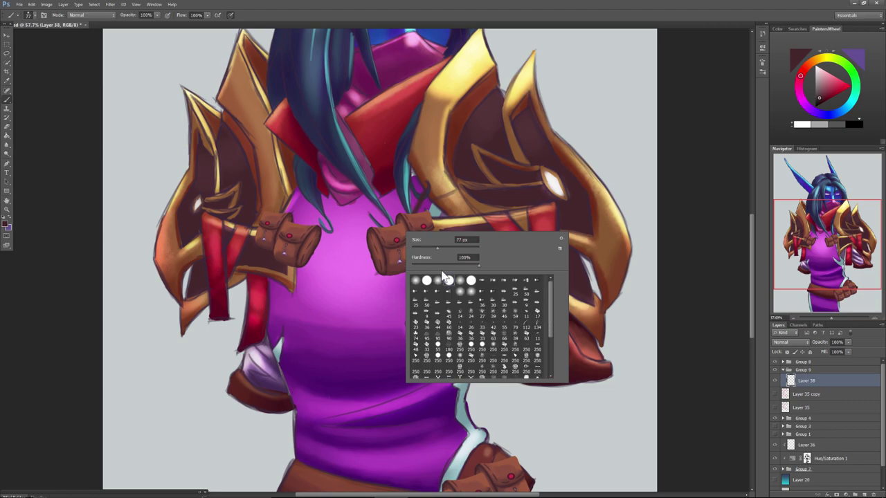
pyautogui.moveTo(425, 192); pyautogui.dragTo(368, 281)
pyautogui.moveTo(426, 195)
pyautogui.mouseDown()
pyautogui.moveTo(358, 285)
pyautogui.moveTo(375, 270)
pyautogui.moveTo(364, 294)
pyautogui.moveTo(366, 279)
pyautogui.moveTo(410, 245)
pyautogui.moveTo(405, 267)
pyautogui.moveTo(380, 278)
pyautogui.moveTo(432, 205)
pyautogui.moveTo(375, 283)
pyautogui.moveTo(432, 198)
pyautogui.moveTo(361, 286)
pyautogui.moveTo(385, 270)
pyautogui.moveTo(368, 292)
pyautogui.mouseUp()
pyautogui.moveTo(418, 262); pyautogui.dragTo(378, 292)
pyautogui.moveTo(423, 226)
pyautogui.mouseDown()
pyautogui.moveTo(437, 199)
pyautogui.moveTo(434, 225)
pyautogui.moveTo(437, 213)
pyautogui.mouseUp()
pyautogui.moveTo(393, 284); pyautogui.dragTo(382, 294)
pyautogui.moveTo(433, 196)
pyautogui.mouseDown()
pyautogui.moveTo(437, 220)
pyautogui.moveTo(424, 181)
pyautogui.mouseUp()
pyautogui.moveTo(367, 278)
pyautogui.mouseDown()
pyautogui.moveTo(390, 269)
pyautogui.moveTo(396, 281)
pyautogui.moveTo(385, 292)
pyautogui.moveTo(358, 291)
pyautogui.moveTo(379, 257)
pyautogui.moveTo(358, 298)
pyautogui.moveTo(367, 281)
pyautogui.moveTo(398, 281)
pyautogui.moveTo(363, 298)
pyautogui.mouseUp()
pyautogui.moveTo(418, 253)
pyautogui.mouseDown()
pyautogui.moveTo(372, 303)
pyautogui.moveTo(377, 297)
pyautogui.moveTo(366, 291)
pyautogui.mouseUp()
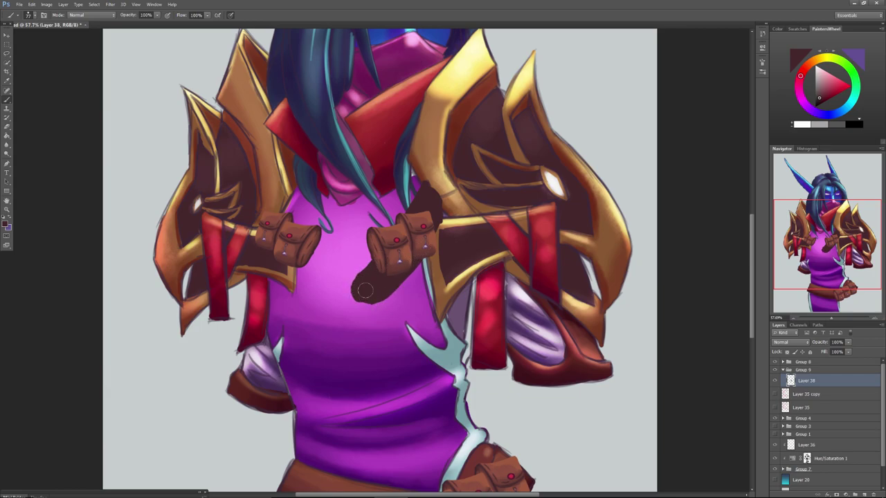
# Rotate the strap 20.78° and shift it up behind the pouches, then extend its upper end with the brush.
pyautogui.hotkey('ctrl', 't')
pyautogui.moveTo(348, 175); pyautogui.dragTo(377, 141)
pyautogui.moveTo(374, 205); pyautogui.dragTo(372, 189)
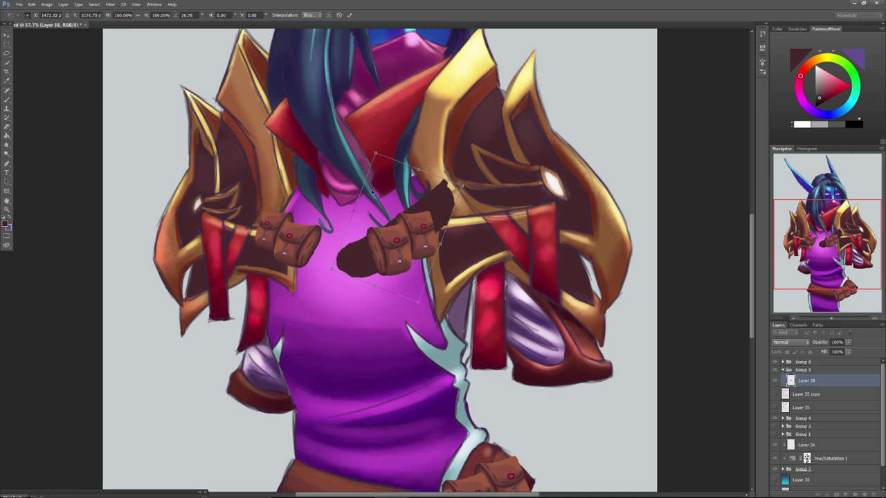
pyautogui.click(9, 42)
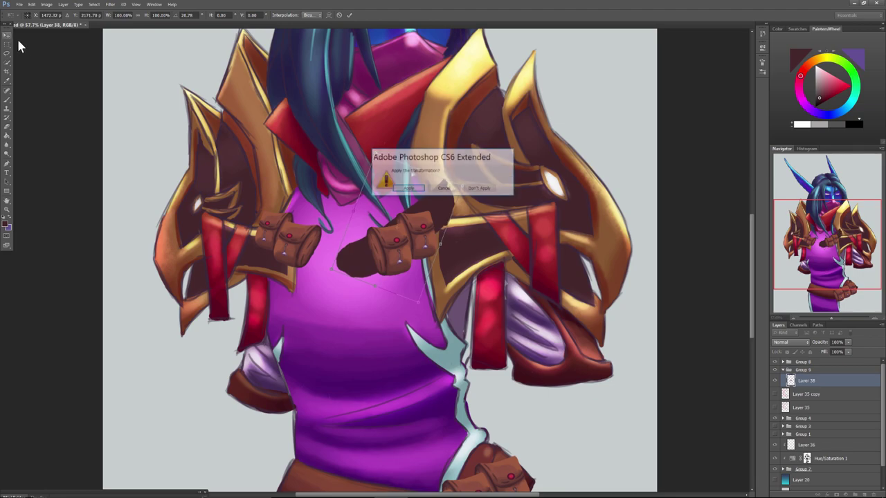
pyautogui.click(407, 188)
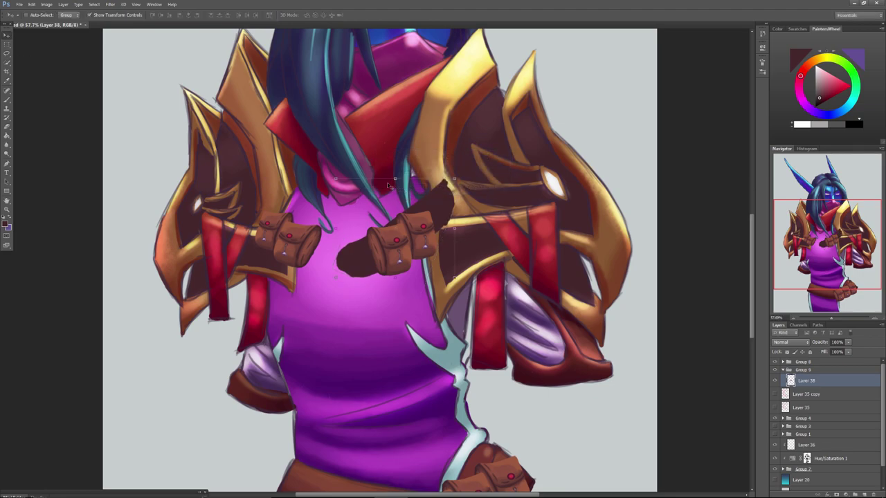
pyautogui.click(6, 99)
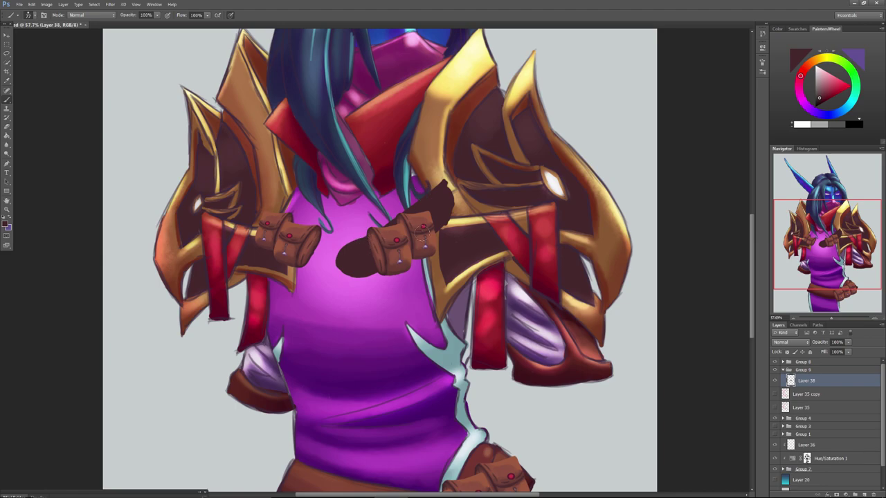
pyautogui.moveTo(443, 220)
pyautogui.mouseDown()
pyautogui.moveTo(449, 195)
pyautogui.moveTo(433, 190)
pyautogui.moveTo(444, 167)
pyautogui.mouseUp()
# Lock the strap layer's transparent pixels and paint the strap reddish brown, sampled from the sleeve cuff, with a slightly smaller brush.
pyautogui.press('alt')
pyautogui.keyDown('alt'); pyautogui.click(592, 348); pyautogui.keyUp('alt')
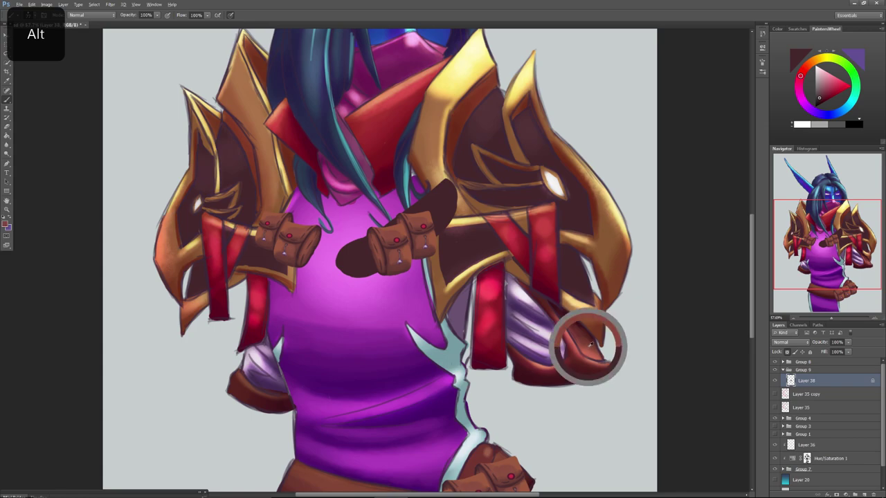
pyautogui.rightClick(431, 205)
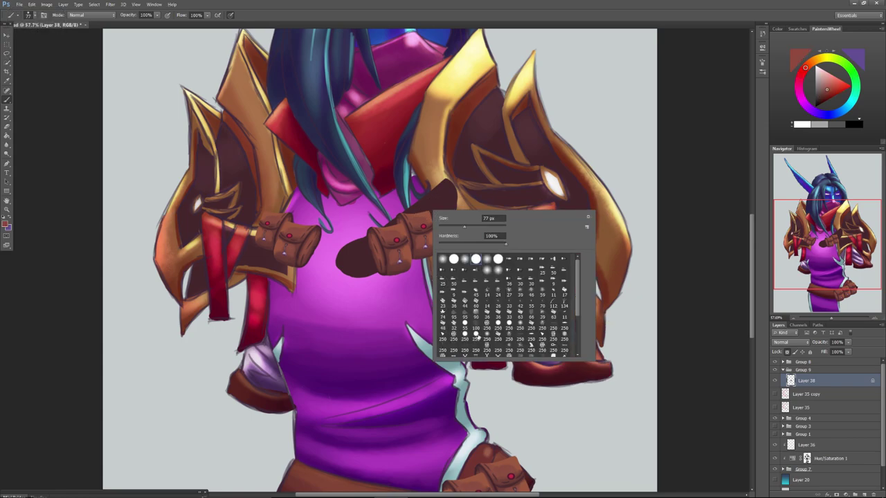
pyautogui.moveTo(464, 226); pyautogui.dragTo(460, 226)
pyautogui.moveTo(444, 189)
pyautogui.mouseDown()
pyautogui.moveTo(380, 230)
pyautogui.moveTo(438, 190)
pyautogui.mouseUp()
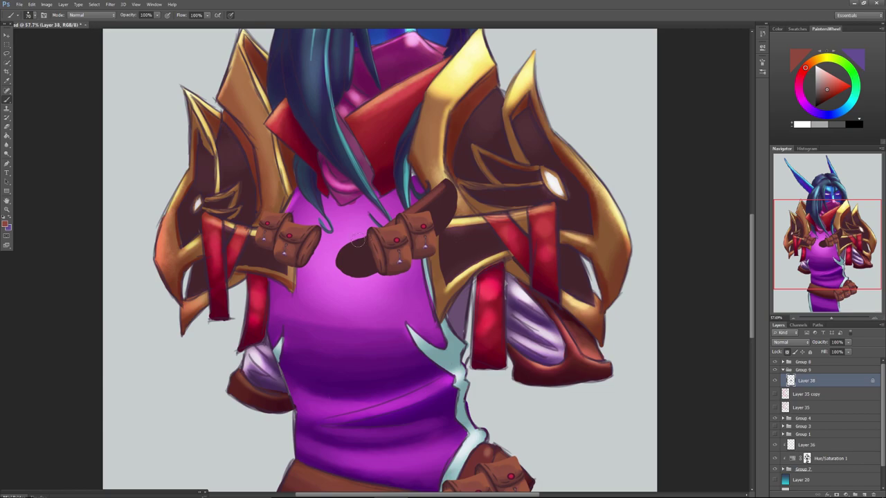
pyautogui.moveTo(368, 240); pyautogui.dragTo(352, 243)
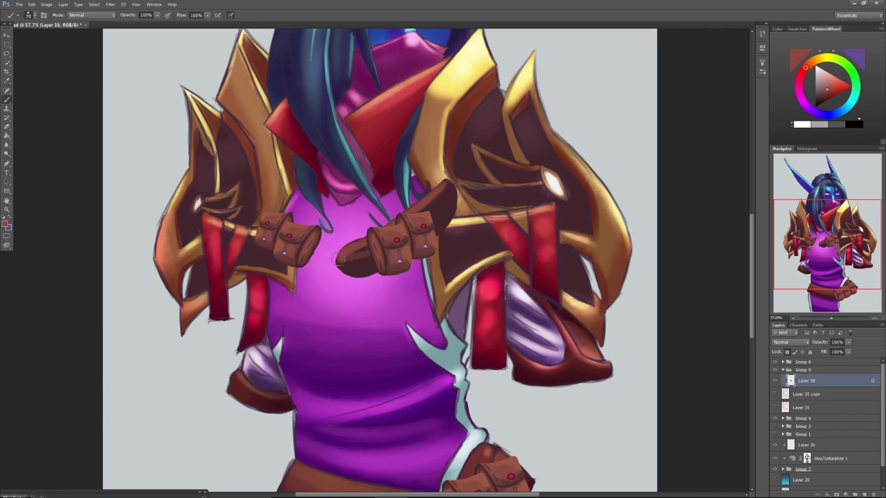
pyautogui.moveTo(368, 250); pyautogui.dragTo(355, 255)
pyautogui.moveTo(421, 210)
pyautogui.mouseDown()
pyautogui.moveTo(443, 187)
pyautogui.moveTo(374, 239)
pyautogui.moveTo(445, 185)
pyautogui.moveTo(397, 227)
pyautogui.moveTo(449, 192)
pyautogui.moveTo(357, 247)
pyautogui.moveTo(433, 202)
pyautogui.mouseUp()
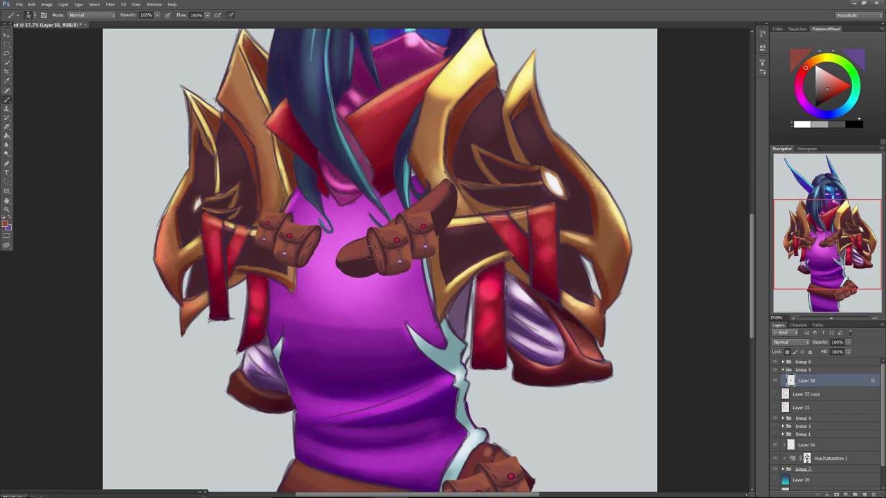
pyautogui.moveTo(339, 264)
pyautogui.mouseDown()
pyautogui.moveTo(377, 269)
pyautogui.moveTo(357, 270)
pyautogui.mouseUp()
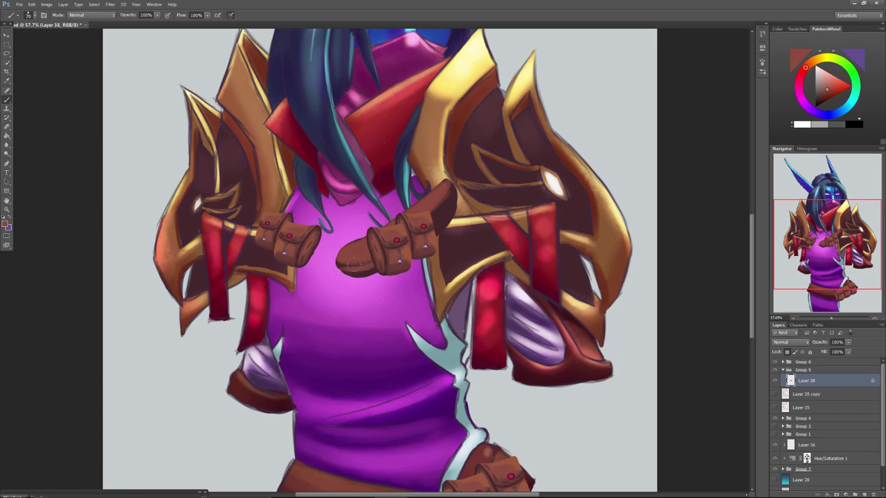
pyautogui.moveTo(435, 220)
pyautogui.mouseDown()
pyautogui.moveTo(404, 240)
pyautogui.moveTo(449, 189)
pyautogui.moveTo(375, 253)
pyautogui.moveTo(451, 203)
pyautogui.mouseUp()
pyautogui.moveTo(458, 195)
pyautogui.mouseDown()
pyautogui.moveTo(380, 251)
pyautogui.moveTo(458, 187)
pyautogui.moveTo(397, 243)
pyautogui.moveTo(428, 222)
pyautogui.moveTo(446, 196)
pyautogui.moveTo(381, 246)
pyautogui.moveTo(449, 201)
pyautogui.moveTo(378, 259)
pyautogui.moveTo(454, 208)
pyautogui.mouseUp()
pyautogui.moveTo(338, 263); pyautogui.dragTo(359, 262)
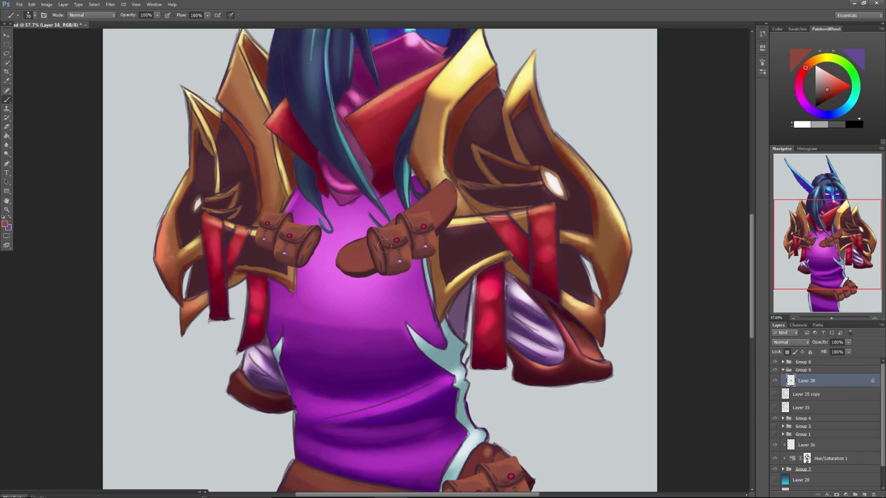
# Paint a thin dark brown border line along the strap's edges with a smaller brush and touch it up with reddish brown.
pyautogui.keyDown('alt'); pyautogui.click(438, 220); pyautogui.keyUp('alt')
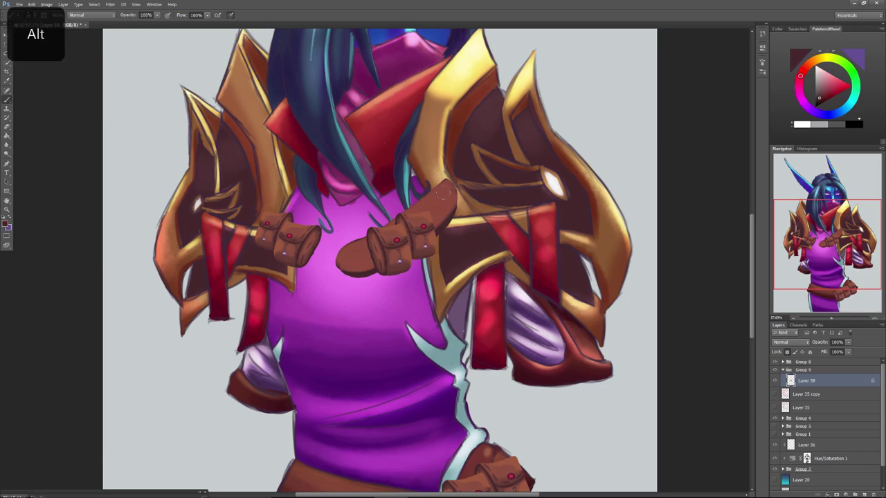
pyautogui.rightClick(453, 219)
pyautogui.click(447, 214)
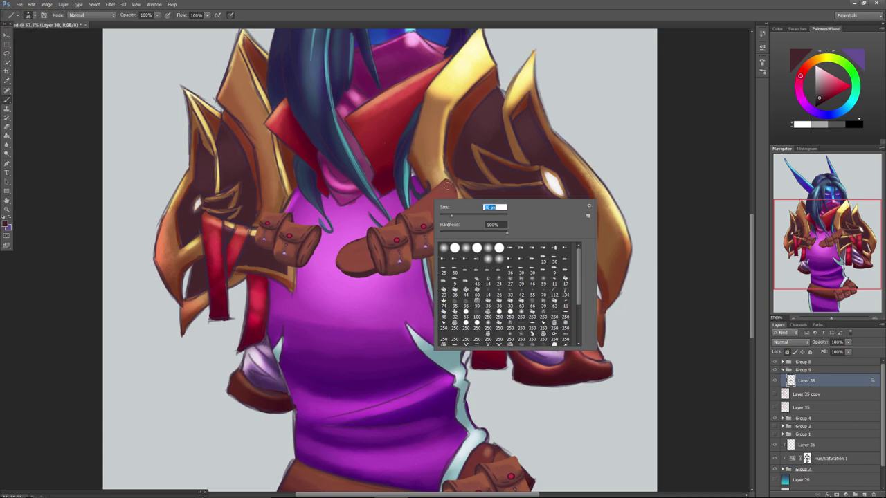
pyautogui.click(447, 186)
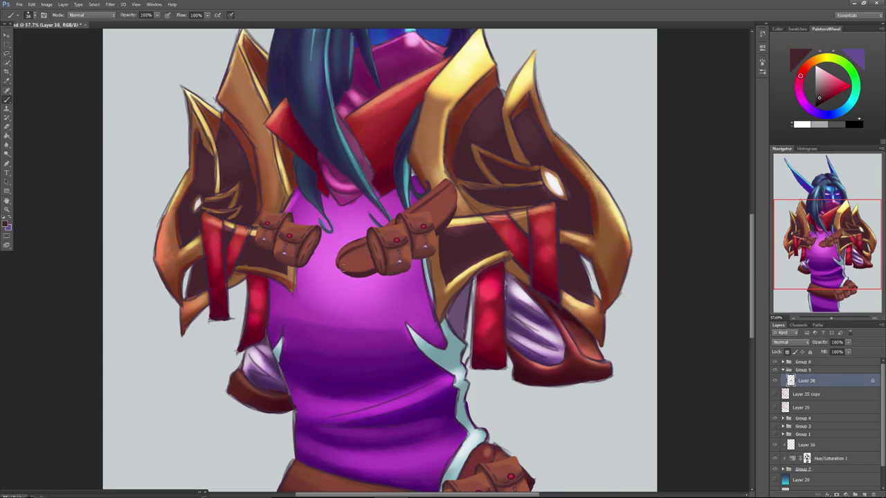
pyautogui.keyDown('alt'); pyautogui.click(358, 273); pyautogui.keyUp('alt')
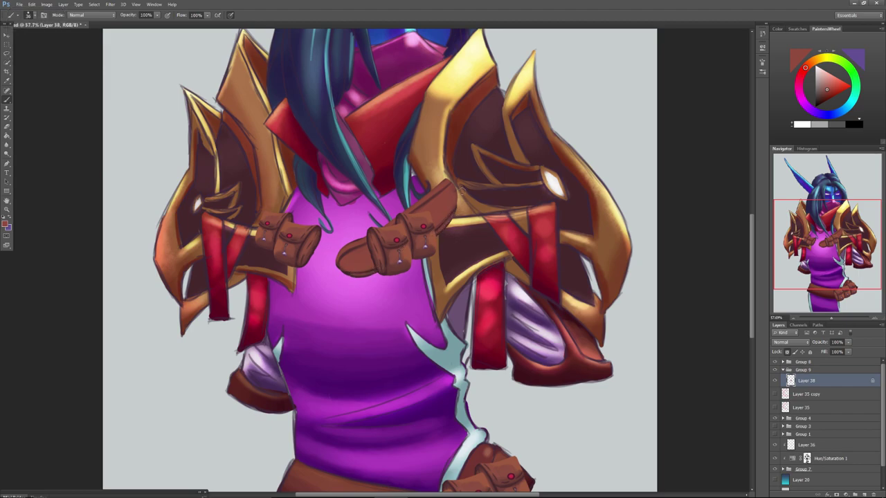
# Paint a round dark brown hole near each end of the strap, undoing unwanted dabs along the way.
pyautogui.press('alt')
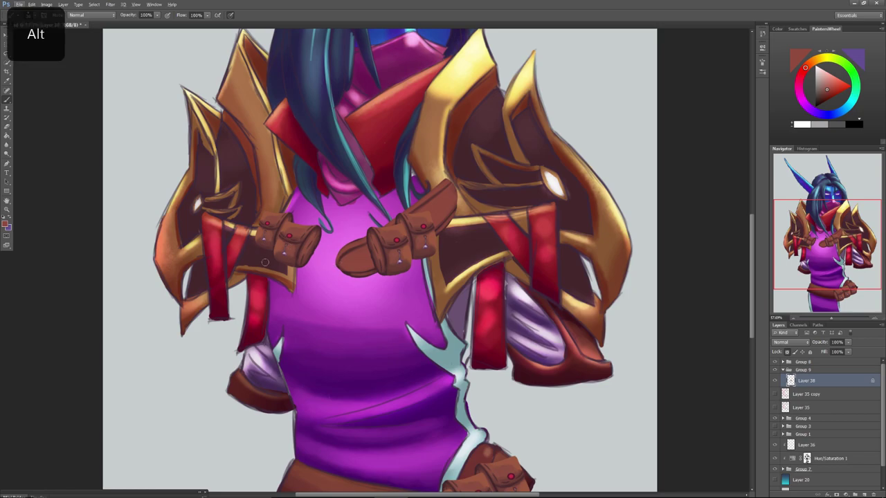
pyautogui.keyDown('alt'); pyautogui.click(259, 256); pyautogui.keyUp('alt')
pyautogui.rightClick(427, 221)
pyautogui.moveTo(427, 255); pyautogui.dragTo(435, 257)
pyautogui.click(440, 207)
pyautogui.moveTo(439, 208); pyautogui.dragTo(440, 208)
pyautogui.hotkey('ctrl', 'z')
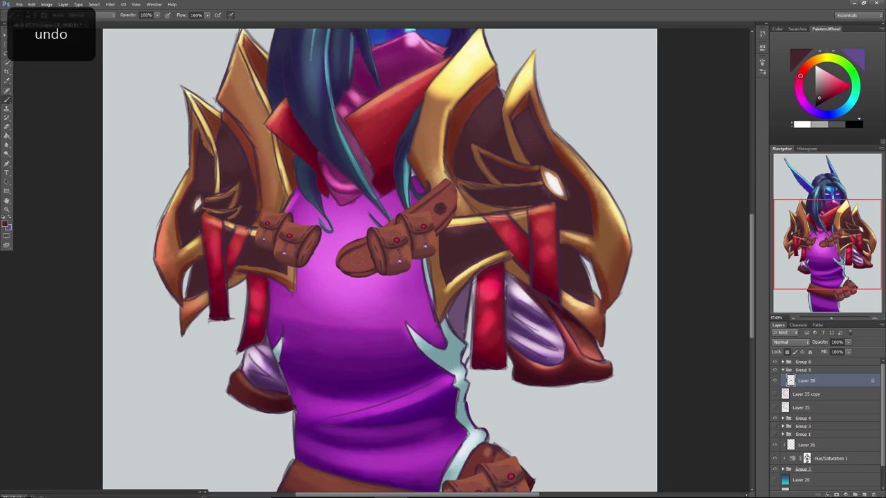
pyautogui.moveTo(358, 259); pyautogui.dragTo(357, 260)
pyautogui.hotkey('ctrl', 'z')
# Sample the strap's reddish brown and paint small highlights inside the two dark holes with a smaller brush.
pyautogui.keyDown('alt'); pyautogui.click(367, 255); pyautogui.keyUp('alt')
pyautogui.rightClick(365, 254)
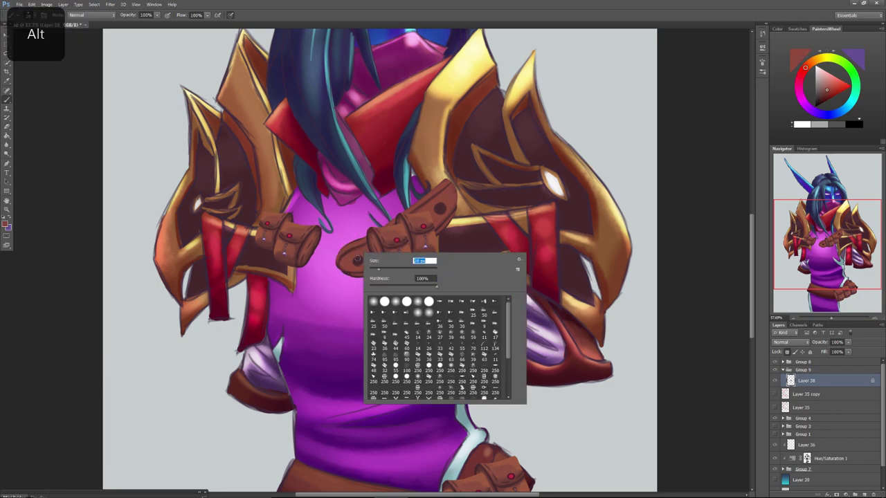
pyautogui.click(357, 263)
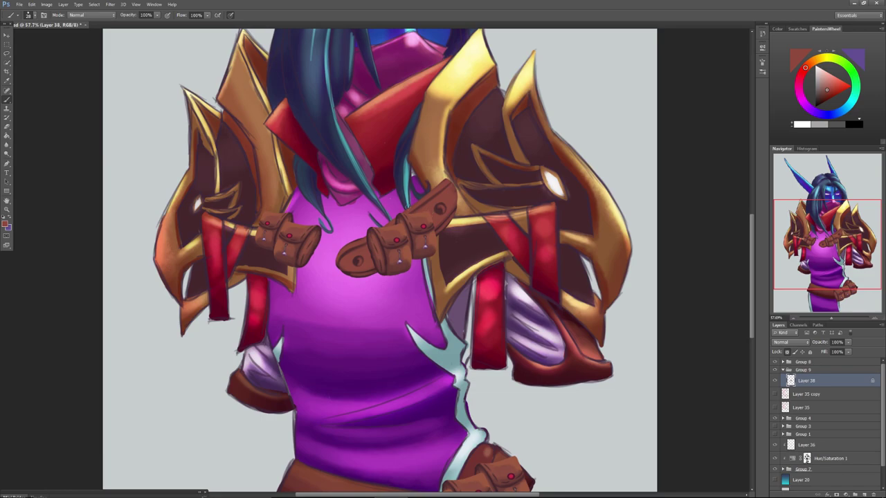
# Refine the hole at the strap's lower end with a small brush, using brown sampled from the pouch and a lighter tint for its rim.
pyautogui.moveTo(827, 318); pyautogui.dragTo(837, 323)
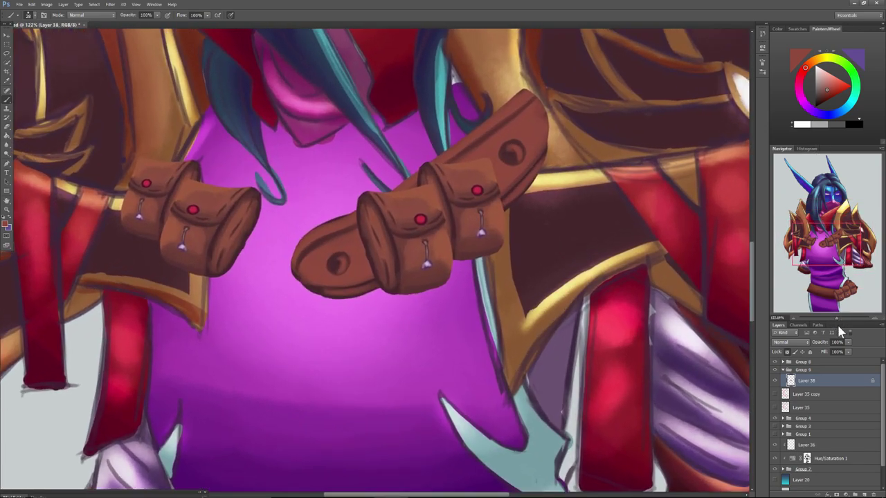
pyautogui.press('alt')
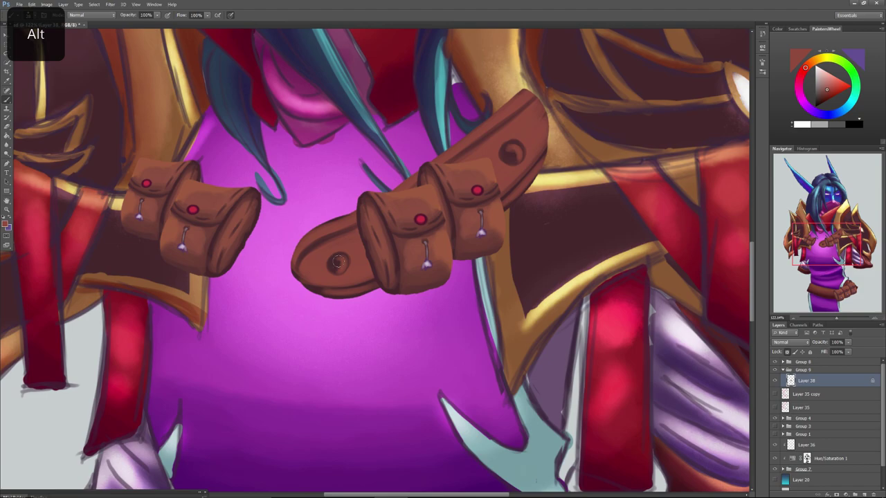
pyautogui.keyDown('alt'); pyautogui.click(482, 168); pyautogui.keyUp('alt')
pyautogui.rightClick(483, 169)
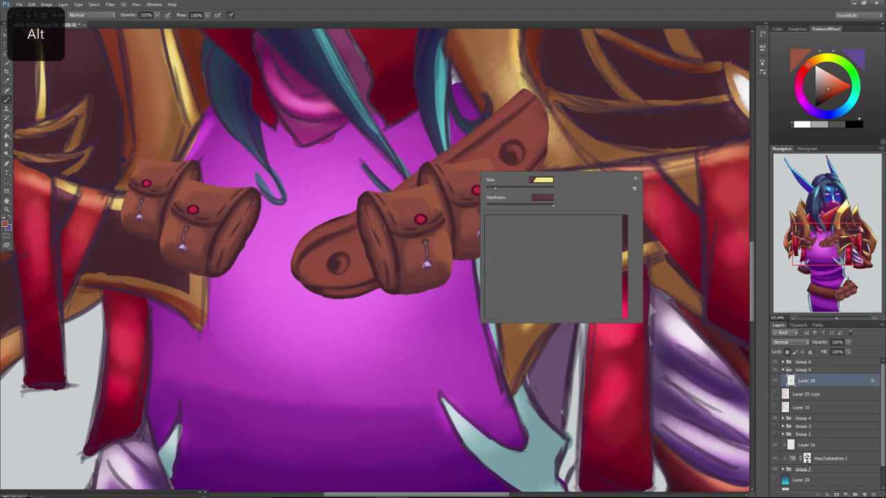
pyautogui.click(345, 268)
pyautogui.moveTo(345, 268); pyautogui.dragTo(344, 257)
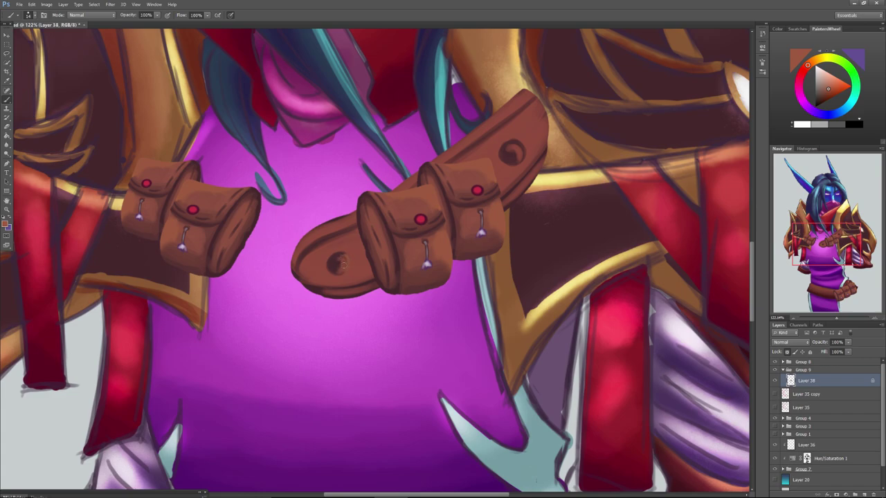
pyautogui.click(829, 86)
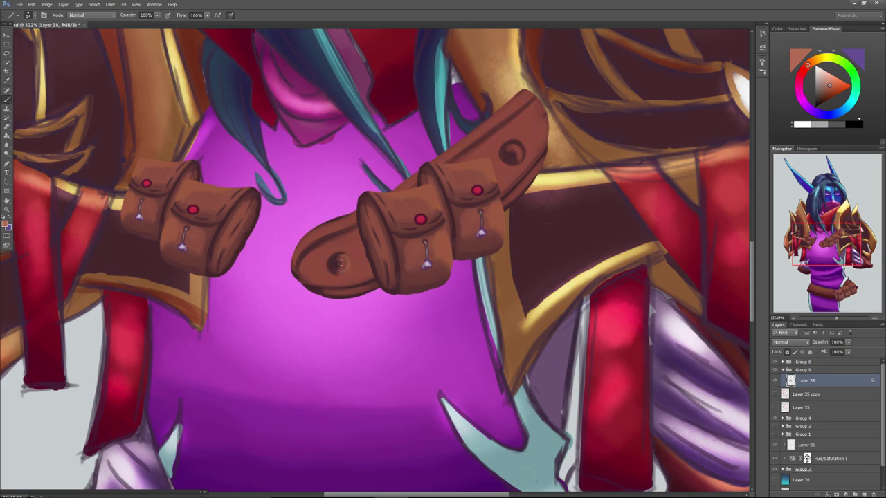
pyautogui.moveTo(340, 261); pyautogui.dragTo(335, 255)
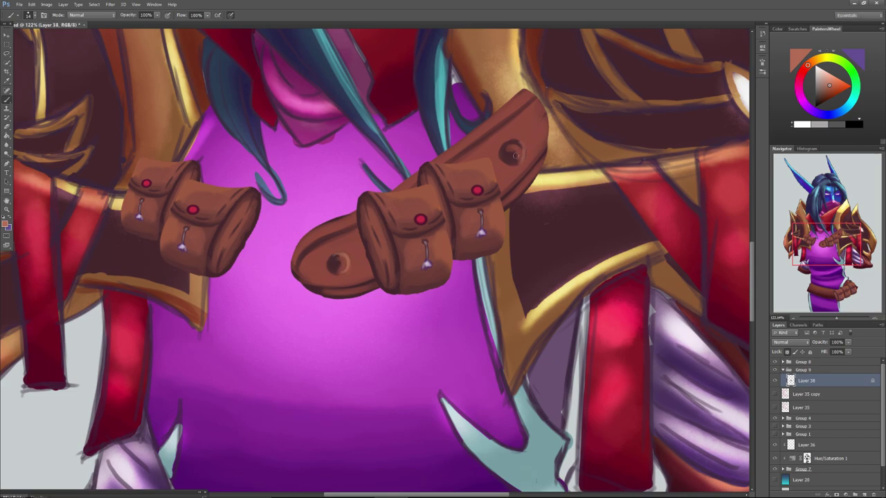
# Paint light reddish brown highlights around the strap's upper hole and along the strap's edges.
pyautogui.moveTo(522, 146); pyautogui.dragTo(505, 149)
pyautogui.moveTo(512, 102); pyautogui.dragTo(437, 159)
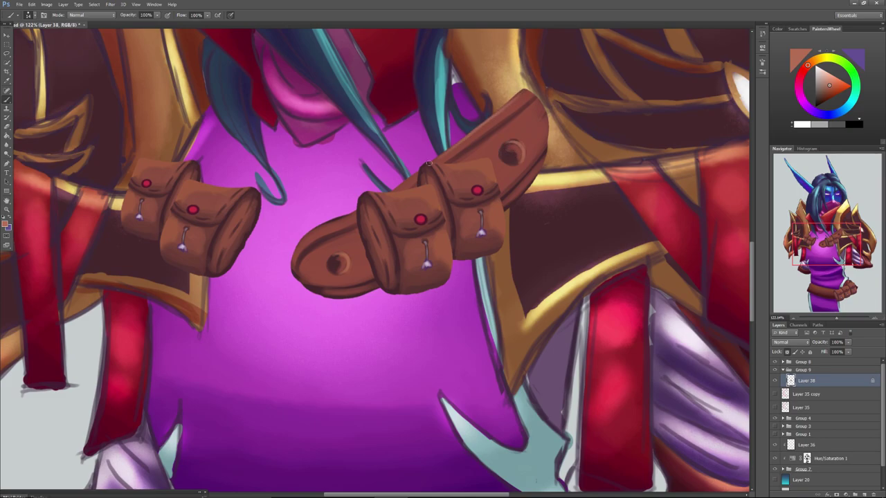
pyautogui.moveTo(352, 215)
pyautogui.mouseDown()
pyautogui.moveTo(315, 228)
pyautogui.moveTo(300, 269)
pyautogui.mouseUp()
pyautogui.moveTo(341, 291); pyautogui.dragTo(377, 278)
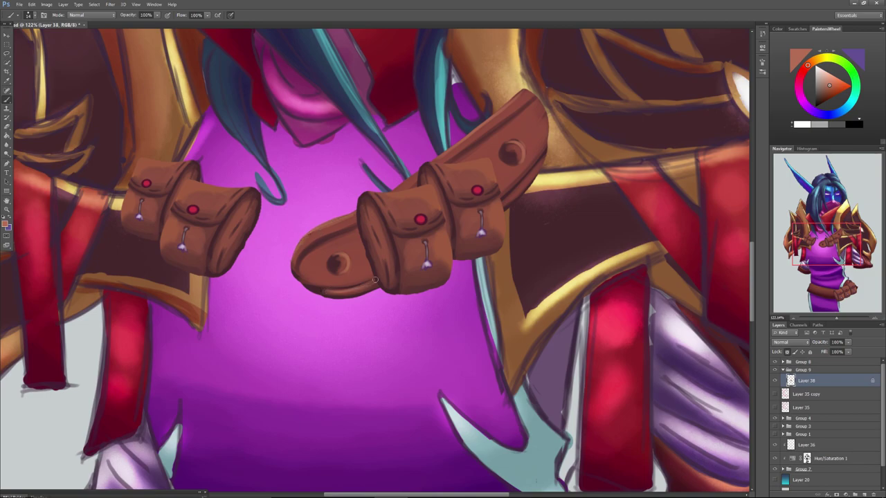
pyautogui.moveTo(503, 201); pyautogui.dragTo(544, 157)
# Duplicate the strap layer and flip the copy horizontally.
pyautogui.moveTo(836, 317); pyautogui.dragTo(833, 325)
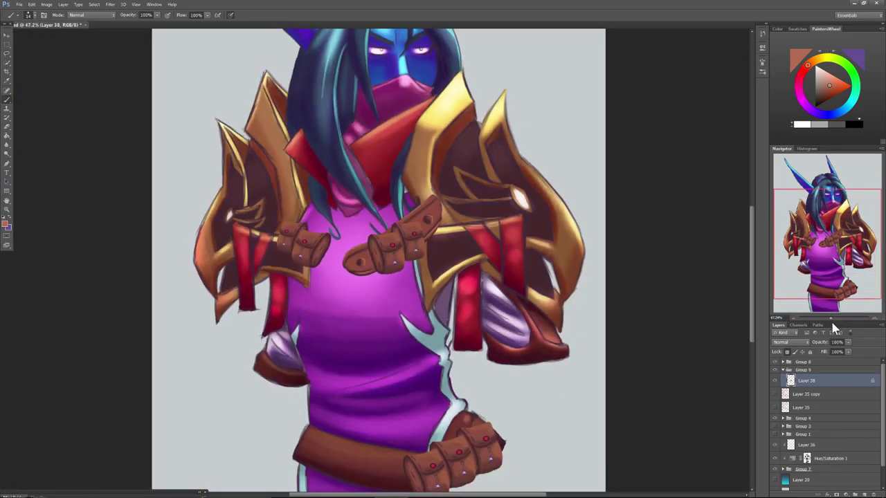
pyautogui.rightClick(806, 384)
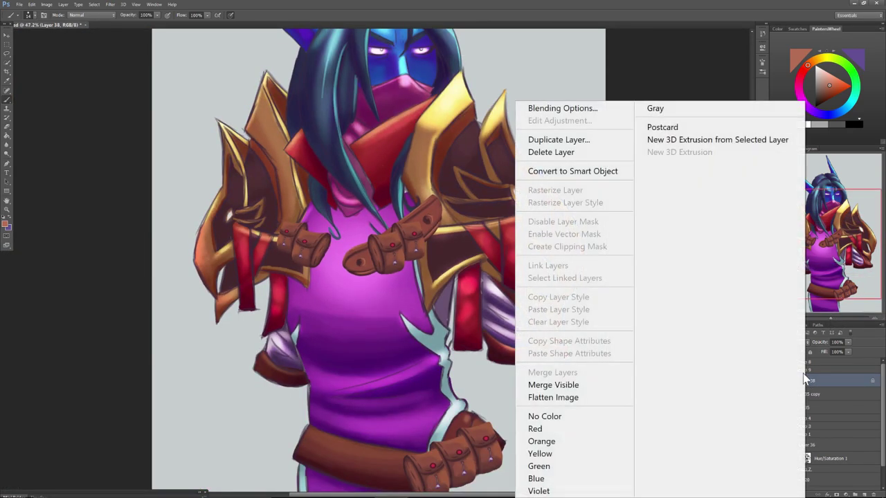
pyautogui.click(551, 139)
pyautogui.click(504, 150)
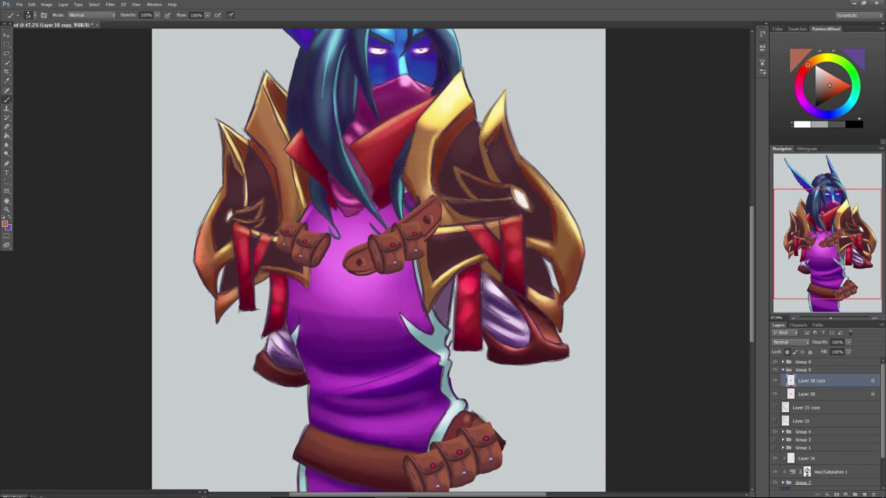
pyautogui.click(46, 5)
pyautogui.moveTo(32, 4)
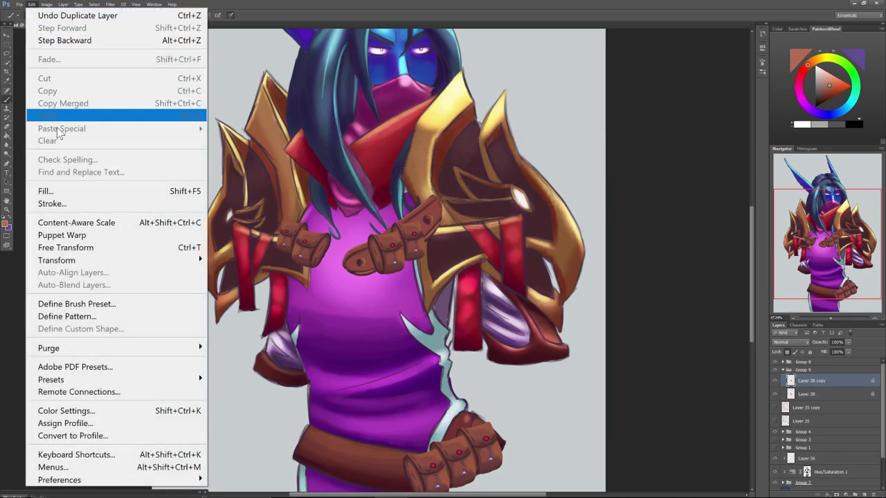
pyautogui.moveTo(57, 261)
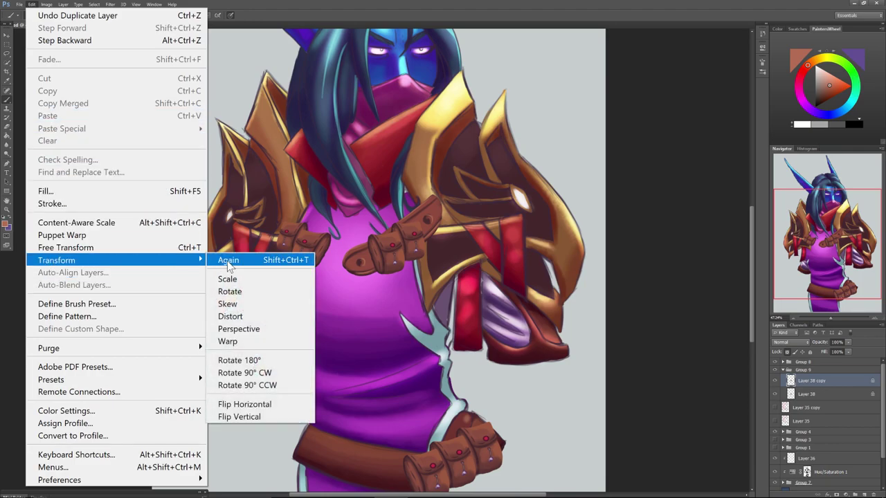
pyautogui.click(235, 405)
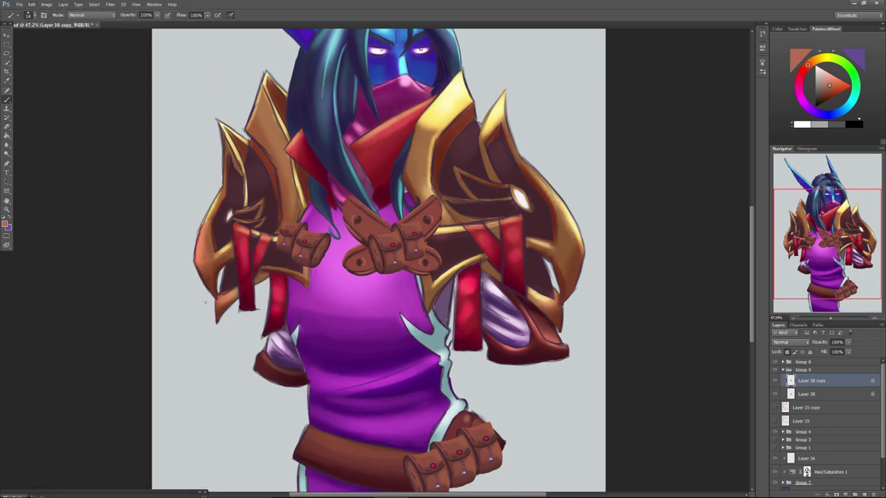
# Place the flipped strap behind the chest pouches near the smaller shoulder armour, scaling it to about 67% and rotating it about 18 degrees.
pyautogui.click(7, 35)
pyautogui.moveTo(346, 211); pyautogui.dragTo(291, 239)
pyautogui.hotkey('ctrl', 't')
pyautogui.press('shift')
pyautogui.moveTo(372, 291); pyautogui.dragTo(339, 265)
pyautogui.moveTo(276, 218)
pyautogui.mouseDown()
pyautogui.moveTo(290, 231)
pyautogui.moveTo(299, 199)
pyautogui.moveTo(294, 223)
pyautogui.moveTo(283, 210)
pyautogui.mouseUp()
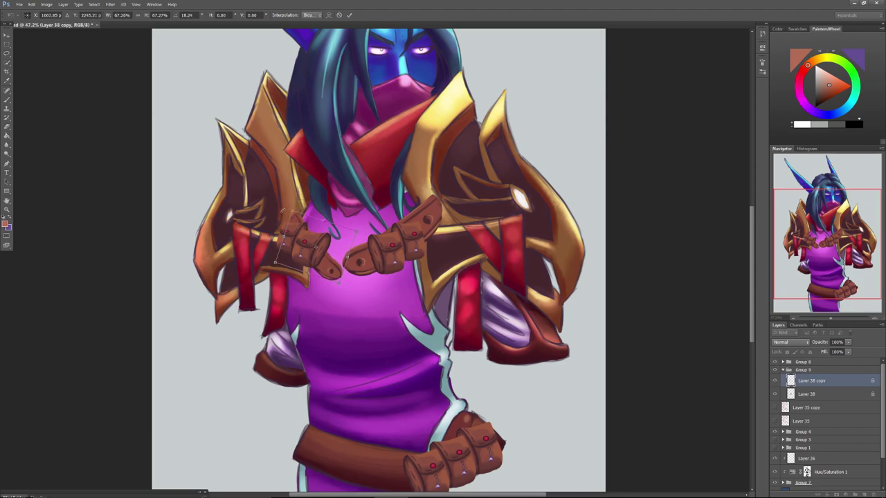
pyautogui.click(7, 35)
pyautogui.click(405, 190)
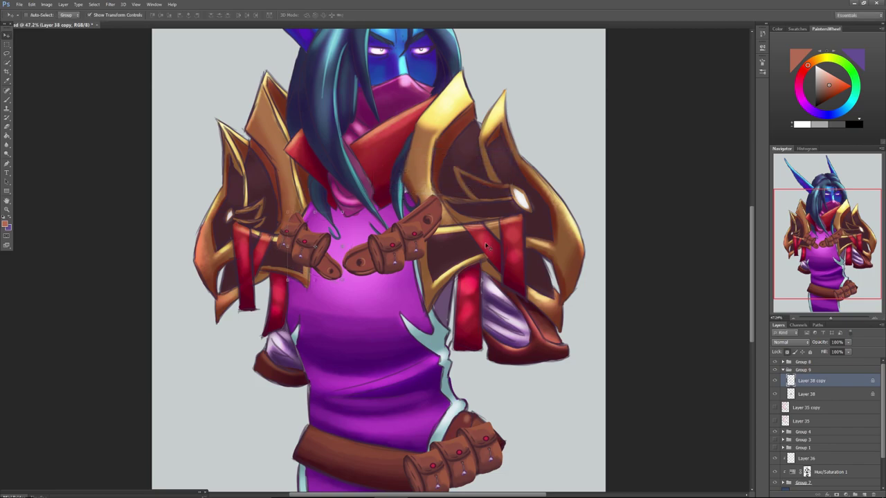
# Shrink, rotate and shift the original strap on Layer 38 so it sits behind the other pair of chest pouches.
pyautogui.click(814, 399)
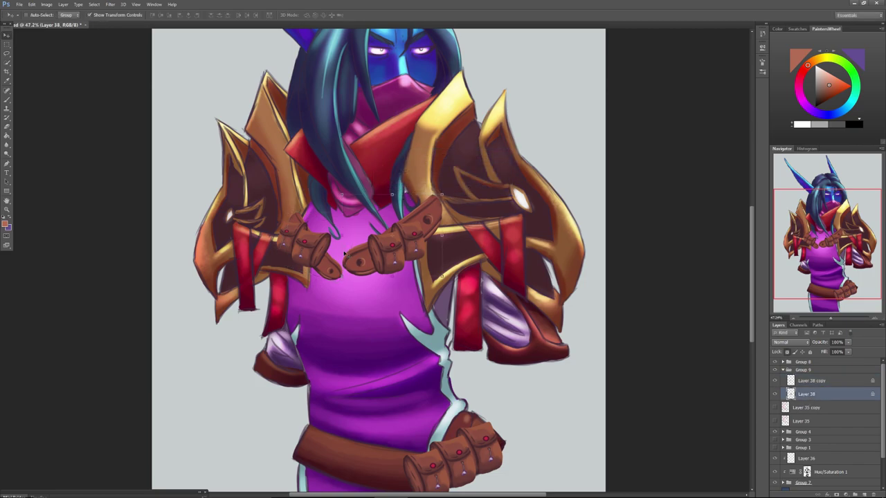
pyautogui.moveTo(342, 274); pyautogui.dragTo(350, 269)
pyautogui.moveTo(345, 190); pyautogui.dragTo(352, 237)
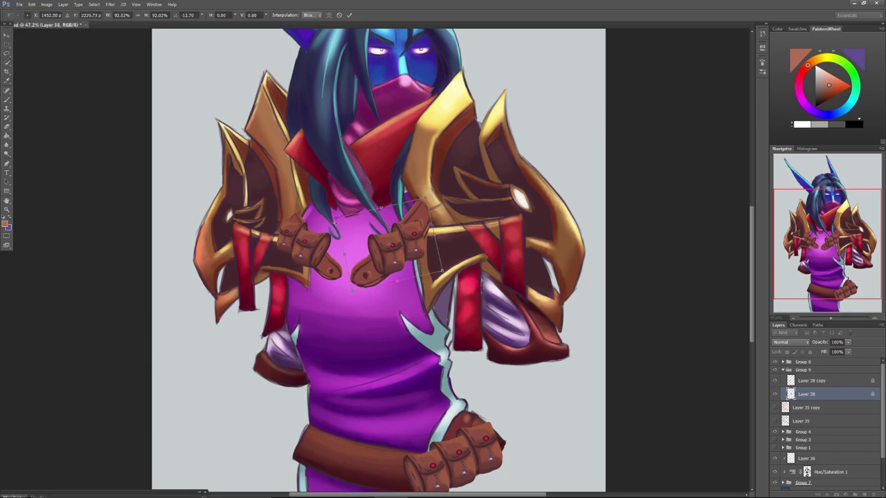
pyautogui.moveTo(351, 290); pyautogui.dragTo(348, 227)
pyautogui.click(10, 34)
pyautogui.click(396, 187)
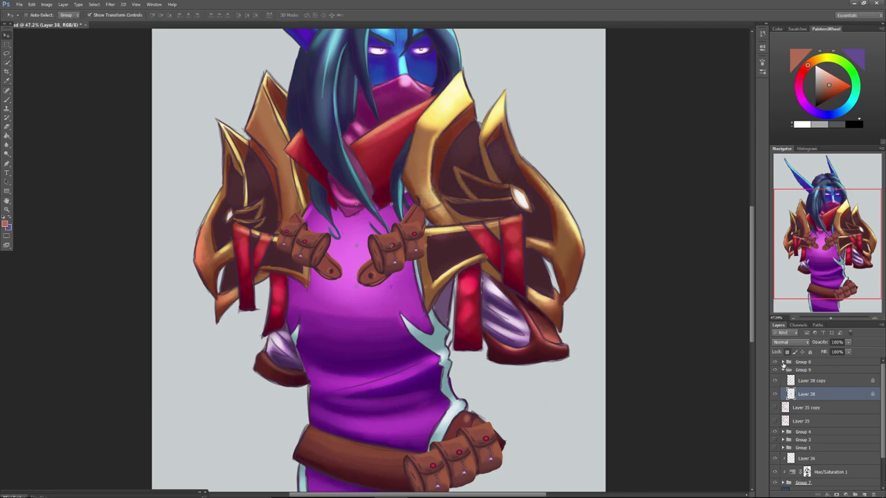
# Move the strap group, Group 9, into Group 8 beneath the visible pouch layers and save the document.
pyautogui.click(783, 362)
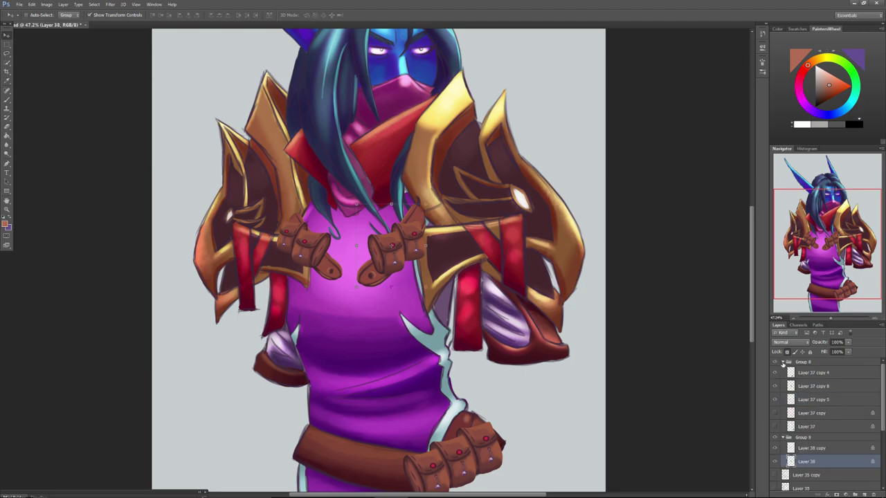
pyautogui.click(786, 439)
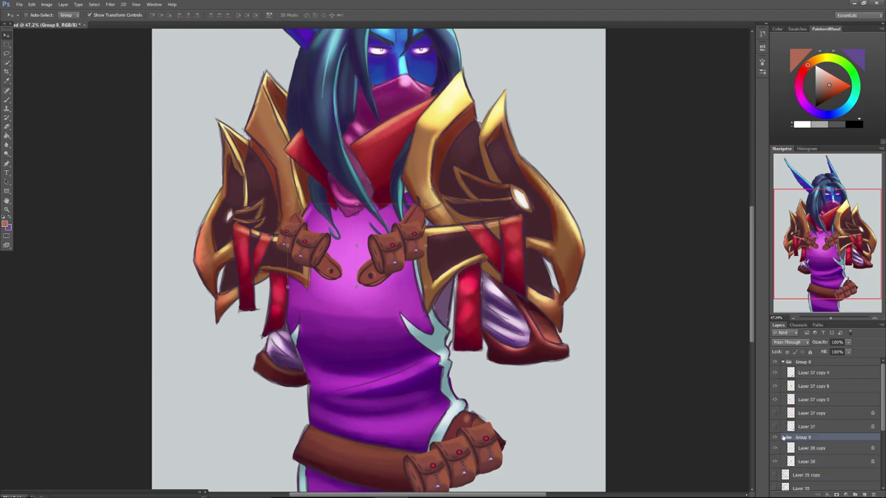
pyautogui.click(782, 438)
pyautogui.moveTo(794, 438); pyautogui.dragTo(789, 414)
pyautogui.click(788, 411)
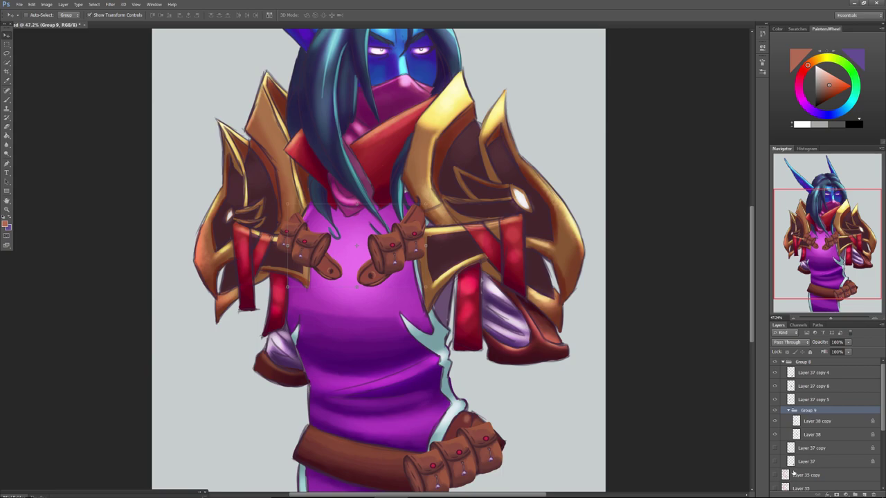
pyautogui.click(20, 4)
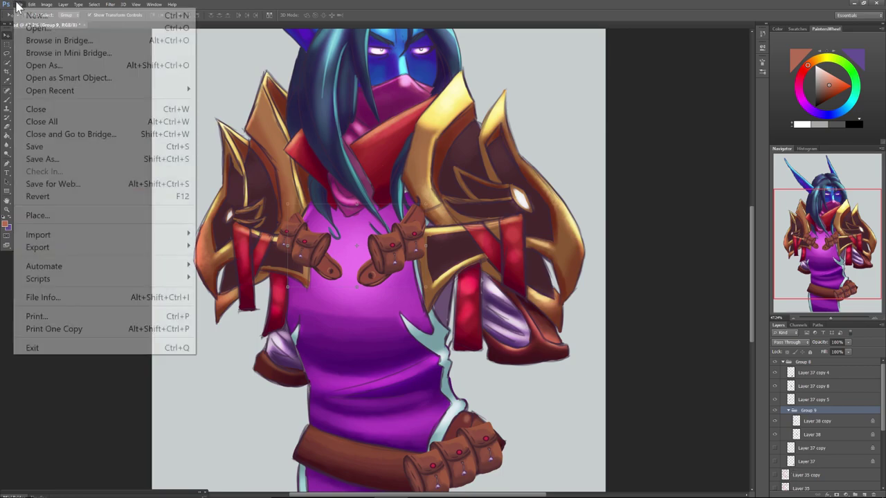
pyautogui.click(40, 148)
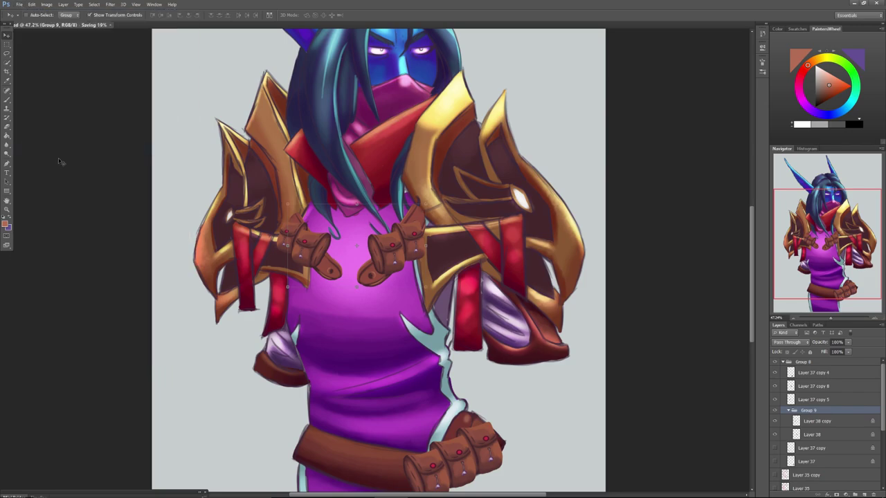
# Duplicate Group 8 and hide the original group.
pyautogui.click(783, 362)
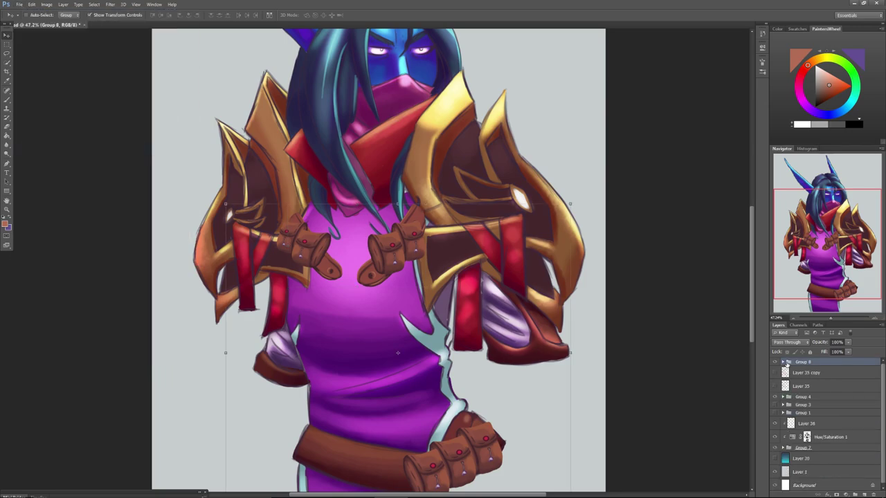
pyautogui.rightClick(787, 363)
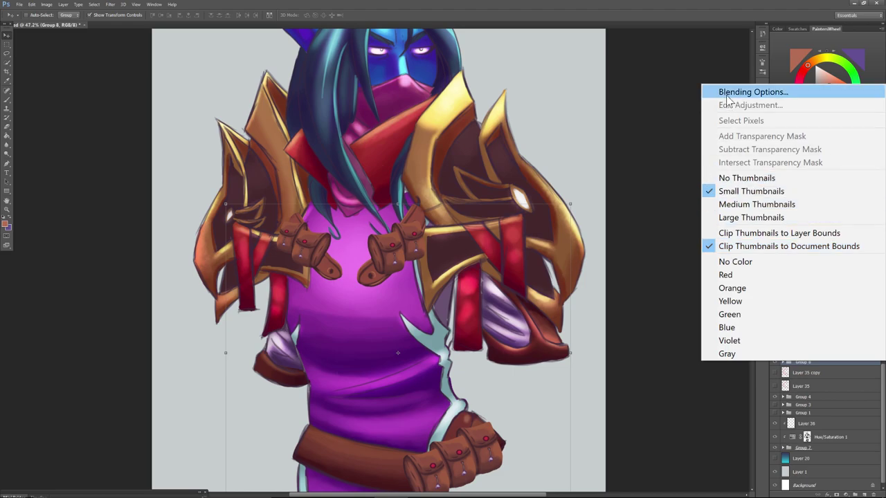
pyautogui.click(792, 366)
pyautogui.rightClick(794, 361)
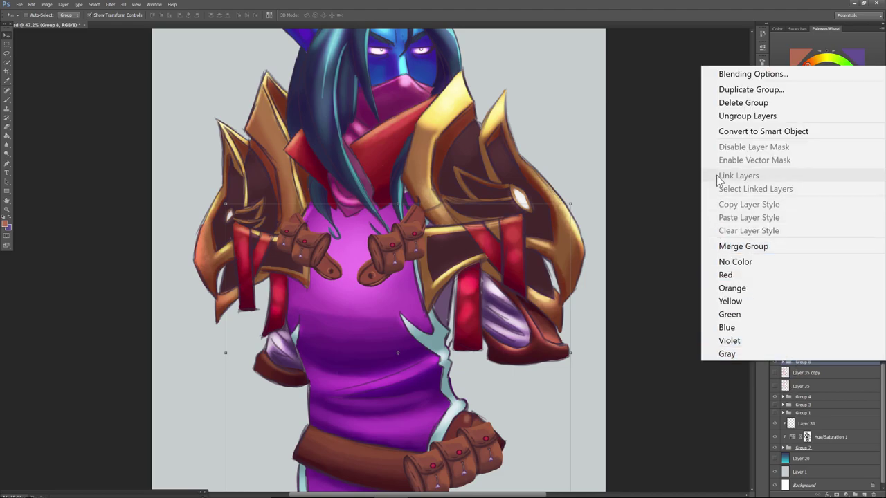
pyautogui.click(728, 95)
pyautogui.click(503, 157)
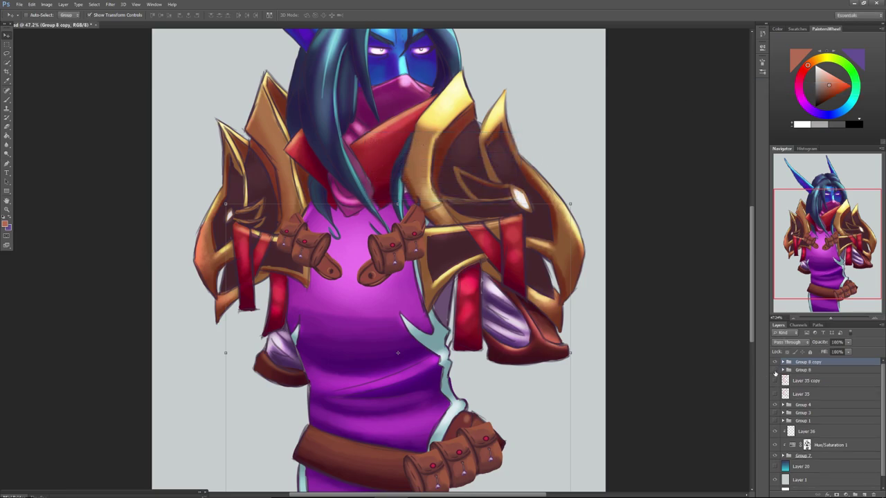
# Lower the Group 8 copy's opacity to 54% and merge it into a single layer.
pyautogui.click(846, 342)
pyautogui.moveTo(832, 353); pyautogui.dragTo(832, 354)
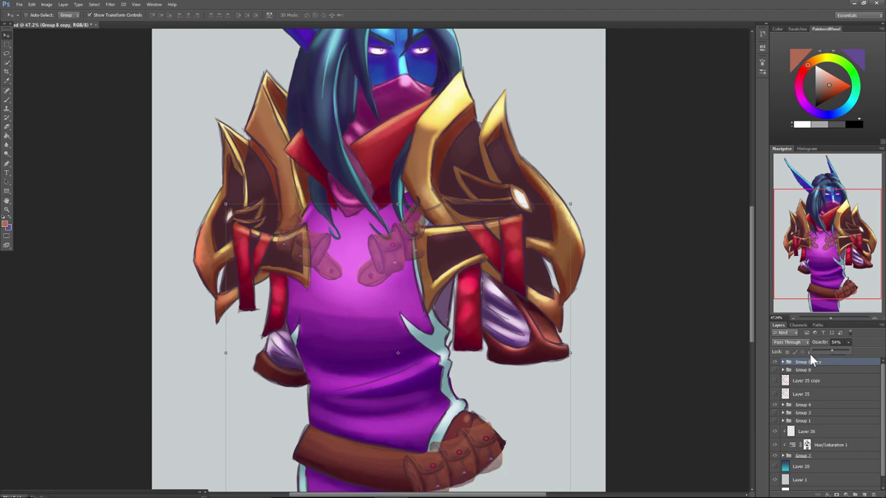
pyautogui.rightClick(809, 365)
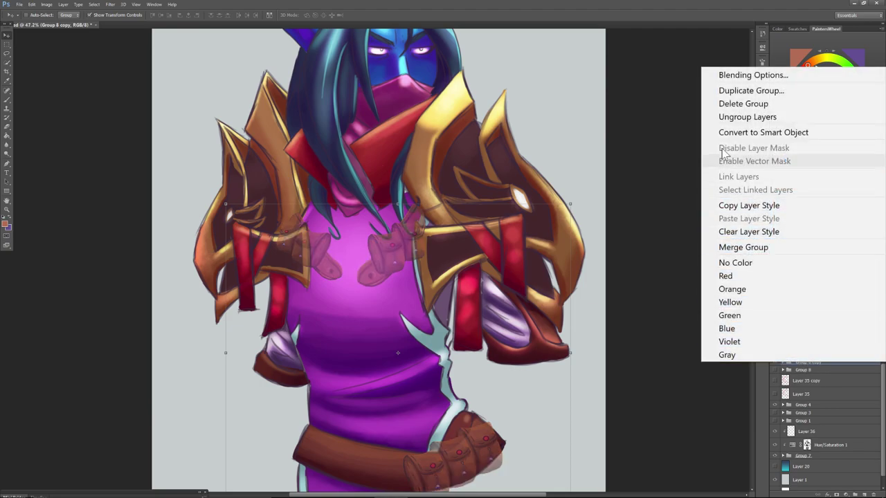
pyautogui.click(730, 247)
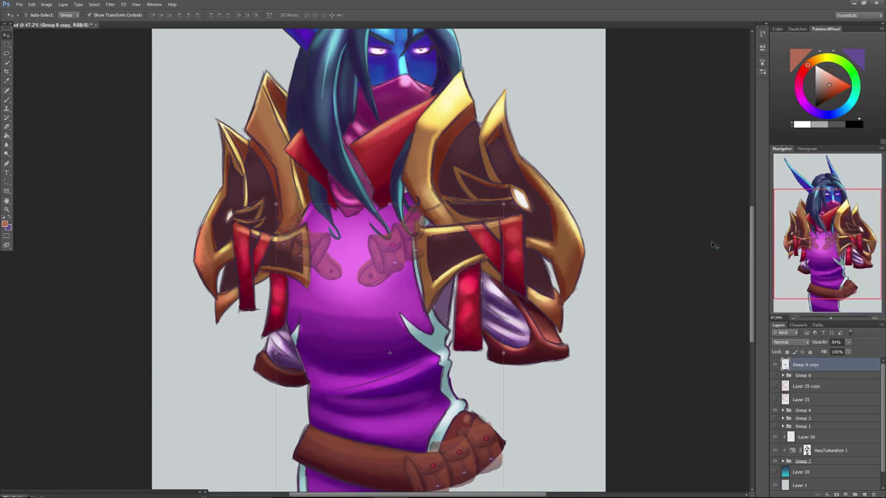
# Erase the parts of the pouches and strap overlapping the smaller shoulder armour, using a 28 px eraser.
pyautogui.moveTo(831, 316); pyautogui.dragTo(835, 323)
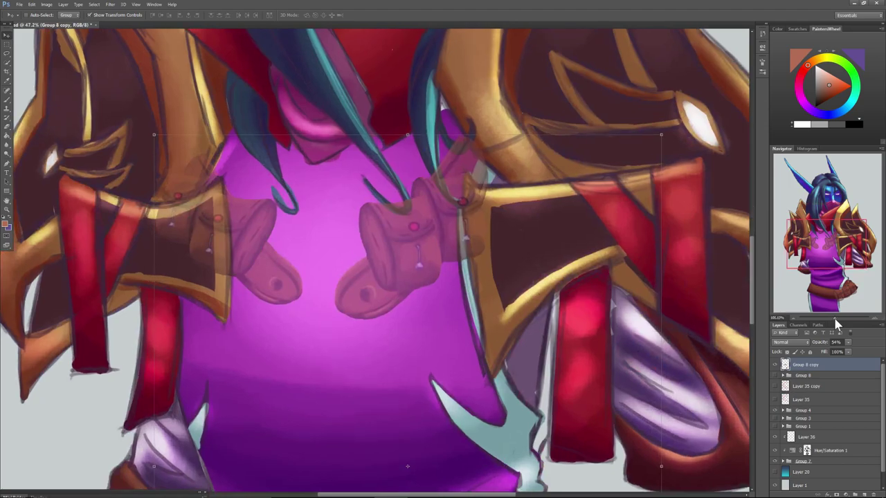
pyautogui.click(7, 99)
pyautogui.click(8, 130)
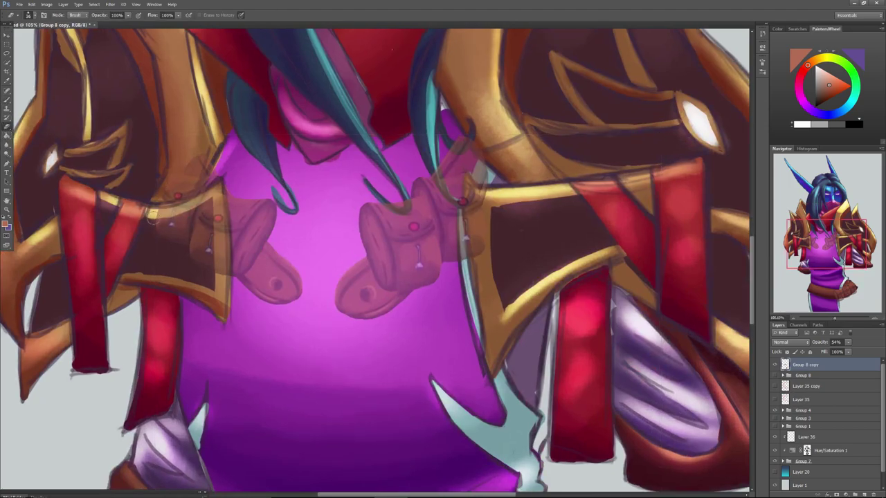
pyautogui.rightClick(155, 221)
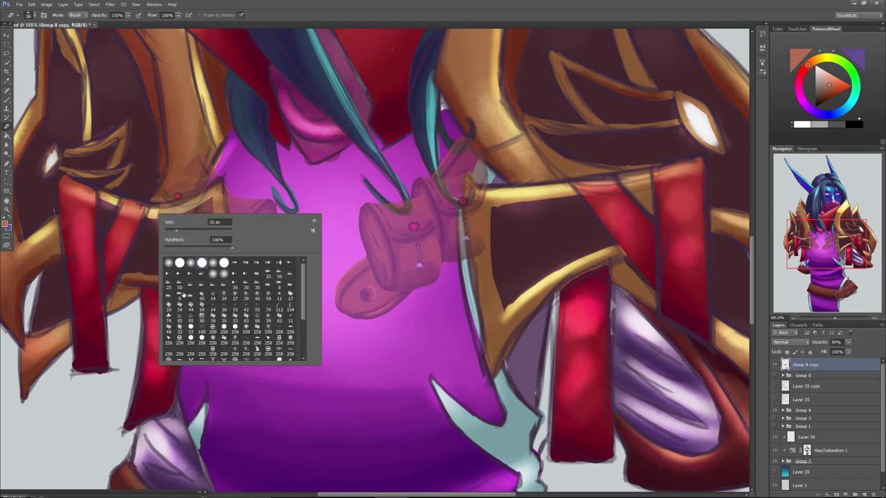
pyautogui.click(174, 229)
pyautogui.moveTo(154, 215); pyautogui.dragTo(185, 206)
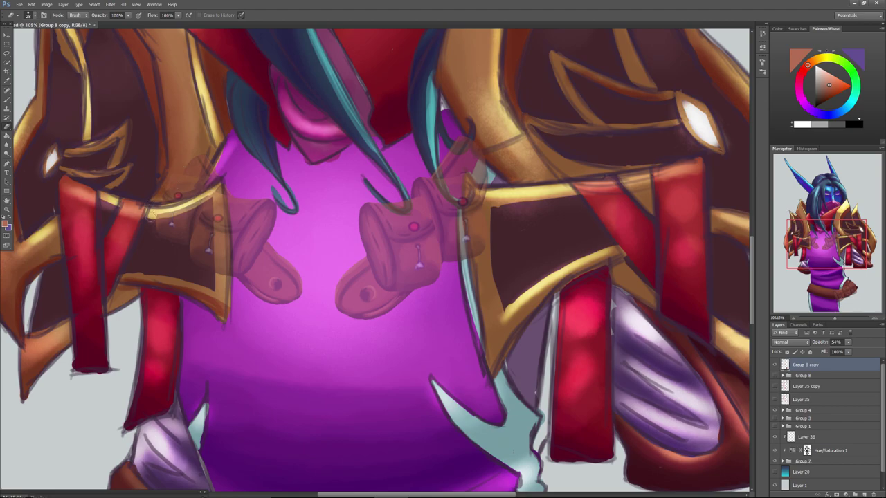
pyautogui.moveTo(223, 272)
pyautogui.mouseDown()
pyautogui.moveTo(222, 212)
pyautogui.moveTo(229, 237)
pyautogui.moveTo(221, 189)
pyautogui.moveTo(224, 227)
pyautogui.moveTo(210, 238)
pyautogui.moveTo(214, 288)
pyautogui.moveTo(205, 247)
pyautogui.moveTo(189, 270)
pyautogui.moveTo(195, 246)
pyautogui.moveTo(175, 256)
pyautogui.moveTo(207, 210)
pyautogui.moveTo(190, 240)
pyautogui.moveTo(155, 242)
pyautogui.moveTo(204, 204)
pyautogui.mouseUp()
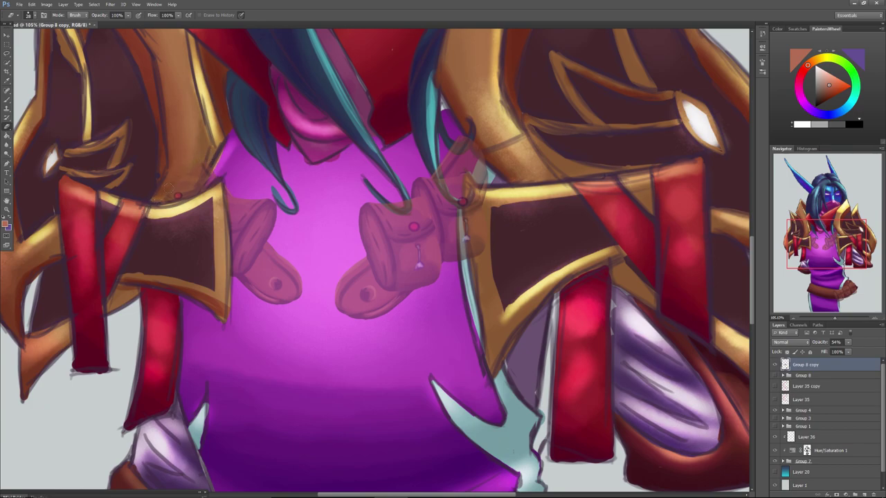
pyautogui.moveTo(213, 151); pyautogui.dragTo(157, 213)
pyautogui.moveTo(205, 175); pyautogui.dragTo(189, 195)
# Erase the other pouches where they cover the larger armour and hair tips, and restore the layer's opacity to 100%.
pyautogui.moveTo(475, 257)
pyautogui.mouseDown()
pyautogui.moveTo(471, 235)
pyautogui.moveTo(482, 254)
pyautogui.mouseUp()
pyautogui.moveTo(469, 206); pyautogui.dragTo(472, 230)
pyautogui.moveTo(480, 190); pyautogui.dragTo(471, 206)
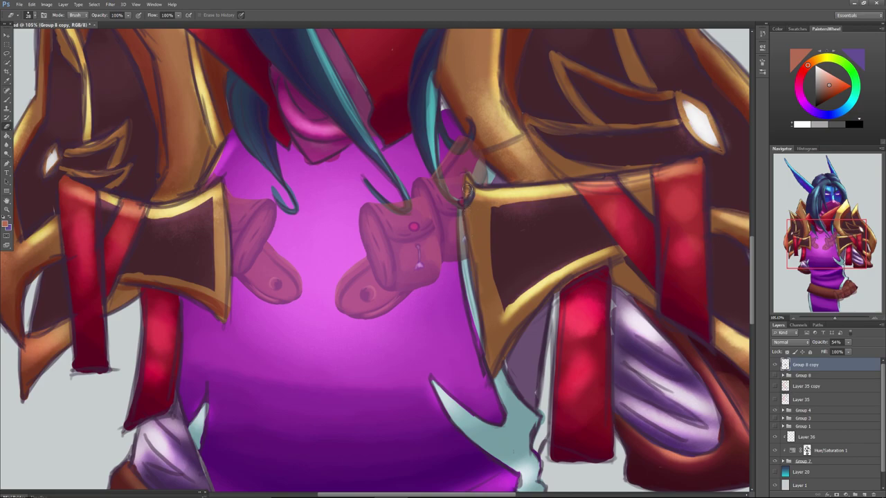
pyautogui.moveTo(433, 173); pyautogui.dragTo(451, 200)
pyautogui.moveTo(386, 202); pyautogui.dragTo(402, 210)
pyautogui.moveTo(867, 356); pyautogui.dragTo(863, 355)
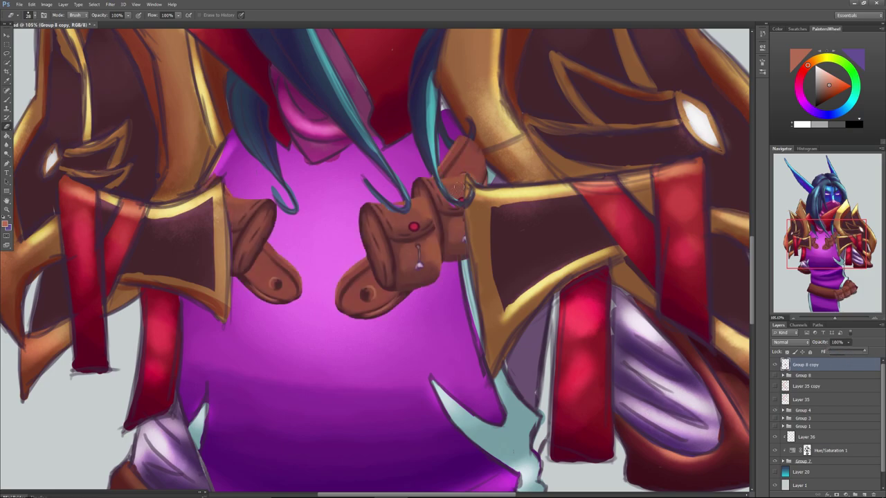
# Sample dark brown from the rear pouch and brush over the button remnant beside the hair tip.
pyautogui.press('alt')
pyautogui.click(7, 101)
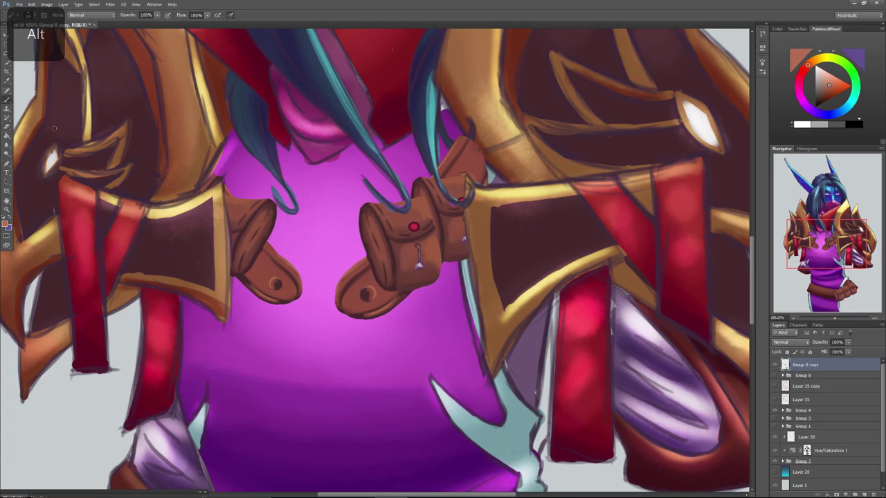
pyautogui.keyDown('alt'); pyautogui.click(449, 200); pyautogui.keyUp('alt')
pyautogui.press('alt')
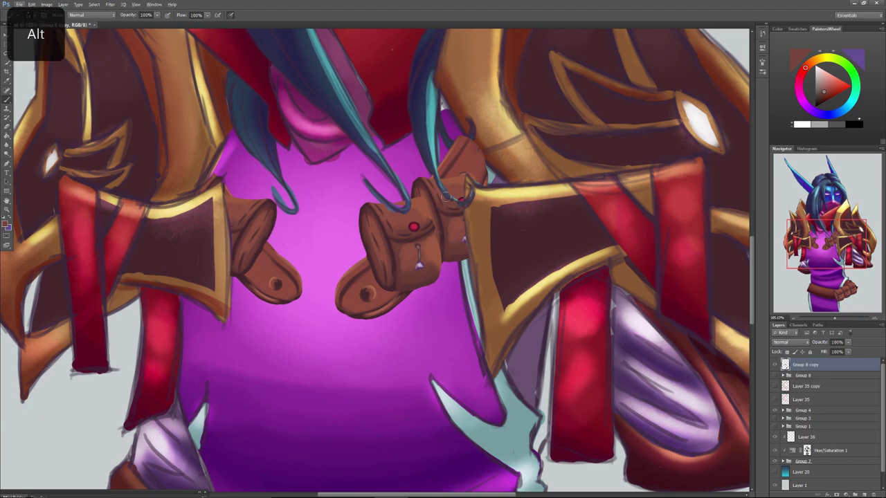
pyautogui.moveTo(447, 197); pyautogui.dragTo(457, 198)
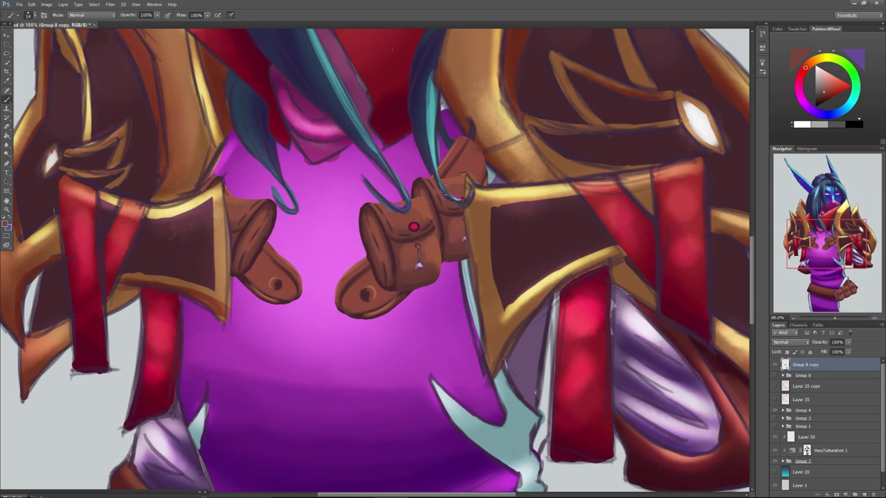
# Sample browns from the rear pouch and strap and brush over the strap's edge between the hair tips and larger shoulder armour.
pyautogui.keyDown('alt'); pyautogui.click(451, 196); pyautogui.keyUp('alt')
pyautogui.keyDown('alt'); pyautogui.click(486, 180); pyautogui.keyUp('alt')
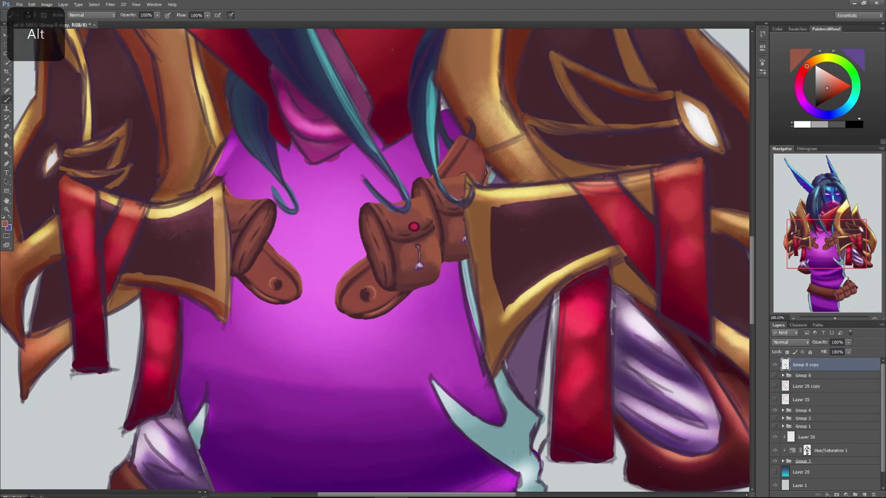
pyautogui.keyDown('alt'); pyautogui.click(485, 169); pyautogui.keyUp('alt')
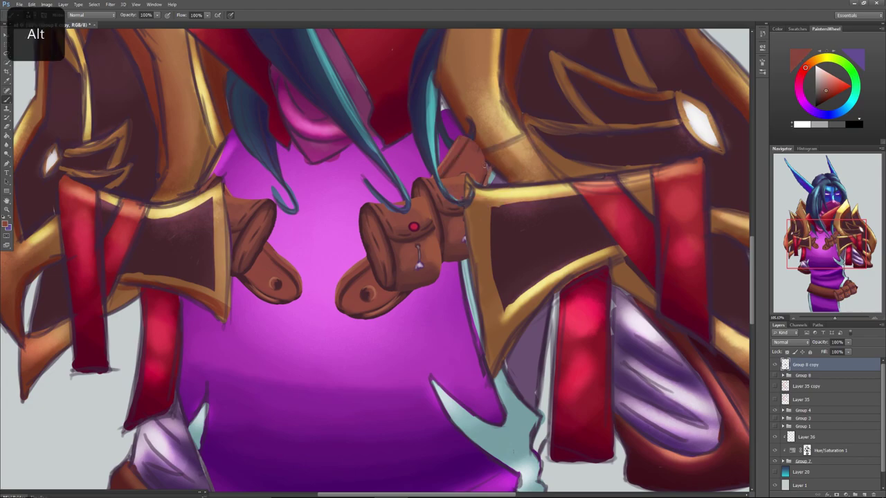
pyautogui.keyDown('alt'); pyautogui.click(456, 161); pyautogui.keyUp('alt')
pyautogui.keyDown('alt'); pyautogui.click(456, 161); pyautogui.keyUp('alt')
pyautogui.moveTo(488, 186)
pyautogui.mouseDown()
pyautogui.moveTo(491, 175)
pyautogui.moveTo(487, 184)
pyautogui.mouseUp()
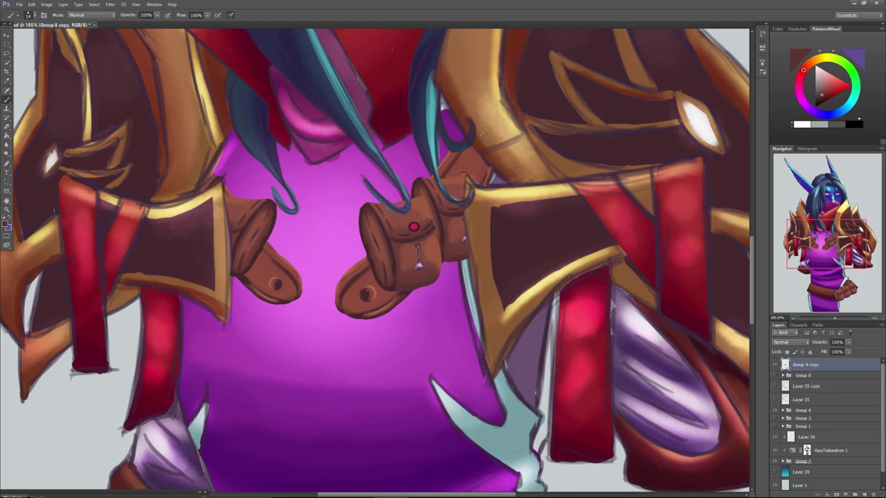
pyautogui.keyDown('alt'); pyautogui.click(464, 244); pyautogui.keyUp('alt')
pyautogui.keyDown('alt'); pyautogui.click(478, 174); pyautogui.keyUp('alt')
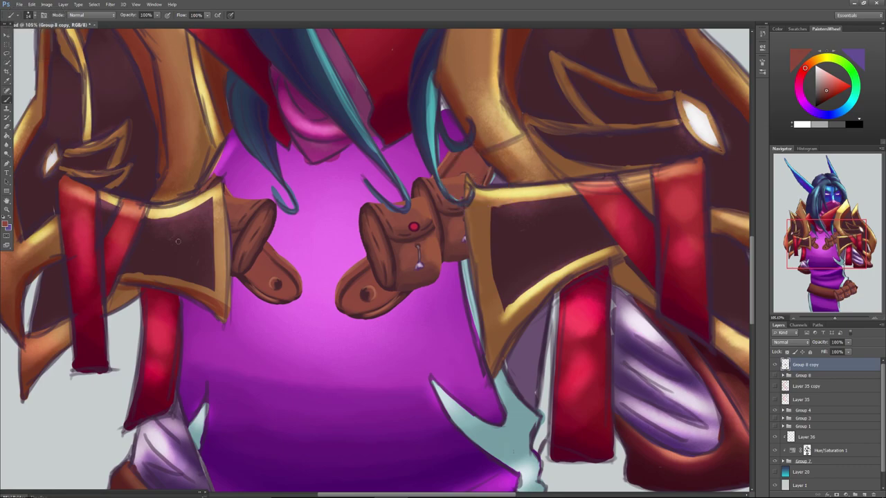
# Touch up the pouch edge beside the smaller armour and the hair tip over the front pouch with sampled brown and dark blue.
pyautogui.keyDown('alt'); pyautogui.click(235, 226); pyautogui.keyUp('alt')
pyautogui.keyDown('alt'); pyautogui.click(233, 216); pyautogui.keyUp('alt')
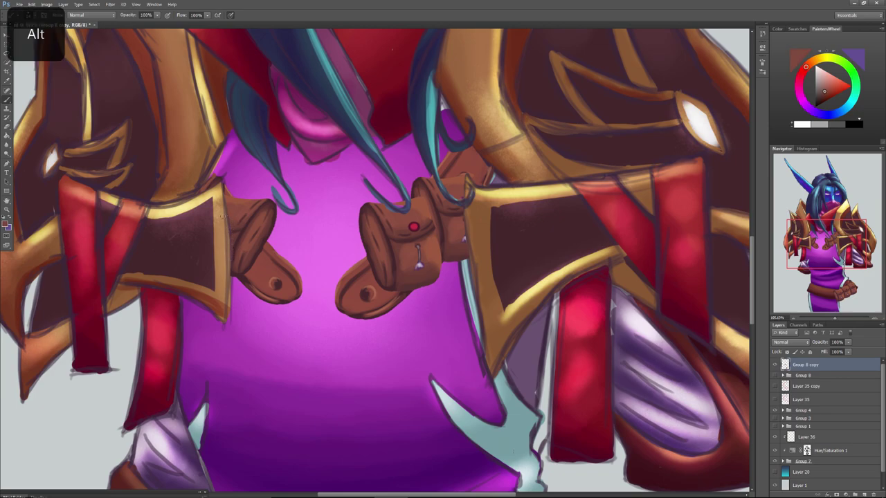
pyautogui.keyDown('alt'); pyautogui.click(420, 264); pyautogui.keyUp('alt')
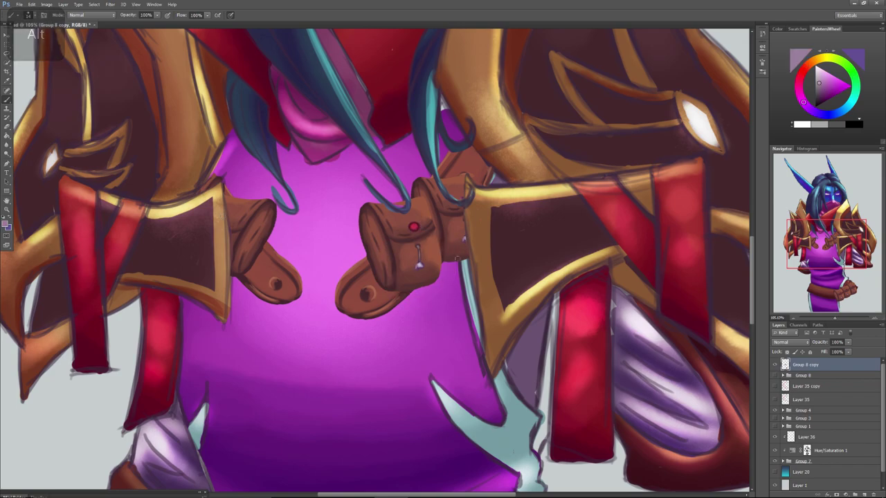
pyautogui.keyDown('alt'); pyautogui.click(415, 203); pyautogui.keyUp('alt')
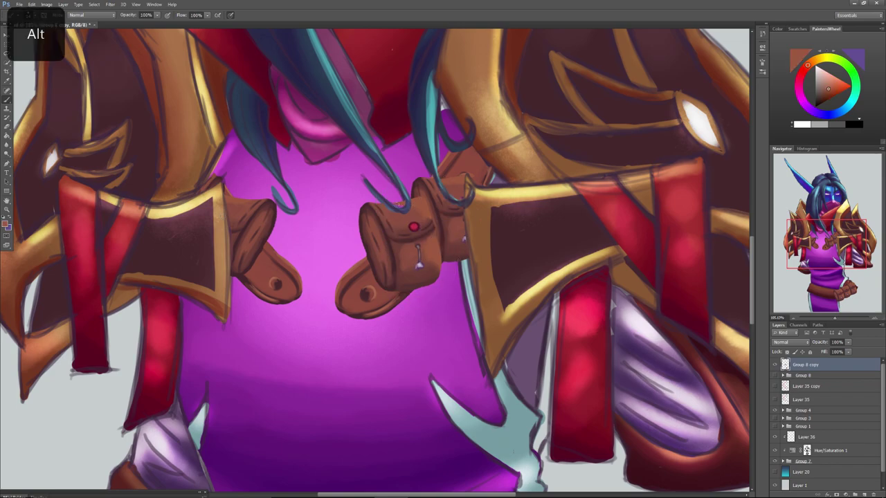
pyautogui.keyDown('alt'); pyautogui.click(394, 212); pyautogui.keyUp('alt')
pyautogui.keyDown('alt'); pyautogui.click(379, 199); pyautogui.keyUp('alt')
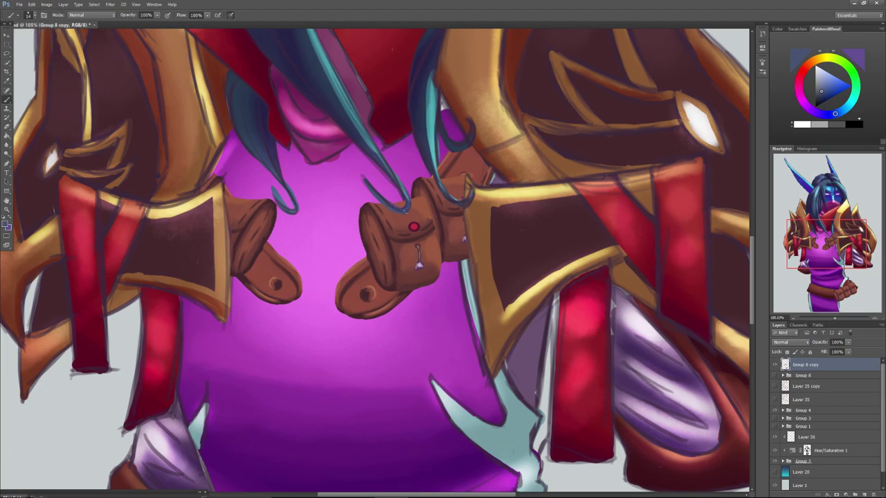
pyautogui.moveTo(396, 208); pyautogui.dragTo(398, 210)
# Flip the whole canvas horizontally to check the full figure mirrored.
pyautogui.moveTo(835, 318); pyautogui.dragTo(827, 319)
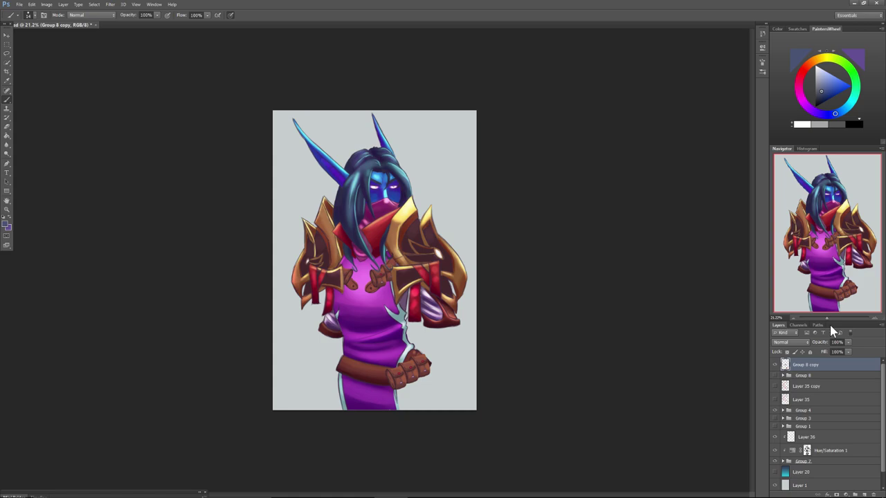
pyautogui.click(46, 4)
pyautogui.moveTo(114, 124)
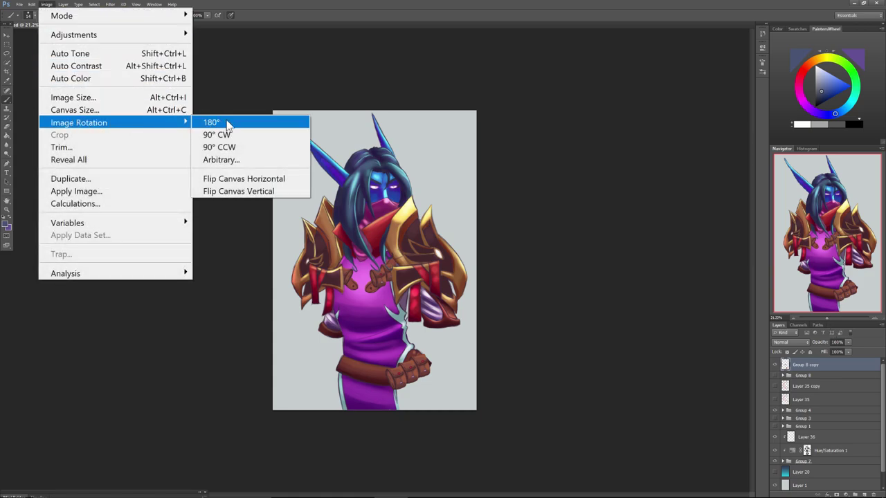
pyautogui.click(219, 177)
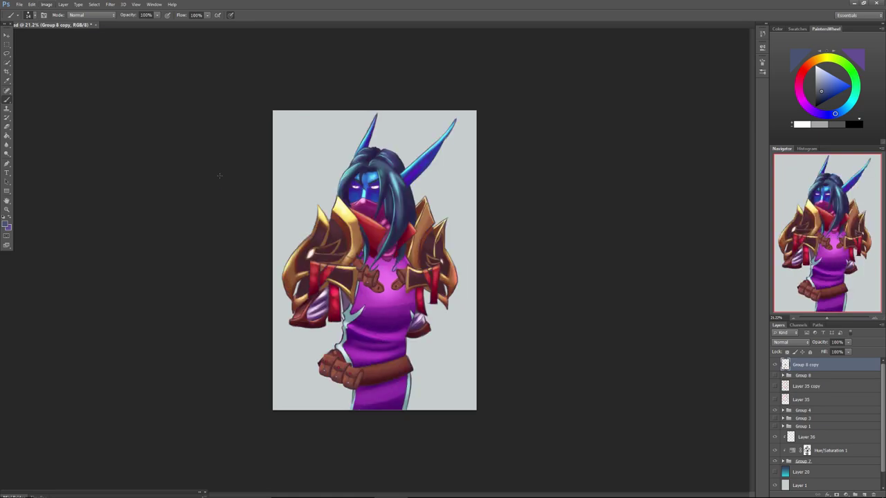
pyautogui.moveTo(826, 318); pyautogui.dragTo(825, 319)
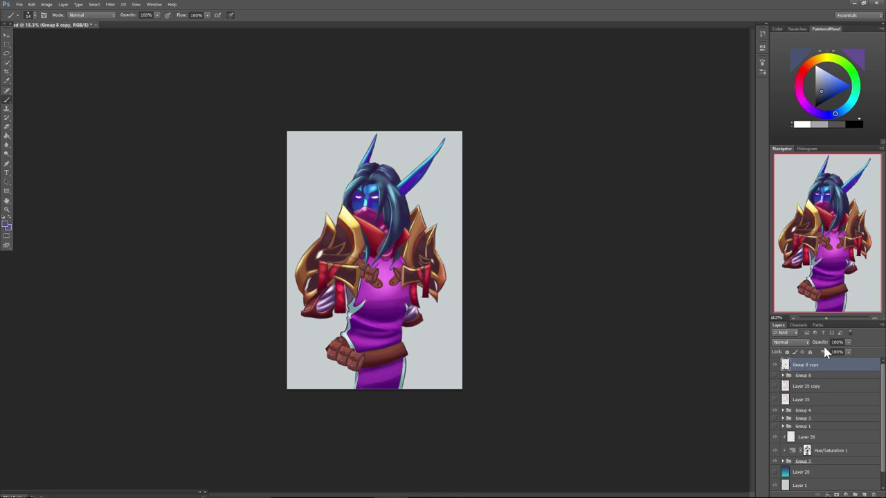
# Switch to the OBS window.
pyautogui.moveTo(305, 496)
pyautogui.click(503, 488)
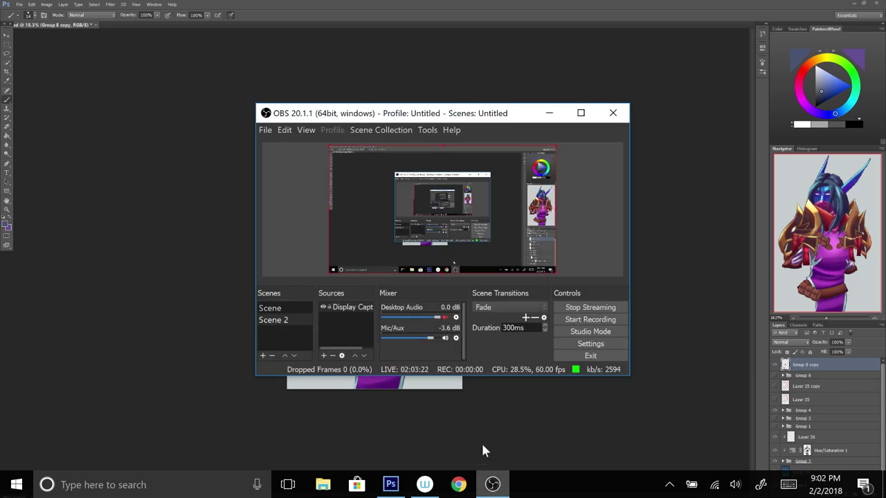